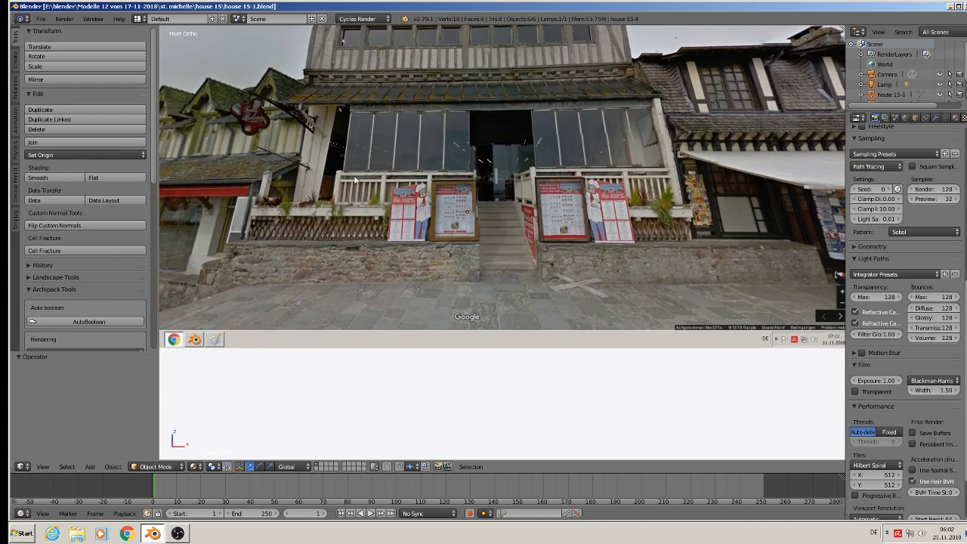
Add a cube over the house facade in the reference photo and scale it uniformly to about 0.32
middle_click_drag(355, 180, 362, 270, "shift")
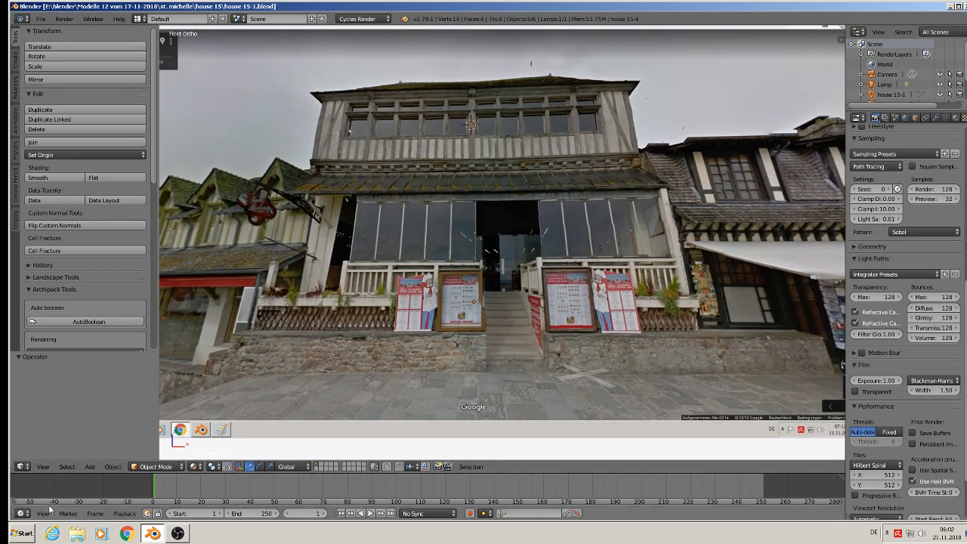
left_click(90, 466)
mouse_move(106, 454)
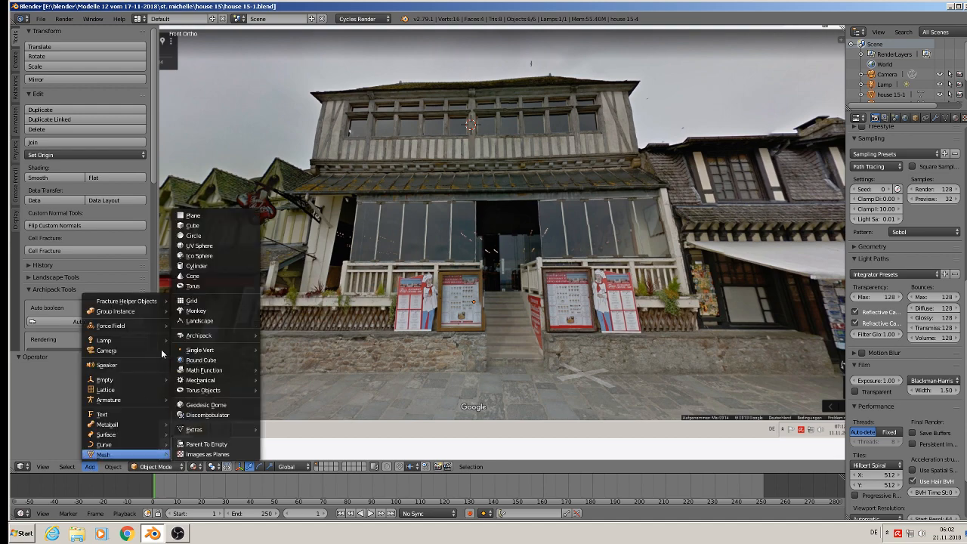
left_click(193, 225)
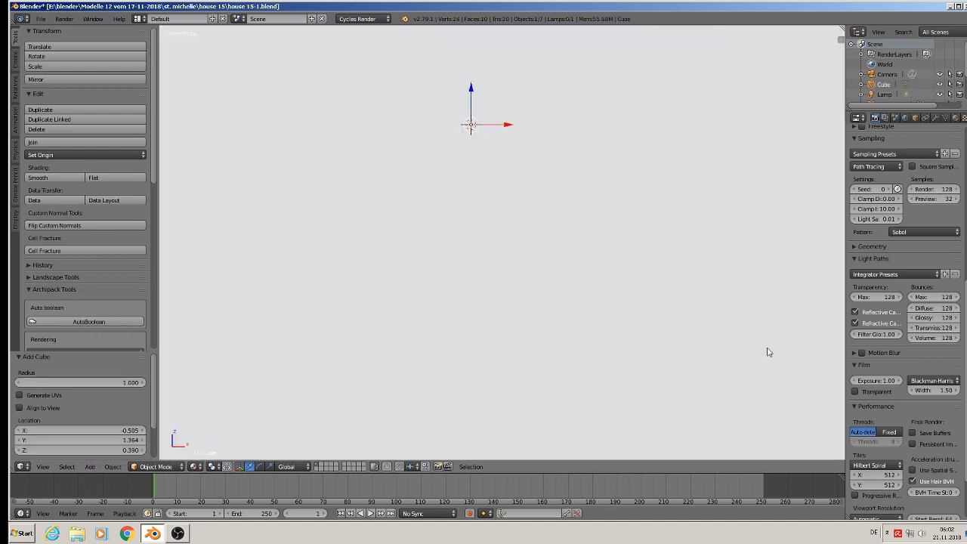
key("s")
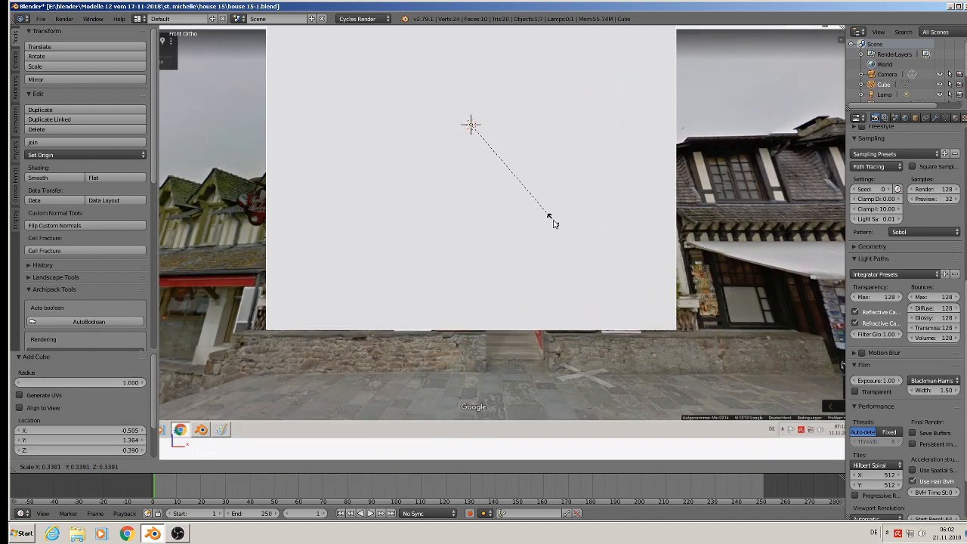
left_click(545, 218)
Flatten the cube by a factor of about 0.39 along Z and lower it about 0.12 over the facade
key("s")
key("z")
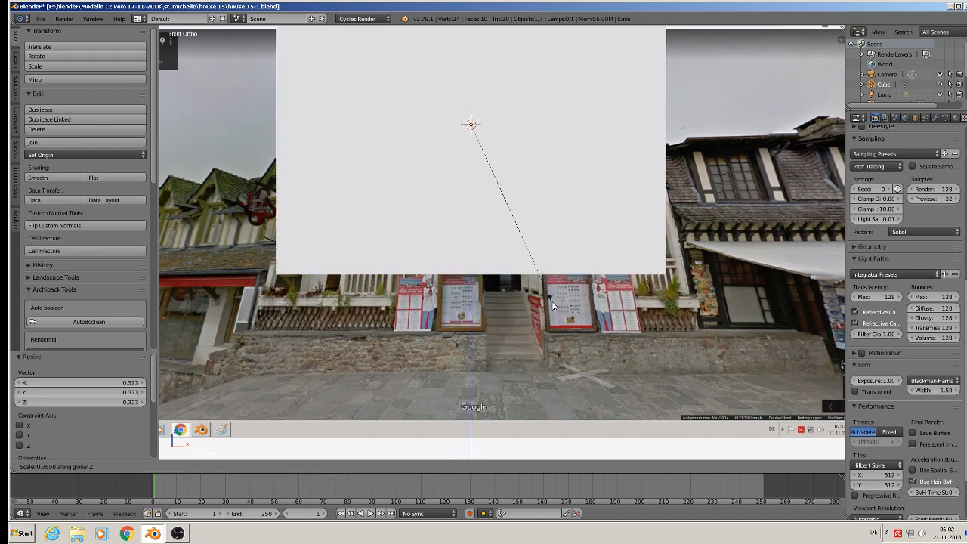
left_click(508, 224)
key("g")
key("z")
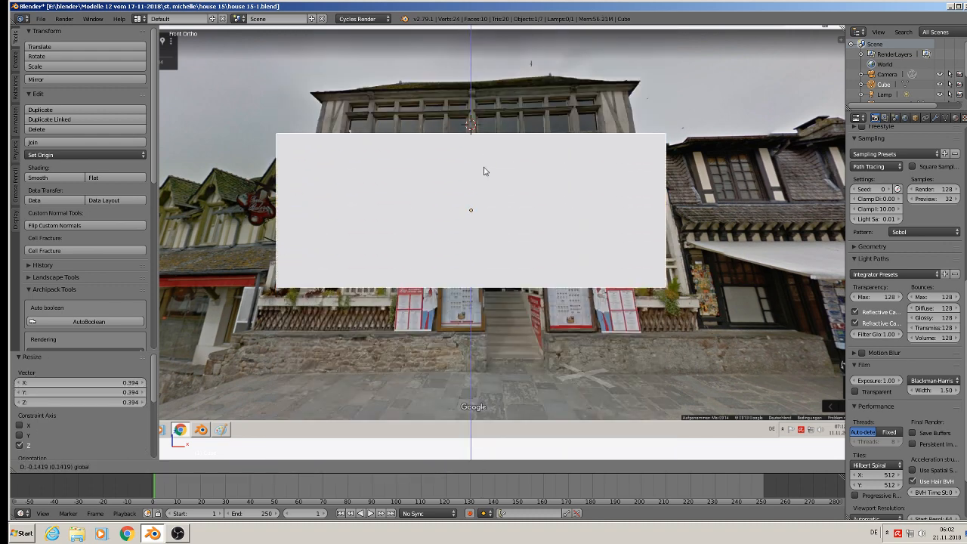
left_click(486, 157)
Stretch the cube by a factor of 1.3 along Z and move it about 0.82 along X beside the facade
key("s")
key("z")
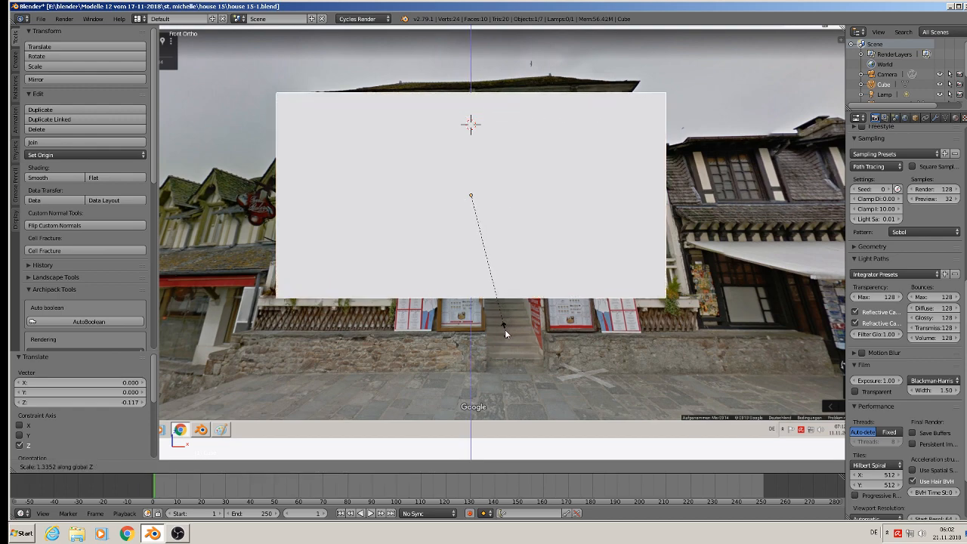
left_click(504, 326)
scroll(505, 329, "down", 4)
middle_click_drag(499, 312, 270, 300, "shift")
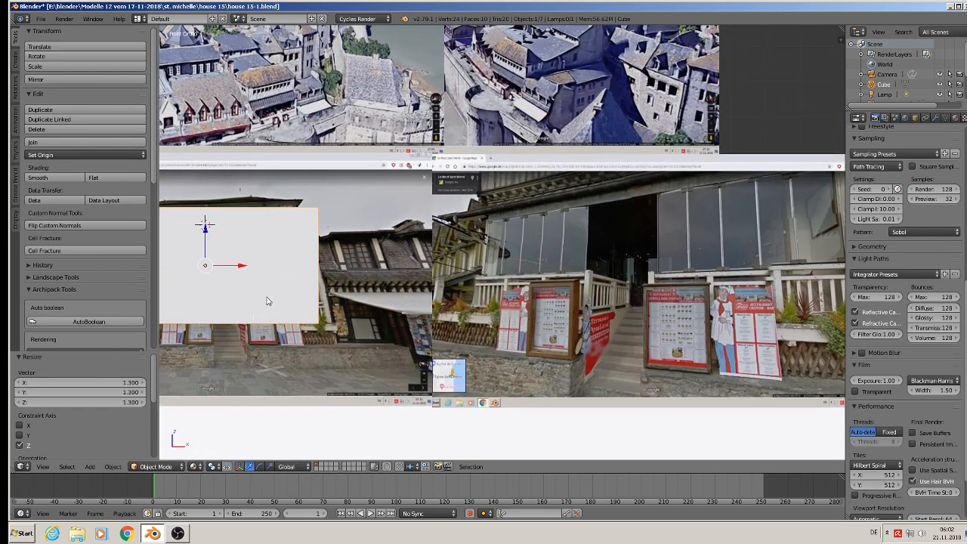
key("g")
key("x")
left_click(523, 306)
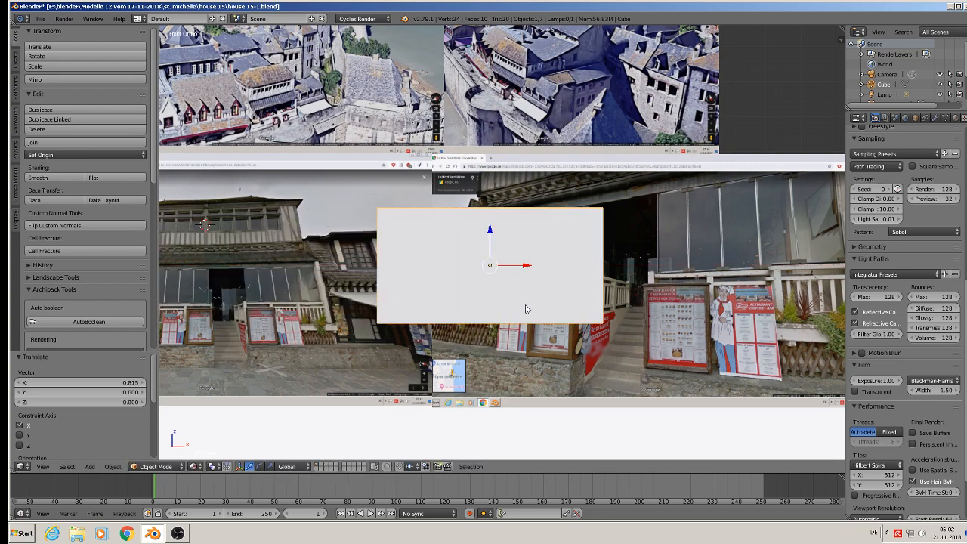
Examine the house facade in the reference photo, from the upper floor down to the entrance stairs and stone wall
middle_click_drag(470, 315, 589, 316, "shift")
scroll(582, 311, "up", 1)
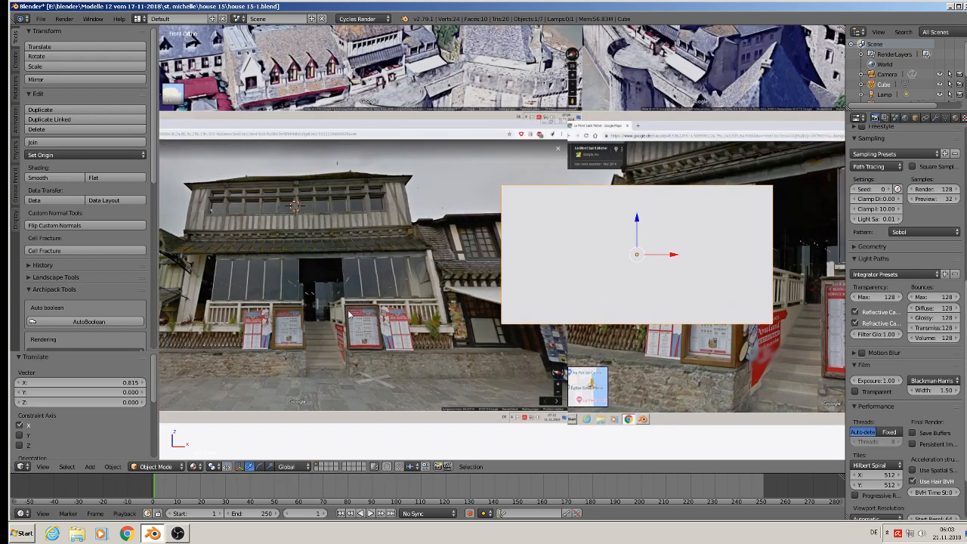
middle_click_drag(346, 320, 574, 288, "shift")
scroll(575, 303, "up", 2)
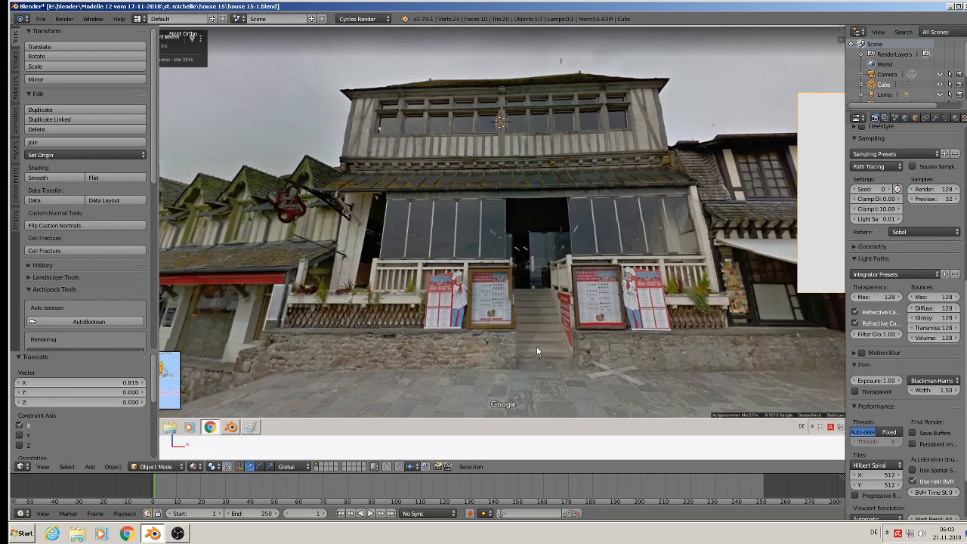
scroll(537, 351, "up", 1)
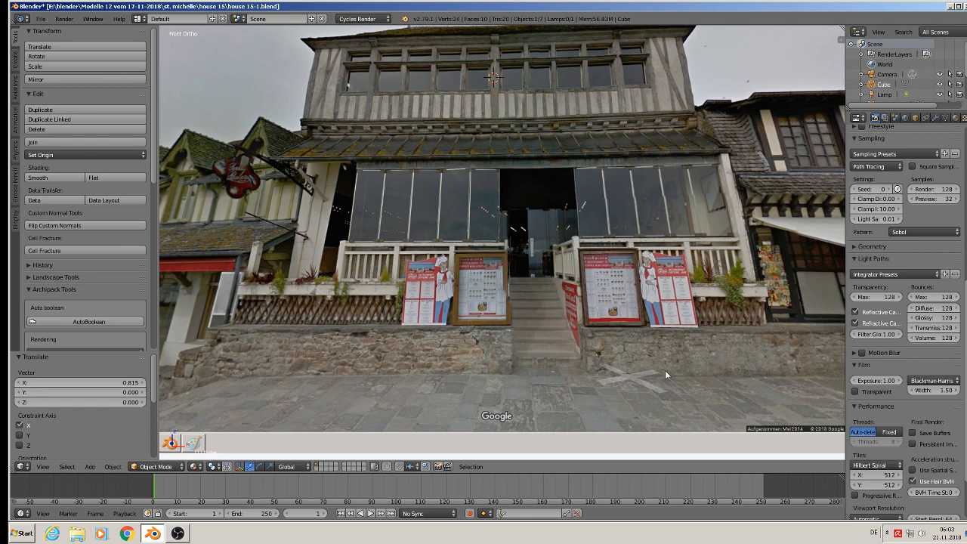
scroll(714, 261, "up", 3)
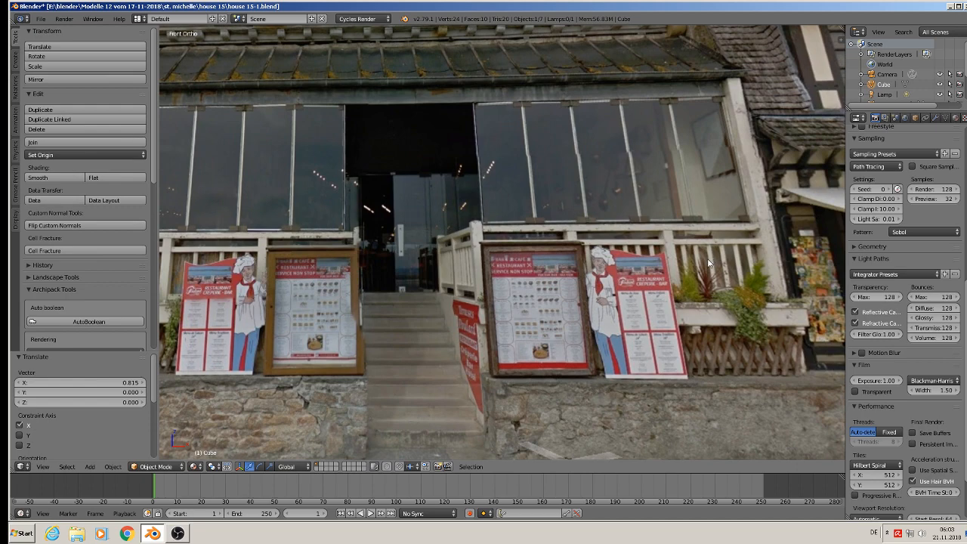
scroll(703, 261, "down", 3)
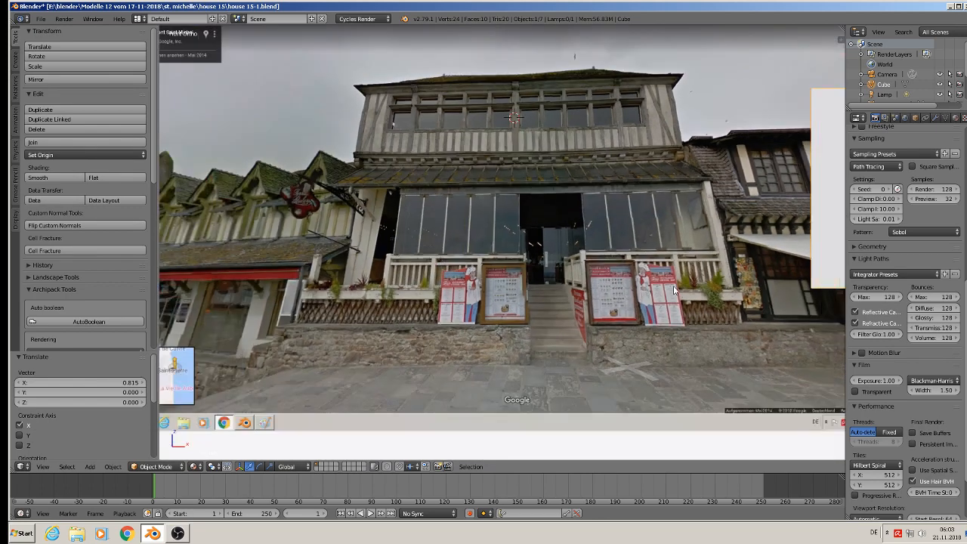
middle_click_drag(674, 286, 435, 317, "shift")
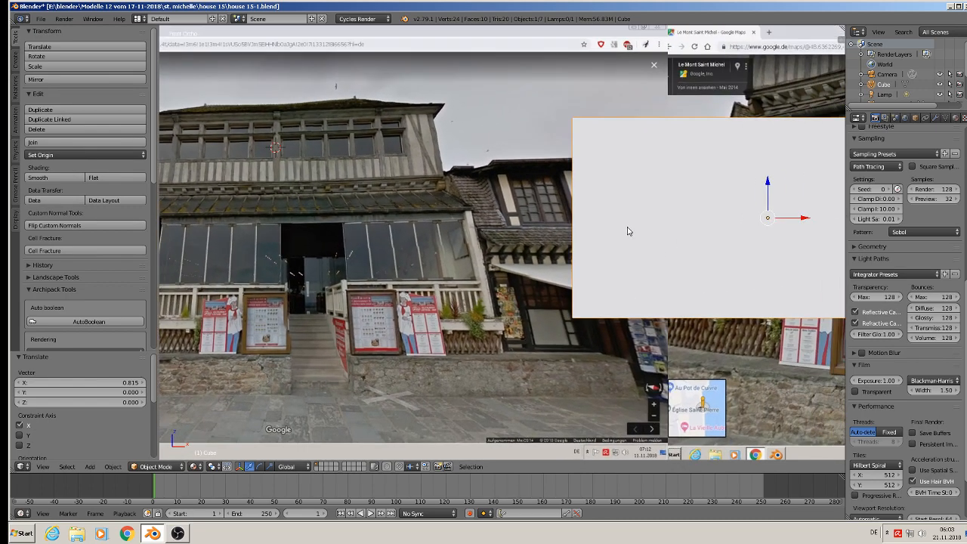
Cut two evenly spaced horizontal edge loops around the cube
middle_click_drag(627, 231, 499, 255, "shift")
key("Tab")
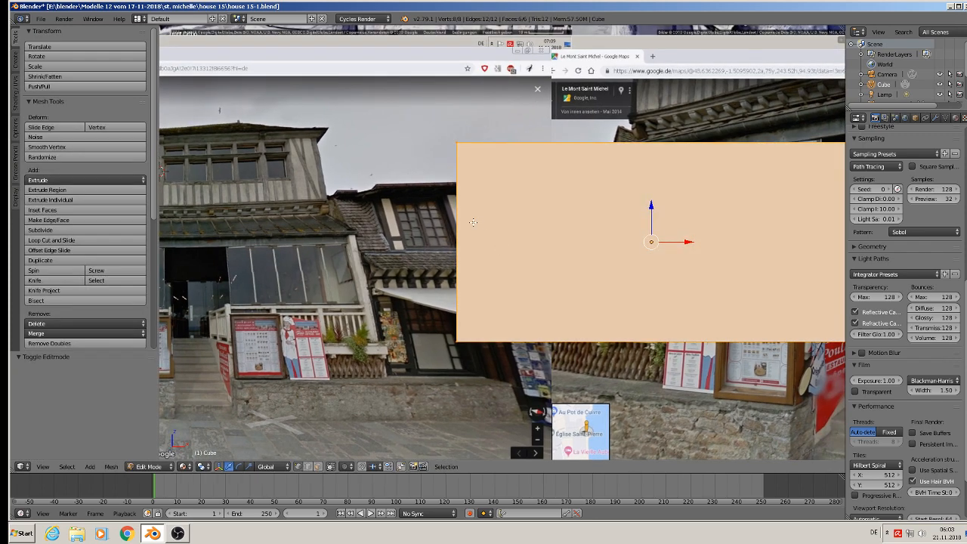
key("ctrl+r")
scroll(473, 222, "up", 1)
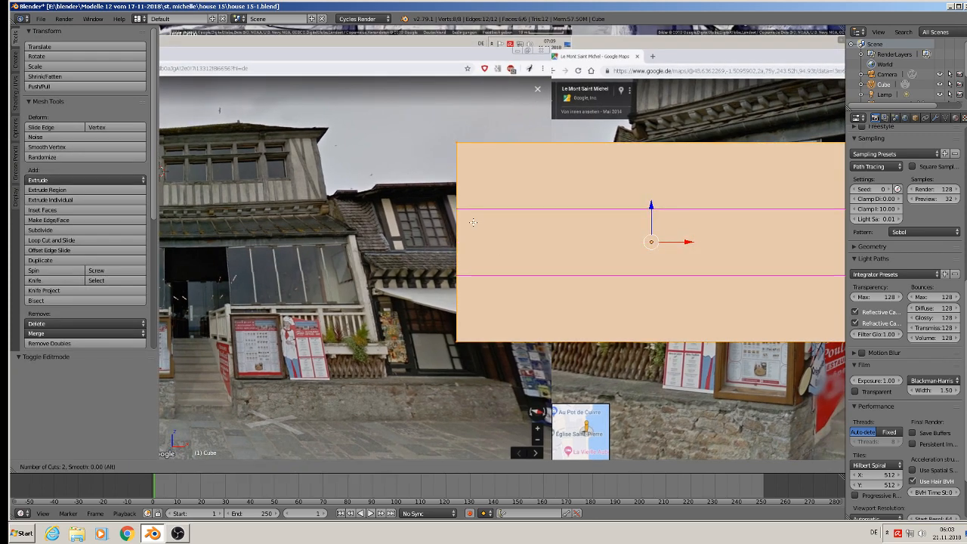
left_click(474, 223)
right_click(473, 222)
Lower the cube's bottom edge loop by about 0.07 and shift the upper edge loop down to around mid-height
right_click(534, 210, "alt")
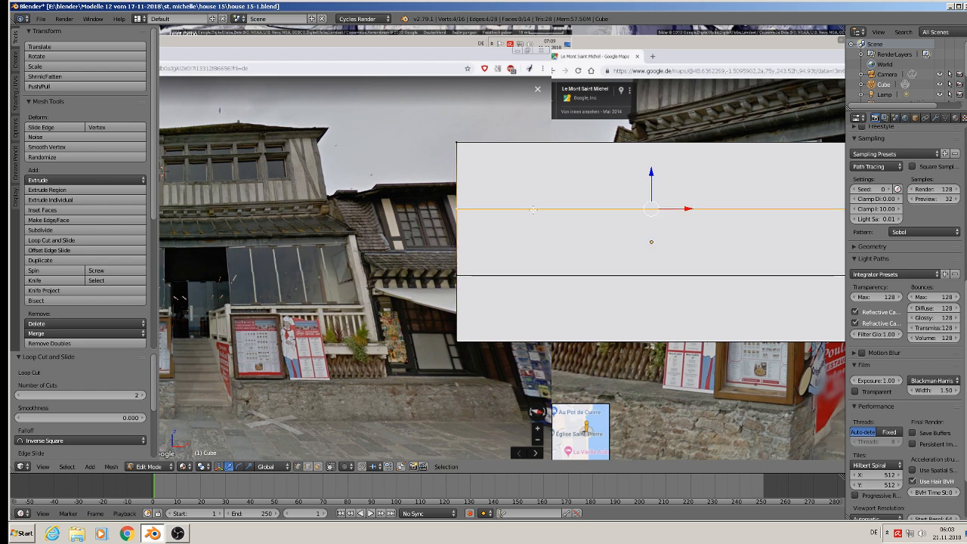
right_click(569, 275, "alt+shift")
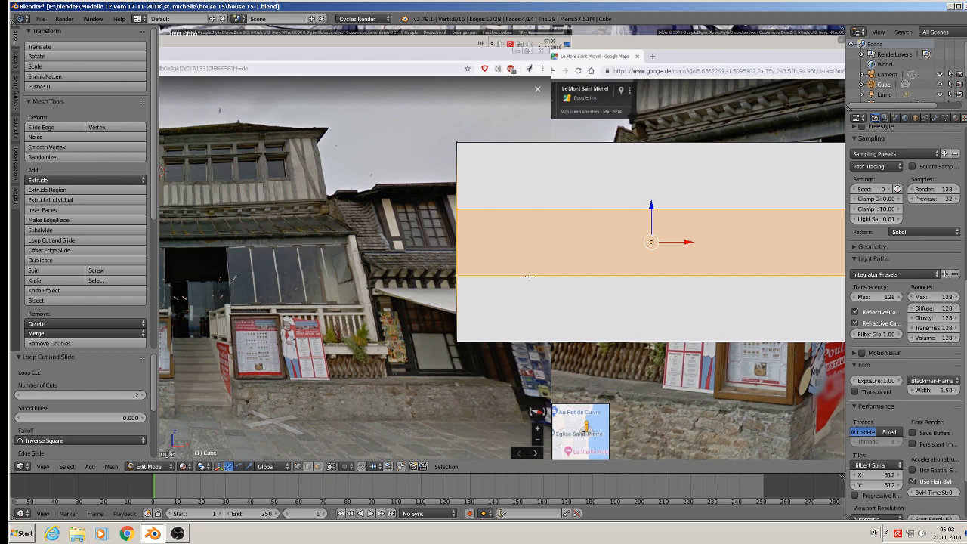
right_click(529, 275, "alt")
left_click_drag(651, 235, 647, 277)
right_click(628, 206, "alt")
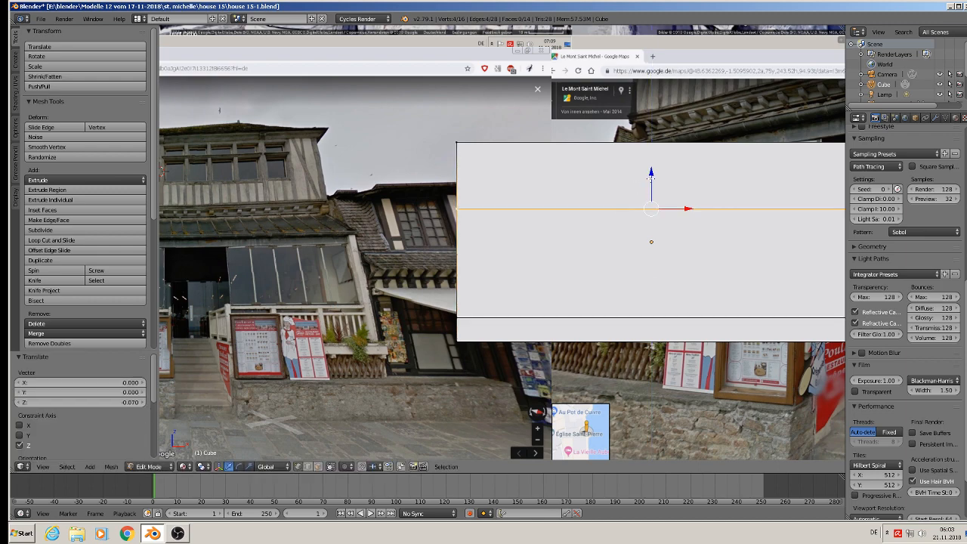
left_click_drag(650, 175, 645, 202)
scroll(622, 258, "down", 2)
middle_click_drag(591, 269, 518, 307, "shift")
key("Tab")
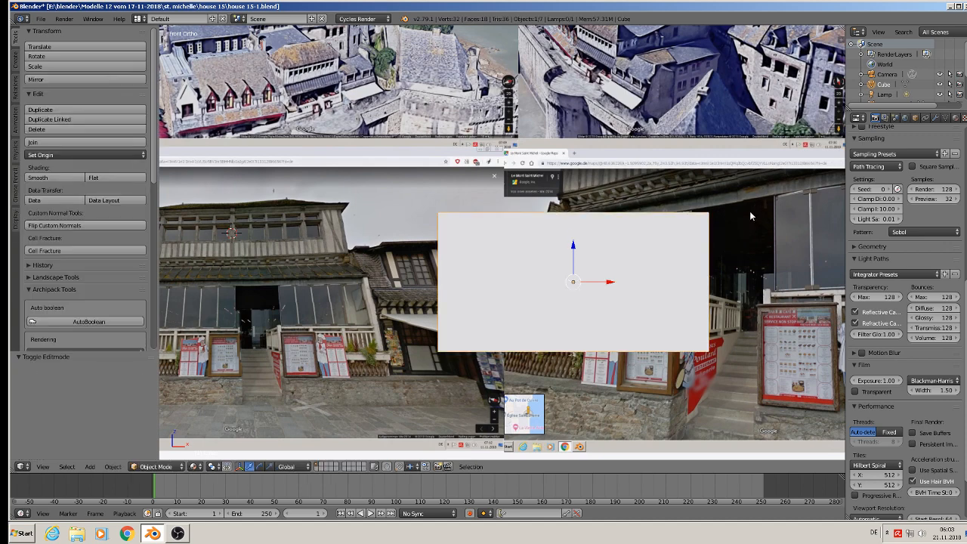
Create two Diffuse BSDF materials on the cube and color the second one red
left_click(956, 117)
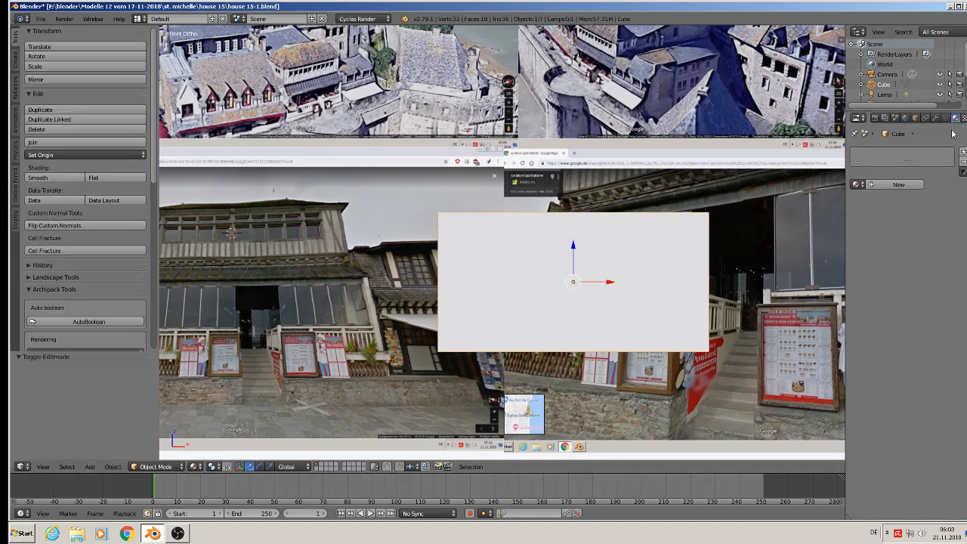
left_click(896, 186)
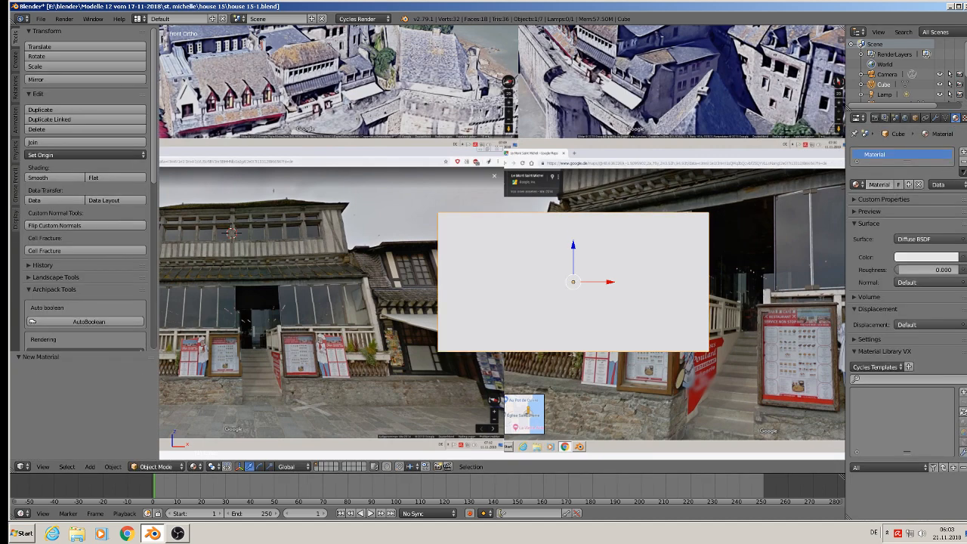
left_click(963, 152)
left_click(894, 207)
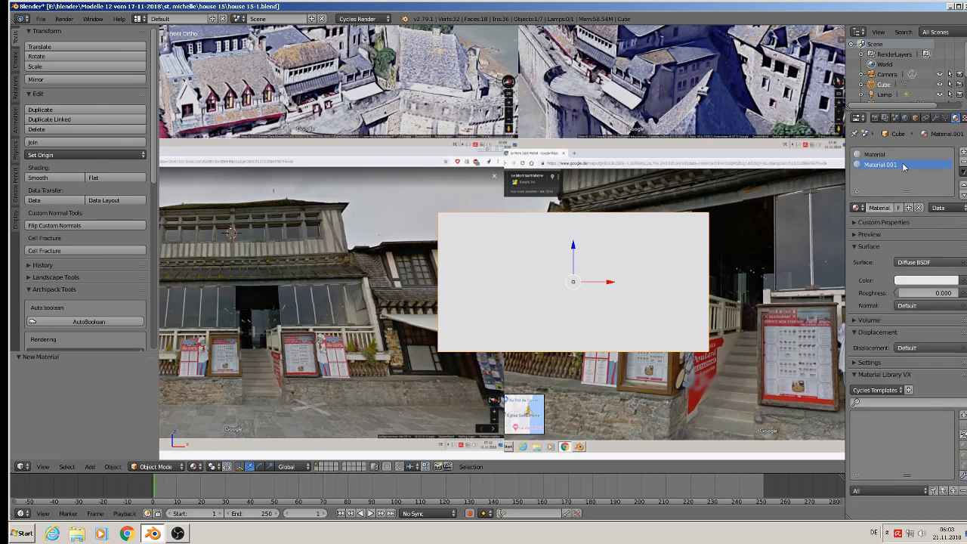
left_click(925, 282)
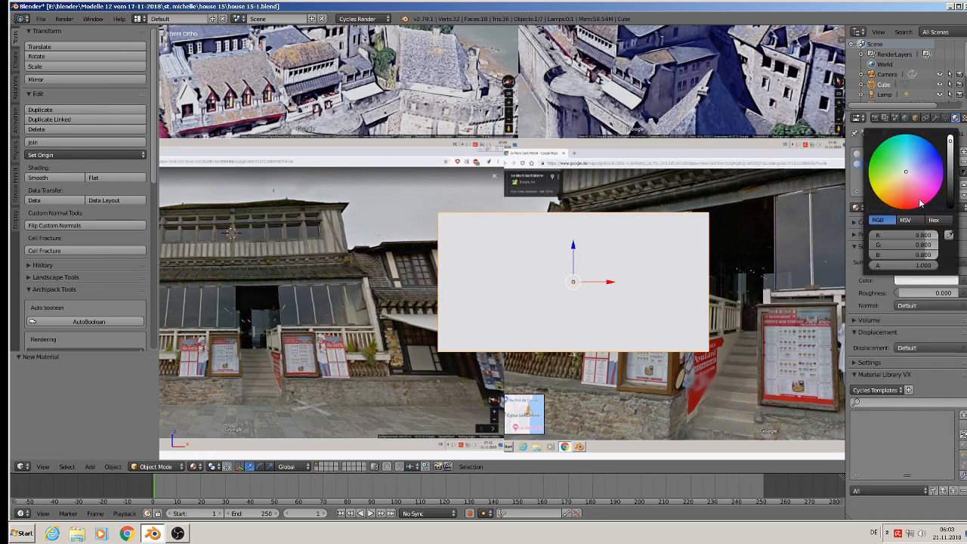
left_click(912, 204)
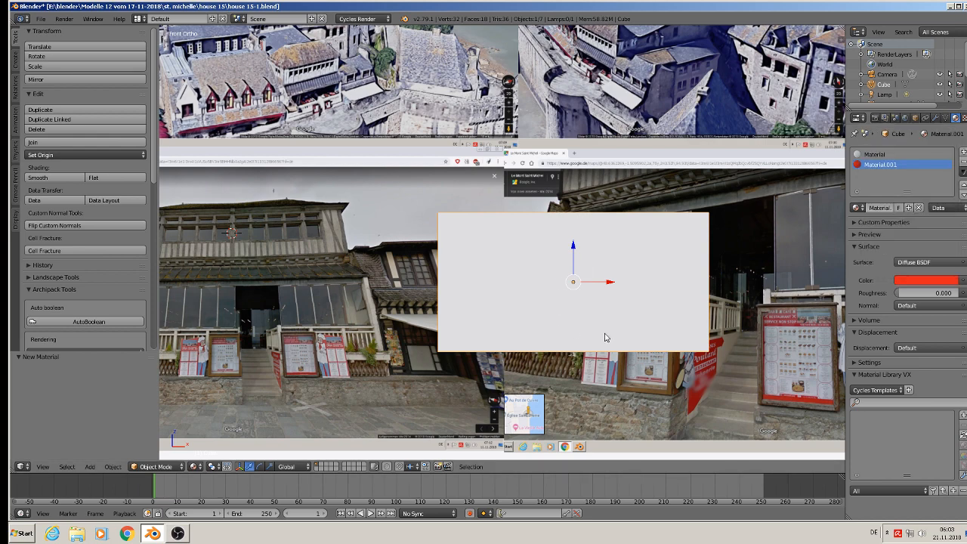
Assign the red material to the band of faces between the cube's two edge loops
key("Tab")
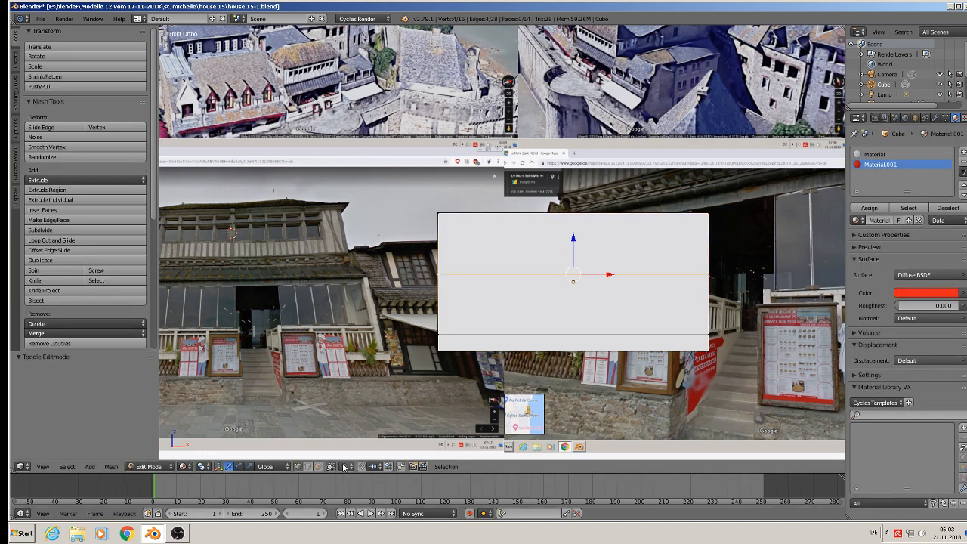
left_click(318, 466)
right_click(440, 302)
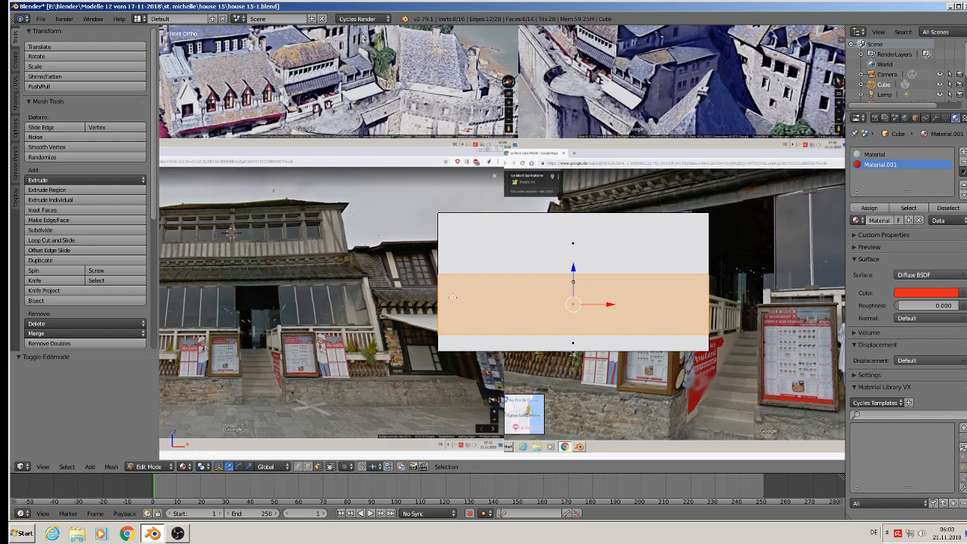
left_click(870, 212)
key("Tab")
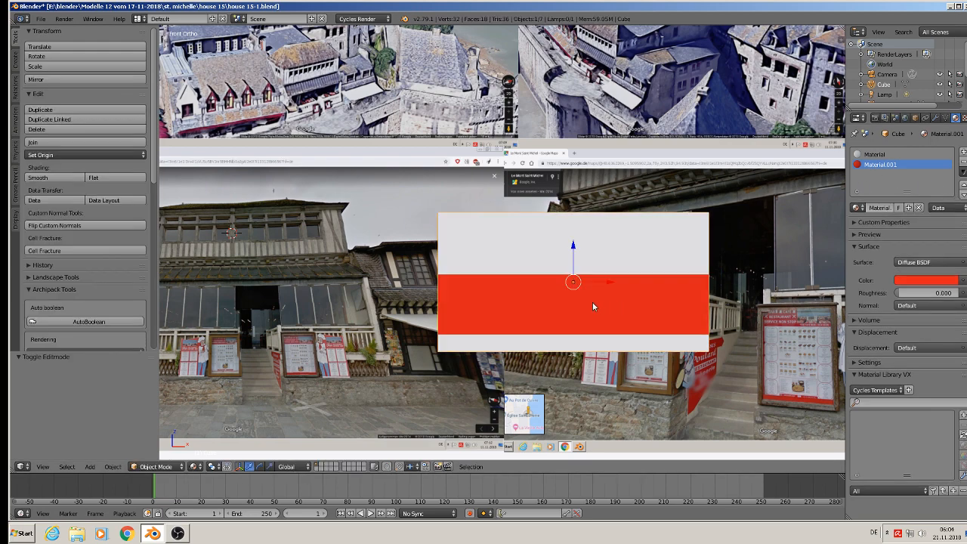
Move the cube about 0.64 along negative Y, out in front of the reference images
middle_click_drag(590, 301, 667, 312, "shift")
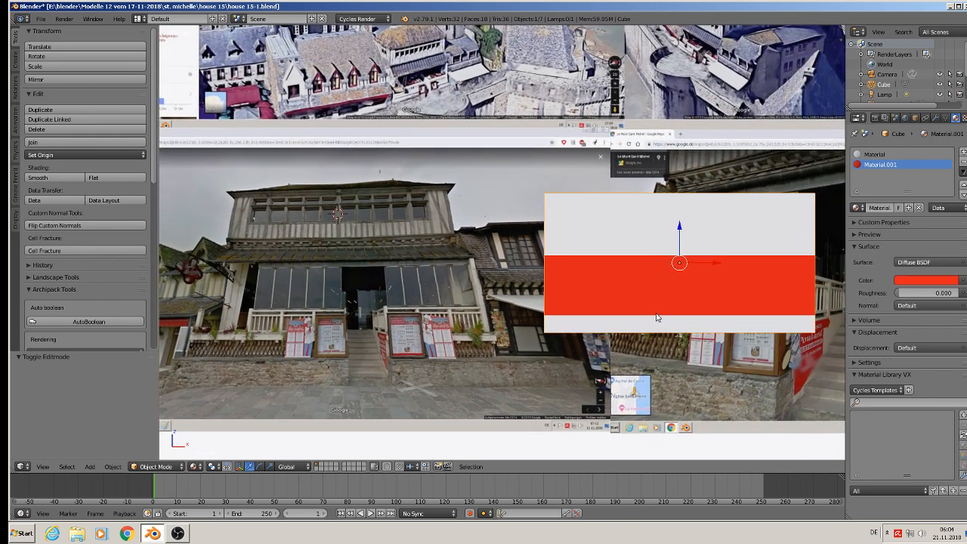
key("a")
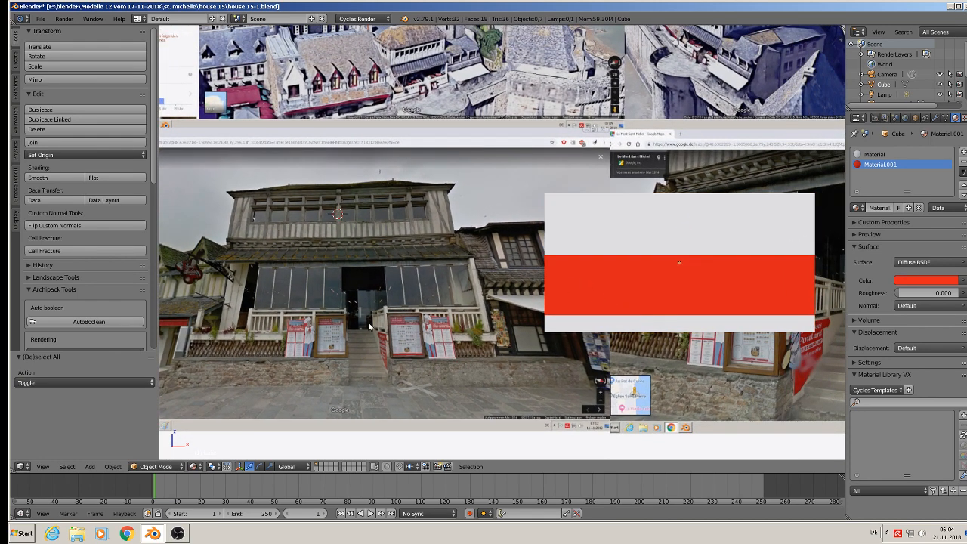
scroll(453, 114, "up", 5)
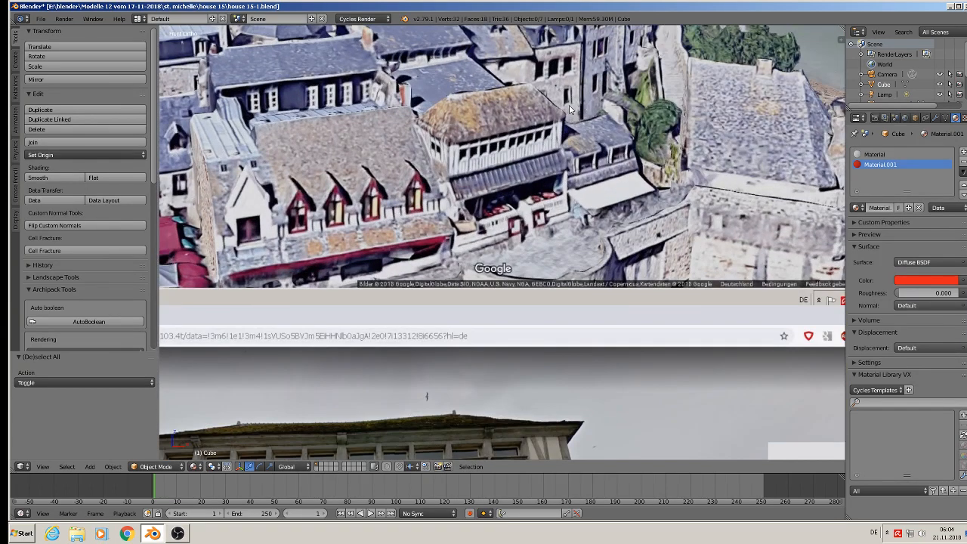
scroll(476, 196, "down", 3)
scroll(593, 317, "down", 2)
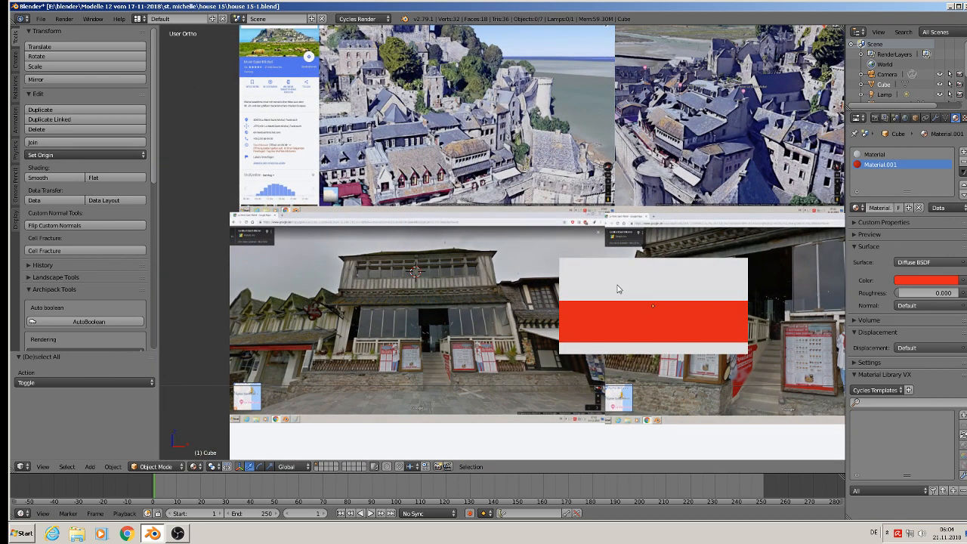
middle_click_drag(618, 287, 672, 344)
right_click(671, 344)
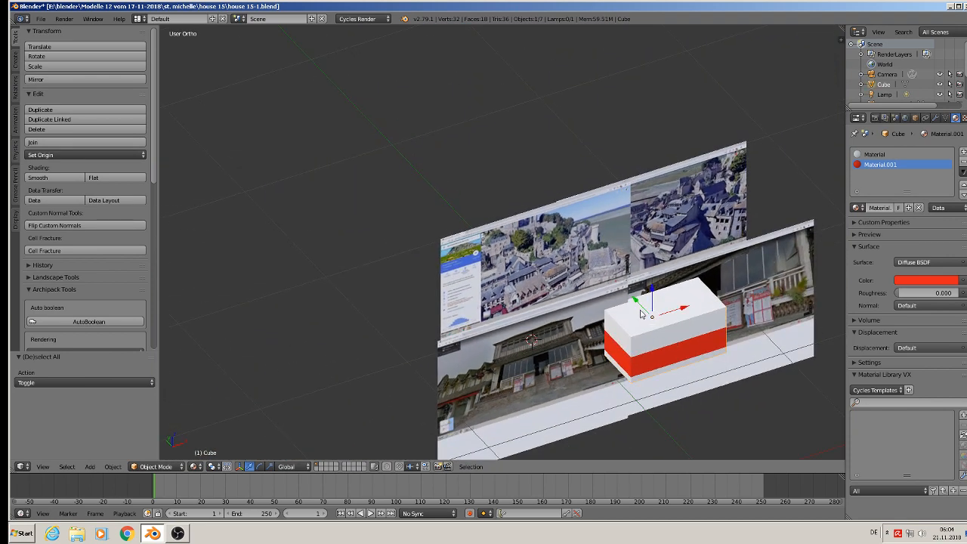
left_click_drag(639, 305, 681, 367)
Scale the cube along Y to about 0.52 of its depth
middle_click_drag(689, 373, 641, 255, "shift")
key("s")
key("y")
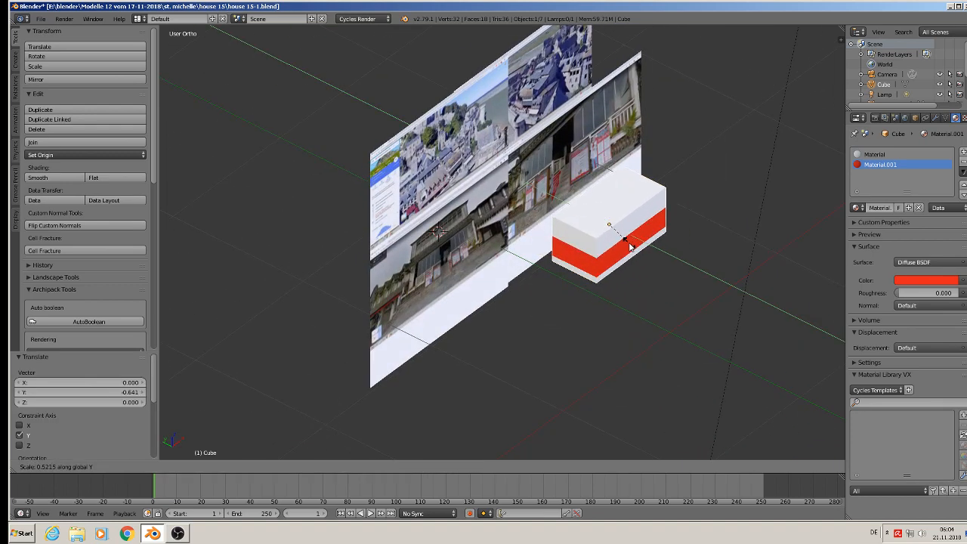
left_click(631, 246)
Add one centered loop cut to the cube's mesh, running lengthwise across its top face
scroll(612, 223, "up", 5)
key("Tab")
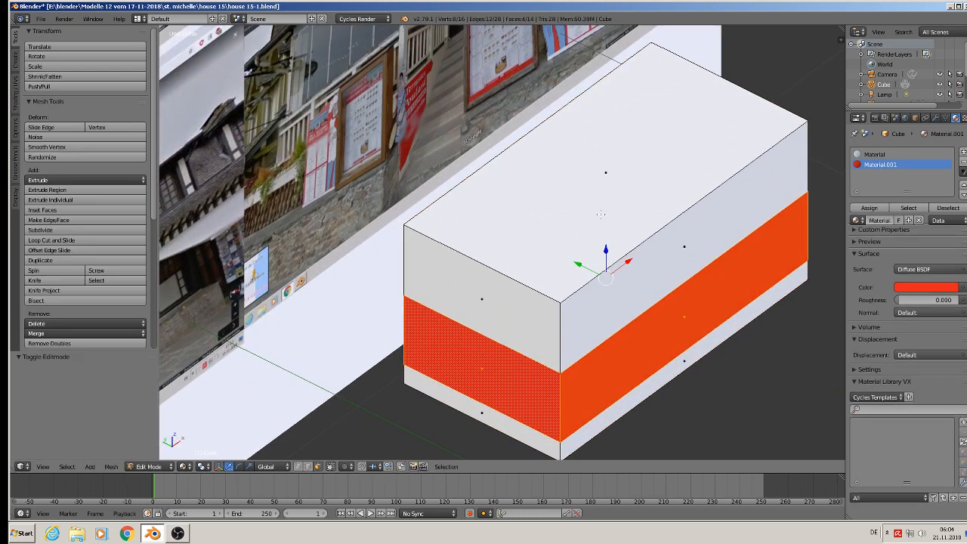
key("ctrl+r")
left_click(503, 248)
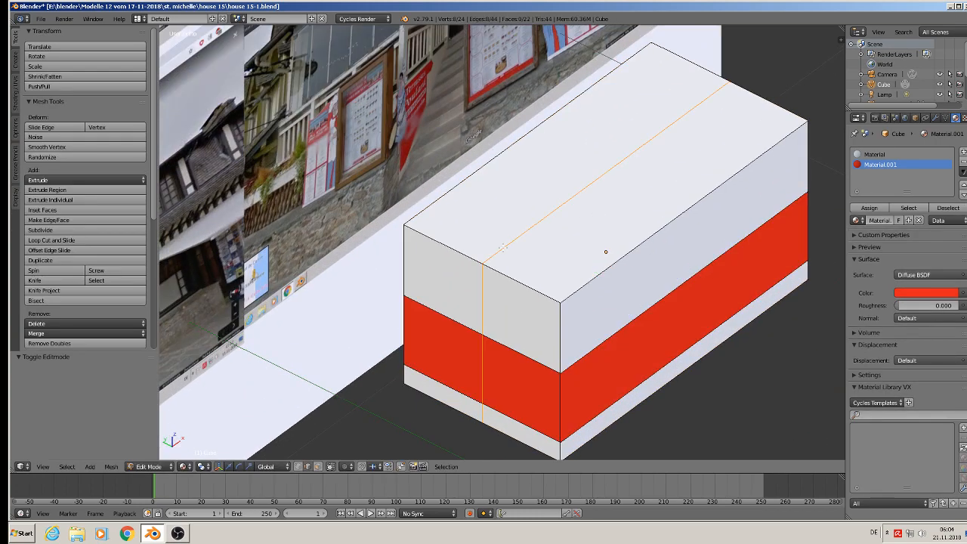
right_click(502, 247)
Add two evenly spaced vertical loop cuts across the cube's length
middle_click_drag(491, 252, 424, 267)
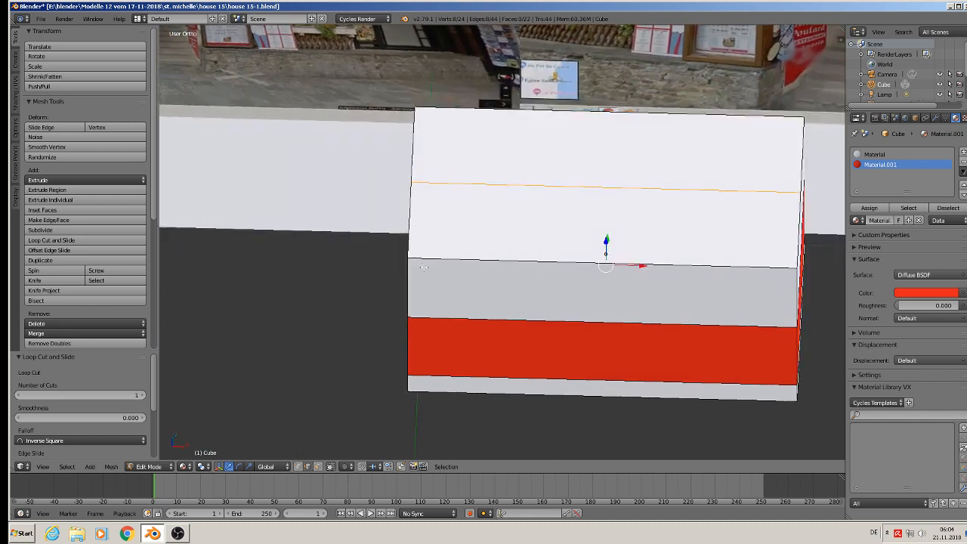
key("ctrl+r")
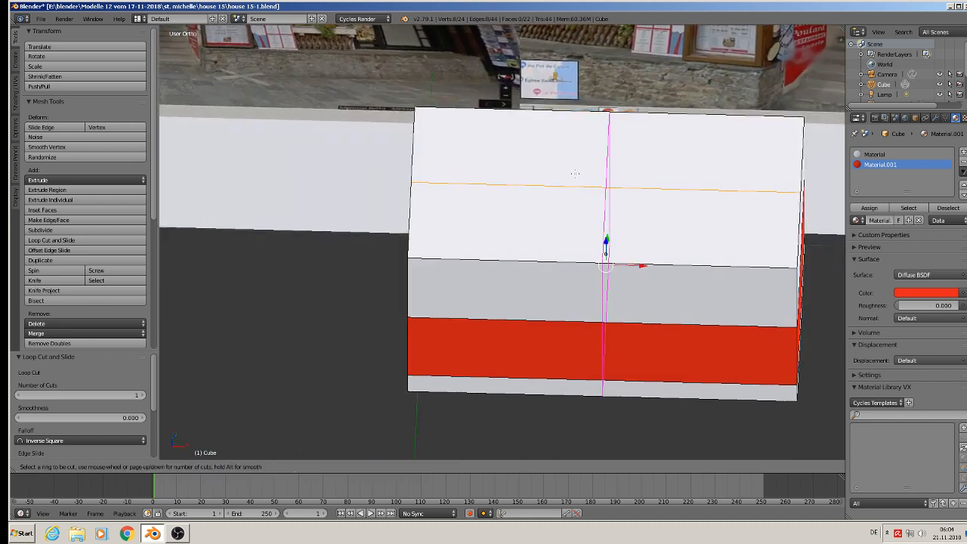
scroll(576, 174, "up", 1)
left_click(575, 174)
right_click(575, 174)
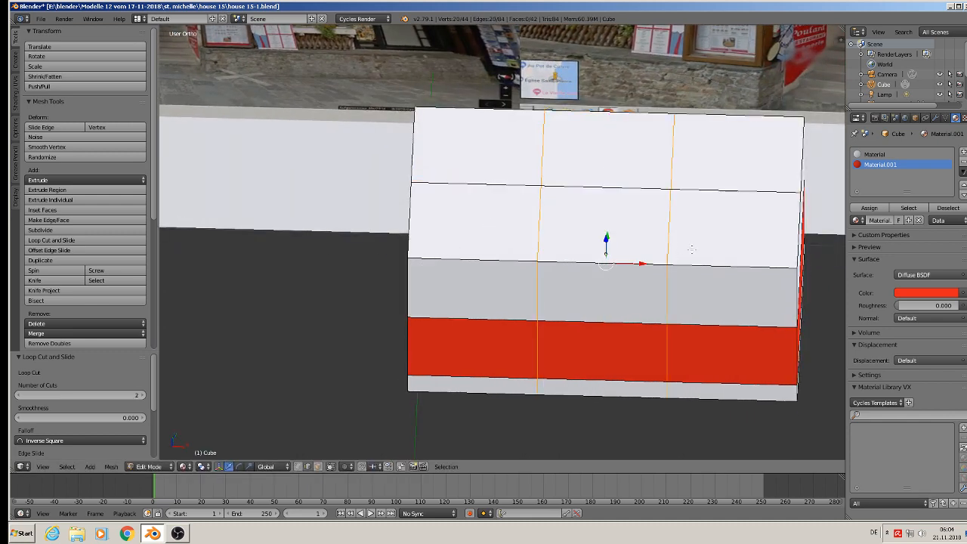
Spread the two crosswise loop cuts apart along X by a factor of about 1.63 and deselect them
key("s")
key("x")
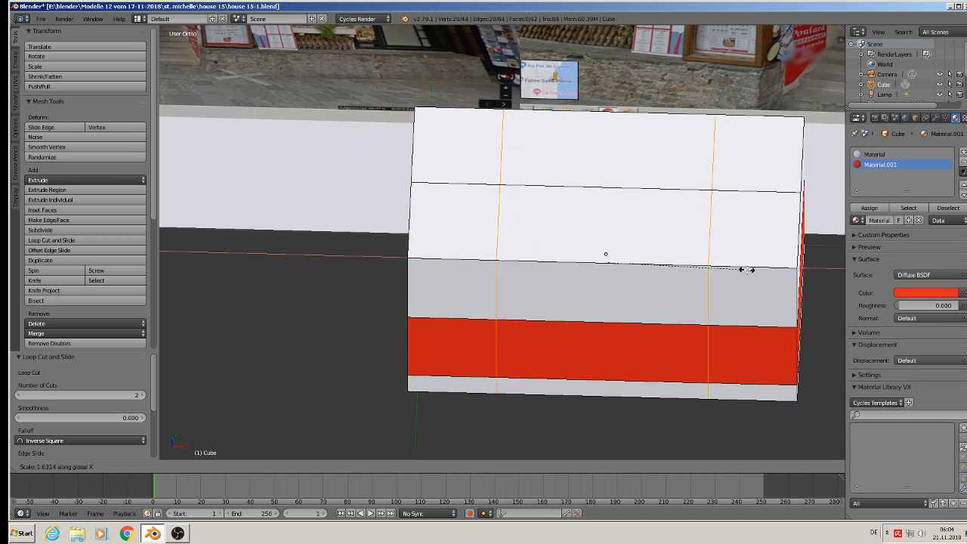
left_click(746, 269)
scroll(746, 220, "down", 3)
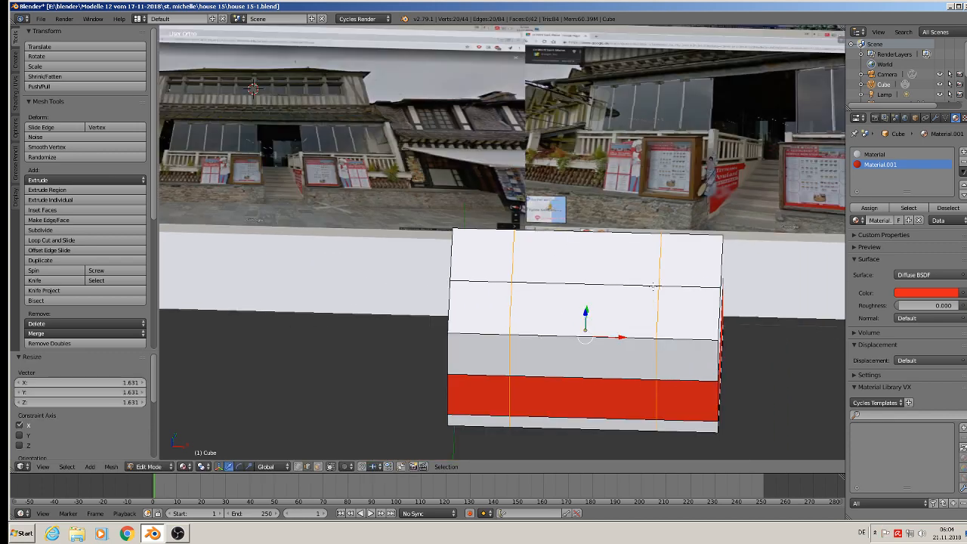
key("a")
Knife two diagonal cuts on the top face from the right-hand loop crossing to the two corners at the positive X end
middle_click_drag(679, 269, 529, 280)
scroll(527, 280, "up", 2)
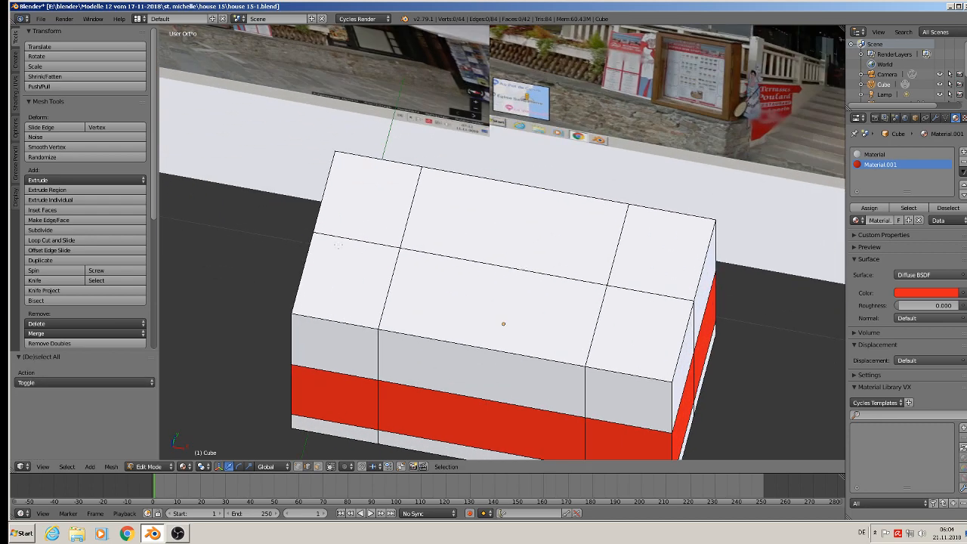
left_click(38, 281)
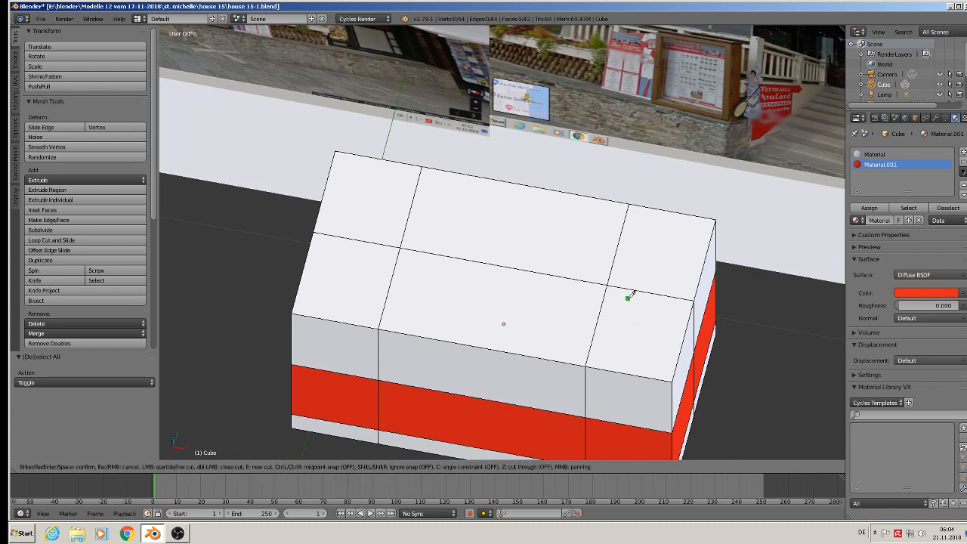
left_click(609, 285)
left_click(717, 219)
key("Return")
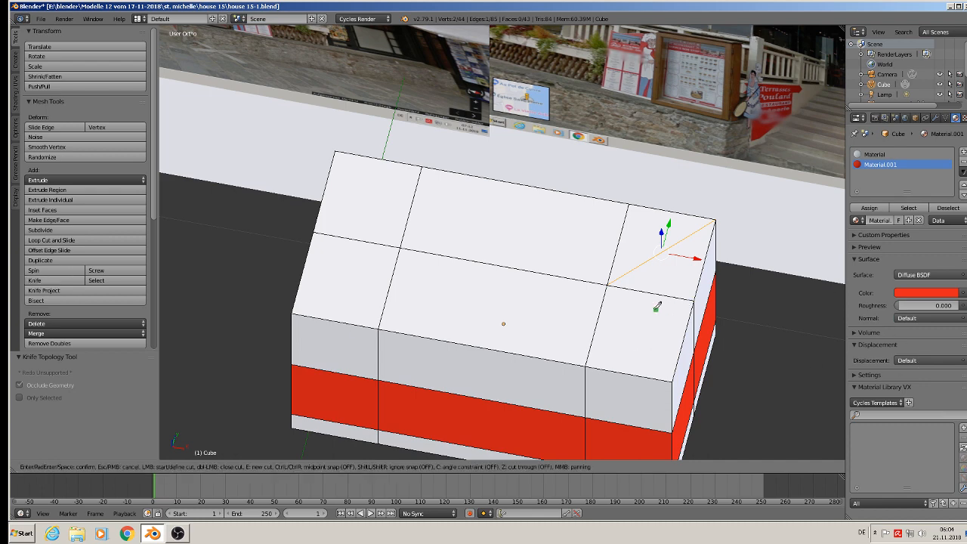
left_click(612, 285)
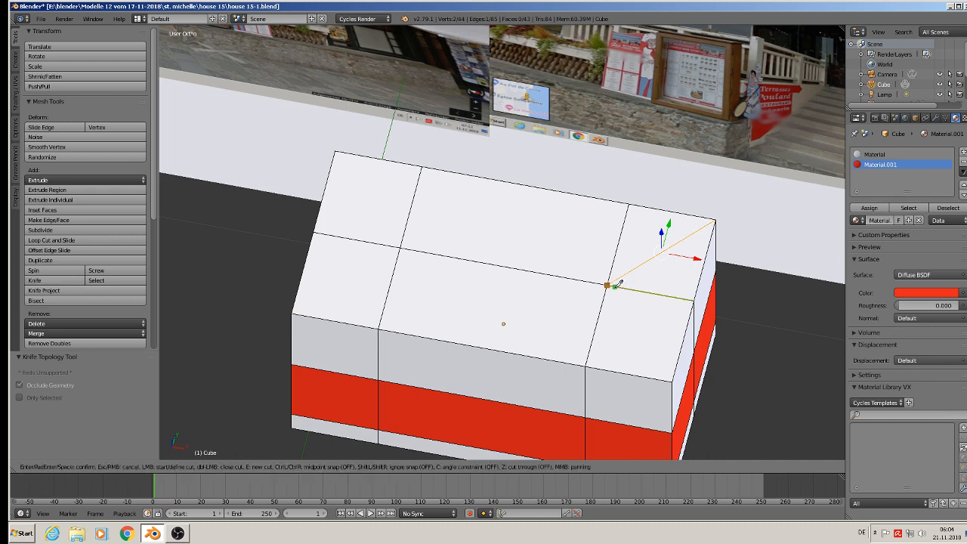
left_click(669, 380)
key("Return")
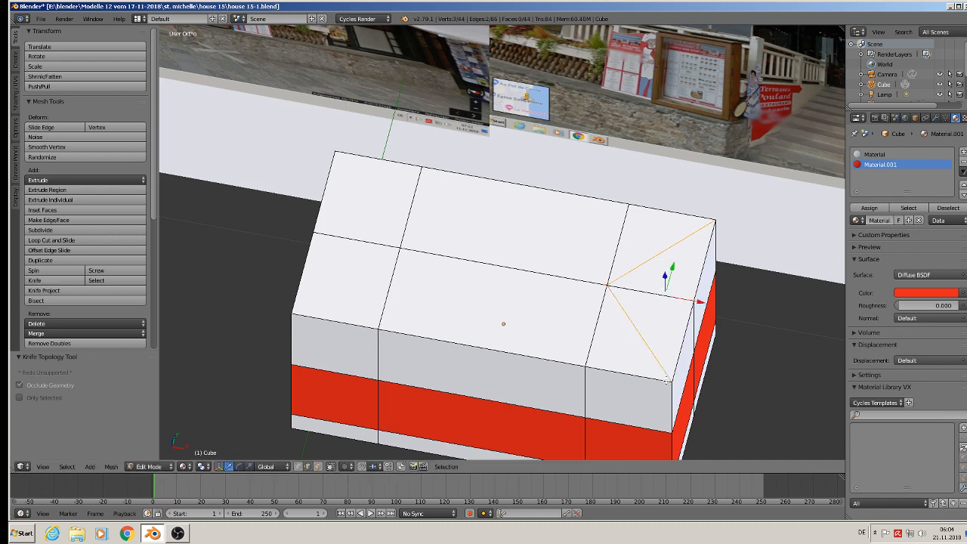
Knife two diagonal cuts on the top face from the left-hand loop crossing to the two corners at the negative X end
left_click(52, 281)
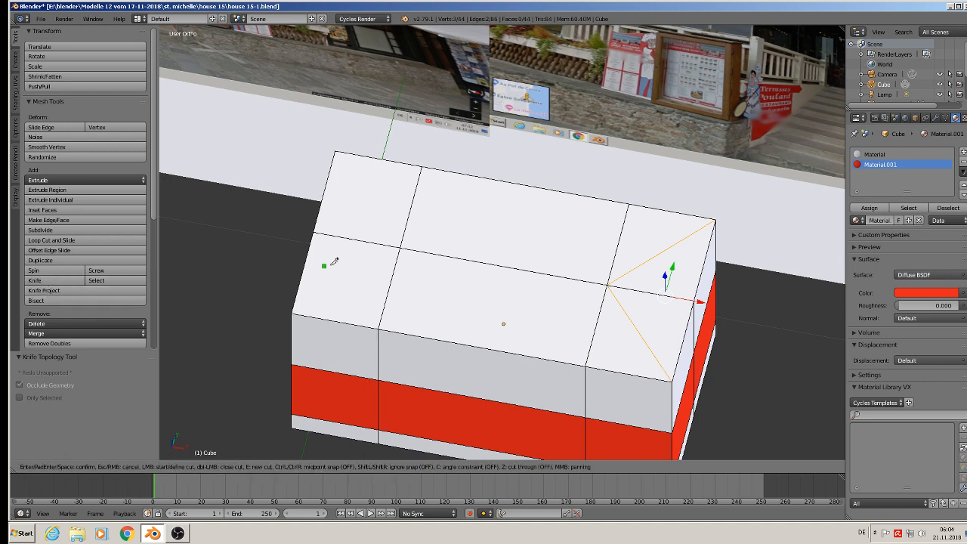
left_click(401, 247)
left_click(337, 150)
key("Return")
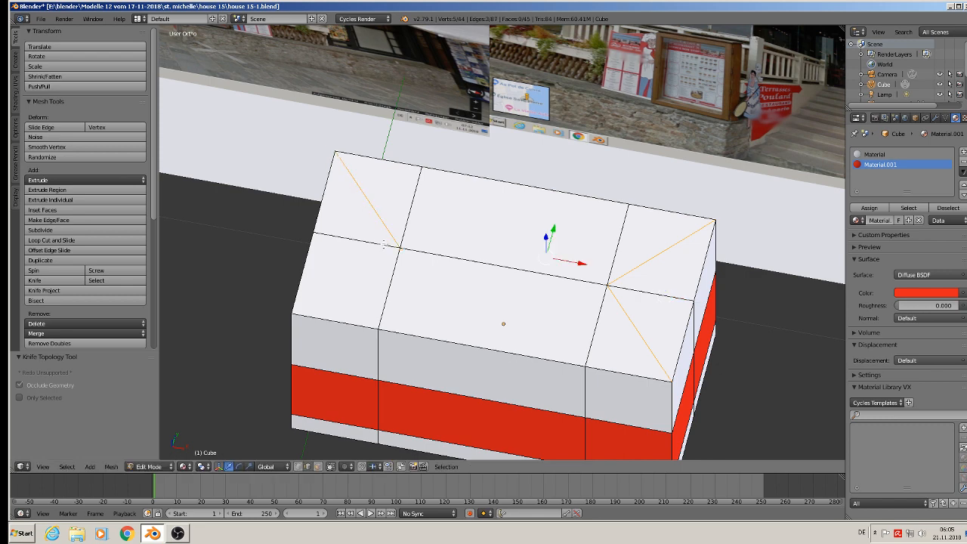
left_click(35, 280)
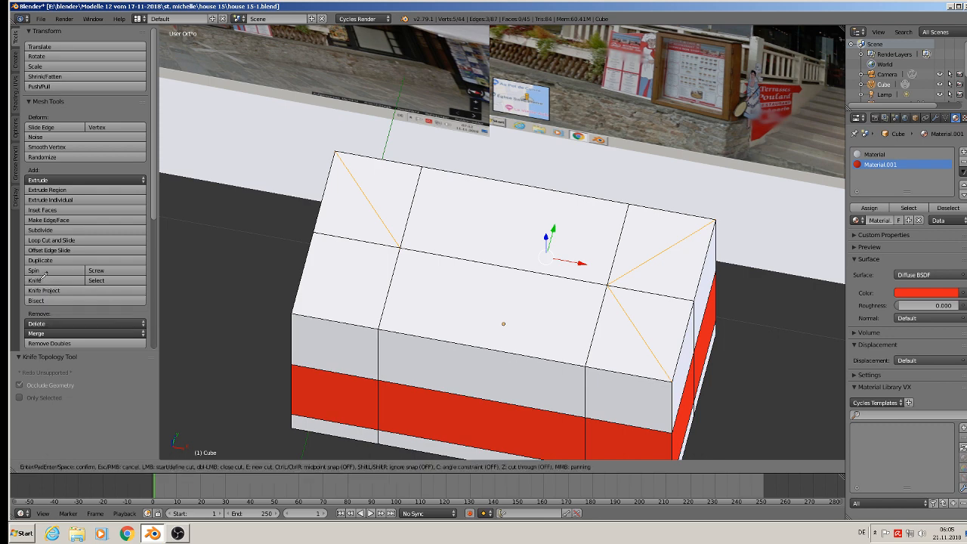
left_click(401, 248)
left_click(295, 310)
key("Return")
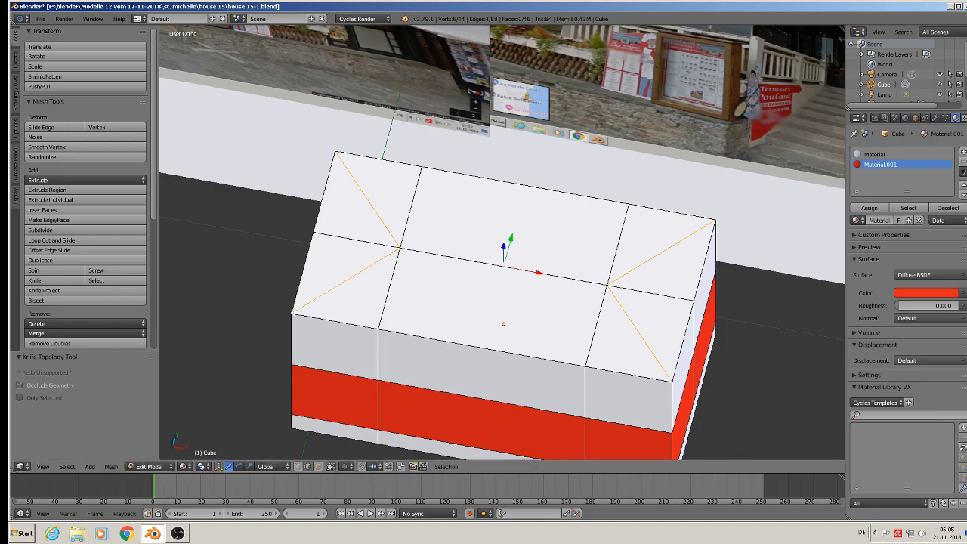
Raise the central ridge edge between the diagonal cuts about 0.115 along Z to form a hipped roof
middle_click_drag(484, 297, 594, 261)
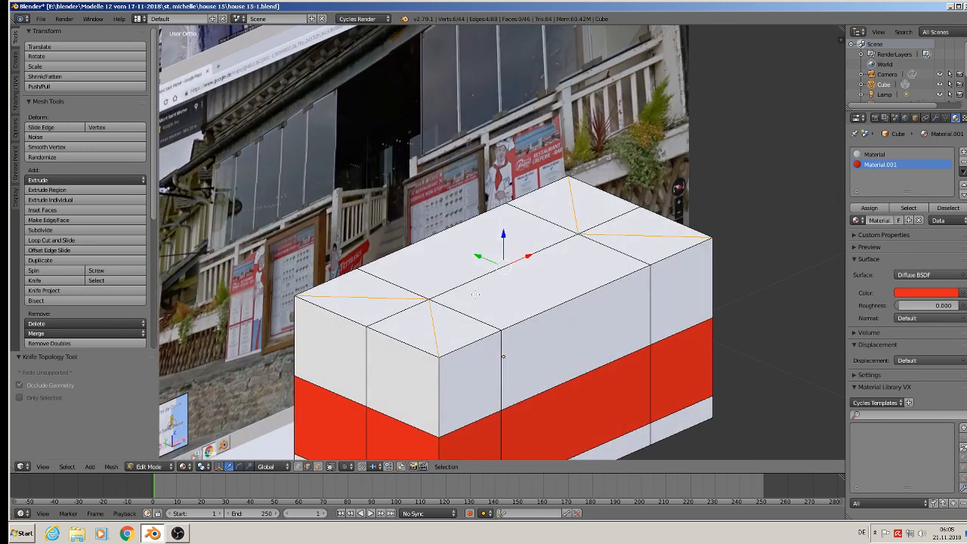
right_click(516, 263)
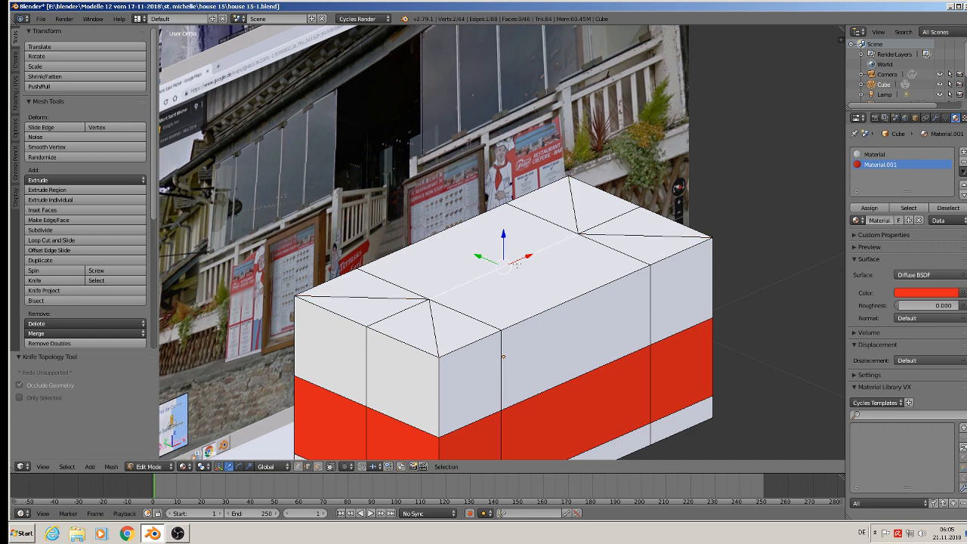
key("g")
key("z")
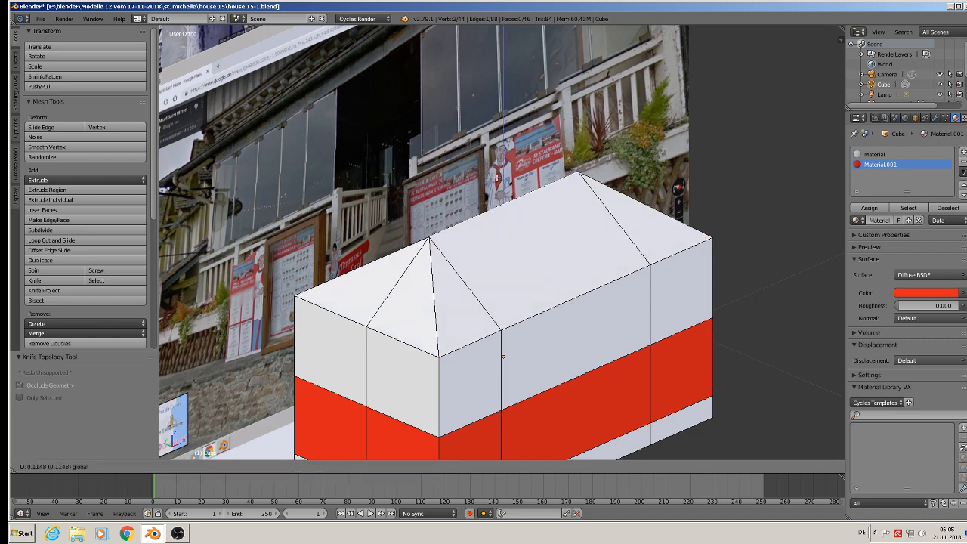
left_click(498, 178)
scroll(529, 282, "down", 1)
scroll(531, 289, "down", 2)
middle_click_drag(531, 304, 502, 289)
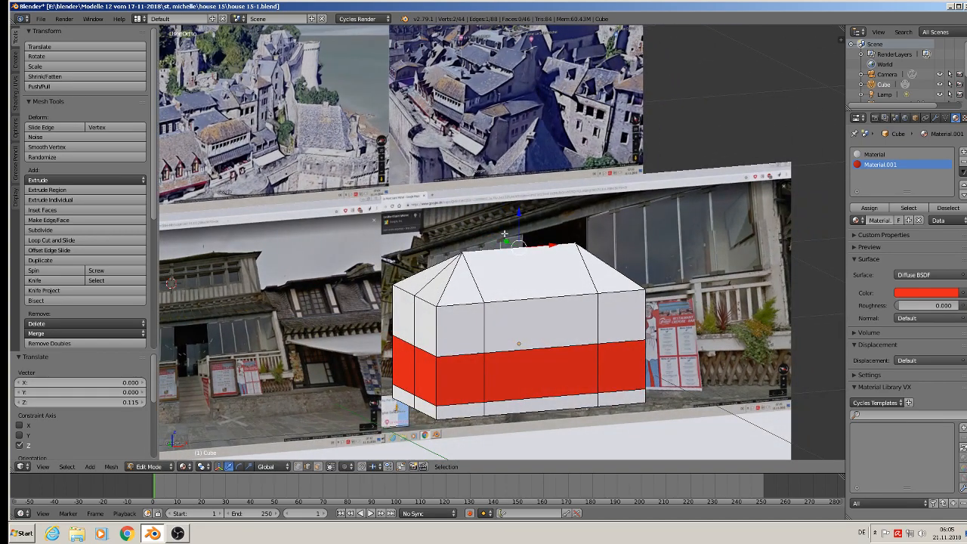
Clear the mesh selection and save the Blender file
key("a")
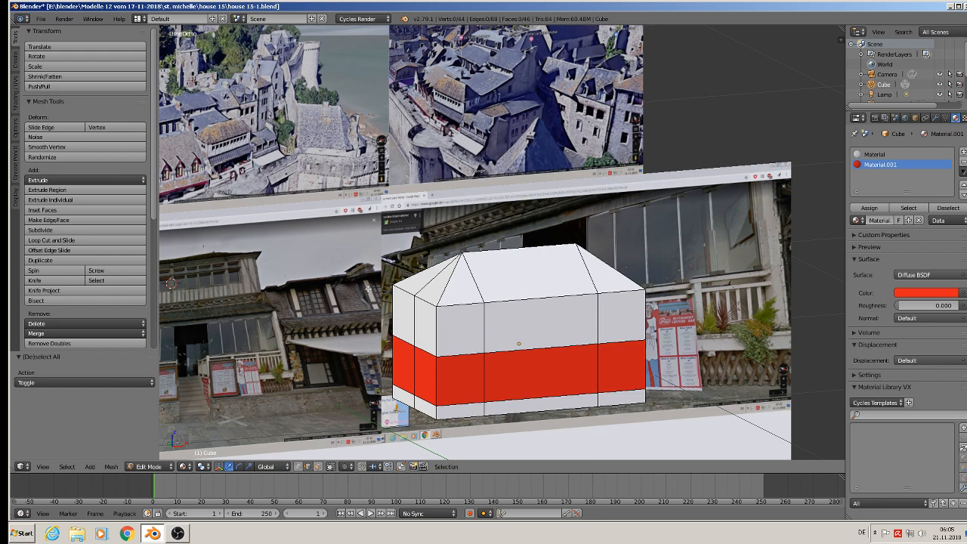
left_click(40, 19)
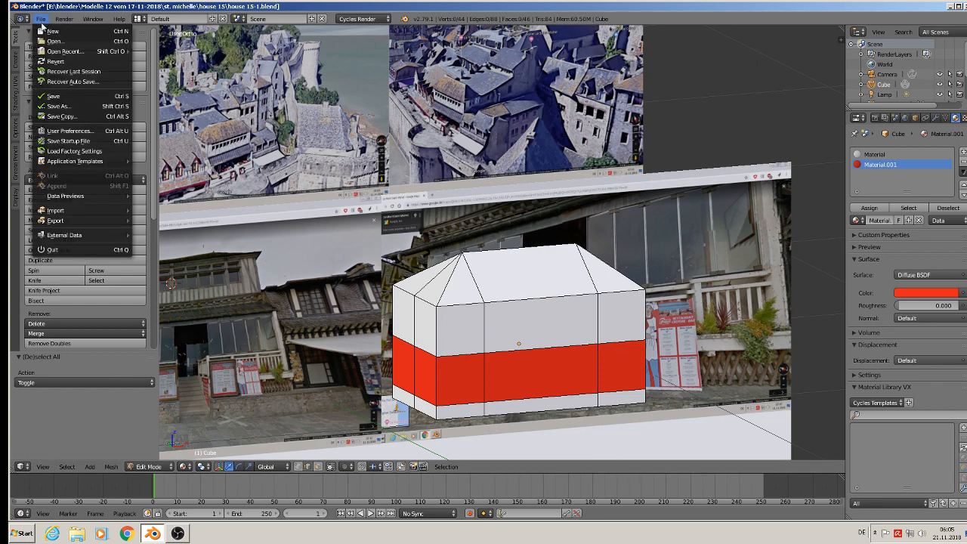
left_click(68, 96)
In front view, place the 3D cursor on the leftmost upper-floor window of the reference house photo
key("KP_1")
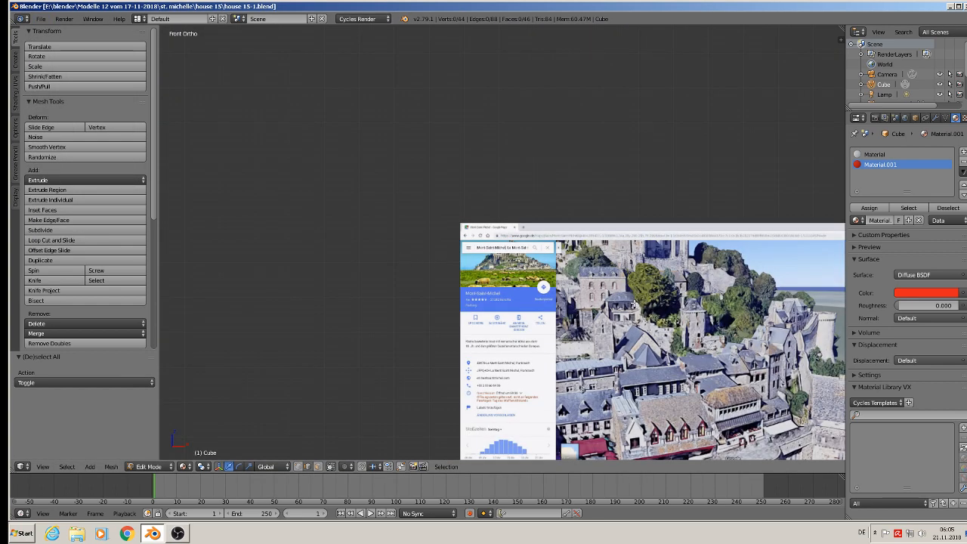
middle_click_drag(732, 404, 353, 174, "shift")
middle_click_drag(422, 242, 611, 203, "shift")
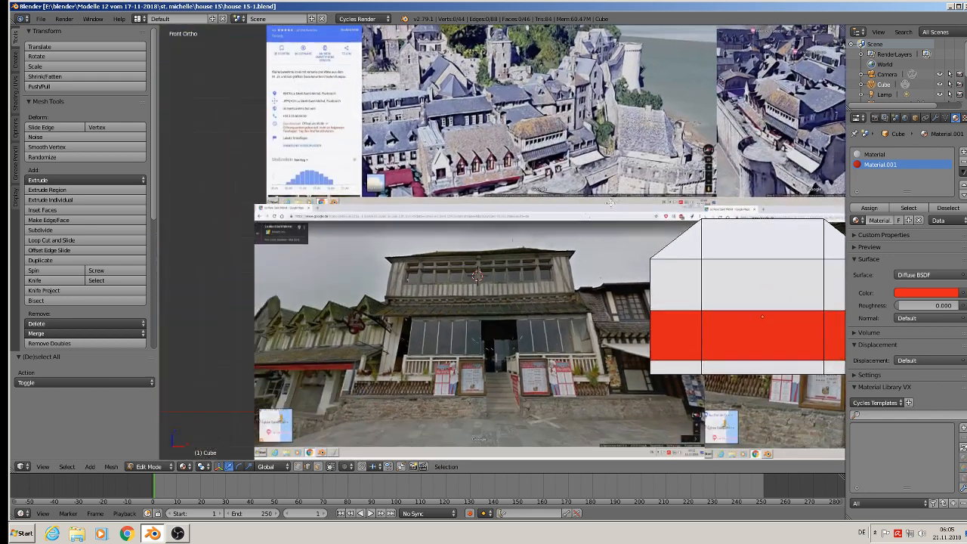
scroll(610, 203, "up", 6)
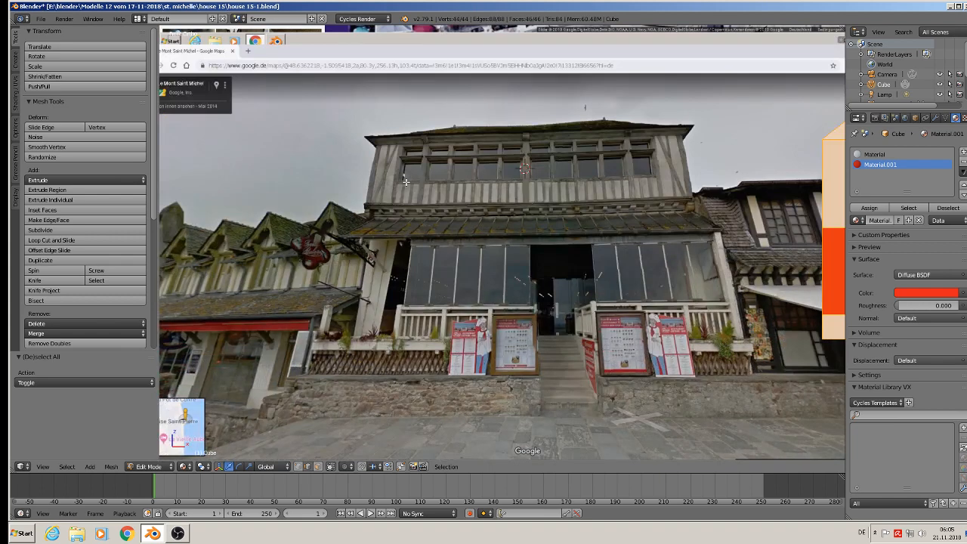
left_click(409, 171)
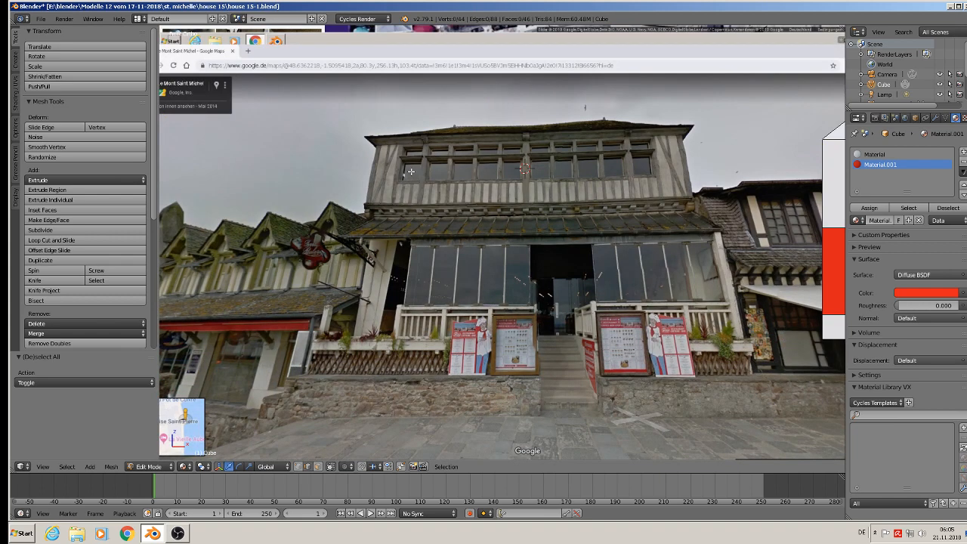
Add a plane and a cube to the mesh at the 3D cursor
left_click(90, 467)
left_click(91, 454)
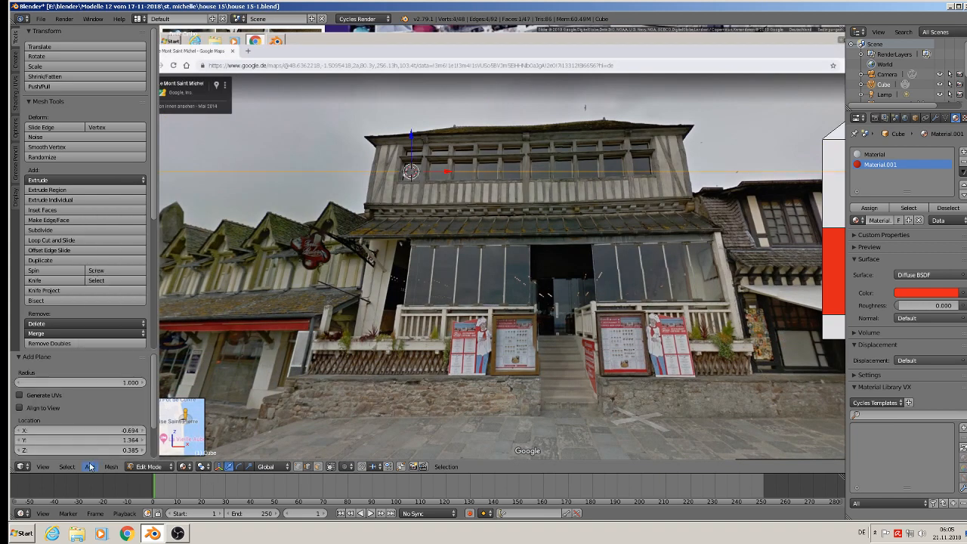
left_click(89, 466)
left_click(99, 441)
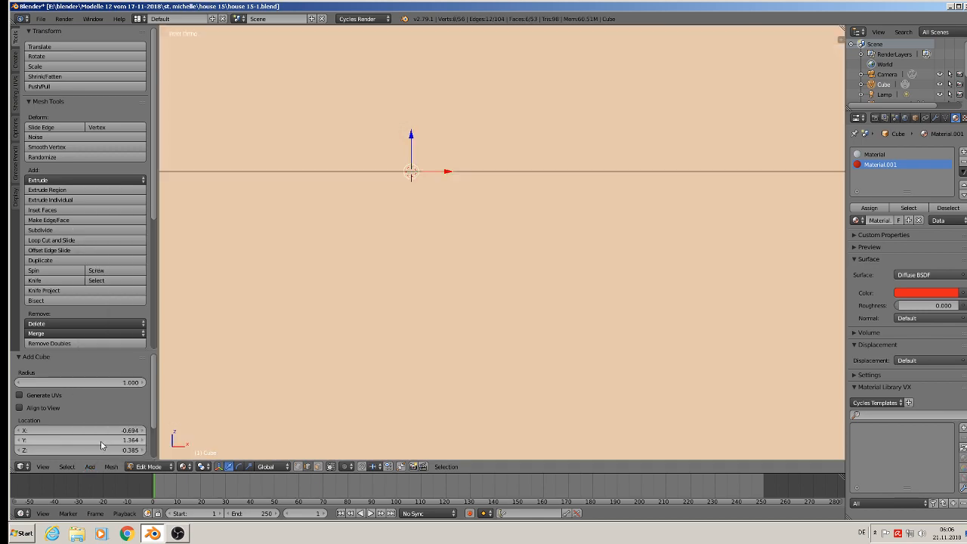
Scale the new cube down to about 0.013, then up by about 1.09 to match the leftmost upper-floor window
key("s")
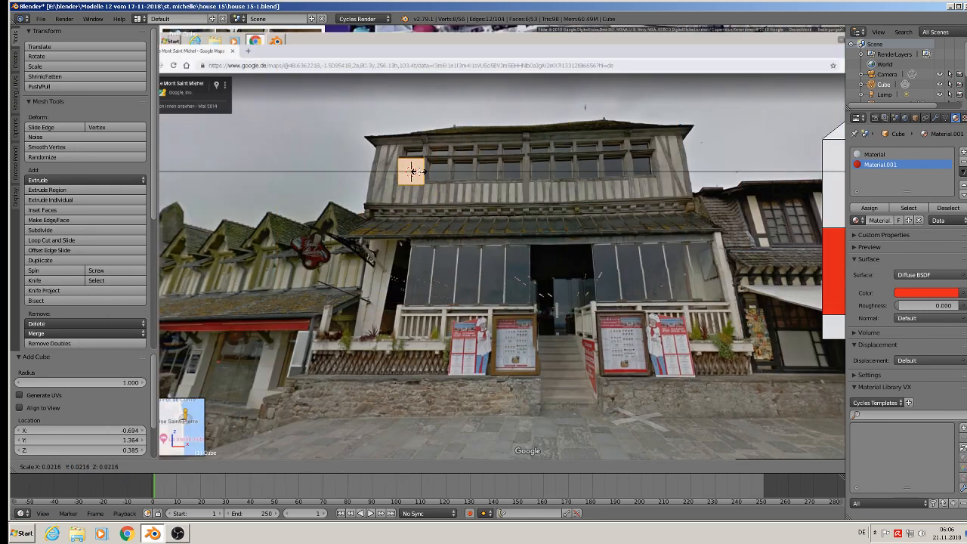
left_click(410, 171)
scroll(455, 199, "up", 3)
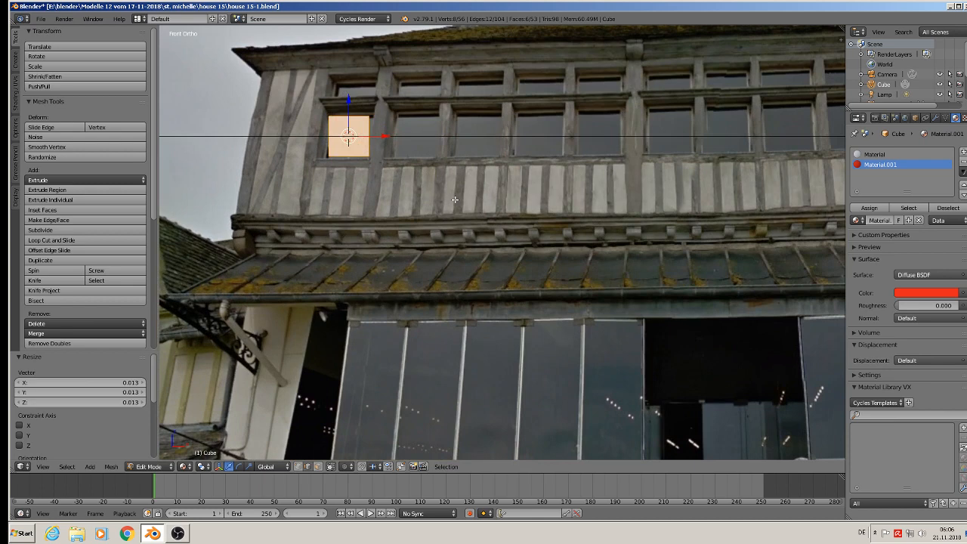
middle_click_drag(455, 200, 453, 229, "shift")
key("s")
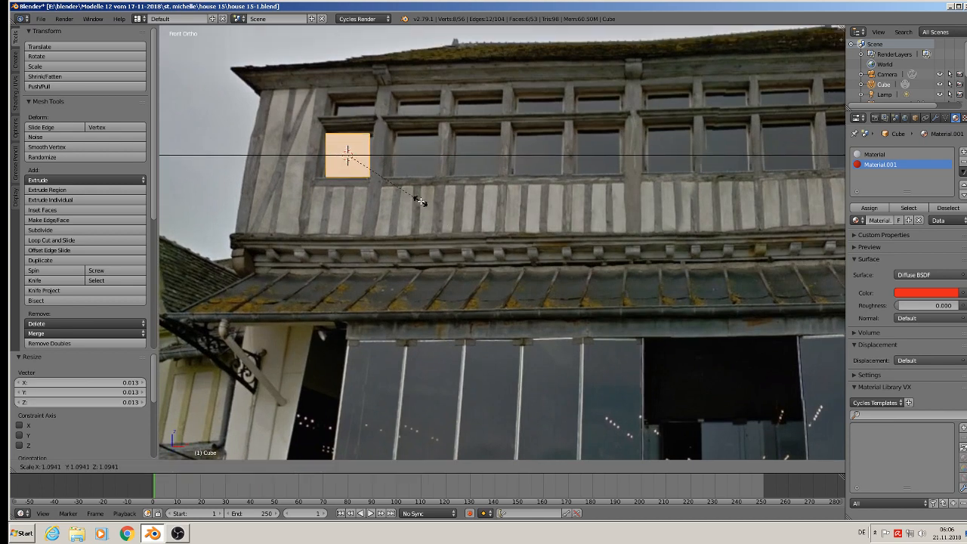
left_click(421, 201)
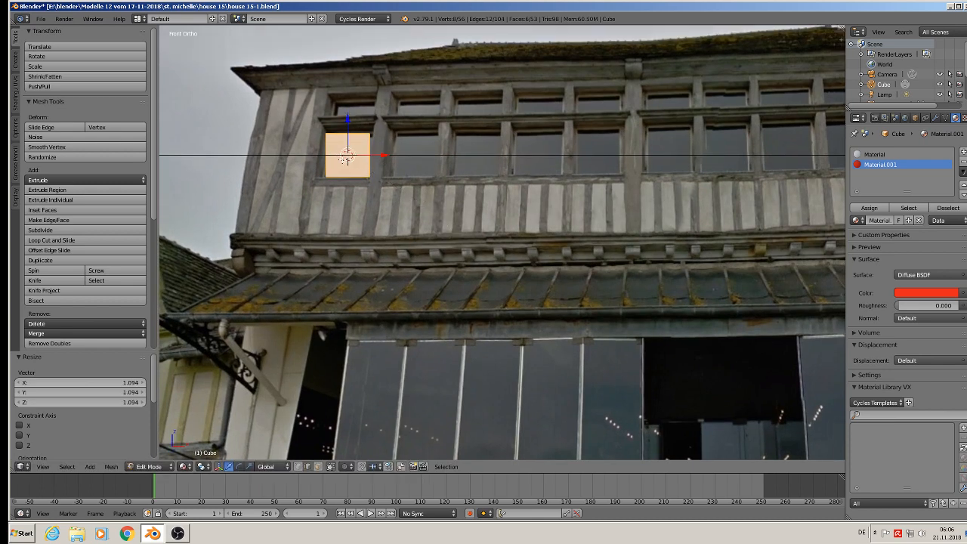
Duplicate the window cube in place and move the copy up about 0.031 along Z
key("shift+d")
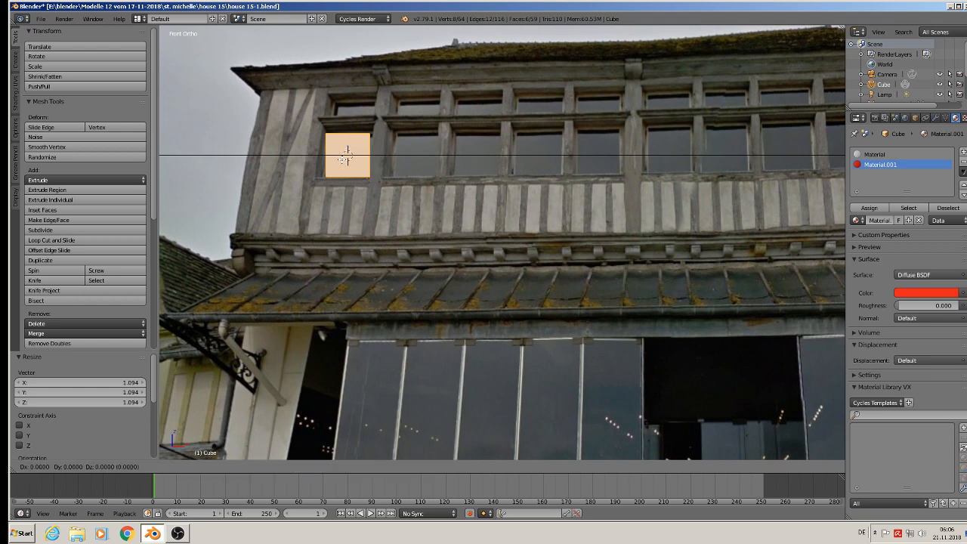
key("Escape")
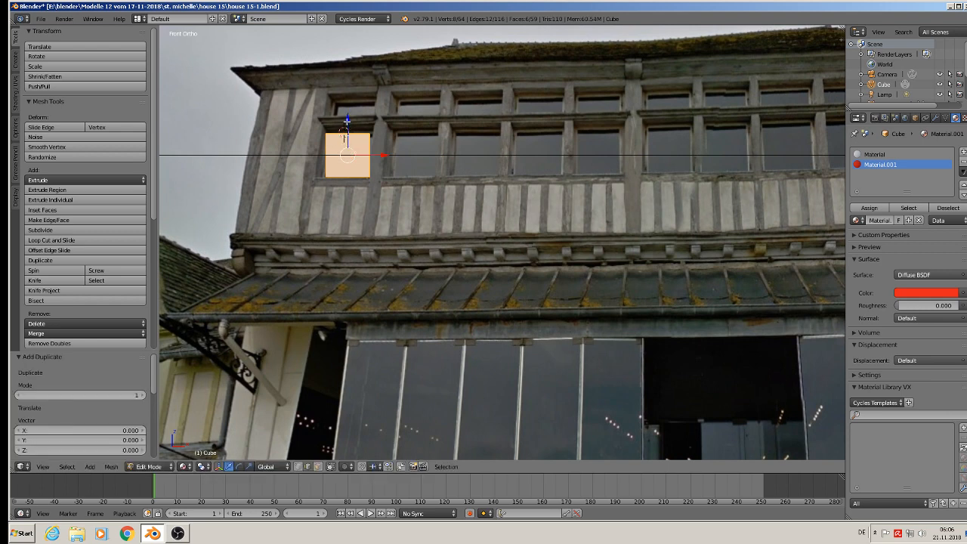
left_click_drag(347, 122, 358, 75)
Flatten the copied cube to about 0.45 along Z and lower it slightly onto the small upper window, then leave mesh editing
key("s")
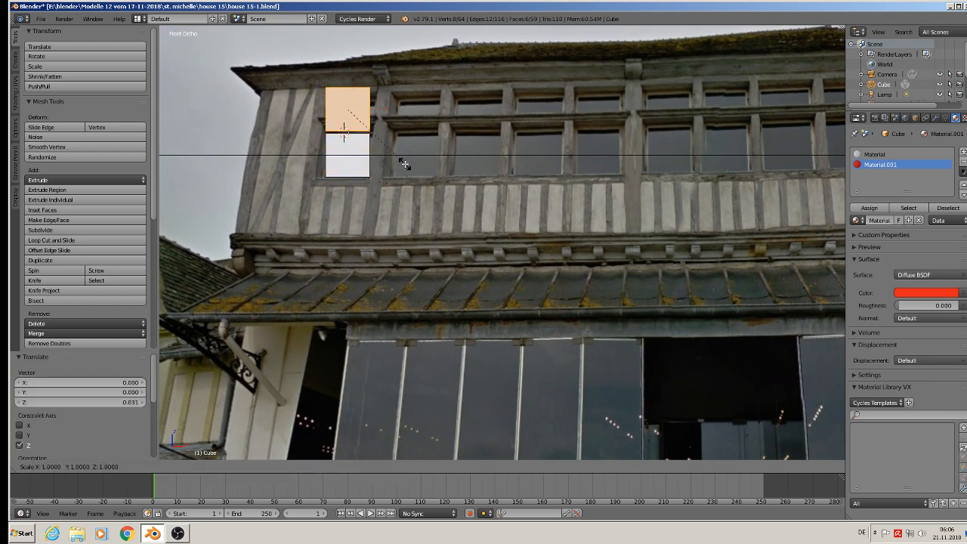
key("z")
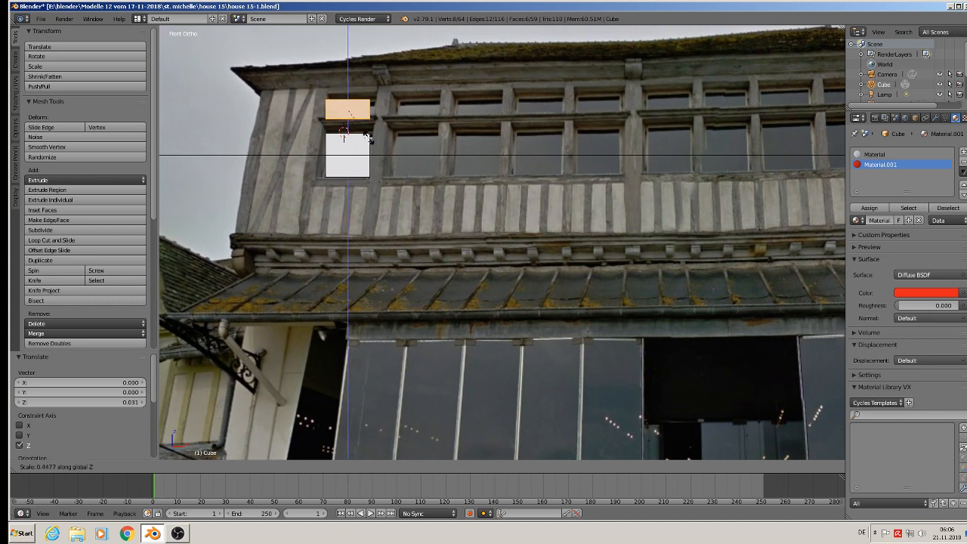
left_click(367, 135)
left_click_drag(348, 78, 347, 85)
scroll(369, 161, "down", 1)
key("Tab")
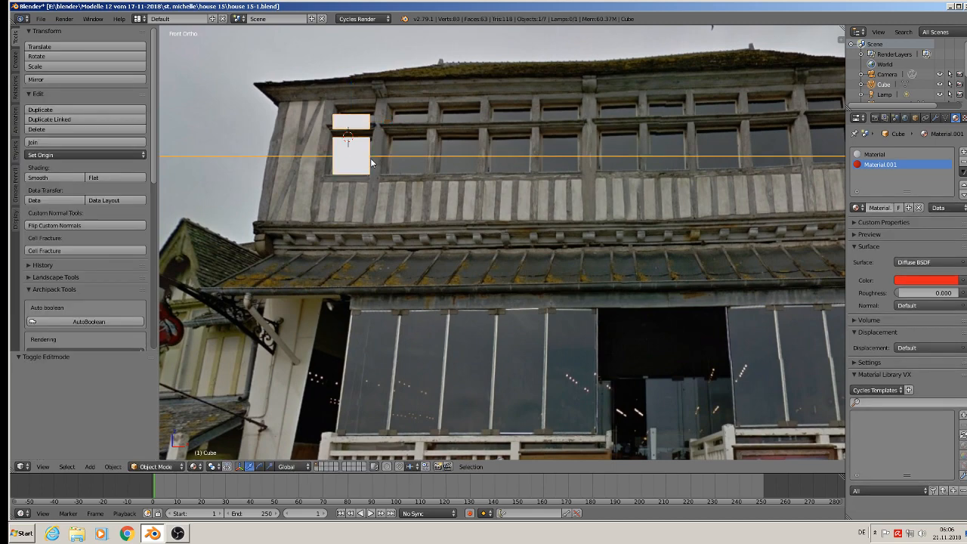
Delete the large stray plane from the house mesh
right_click(424, 152)
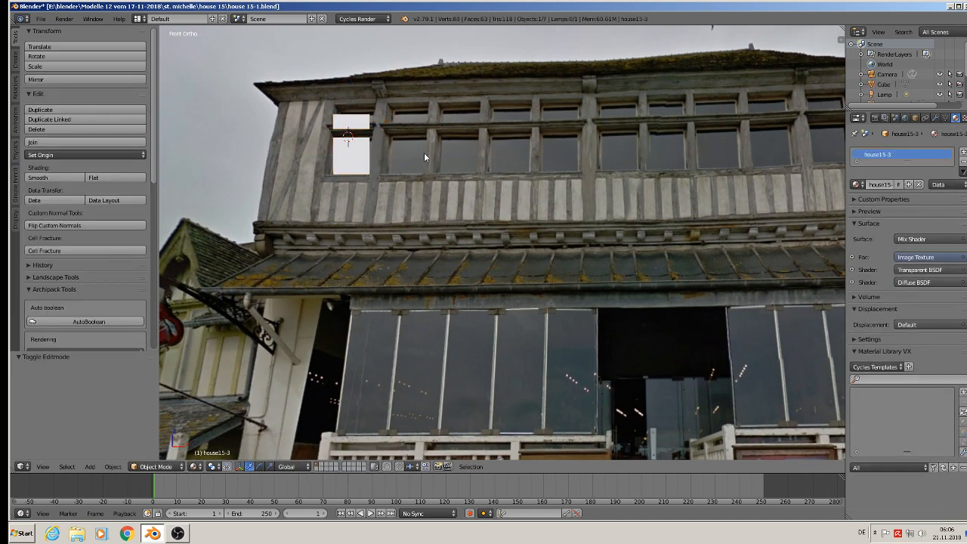
right_click(385, 154)
middle_click_drag(385, 155, 434, 240)
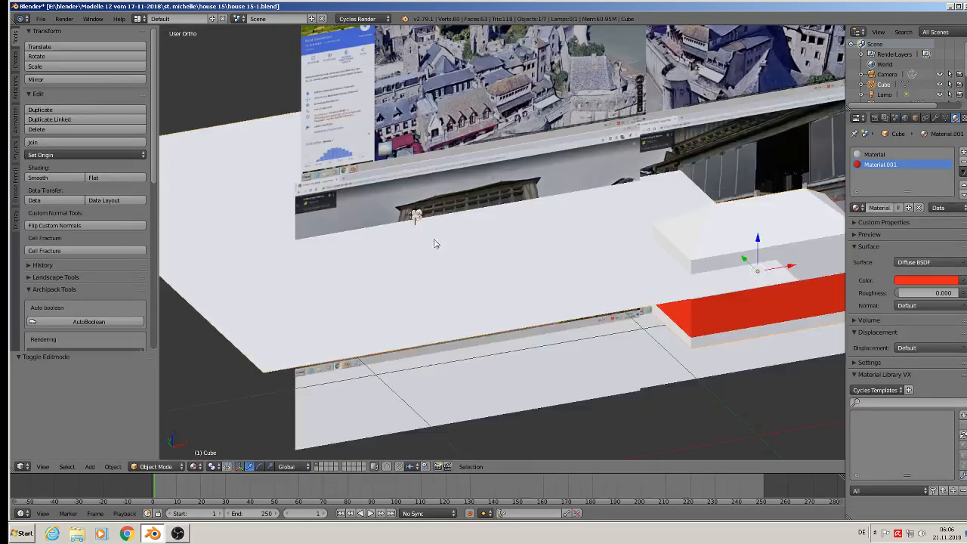
scroll(441, 257, "down", 3)
key("Tab")
key("a")
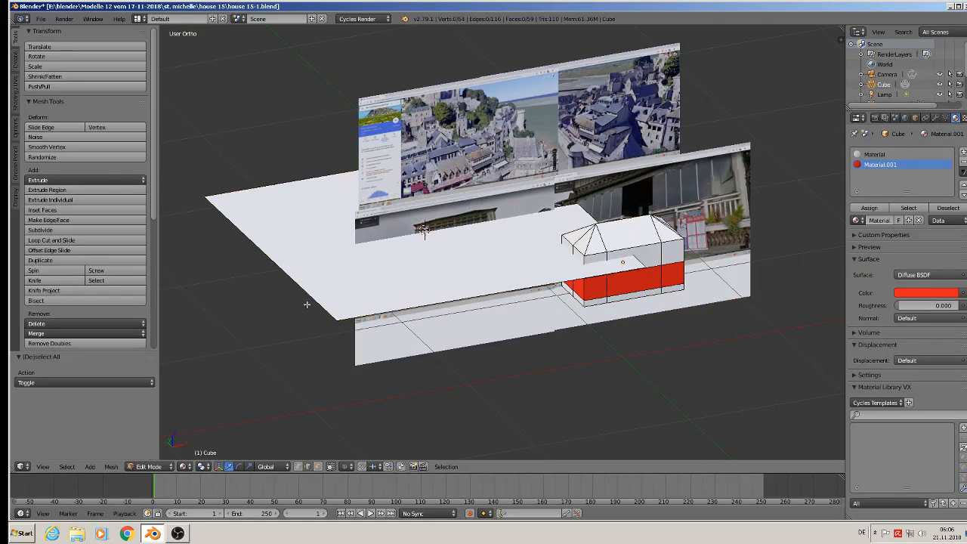
key("l")
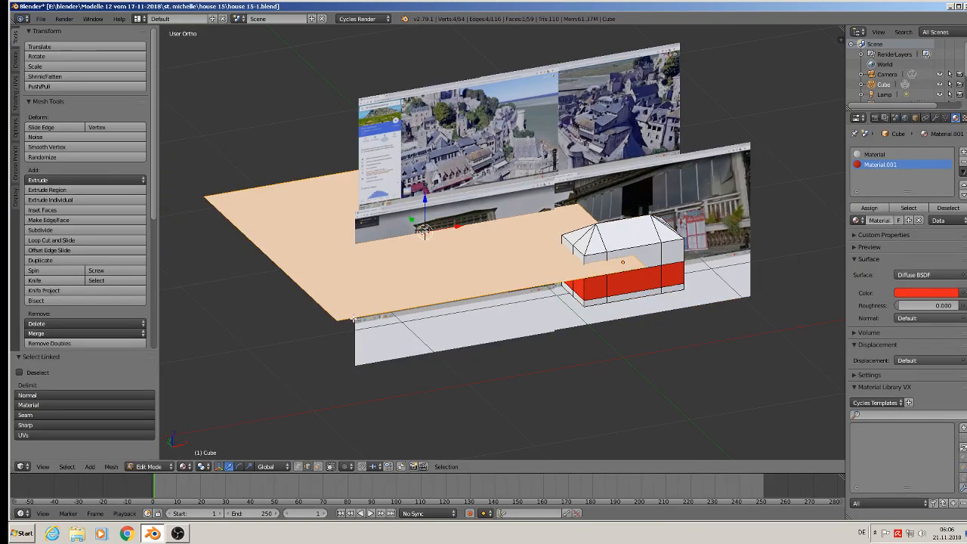
key("x")
left_click(352, 319)
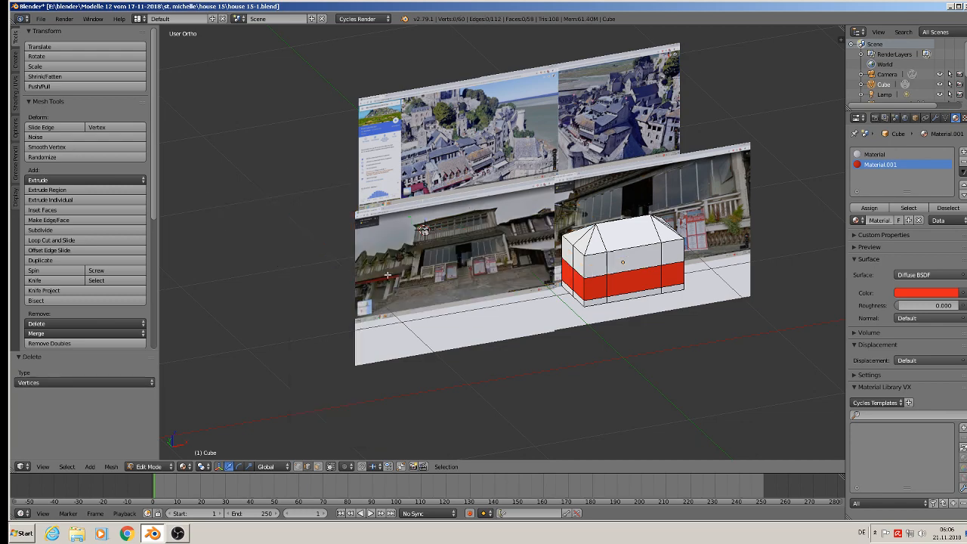
Try an Array modifier on the house mesh with relative offsets of 1.2 on Y and -3.6 on Z
scroll(431, 310, "up", 6)
scroll(452, 312, "up", 3)
key("Tab")
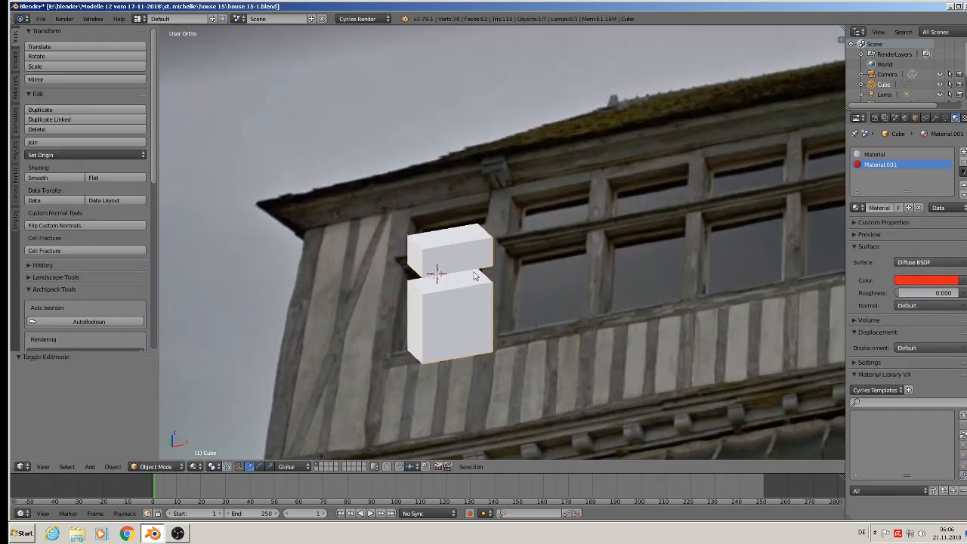
middle_click_drag(476, 276, 451, 254, "alt")
scroll(495, 273, "down", 3)
middle_click_drag(534, 292, 428, 233, "shift")
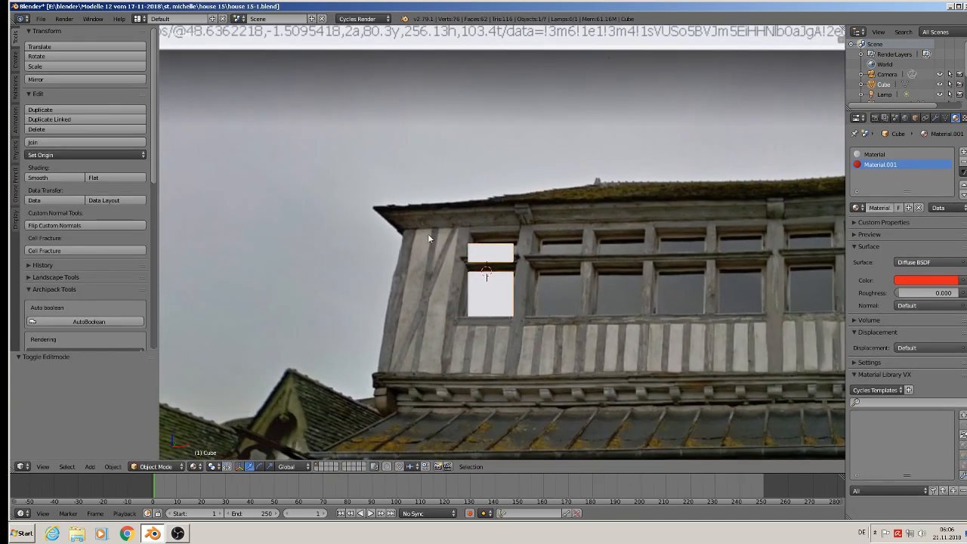
right_click(486, 275)
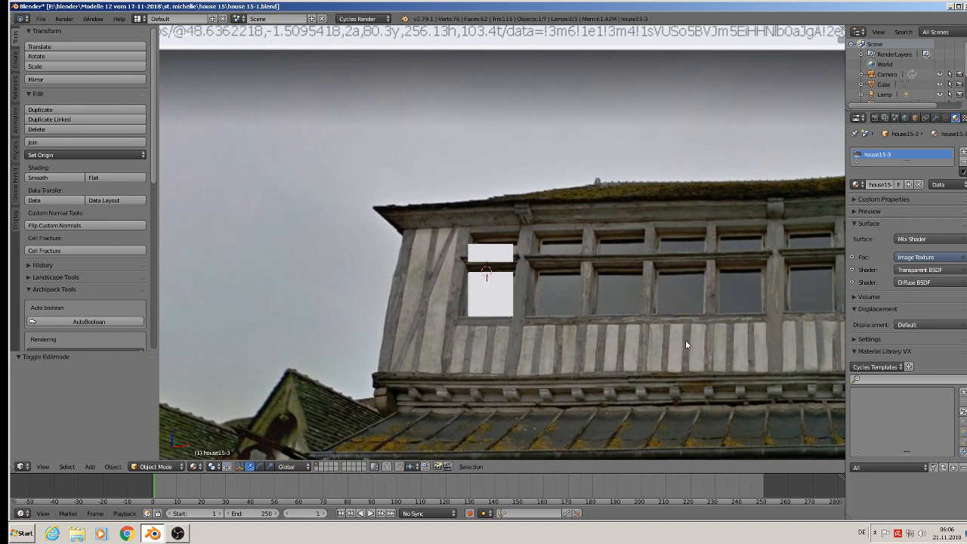
scroll(556, 295, "down", 3)
right_click(527, 288)
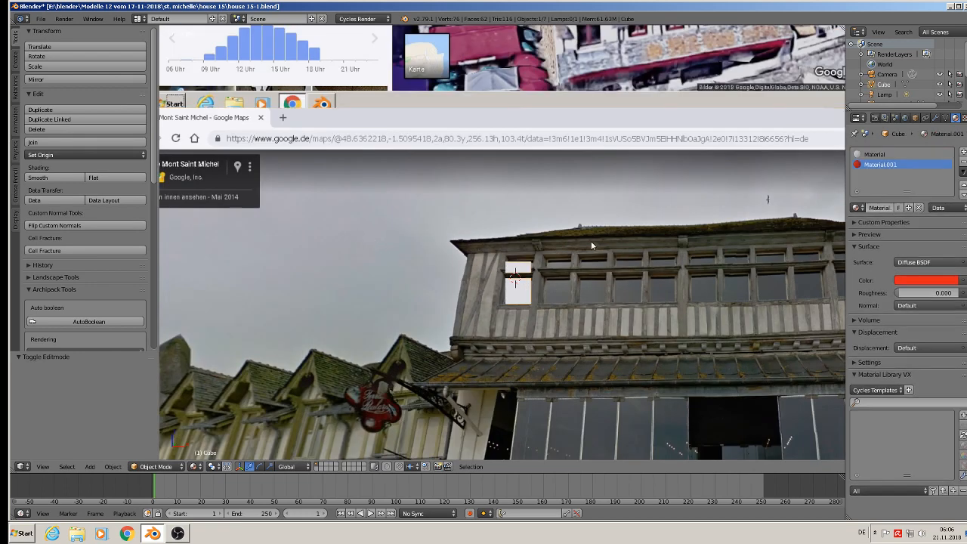
left_click(936, 117)
left_click(884, 151)
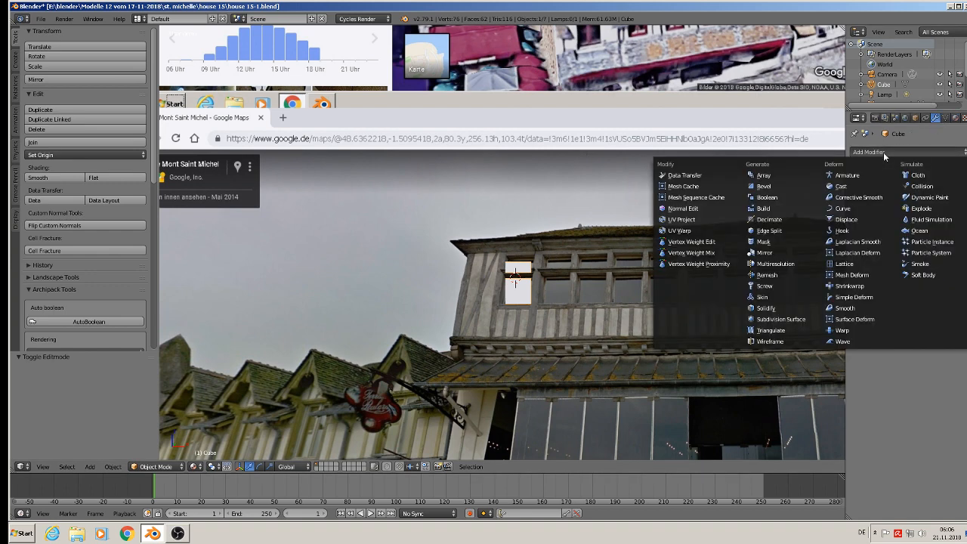
left_click(775, 177)
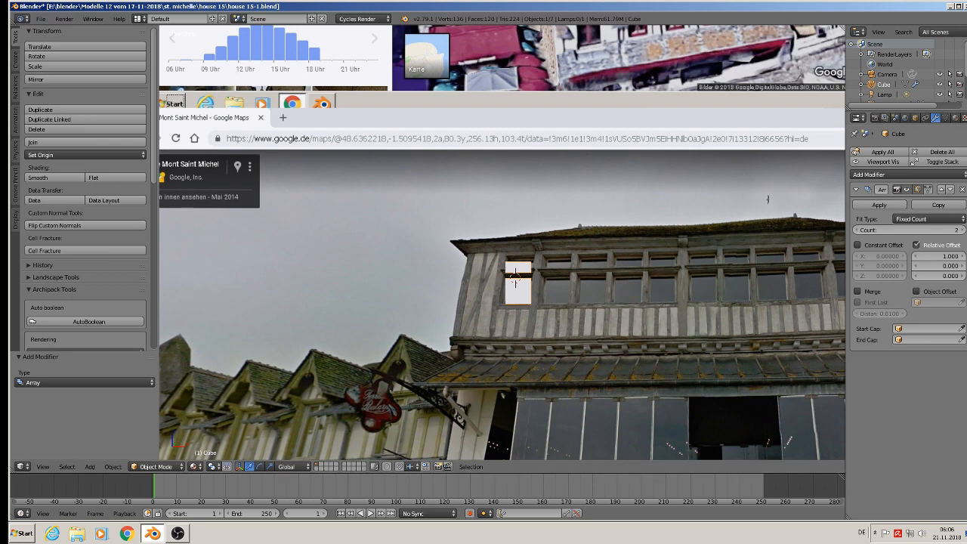
left_click_drag(946, 266, 947, 273)
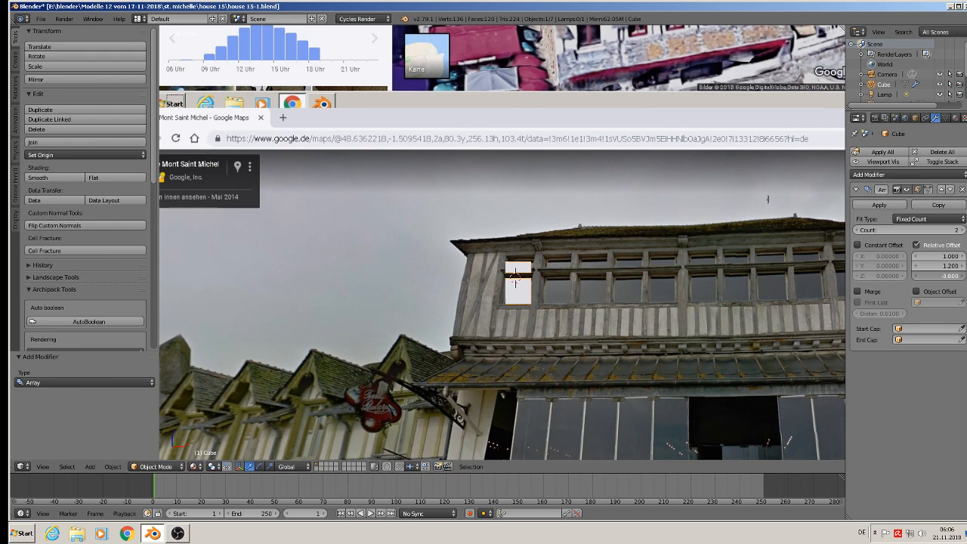
Set the house mesh's origin to its geometry and remove the Array modifier
middle_click_drag(634, 311, 604, 316)
right_click(635, 221)
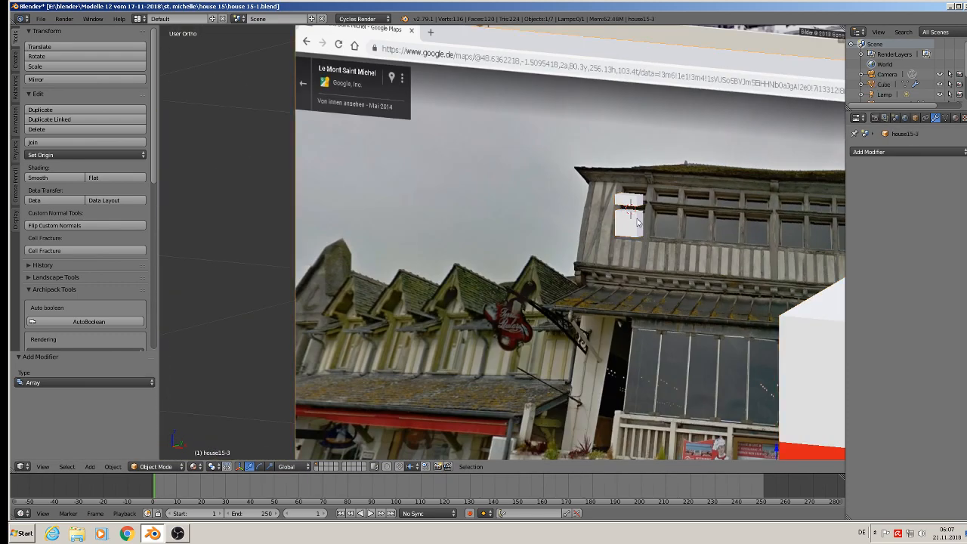
right_click(635, 220)
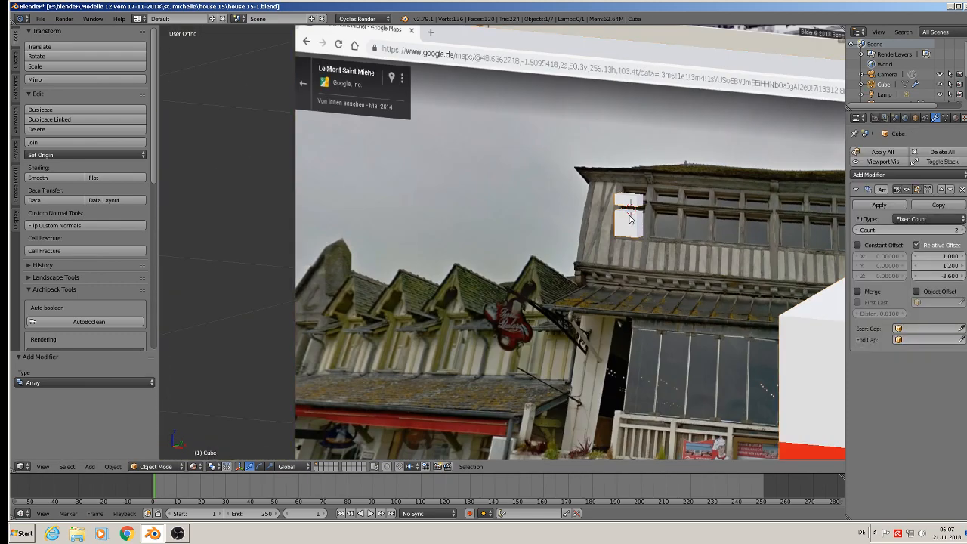
left_click(57, 154)
left_click(46, 177)
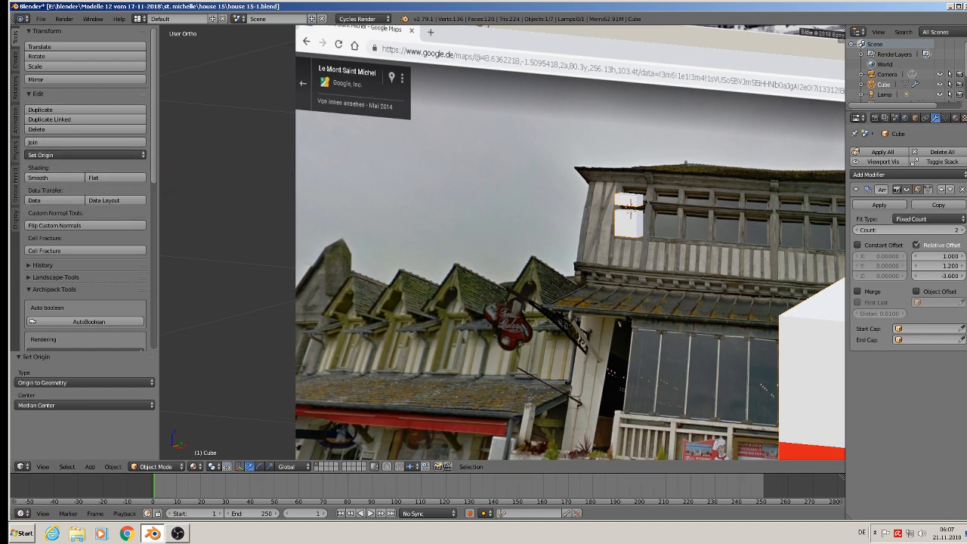
left_click(963, 190)
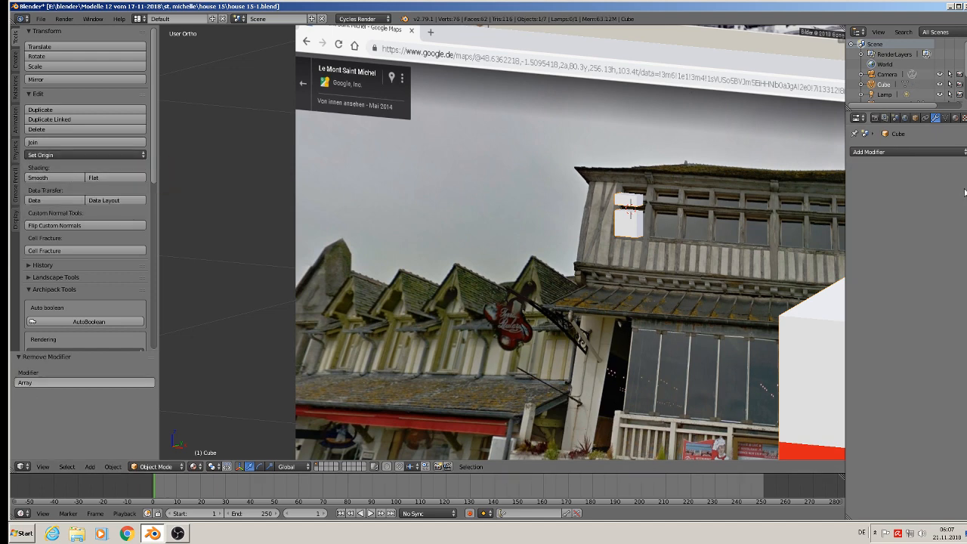
Apply rotation and scale to the house mesh and set its origin to geometry
right_click(628, 226)
right_click(629, 226)
right_click(628, 226)
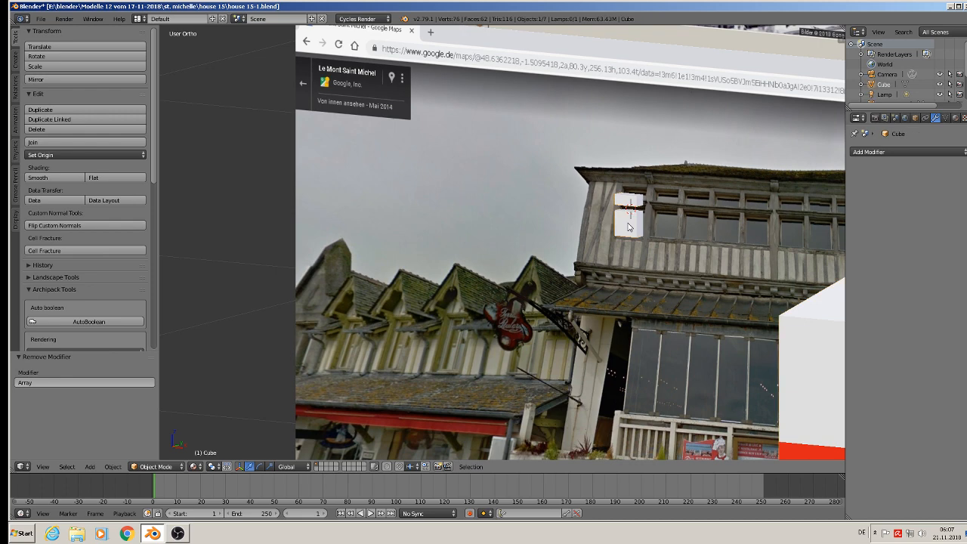
left_click(112, 467)
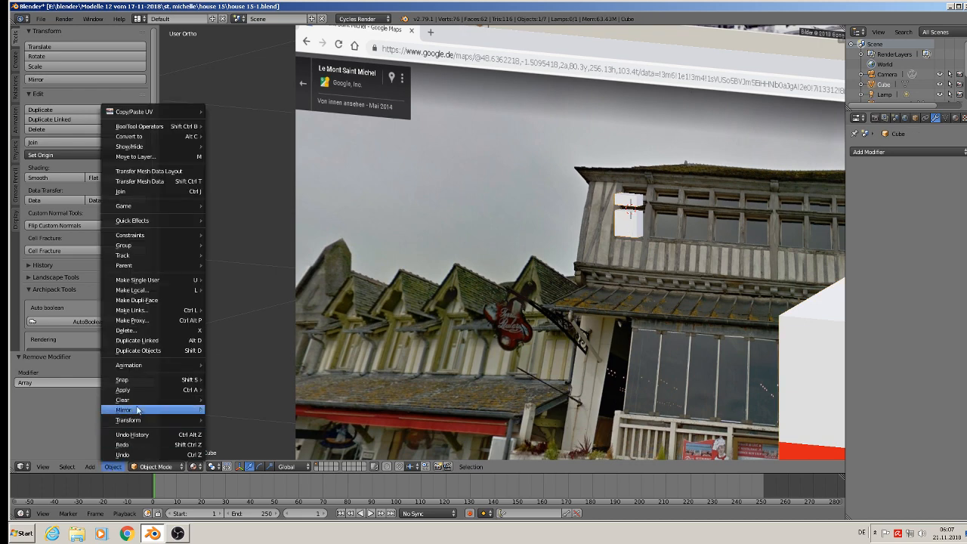
mouse_move(124, 389)
left_click(272, 300)
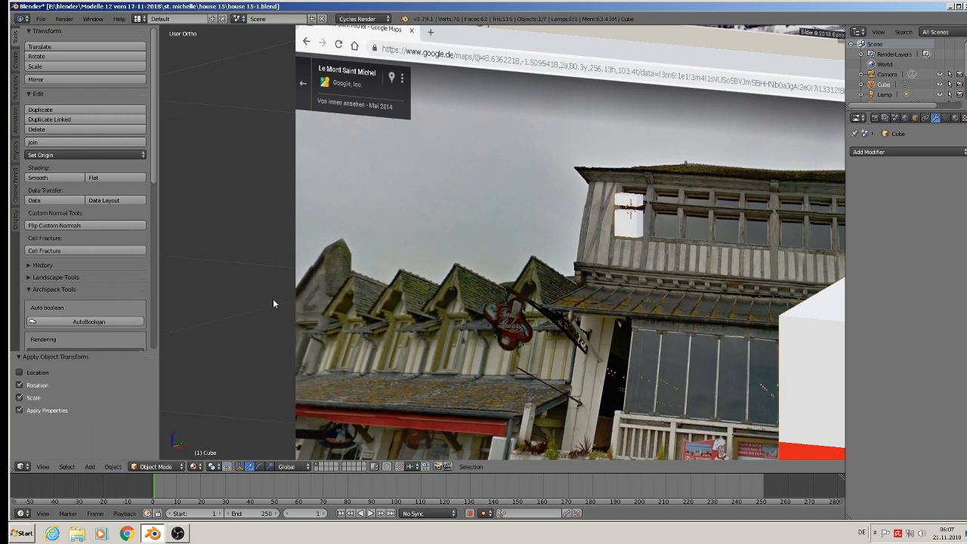
left_click(62, 155)
left_click(65, 178)
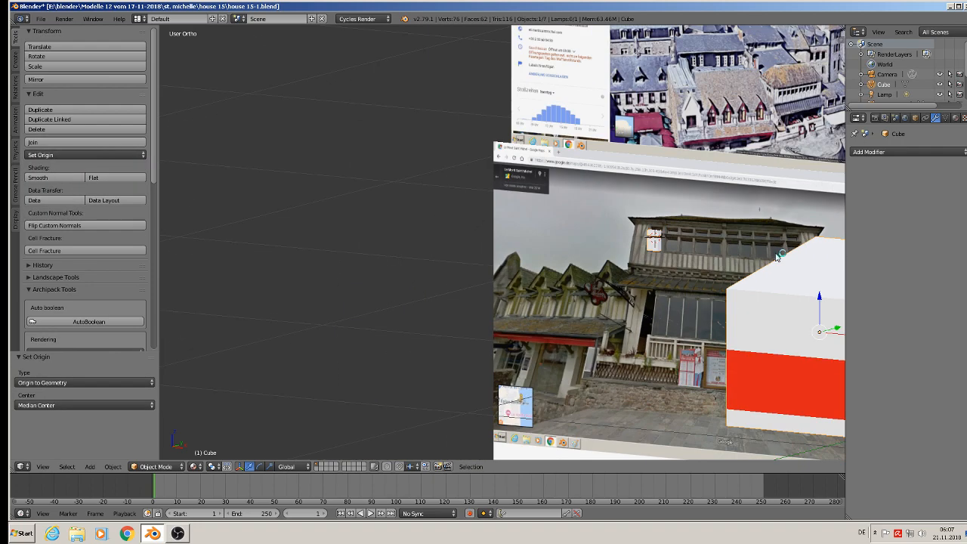
Separate the two linked window blocks from the house mesh into their own object and return to Object Mode
scroll(770, 258, "down", 4)
middle_click_drag(765, 270, 420, 271, "shift")
scroll(426, 255, "up", 2)
key("Tab")
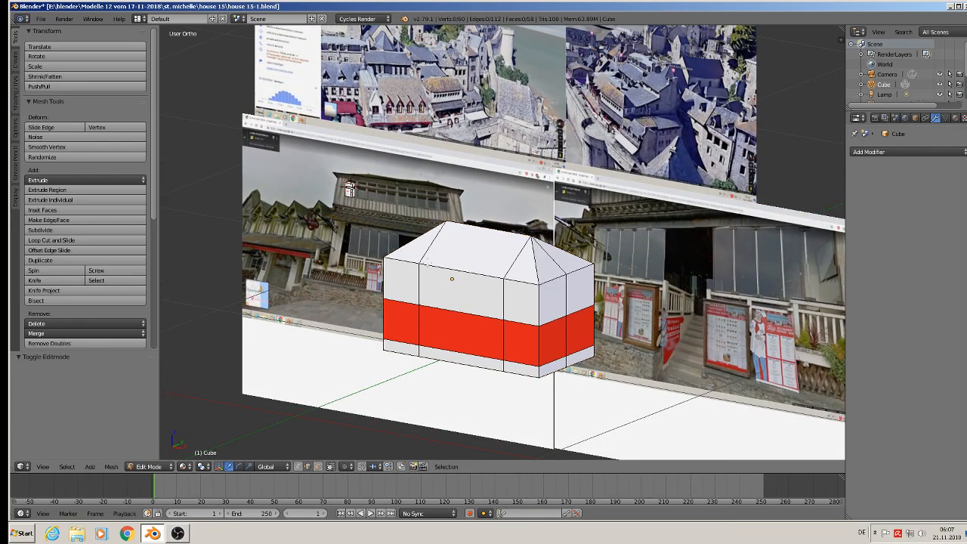
scroll(361, 219, "up", 8)
key("a")
key("a")
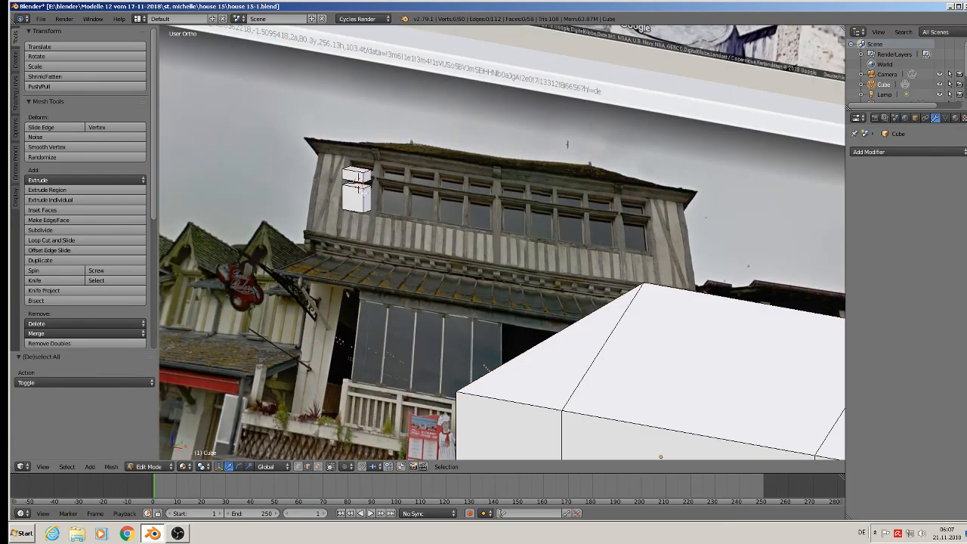
key("l")
key("l")
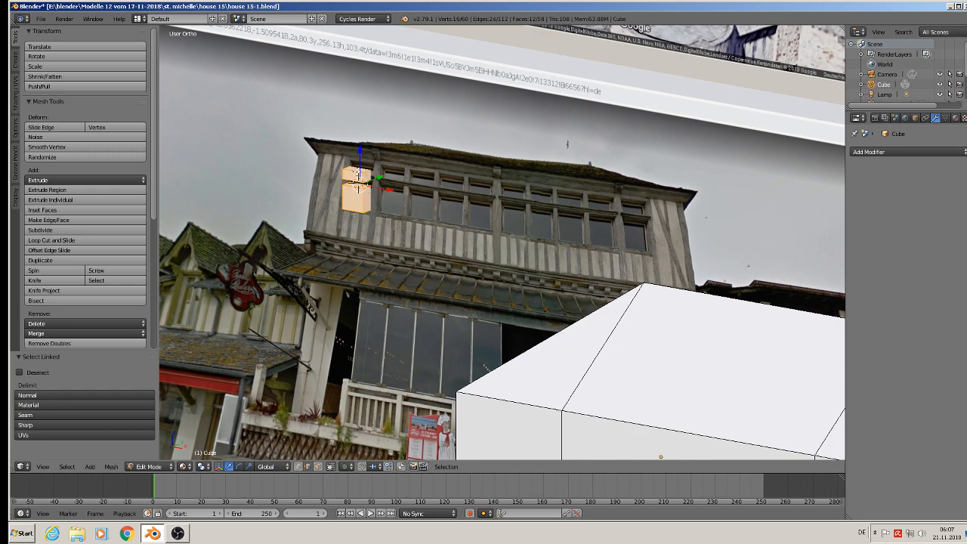
key("p")
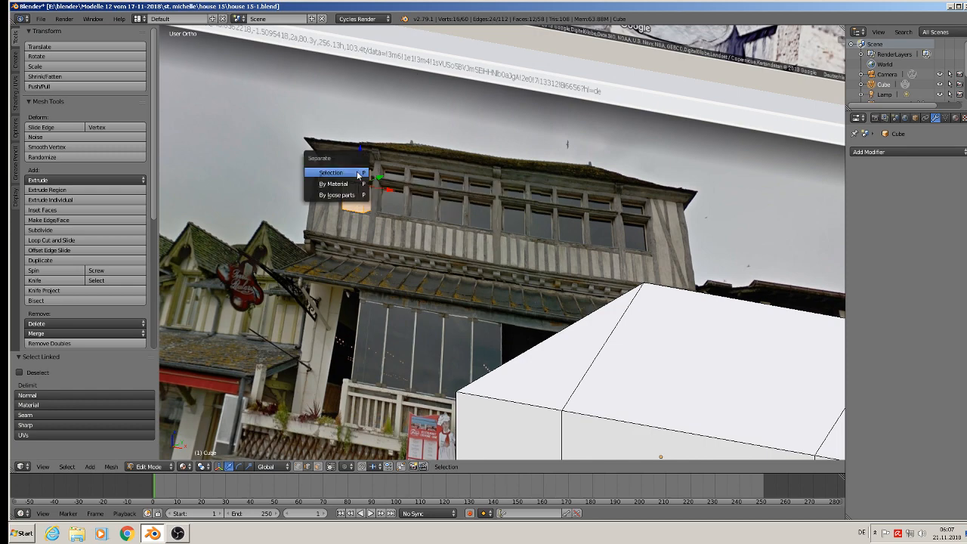
left_click(359, 173)
key("Tab")
Select the separated window object and set its origin to geometry
right_click(358, 206)
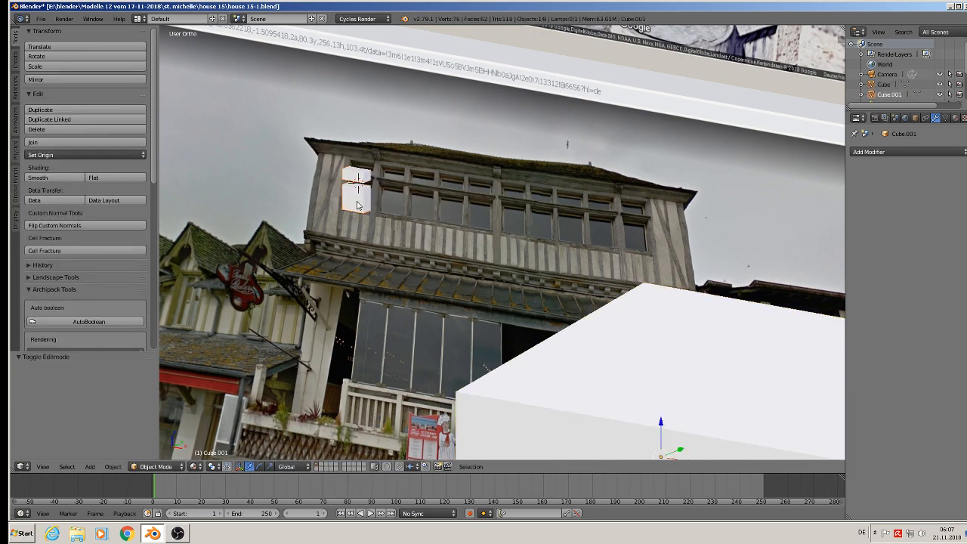
scroll(358, 206, "down", 3)
left_click(67, 154)
left_click(78, 179)
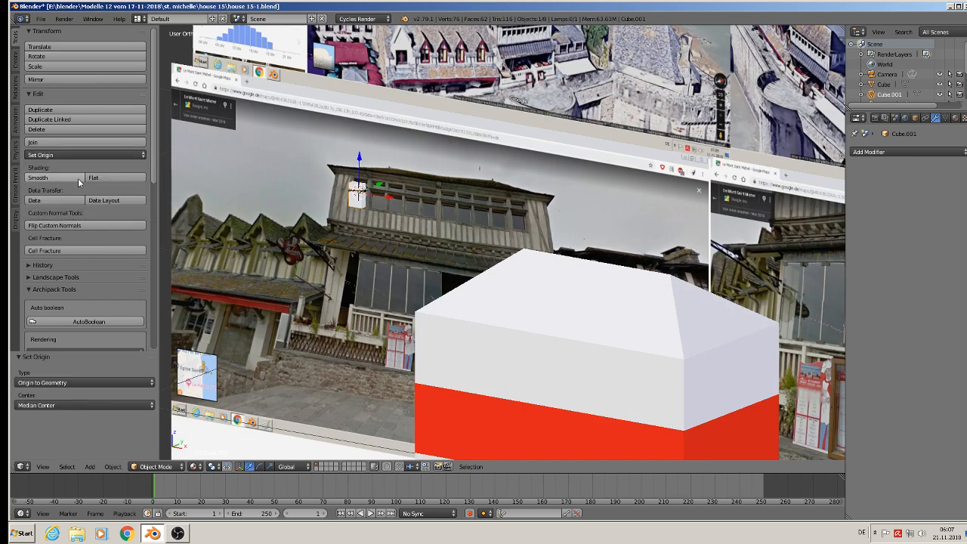
Add an Array modifier to the separated window object and set its count to 10
scroll(355, 189, "up", 7)
middle_click_drag(381, 182, 461, 183)
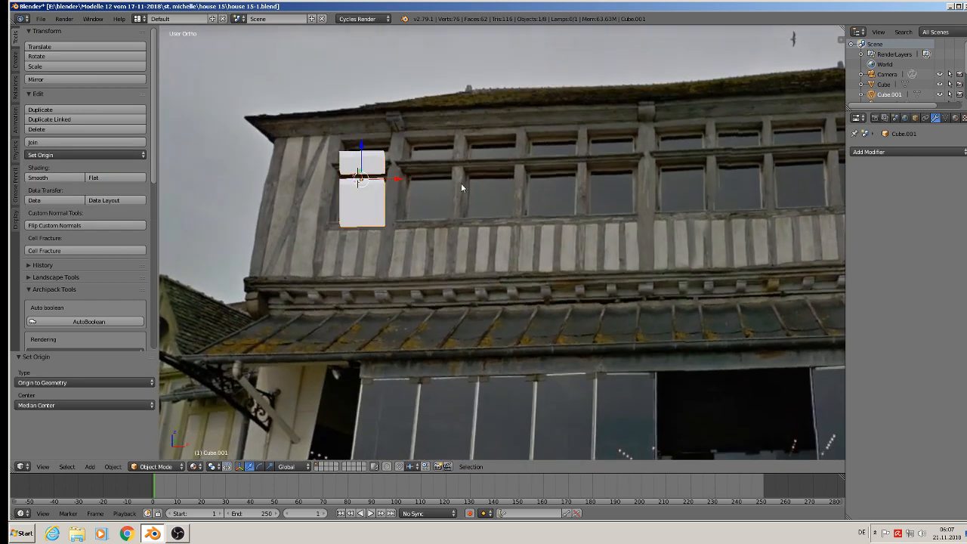
left_click(912, 148)
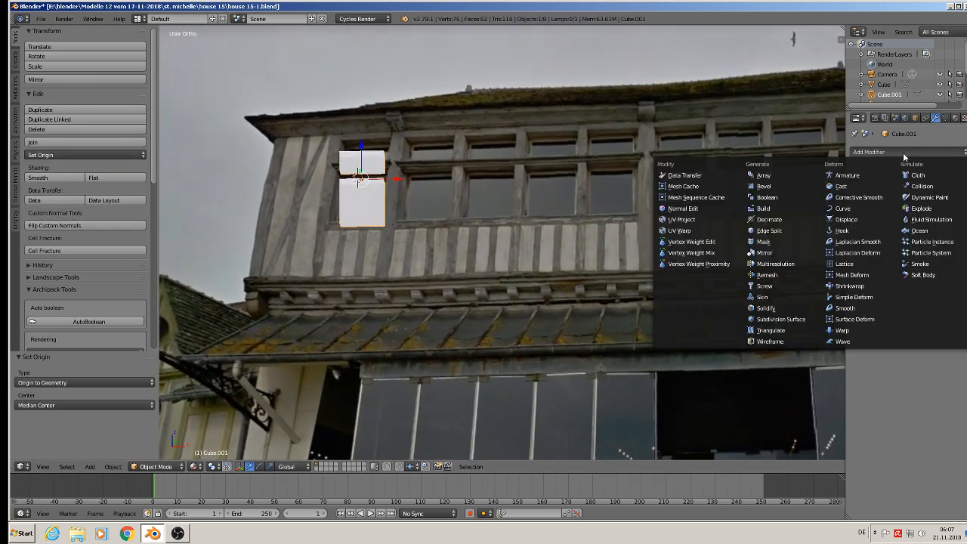
left_click(773, 174)
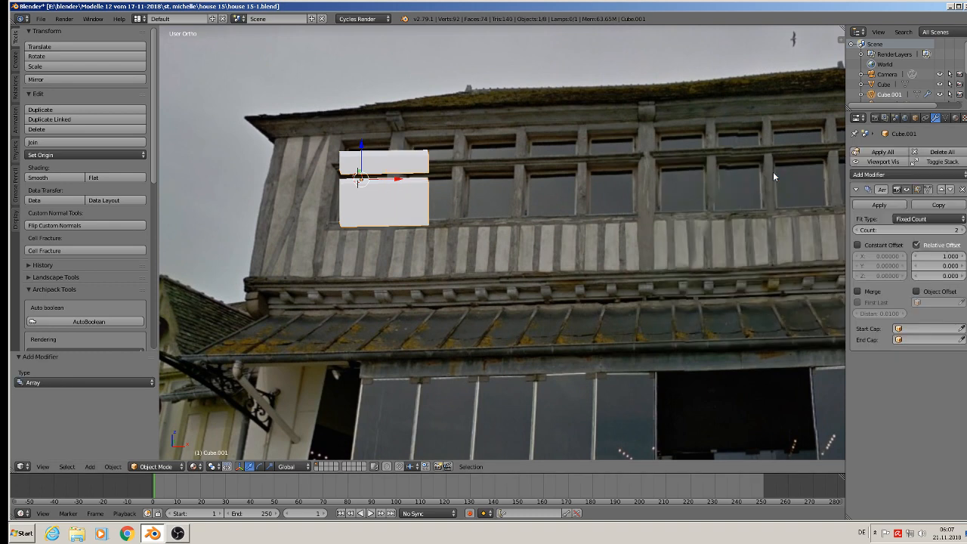
left_click(963, 230)
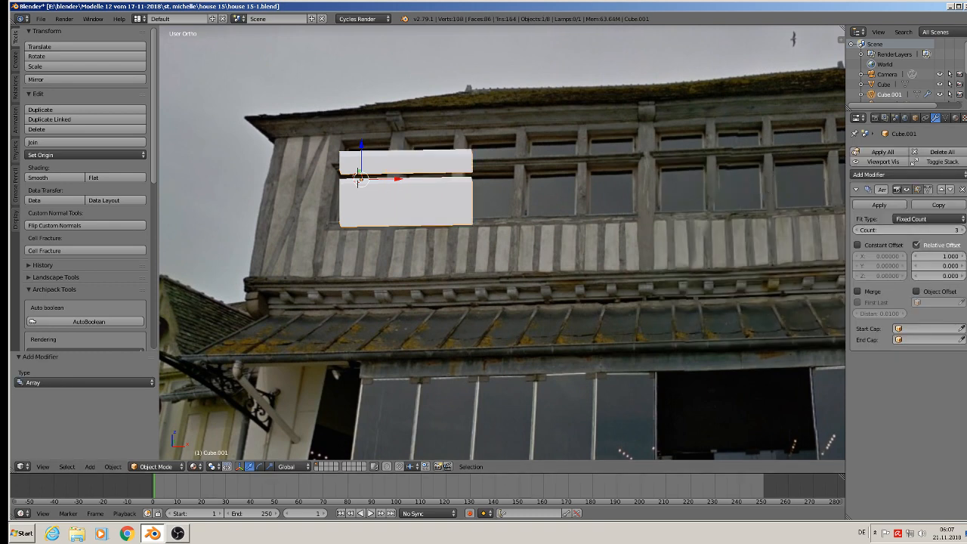
left_click(942, 229)
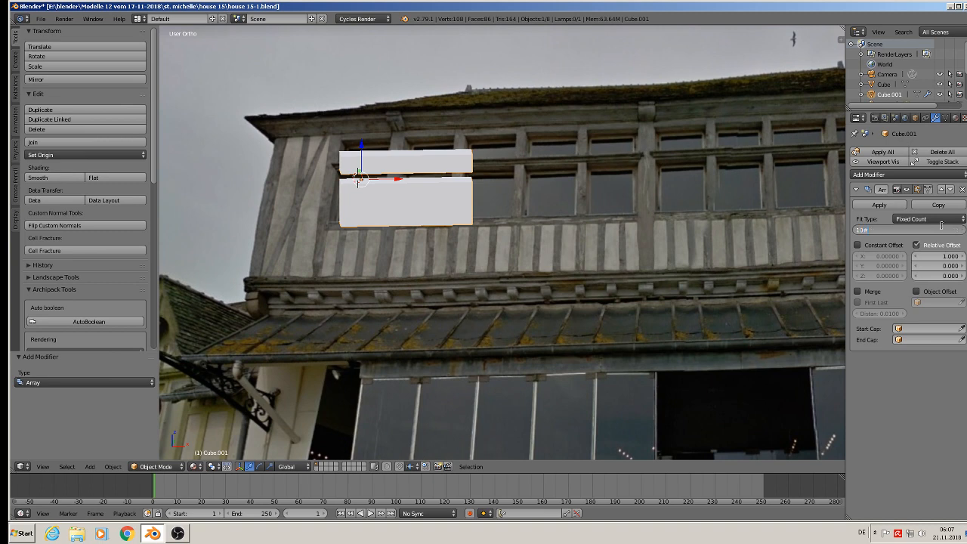
key("Return")
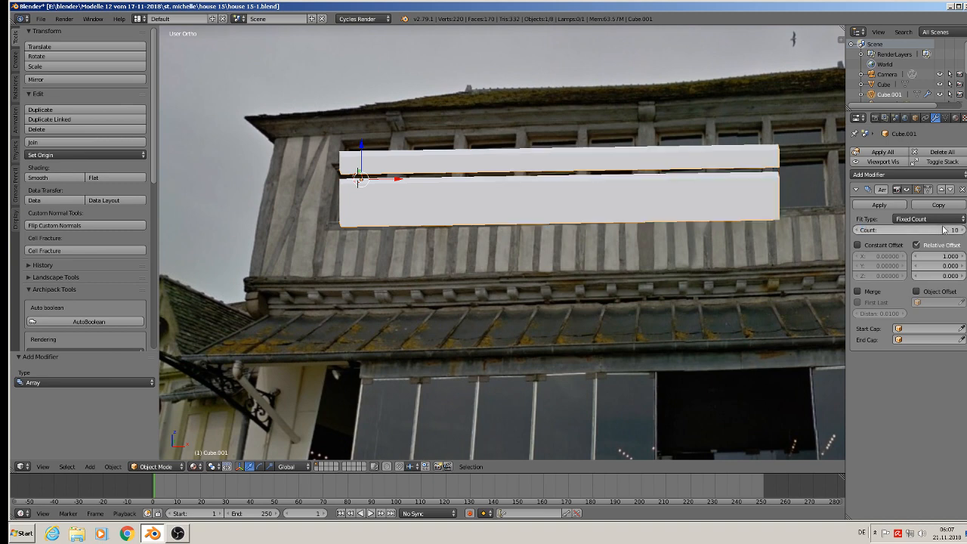
Set the window array's relative X offset to 1.4 to space the windows apart
left_click(963, 258)
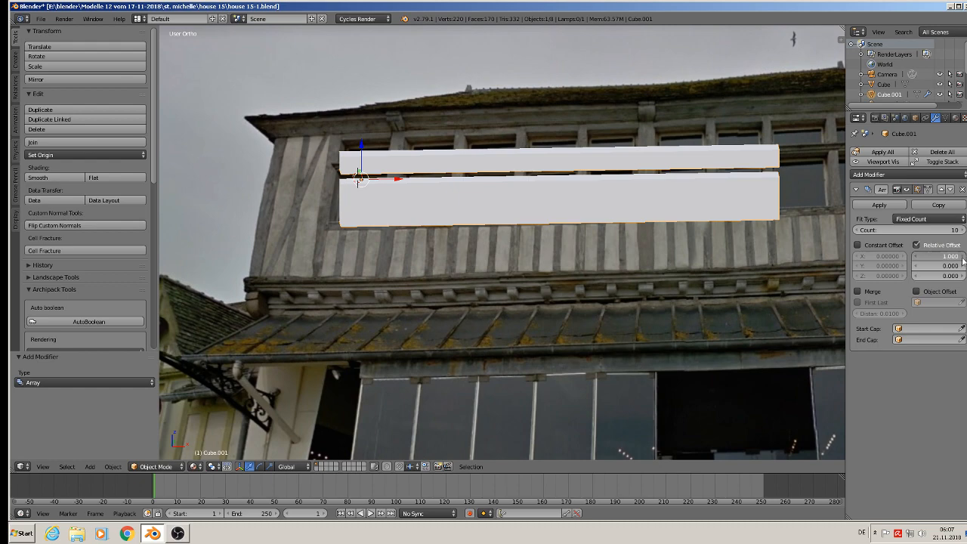
left_click(962, 258)
left_click(962, 258)
left_click(962, 258)
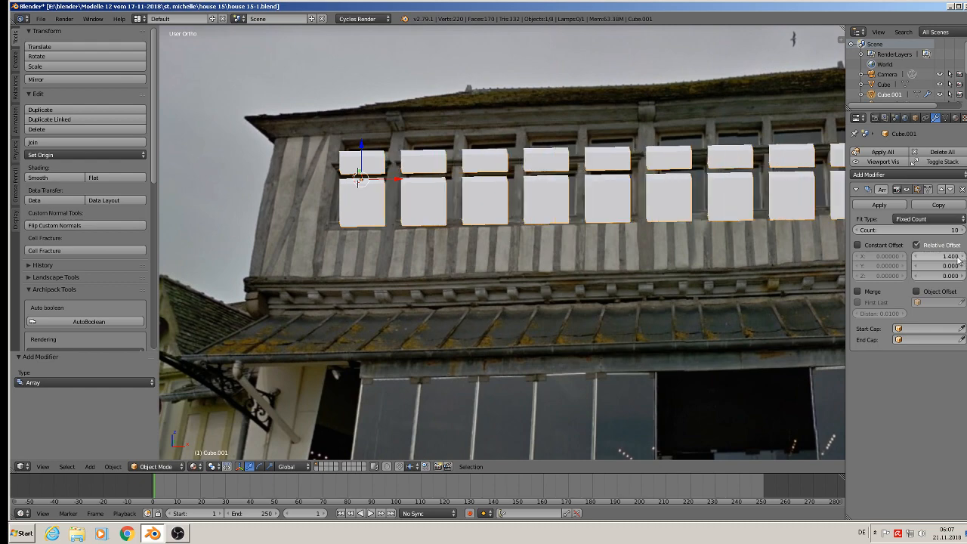
In front view, move the window row down 0.072 along the Z axis
middle_click_drag(781, 227, 770, 226)
key("KP_1")
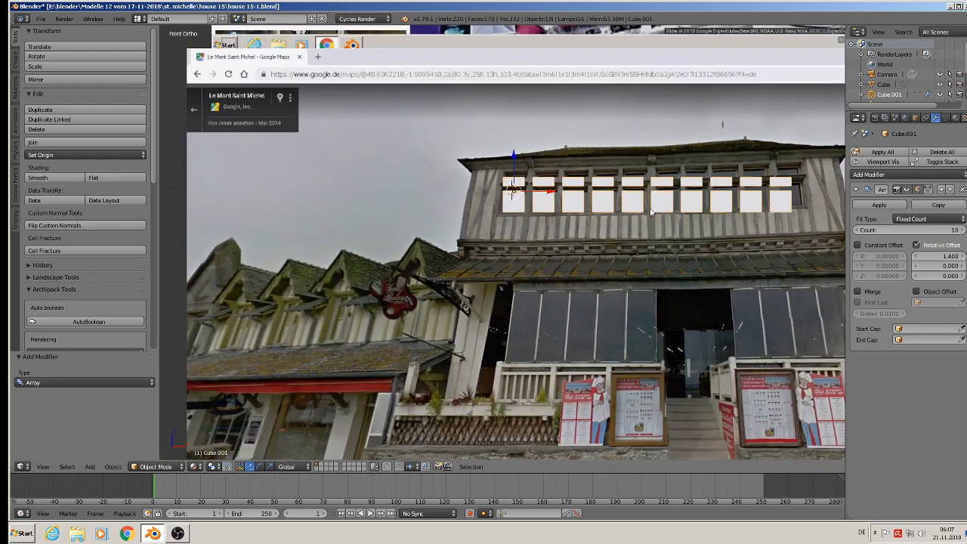
key("g")
key("z")
left_click(549, 218)
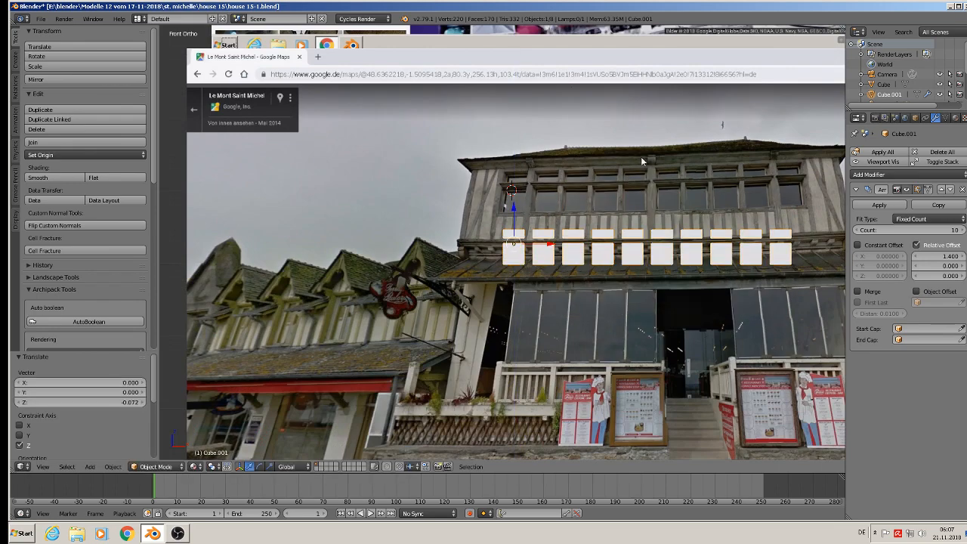
Remove the white material slot from the window object, leaving only the red Material.001
middle_click_drag(788, 311, 505, 182, "shift")
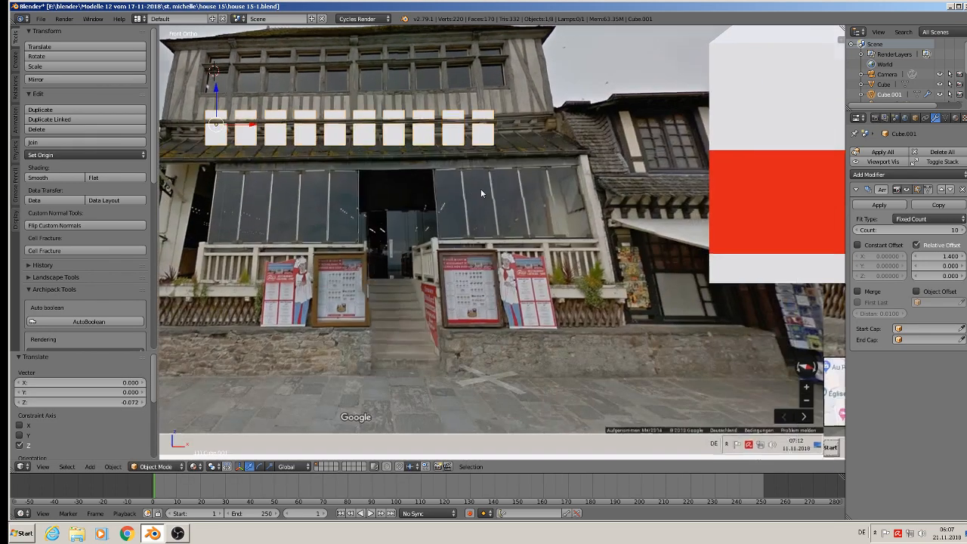
middle_click_drag(741, 172, 734, 205, "shift")
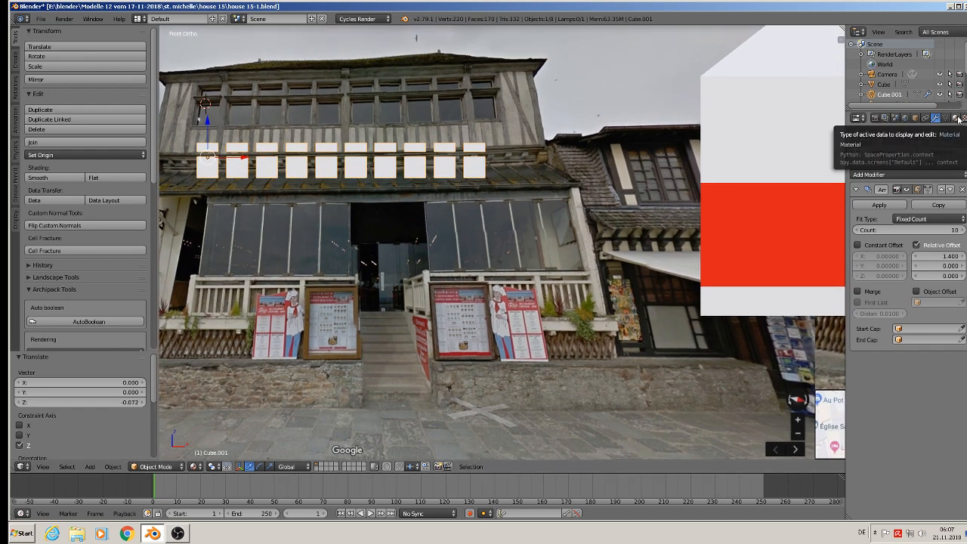
left_click(956, 118)
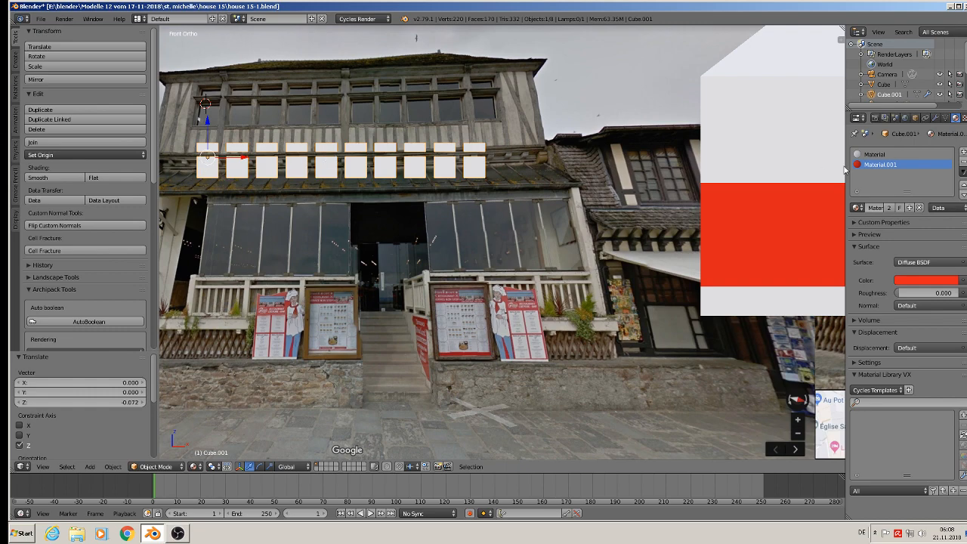
left_click(897, 154)
left_click(964, 162)
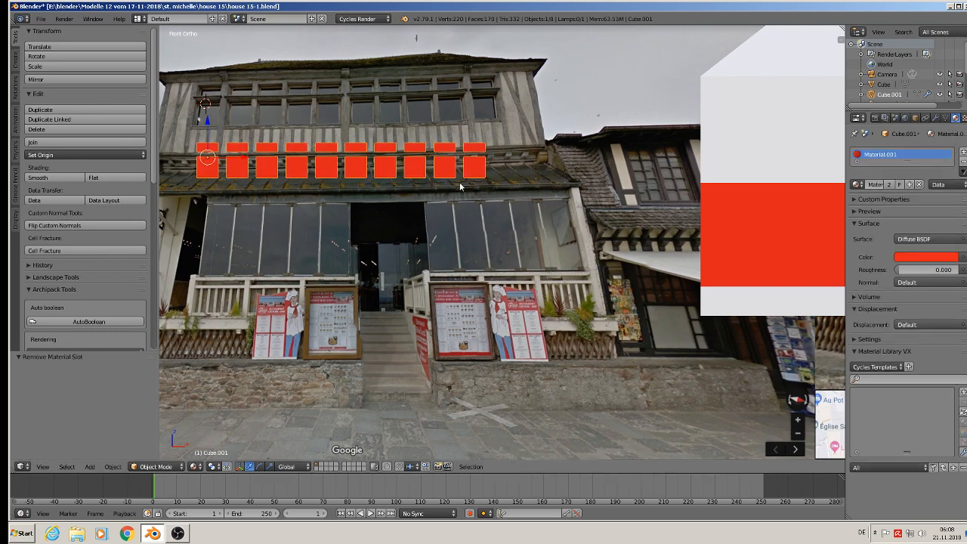
Move the window row 0.821 along X and -0.815 along Y to the front wall of the house
scroll(361, 151, "down", 3)
left_click_drag(311, 153, 657, 160)
middle_click_drag(656, 161, 445, 160)
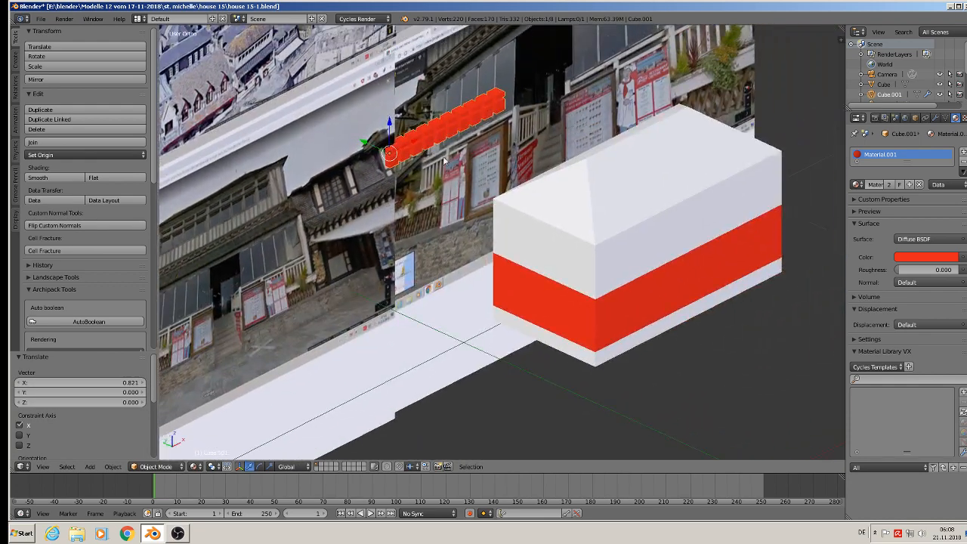
left_click_drag(371, 144, 604, 290)
Scale the window row along Y by a factor of 2.451 to deepen the blocks
scroll(709, 311, "up", 3)
key("s")
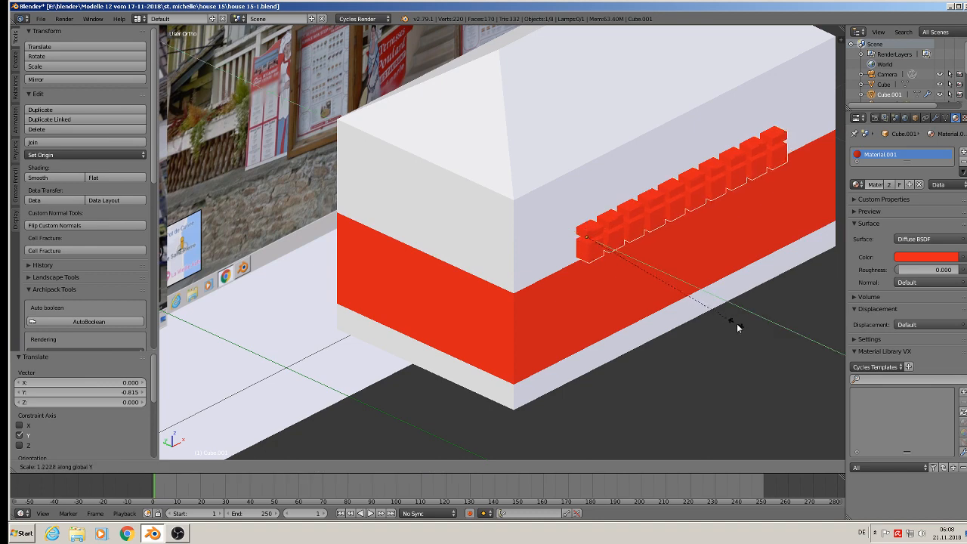
left_click(198, 409)
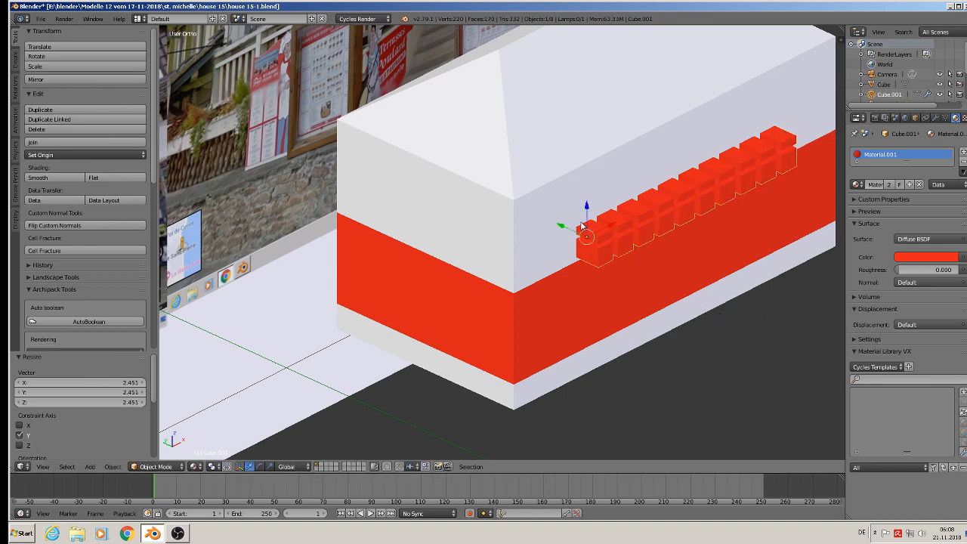
Move the window row 0.019 along Y and raise it 0.056 along Z onto the upper floor's wall
key("g")
key("y")
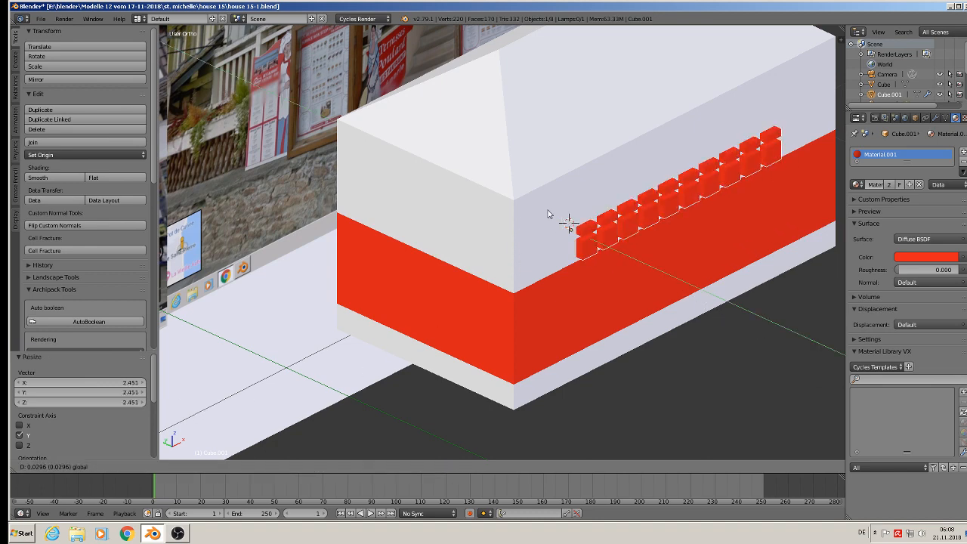
left_click(557, 218)
key("g")
key("z")
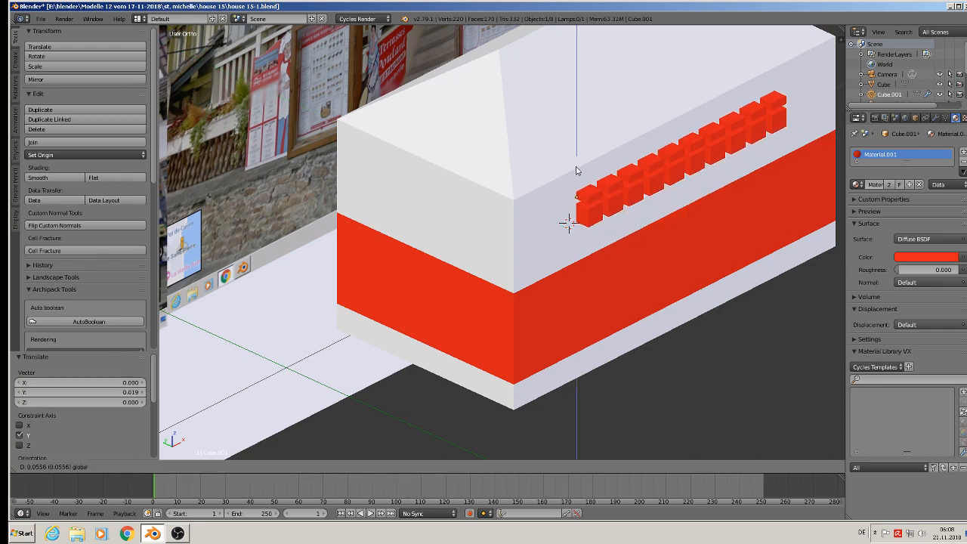
left_click(577, 171)
Enlarge the window row uniformly by 1.416 and move it -0.079 along X to fit across the facade
key("KP_1")
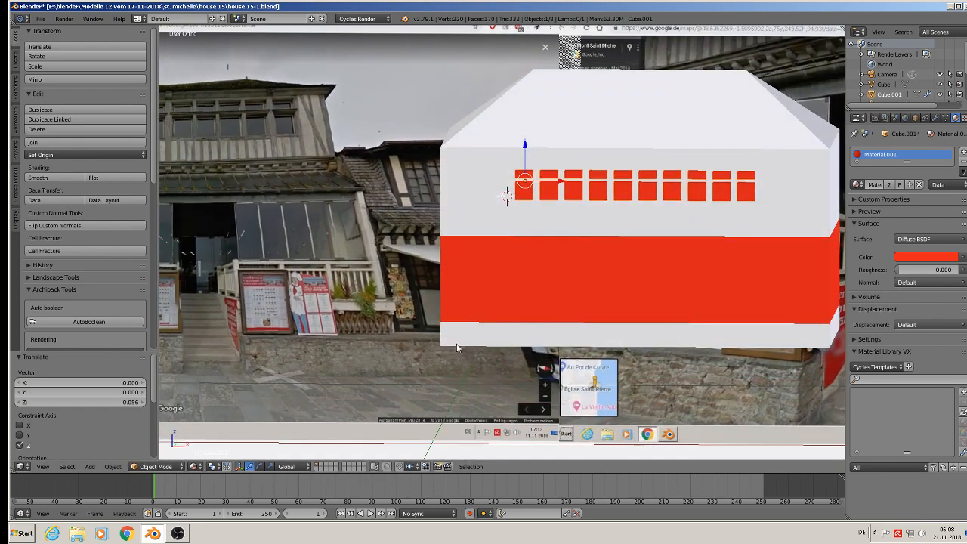
scroll(521, 323, "down", 1)
key("s")
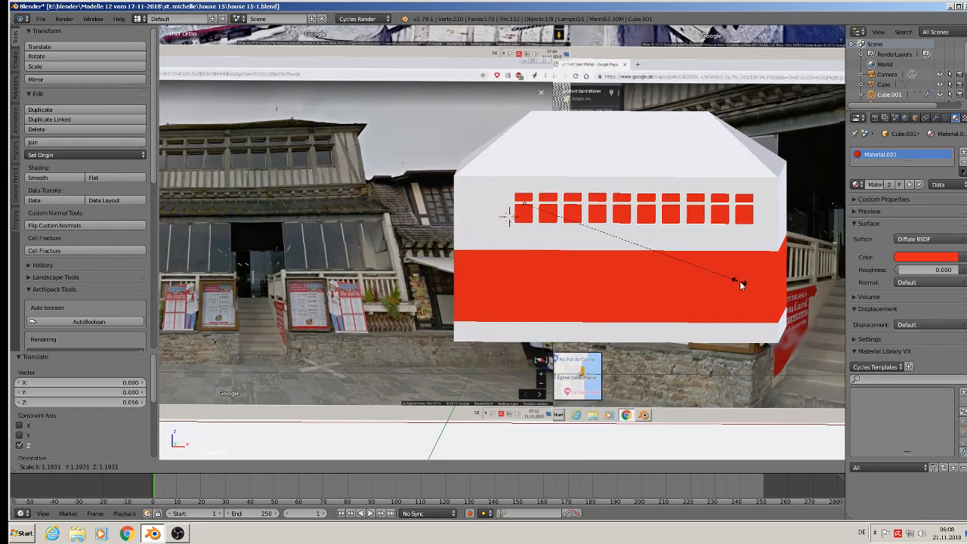
left_click(778, 302)
key("g")
key("x")
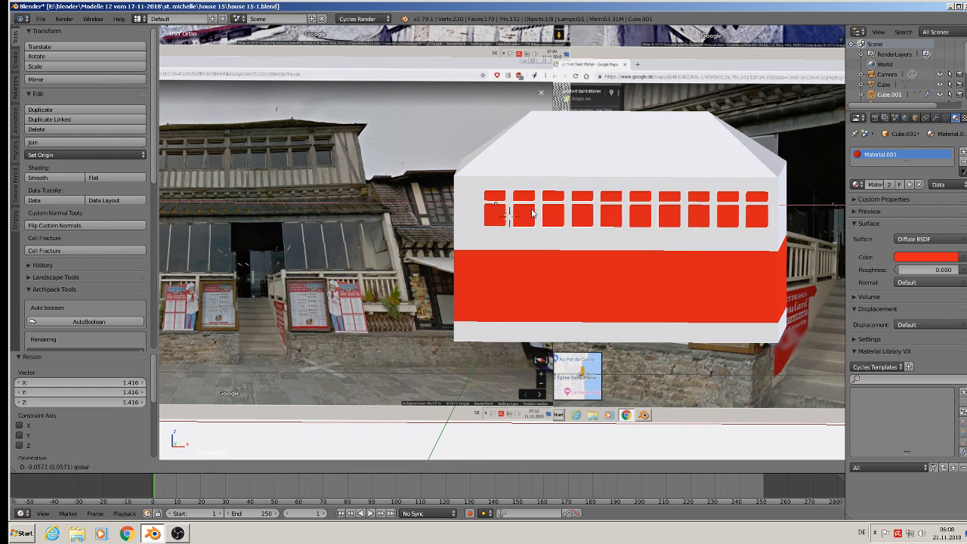
left_click(521, 217)
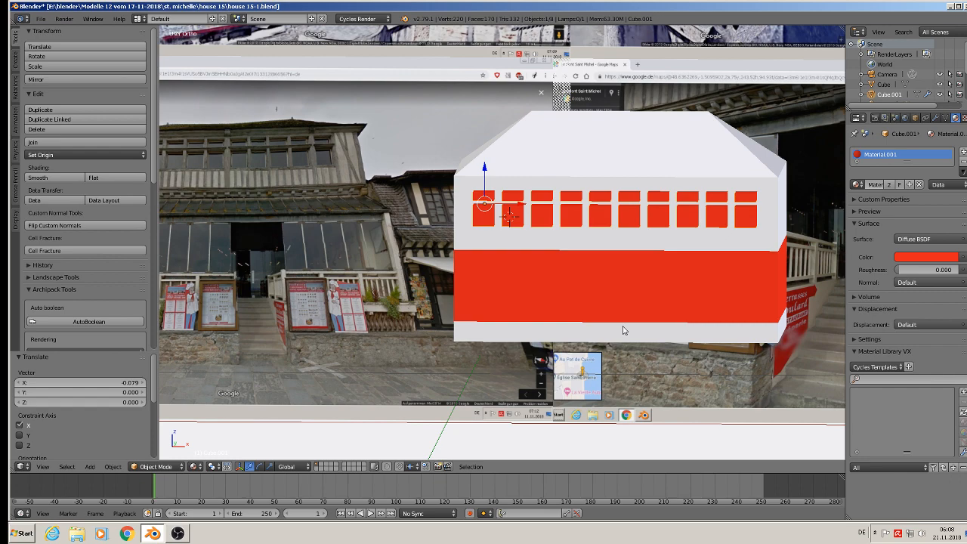
Apply the window row's Array modifier, and apply the object's rotation and scale
middle_click_drag(623, 330, 651, 348)
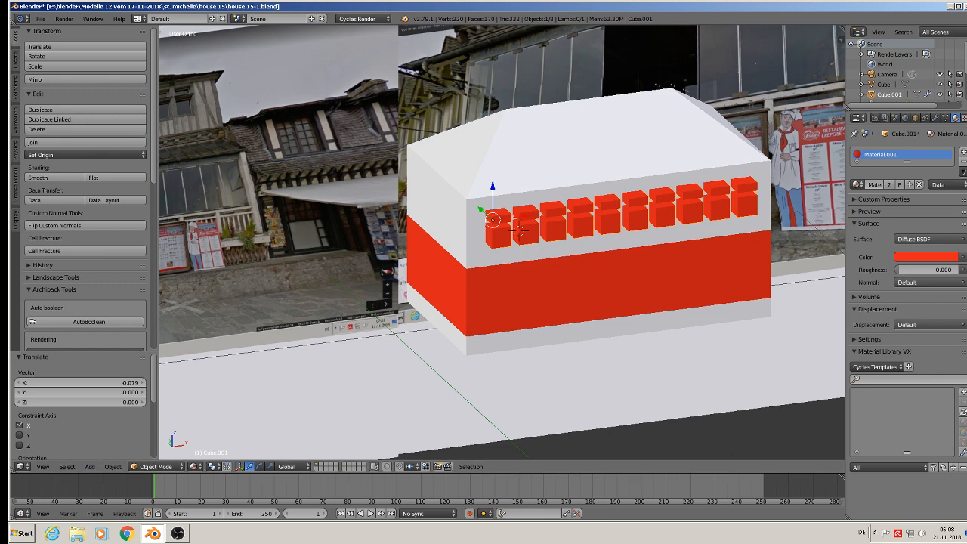
left_click(938, 118)
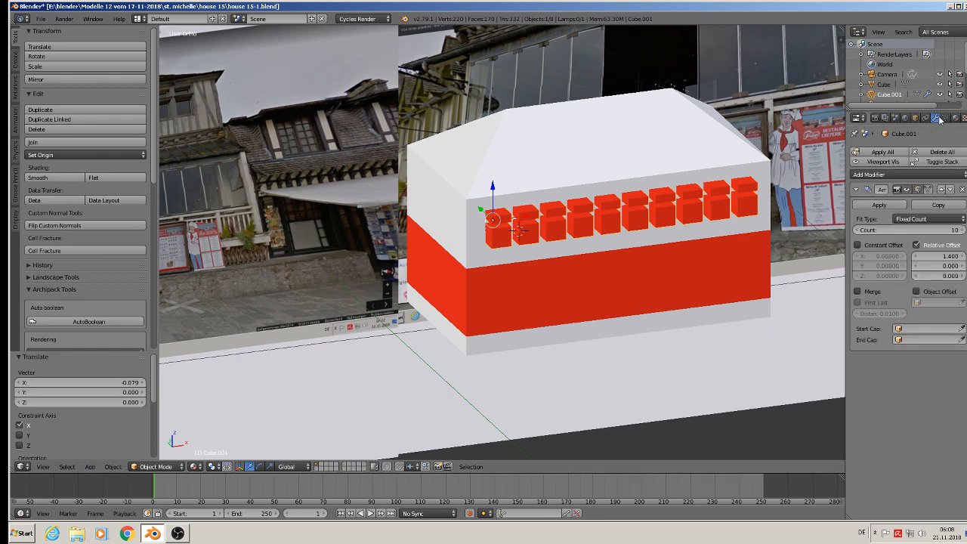
left_click(879, 205)
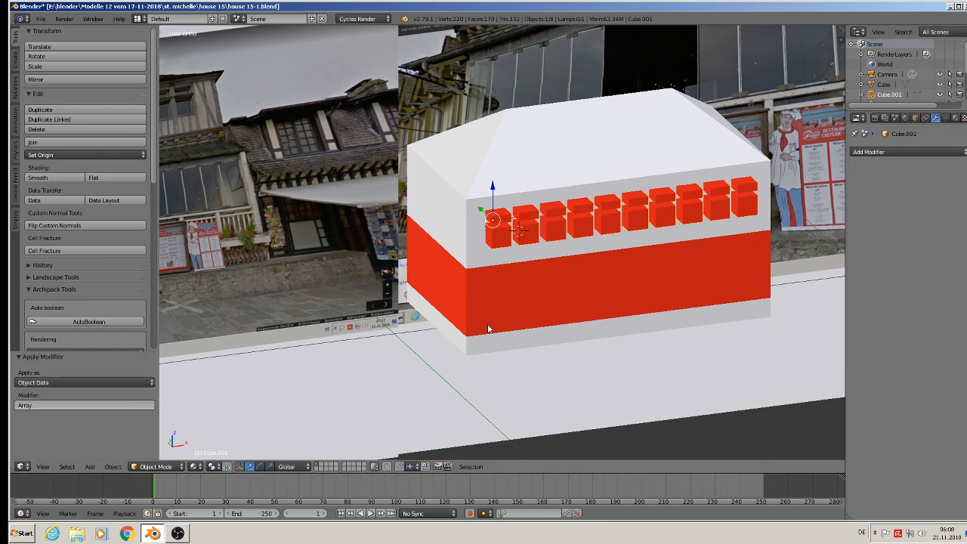
left_click(113, 467)
mouse_move(144, 390)
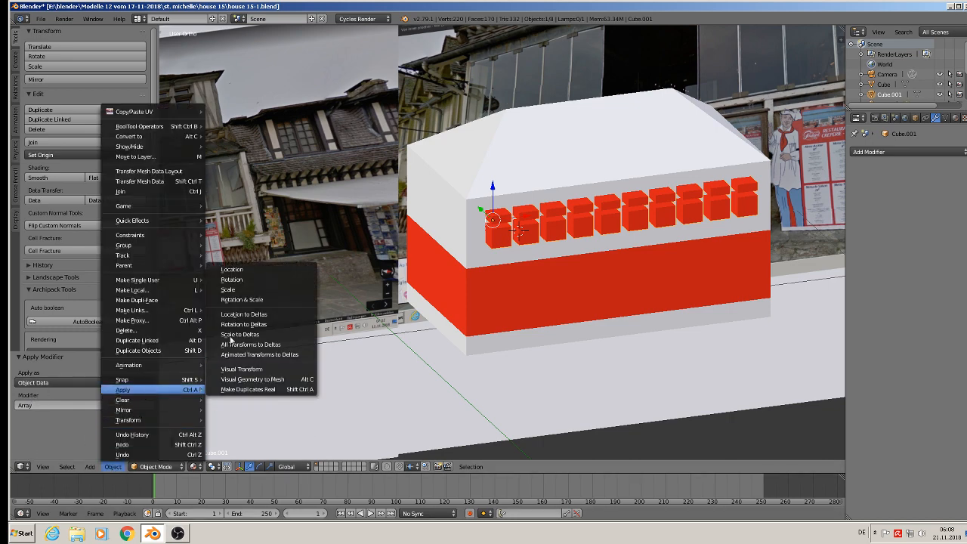
left_click(245, 310)
Select the house mesh and apply its rotation and scale
right_click(501, 175)
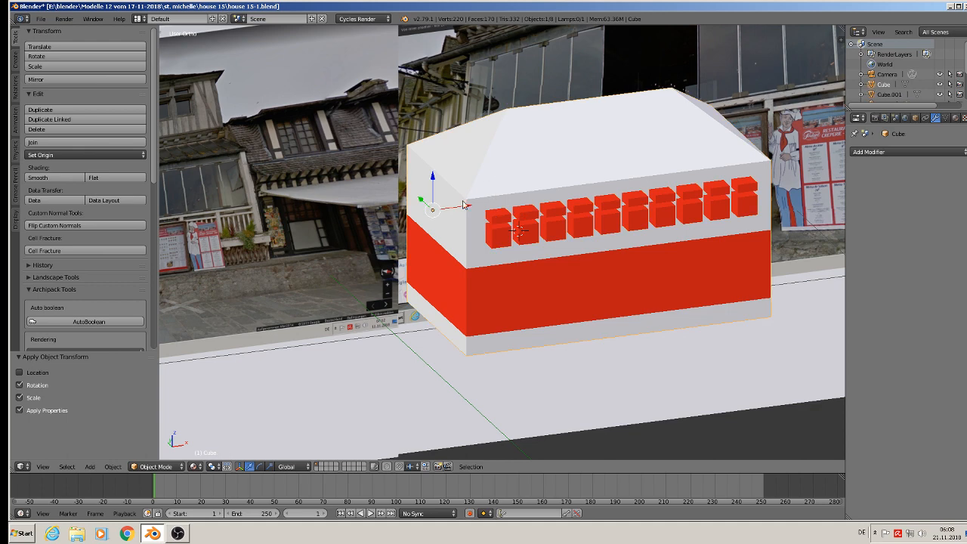
left_click(110, 468)
mouse_move(144, 389)
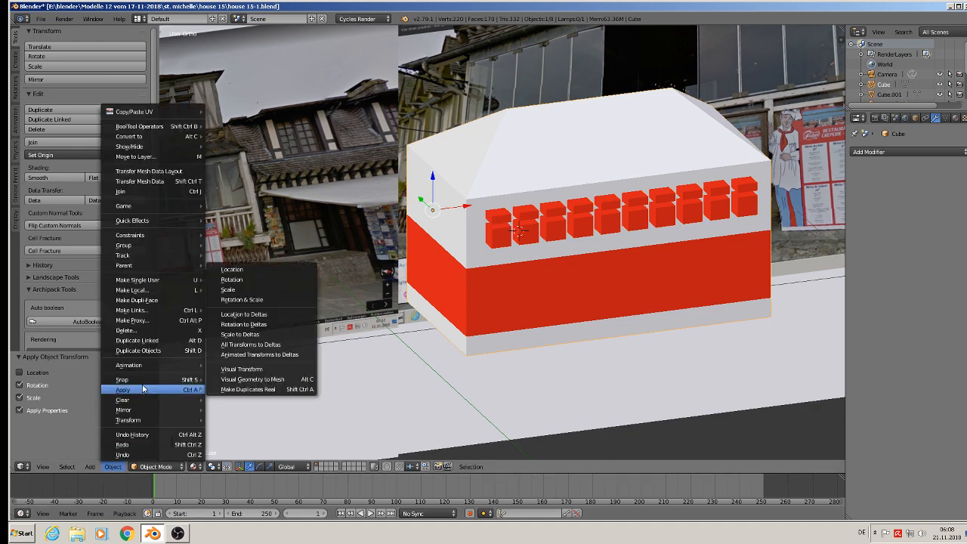
left_click(259, 301)
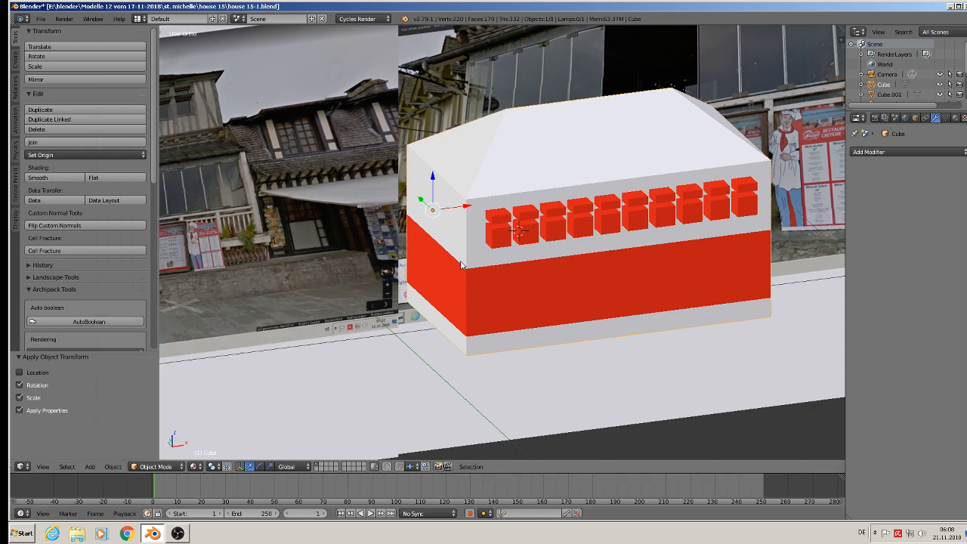
Add a Boolean modifier to the house mesh
right_click(514, 233)
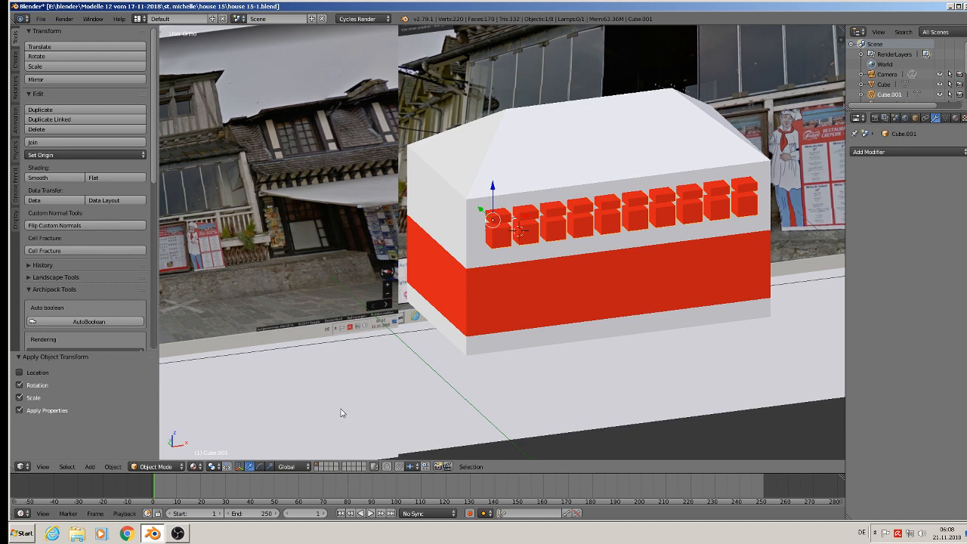
middle_click_drag(249, 451, 276, 375, "shift")
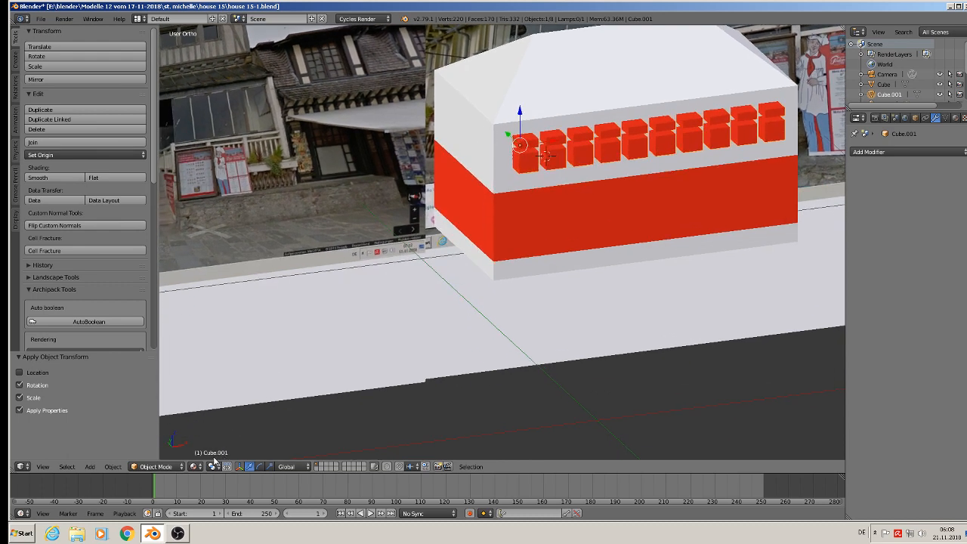
right_click(597, 90)
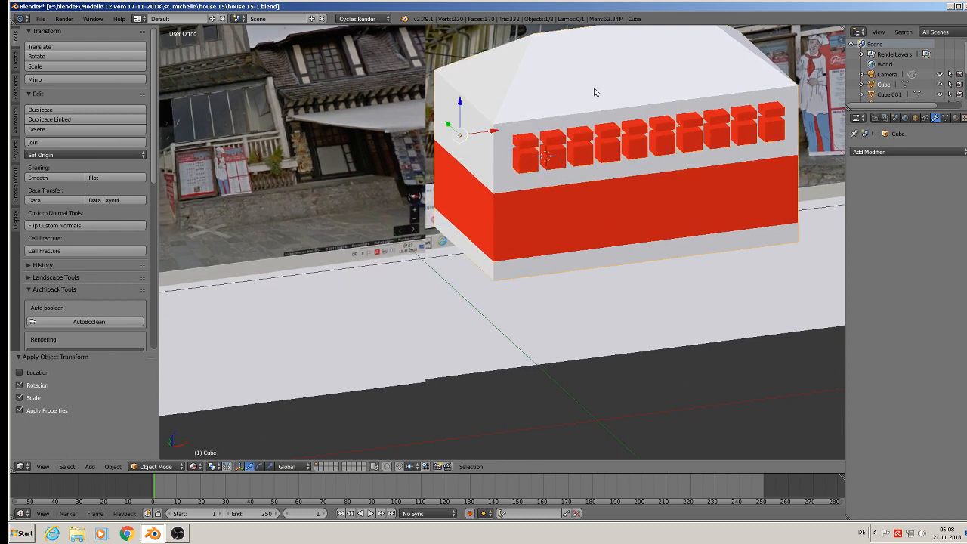
left_click(904, 153)
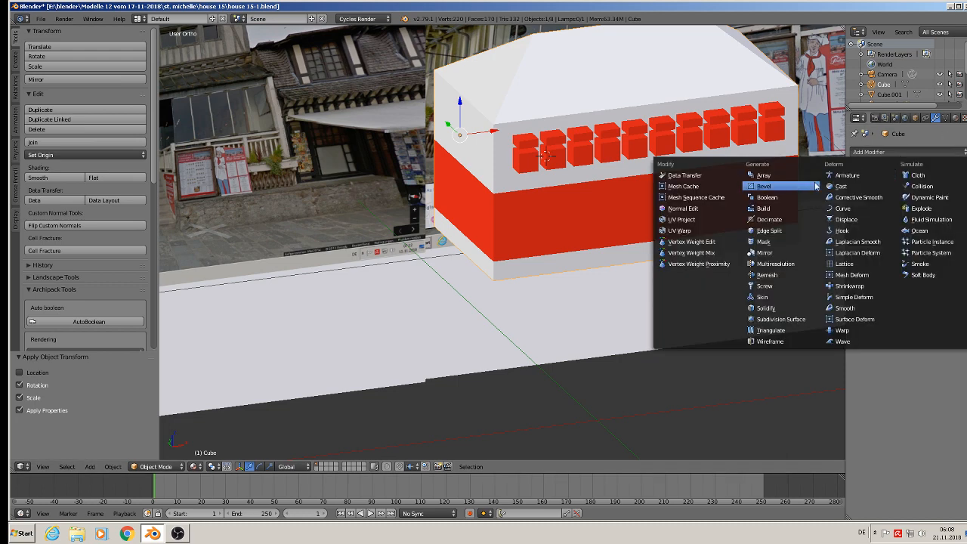
left_click(783, 198)
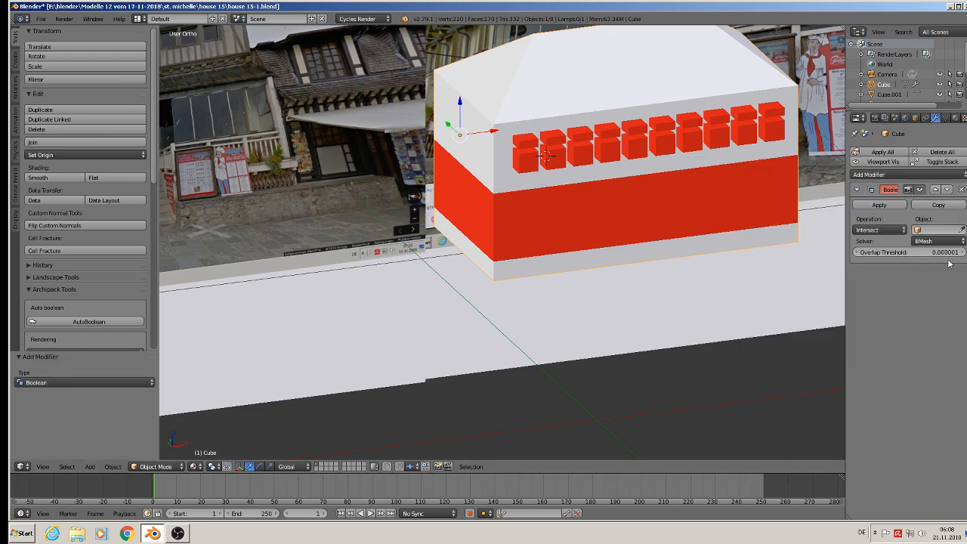
Set the house's Boolean modifier to Difference with Cube.001 as the cutting object, and apply it
left_click(931, 231)
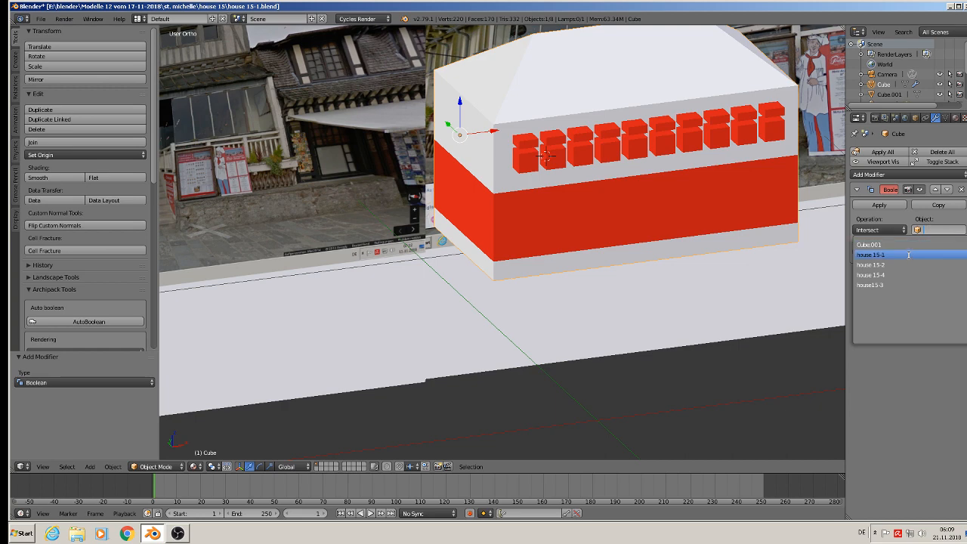
left_click(912, 250)
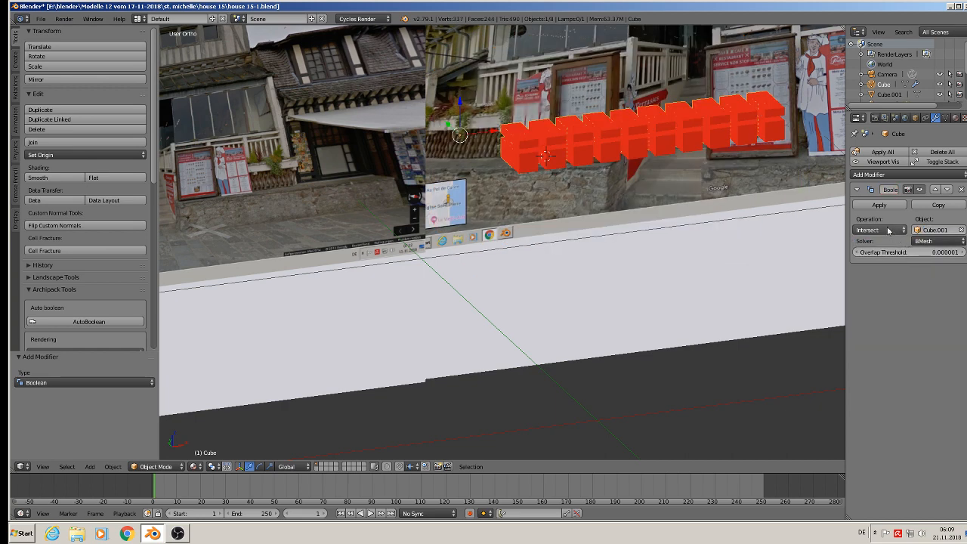
left_click(888, 230)
left_click(870, 196)
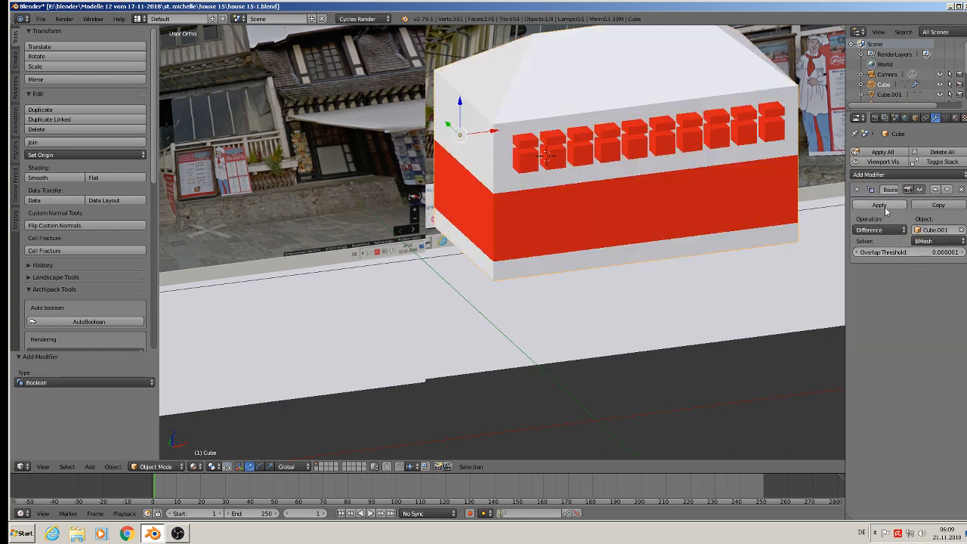
left_click(885, 205)
Move the window cutter blocks -0.488 along Z out of the house, and send them to the second layer
right_click(581, 151)
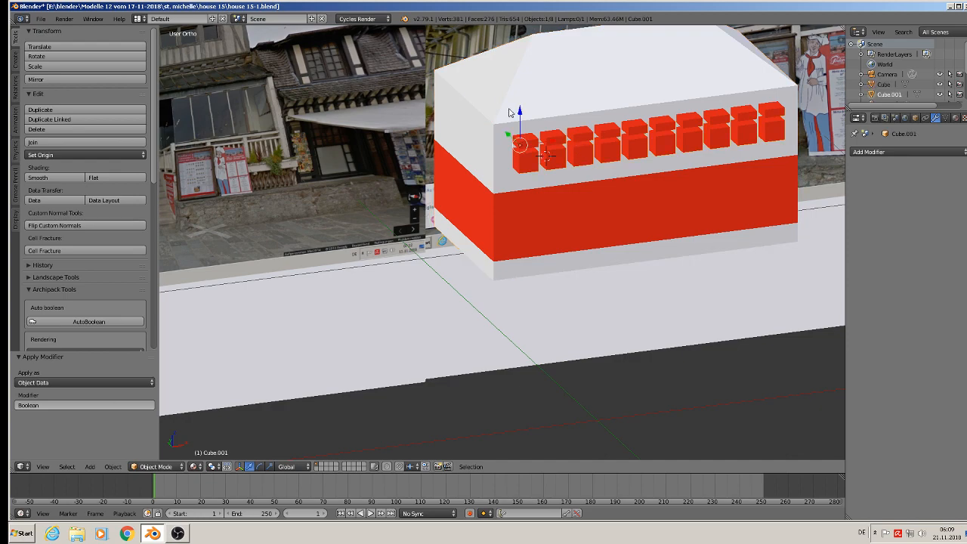
key("g")
key("z")
left_click(578, 342)
scroll(597, 282, "up", 2)
mouse_move(582, 274)
middle_mouse_down()
mouse_move(512, 261)
mouse_move(595, 275)
middle_mouse_up()
scroll(594, 275, "up", 1)
scroll(594, 275, "down", 1)
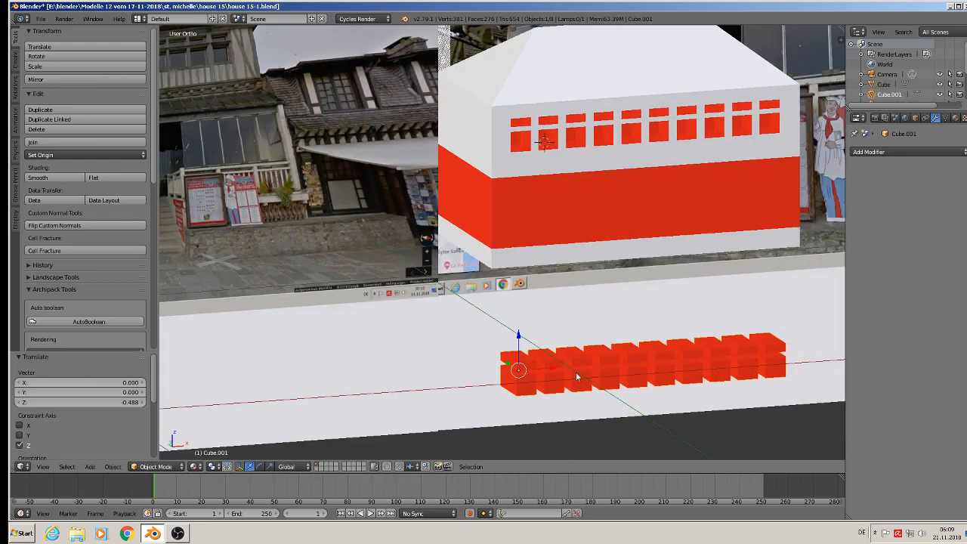
key("m")
left_click(667, 393)
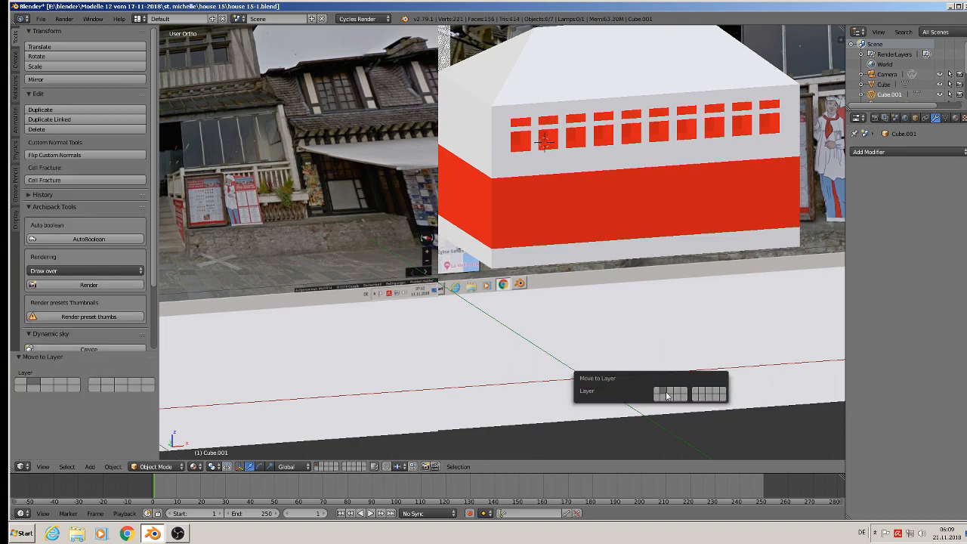
middle_click_drag(458, 218, 572, 280, "shift")
scroll(592, 269, "down", 2)
right_click(653, 201)
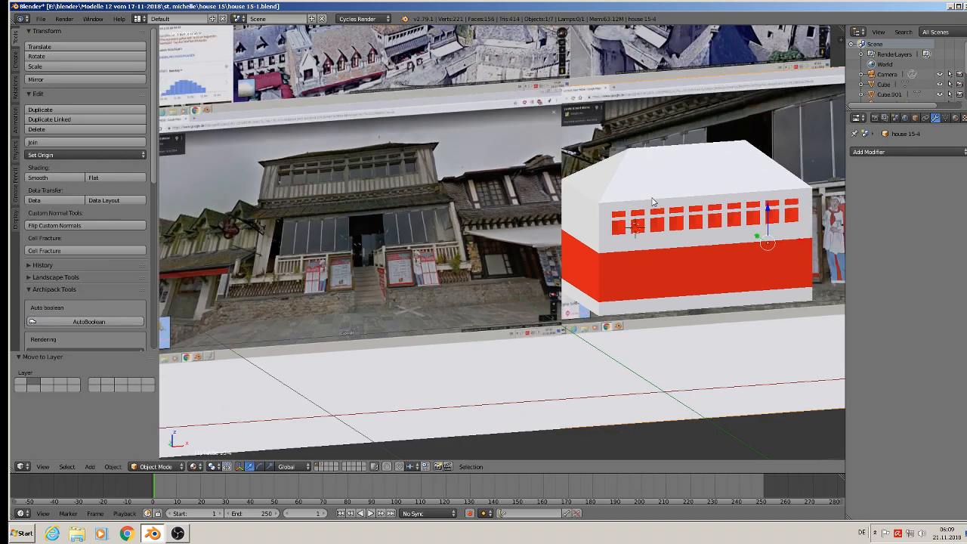
key("shift+d")
right_click(654, 202)
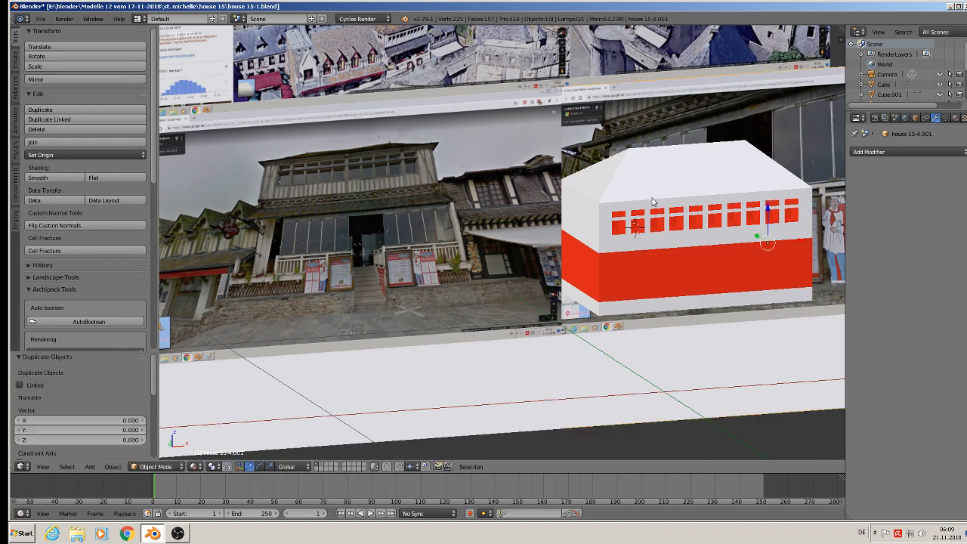
key("g")
key("z")
left_click(778, 332)
key("x")
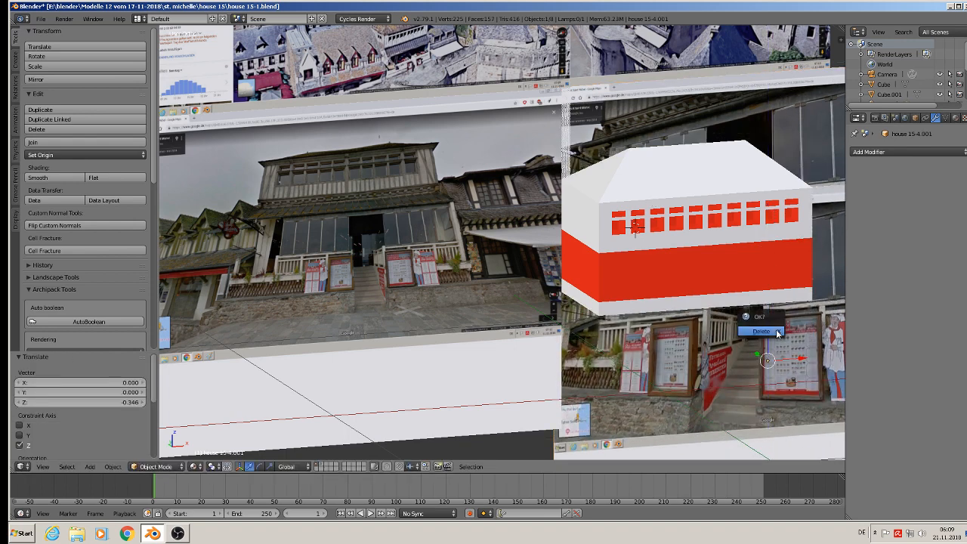
left_click(762, 332)
Duplicate the house mesh, moving the copy down and 0.859 along X away from the original, and save the file
key("shift+d")
right_click(683, 186)
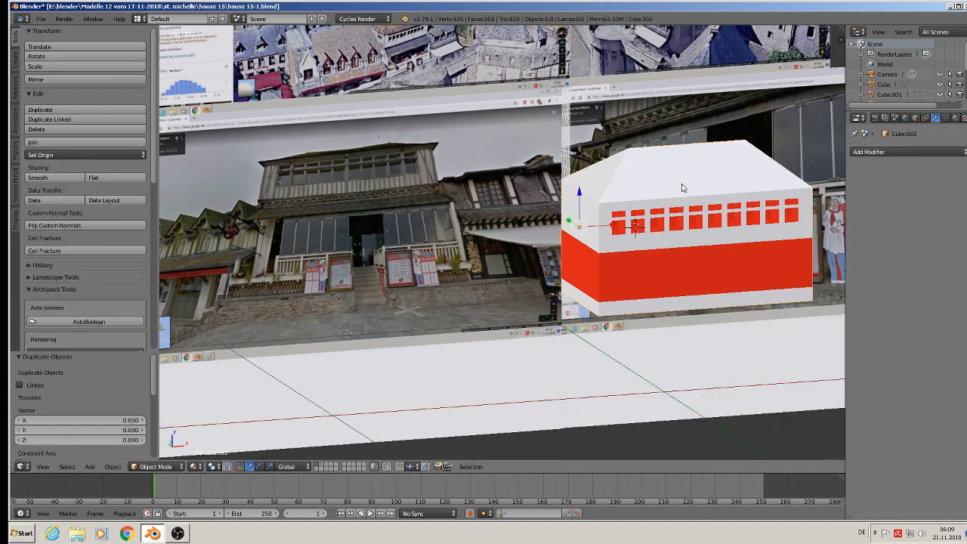
left_click_drag(581, 189, 614, 346)
left_click_drag(616, 384, 161, 321)
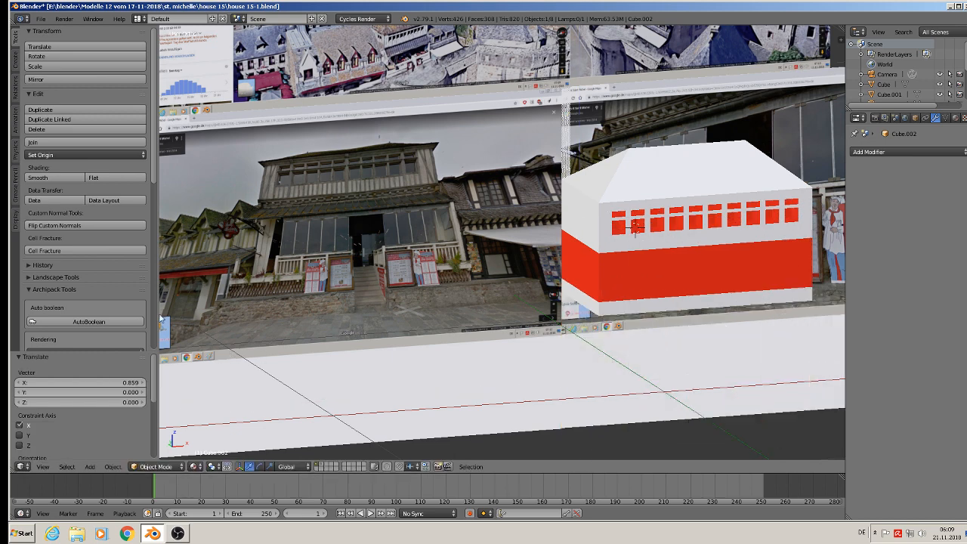
left_click(40, 18)
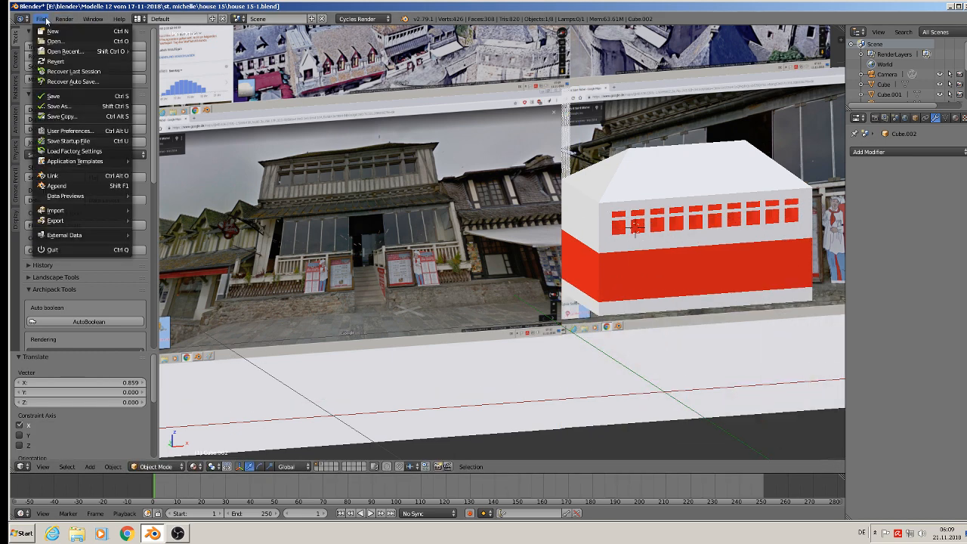
left_click(63, 97)
Edit the original house mesh and add a horizontal loop cut just below the upper edge of the red band, slid about -0.76
middle_click_drag(621, 259, 481, 310)
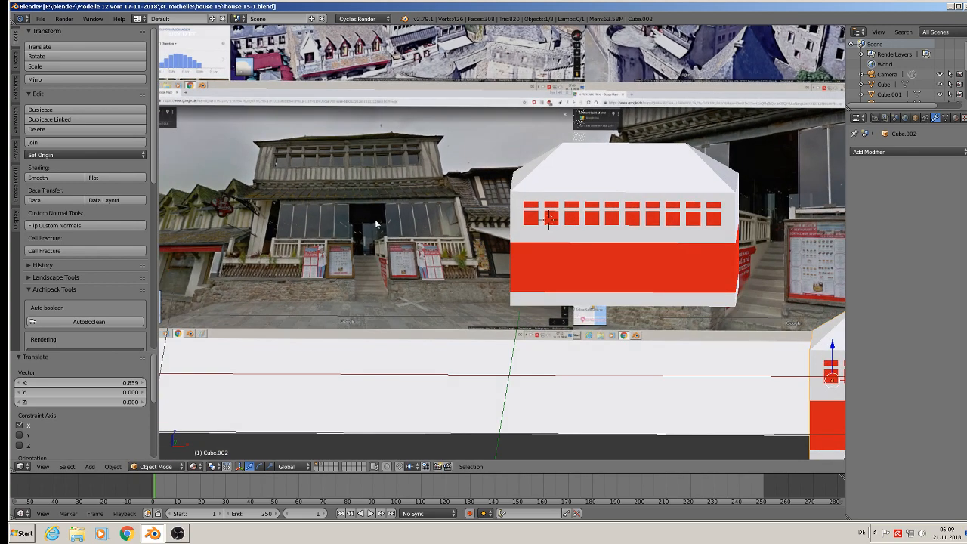
scroll(319, 227, "up", 3)
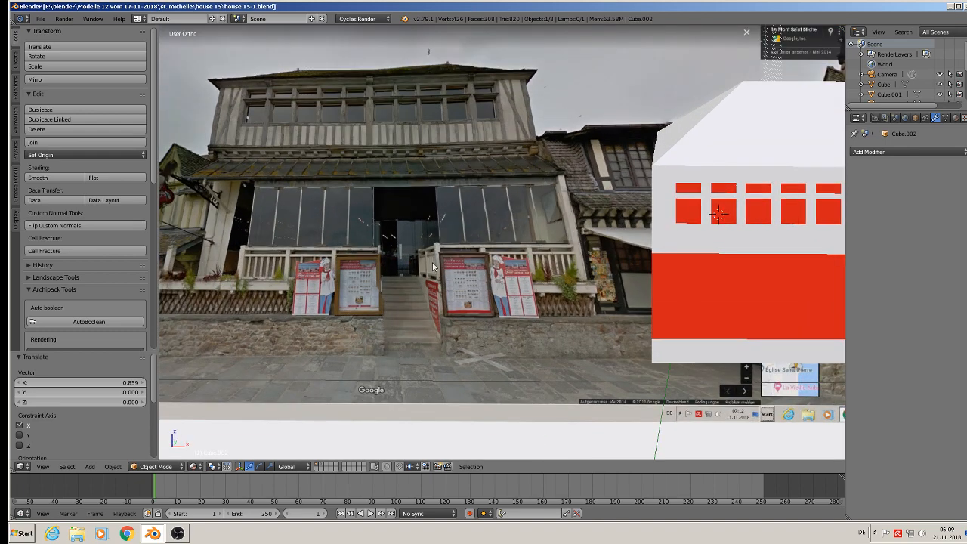
scroll(433, 268, "up", 2)
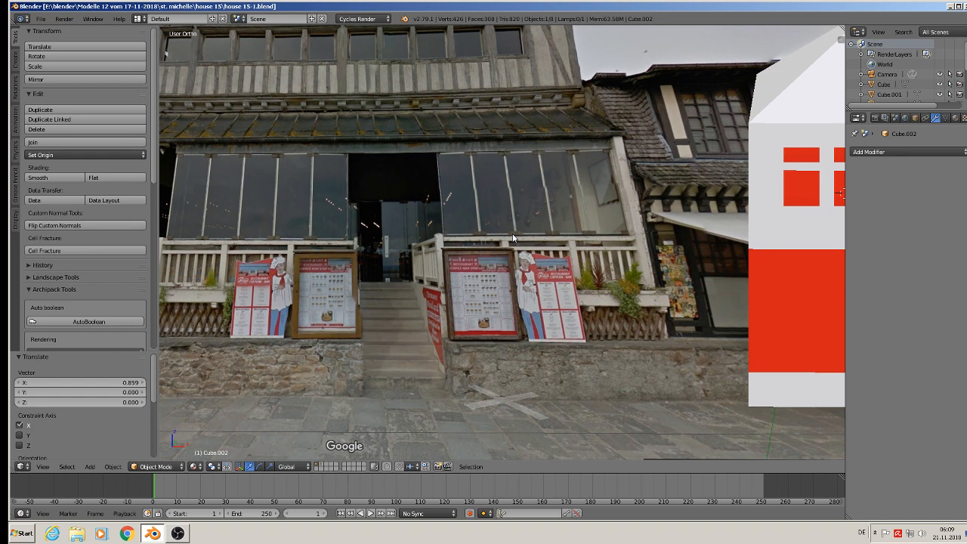
middle_click_drag(243, 272, 296, 265, "shift")
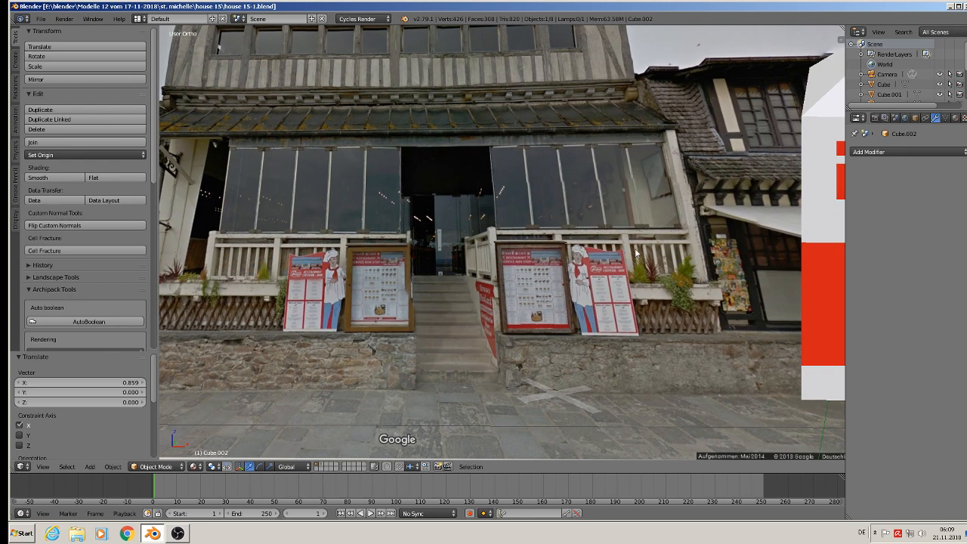
middle_click_drag(692, 327, 378, 272, "shift")
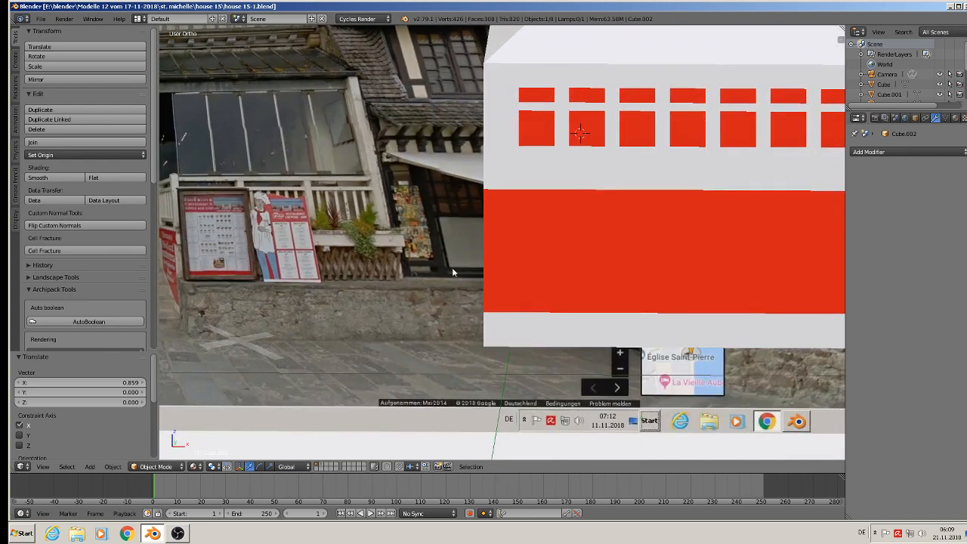
scroll(457, 266, "down", 3)
right_click(562, 251)
key("Tab")
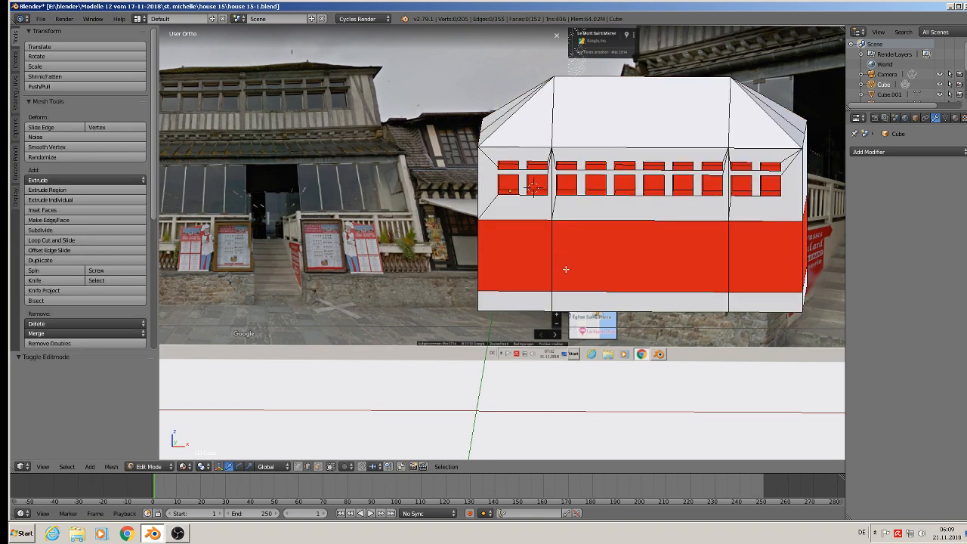
middle_click_drag(578, 280, 582, 275)
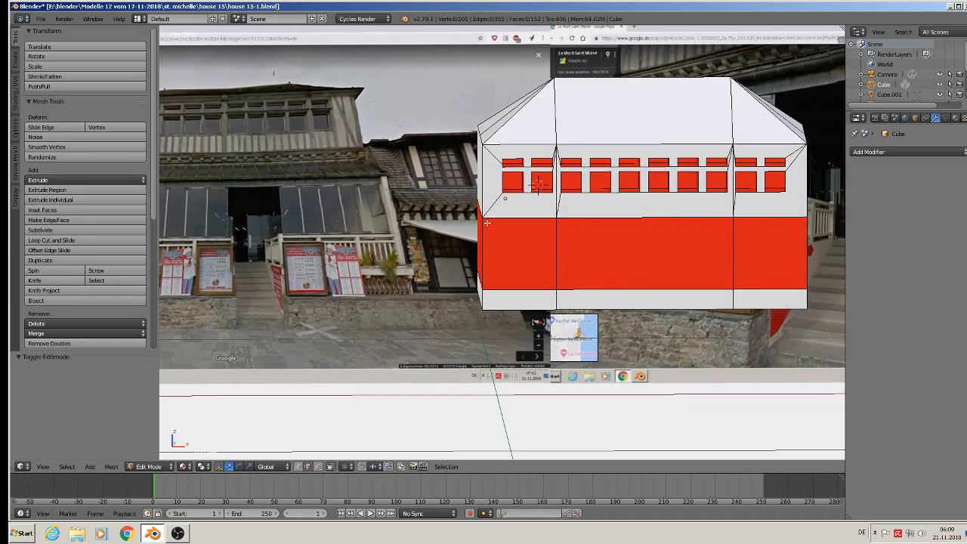
key("ctrl+r")
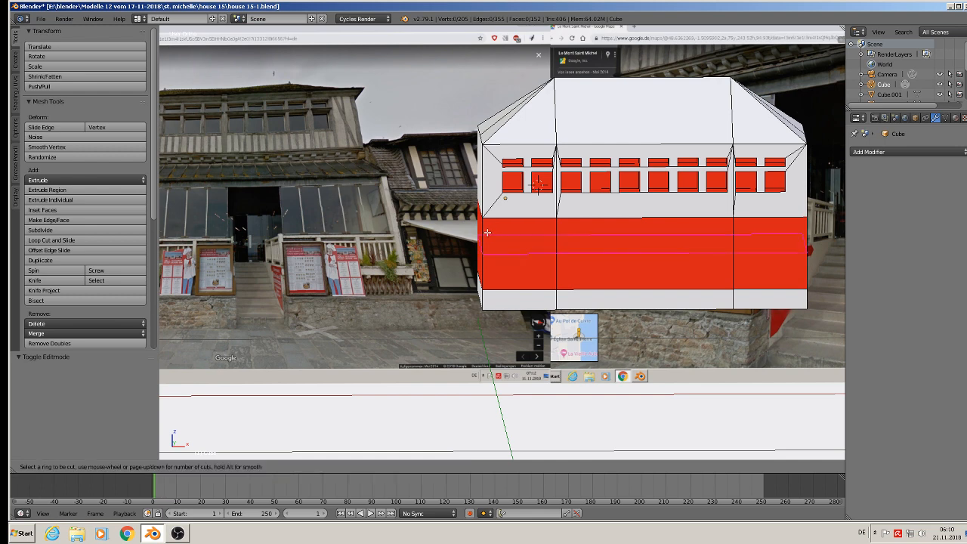
left_click(488, 233)
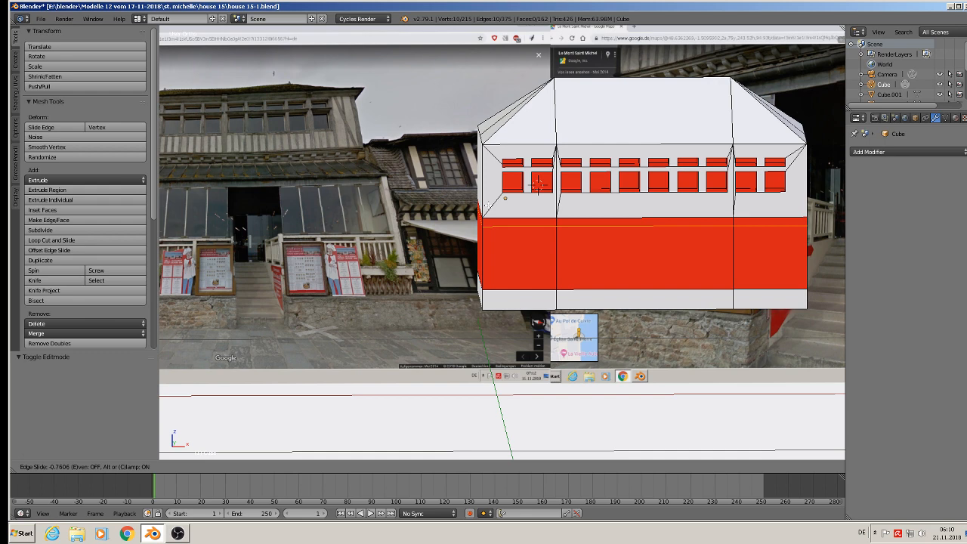
left_click(488, 206)
Add a vertical loop cut near each end of the ground-floor facade, slid about 0.753 and -0.753 towards the corners
key("ctrl+r")
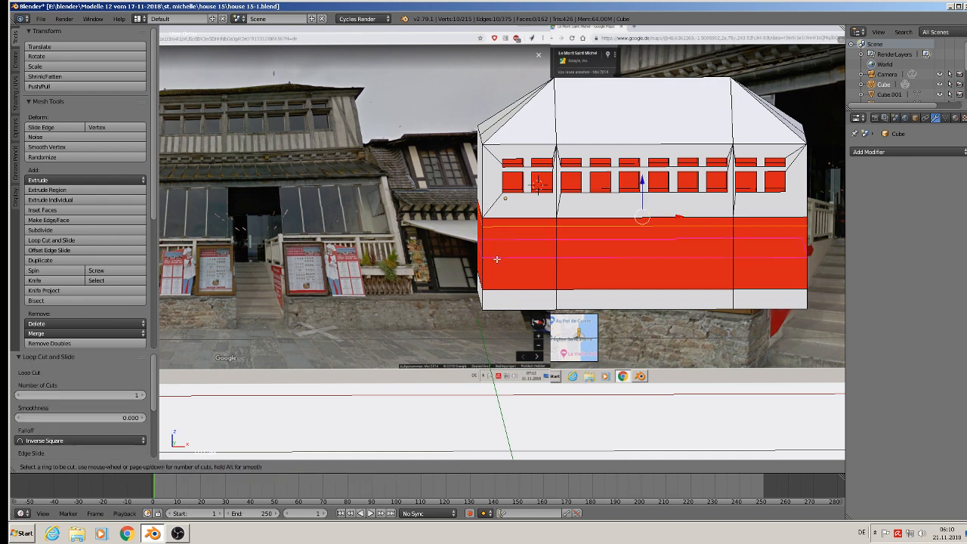
left_click(493, 308)
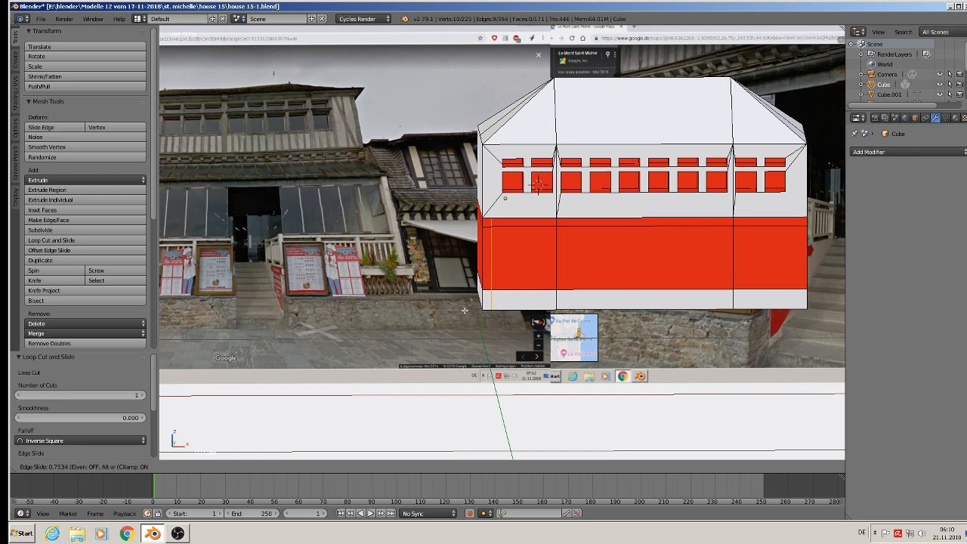
left_click(465, 310)
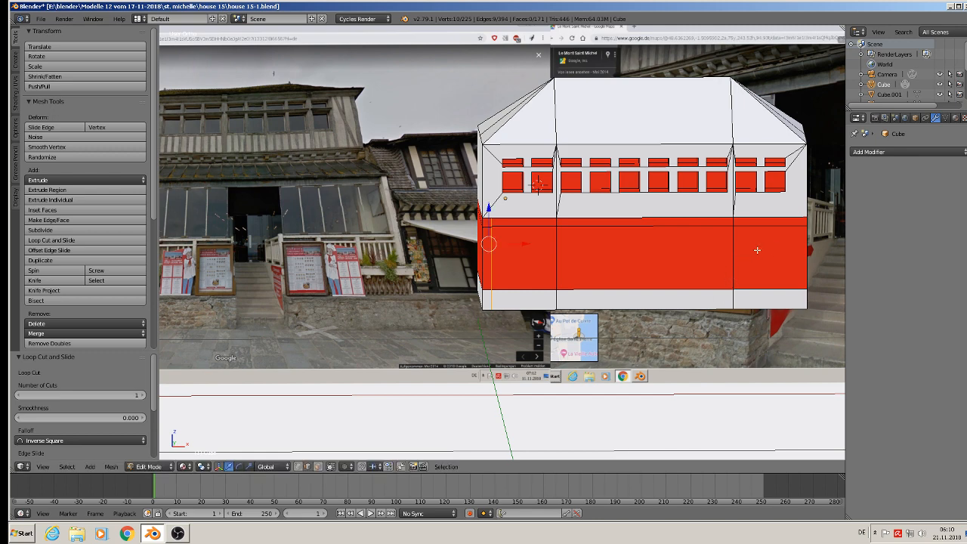
key("ctrl+r")
left_click(798, 231)
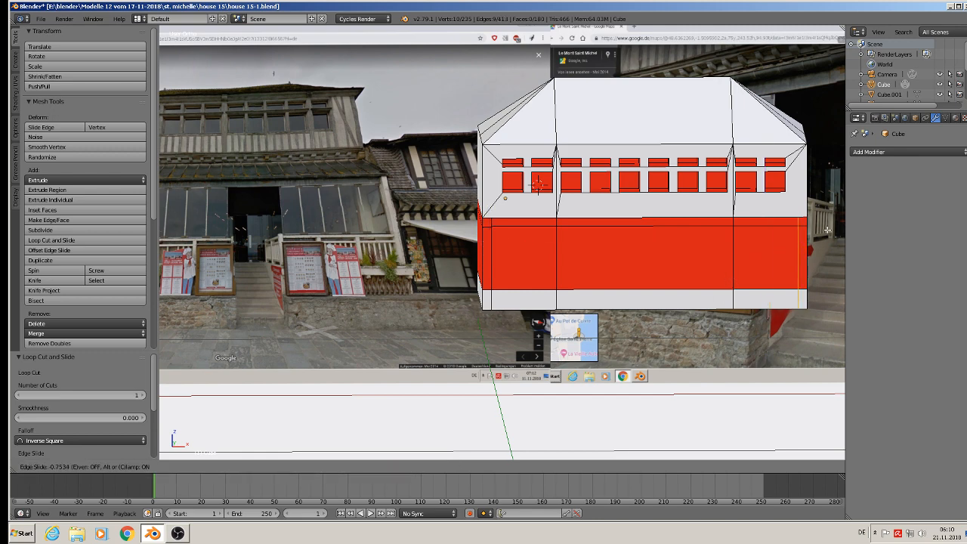
left_click(828, 233)
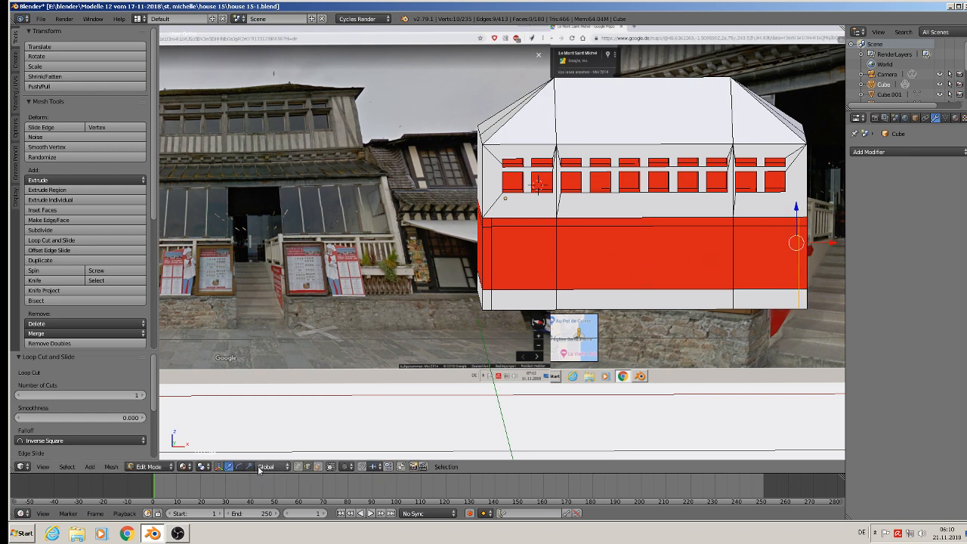
Delete the two inner vertical edges of the front red band to open up the ground-floor facade
right_click(557, 259)
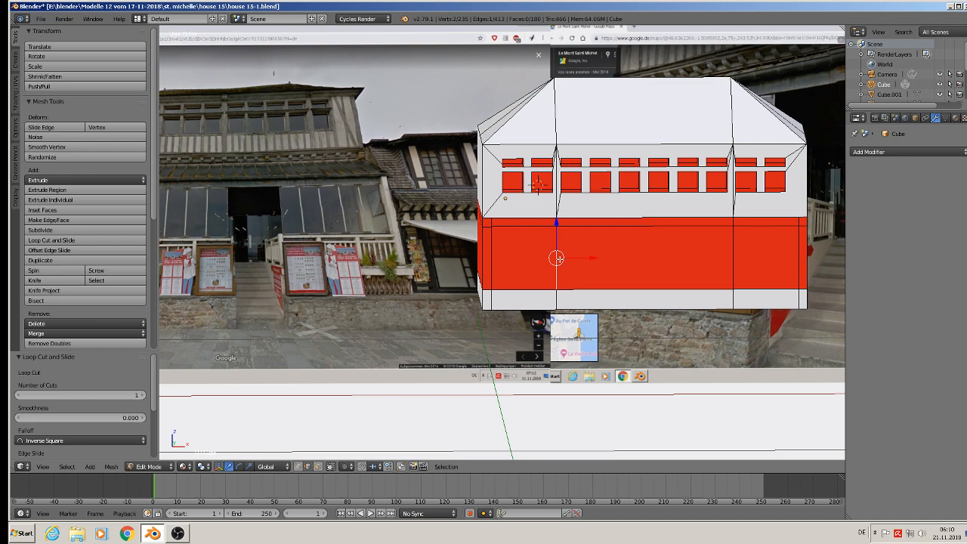
right_click(734, 257, "shift")
key("x")
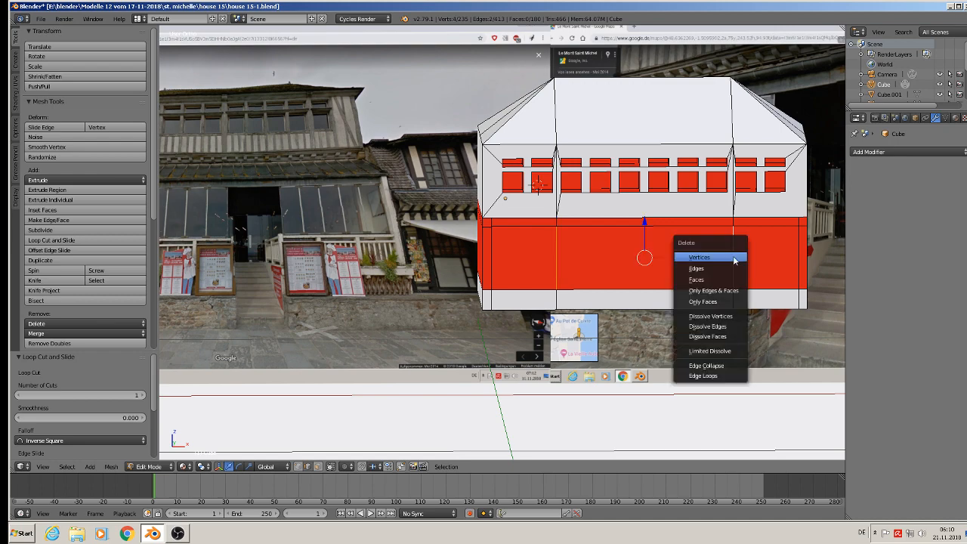
left_click(726, 266)
middle_click_drag(726, 266, 638, 291)
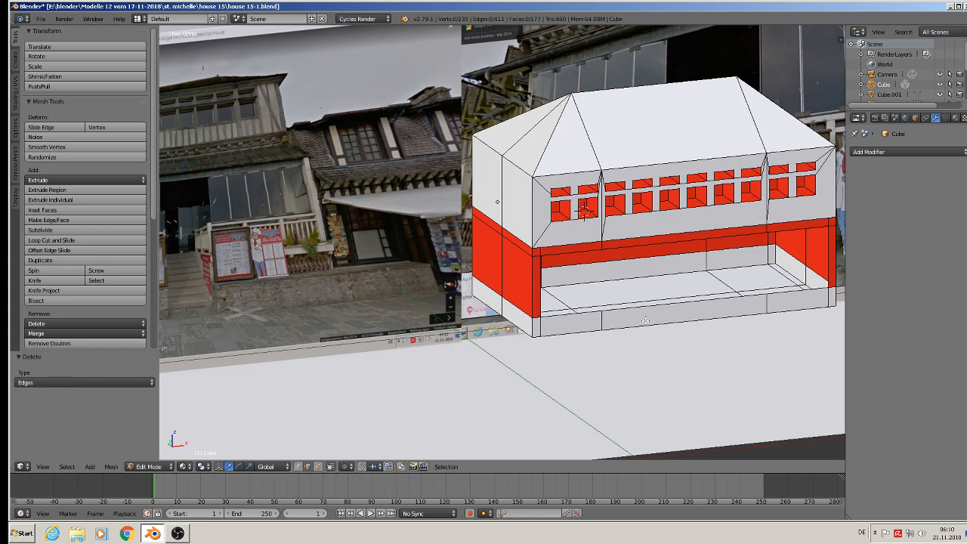
middle_click_drag(652, 323, 594, 336, "shift")
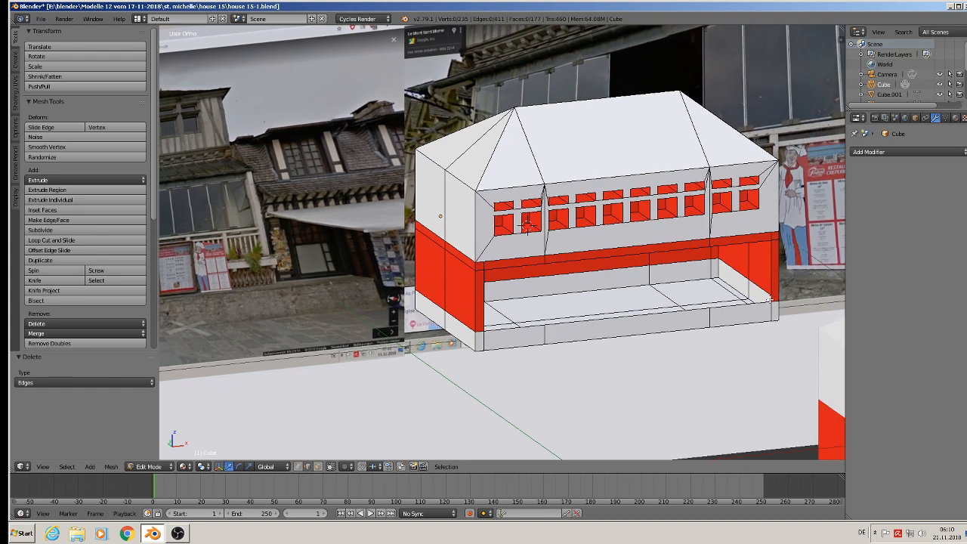
right_click(738, 309)
right_click(697, 266, "shift")
right_click(760, 304, "shift")
right_click(760, 304, "alt+shift")
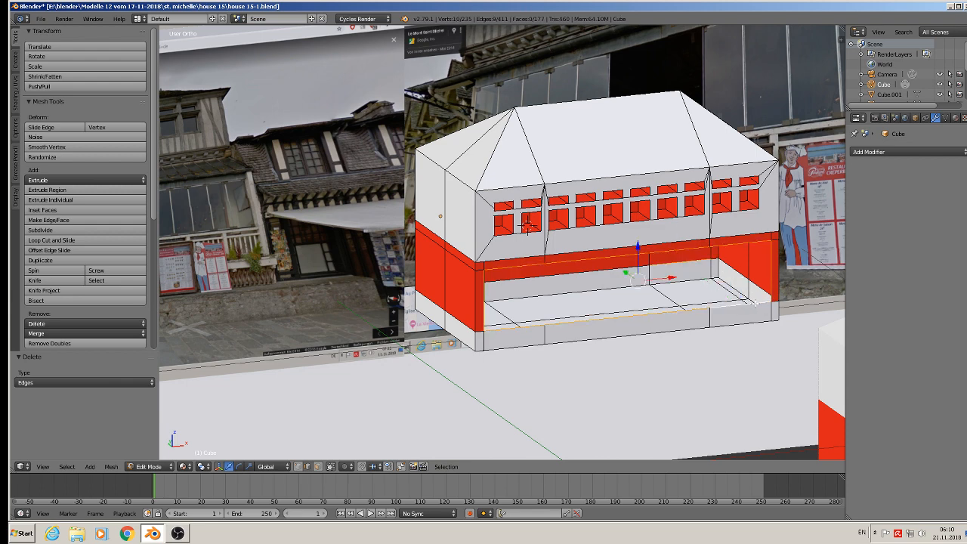
key("ctrl+z")
key("ctrl+z")
right_click(686, 309, "alt")
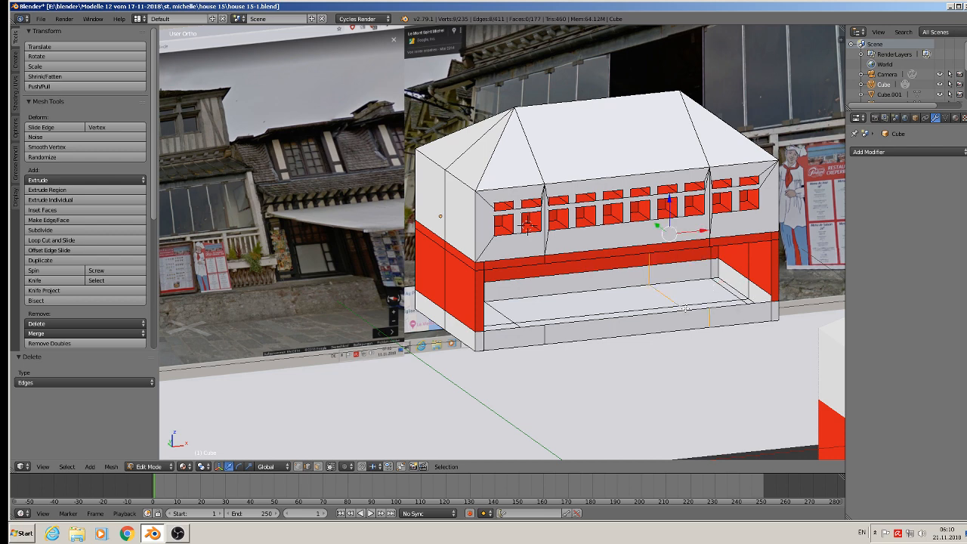
Fill the middle and right floor sections of the ground-floor opening with faces between the front sill edges and the matching rear wall edges
right_click(658, 309)
right_click(565, 270, "shift")
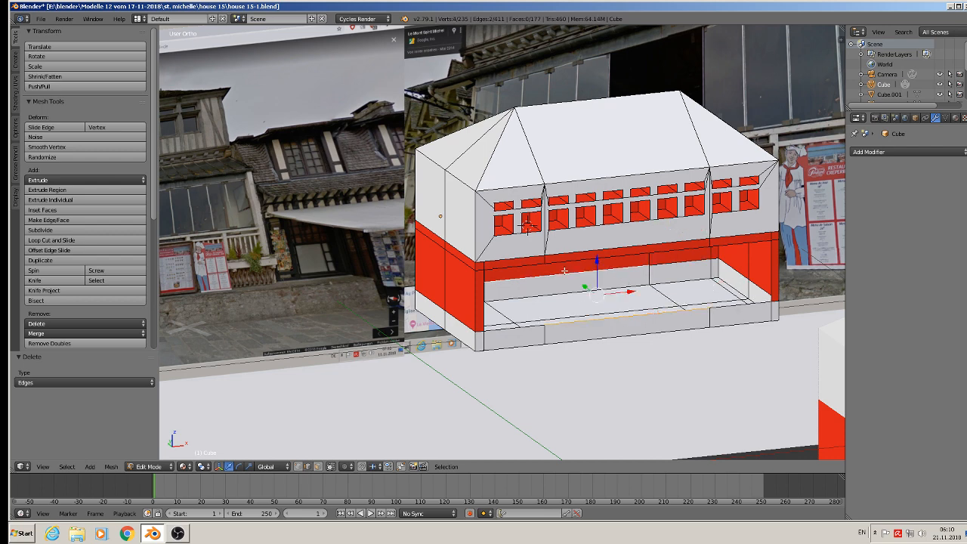
key("f")
right_click(705, 262)
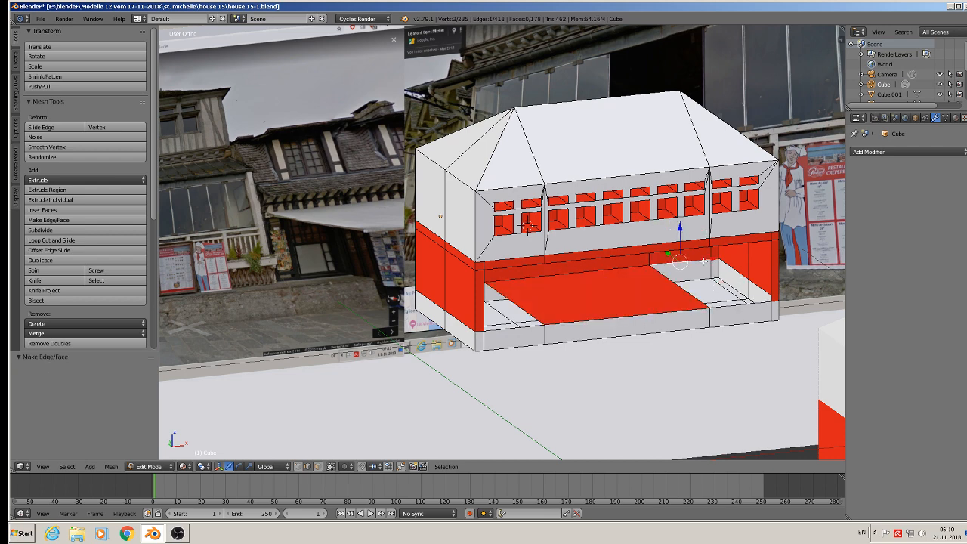
right_click(742, 307, "shift")
key("f")
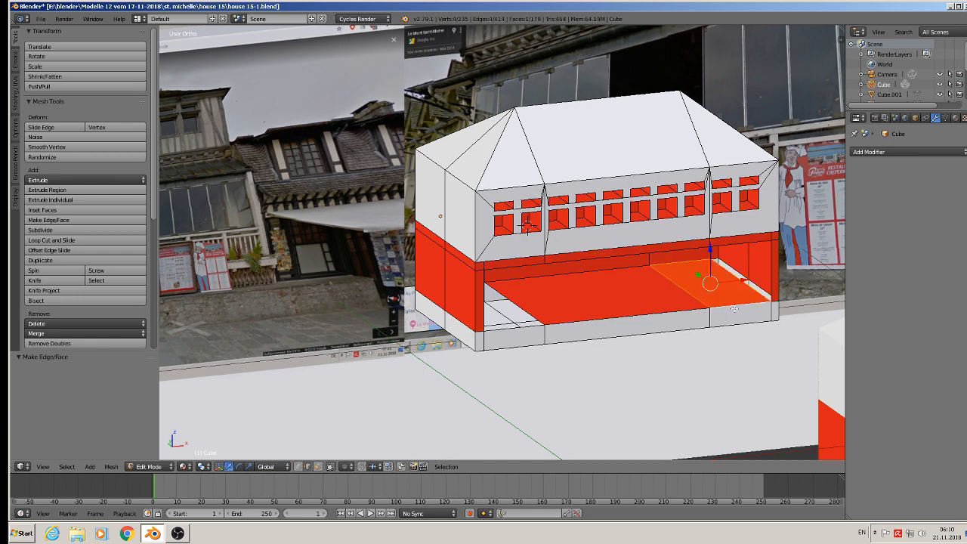
Fill the narrow floor gap at the right end of the ground-floor opening with a face between its front and rear edges
middle_click_drag(741, 307, 747, 256)
right_click(731, 256)
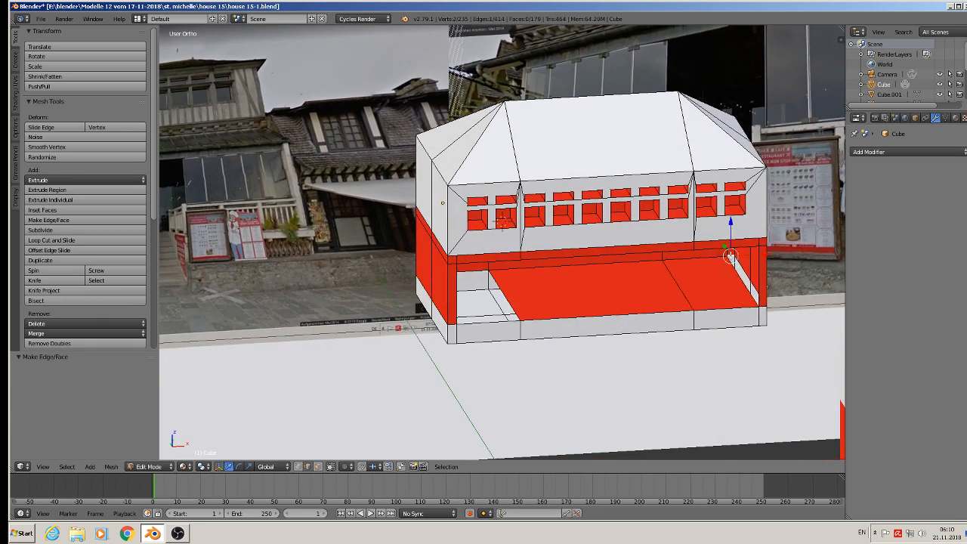
right_click(764, 310, "shift")
key("f")
Fill the left floor section and the narrow strip beside the left corner post with faces, closing the ground floor
middle_click_drag(630, 312, 520, 312)
right_click(437, 284)
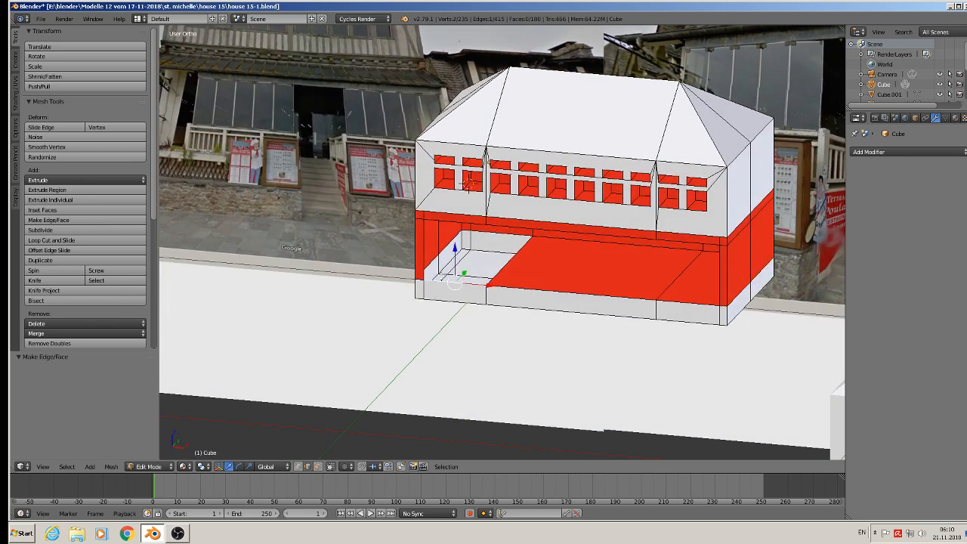
right_click(493, 235, "shift")
key("f")
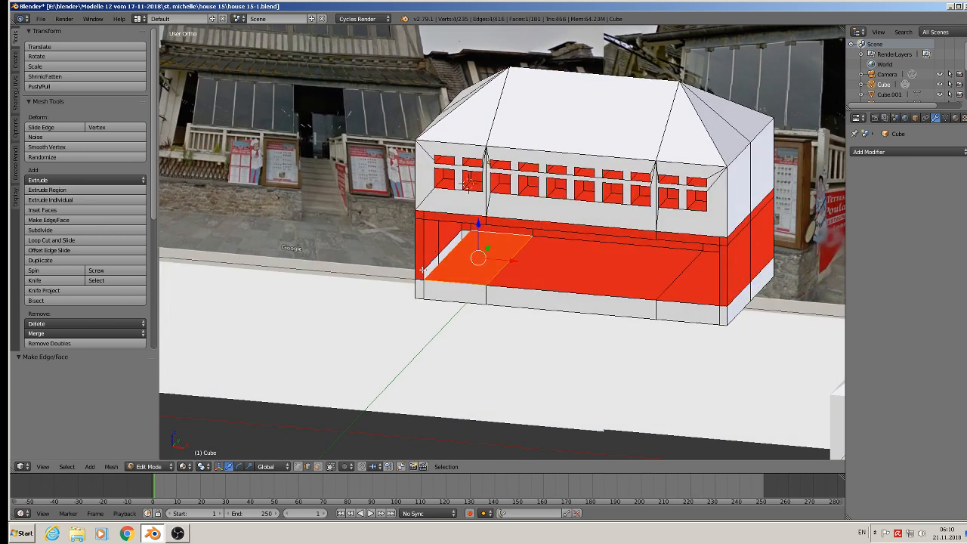
right_click(422, 279)
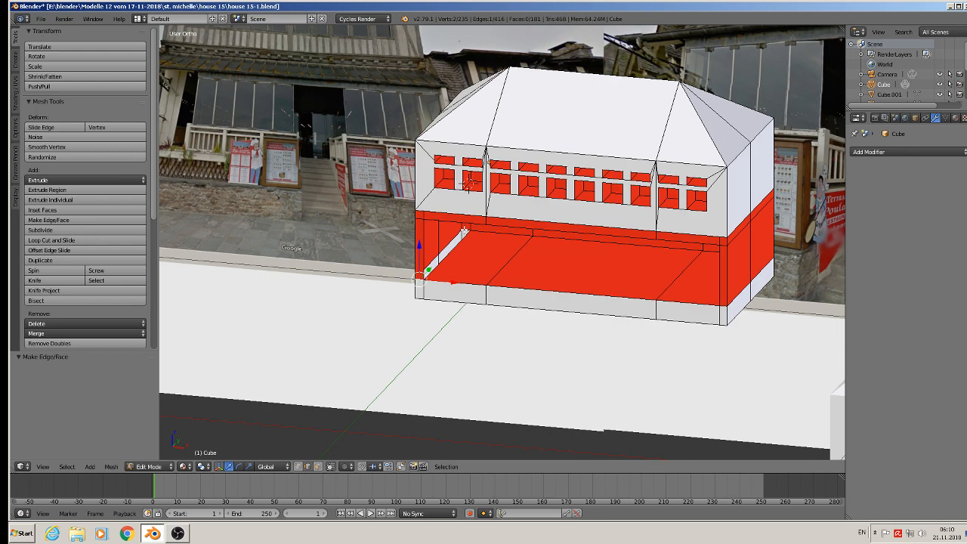
right_click(464, 230, "shift")
key("f")
key("a")
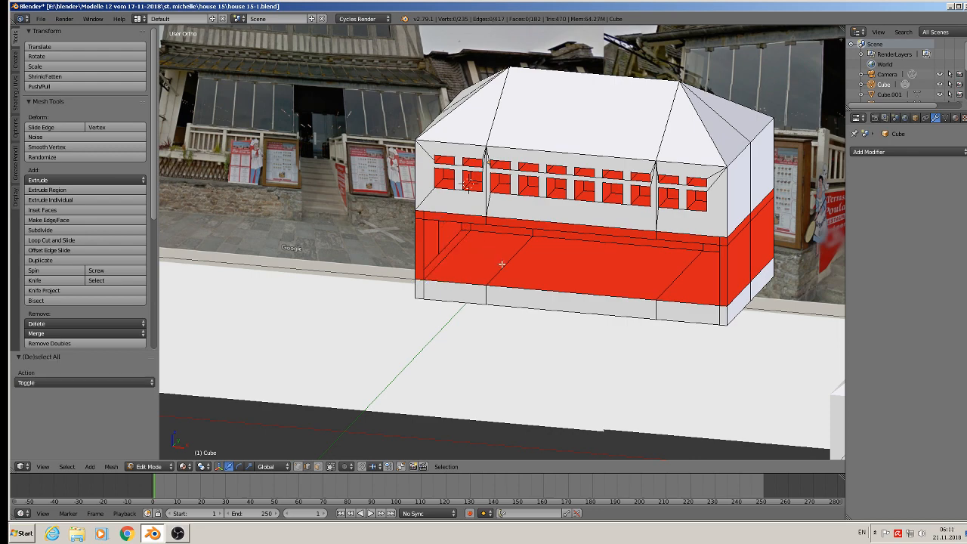
Fill the right inner side wall of the ground-floor room with a face between the rear vertical edge and the front post edge
middle_click_drag(501, 264, 592, 285)
scroll(560, 260, "down", 2)
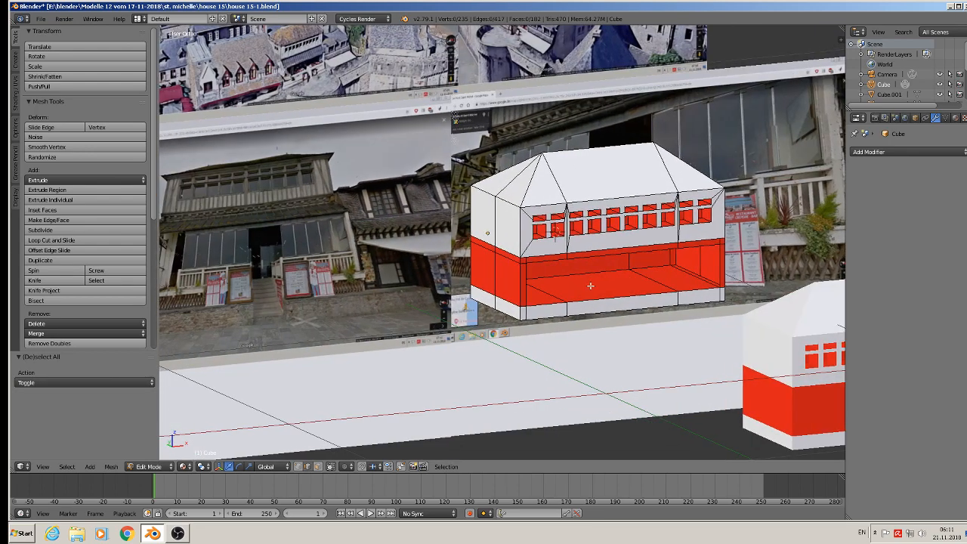
scroll(721, 265, "up", 5)
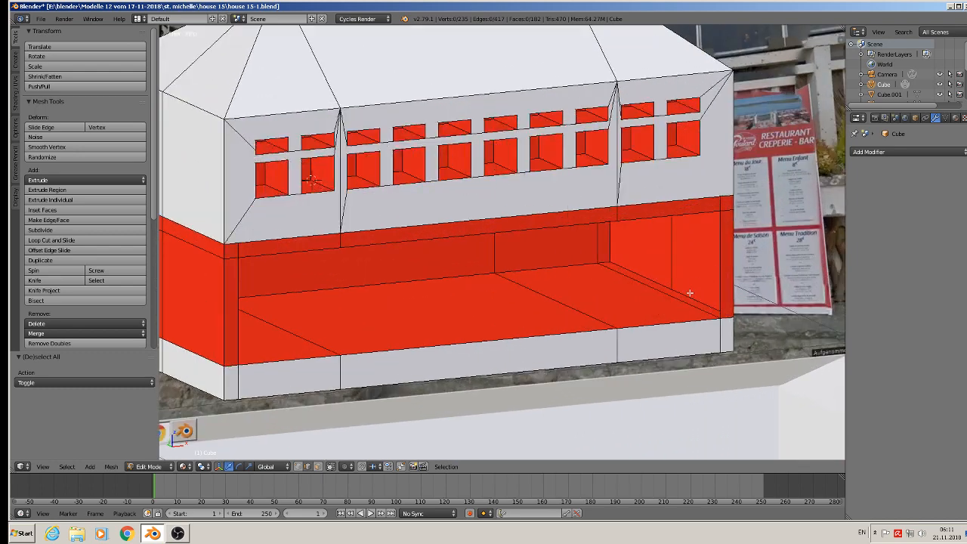
right_click(593, 244)
right_click(722, 267, "shift")
key("f")
Fill the left inner side wall of the ground-floor room with a face and finish editing the house mesh
middle_click_drag(629, 324, 719, 309)
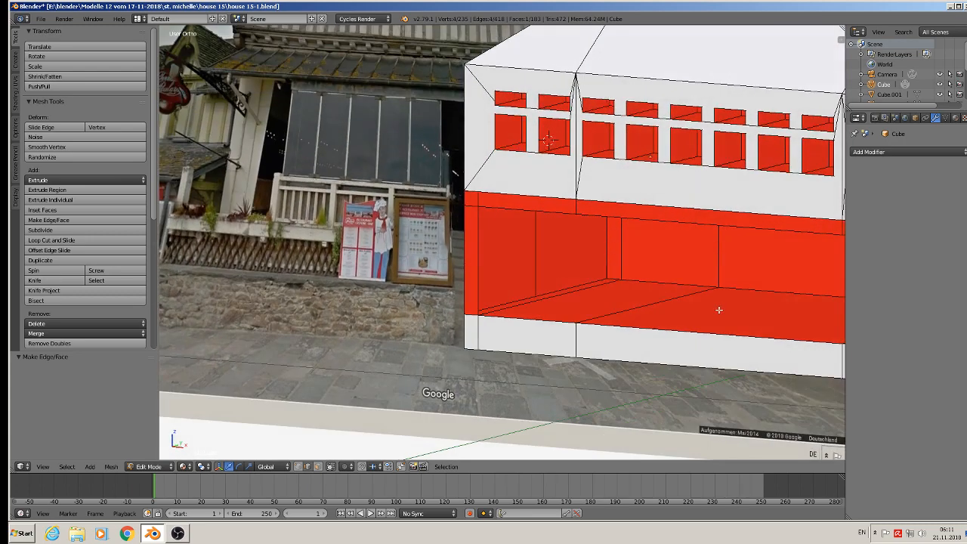
right_click(477, 279)
key("f")
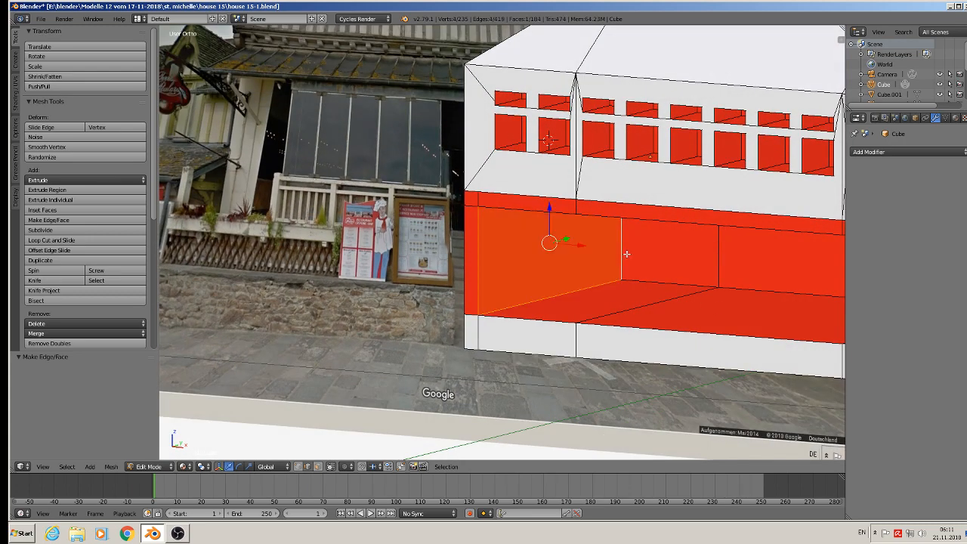
key("a")
scroll(620, 294, "down", 3)
middle_click_drag(620, 294, 659, 309)
scroll(659, 308, "down", 2)
key("Tab")
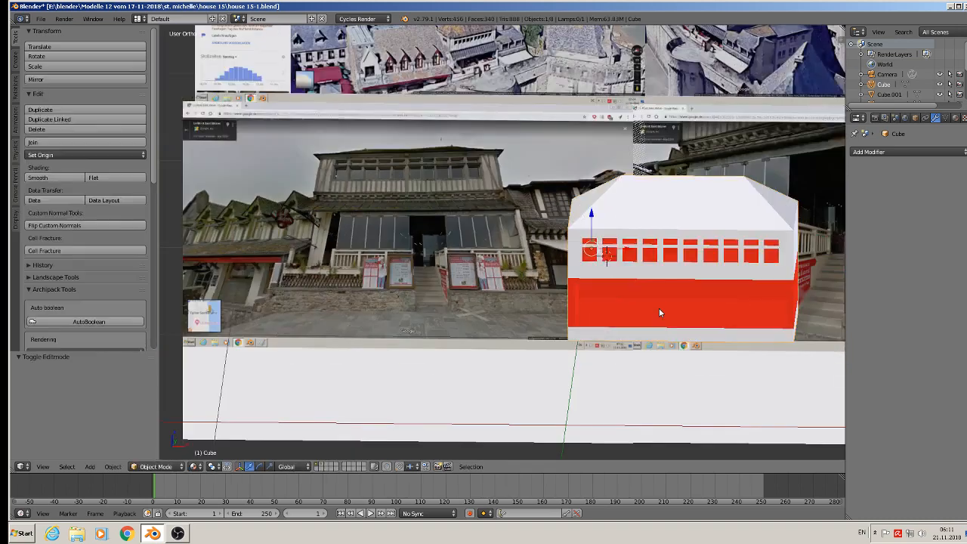
Add a cube on the first glass pane right of the entrance in the reference photo and scale it to 0.017
scroll(342, 230, "up", 4)
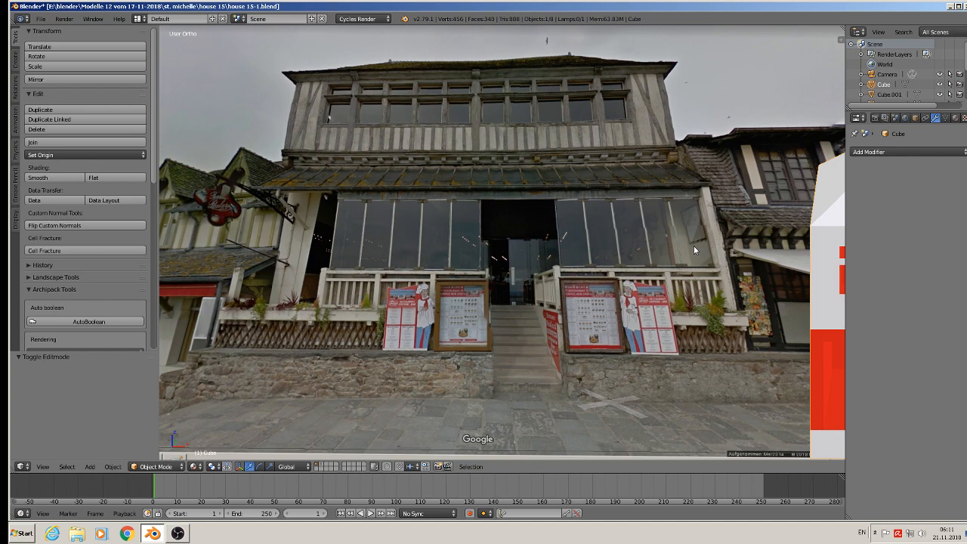
scroll(694, 246, "up", 5)
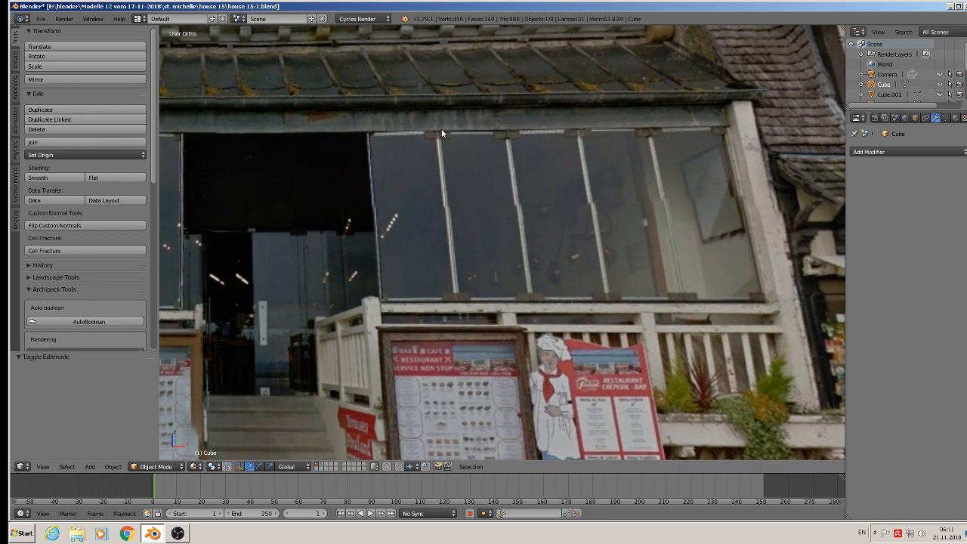
scroll(654, 294, "down", 3)
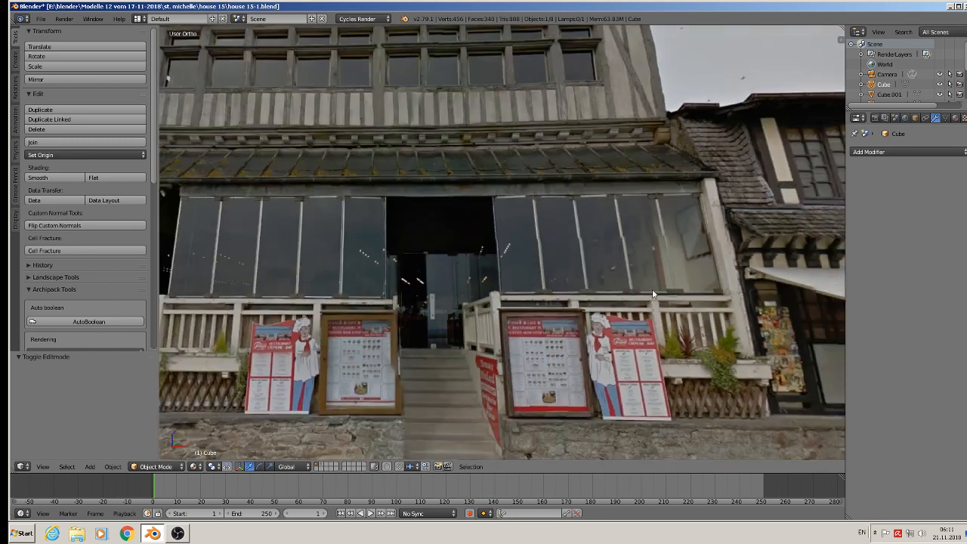
scroll(629, 293, "up", 5)
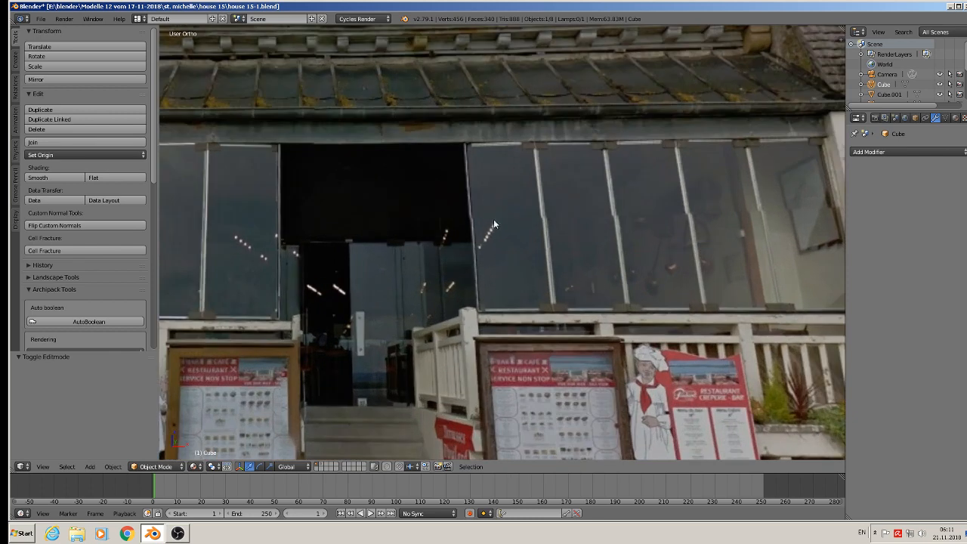
left_click(89, 468)
mouse_move(96, 457)
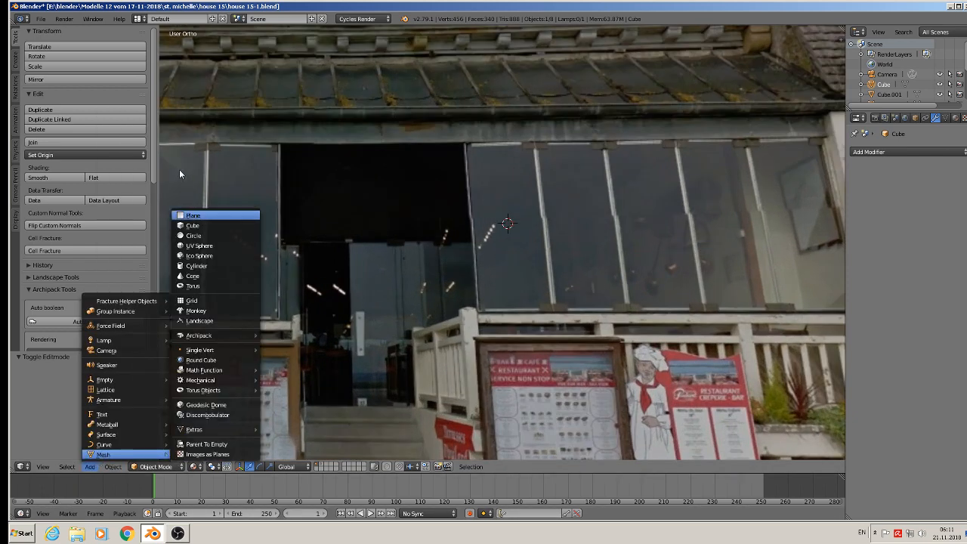
left_click(91, 468)
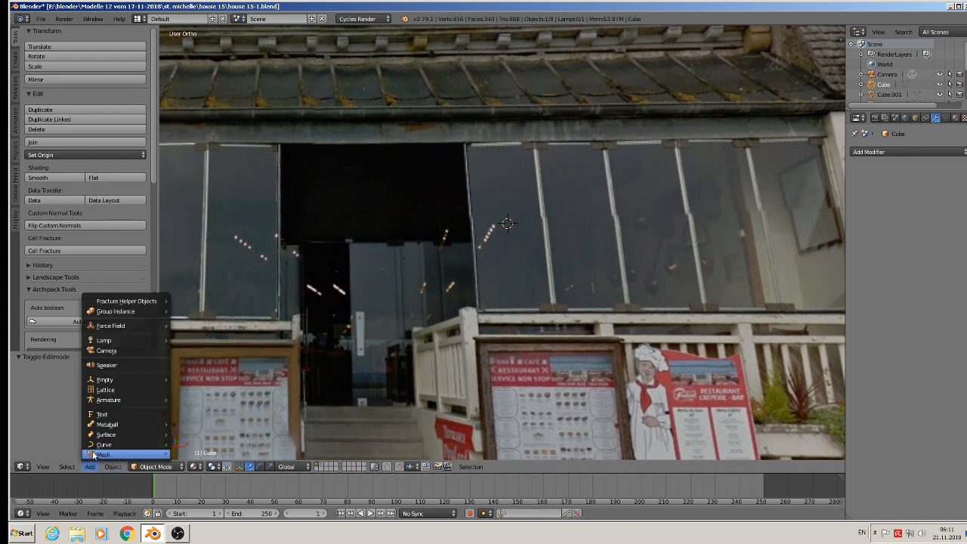
mouse_move(96, 456)
left_click(214, 225)
key("s")
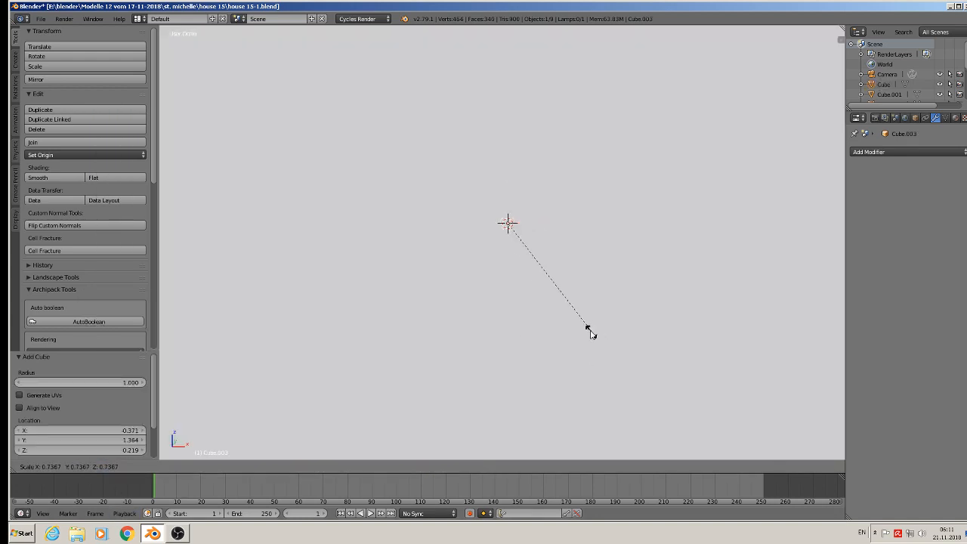
left_click(507, 225)
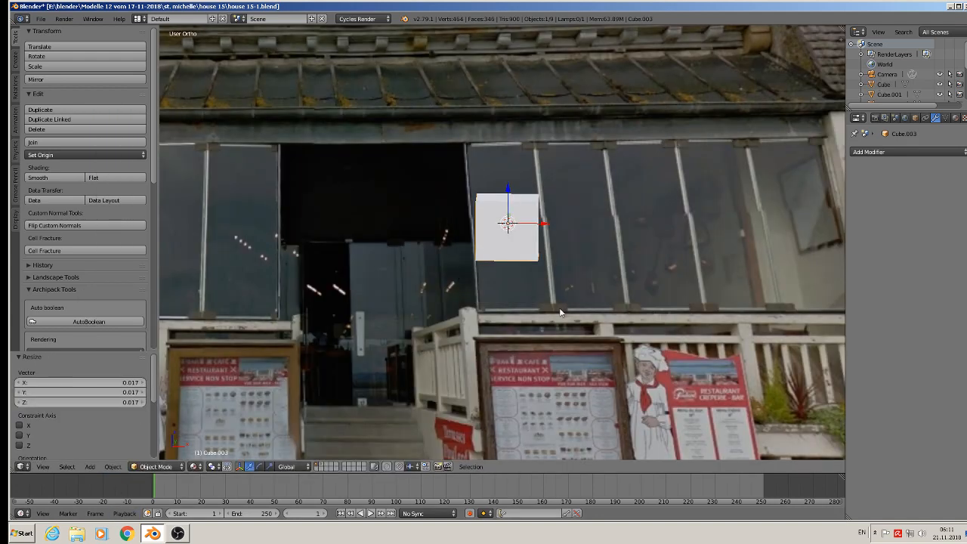
key("s")
key("y")
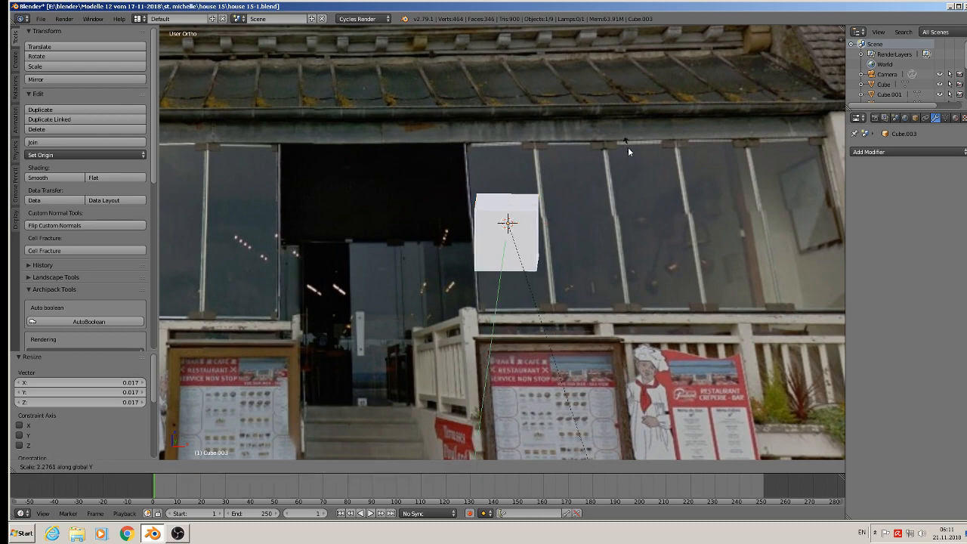
right_click(575, 231)
Move the small cube about -0.057 along Y so it stands in front of the reference photo
middle_click_drag(564, 223, 627, 230)
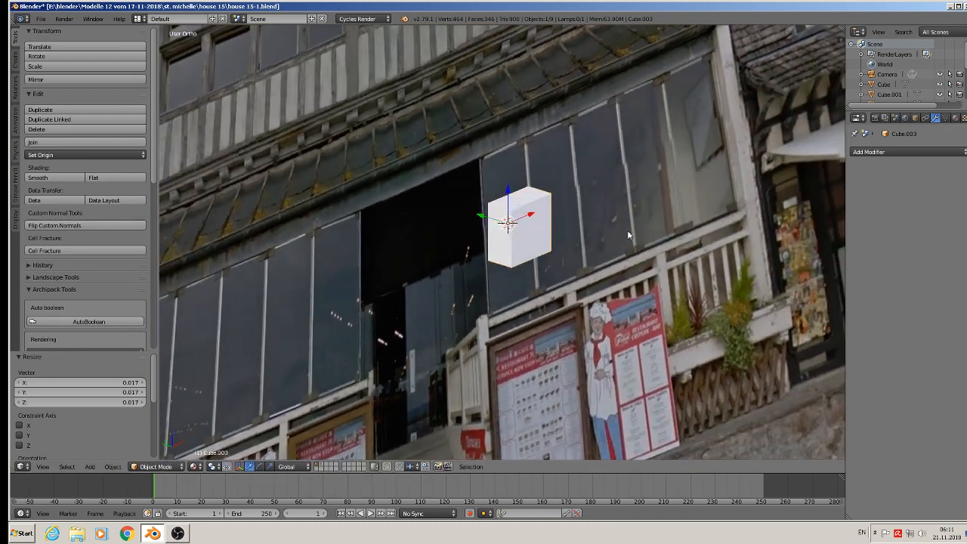
left_click_drag(476, 222, 575, 249)
middle_click_drag(575, 249, 536, 273)
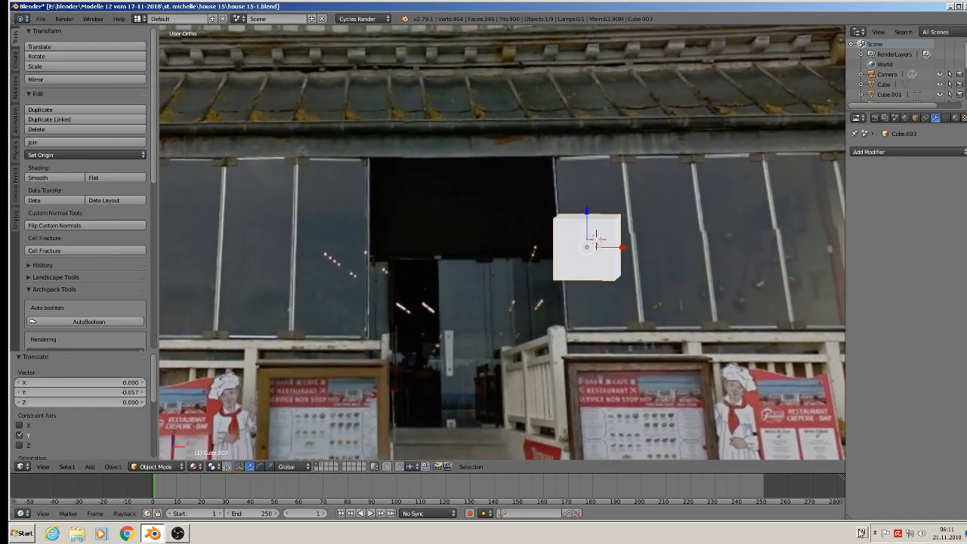
Size the cube to the glass pane: scale it 2.523 along Z, 1.245 overall, and 0.835 along Z
key("s")
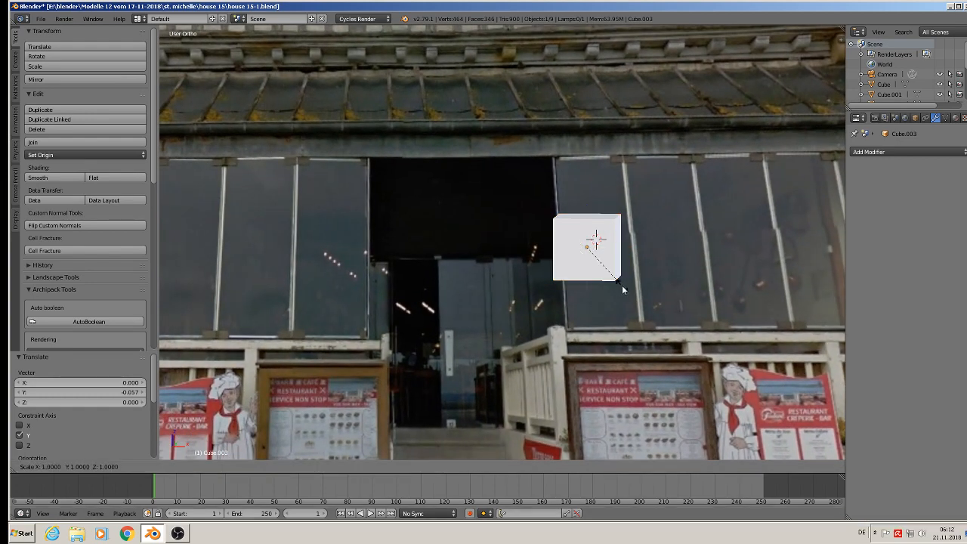
key("z")
left_click(662, 355)
key("s")
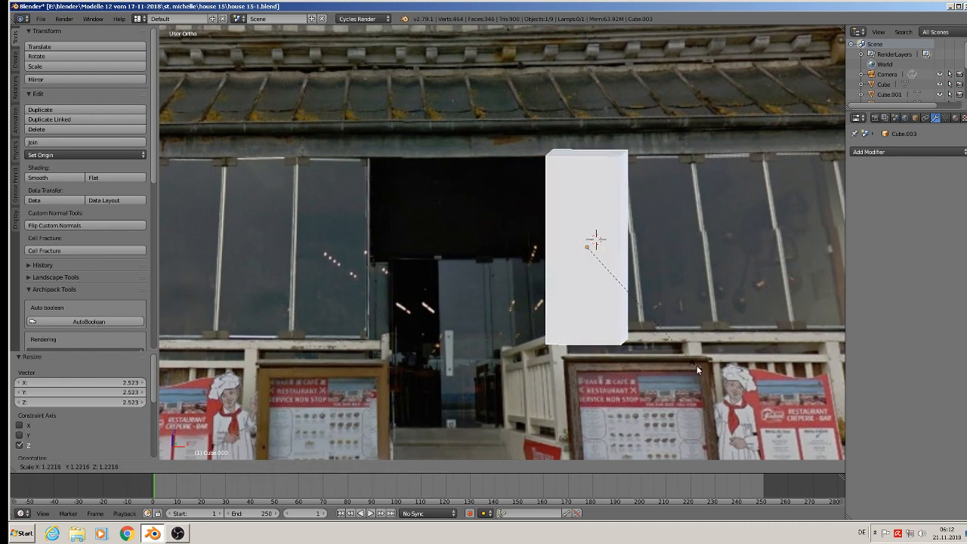
left_click(701, 365)
key("s")
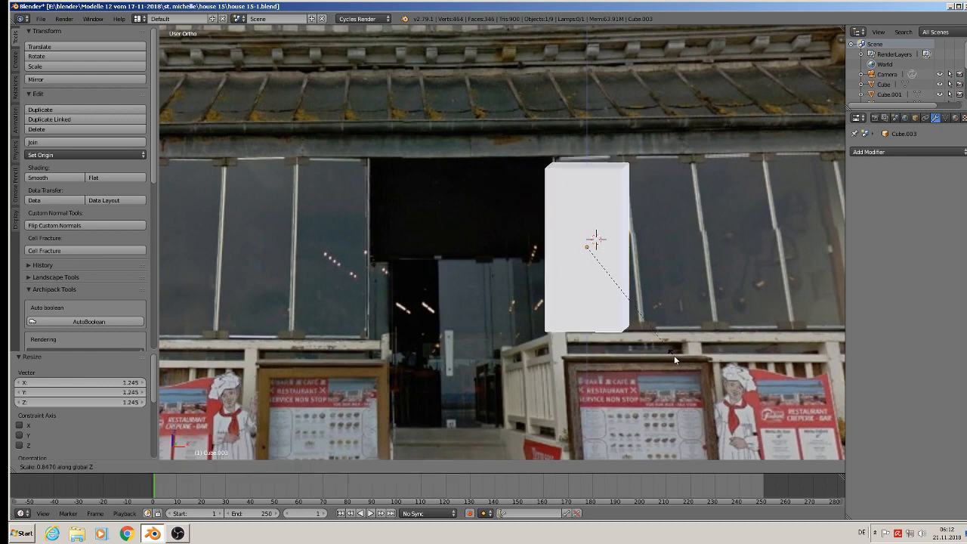
left_click(675, 355)
Flatten the block into a thin window panel by scaling it to 0.057 along Y
middle_click_drag(685, 356, 629, 303)
key("s")
key("y")
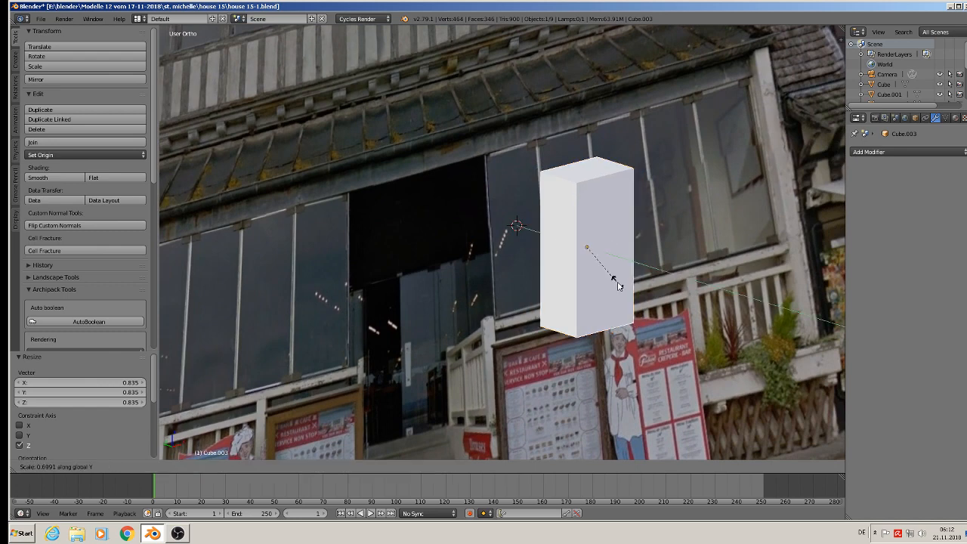
left_click(587, 250)
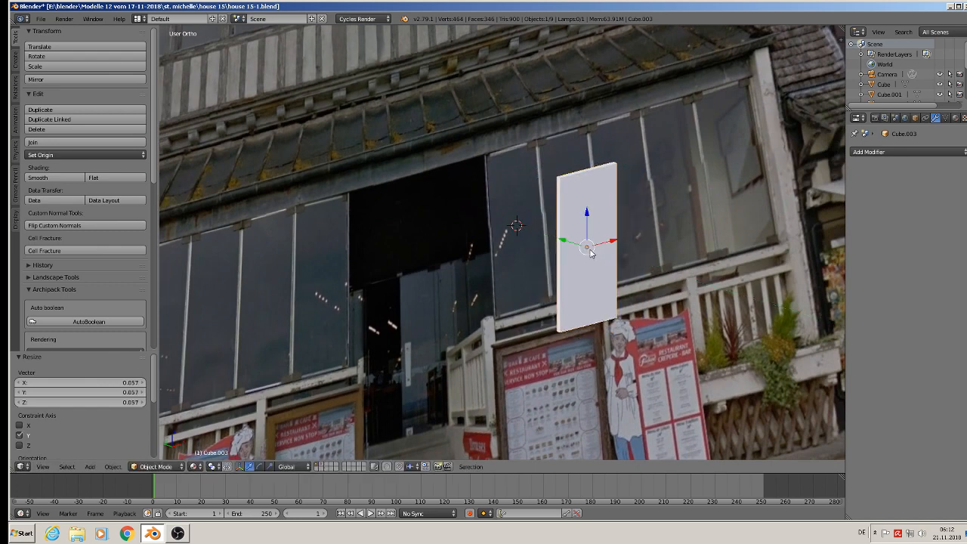
Move the whole panel mesh in Edit Mode away from its origin, over the right end of the railing in the photo
scroll(499, 177, "up", 2)
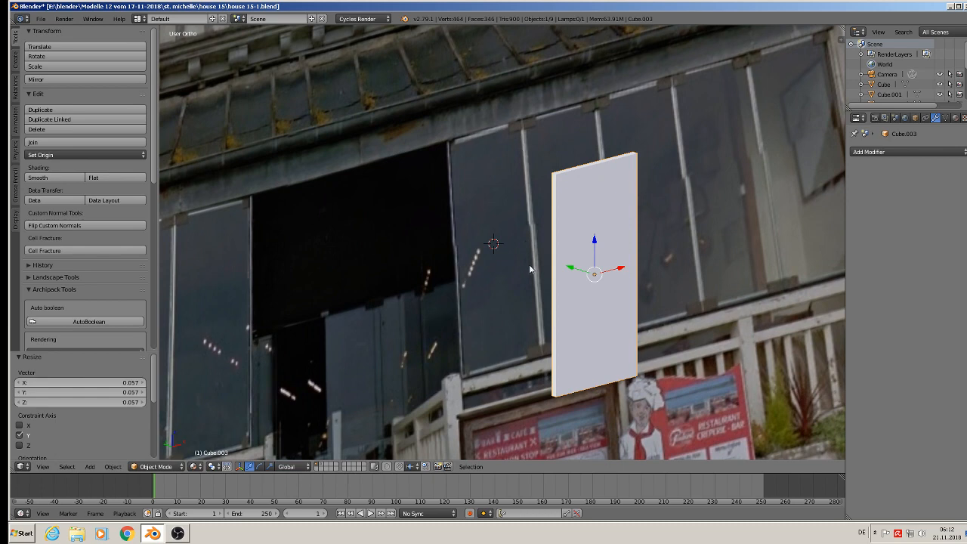
scroll(634, 187, "up", 2)
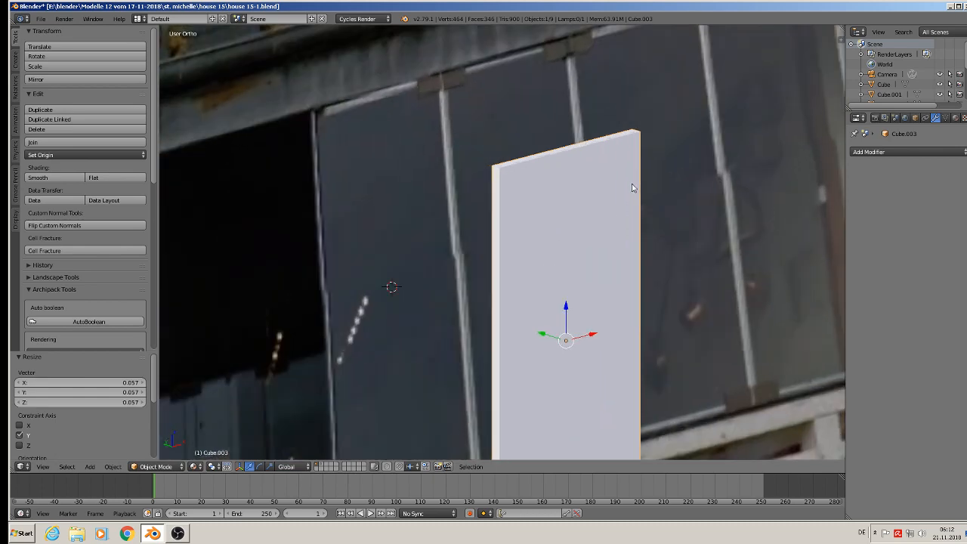
key("Tab")
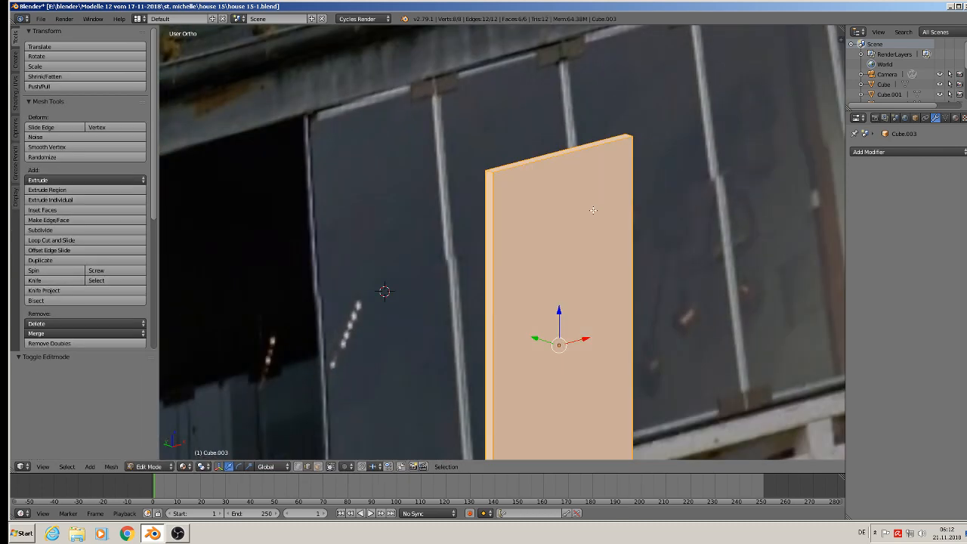
key("a")
key("a")
scroll(589, 211, "down", 4)
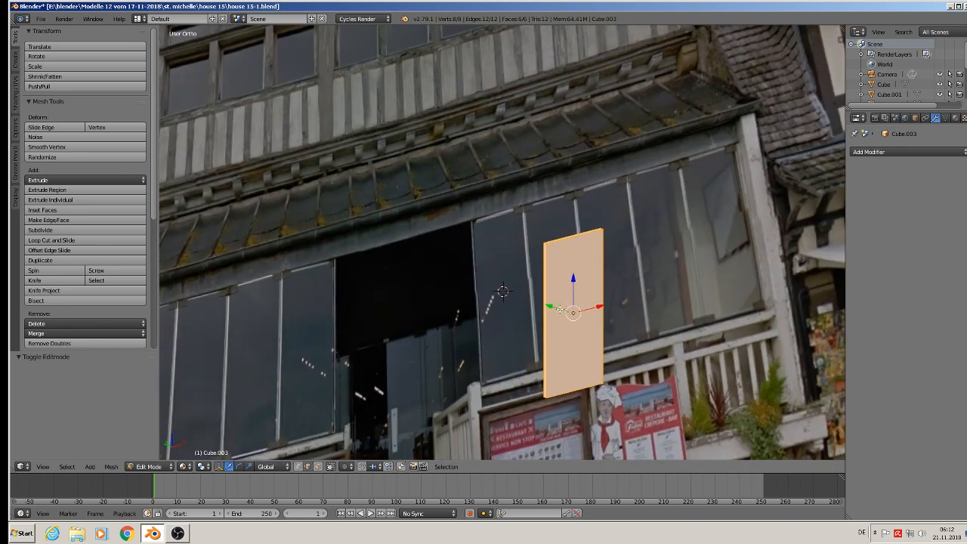
key("g")
left_click(705, 374)
key("Tab")
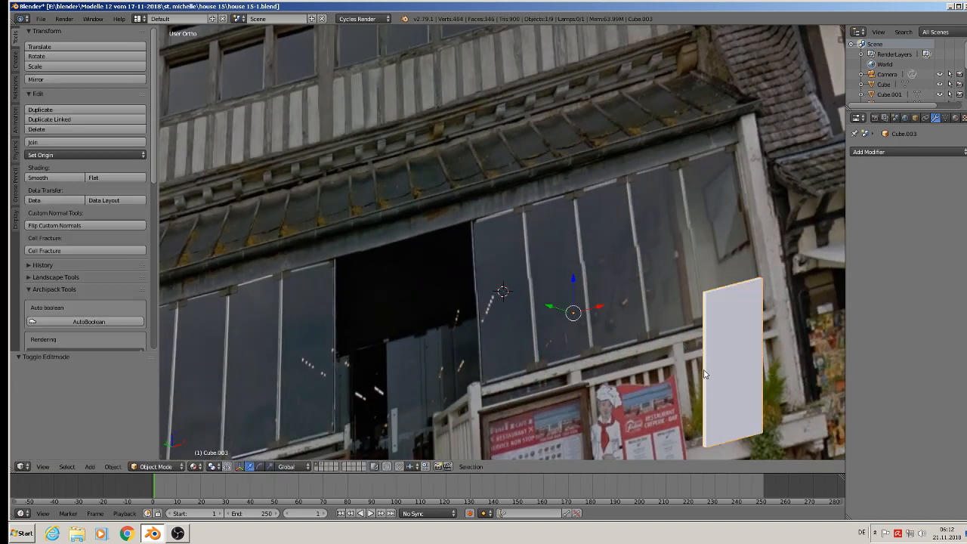
Extrude the panel's front and back faces together and scale them to 0.941 to form a border around the pane
middle_click_drag(738, 357, 575, 227, "shift")
scroll(576, 224, "up", 3)
key("Tab")
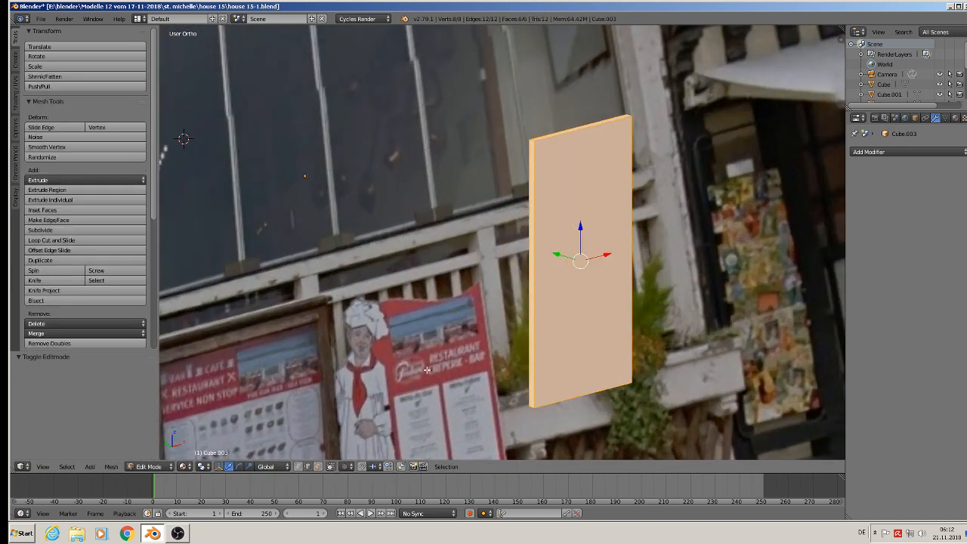
left_click(318, 466)
right_click(583, 269)
middle_click_drag(583, 269, 629, 335)
right_click(576, 265, "shift")
key("e")
key("s")
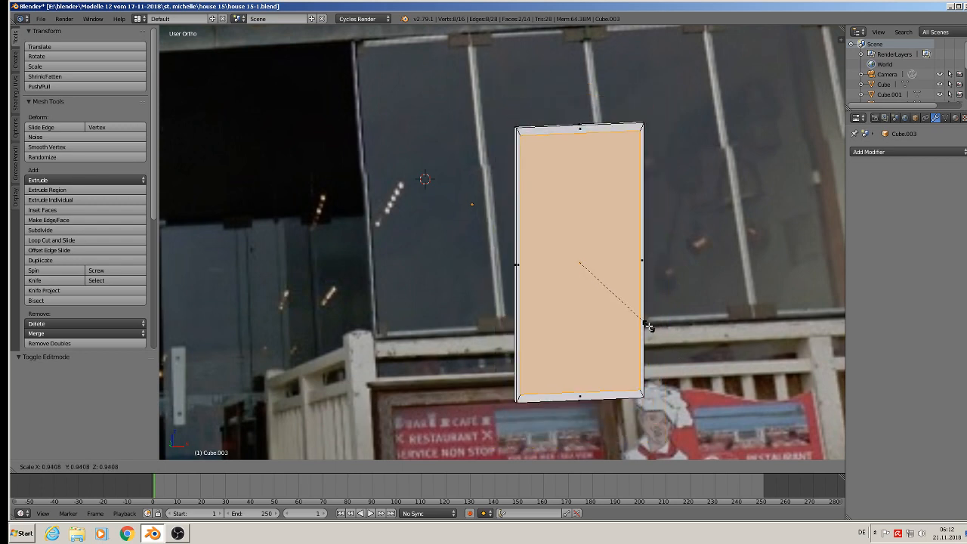
left_click(649, 326)
Scale the extruded front and back faces by 1.034 along Z to narrow the upper and lower borders
key("s")
key("z")
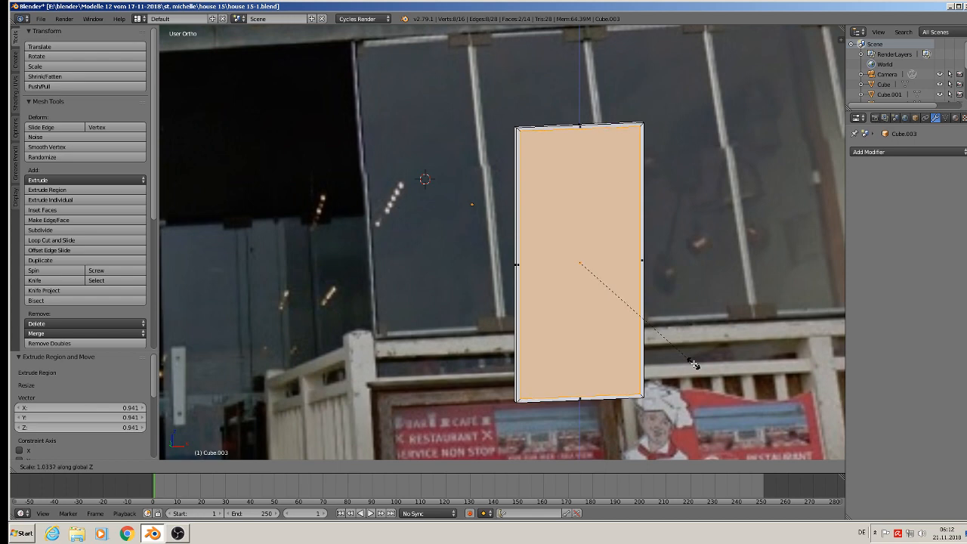
left_click(692, 362)
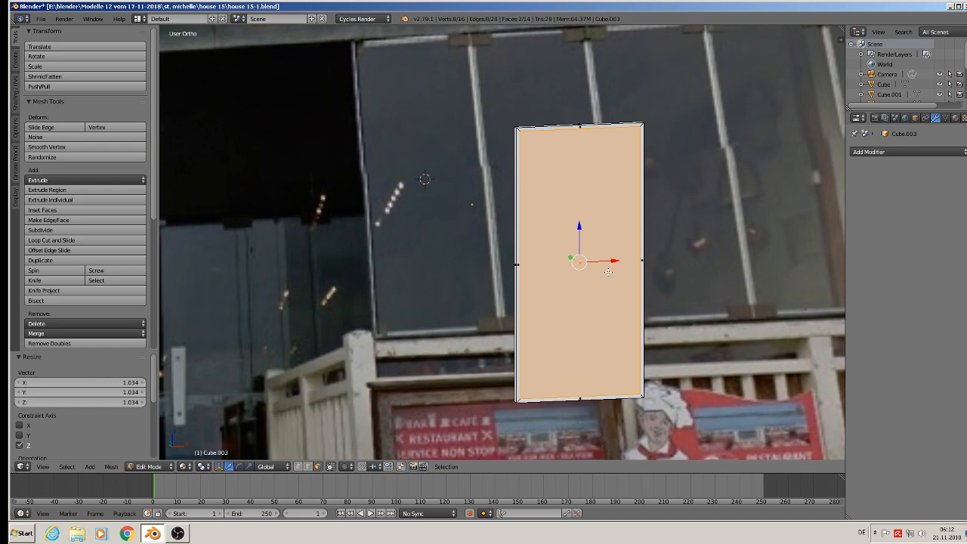
Extrude the panel's front and back faces in place and scale them to 0.353 along Y to recess the pane within its frame
middle_click_drag(608, 272, 658, 301)
scroll(613, 282, "up", 2)
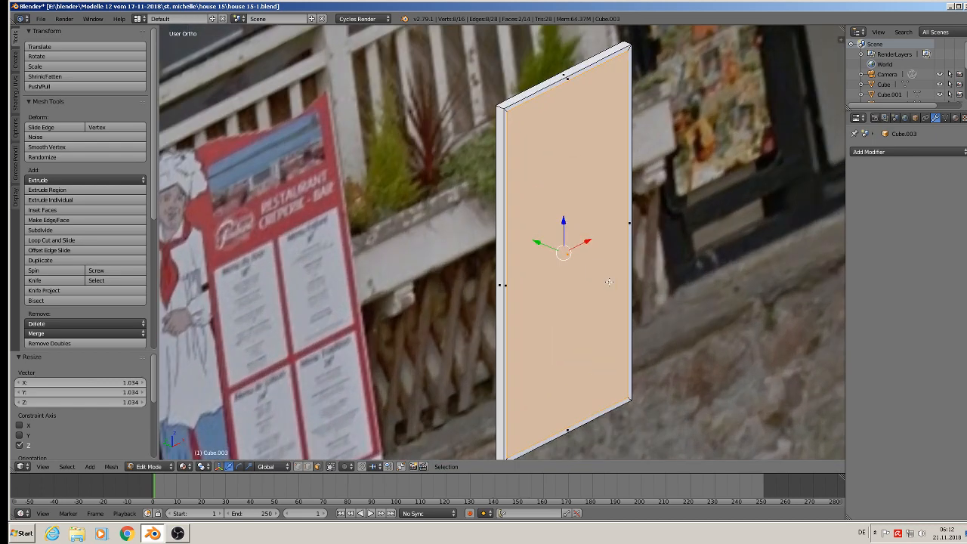
key("e")
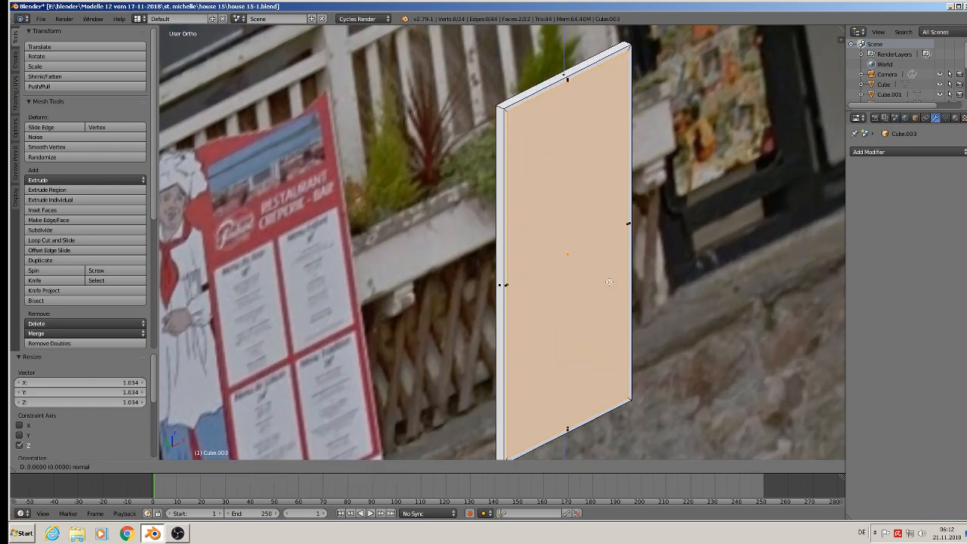
right_click(609, 282)
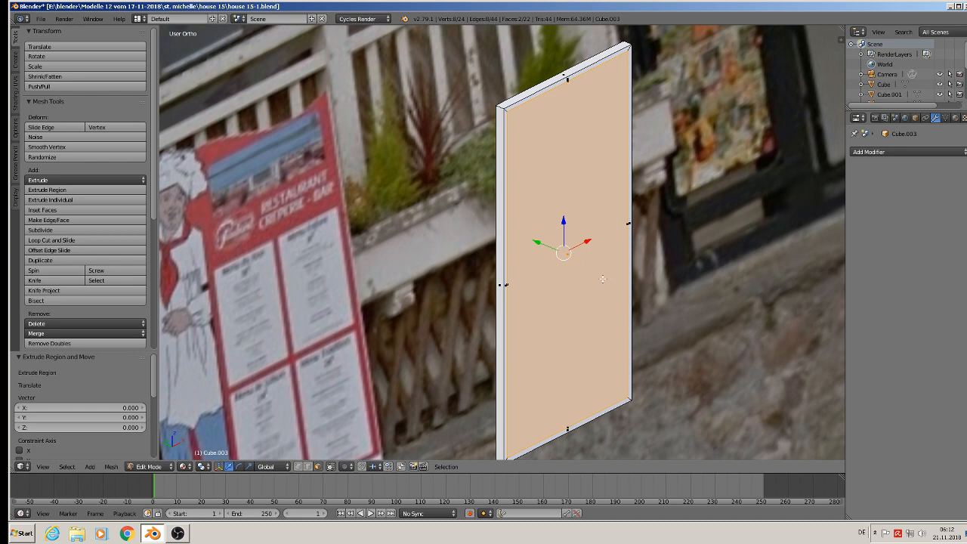
key("s")
key("y")
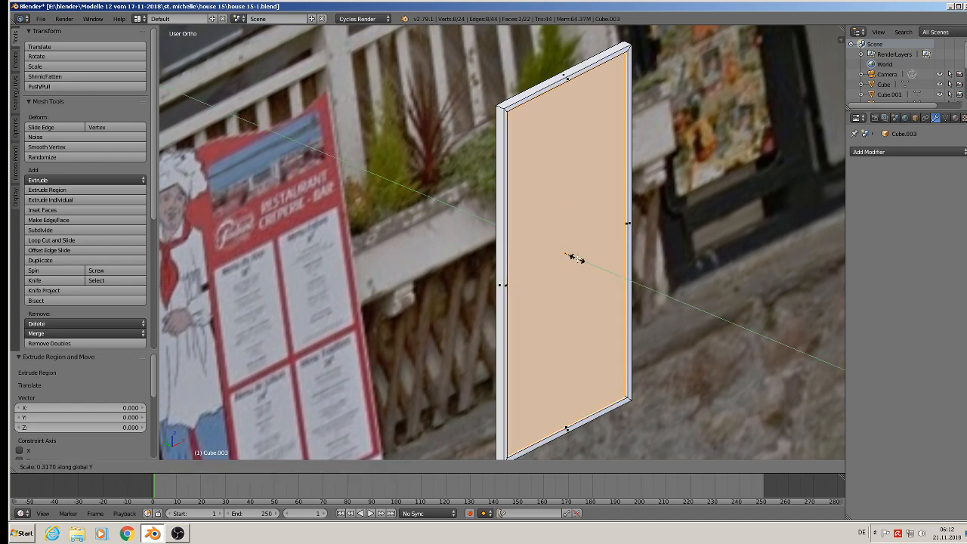
left_click(580, 258)
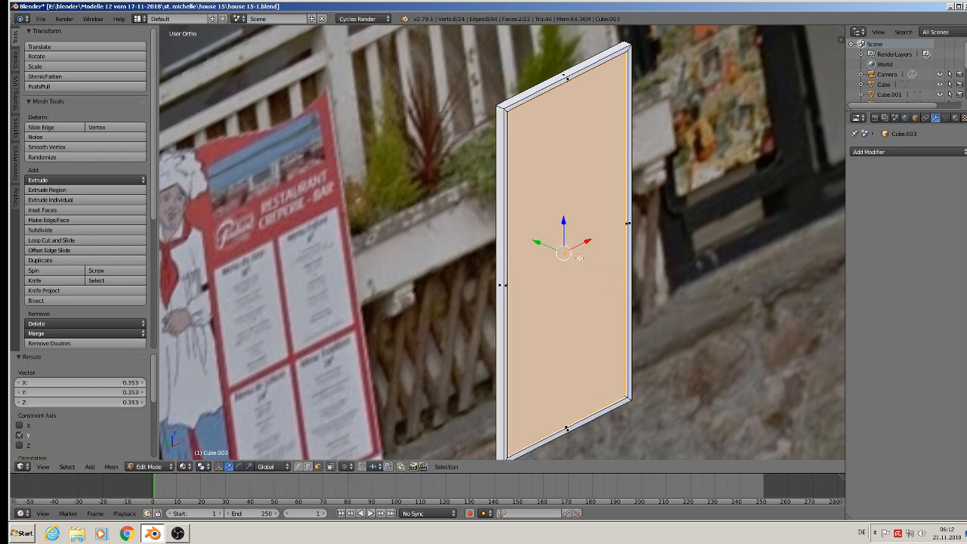
scroll(592, 269, "down", 1)
key("Tab")
middle_click_drag(593, 274, 547, 262)
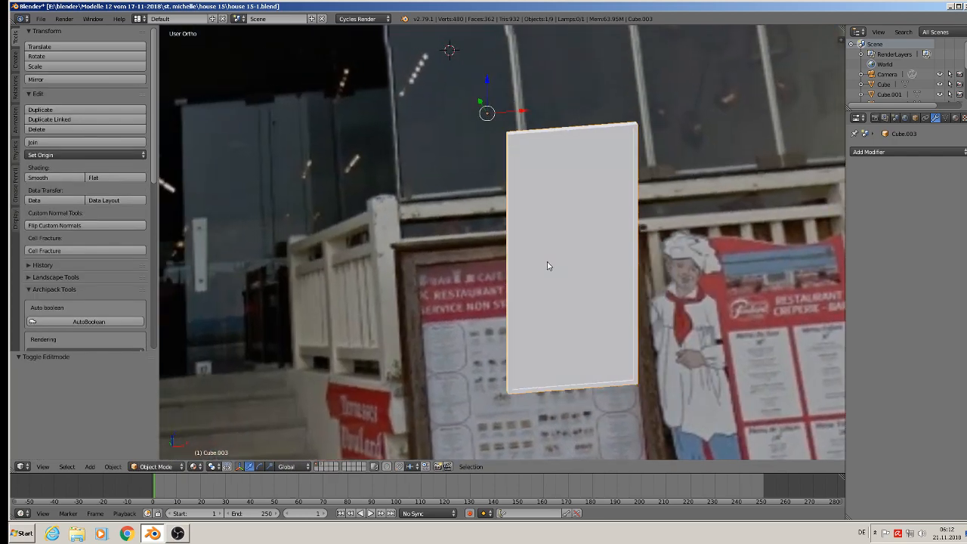
Add a cube at the window panel's upper right corner in front view and scale it to 0.01
scroll(566, 177, "down", 3)
middle_click_drag(607, 148, 705, 212, "shift")
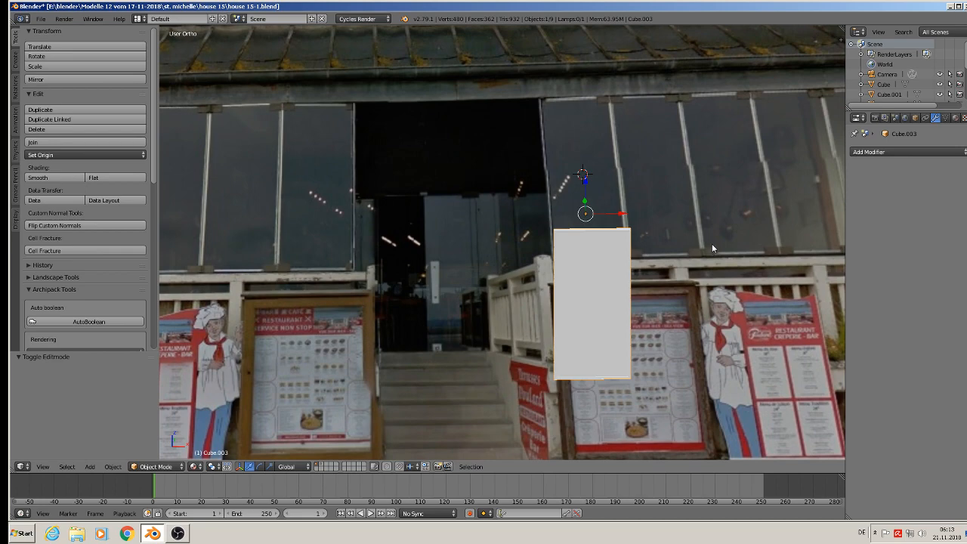
key("KP_1")
scroll(680, 258, "up", 4)
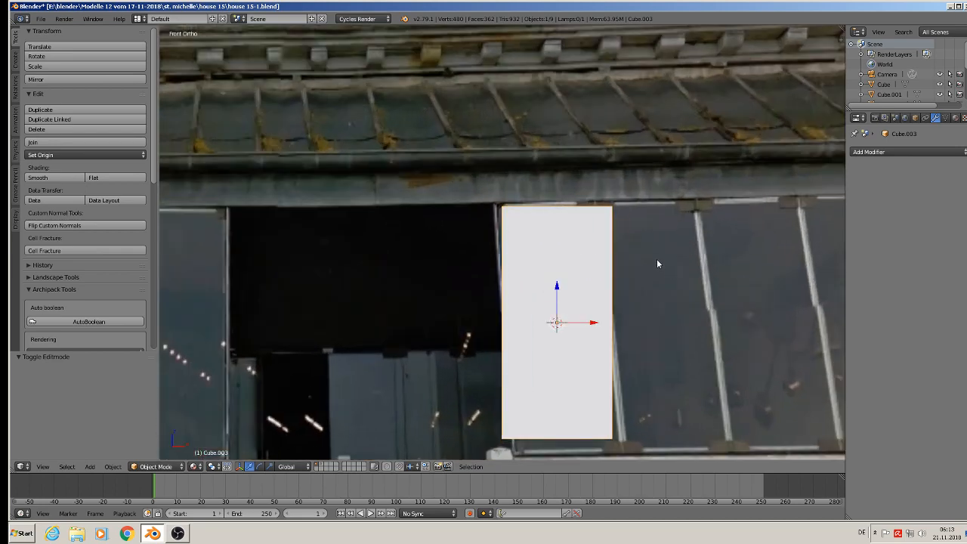
middle_click_drag(657, 264, 544, 258, "shift")
scroll(530, 250, "up", 2)
scroll(530, 250, "down", 2)
scroll(530, 206, "down", 1)
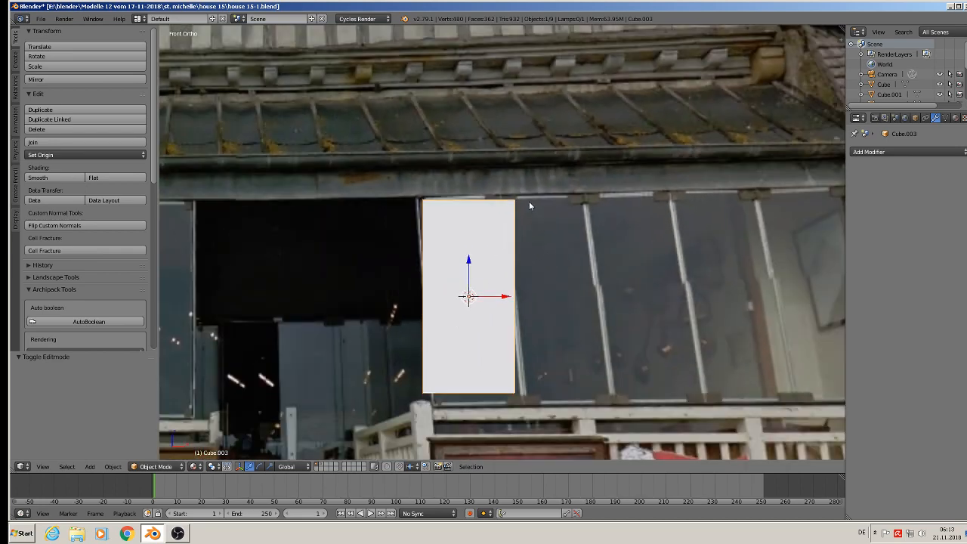
scroll(530, 205, "up", 1)
scroll(512, 259, "up", 2)
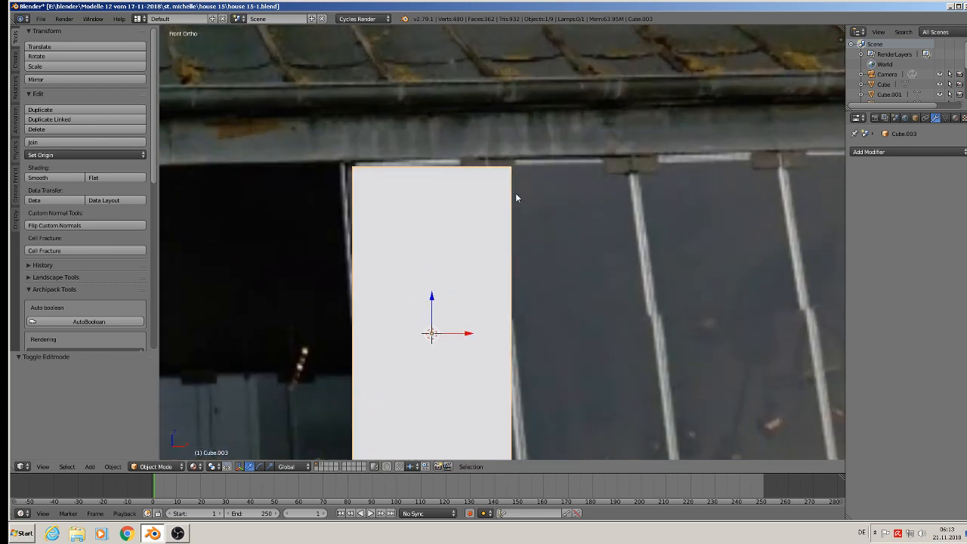
left_click(499, 180)
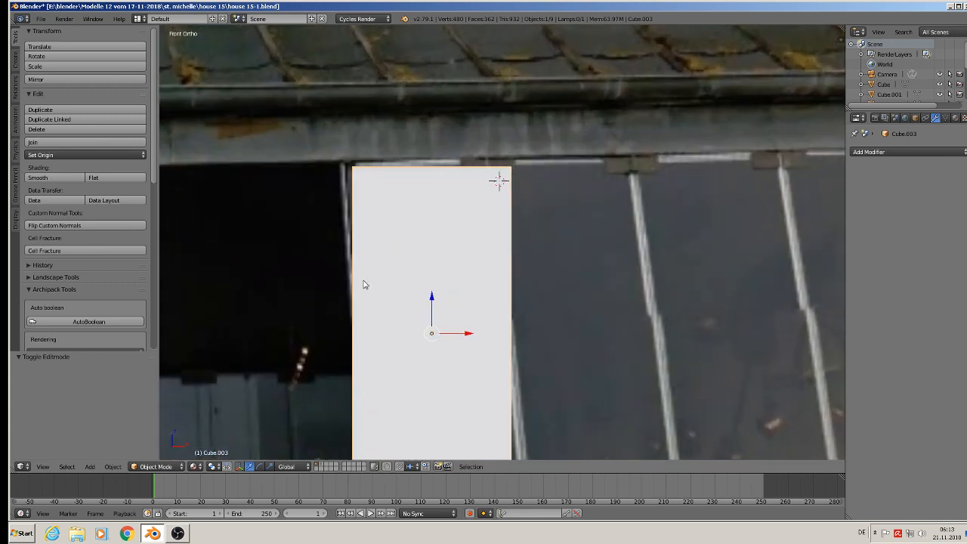
left_click(91, 467)
mouse_move(102, 455)
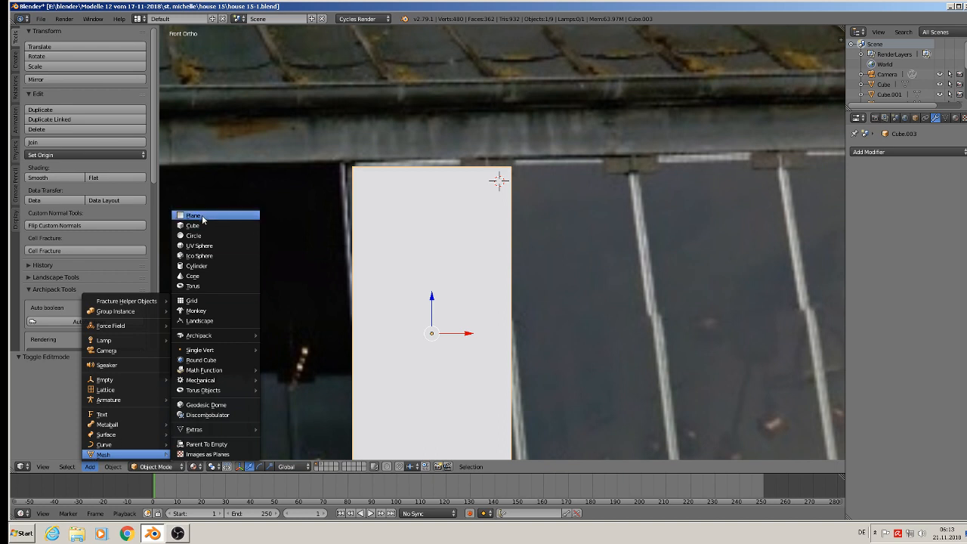
left_click(202, 226)
type("s")
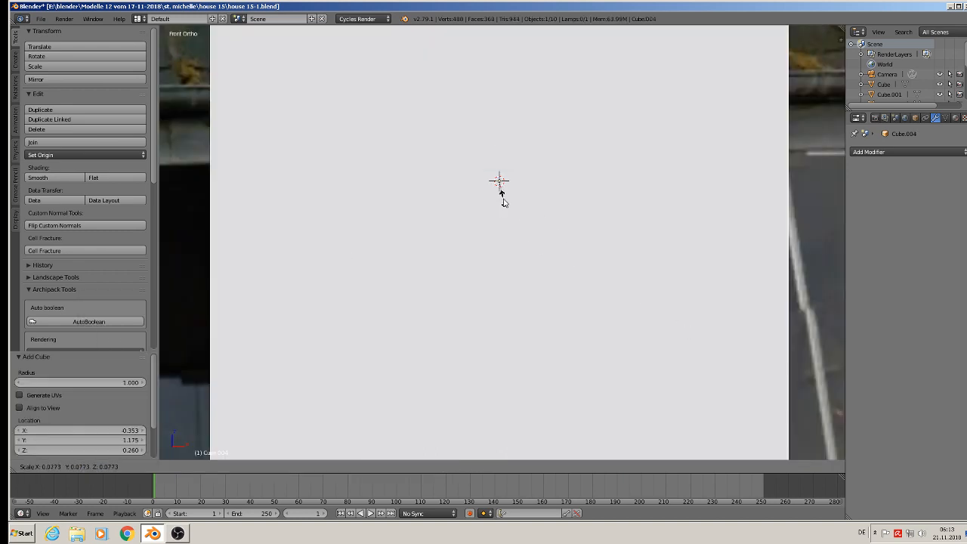
type("0.01")
key("Return")
Shrink the small cube slightly and stretch it by 2.957 along X into a flat clip like those in the photo
key("s")
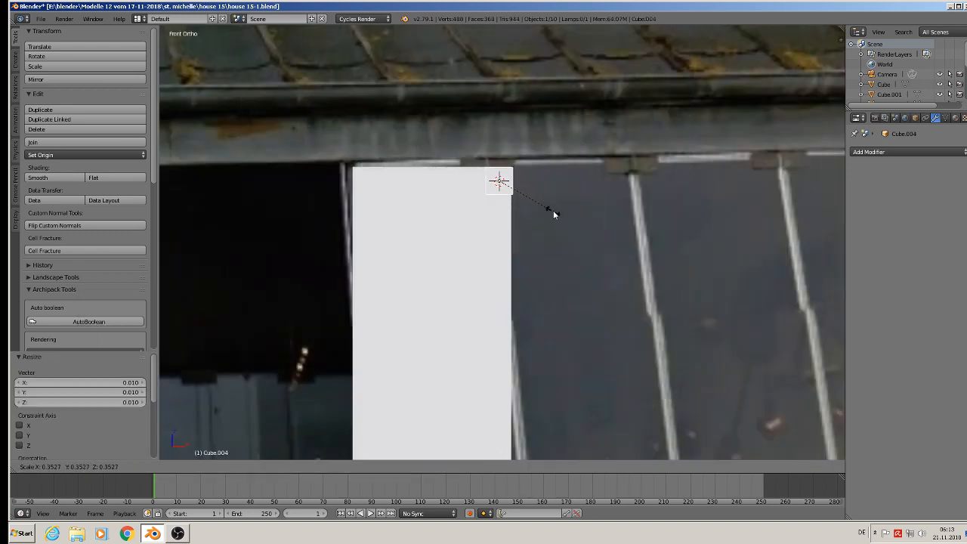
left_click(550, 209)
key("s")
left_click(538, 207)
key("s")
key("x")
left_click(631, 228)
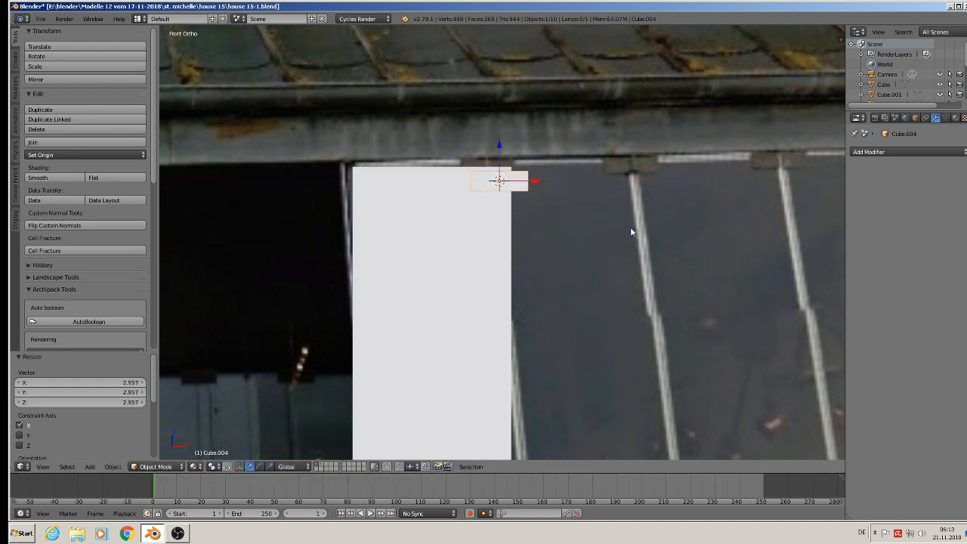
Move the clip 0.005 along X so it straddles the panel's right edge, and raise it 0.000809 along Z
key("g")
key("x")
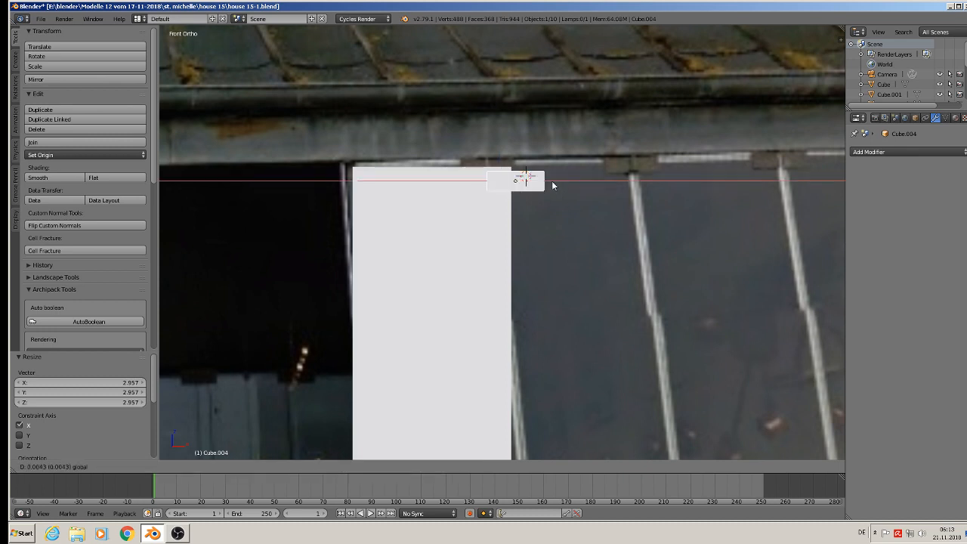
left_click(550, 186)
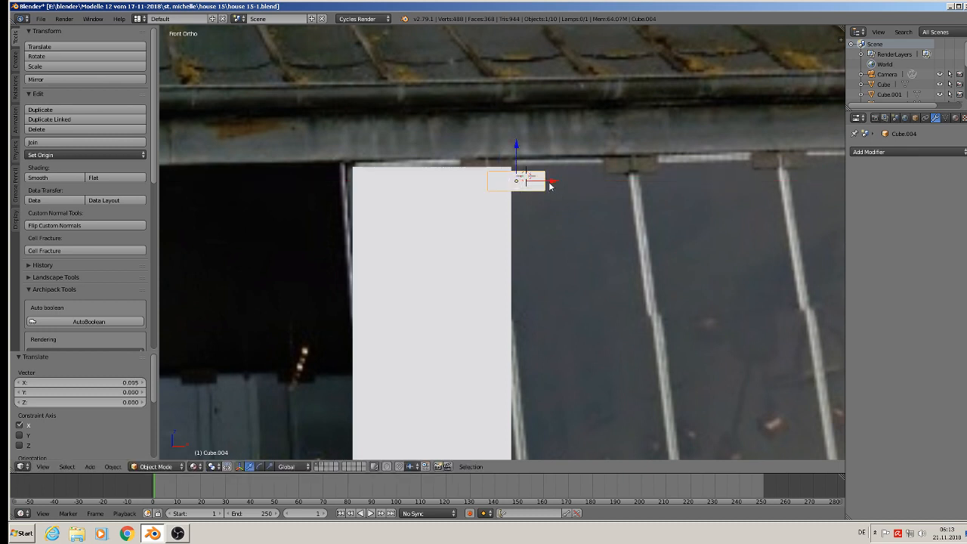
left_click(517, 146)
left_click_drag(517, 146, 514, 144)
Flatten the clip to 0.064 along Y and move it -0.001 along Y towards the panel's front
middle_click_drag(514, 143, 579, 236)
key("s")
key("y")
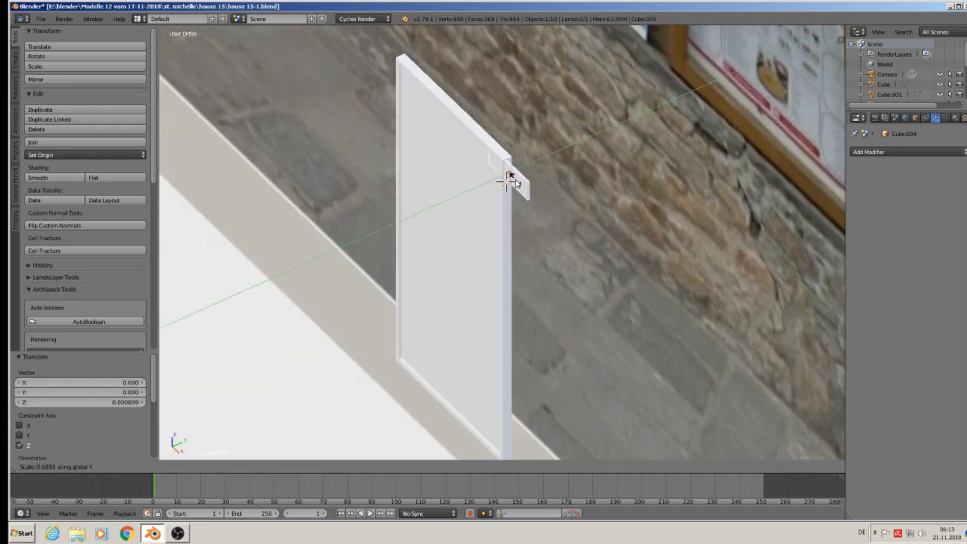
left_click(507, 178)
key("g")
key("y")
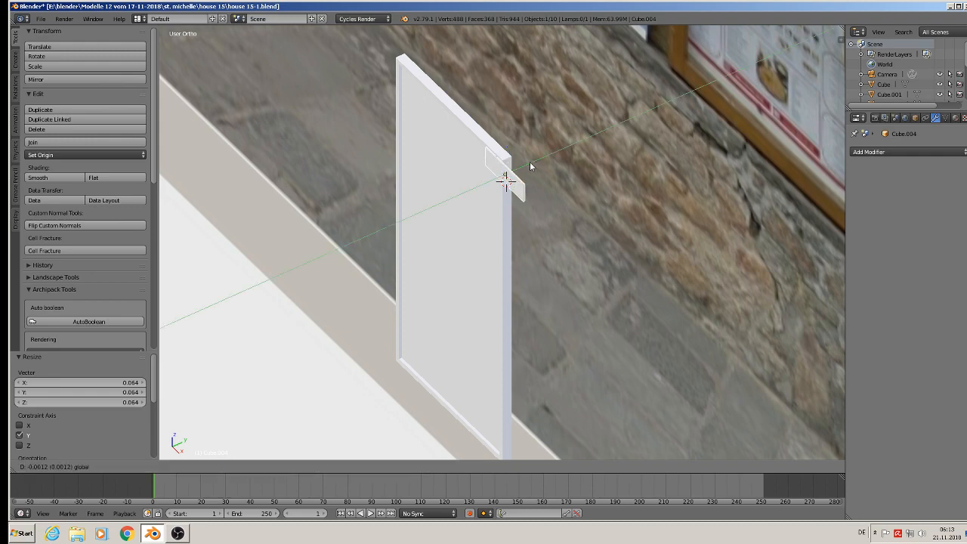
left_click(530, 162)
Cut two vertical edge loops into the clip in Edit Mode and scale them to 0.184 along X to form a narrow middle strip
middle_click_drag(530, 162, 524, 319)
scroll(489, 284, "up", 3)
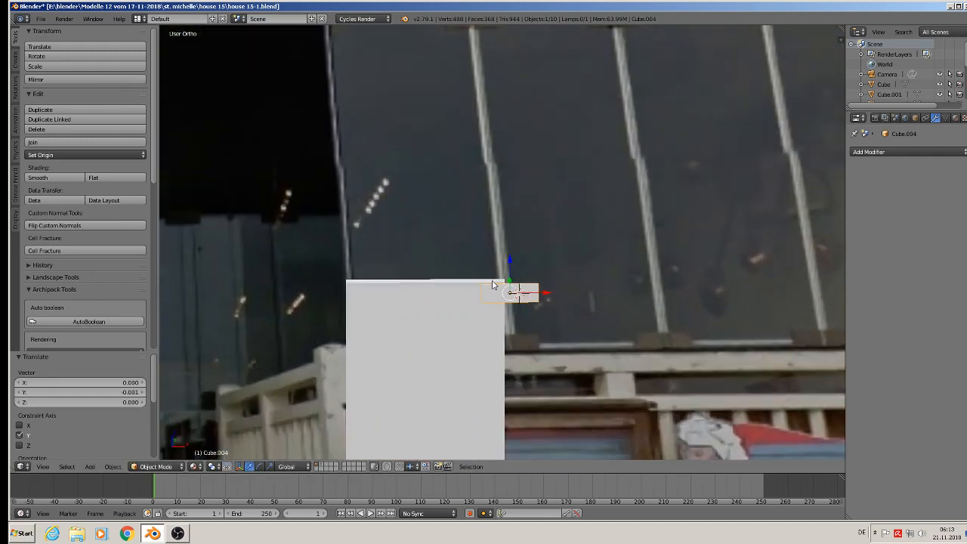
scroll(493, 284, "down", 3)
scroll(500, 278, "up", 10)
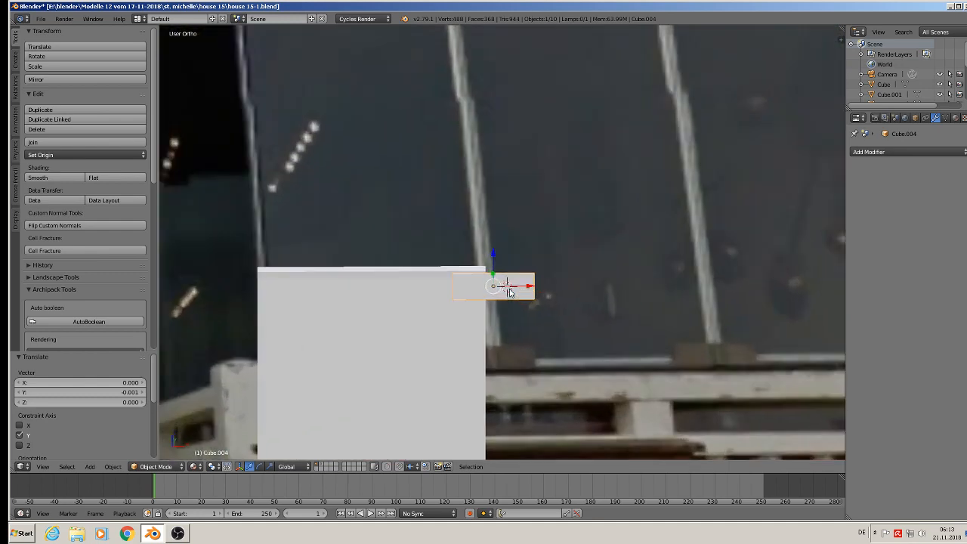
key("Tab")
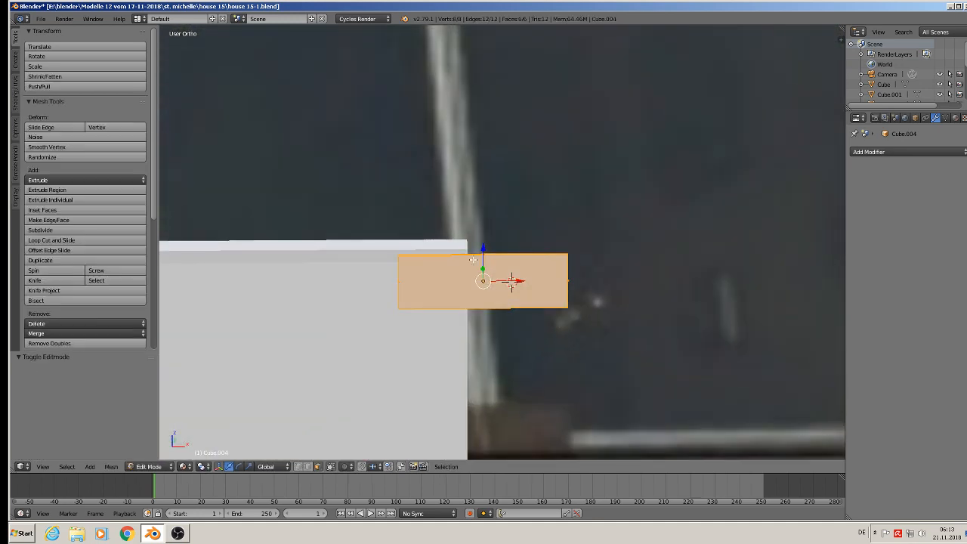
key("ctrl+r")
scroll(473, 260, "up", 1)
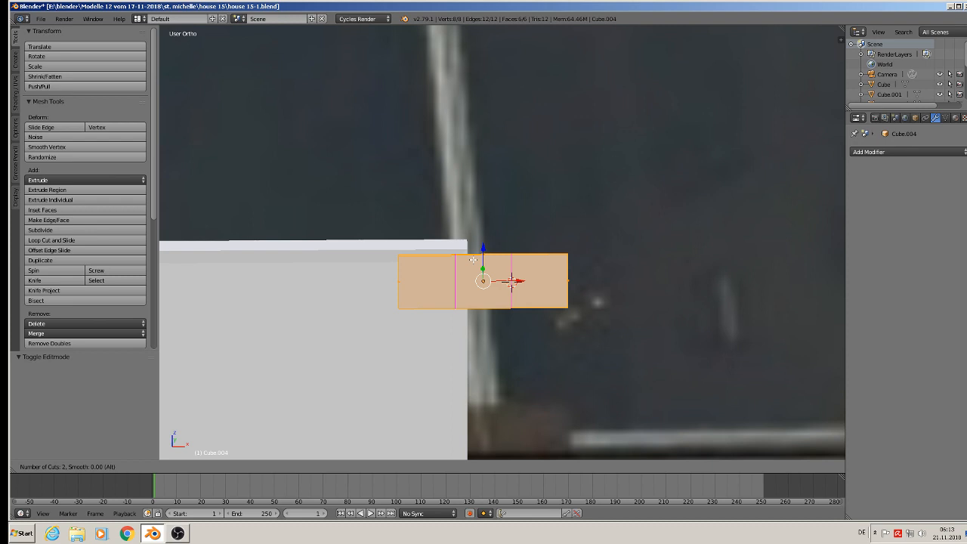
left_click(473, 260)
right_click(473, 260)
key("s")
key("x")
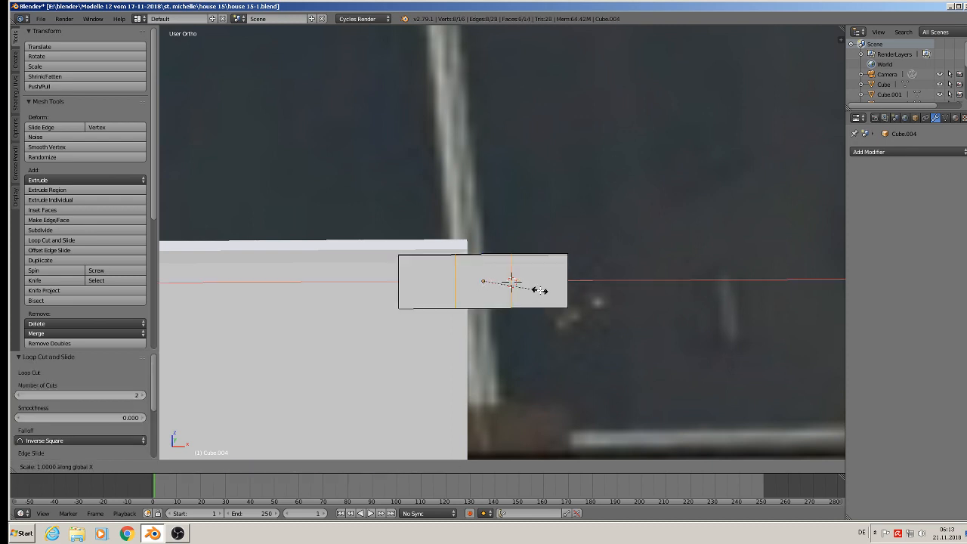
left_click(495, 277)
Extrude the front face of the clip's narrow middle strip a short distance along Y, then return to Object Mode
left_click(316, 468)
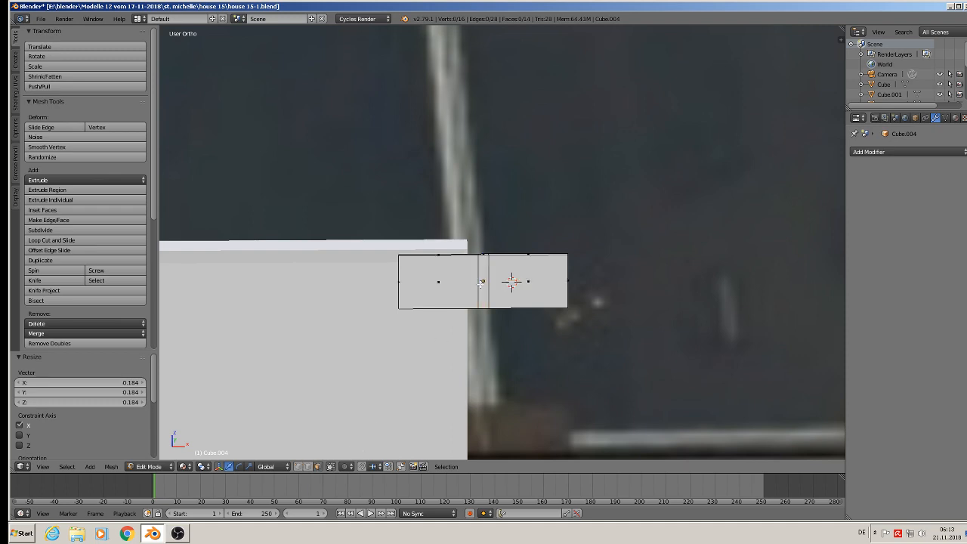
right_click(483, 282)
middle_click_drag(482, 316, 415, 336)
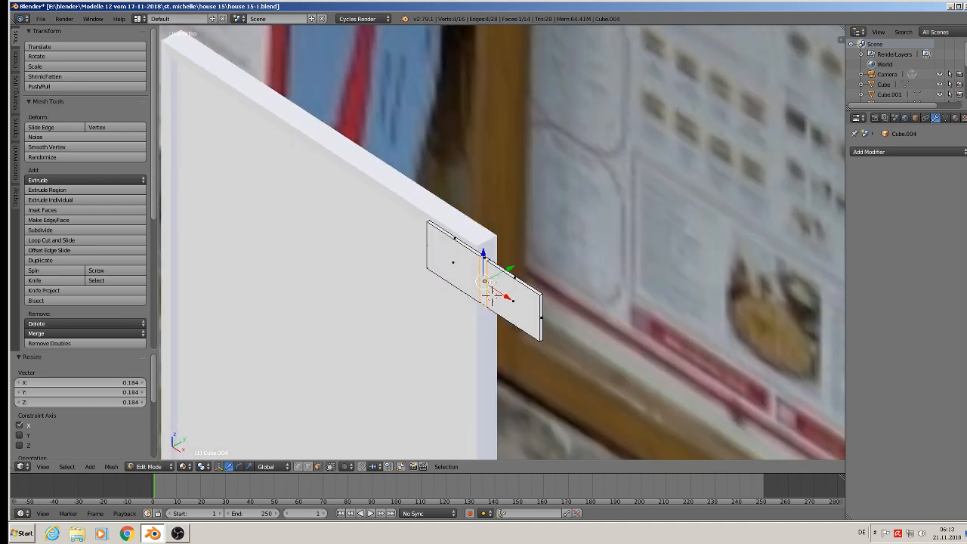
key("e")
right_click(488, 291)
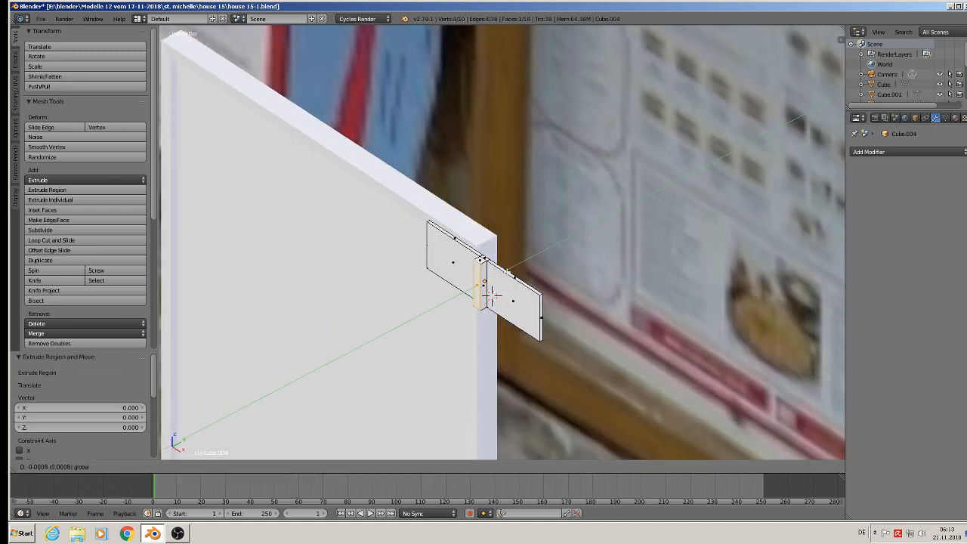
key("Tab")
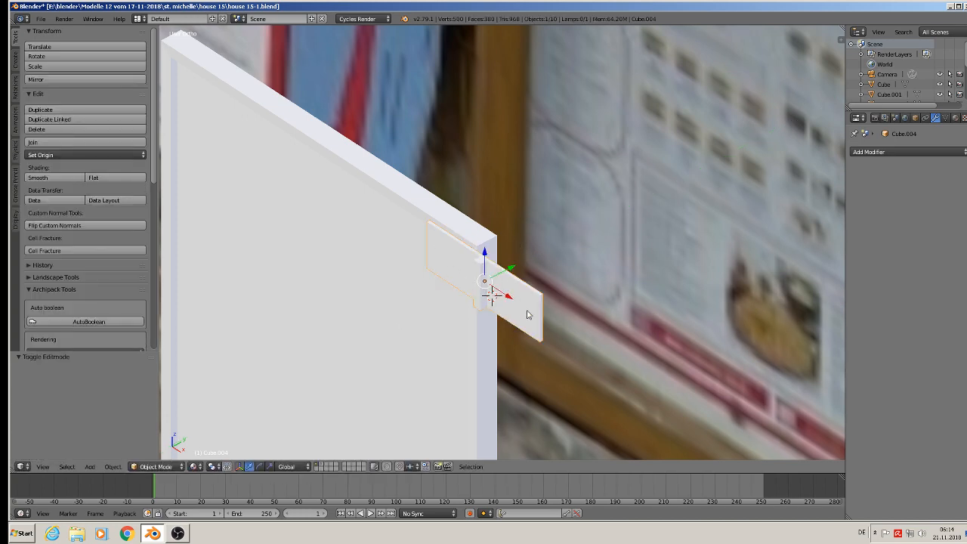
Add an Array modifier to the window panel with a count of 5 and a relative X offset of 1.1
middle_click_drag(486, 296, 572, 276)
scroll(560, 320, "down", 8)
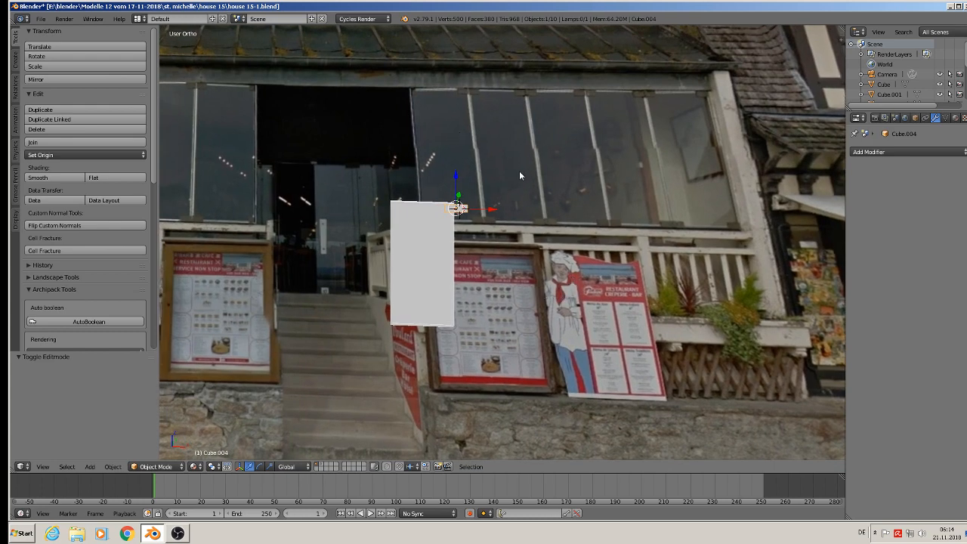
right_click(428, 243)
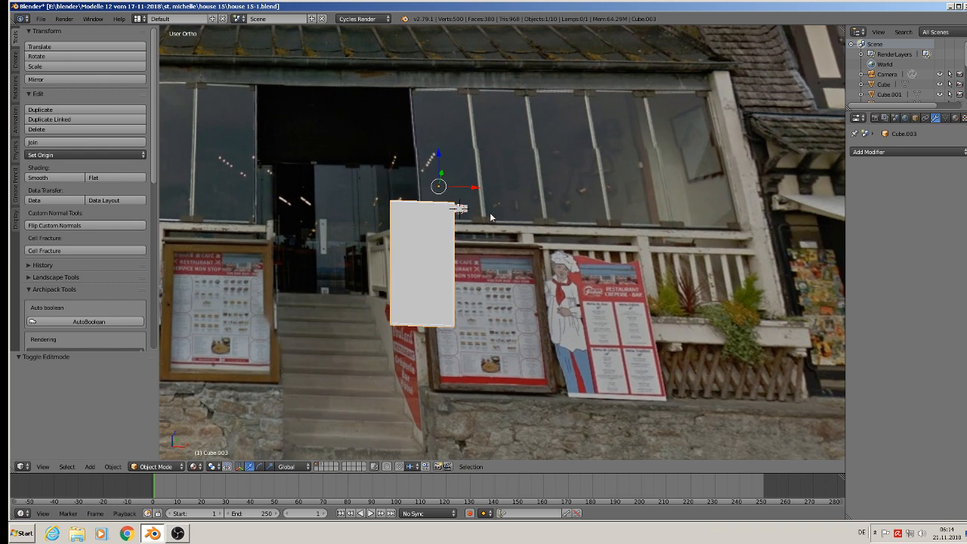
left_click(922, 154)
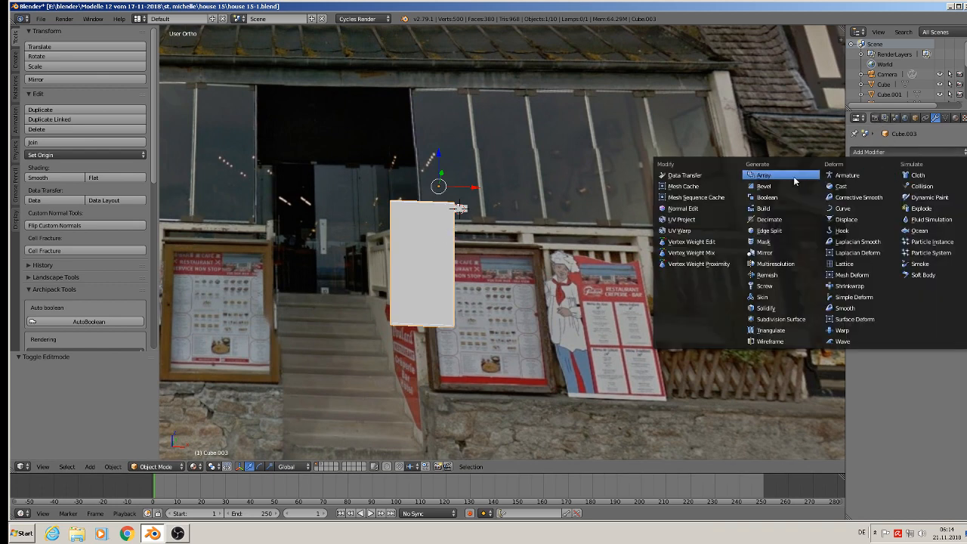
left_click(764, 175)
left_click(912, 222)
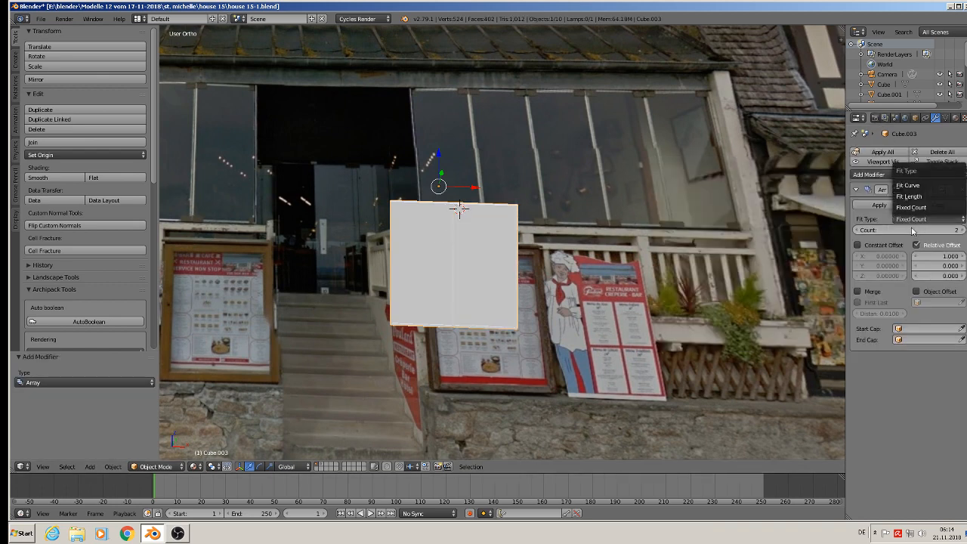
left_click(911, 228)
left_click(901, 230)
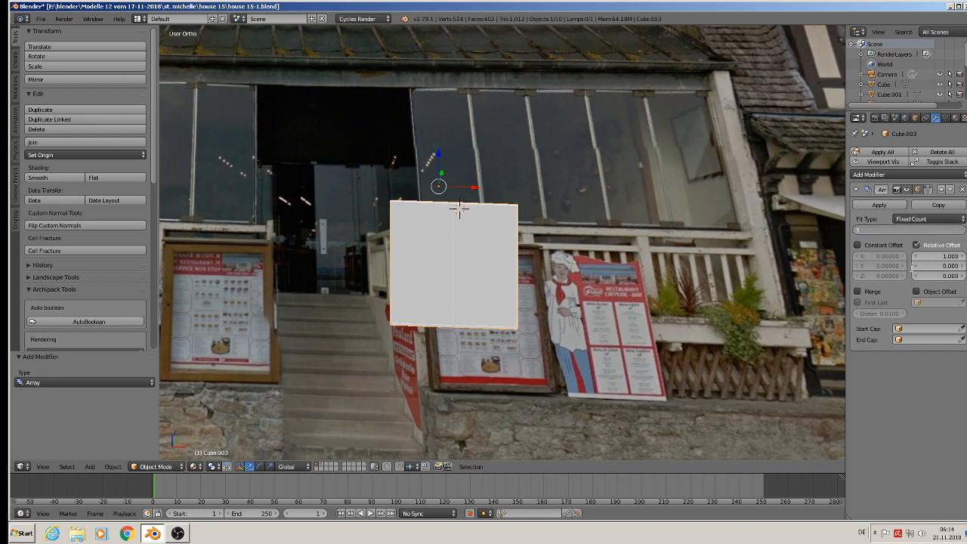
type("5")
key("Return")
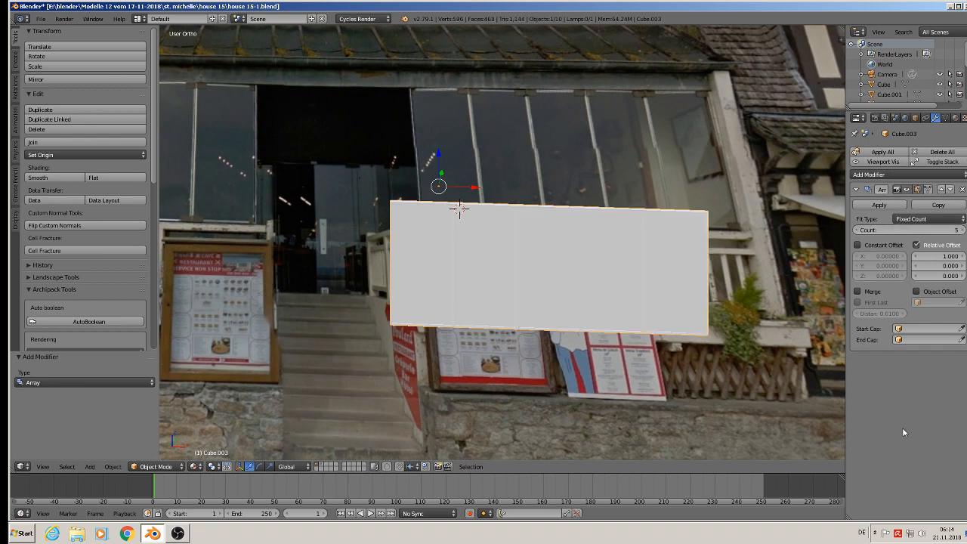
left_click(963, 259)
scroll(709, 277, "up", 2)
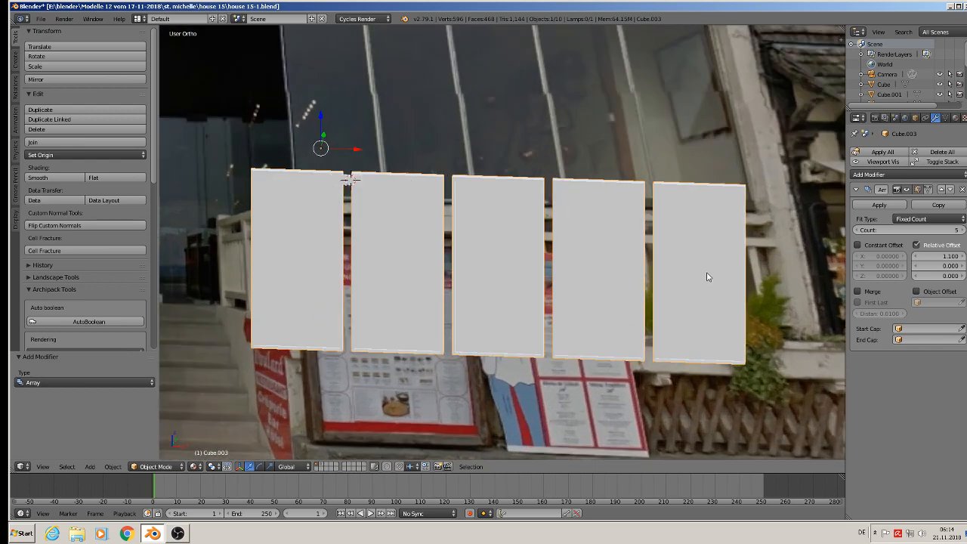
Try a relative X offset of 1.05 for the window panel's Array modifier
scroll(709, 277, "down", 1)
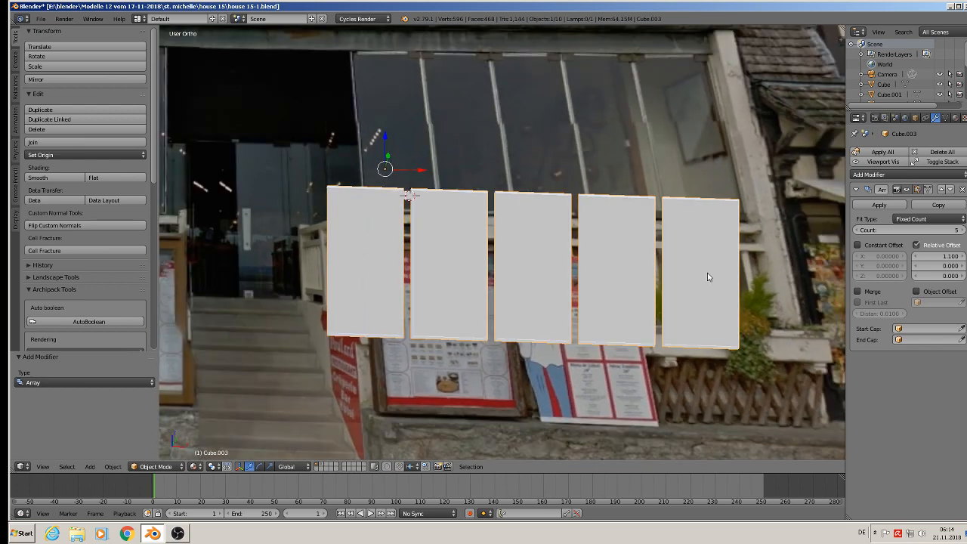
left_click(946, 257)
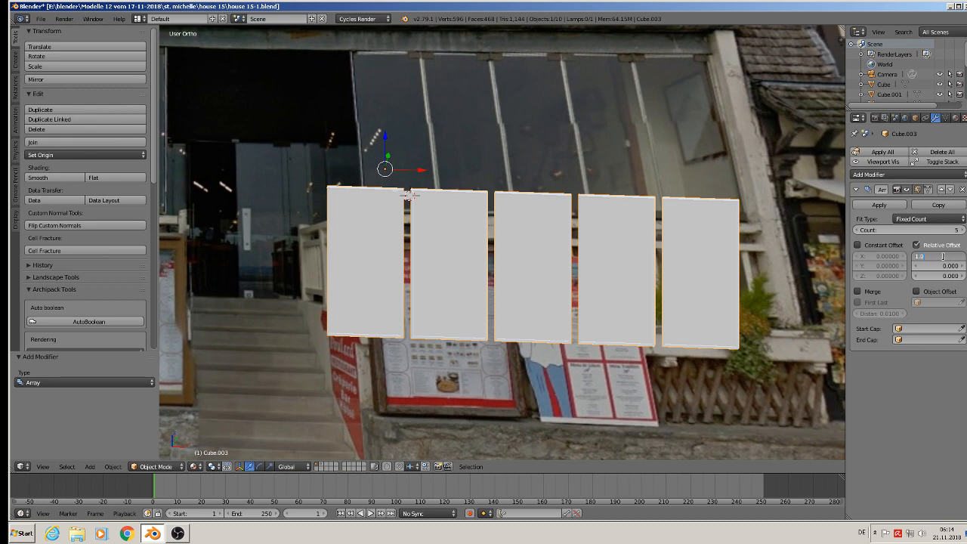
type("1.05")
key("Return")
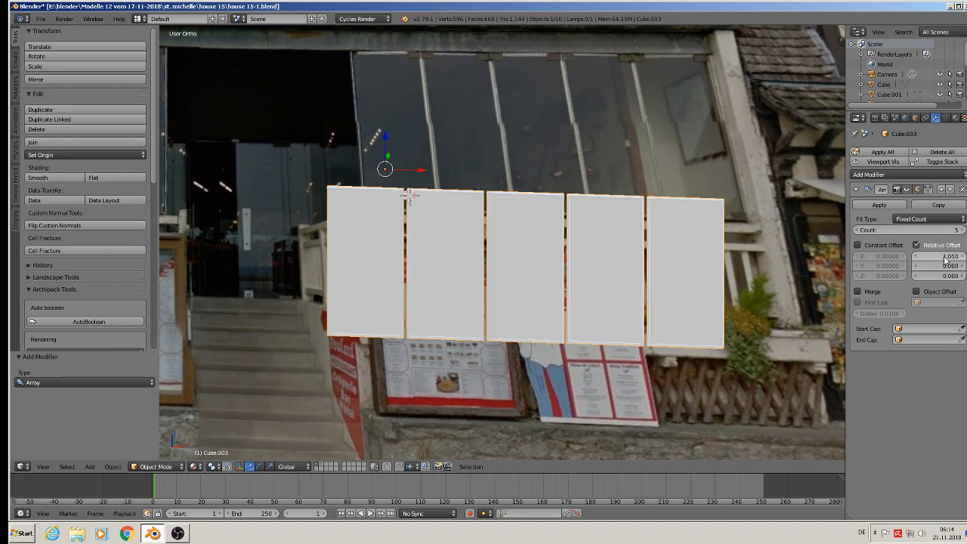
Set the panel array's relative X offset to 1.02 and apply the Array modifier
left_click(944, 257)
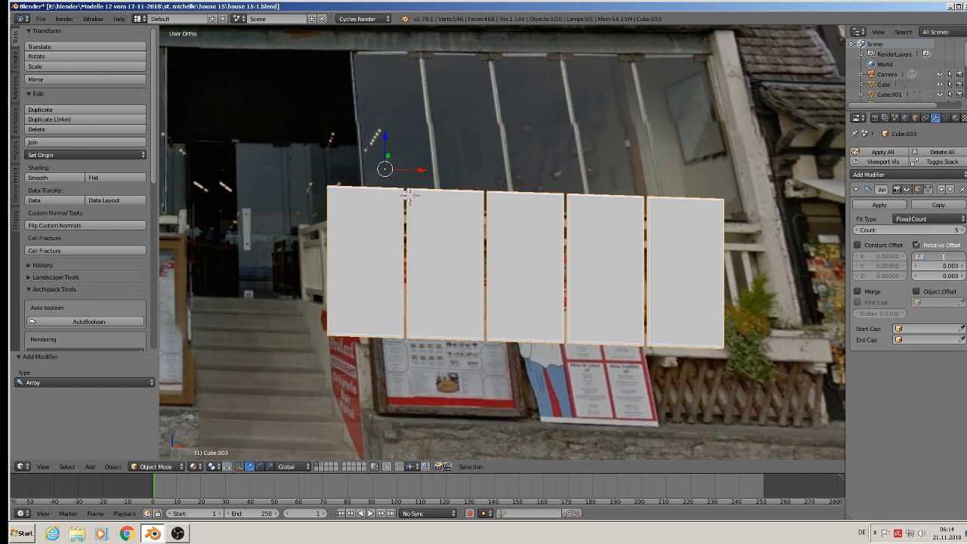
type("1.02")
key("Return")
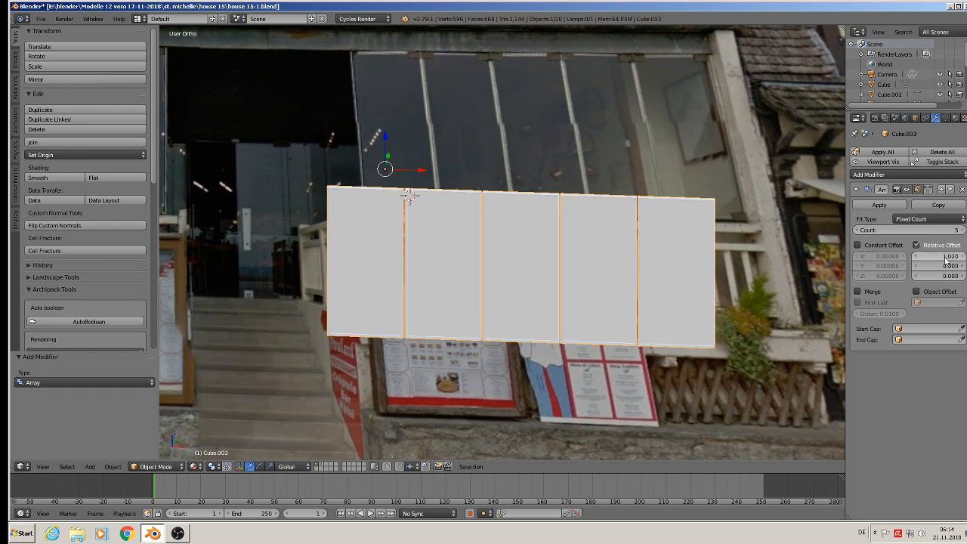
middle_click_drag(601, 291, 611, 272)
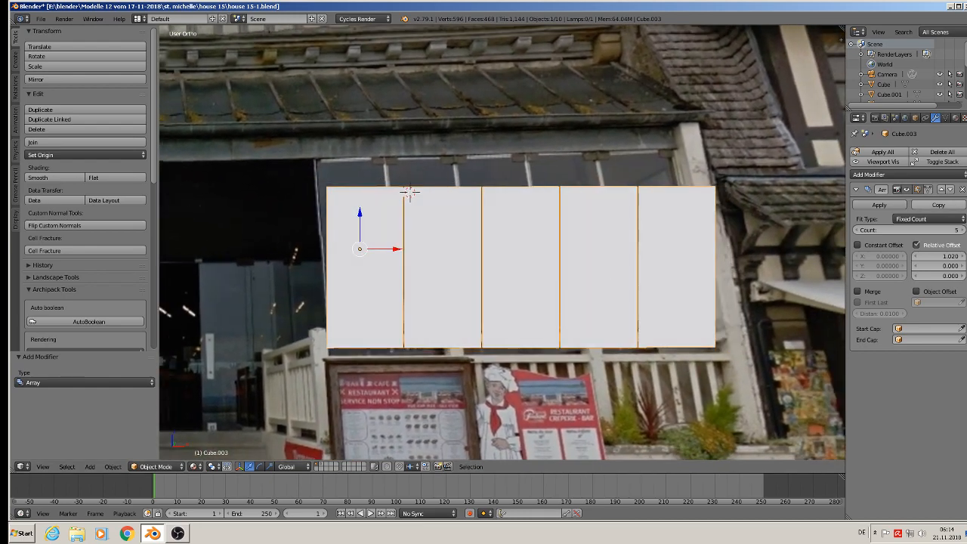
left_click(874, 205)
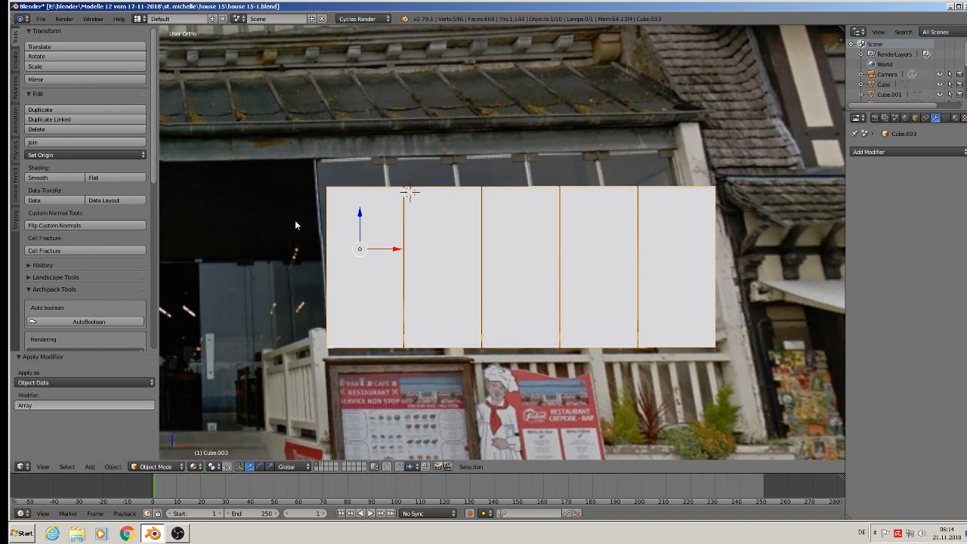
Scale the connecting clip to 0.848 and shift it about -0.0009 along X to centre it on the first panel gap
scroll(302, 216, "up", 4)
right_click(490, 179)
middle_click_drag(490, 181, 476, 201)
scroll(499, 177, "up", 4)
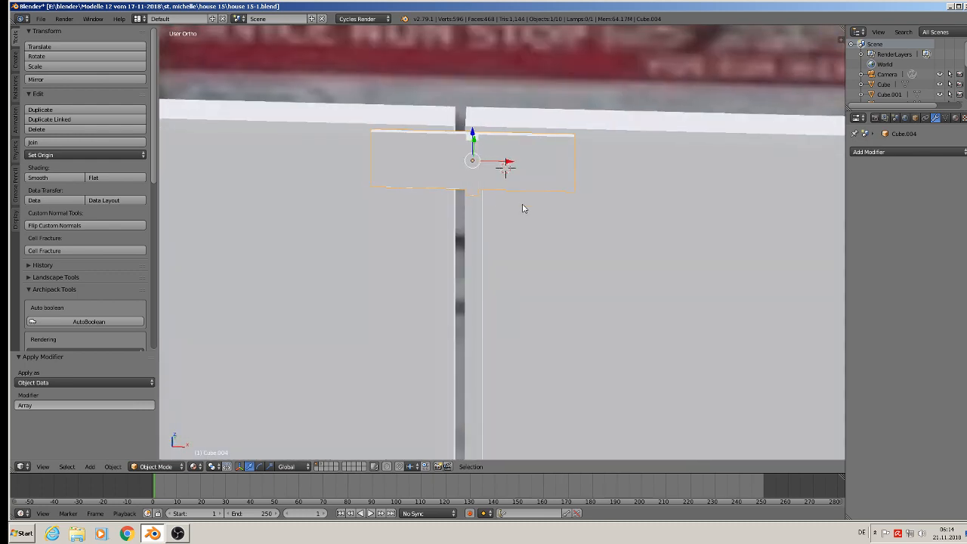
key("s")
left_click(512, 201)
key("g")
key("x")
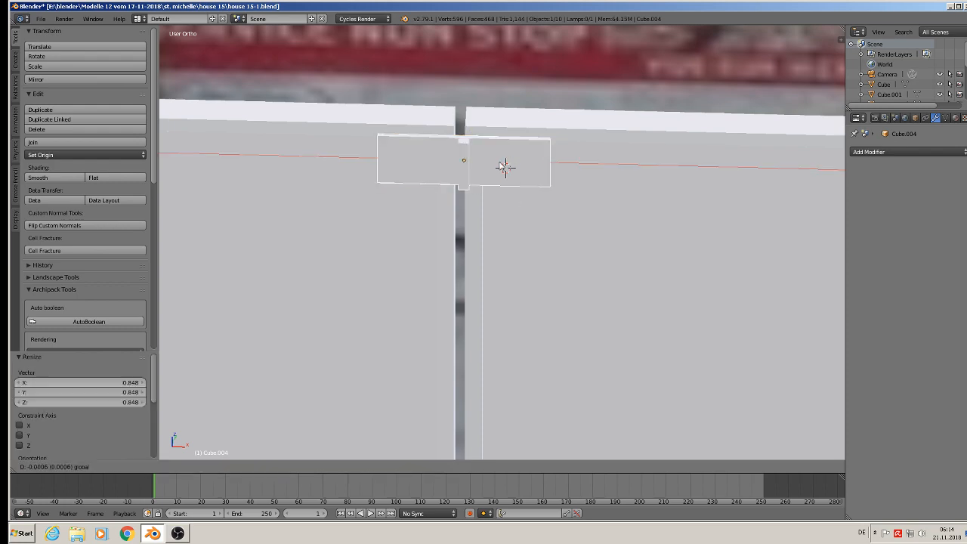
left_click(495, 162)
middle_click_drag(495, 162, 465, 153)
scroll(465, 153, "down", 10)
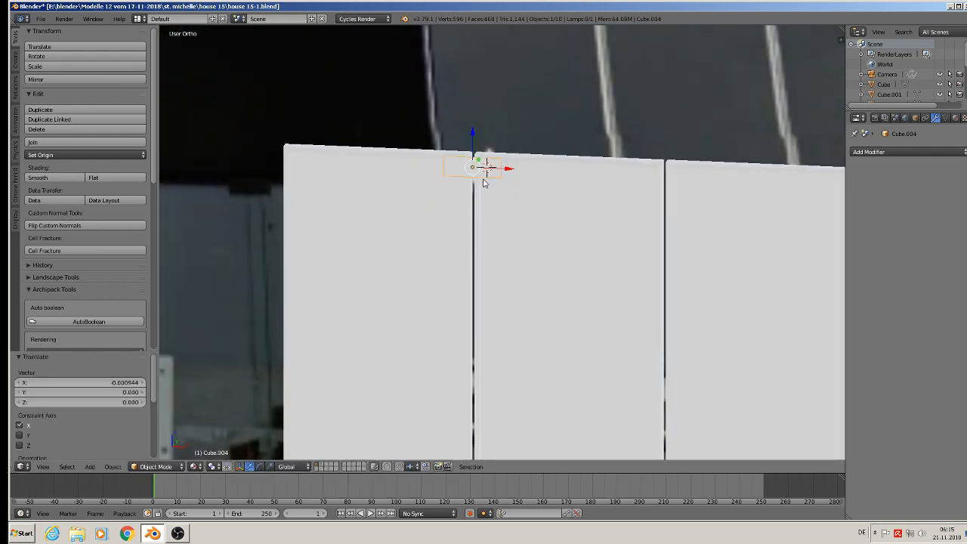
Raise the clip about 0.0009 along Z towards the panels' upper edge
scroll(484, 180, "up", 6)
key("g")
key("z")
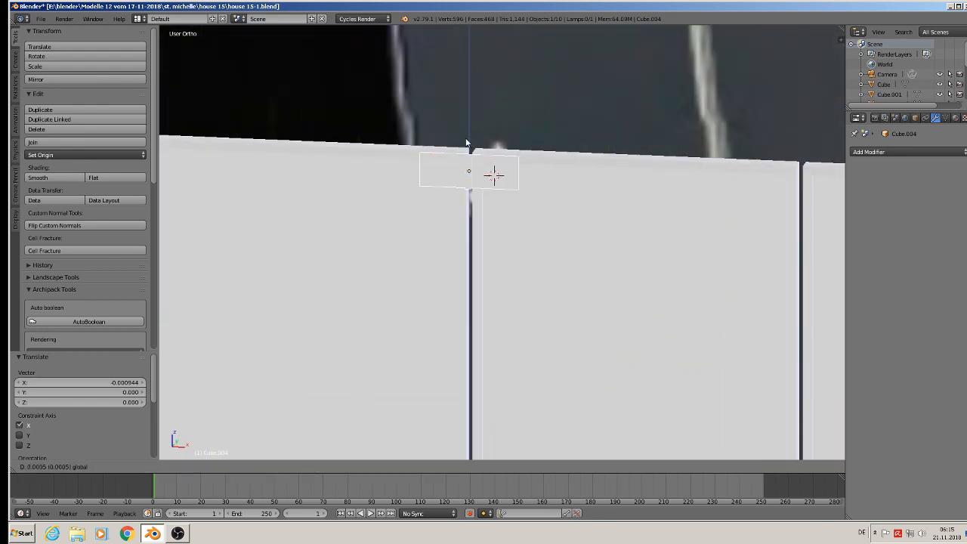
left_click(466, 139)
scroll(535, 229, "down", 6)
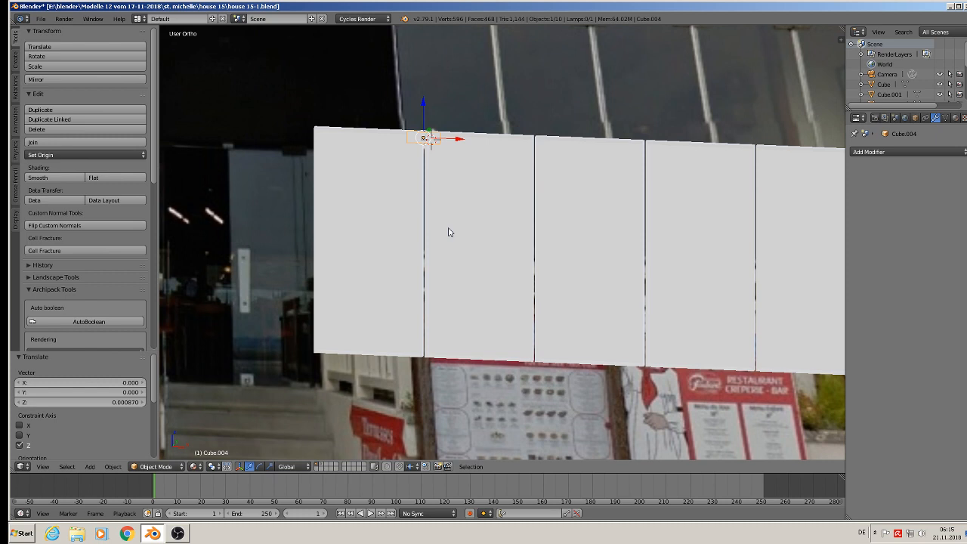
Duplicate the clip -0.085 along Z to the lower end of the first panel gap
key("shift+d")
key("z")
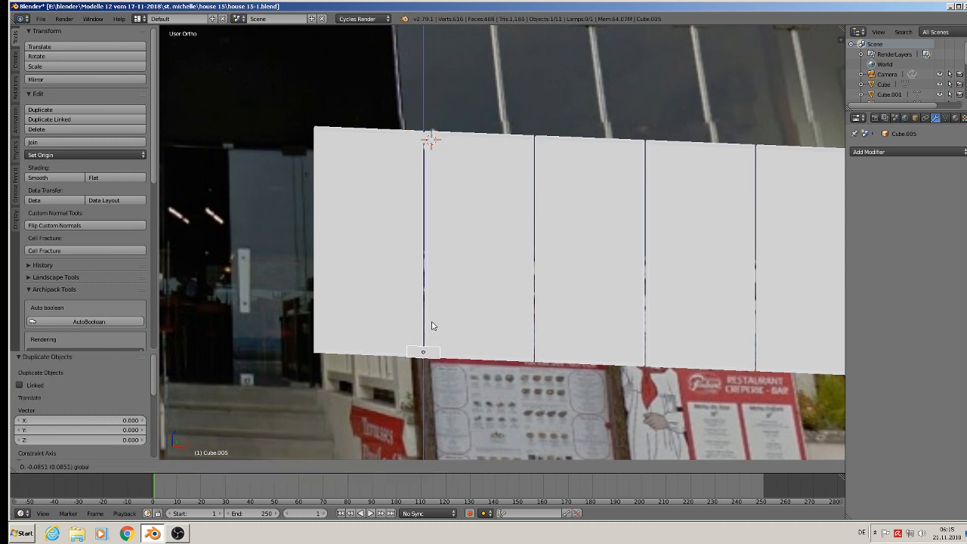
left_click(432, 327)
Select both clips and place a linked duplicate of the pair 0.044 along X at the second panel gap
right_click(425, 138, "shift")
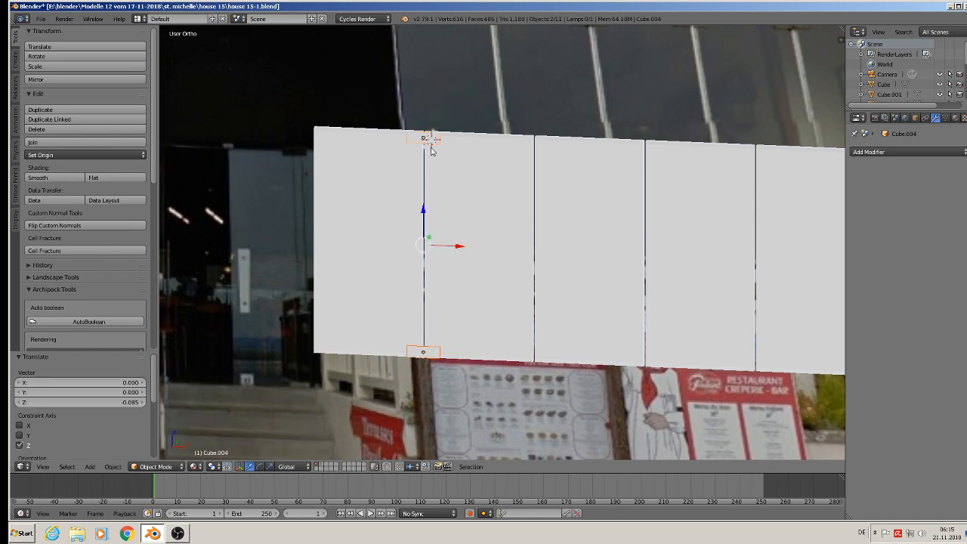
key("alt+d")
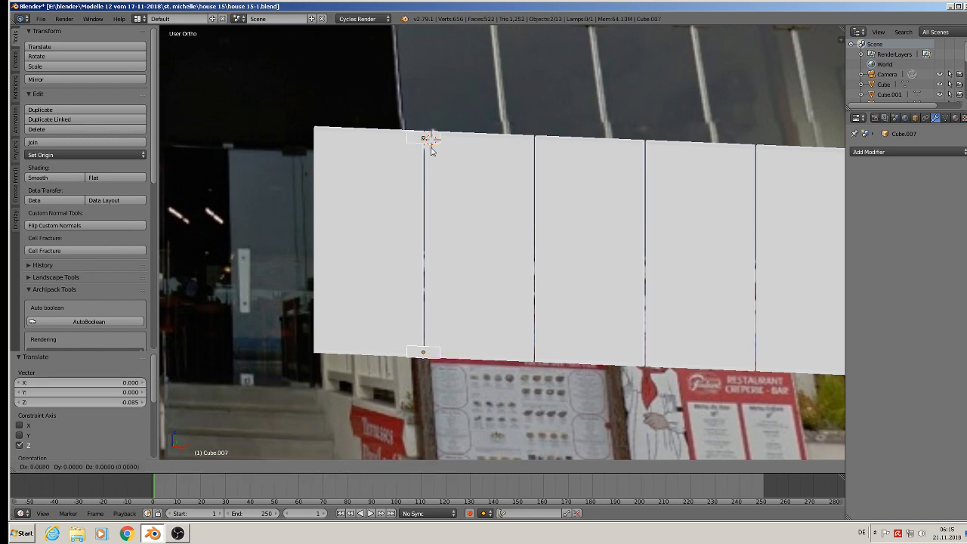
left_click(432, 151)
left_click_drag(461, 251, 574, 254)
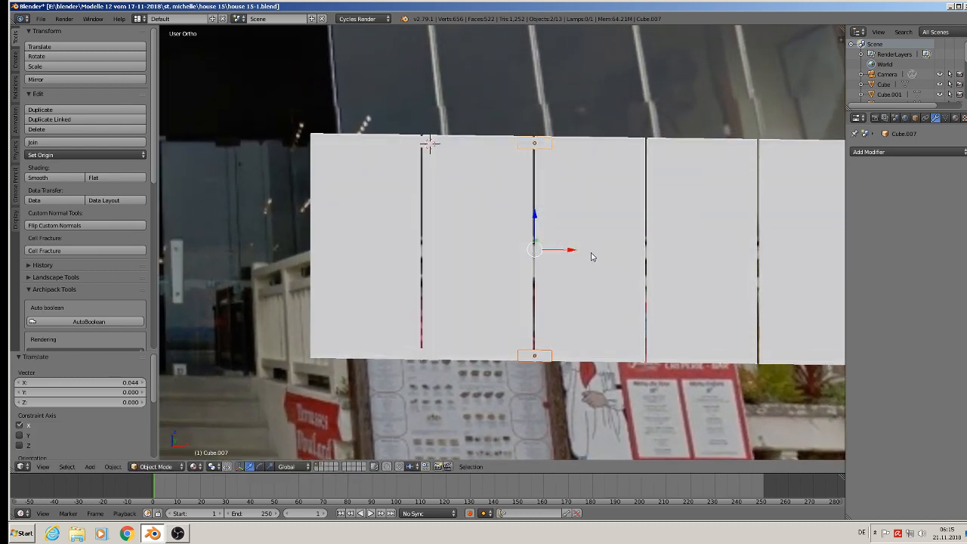
Make a linked duplicate of the clip pair and move it along X to the third panel gap
left_click_drag(571, 254, 571, 255)
key("alt+d")
key("Escape")
left_click_drag(571, 254, 685, 254)
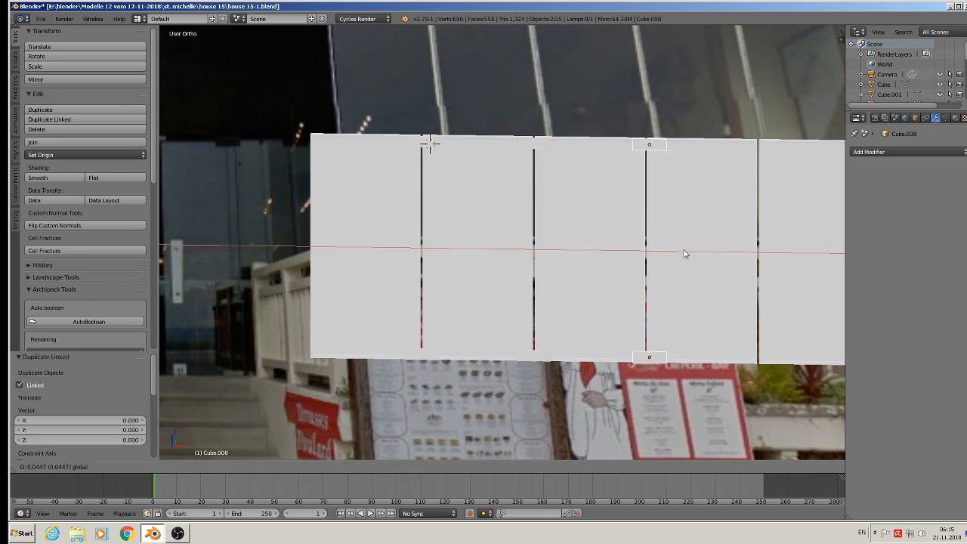
key("Escape")
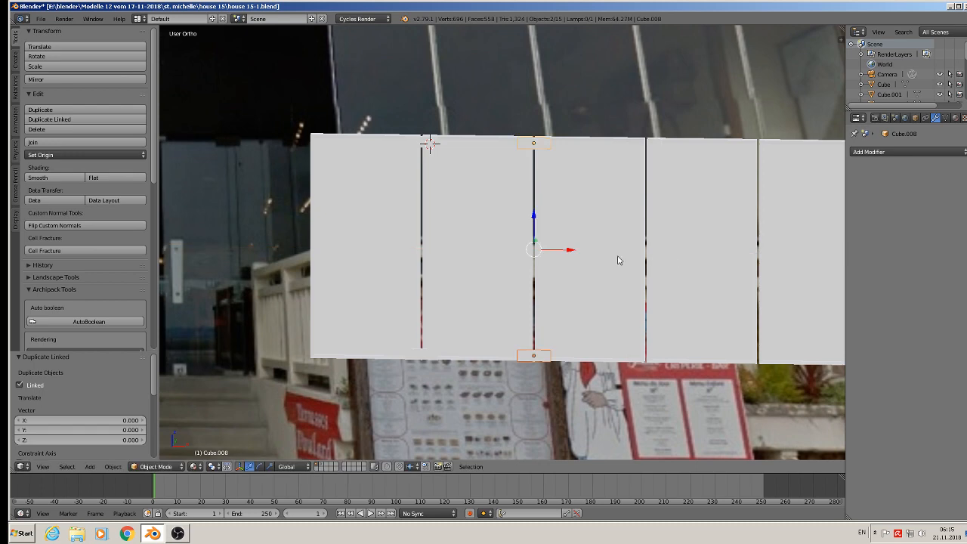
left_click_drag(567, 251, 681, 251)
Make another linked duplicate of the clip pair and move it 0.044 along X to the fourth panel gap
middle_click_drag(711, 255, 623, 254, "shift")
key("alt+d")
key("Escape")
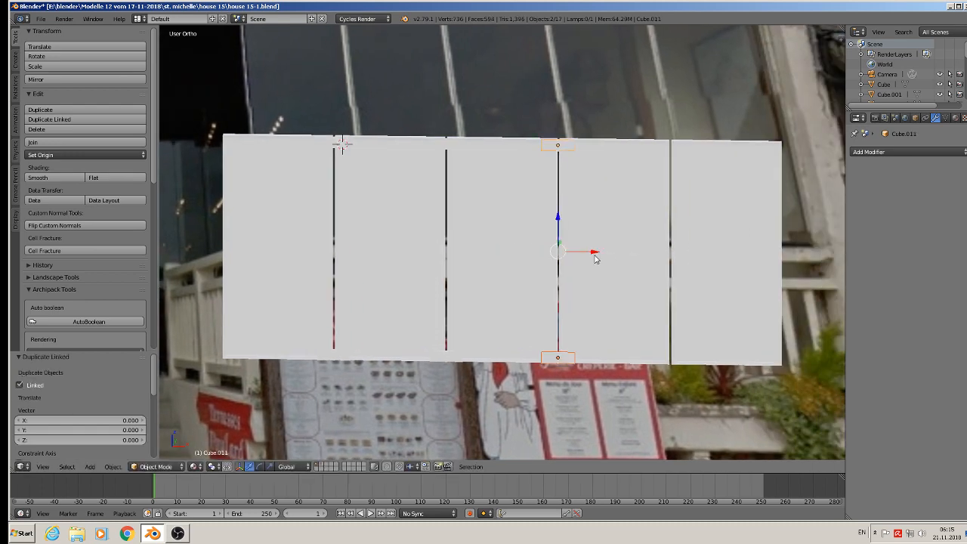
left_click_drag(595, 259, 708, 255)
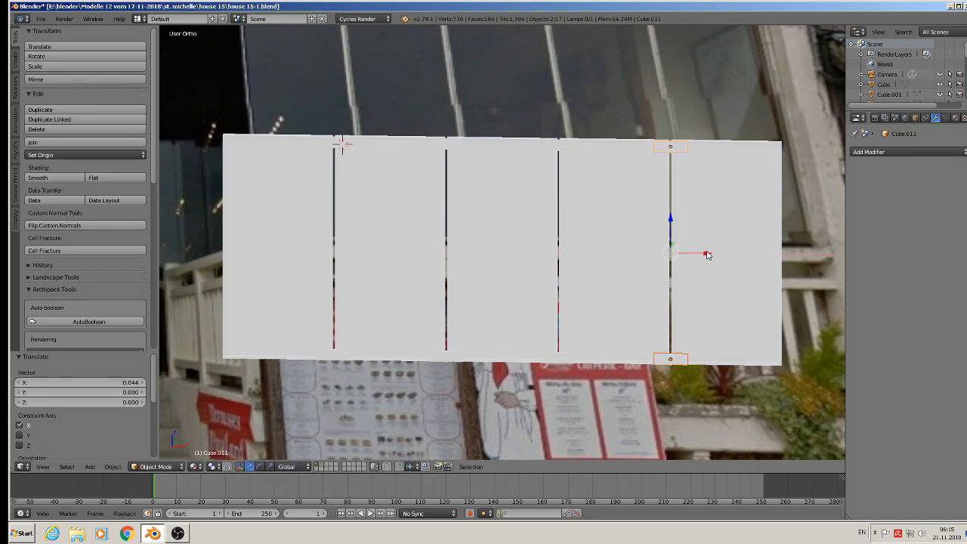
Box-select the window panels with all their clips and join them into one object
scroll(707, 255, "down", 4)
key("a")
middle_click_drag(666, 312, 777, 304)
key("b")
left_click_drag(731, 391, 645, 163)
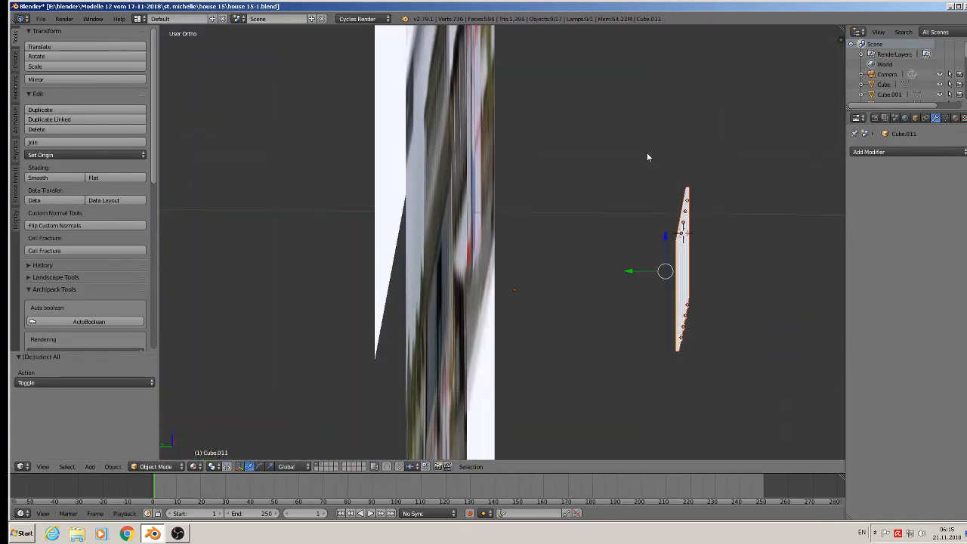
left_click(75, 142)
Create a linked duplicate of the joined panel row and place it -0.301 along X, on the other side of the entrance
middle_click_drag(529, 227, 442, 220)
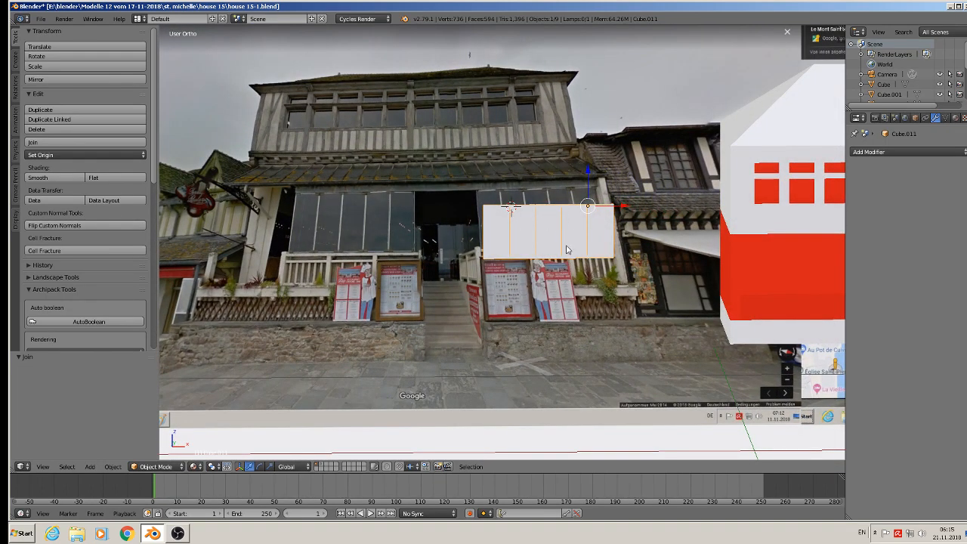
key("alt+d")
key("x")
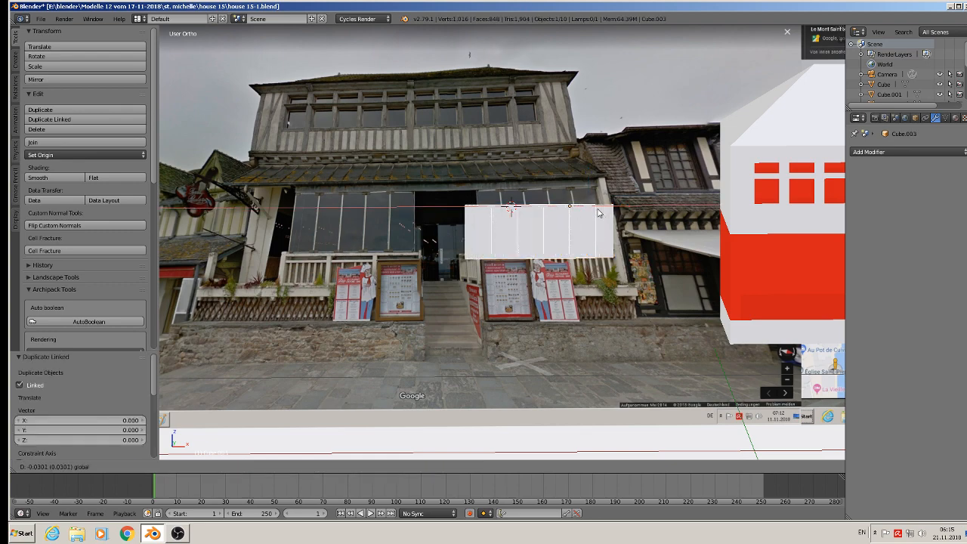
left_click(437, 226)
scroll(444, 253, "down", 2)
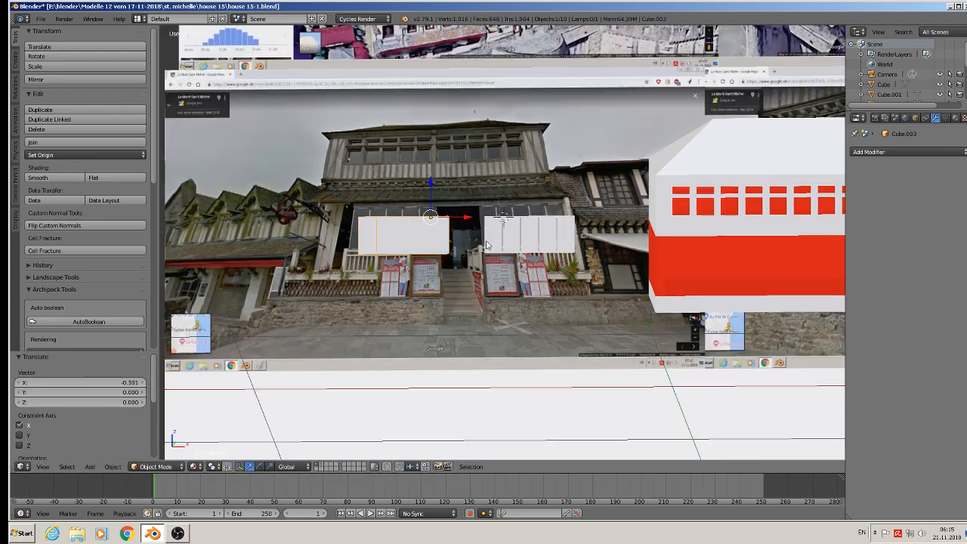
middle_click_drag(445, 256, 443, 257, "shift")
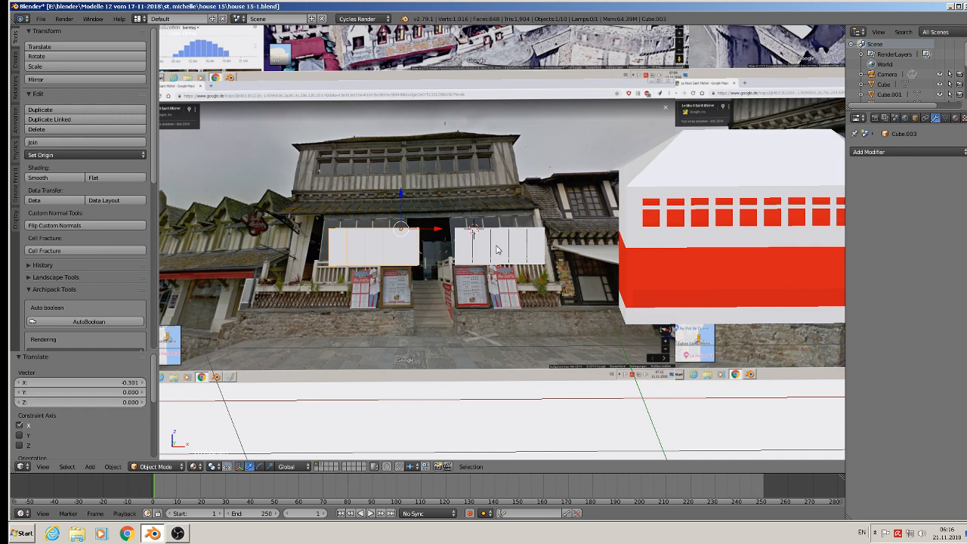
Select the original panel row and move it 0.747 along X to the front of the house model
right_click(497, 250)
middle_click_drag(504, 251, 543, 265)
middle_click_drag(771, 291, 697, 271, "shift")
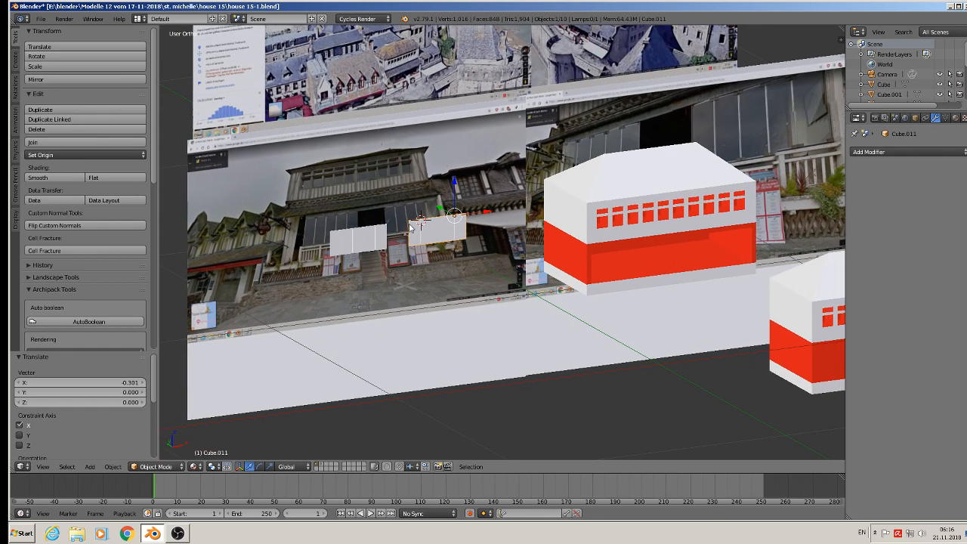
left_click_drag(438, 206, 761, 228)
scroll(691, 247, "up", 5)
scroll(691, 246, "up", 4)
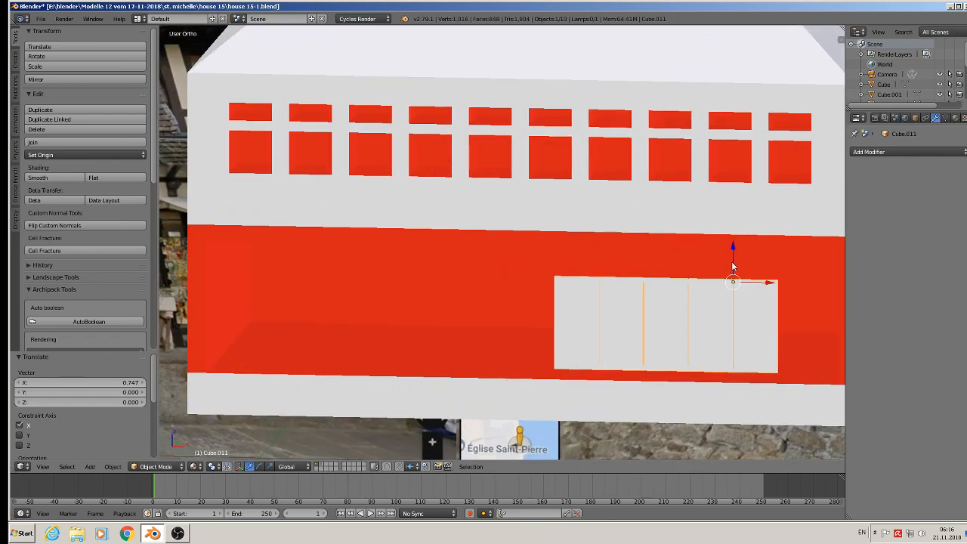
Fit the panel row into the red ground-floor recess by moving it 0.044 along Z, 0.109 along Y and -0.033 along Z
left_click_drag(733, 267, 736, 213)
middle_click_drag(736, 212, 163, 257)
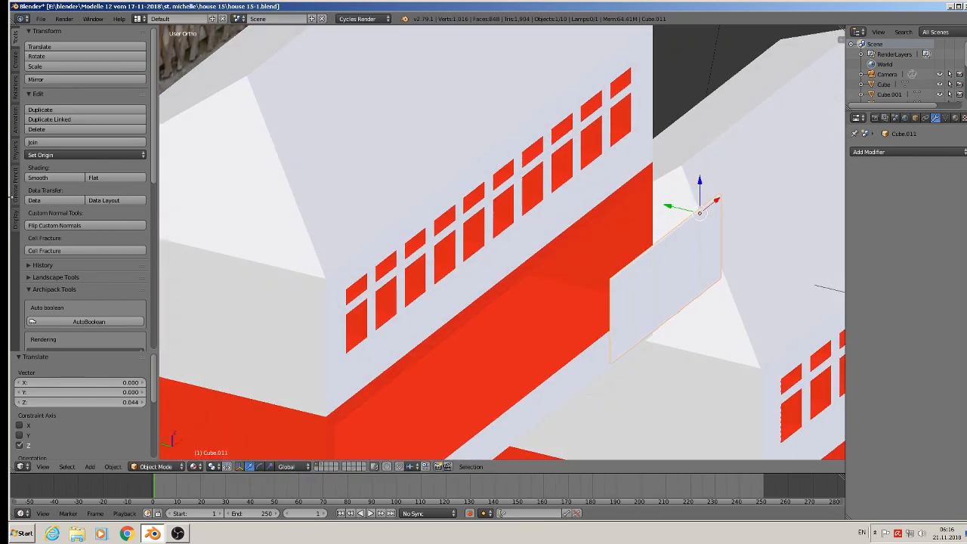
left_click_drag(670, 206, 571, 188)
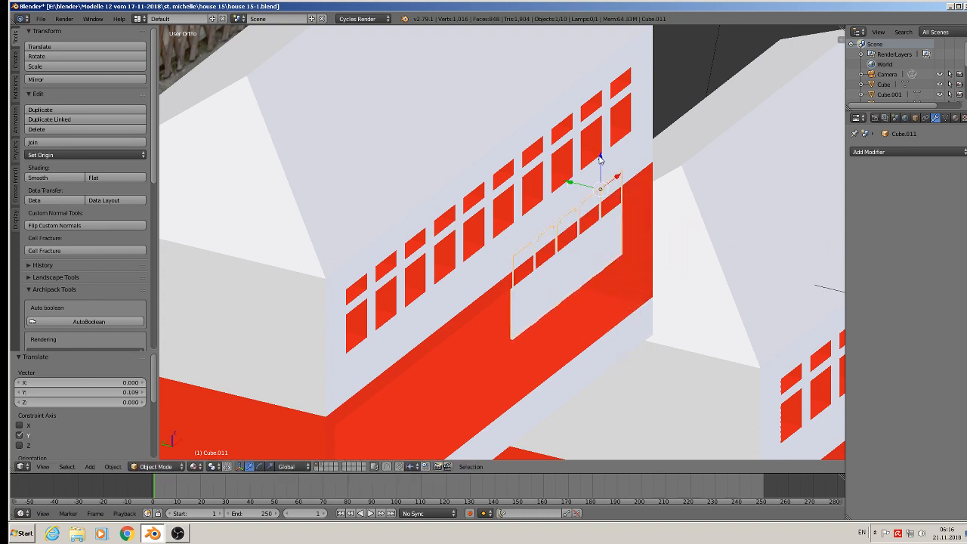
left_click_drag(601, 159, 606, 197)
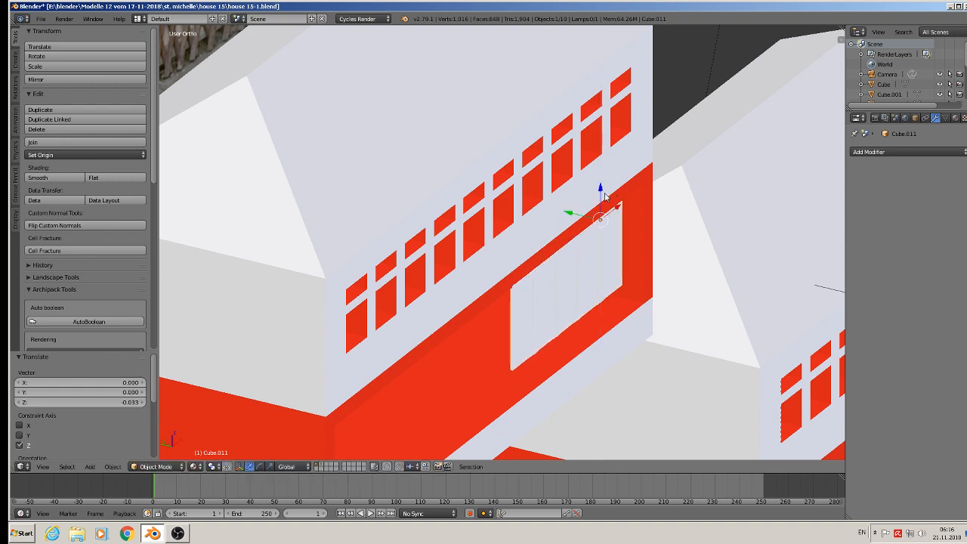
Move the panel row 0.044 along X towards the outer end of the ground-floor recess
key("KP_0")
left_click_drag(677, 243, 724, 254)
middle_click_drag(724, 254, 778, 298)
scroll(583, 294, "down", 2)
scroll(506, 285, "down", 1)
scroll(723, 272, "up", 3)
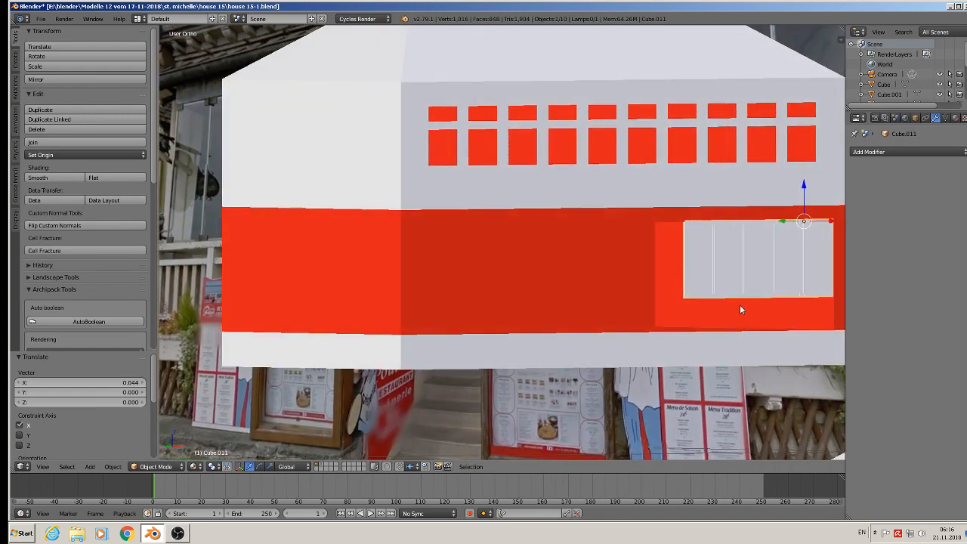
middle_click_drag(434, 305, 646, 289)
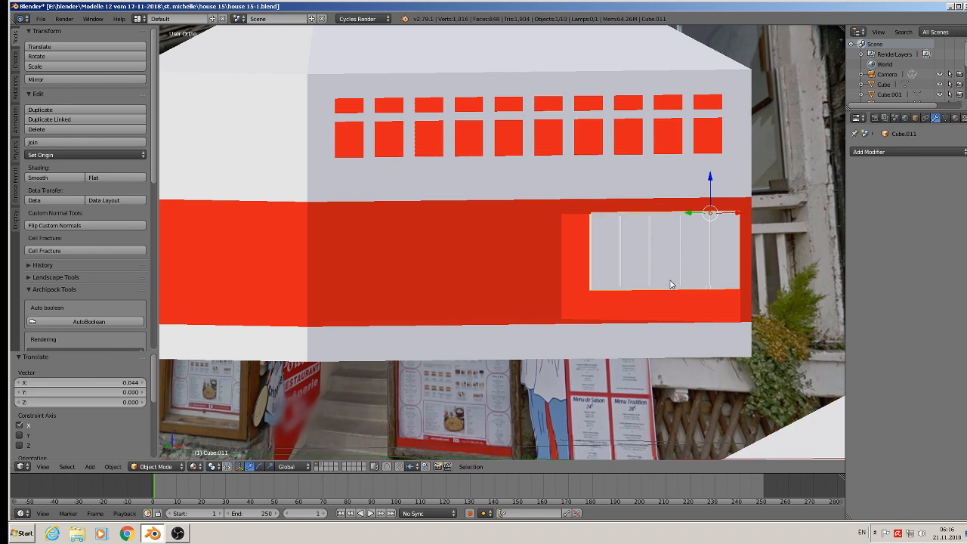
middle_click_drag(672, 288, 647, 301)
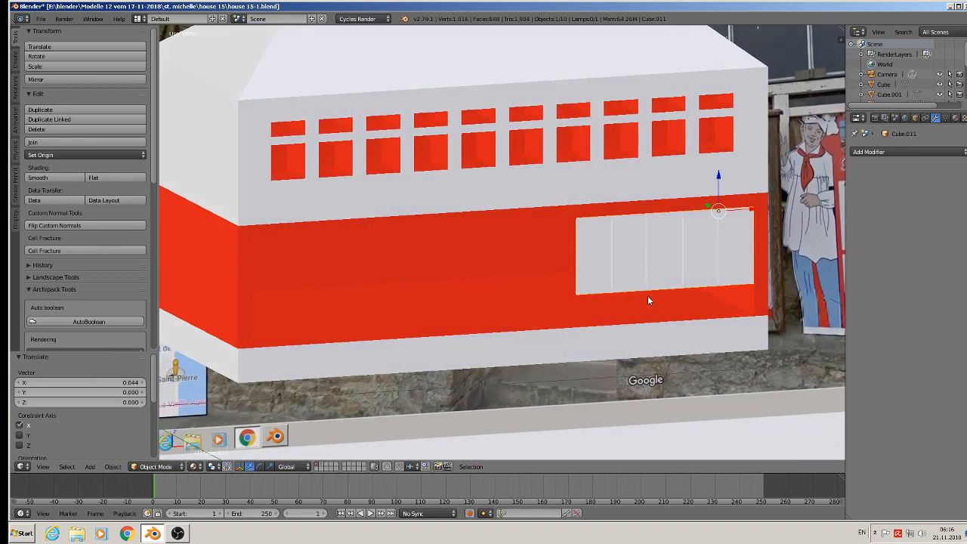
key("w")
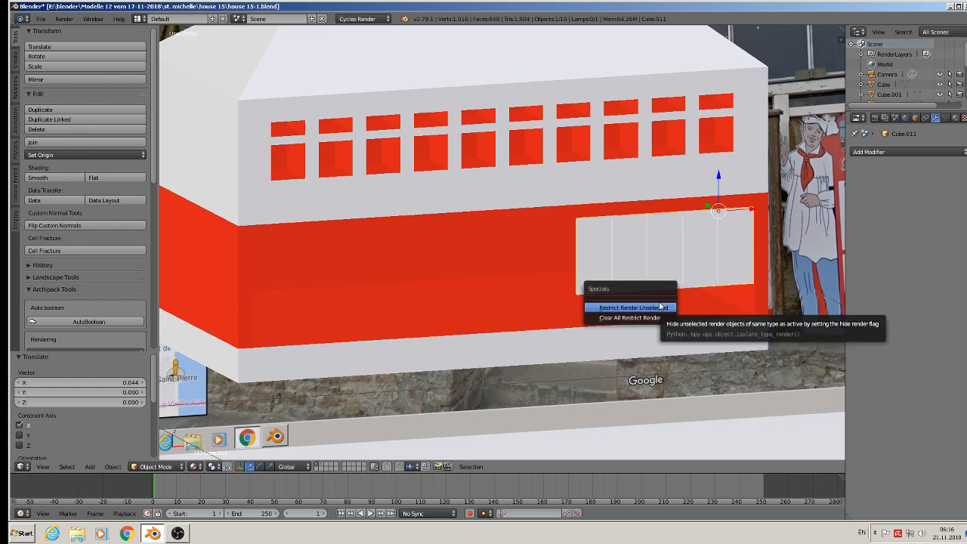
key("s")
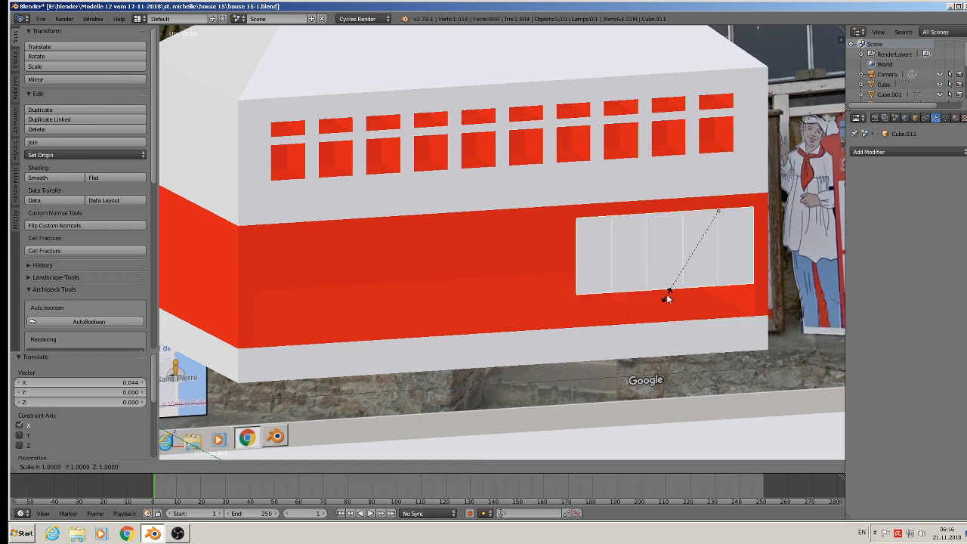
key("y")
right_click(672, 297)
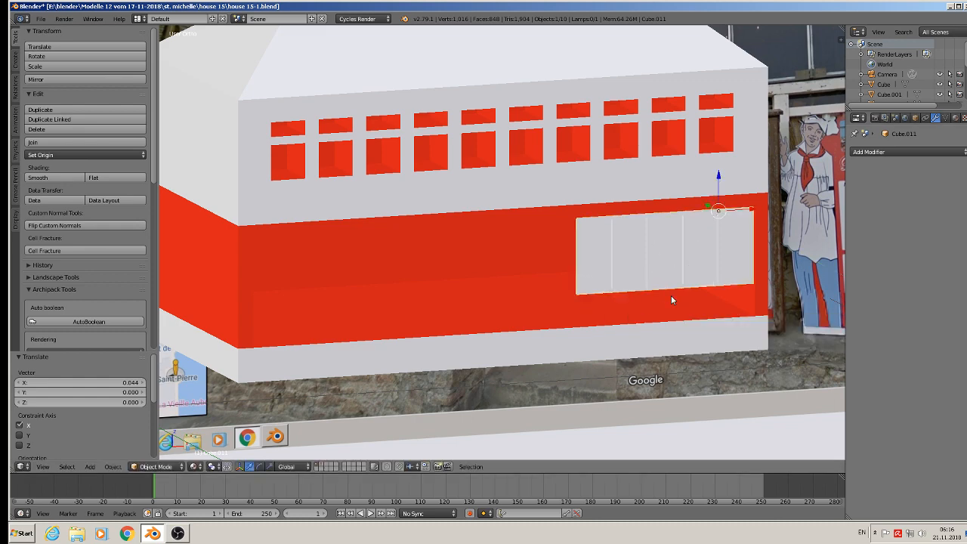
Switch the keyboard input language to German (Germany) and scale the panel row to about 0.84 along Z
left_click(863, 532)
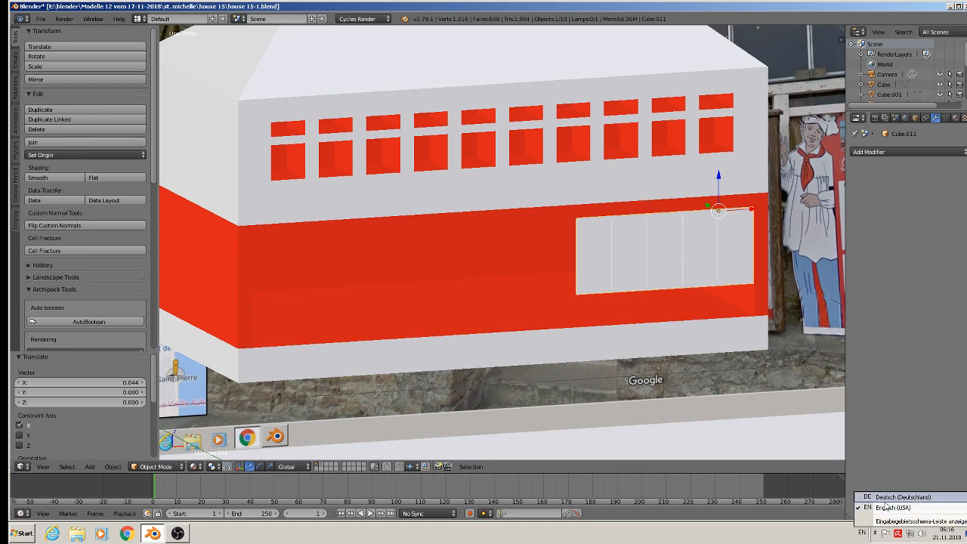
left_click(891, 497)
key("s")
key("z")
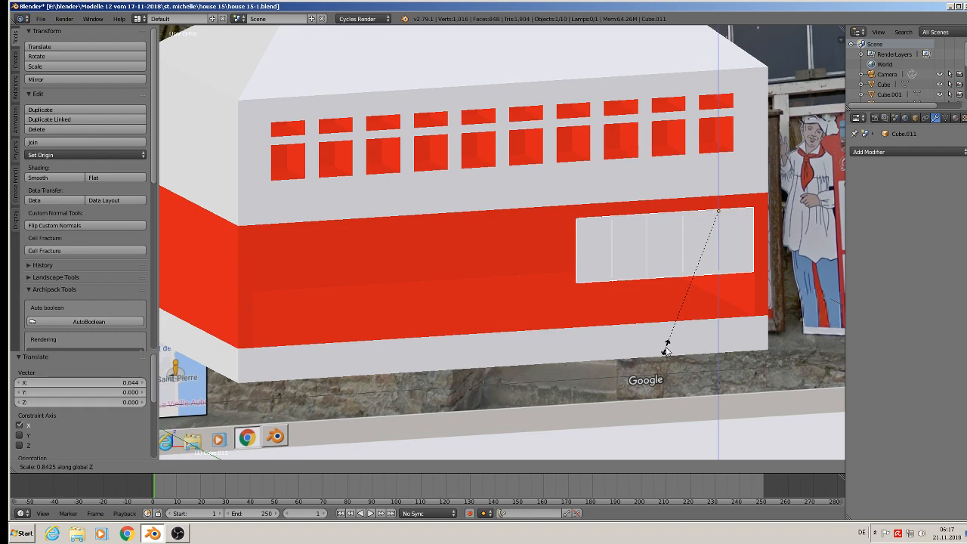
left_click(667, 349)
Create a linked duplicate of the panel row and place it -0.391 along X at the other end of the recess
mouse_move(658, 319)
middle_mouse_down()
mouse_move(624, 299)
mouse_move(640, 309)
mouse_move(628, 324)
mouse_move(644, 318)
middle_mouse_up()
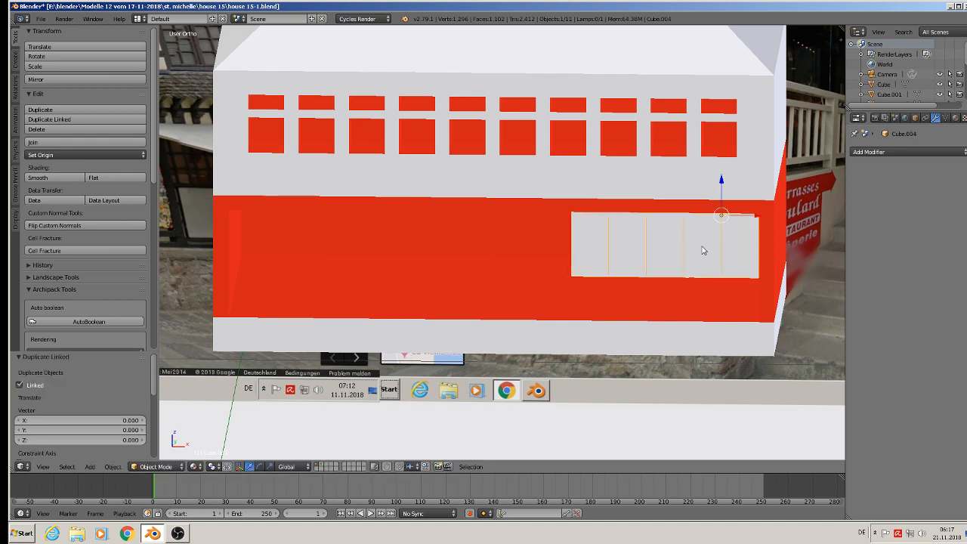
key("alt+d")
key("x")
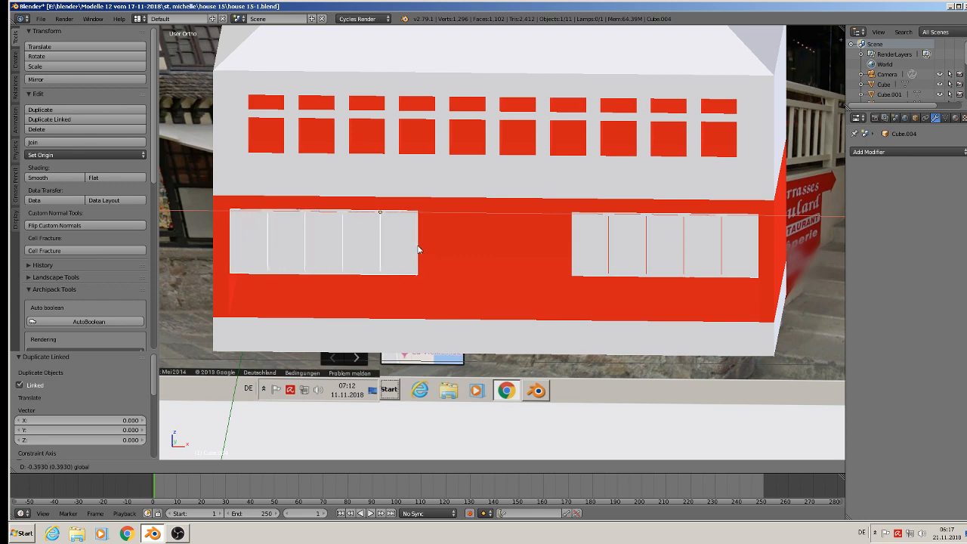
left_click(421, 248)
Move the duplicated panel row about 0.054 along X towards the entrance, using the reference photo as a guide
scroll(443, 252, "down", 5)
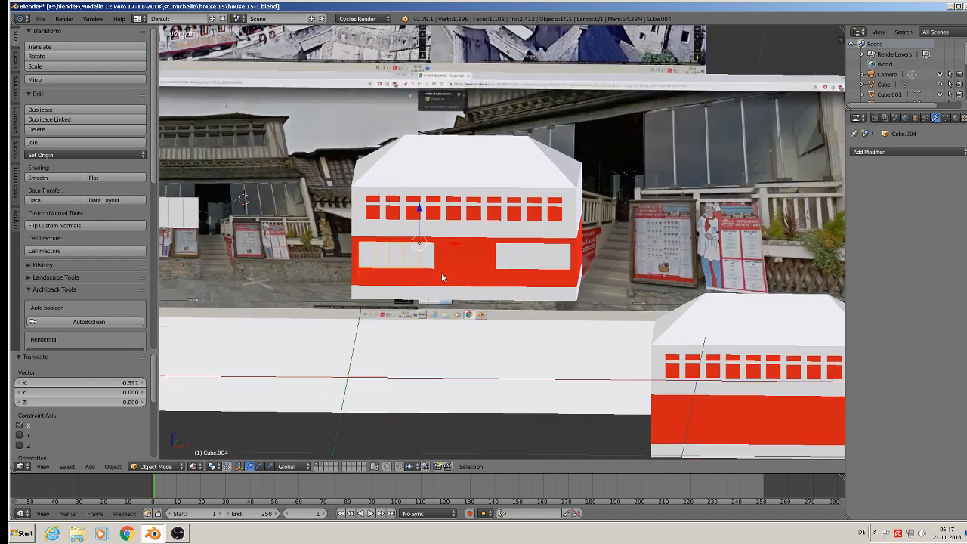
middle_click_drag(441, 273, 567, 299, "shift")
scroll(257, 264, "up", 2)
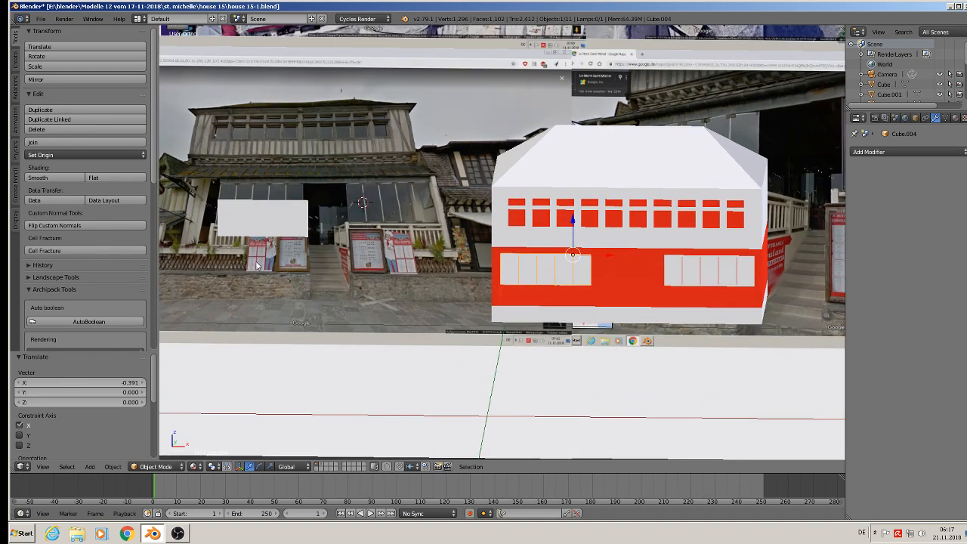
scroll(242, 267, "up", 1)
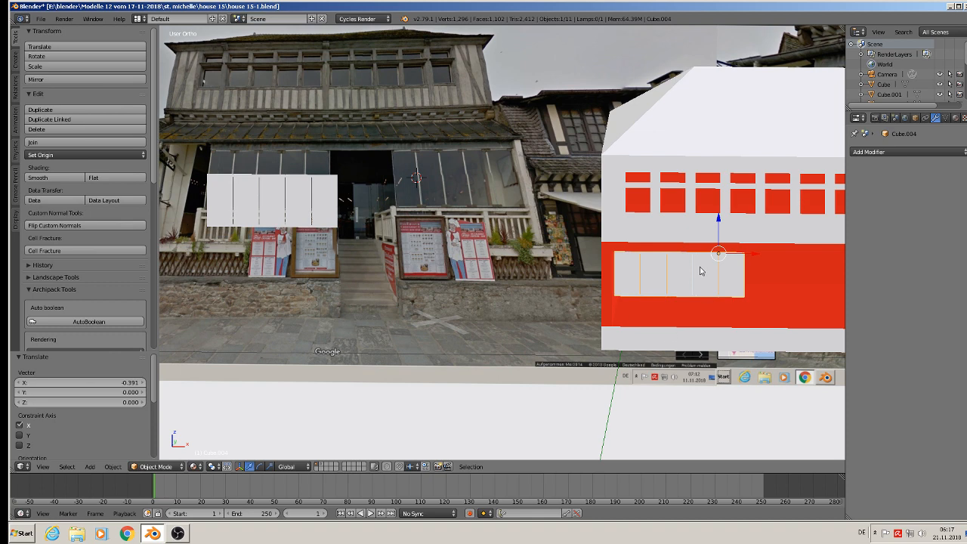
key("g")
key("x")
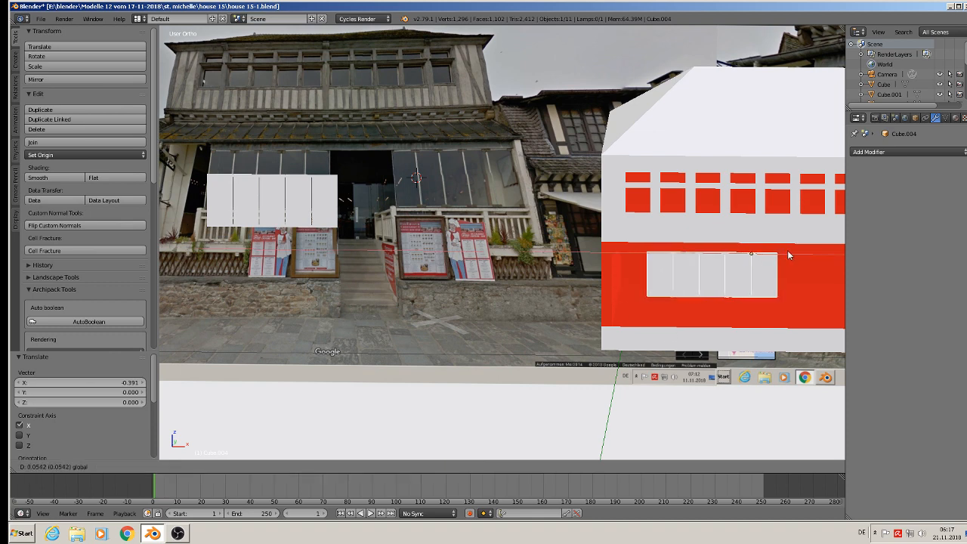
left_click(787, 250)
Deselect everything and save the house 15-1.blend file
middle_click_drag(778, 272, 709, 328, "shift")
key("a")
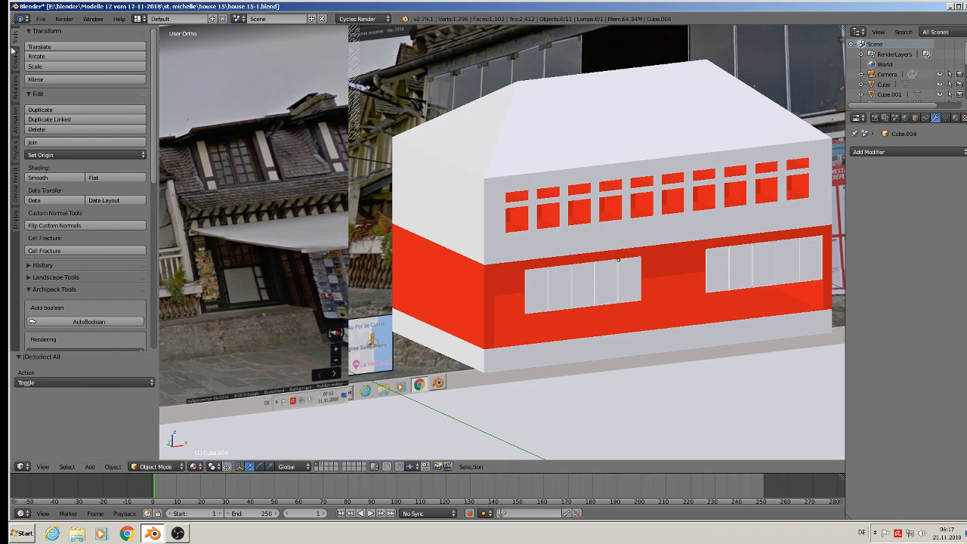
left_click(41, 19)
left_click(76, 97)
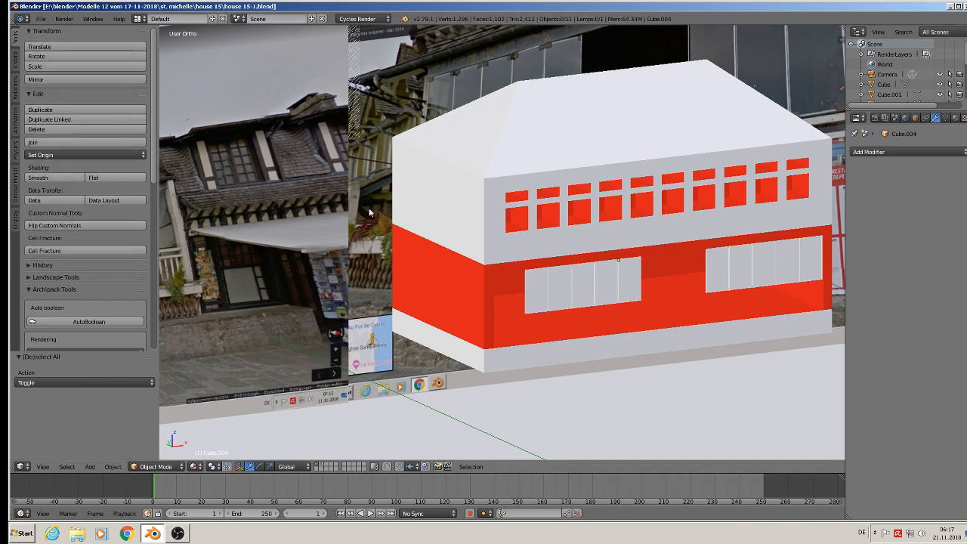
Extrude the end face of the house's ground-floor recess inward until it meets the outer end of the duplicated panel row
scroll(544, 302, "up", 3)
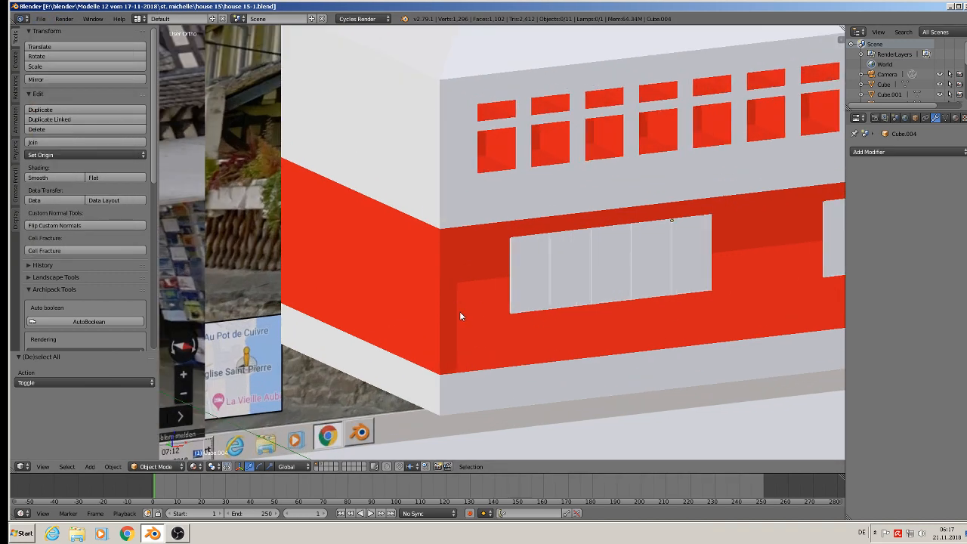
right_click(456, 312)
key("Tab")
scroll(416, 323, "up", 1)
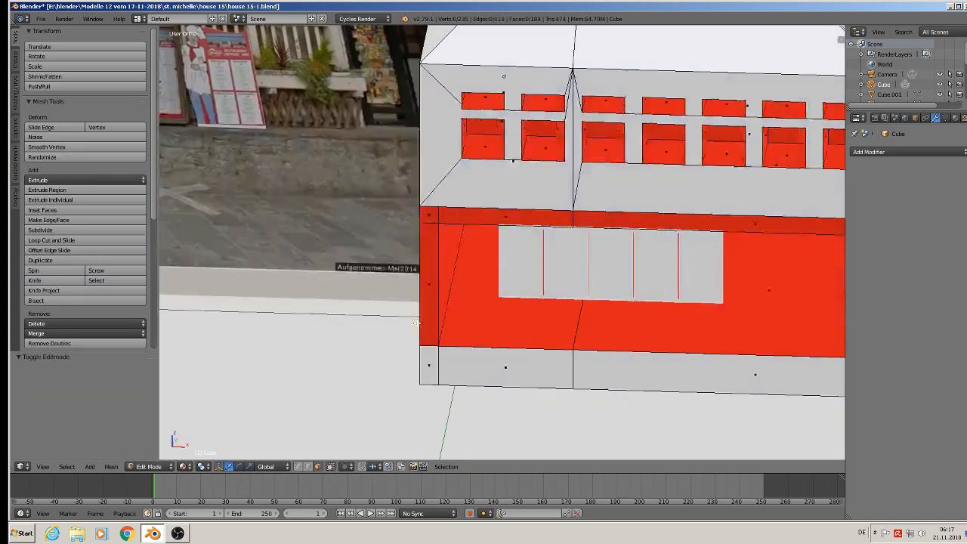
middle_click_drag(416, 323, 437, 274)
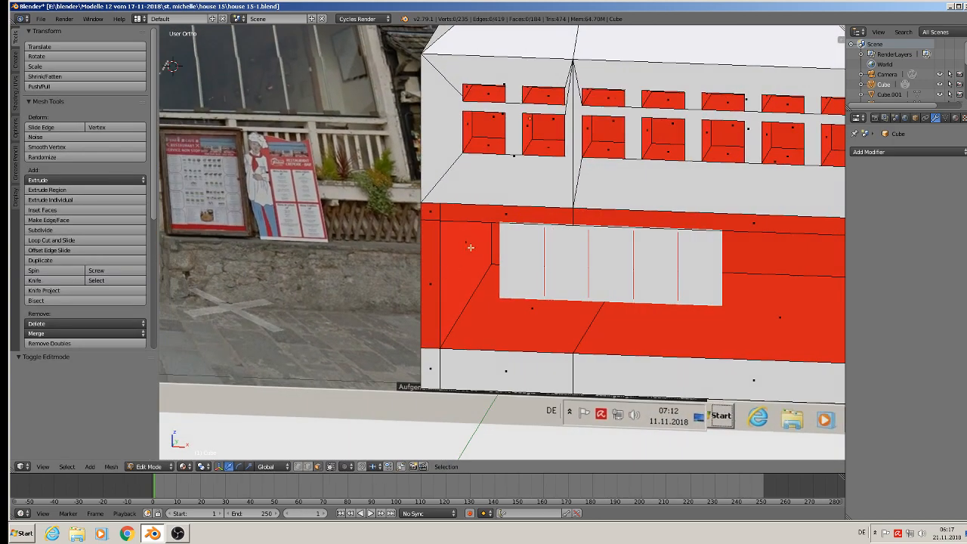
right_click(462, 251)
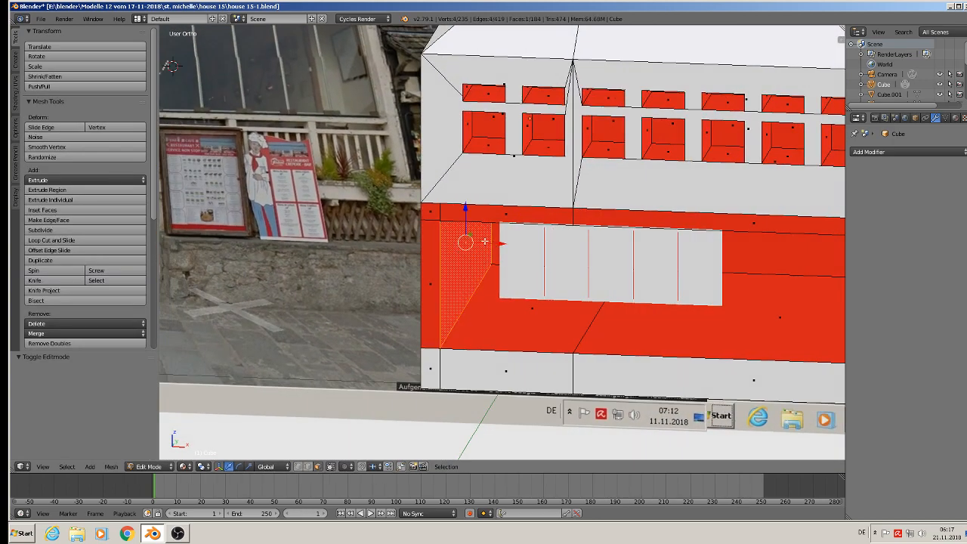
key("e")
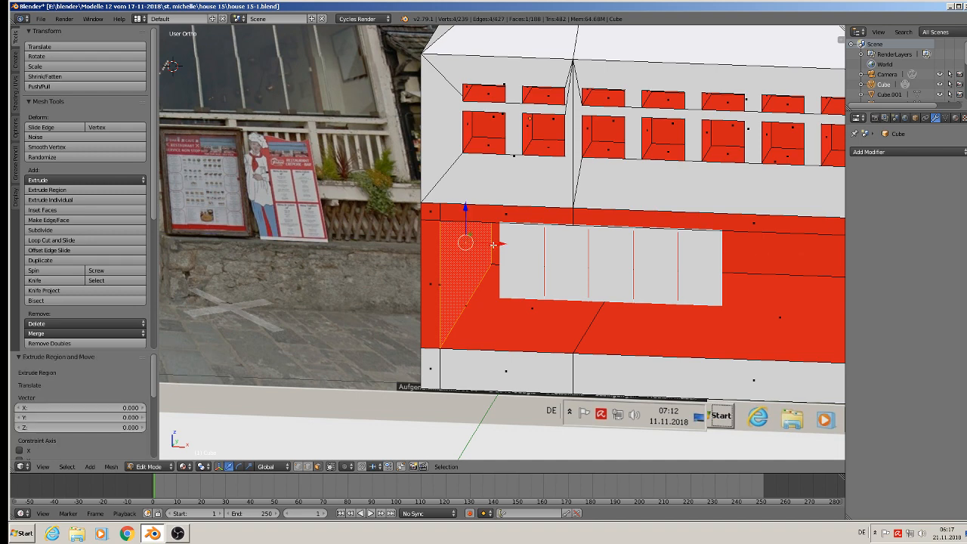
left_click(555, 248)
key("Tab")
Examine the entrance and the glass panels beside it in the reference photo against the house model
scroll(490, 290, "down", 3)
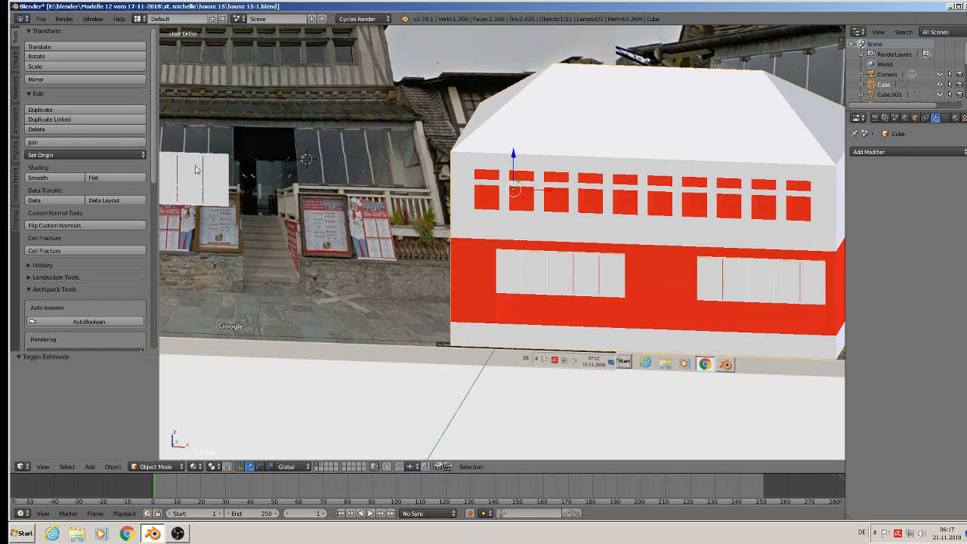
middle_click_drag(195, 169, 439, 194, "shift")
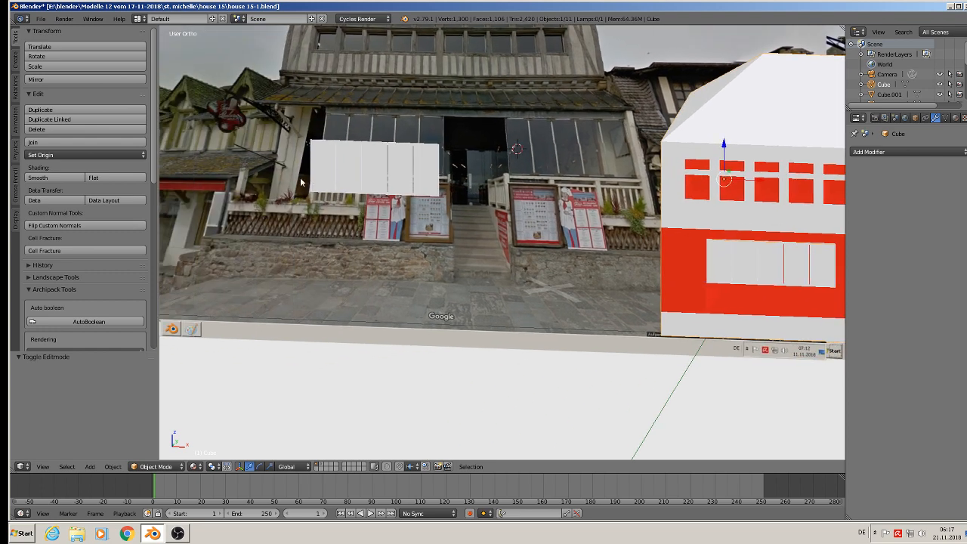
middle_click_drag(650, 246, 433, 213, "shift")
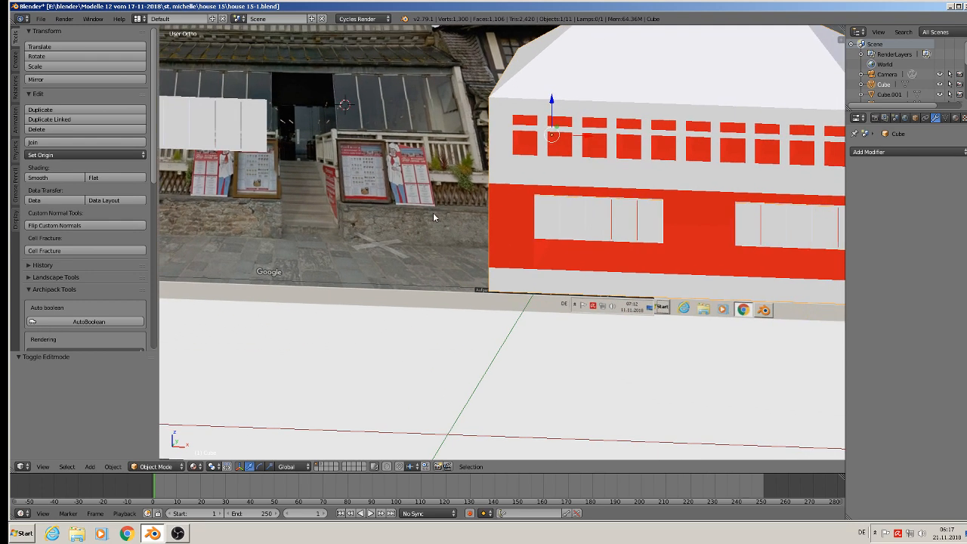
scroll(320, 137, "up", 3)
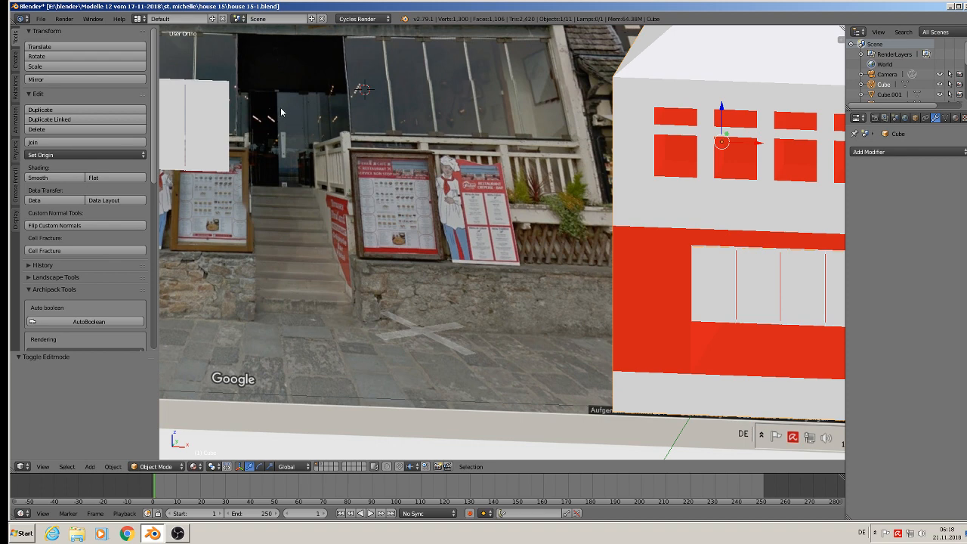
scroll(331, 161, "up", 3, "ctrl")
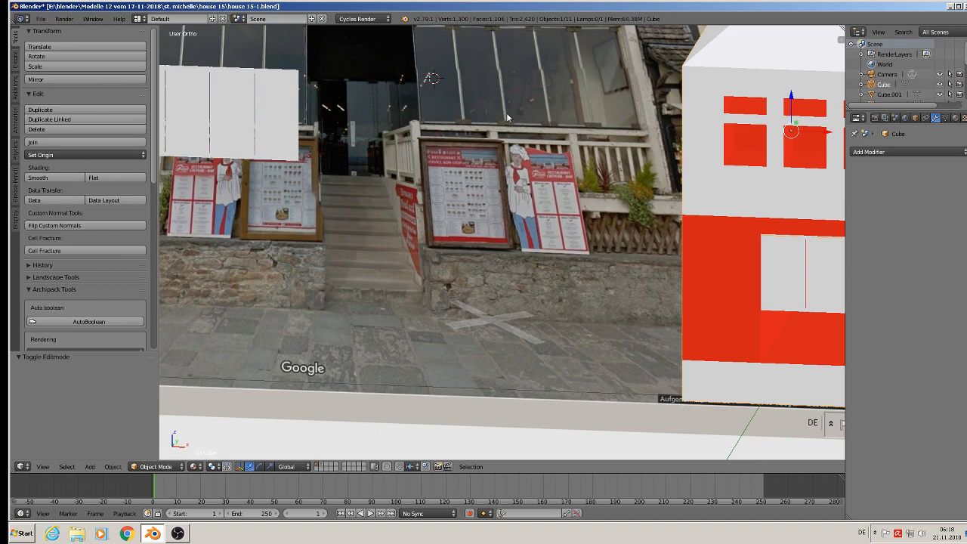
middle_click_drag(576, 261, 295, 202, "shift")
scroll(443, 177, "down", 2)
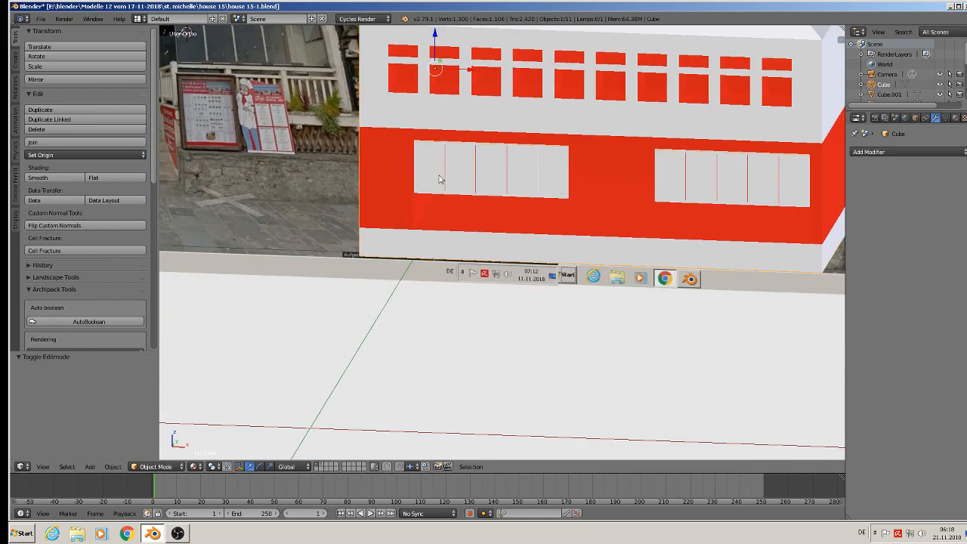
Create a linked duplicate of the panel row beside the extruded recess end and move it 0.042 along Y into the recess
right_click(477, 186)
middle_click_drag(466, 186, 400, 189)
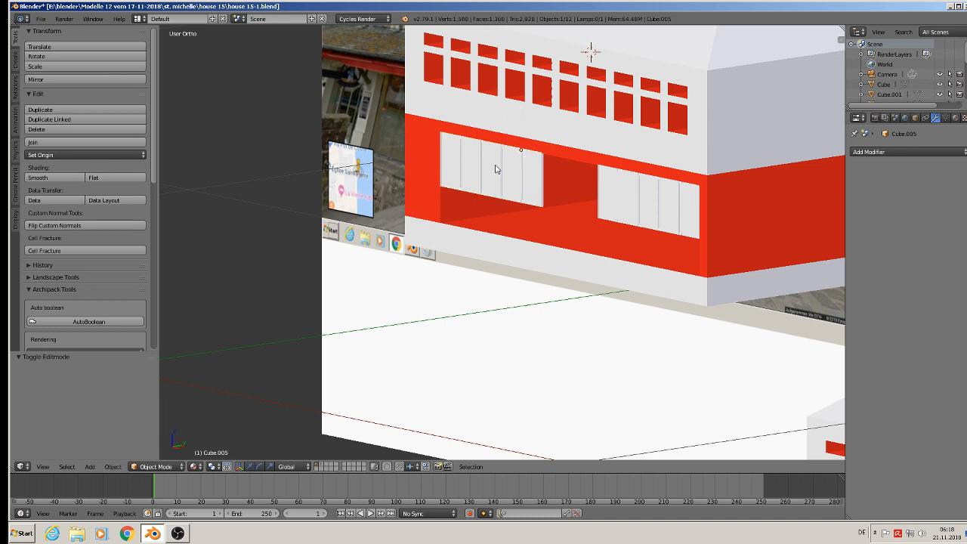
key("alt+d")
key("y")
left_click(568, 140)
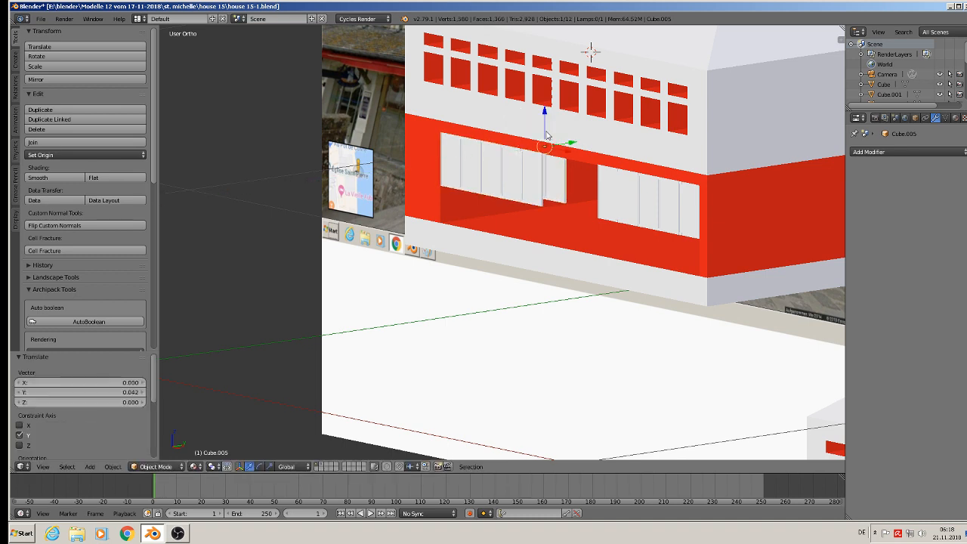
Scale the inner duplicate of the panel row to 1.649 along Z
key("s")
key("z")
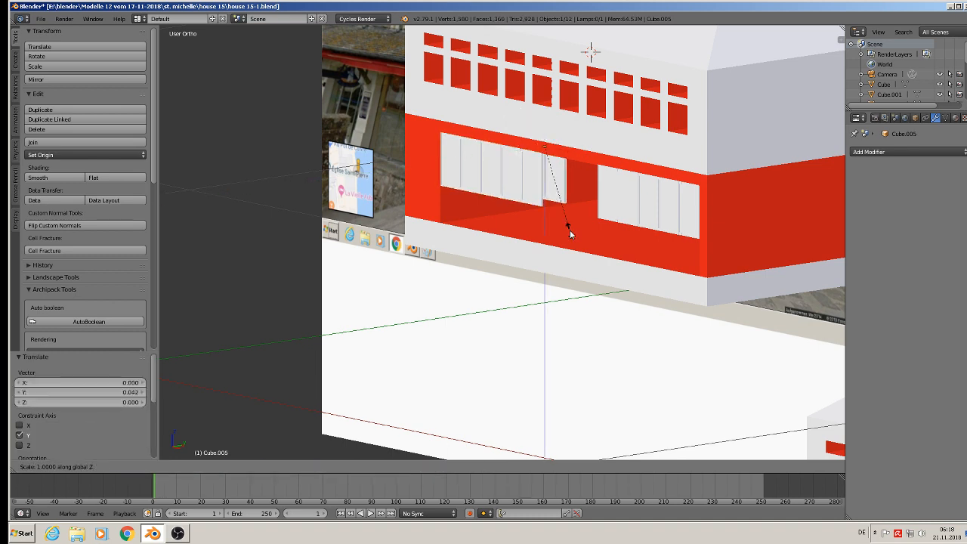
left_click(568, 294)
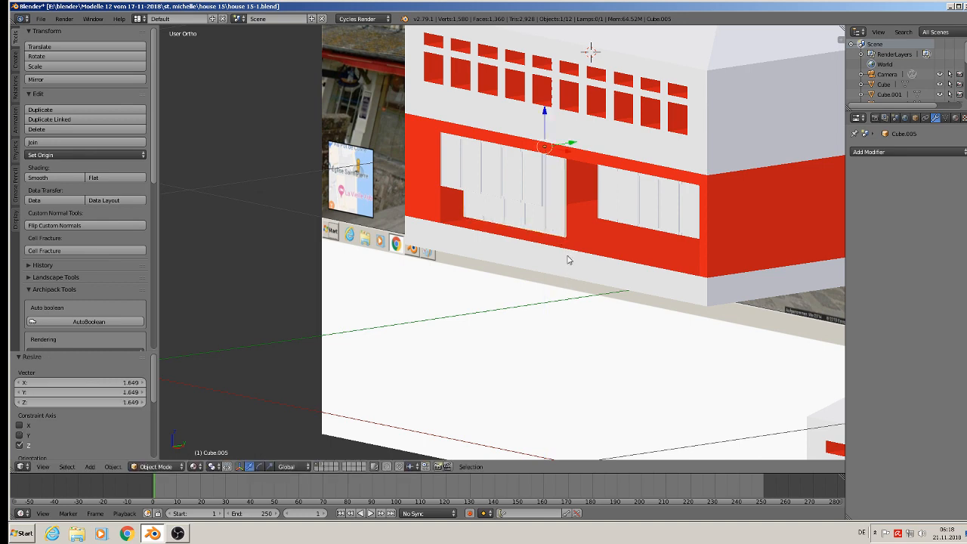
Examine how the panel rows sit in the ground-floor recess in wireframe shading, and restore material shading
middle_click_drag(567, 260, 549, 171)
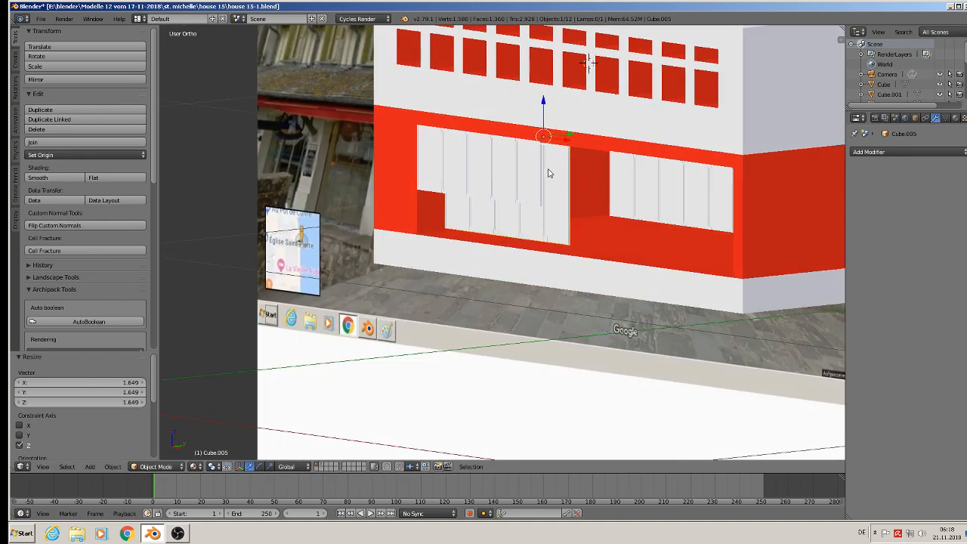
key("a")
key("z")
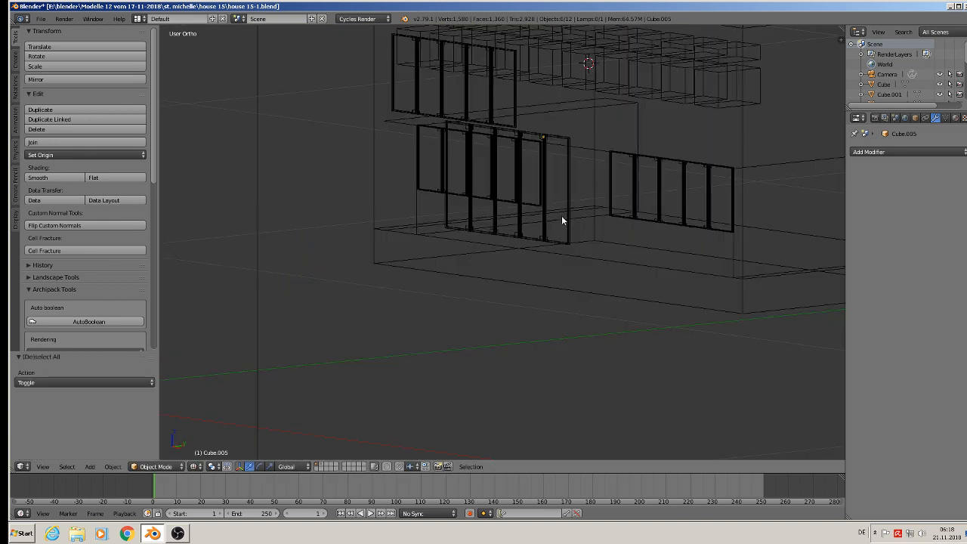
left_click(214, 466)
left_click(246, 423)
left_click(194, 467)
left_click(225, 413)
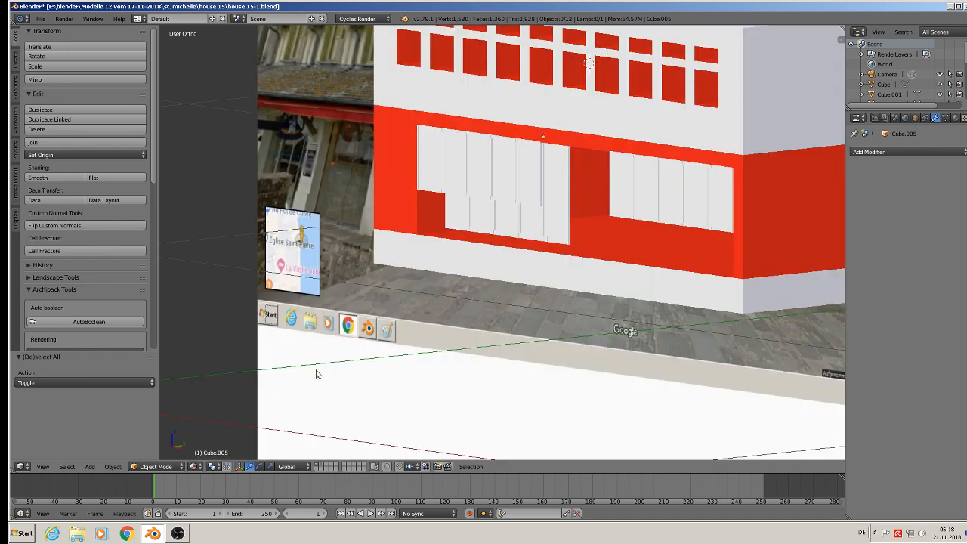
key("z")
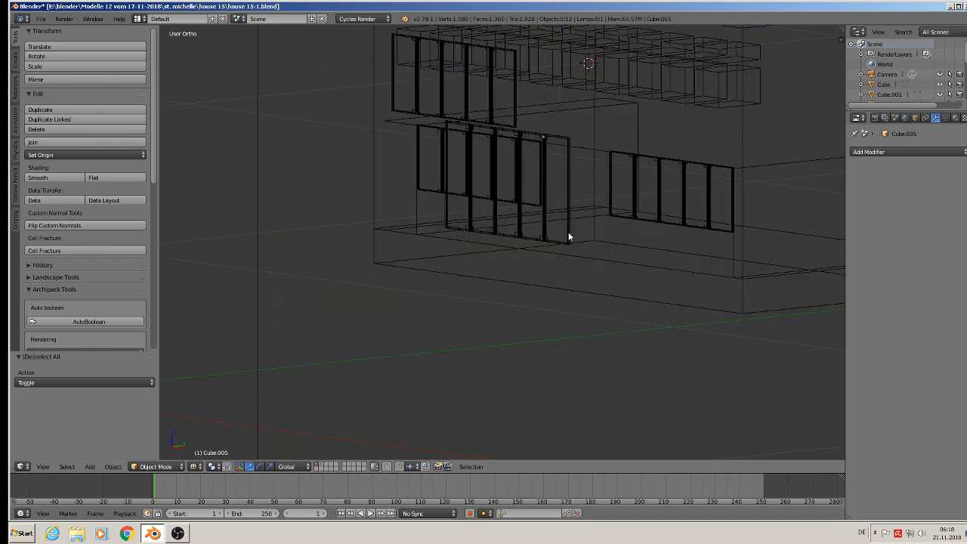
left_click(193, 467)
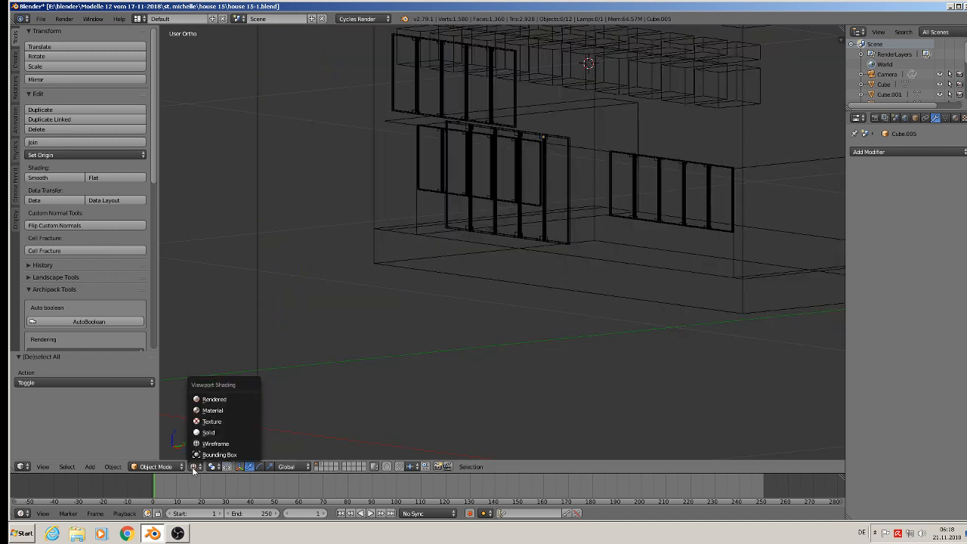
left_click(215, 414)
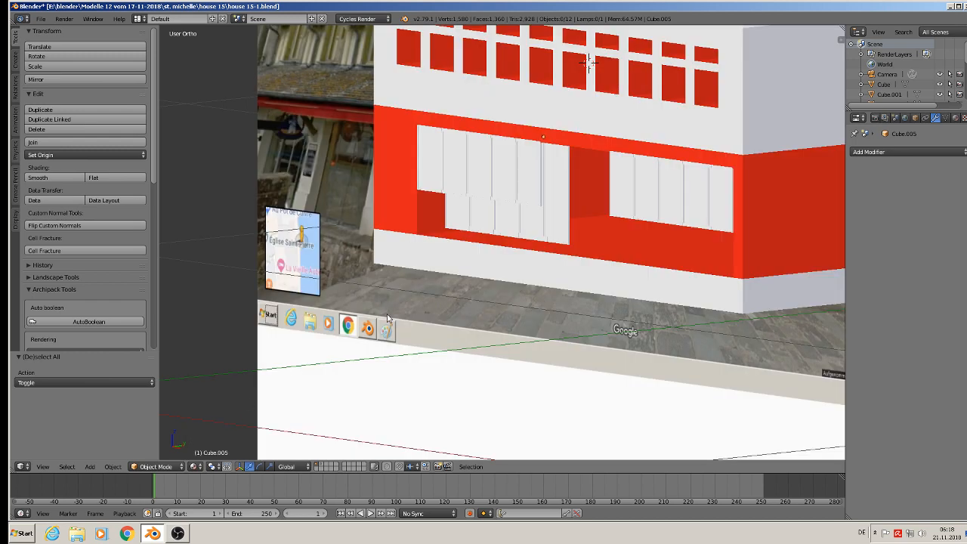
Scale the taller inner panel row by a further 1.031 along Z
right_click(552, 238)
key("s")
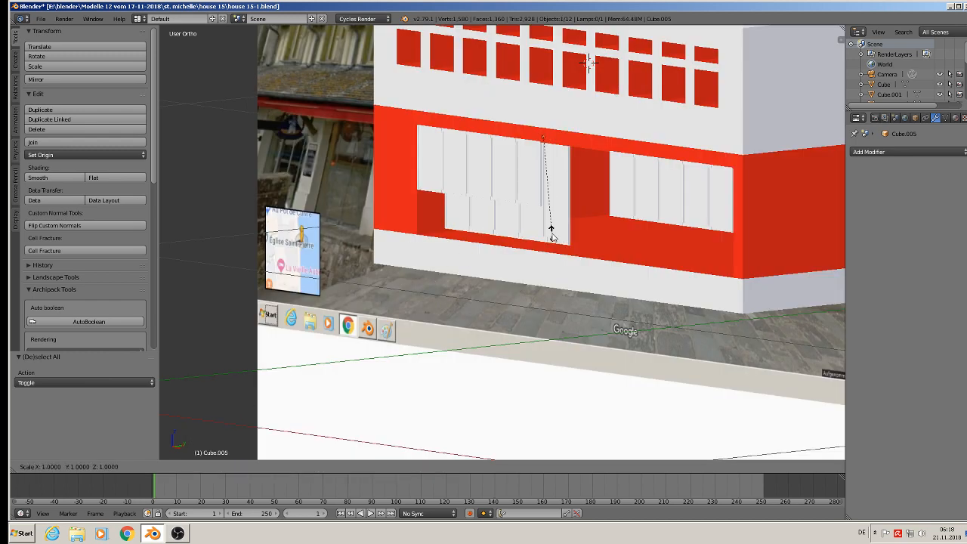
key("z")
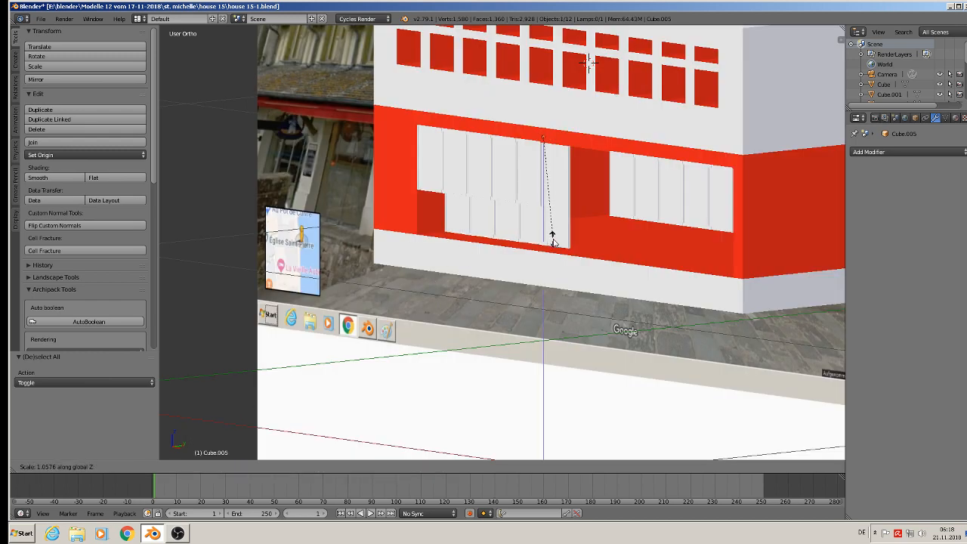
left_click(553, 239)
Move the taller panel row 0.098 along Y, deeper into the ground-floor recess
middle_click_drag(567, 199, 563, 136)
key("g")
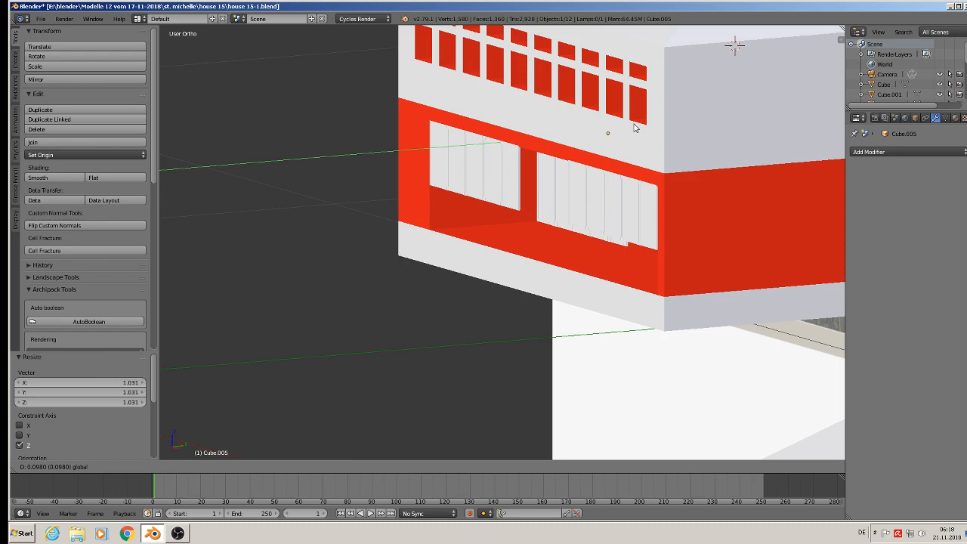
left_click(635, 128)
middle_click_drag(635, 204, 622, 224)
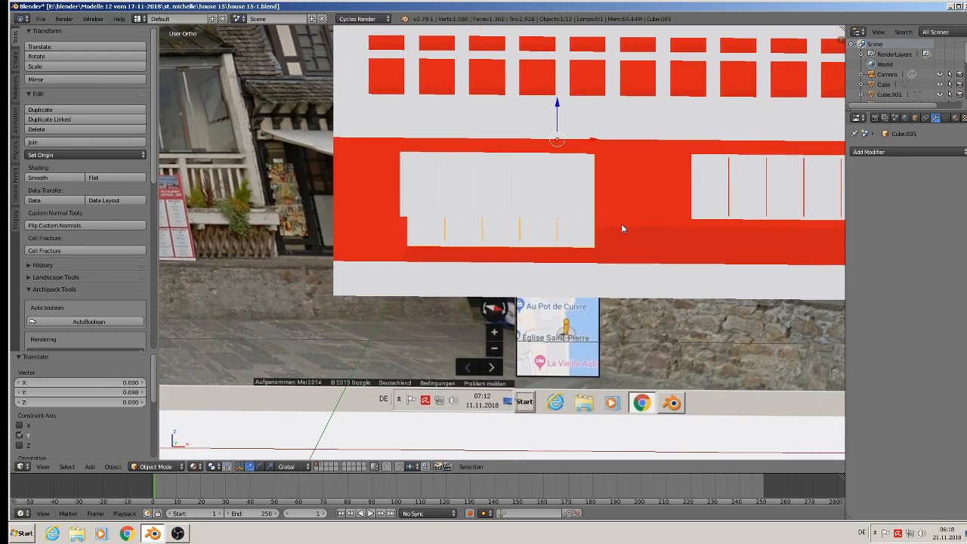
Create a linked duplicate of the taller panel row, place it along X behind the second front row, and nudge it 0.011 along X
key("alt+d")
key("Escape")
key("g")
key("x")
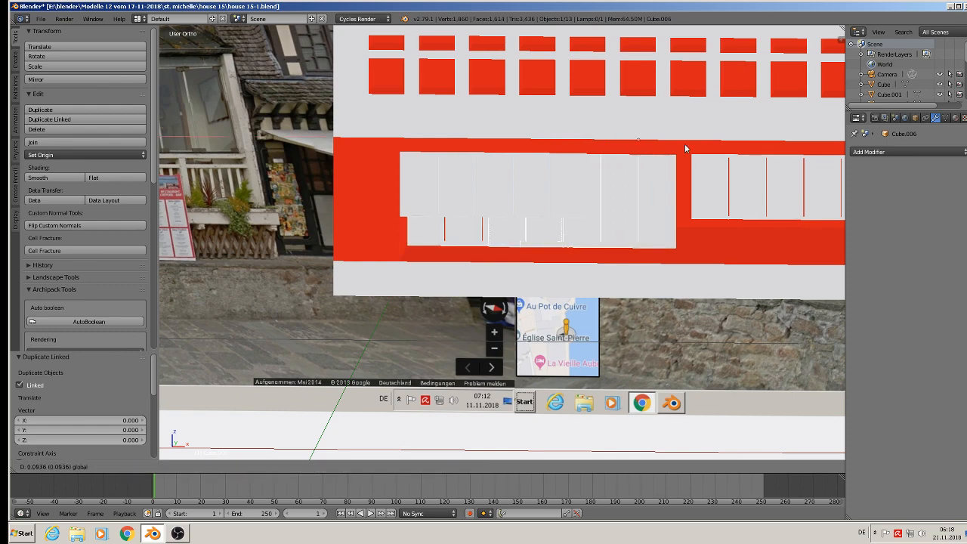
left_click(195, 171)
middle_click_drag(641, 237, 505, 199, "shift")
left_click_drag(724, 114, 742, 113)
scroll(430, 211, "up", 1)
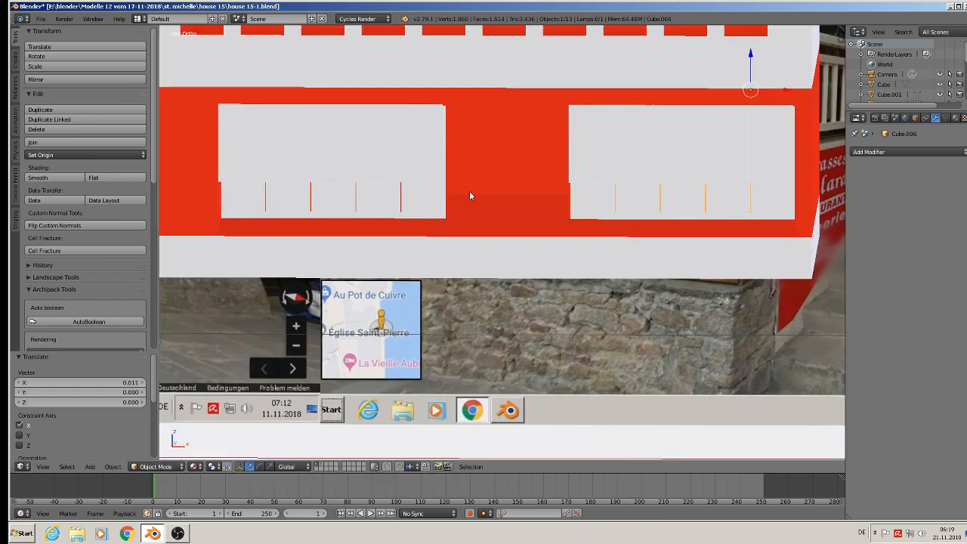
right_click(436, 211)
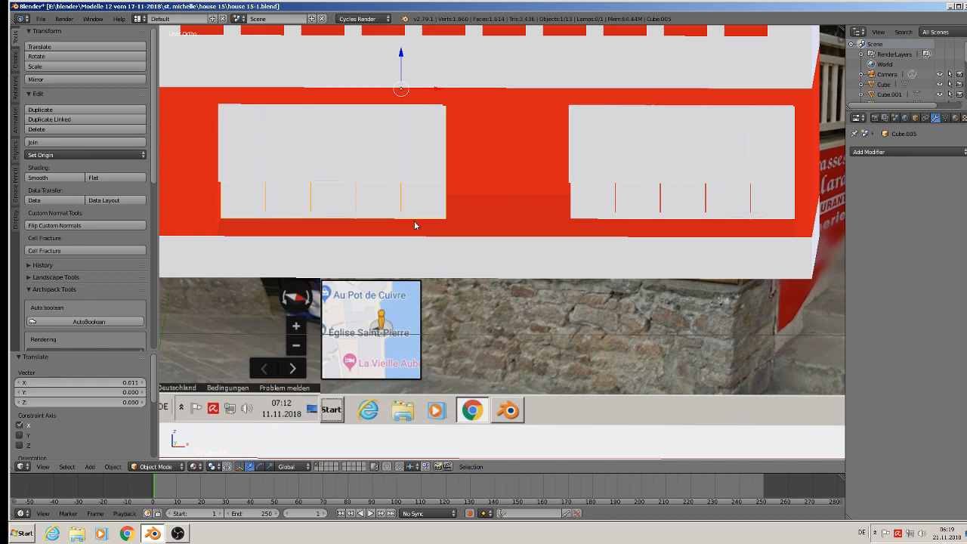
key("Tab")
key("Tab")
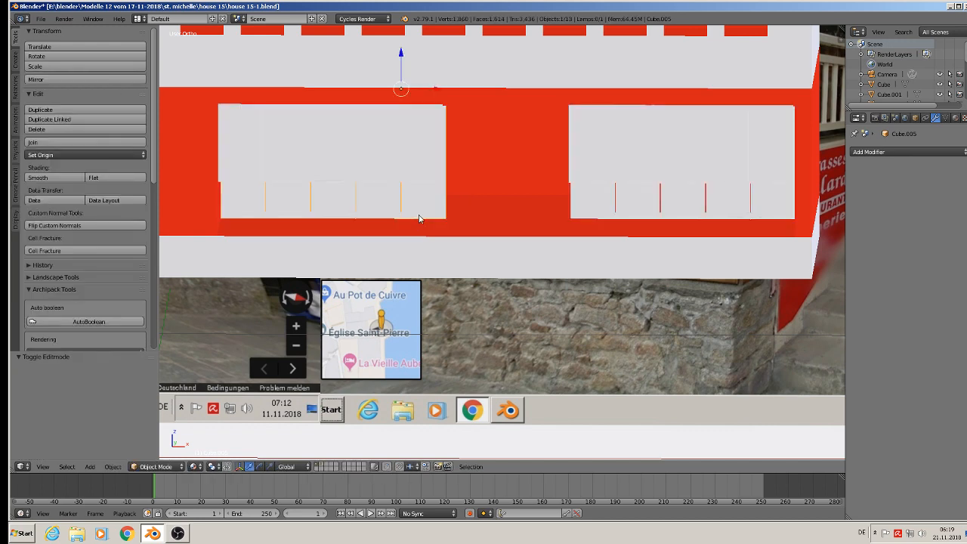
key("Tab")
key("Tab")
right_click(420, 214)
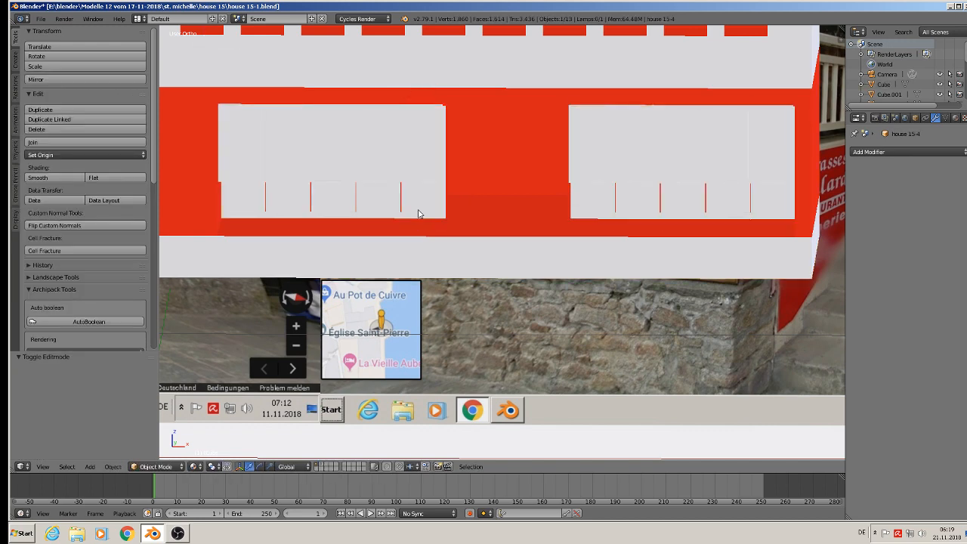
middle_click_drag(419, 214, 479, 180)
right_click(369, 211)
Duplicate the original taller panel row as an independent copy and move it 0.185 along X, across the gap between the rows
right_click(488, 178)
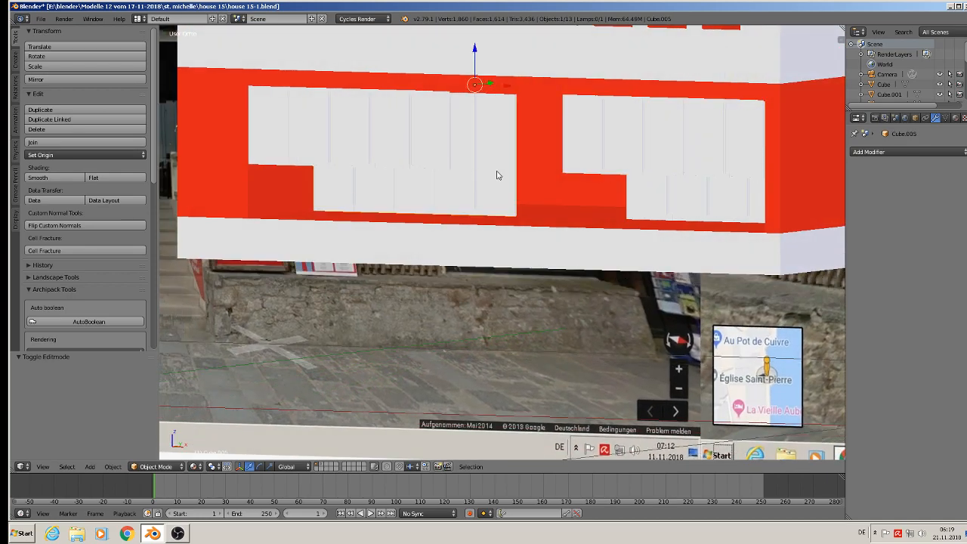
middle_click_drag(499, 175, 523, 179)
key("shift+d")
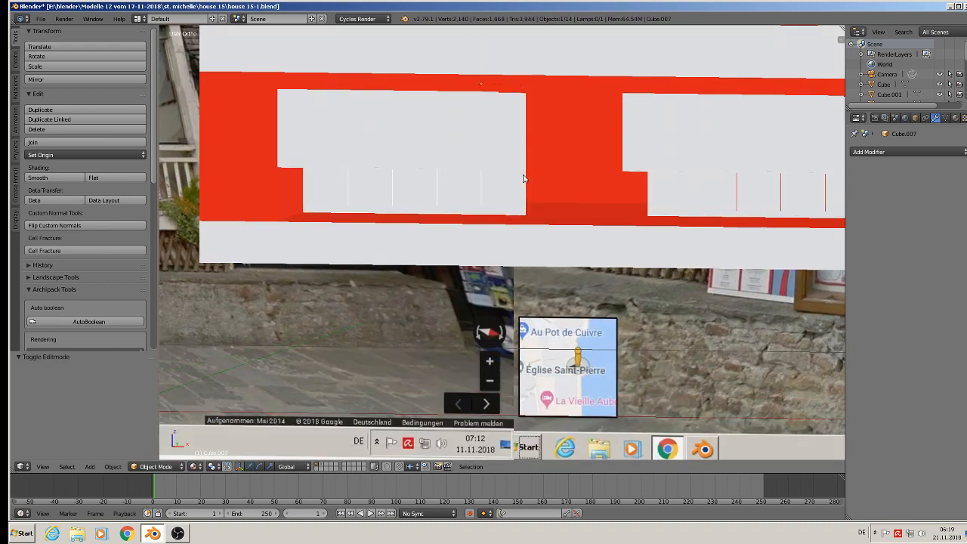
right_click(523, 178)
key("g")
key("x")
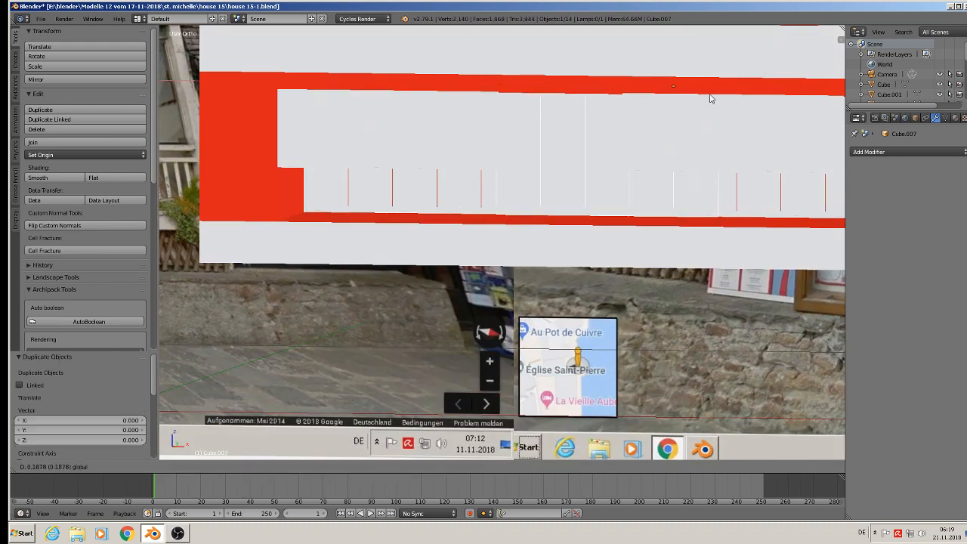
left_click(706, 88)
Move the independent copy of the panel row -0.272 along Y, out in front of the facade
middle_click_drag(706, 89, 672, 95)
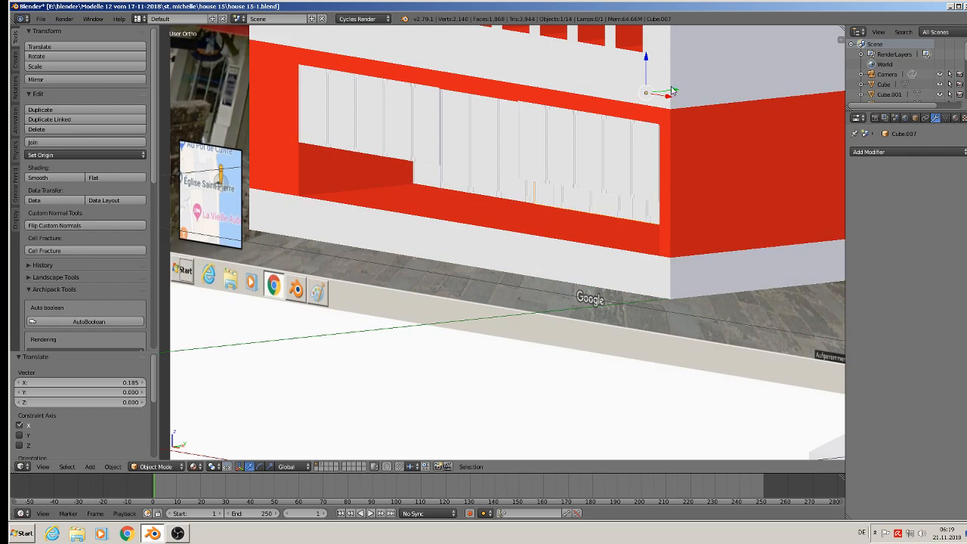
key("g")
key("y")
left_click(458, 197)
middle_click_drag(459, 196, 545, 221)
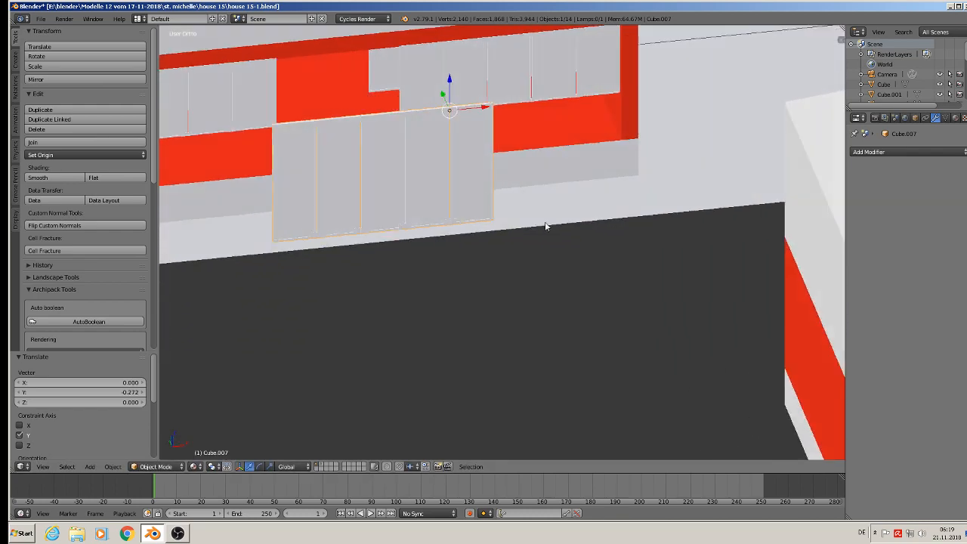
In the mesh of the independent copy, box-select the three panels at its low-X end and delete the selected vertices
key("Tab")
key("a")
scroll(377, 149, "up", 2)
middle_click_drag(377, 149, 366, 122)
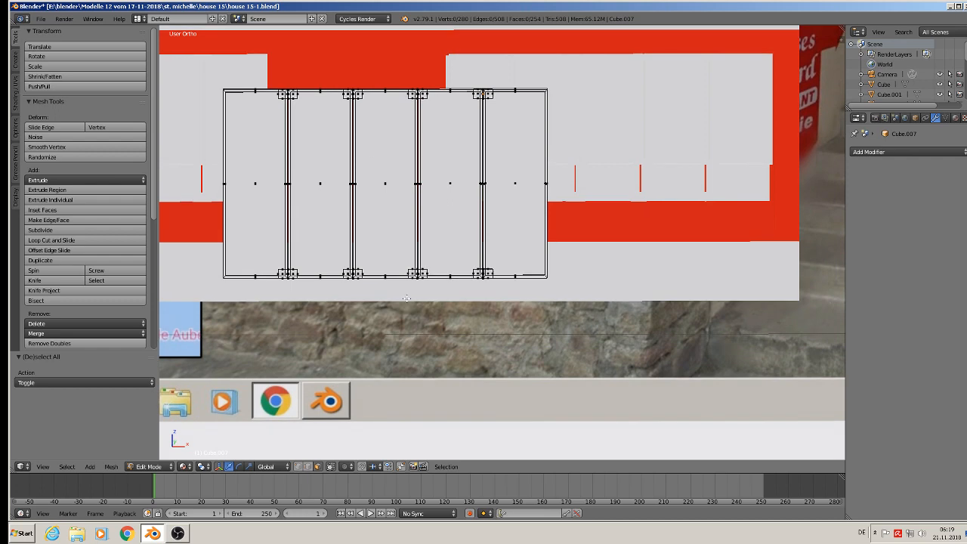
key("b")
left_click_drag(419, 301, 169, 51)
key("x")
left_click(172, 48)
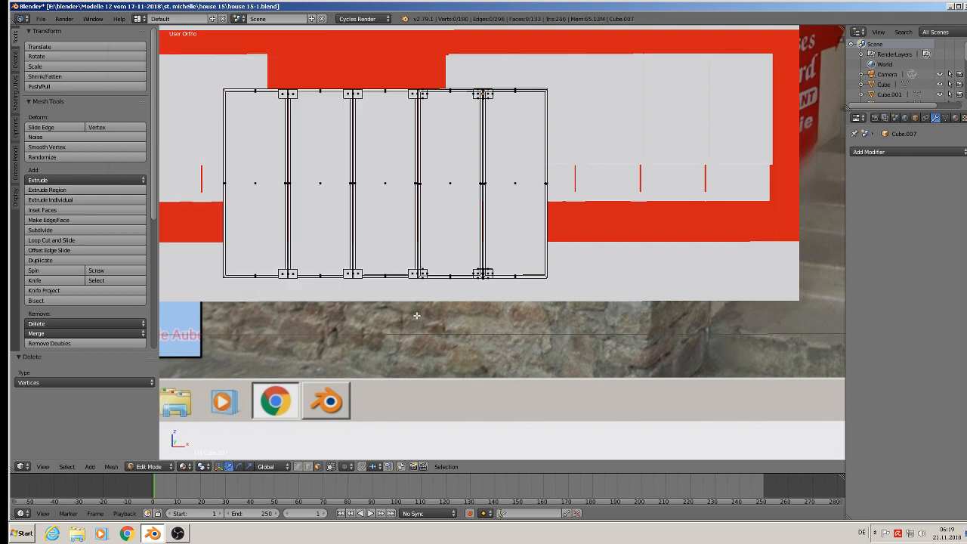
Change the mesh selection mode and delete the remaining vertices of the same three panels, keeping only a two-panel piece in Object Mode
left_click(317, 468)
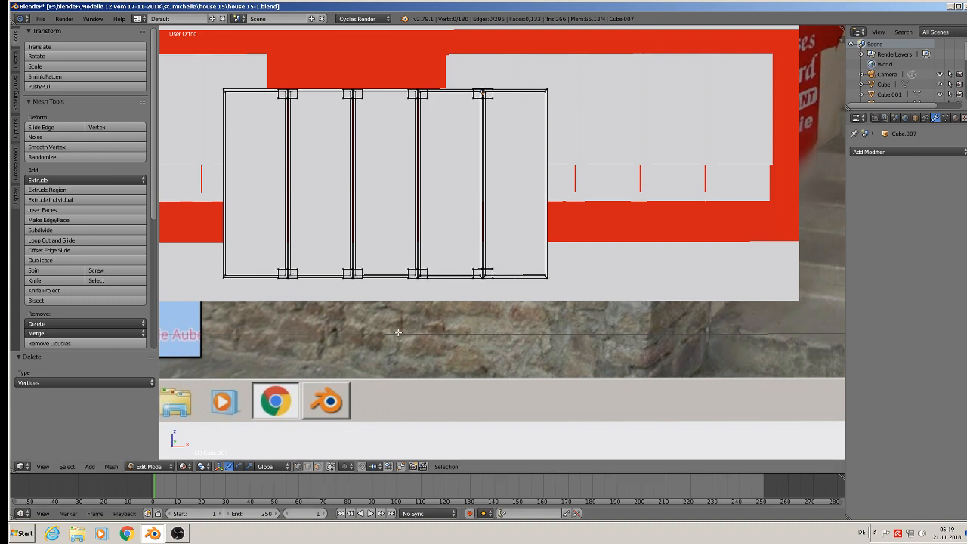
key("b")
left_click_drag(419, 308, 181, 64)
key("x")
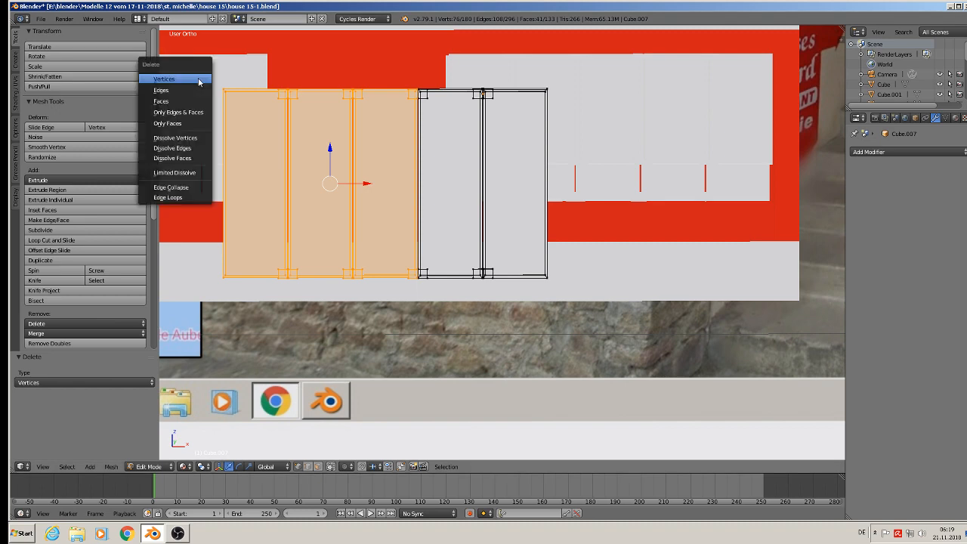
left_click(198, 77)
key("Tab")
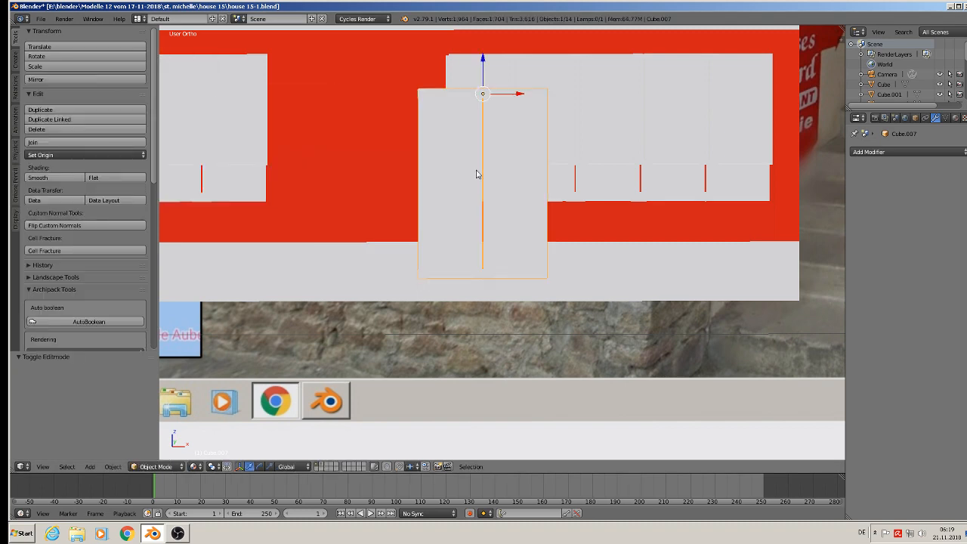
scroll(494, 97, "up", 3)
scroll(479, 102, "down", 2)
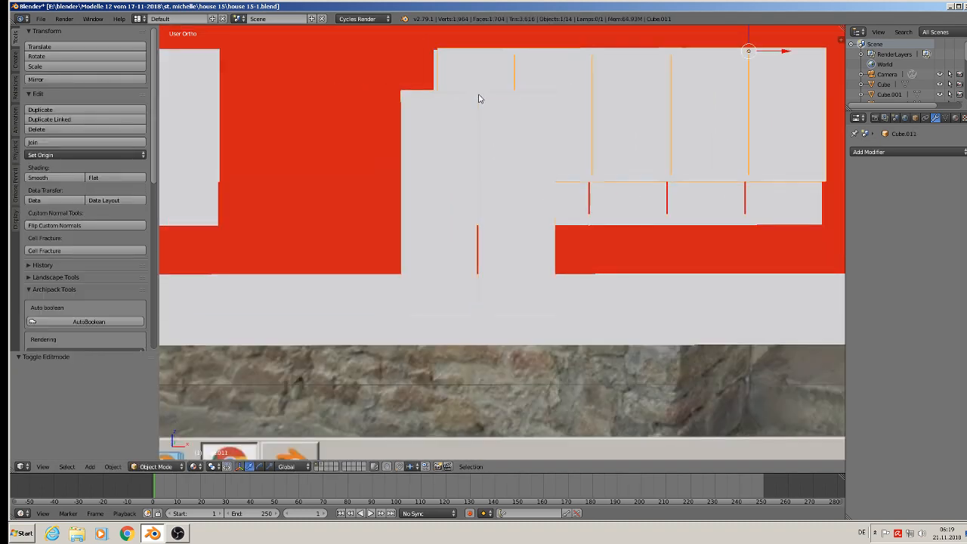
Move the top middle block of the two-pane frame -0.043 along X to the left corner and duplicate it 0.085 along X to the right corner
key("Tab")
scroll(478, 96, "up", 2)
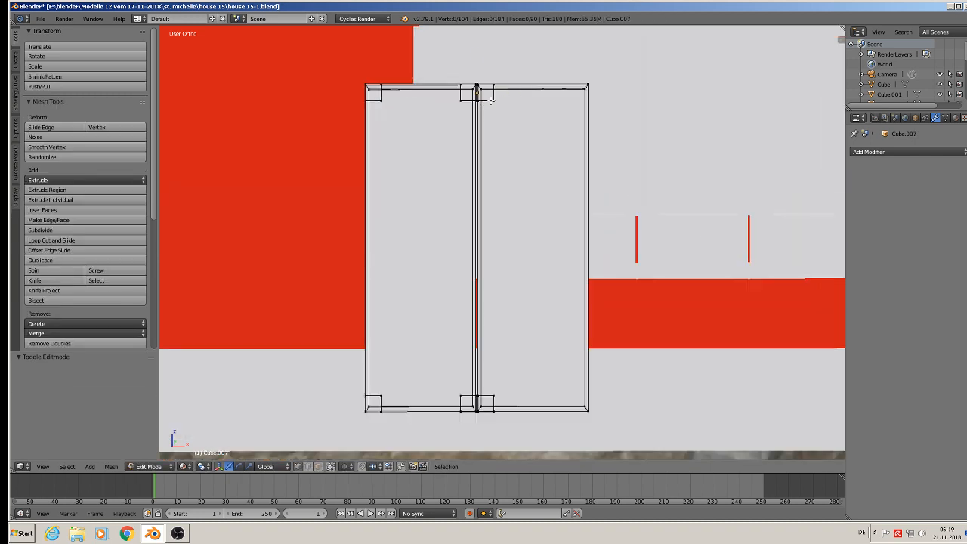
key("l")
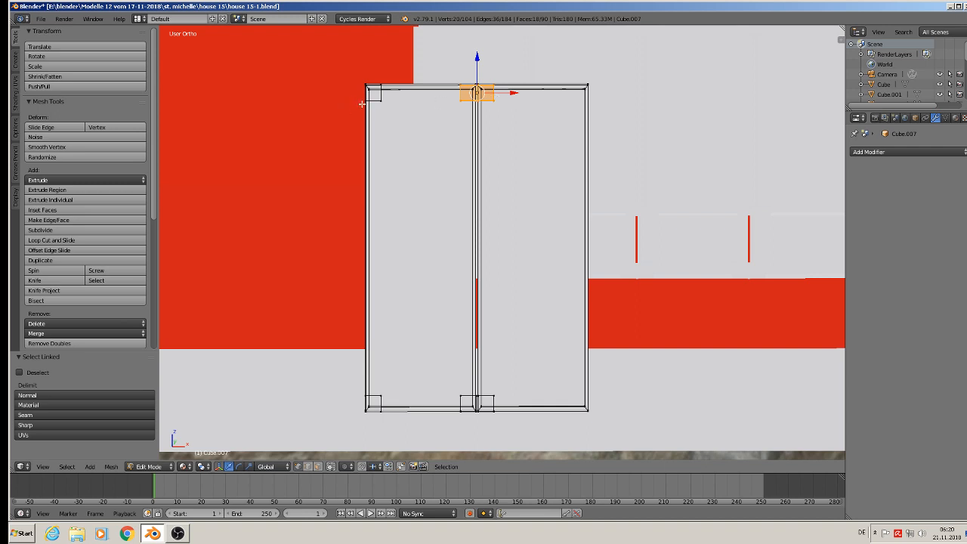
left_click_drag(521, 93, 405, 106)
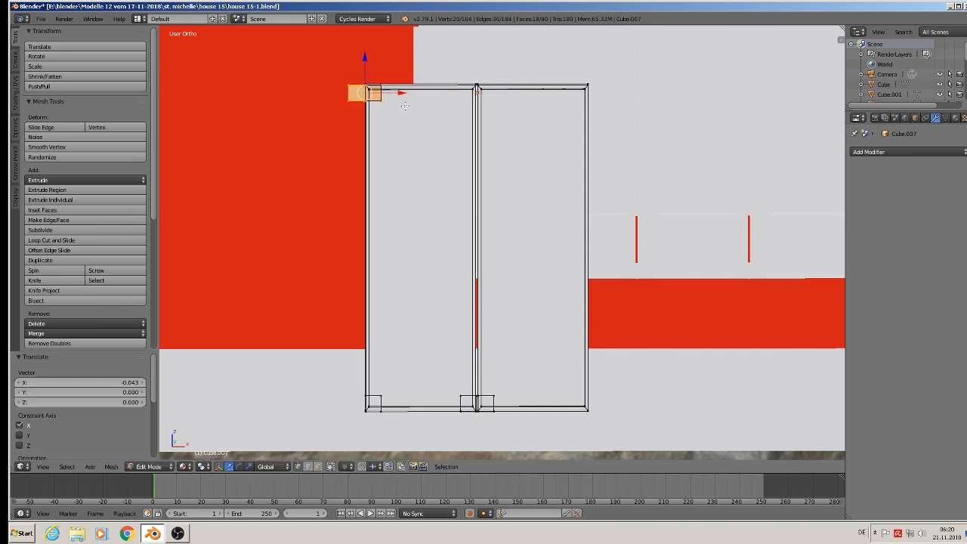
key("shift+d")
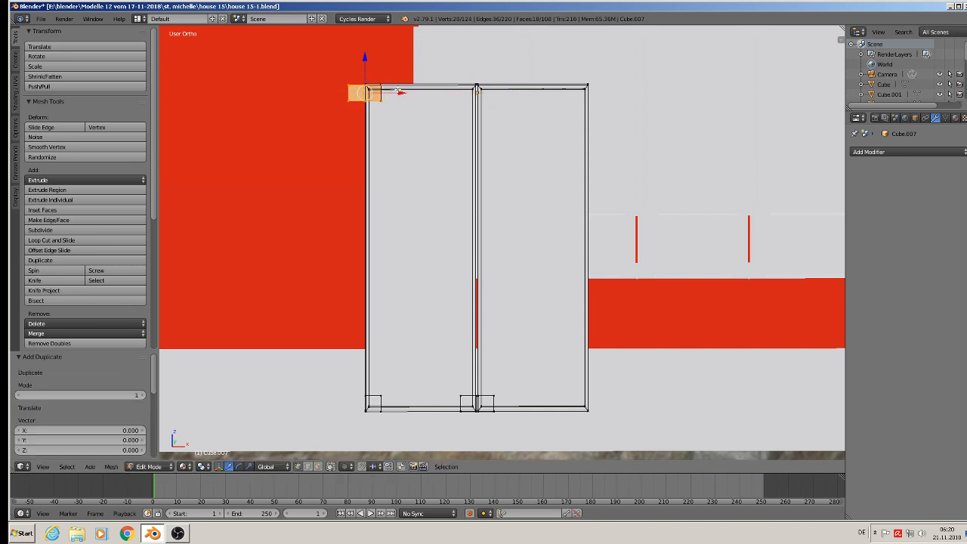
key("x")
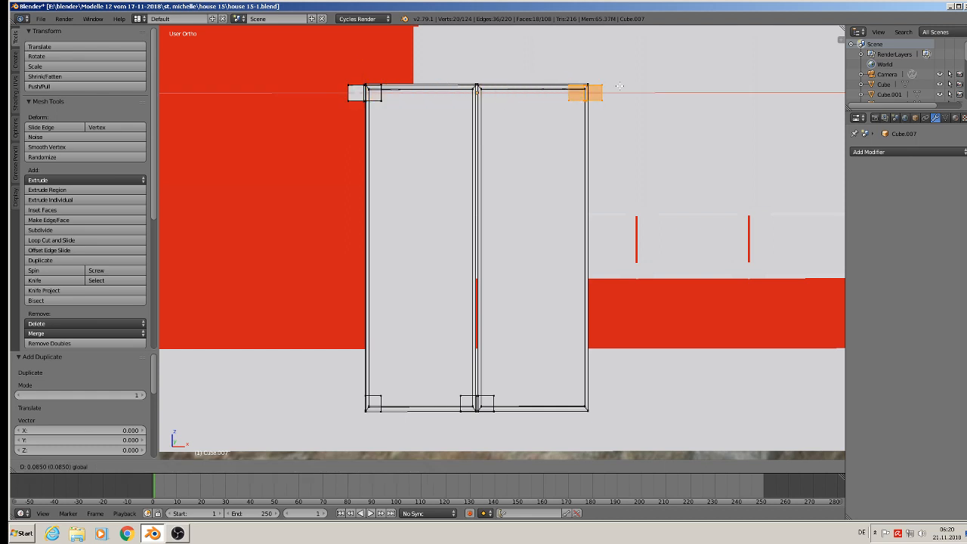
left_click(620, 86)
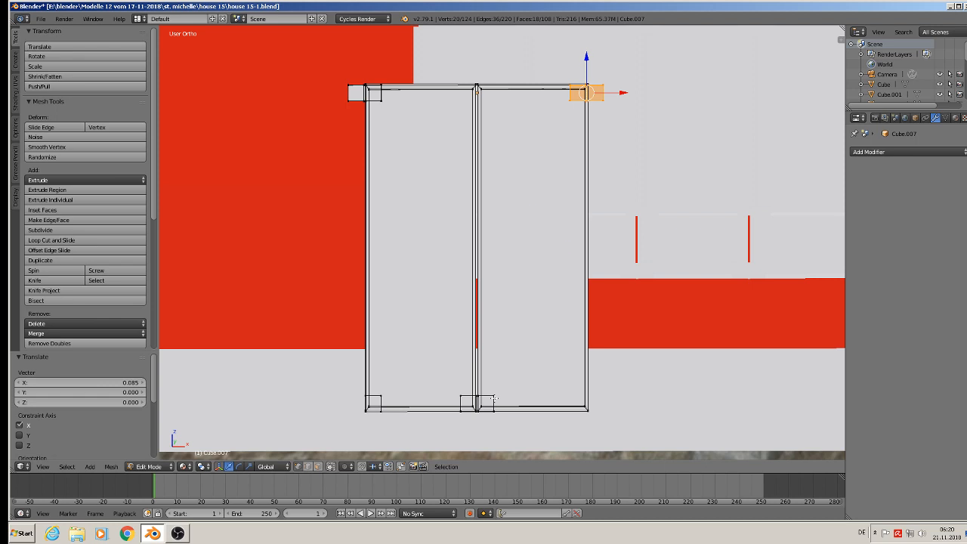
Move the bottom middle block of the frame 0.043 along X to the lower right corner
key("l")
key("a")
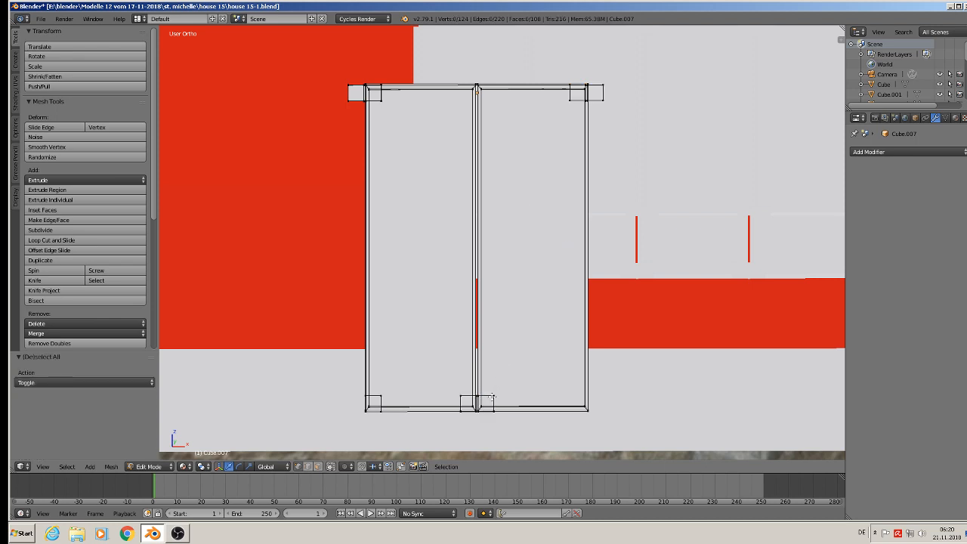
key("l")
left_click_drag(513, 404, 623, 404)
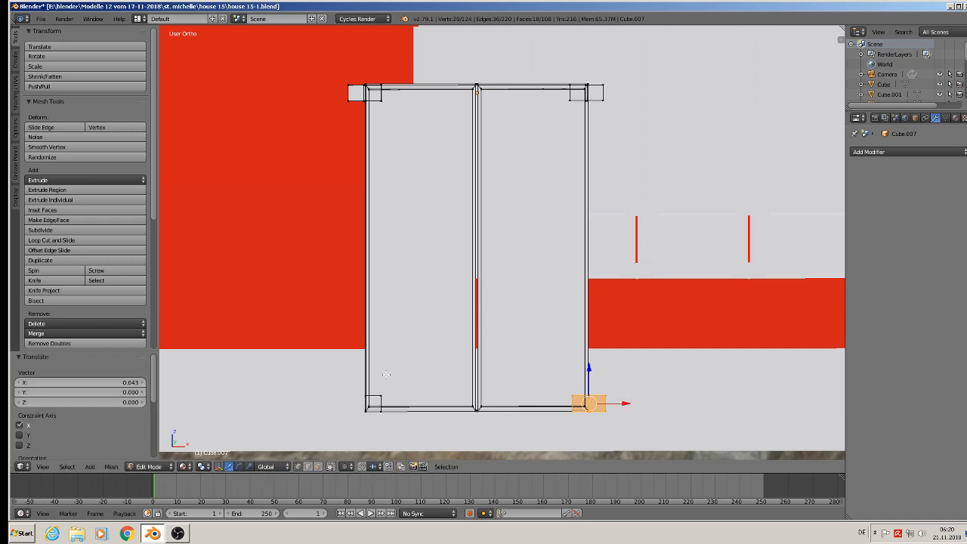
Delete the vertices of the small half-width block in the frame's lower left corner
right_click(383, 397)
key("l")
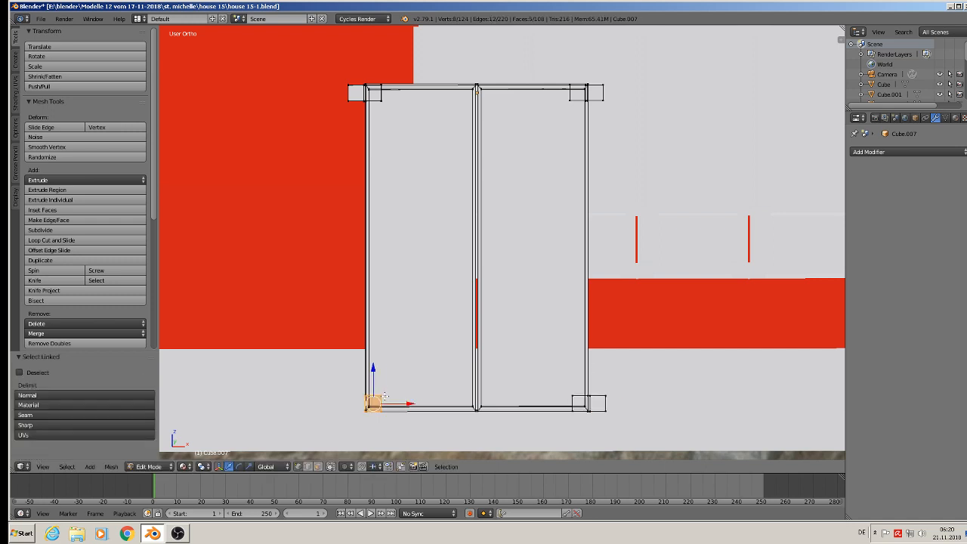
key("x")
left_click(390, 392)
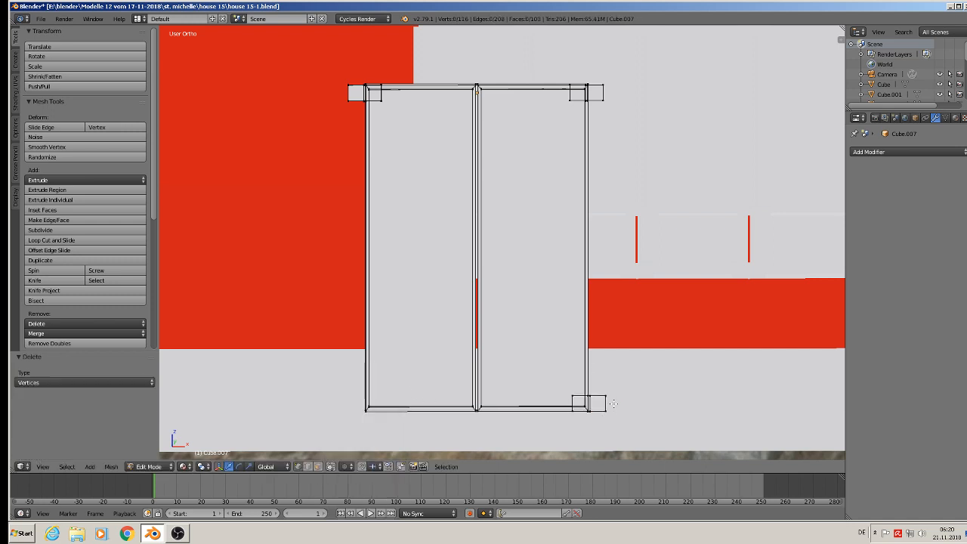
Duplicate the lower right corner block and move the copy -0.086 along X to the frame's lower left corner
key("l")
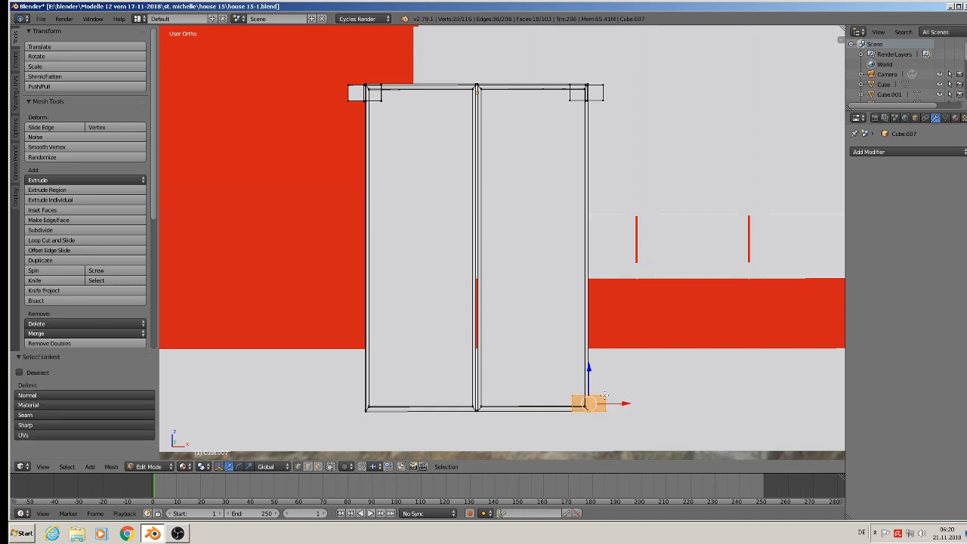
key("shift+d")
key("Escape")
key("g")
key("x")
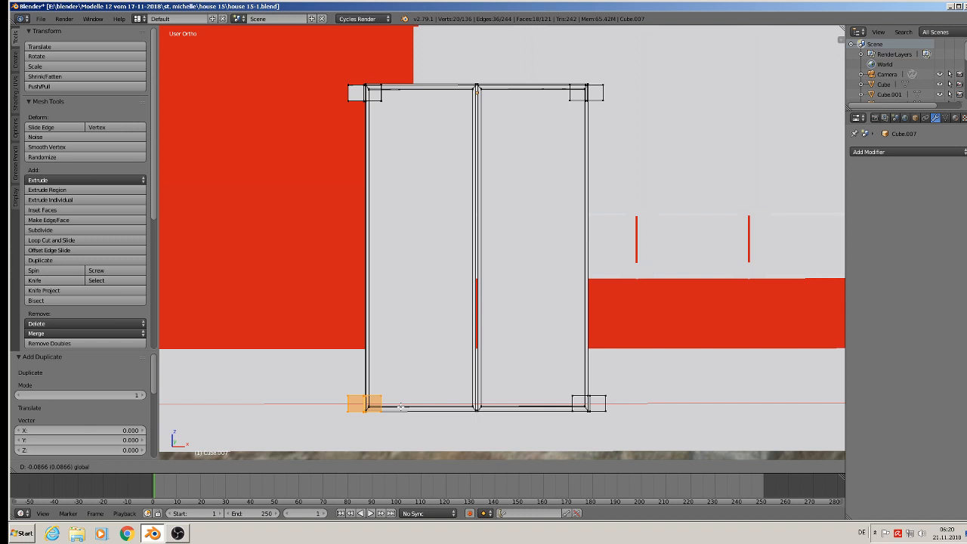
left_click(401, 408)
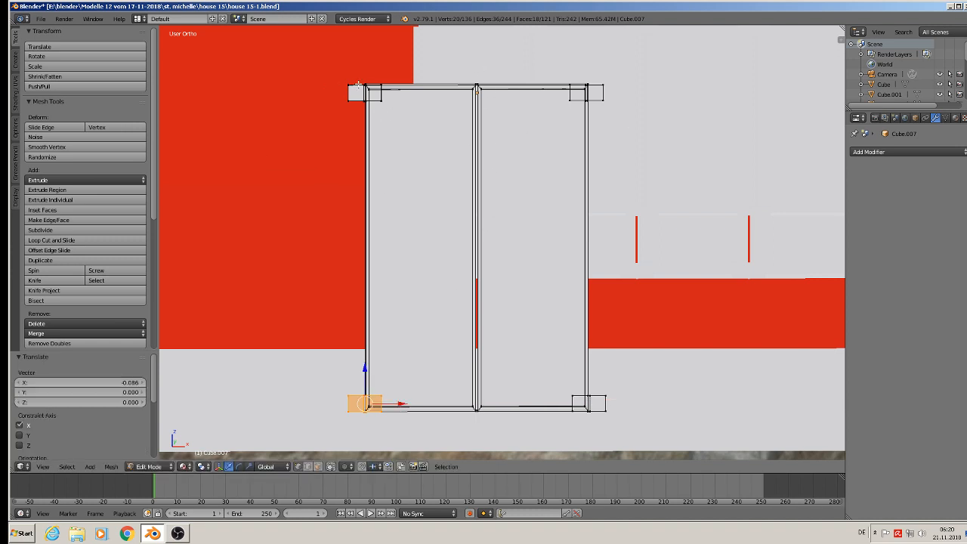
Return to Object Mode and move the frame -0.081 along X into the gap between the two window rows
scroll(346, 89, "down", 5)
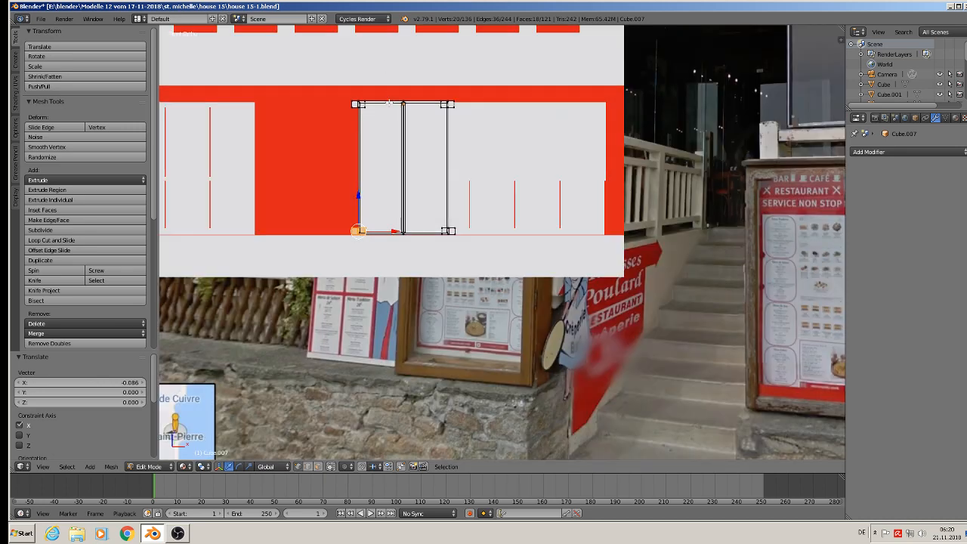
key("Tab")
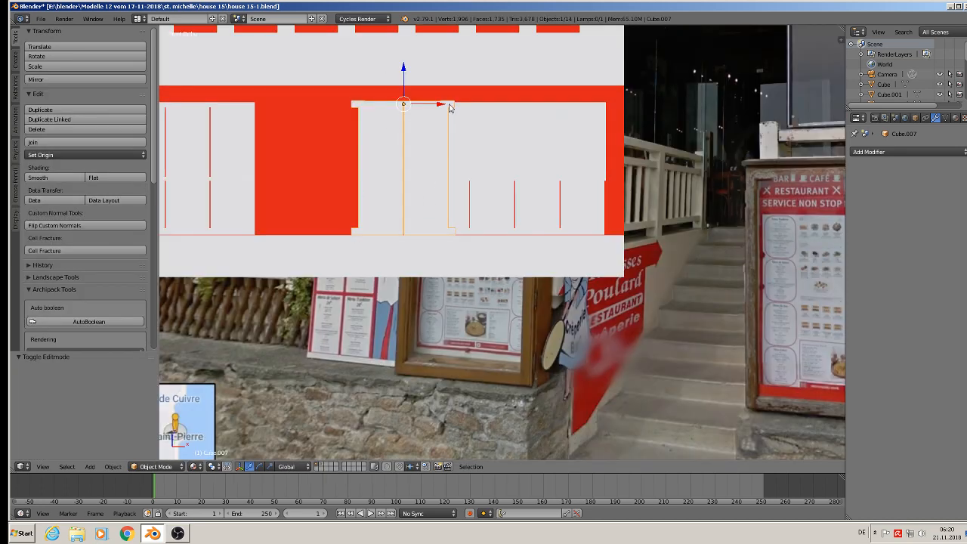
key("g")
key("x")
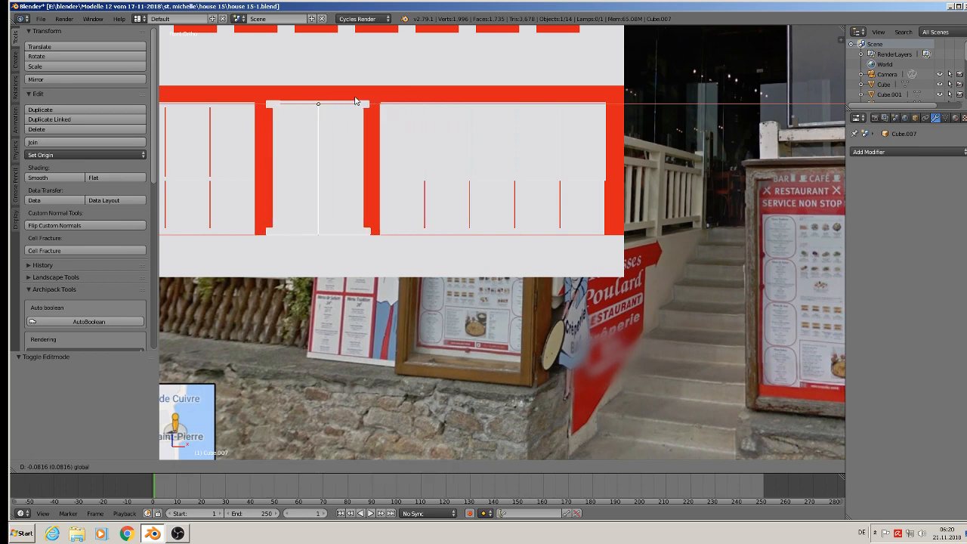
left_click(357, 102)
Clear the mesh selection and nudge the whole frame object about 0.001 toward negative X within the gap
scroll(450, 162, "up", 3)
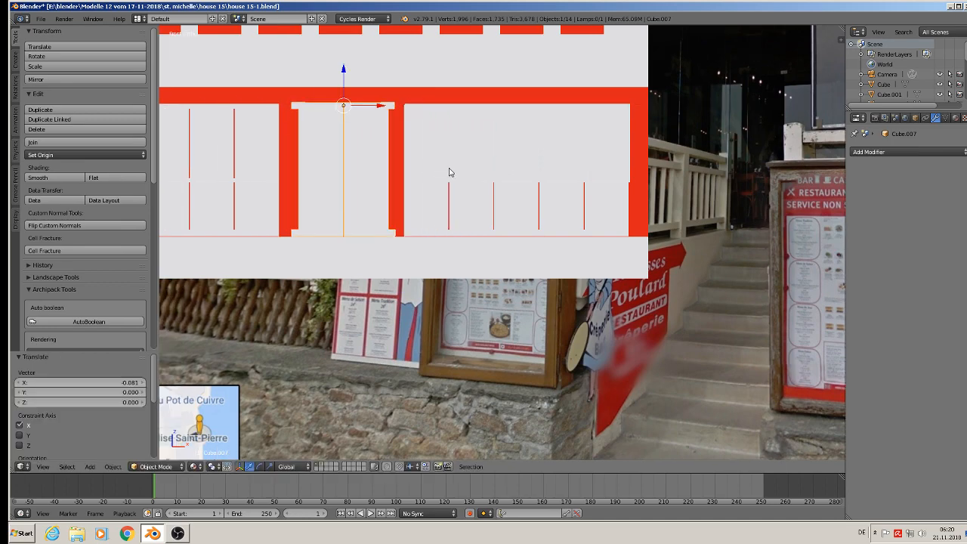
key("Tab")
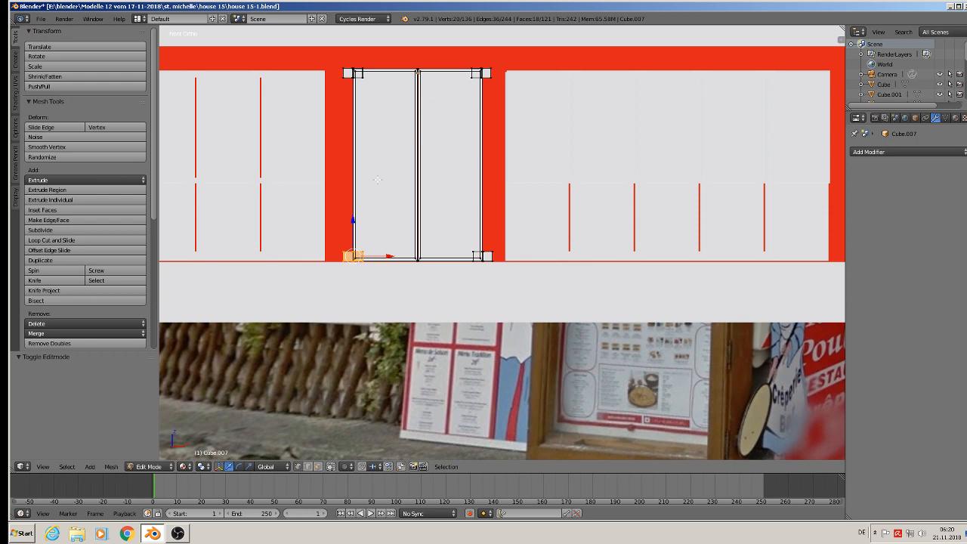
key("a")
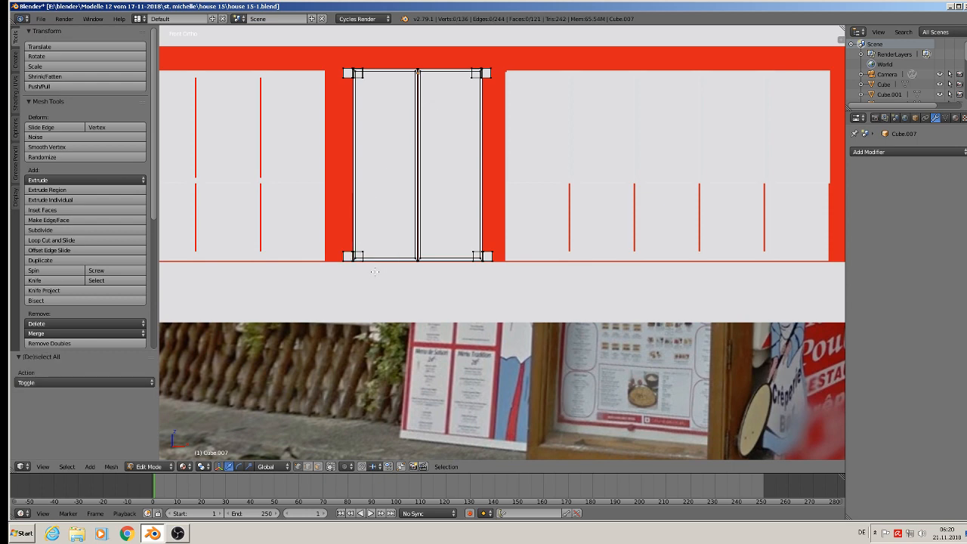
key("Tab")
key("g")
key("z")
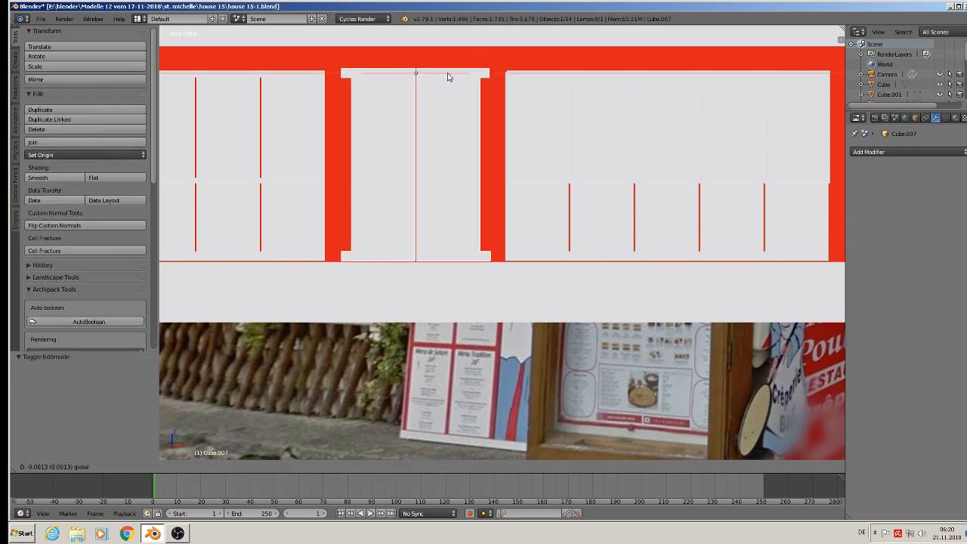
left_click(447, 74)
Widen the frame to the left window row by moving its left side vertices about -0.017 along X
key("Tab")
key("b")
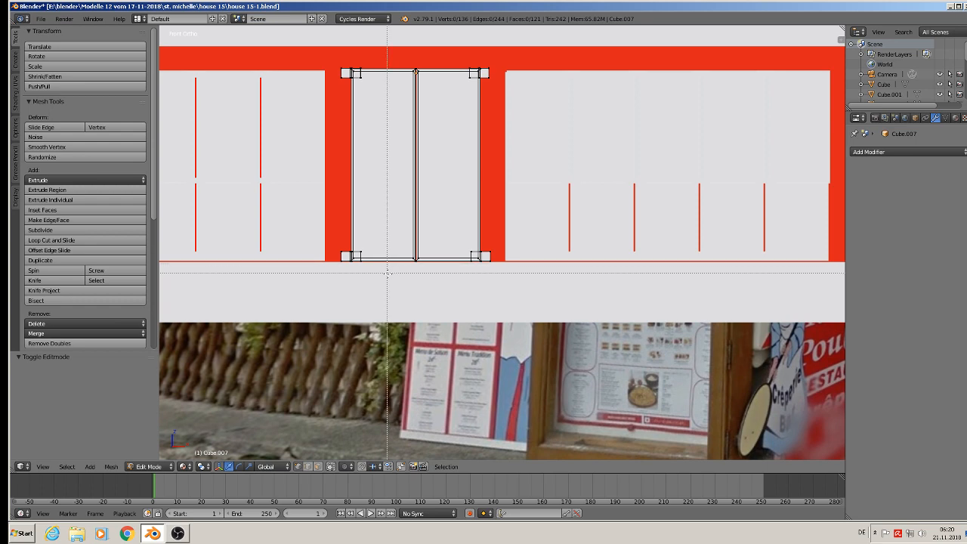
left_click_drag(373, 271, 306, 47)
key("g")
key("x")
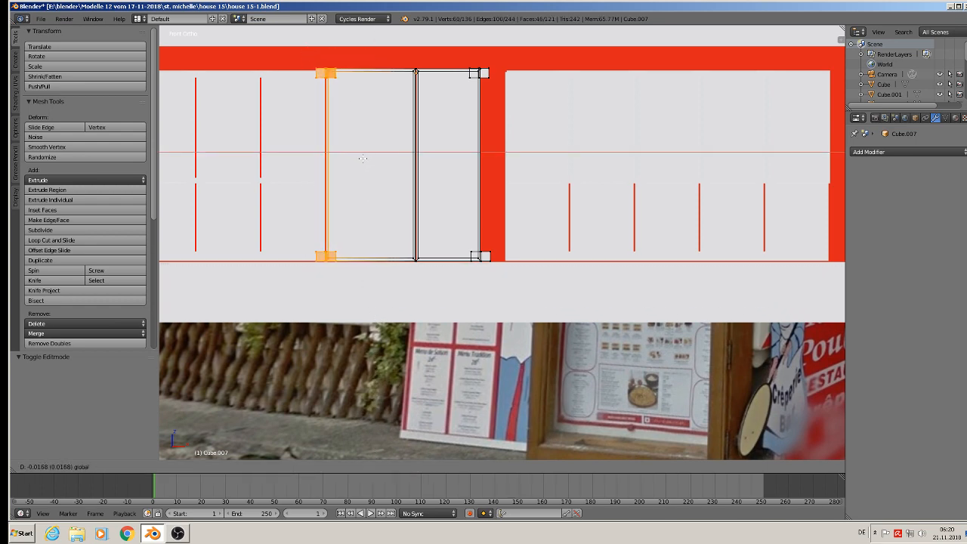
left_click(362, 158)
key("a")
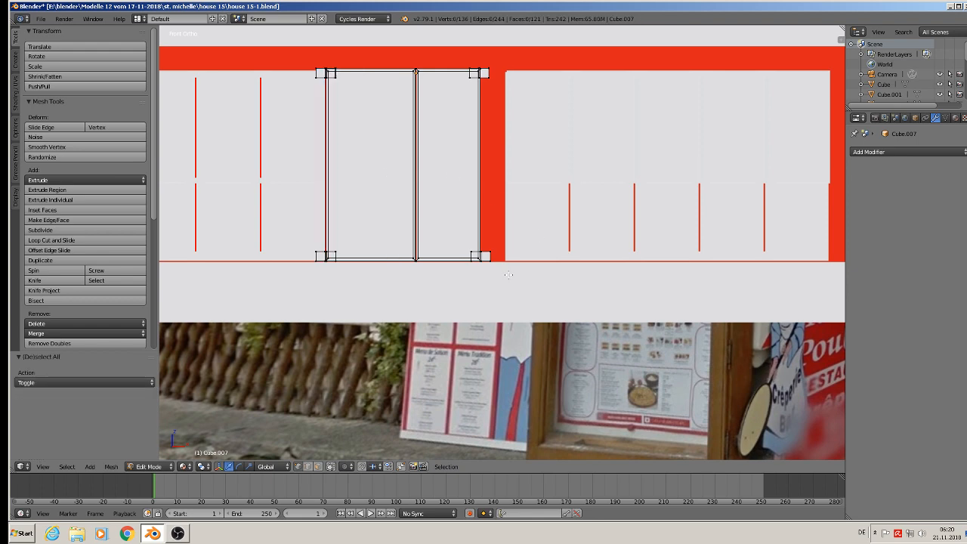
Widen the frame to the right window row by moving its right side vertices 0.016 along X, and return to Object Mode
key("b")
left_click_drag(513, 266, 465, 53)
key("g")
key("x")
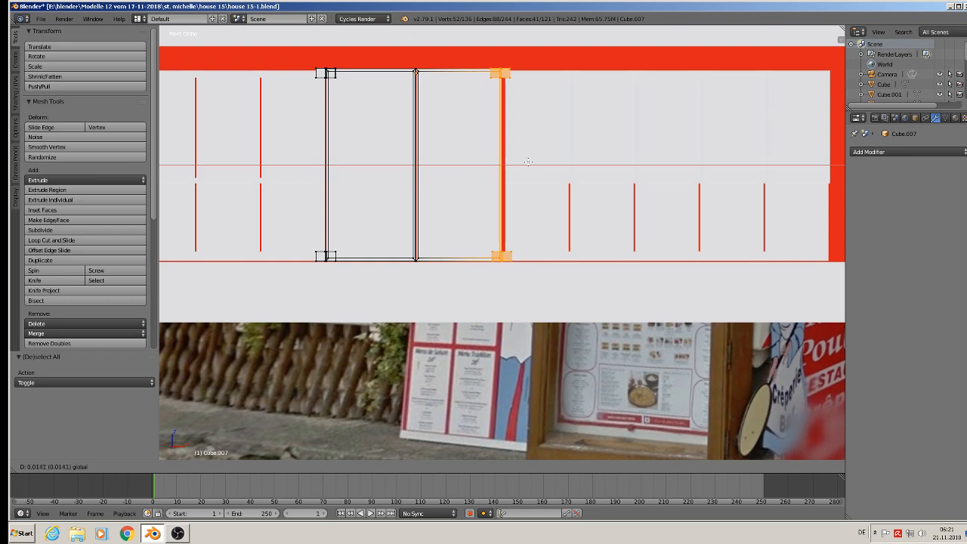
left_click(532, 161)
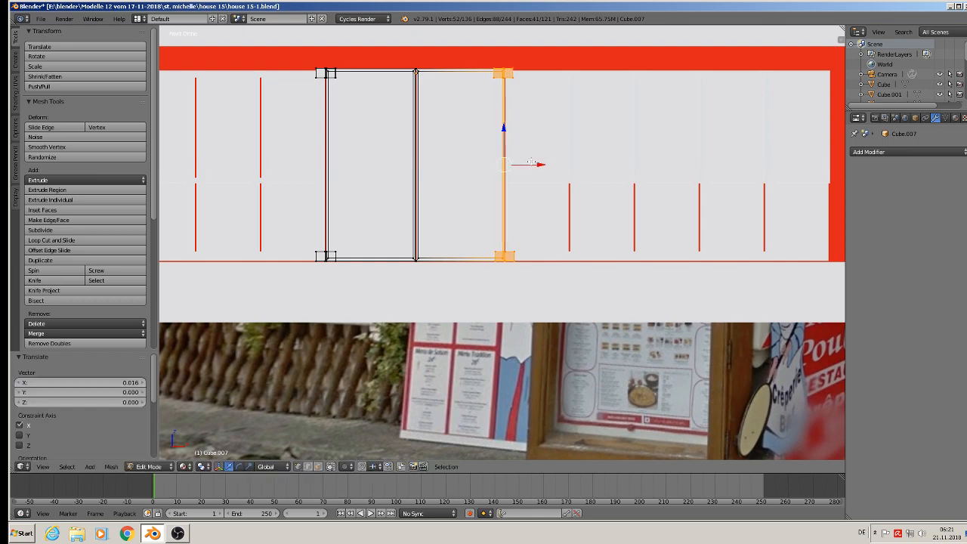
key("Tab")
Push the two-pane frame 0.280 along Y into the facade opening
middle_click_drag(532, 162, 417, 183)
scroll(416, 184, "down", 3)
middle_click_drag(463, 120, 394, 143, "shift")
left_click_drag(401, 148, 521, 99)
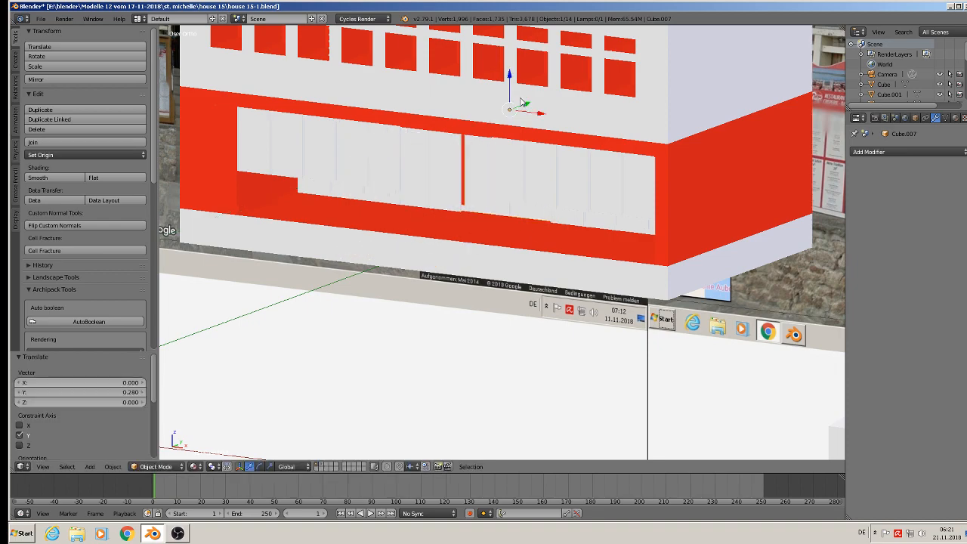
Shift the frame about 0.008 back toward the front along Y to line it up with the neighbouring windows
scroll(496, 154, "up", 3)
middle_click_drag(497, 157, 512, 96)
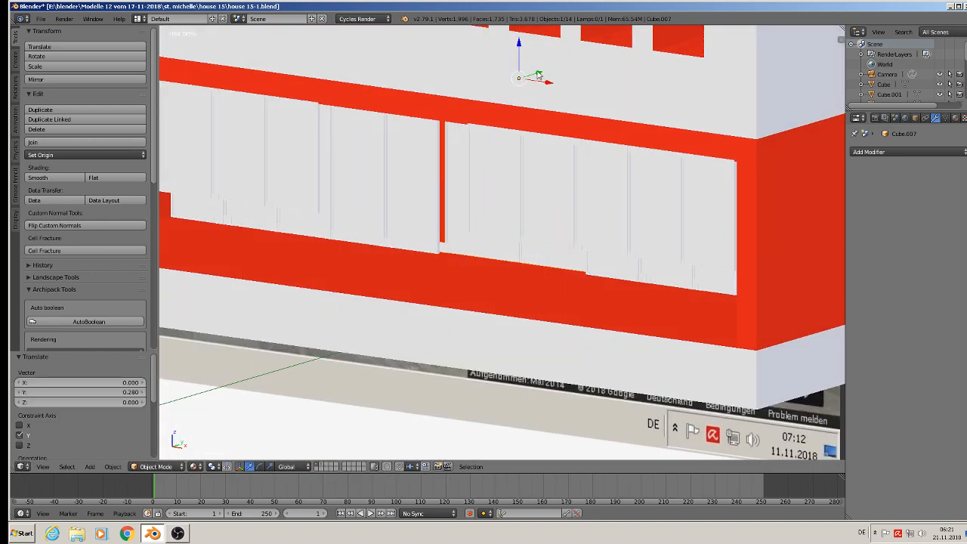
key("g")
left_click(533, 81)
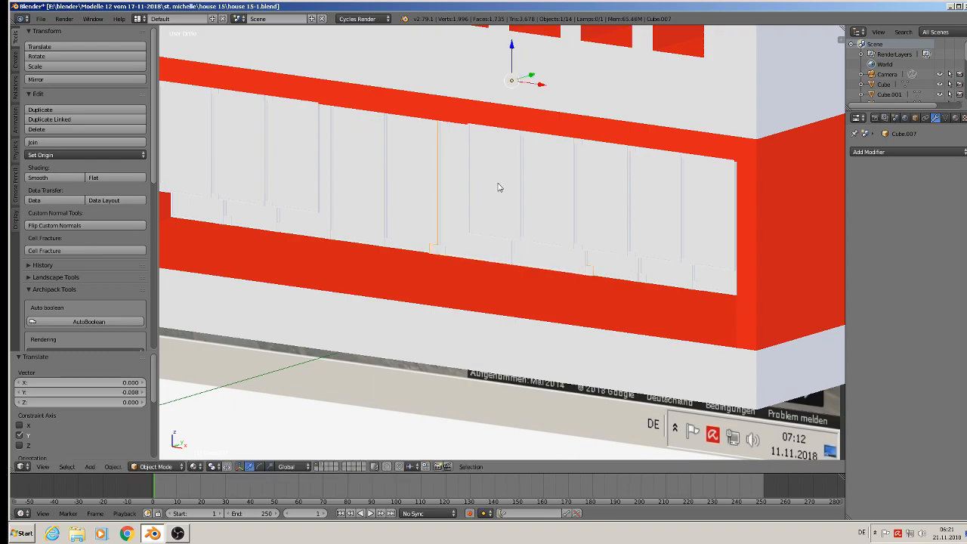
Deselect all objects and save the current house file
middle_click_drag(499, 186, 531, 221)
key("a")
scroll(529, 187, "down", 3)
scroll(523, 212, "down", 2)
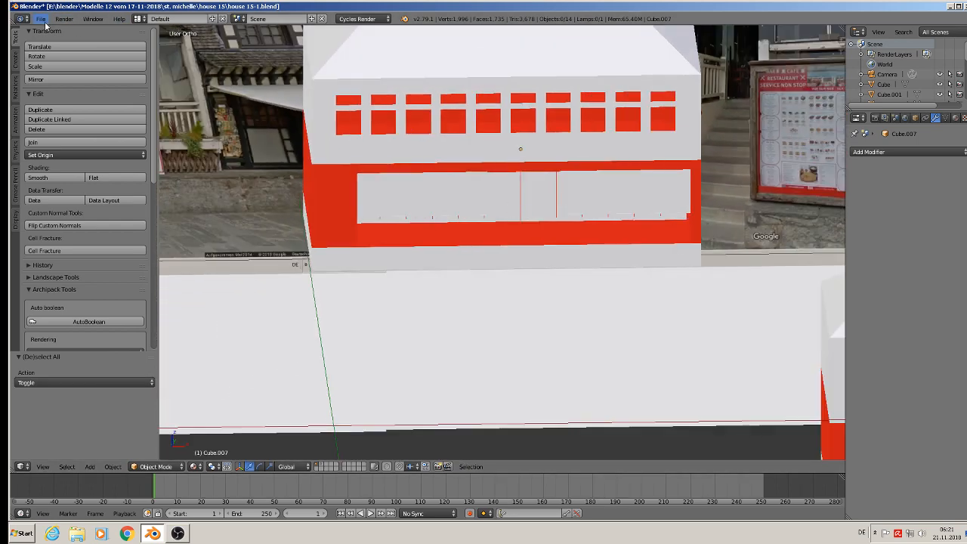
left_click(41, 18)
left_click(68, 98)
Add a cube at the white railing post beside the restaurant stairs in the front view of the reference photo
middle_click_drag(280, 227, 663, 209, "shift")
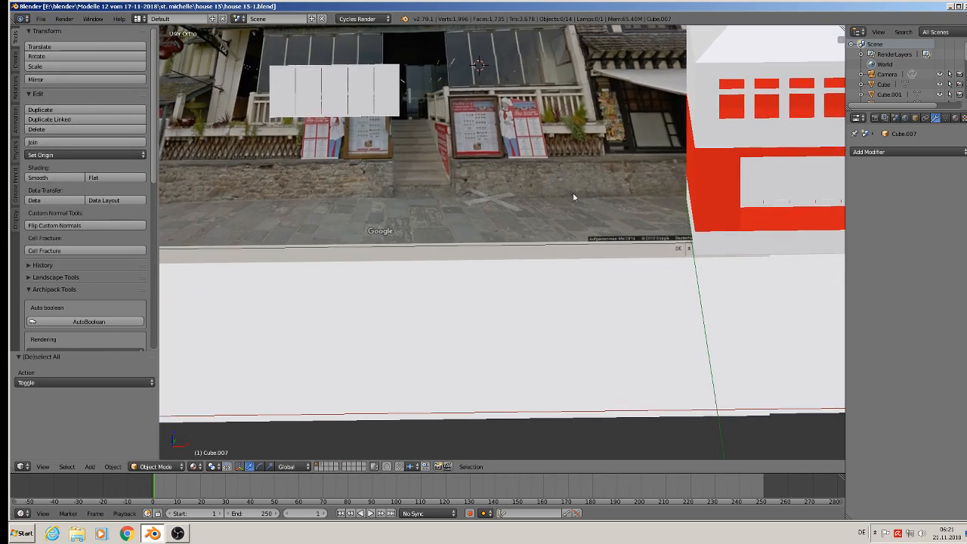
key("KP_1")
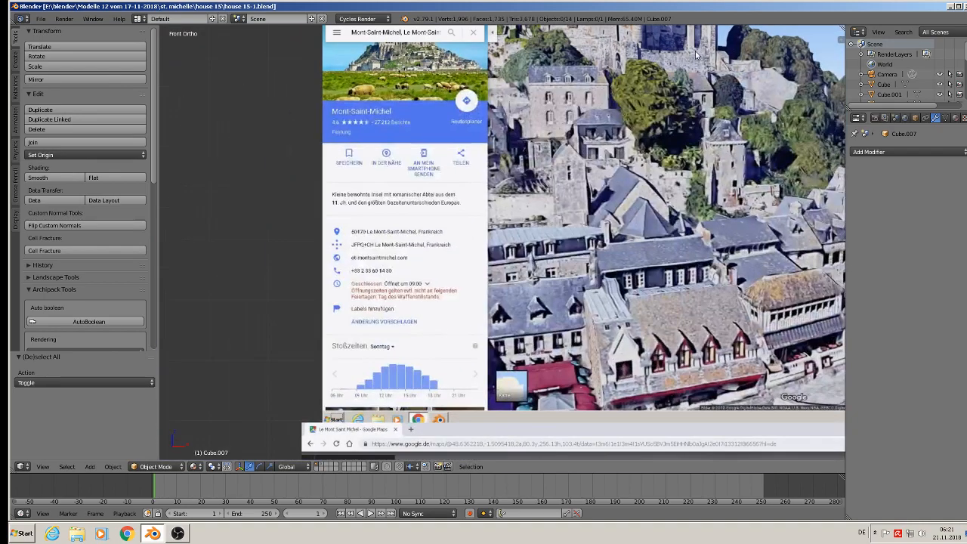
scroll(498, 224, "up", 5)
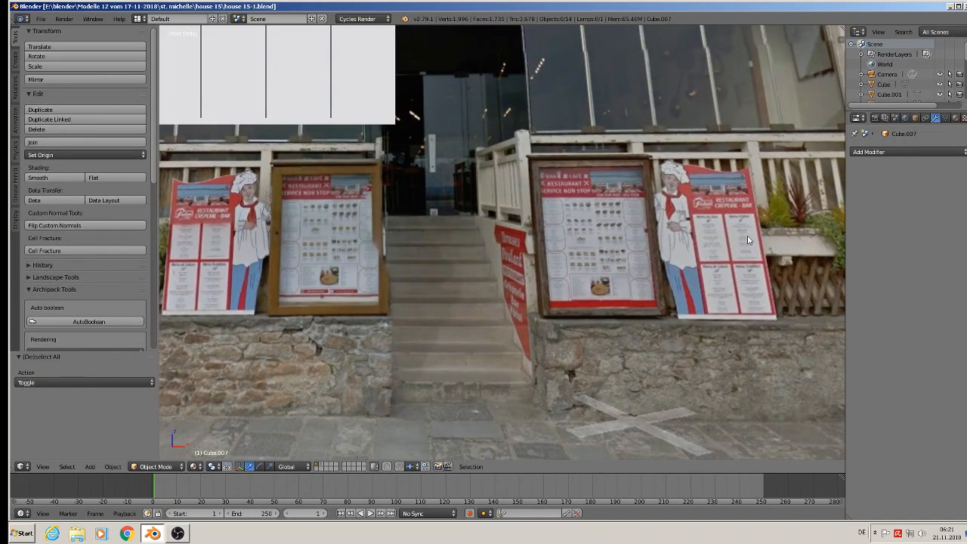
scroll(742, 210, "down", 3)
scroll(740, 220, "up", 2)
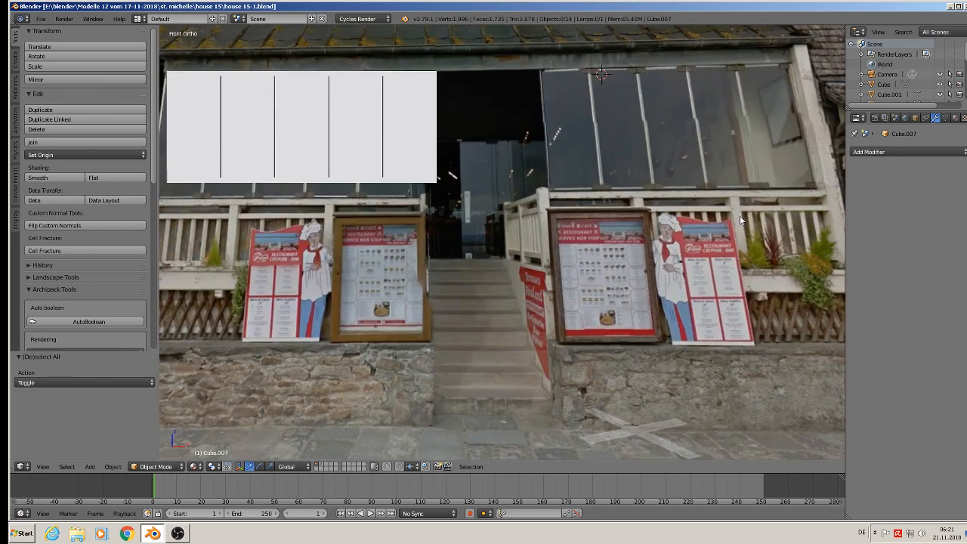
left_click(549, 240)
left_click(91, 467)
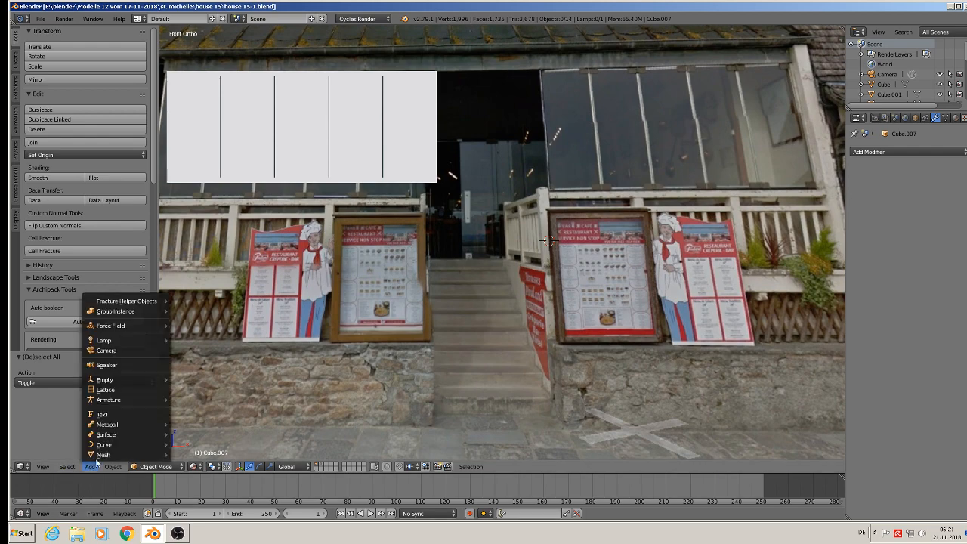
mouse_move(103, 454)
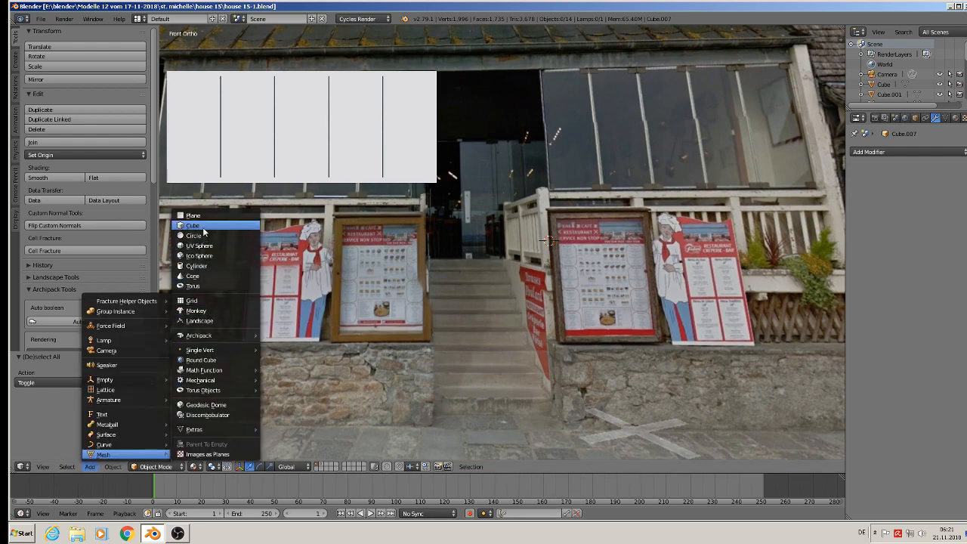
left_click(204, 226)
Scale the new cube down uniformly to the railing post's width, finishing with a factor of 0.045
key("s")
left_click(557, 235)
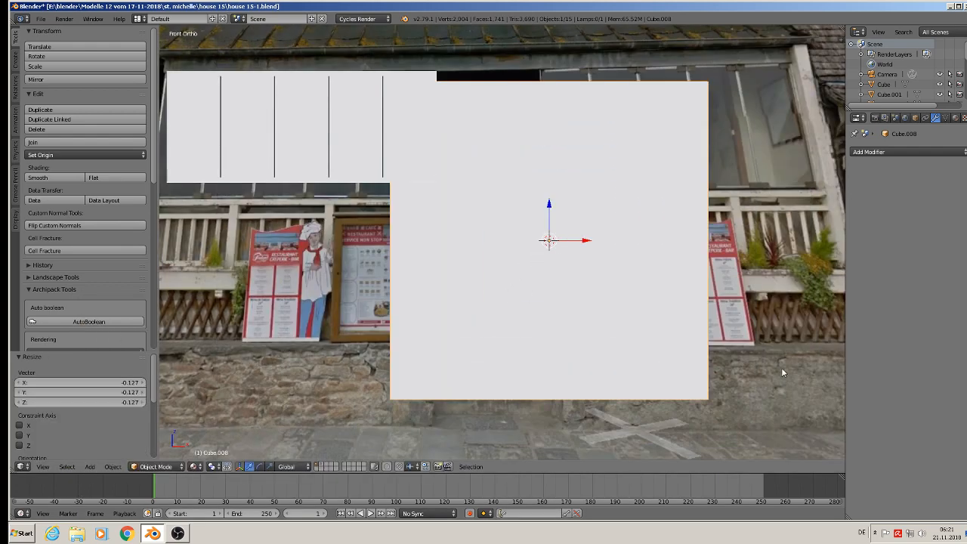
key("s")
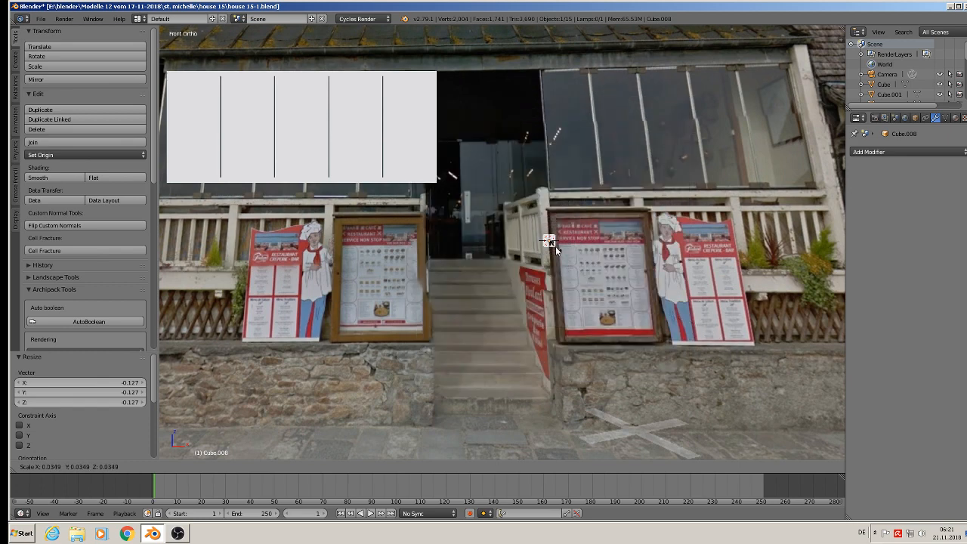
left_click(561, 249)
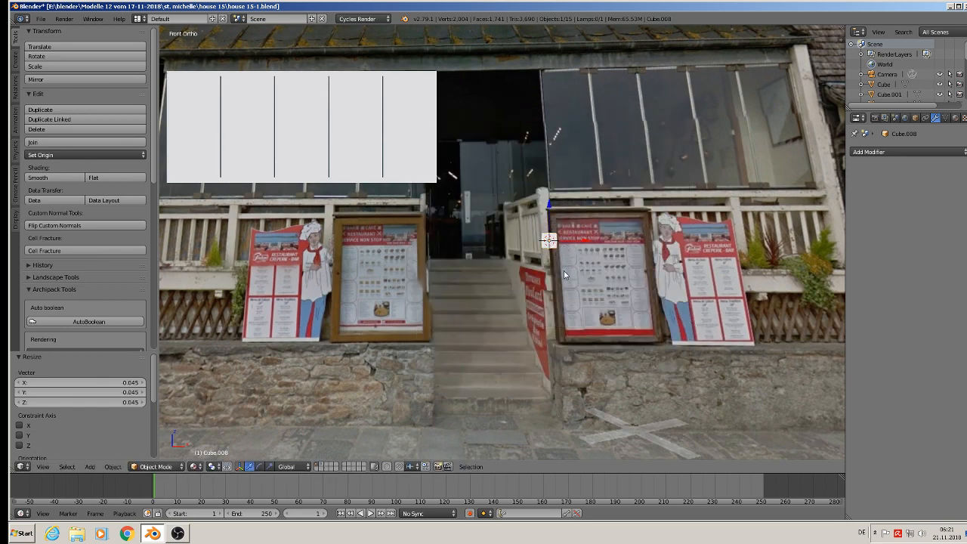
Stretch the small cube along Z into a tall post and raise it 0.008 to match the photographed railing post
key("s")
key("z")
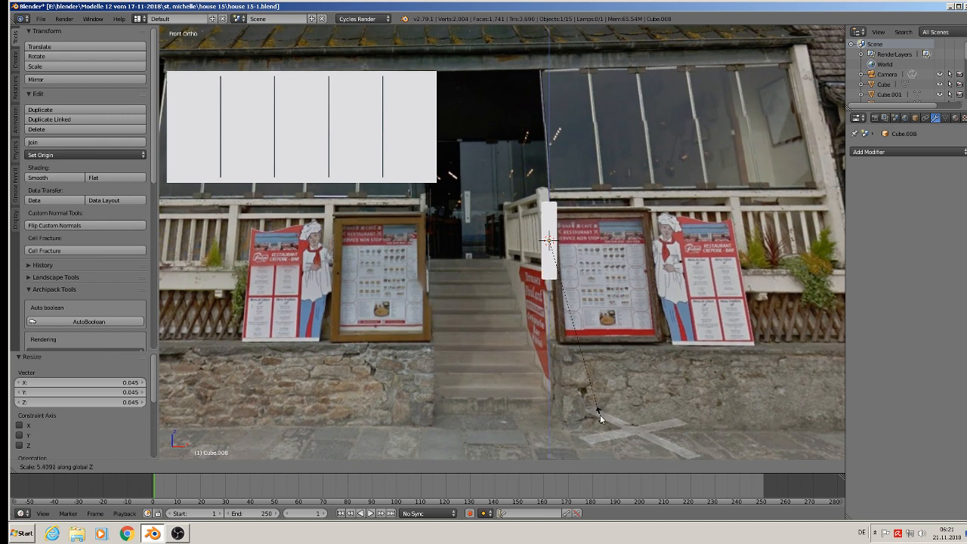
left_click(586, 376)
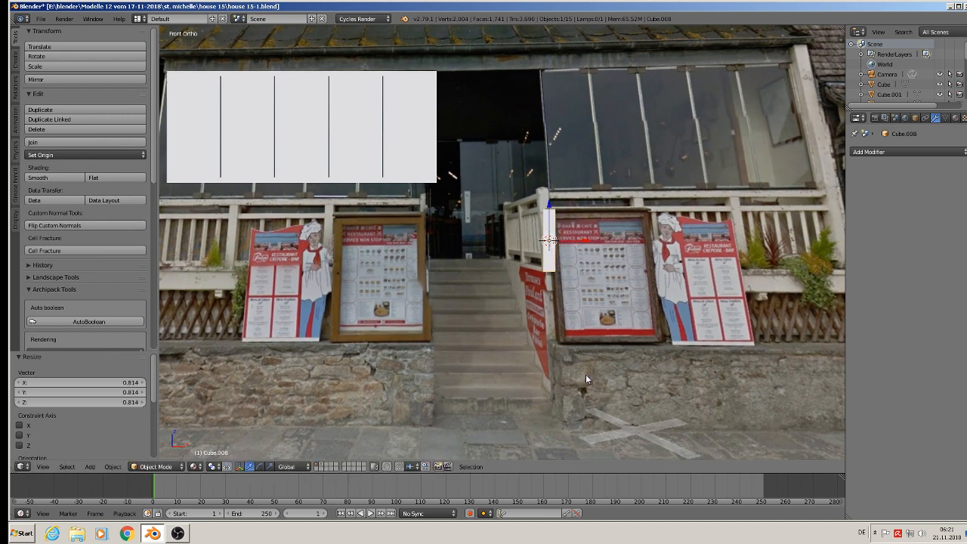
key("s")
key("z")
left_click(568, 256)
left_click(547, 213)
left_click_drag(549, 210, 551, 199)
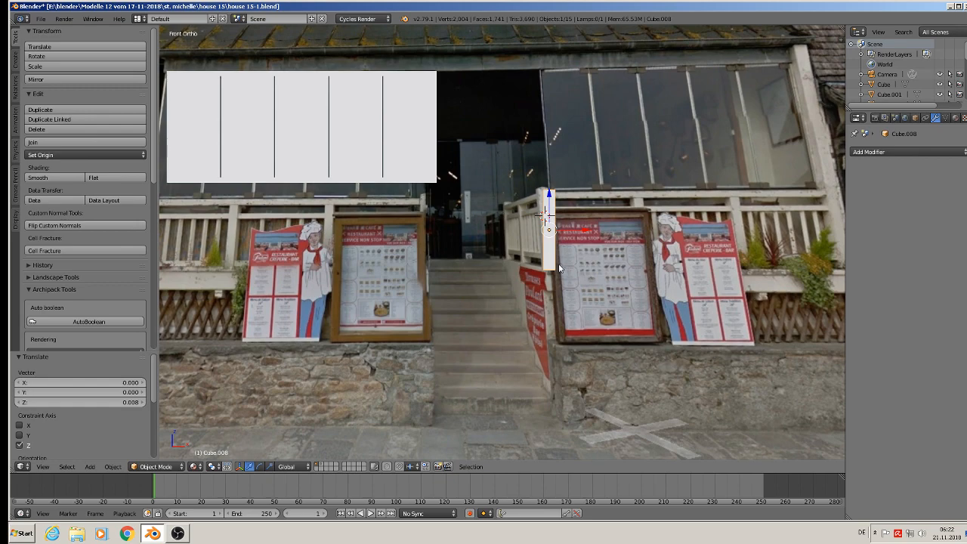
Bring the post 0.284 toward the front along Y, clear of the reference photo
middle_click_drag(577, 287, 567, 260)
left_click_drag(545, 250, 738, 366)
middle_click_drag(739, 366, 673, 335)
Shift the spare window frame over the reference photo by -0.220 along X and move it to the second layer
right_click(675, 247)
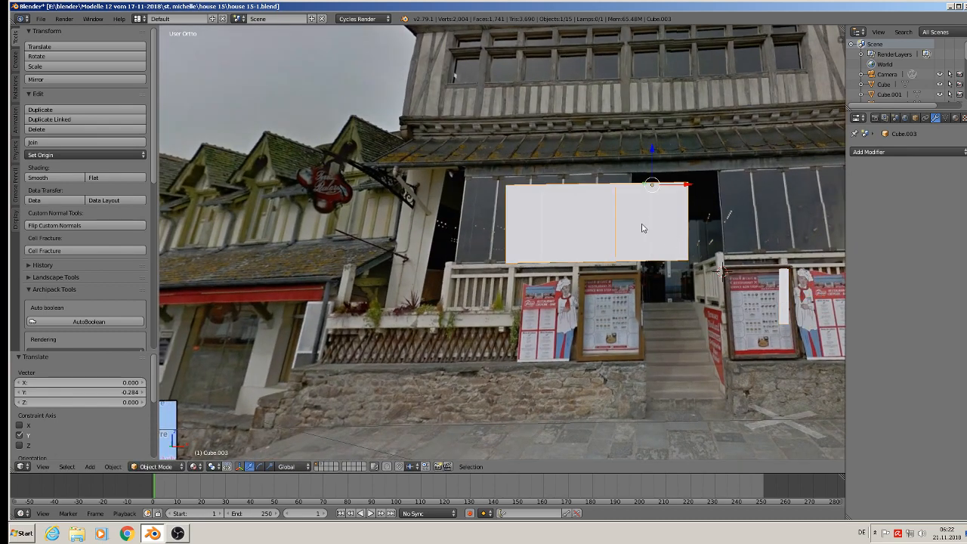
scroll(643, 227, "down", 4)
middle_click_drag(676, 297, 607, 308, "shift")
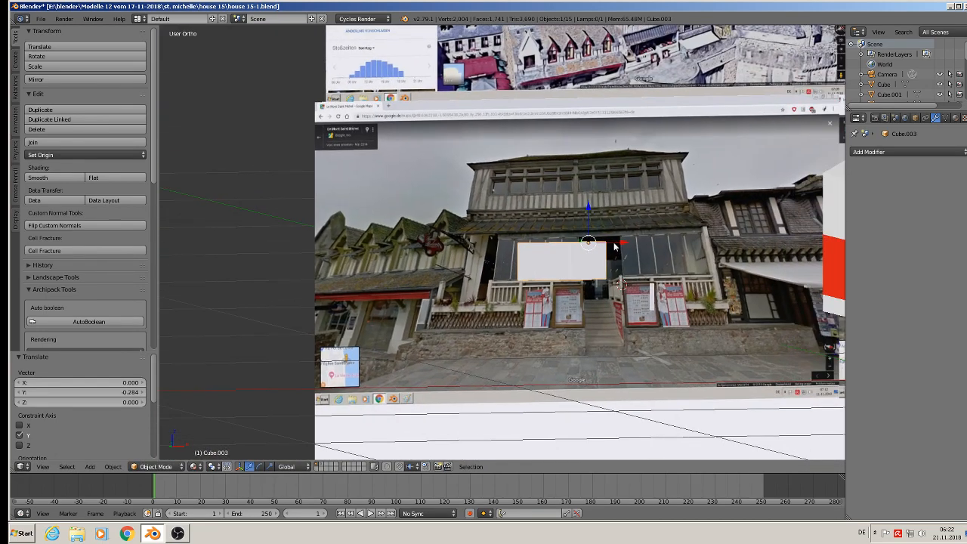
left_click_drag(617, 248, 526, 255)
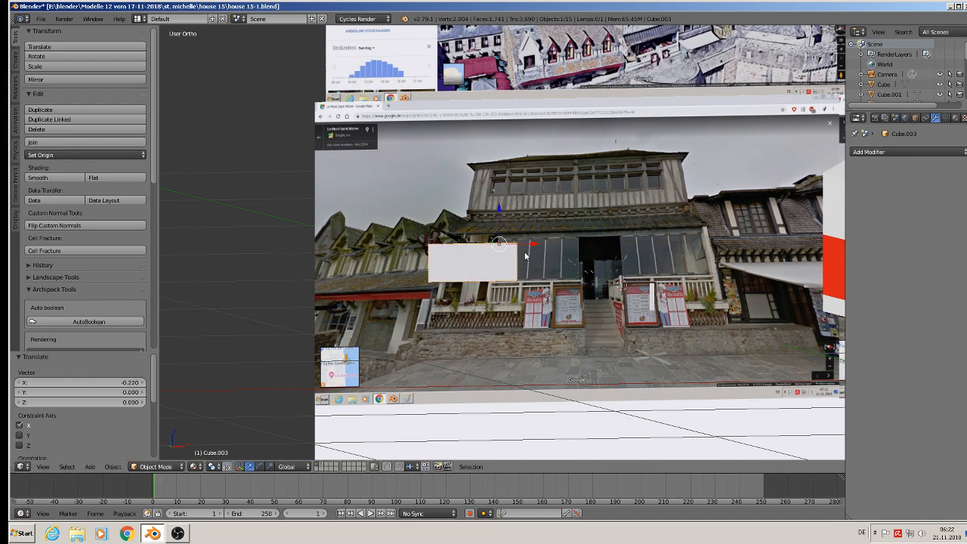
key("m")
left_click(616, 276)
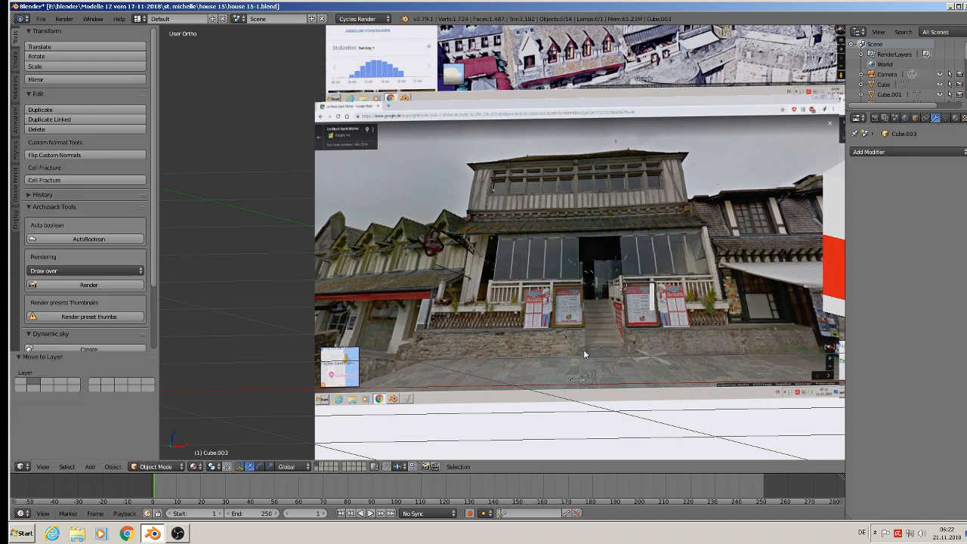
Create a linked duplicate of the railing post and offset it 0.140 along Y
scroll(583, 354, "up", 8)
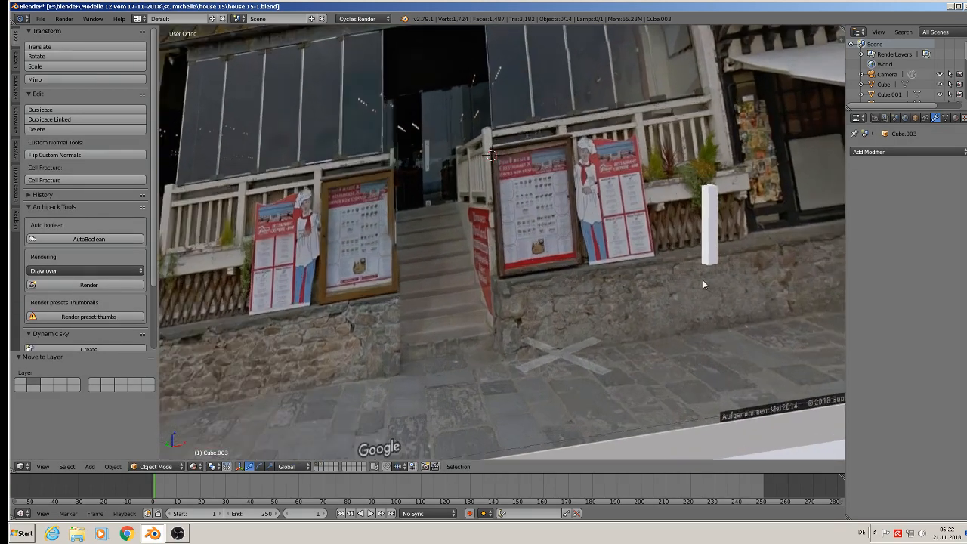
scroll(703, 284, "up", 2)
right_click(709, 219)
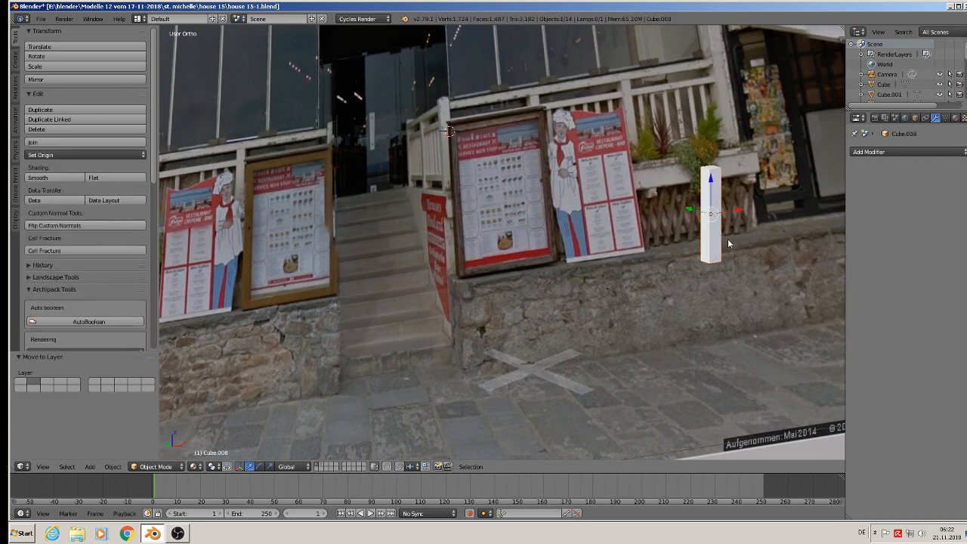
key("alt+d")
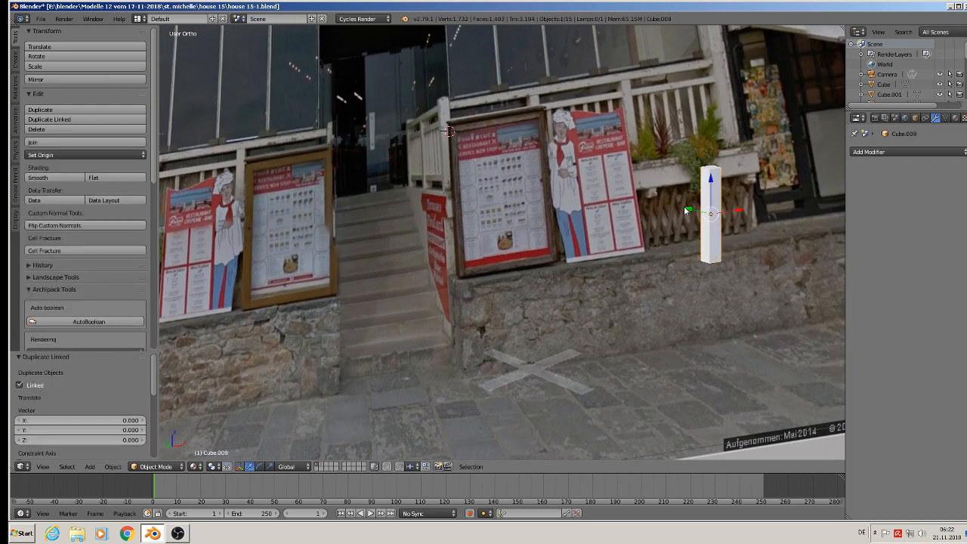
left_click(556, 170)
middle_click_drag(749, 303, 627, 302, "shift")
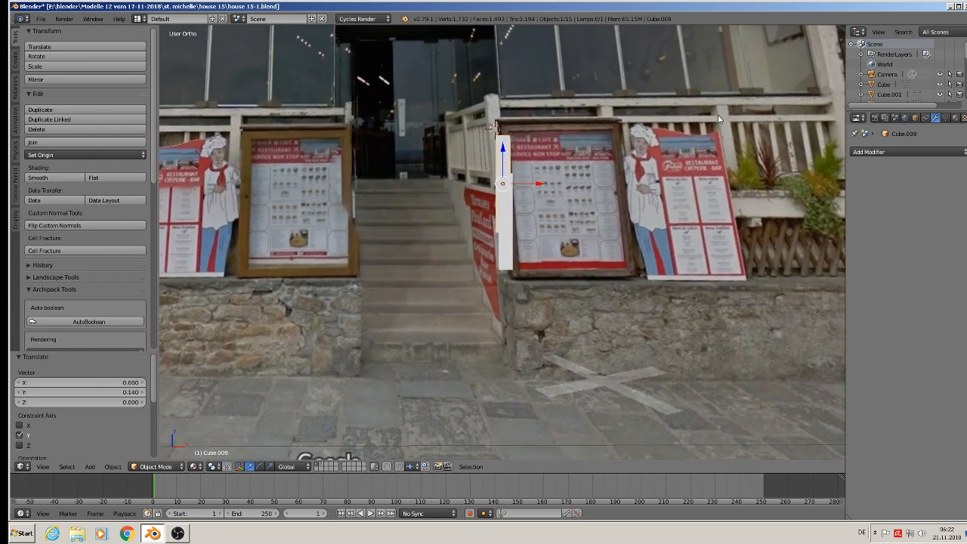
Create a linked duplicate of the front post and offset it 0.078 along X
right_click(520, 215)
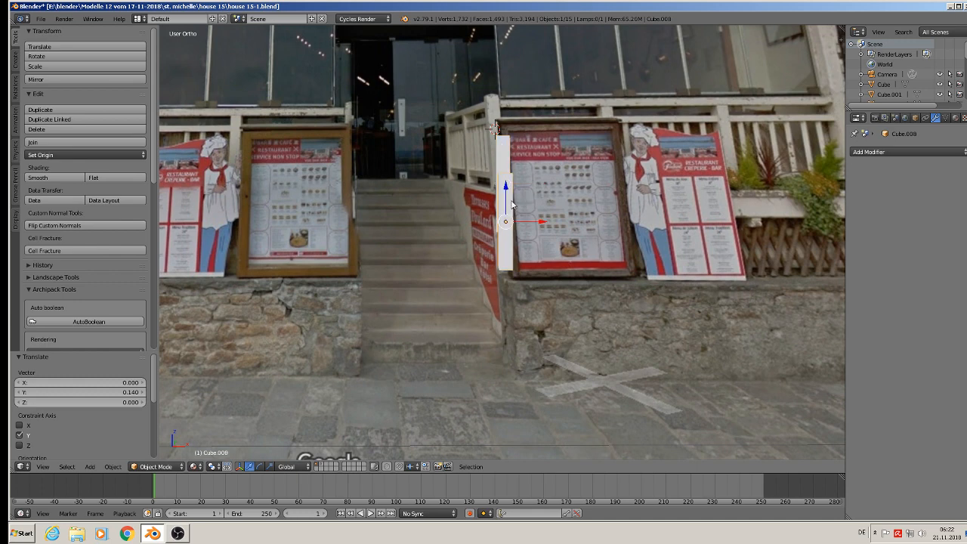
key("alt+d")
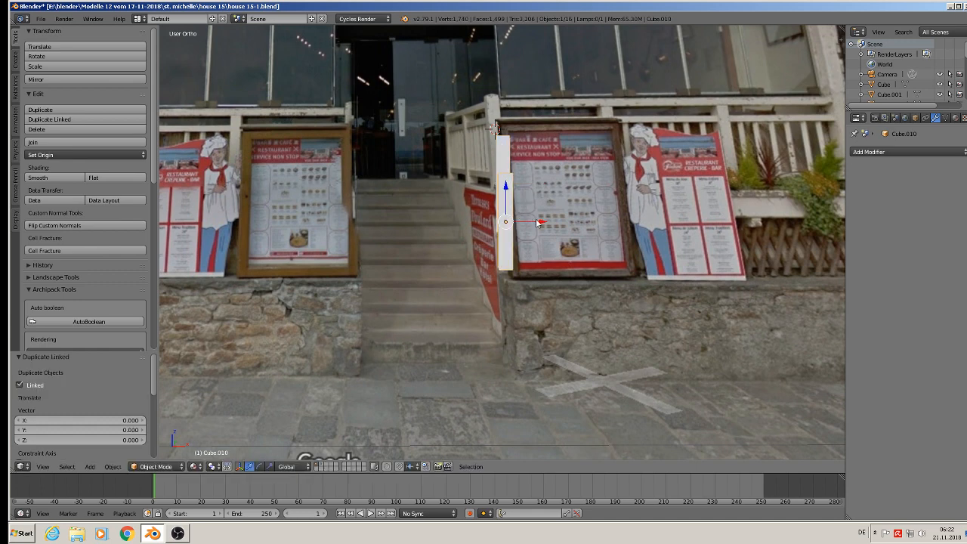
key("x")
left_click(650, 223)
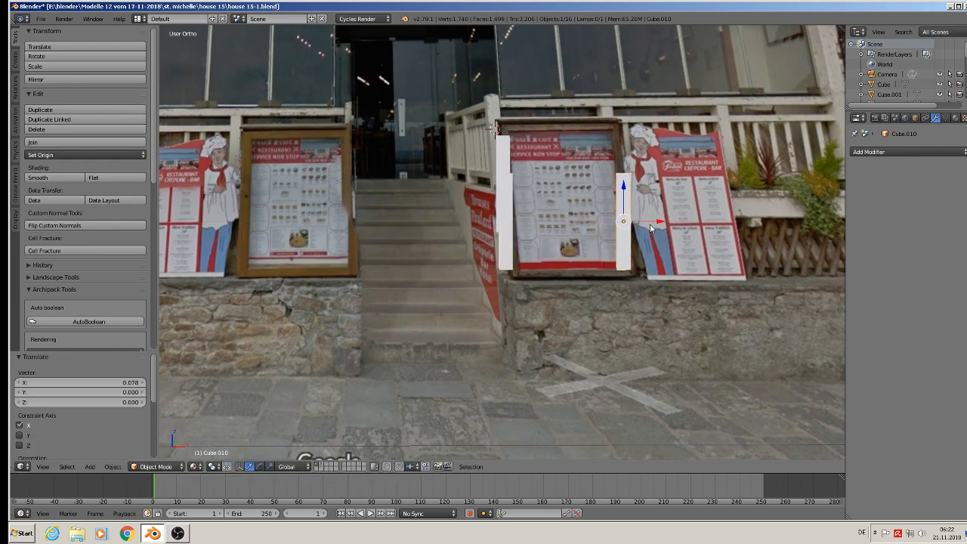
Select only the four top vertices of the shared post mesh in Edit Mode, and return to Object Mode
key("Tab")
scroll(647, 200, "up", 3)
key("a")
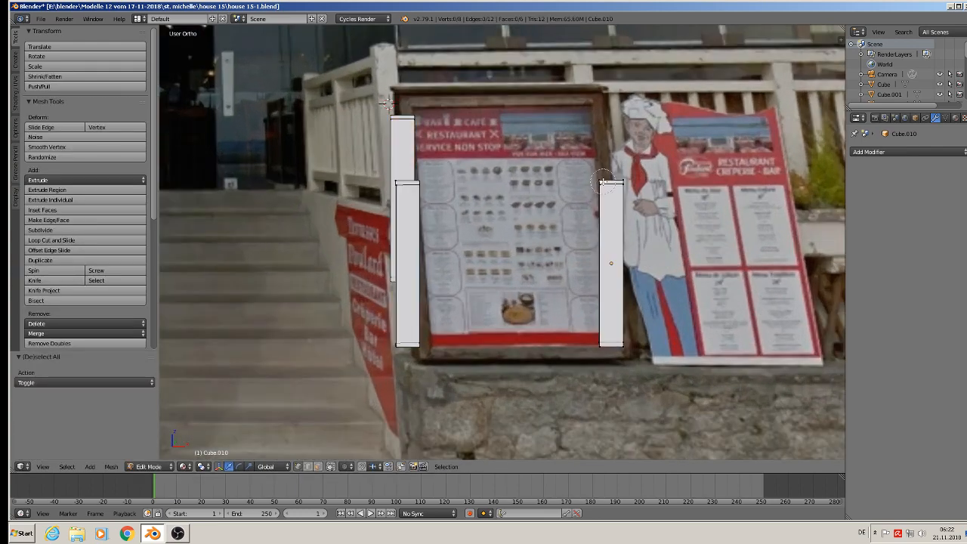
right_click(611, 182)
right_click(611, 173)
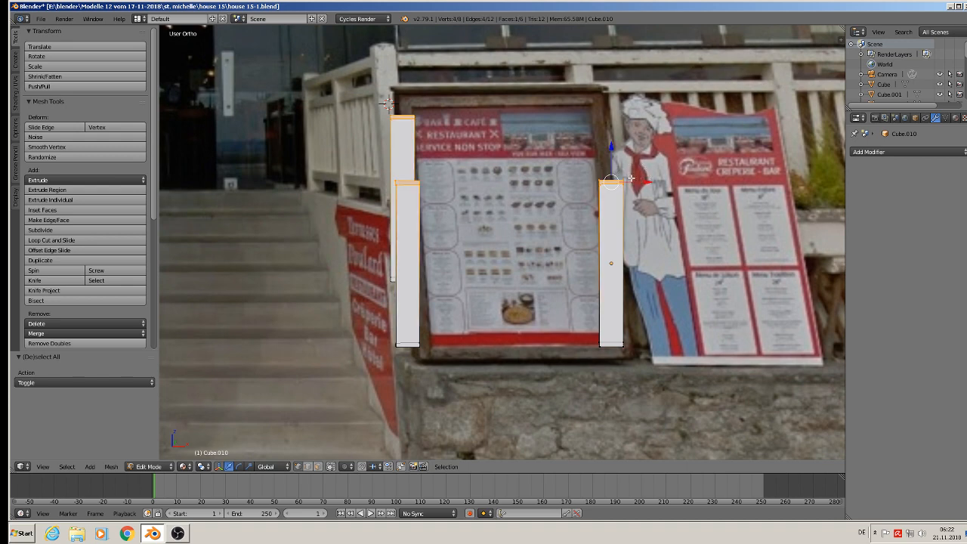
key("Tab")
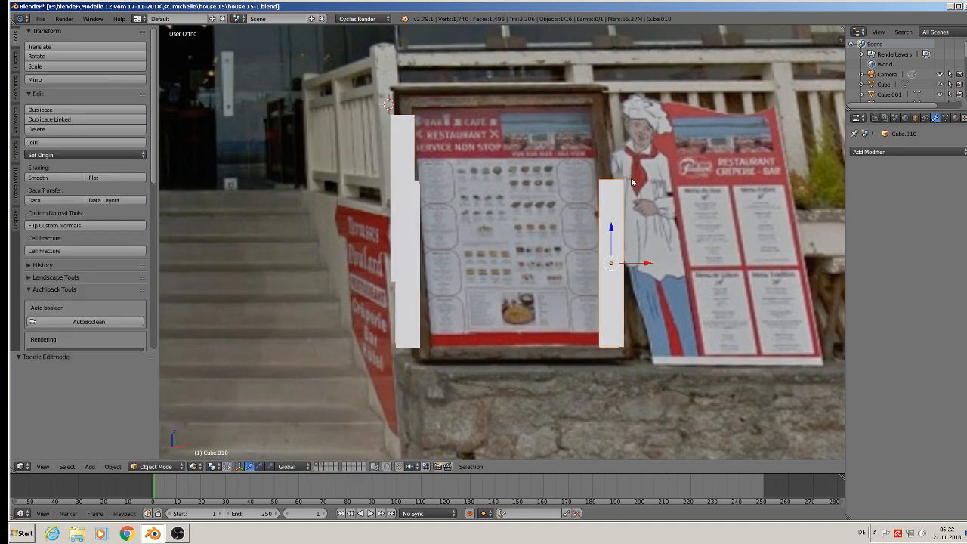
Delete the linked post copy that was offset along X
middle_click_drag(631, 179, 629, 266)
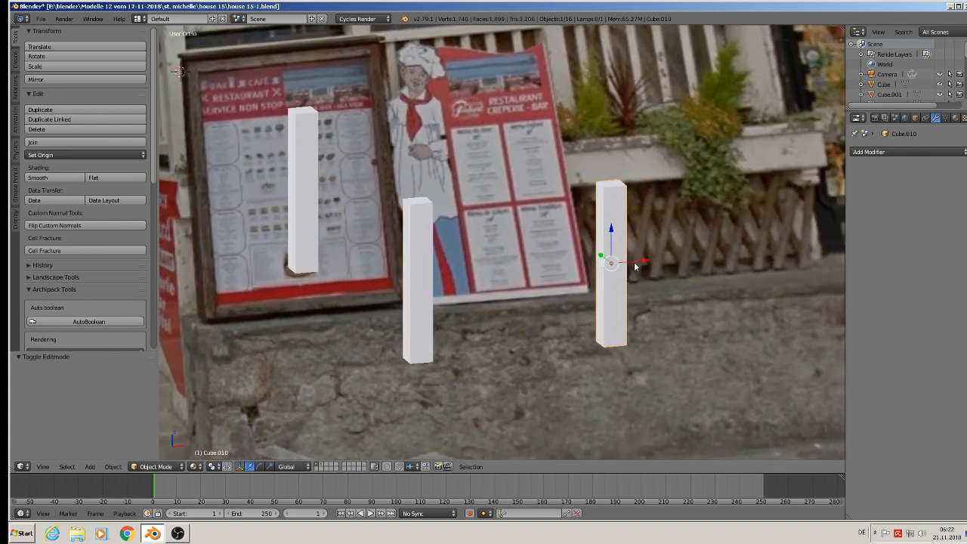
key("x")
left_click(631, 264)
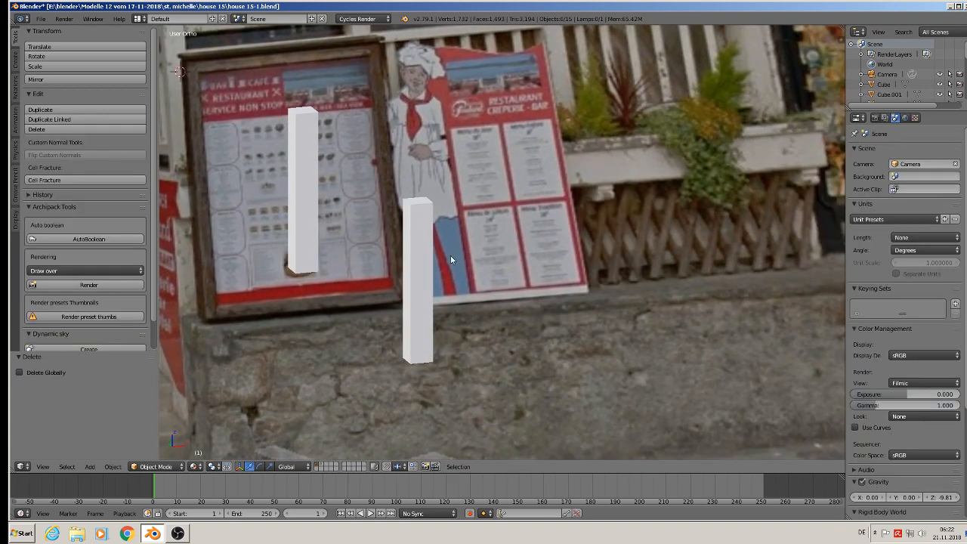
Duplicate the front post as an independent, unlinked copy and offset it about 0.078 along X
right_click(420, 253)
key("shift+d")
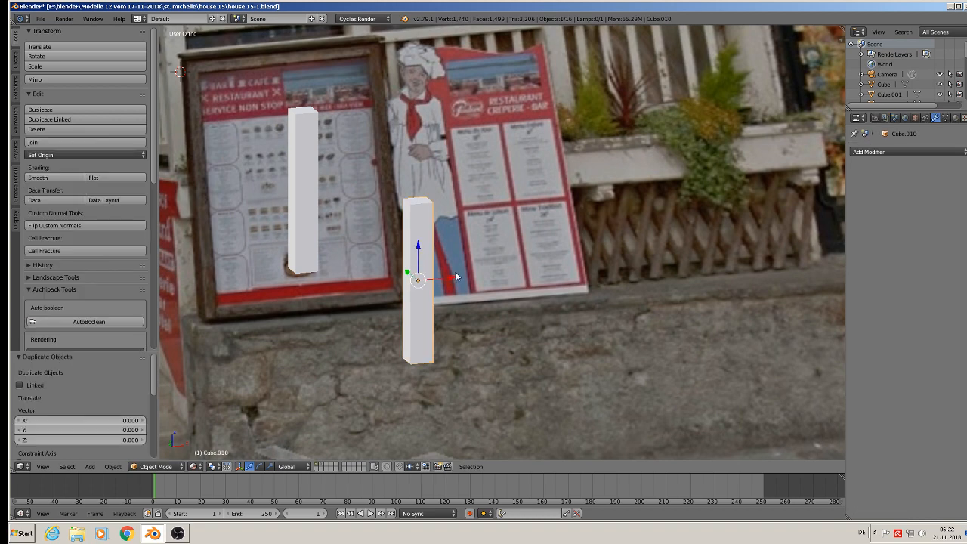
key("x")
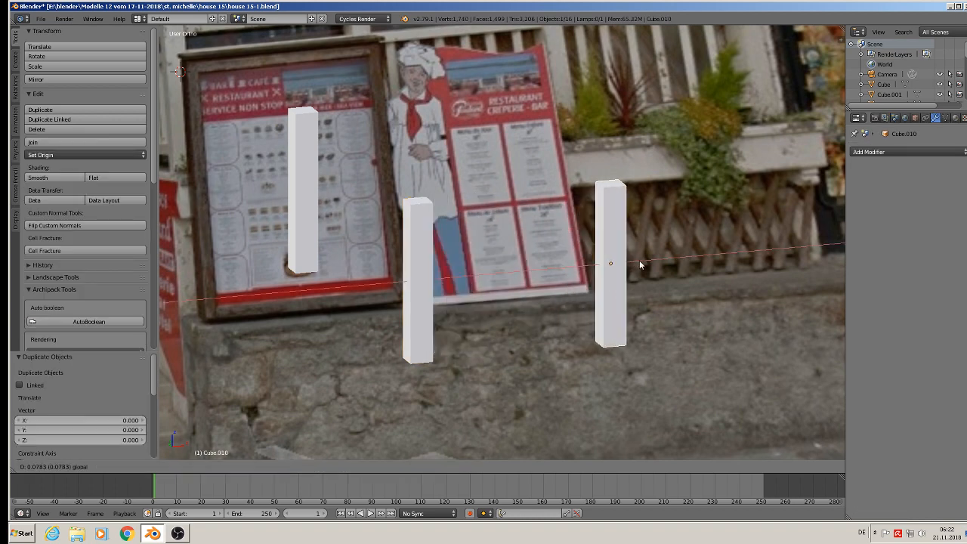
left_click(633, 226)
Shorten the independent post copy by moving its top vertices -0.009 along Z, and return to Object Mode
key("Tab")
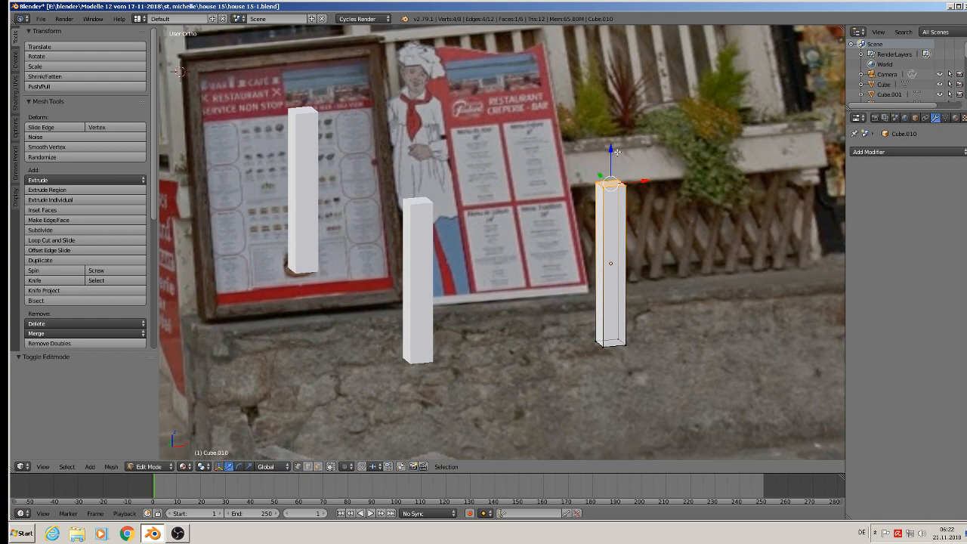
left_click_drag(617, 152, 613, 173)
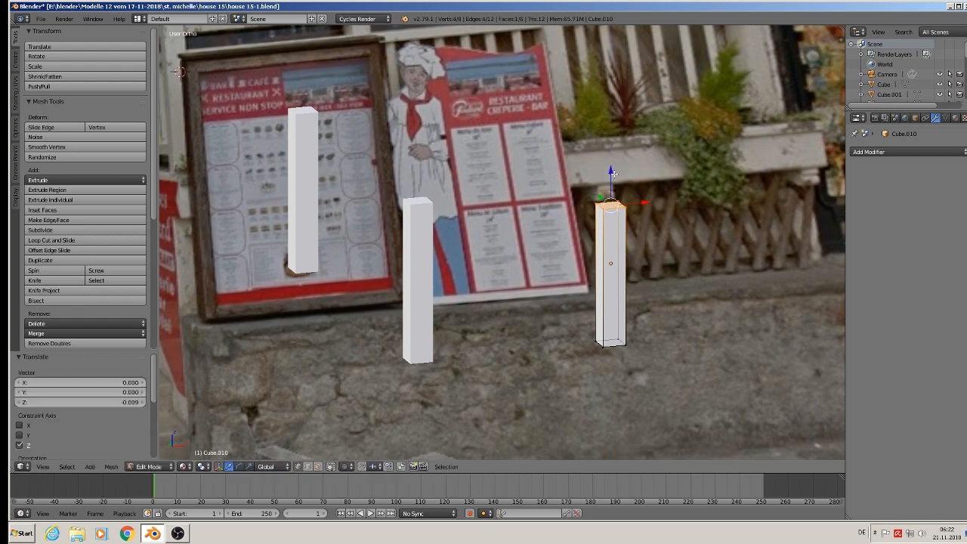
scroll(628, 267, "down", 3)
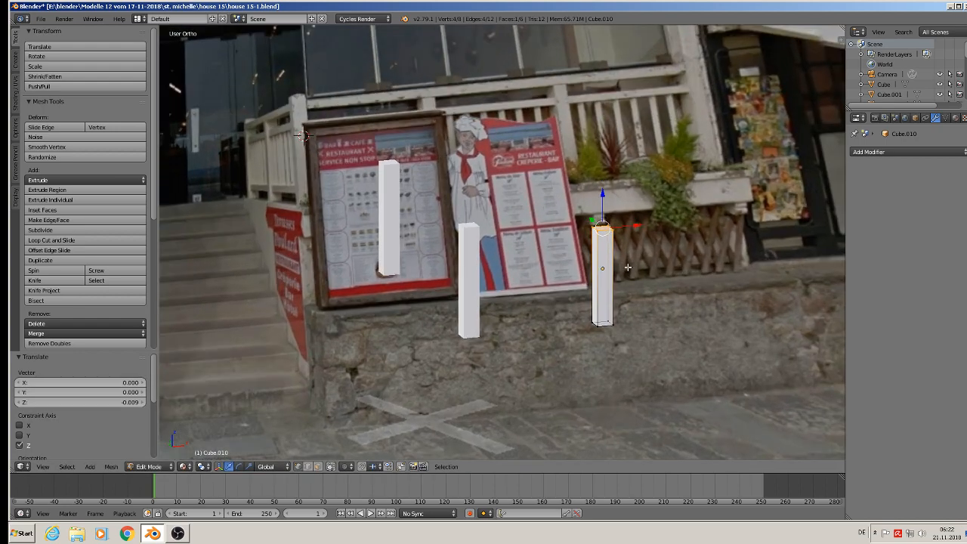
key("Tab")
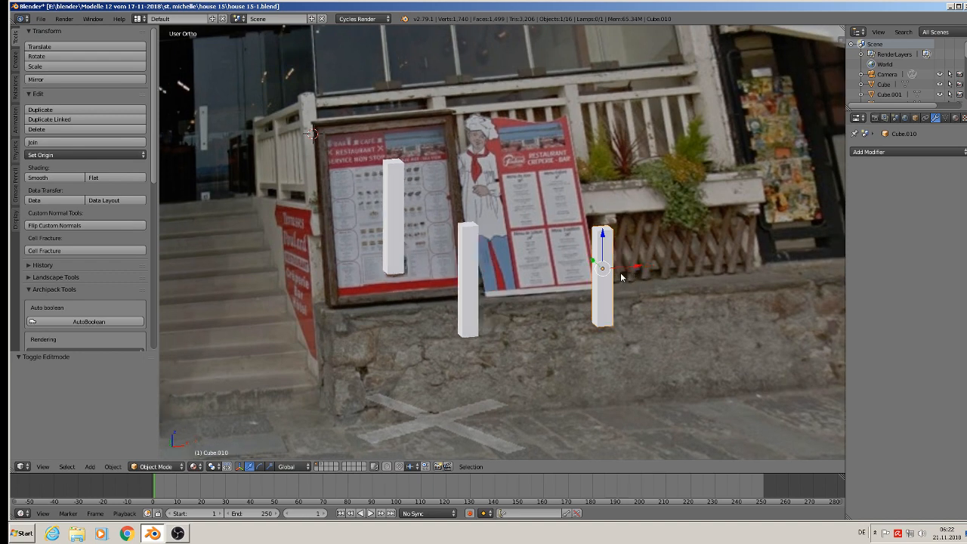
middle_click_drag(622, 273, 611, 274)
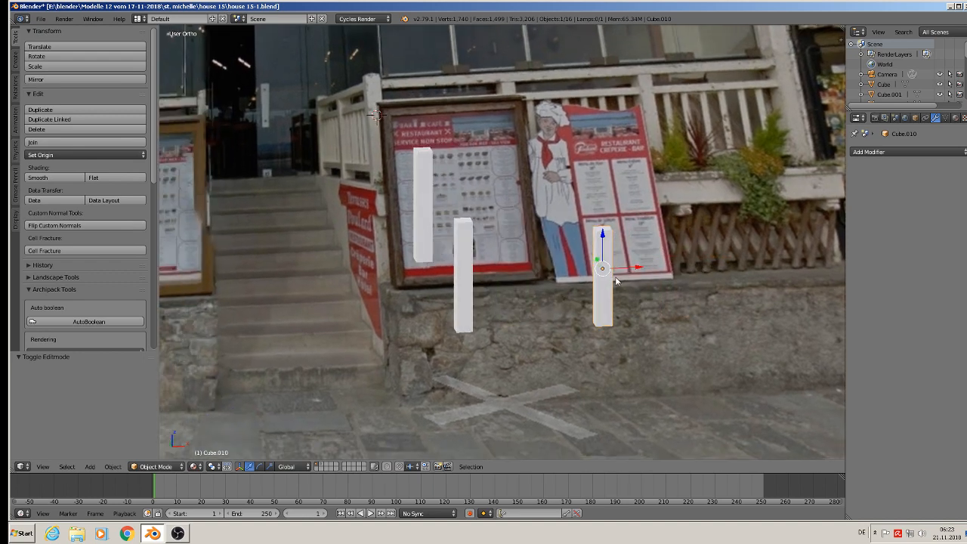
Add a linked duplicate of the shortened post and offset it about 0.055 along X
key("alt+d")
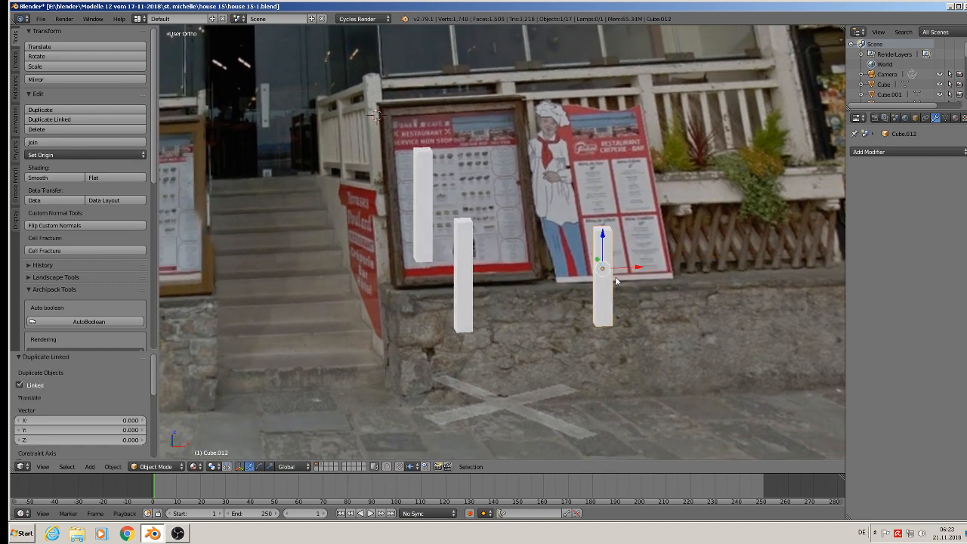
key("x")
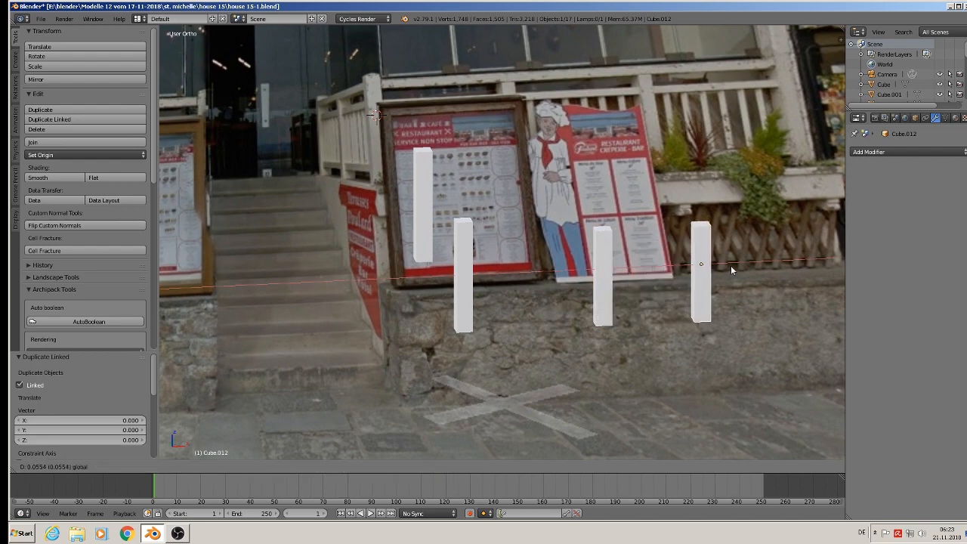
left_click(732, 270)
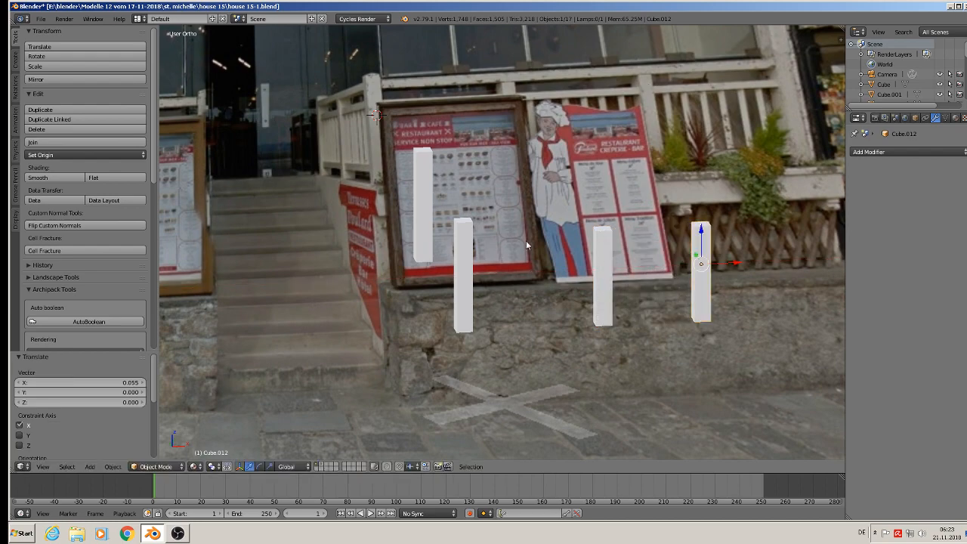
middle_click_drag(526, 240, 206, 161)
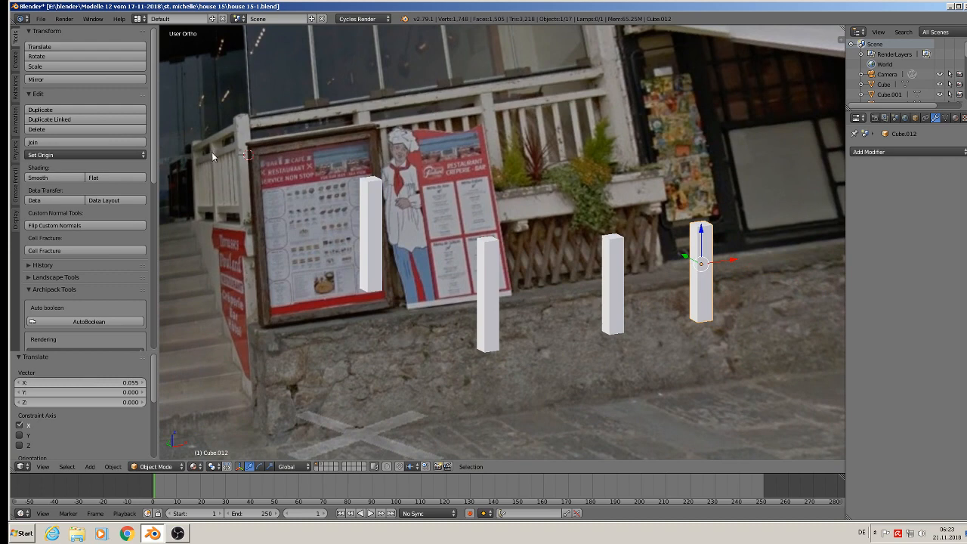
Duplicate the original shortened post as an independent, unlinked copy and offset it about 0.113 along Y
right_click(619, 279)
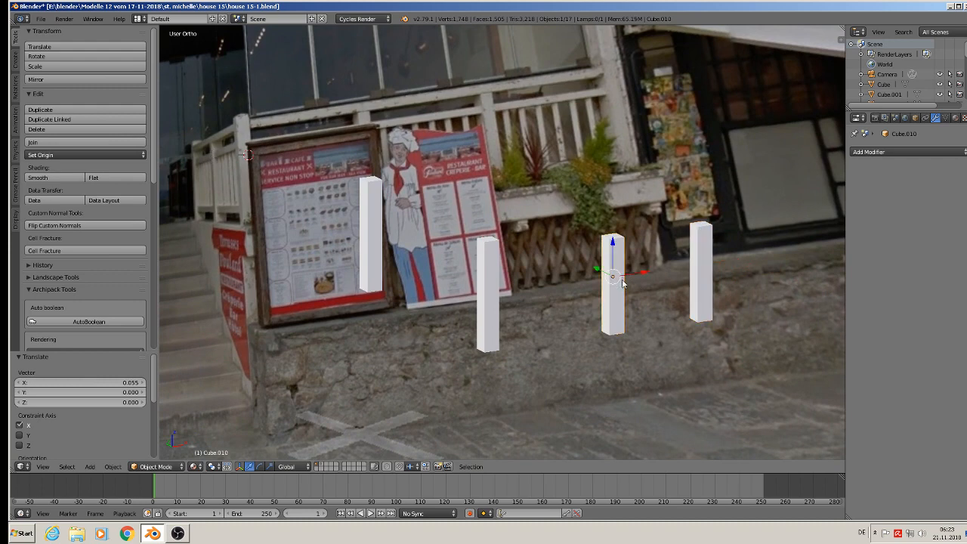
key("shift+d")
key("y")
left_click(548, 232)
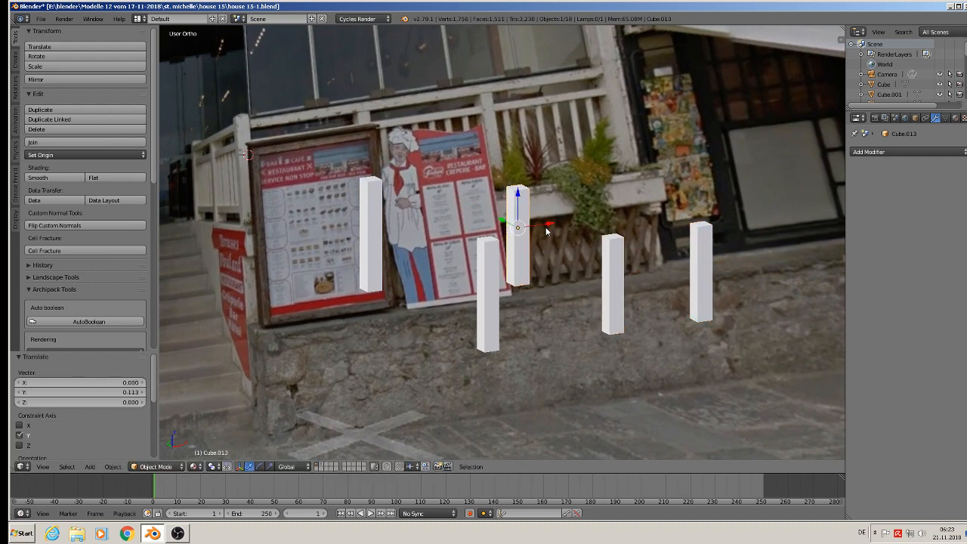
Position the new short post between the two tall posts by moving it -0.066 along X, -0.040 along Y and another -0.011 along X
left_click_drag(548, 232, 458, 287)
mouse_move(458, 286)
middle_mouse_down()
mouse_move(540, 305)
mouse_move(455, 270)
middle_mouse_up()
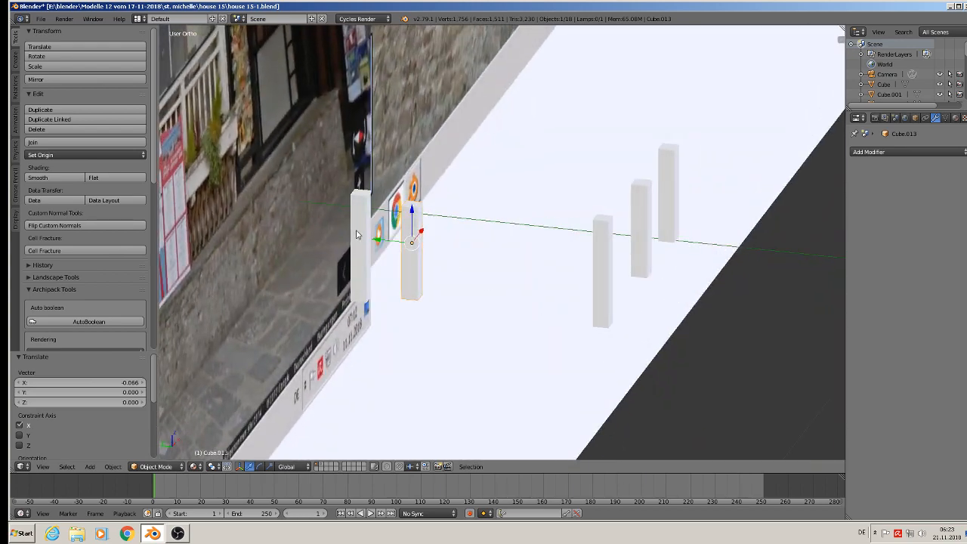
left_click_drag(377, 239, 441, 270)
middle_click_drag(447, 281, 388, 312)
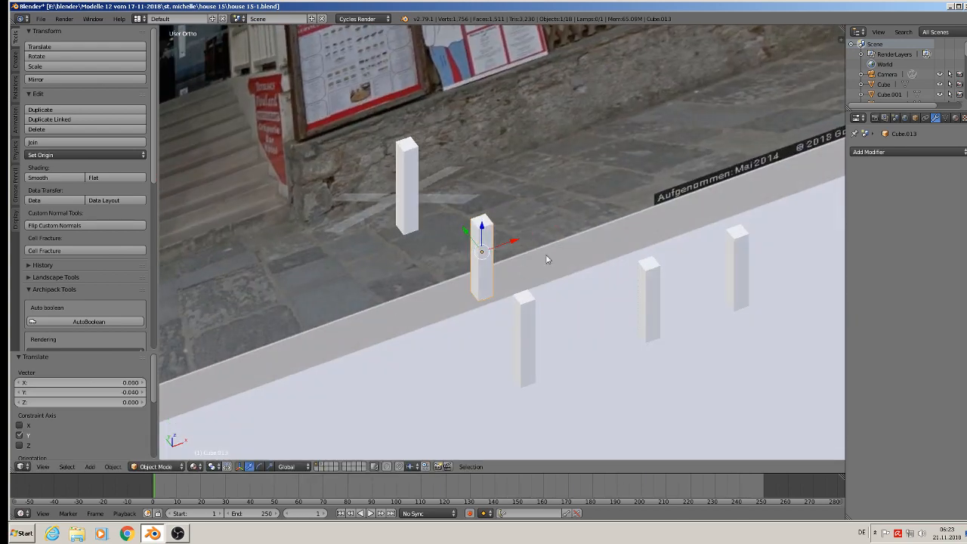
left_click_drag(524, 243, 508, 249)
middle_click_drag(530, 277, 595, 333)
scroll(577, 307, "up", 2)
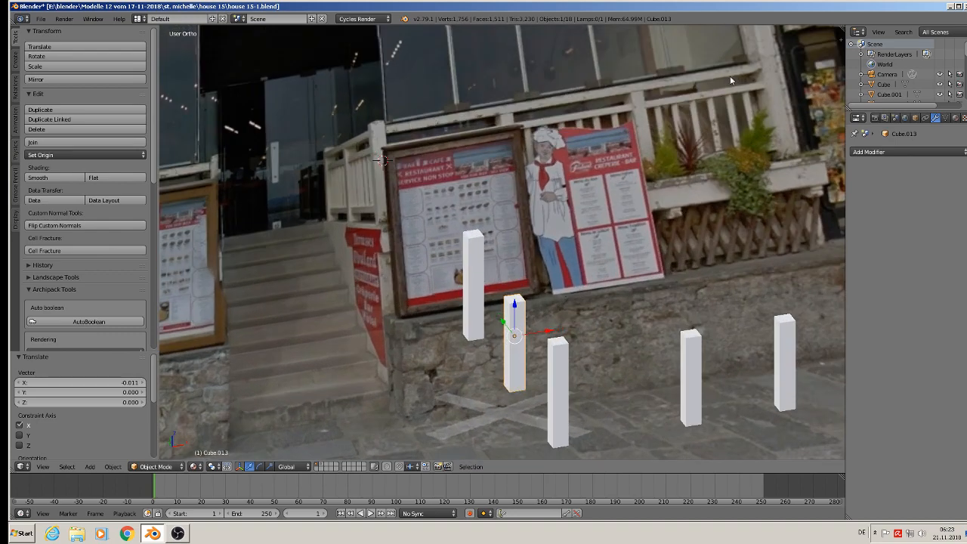
Select the front tall post and open its mesh in Edit Mode
middle_click_drag(724, 72, 646, 108)
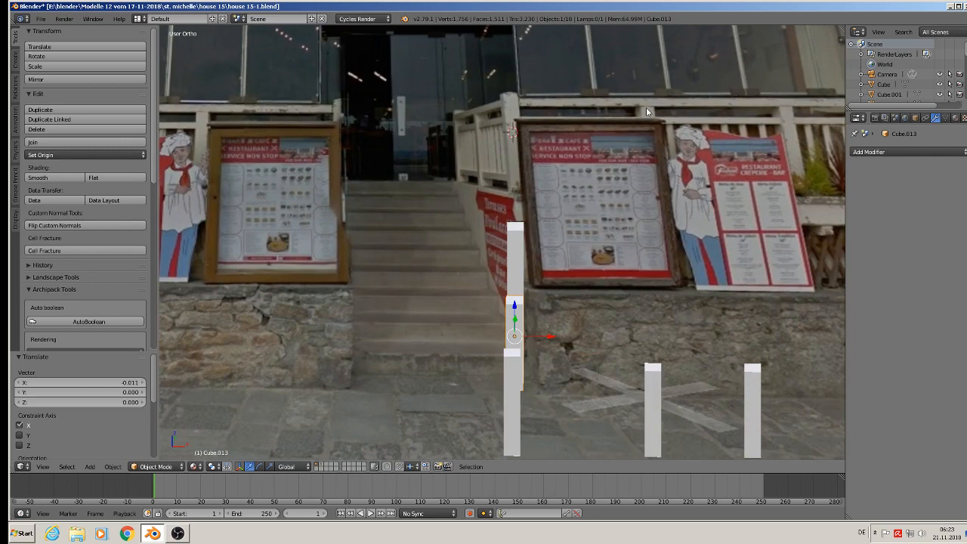
scroll(778, 222, "down", 1)
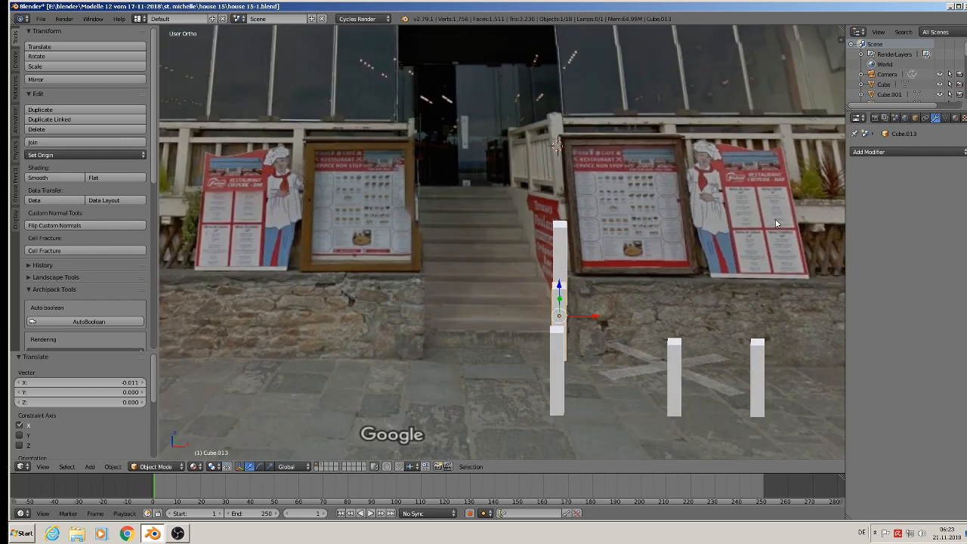
middle_click_drag(701, 277, 641, 258, "shift")
scroll(627, 279, "up", 2)
scroll(498, 327, "up", 1)
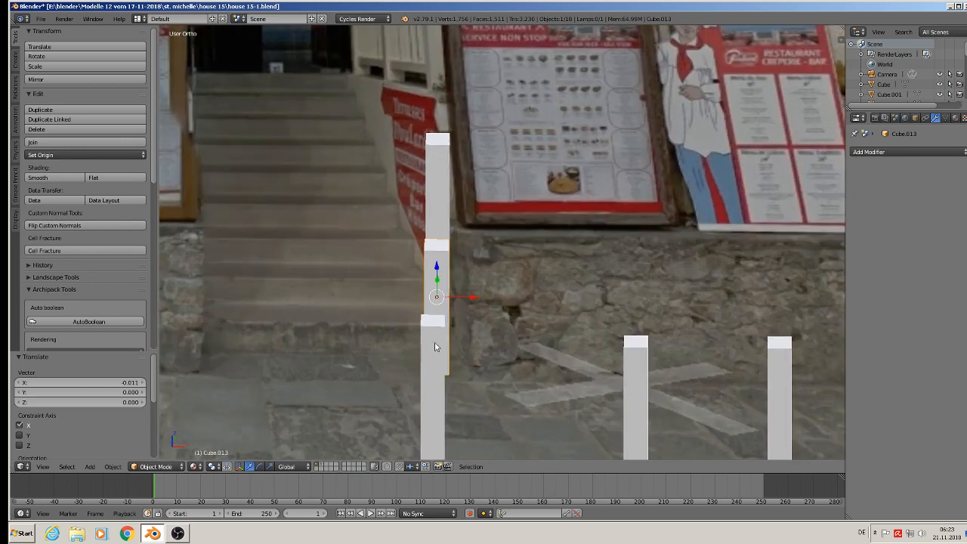
right_click(432, 335)
scroll(435, 332, "down", 3)
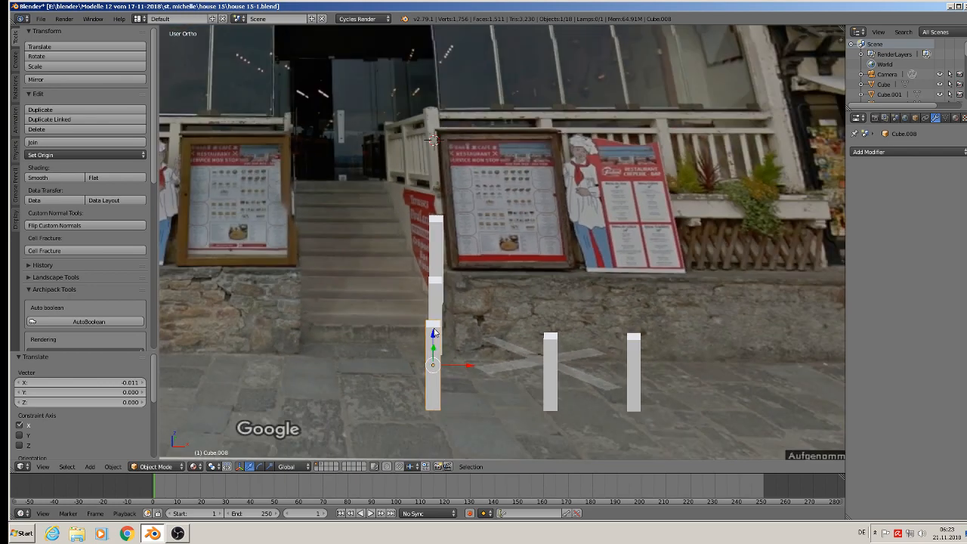
scroll(434, 333, "up", 4)
key("Tab")
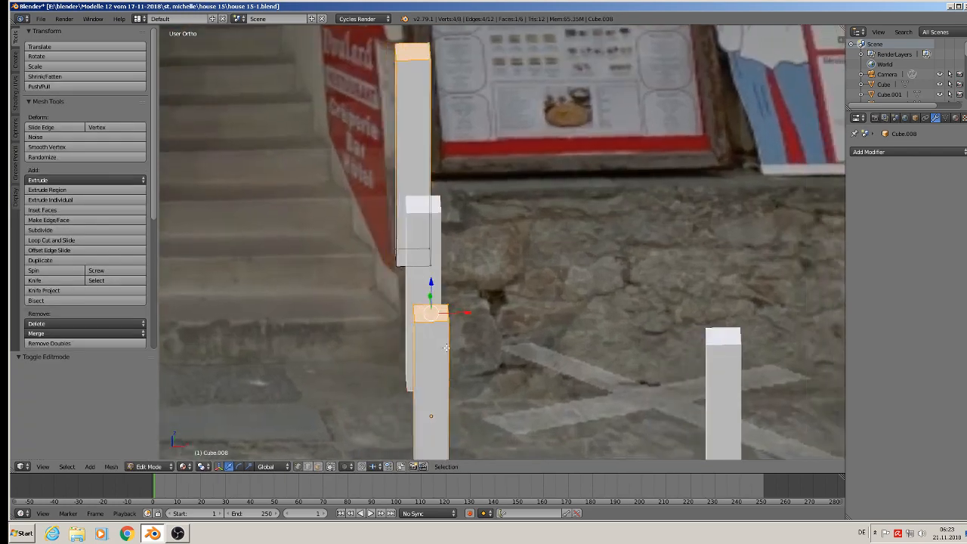
middle_click_drag(447, 347, 495, 240)
scroll(460, 344, "up", 1)
scroll(499, 238, "up", 1)
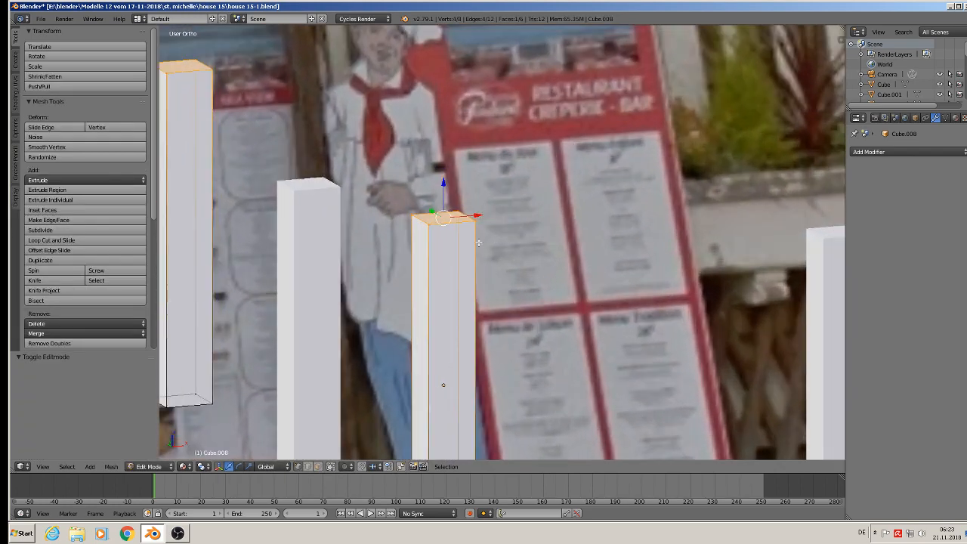
scroll(478, 242, "down", 2)
scroll(476, 244, "up", 1)
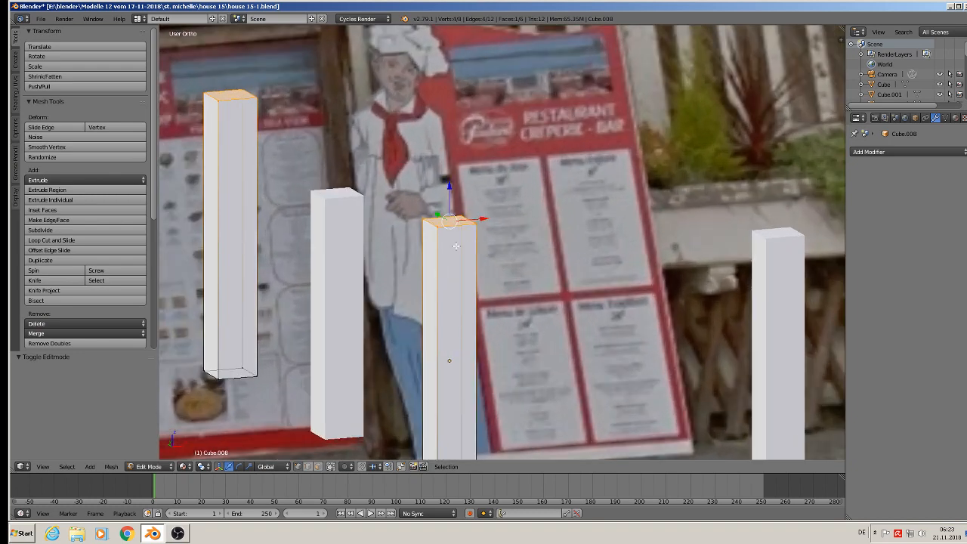
Deselect everything and add two horizontal loop cuts close to the top of the tall post, one slightly below the other
key("a")
key("ctrl+r")
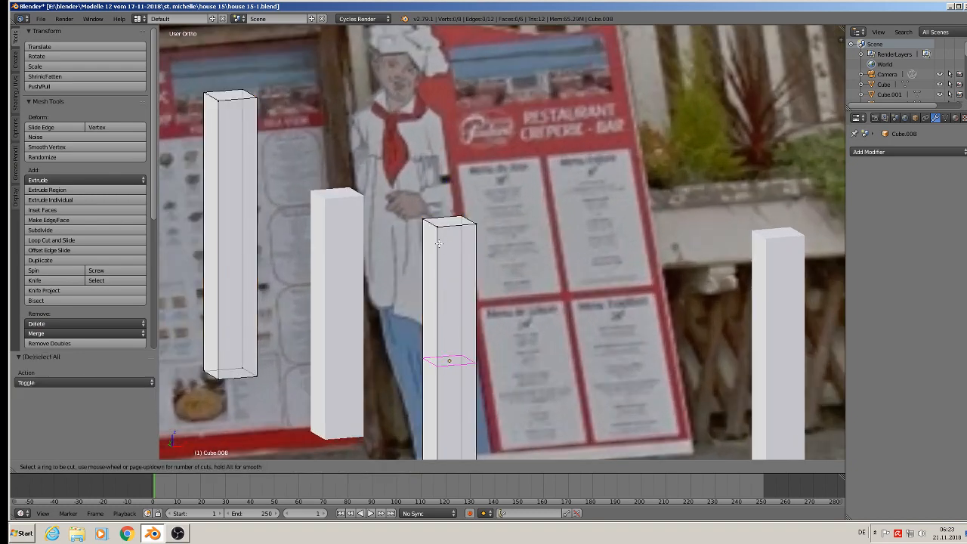
left_click(441, 351)
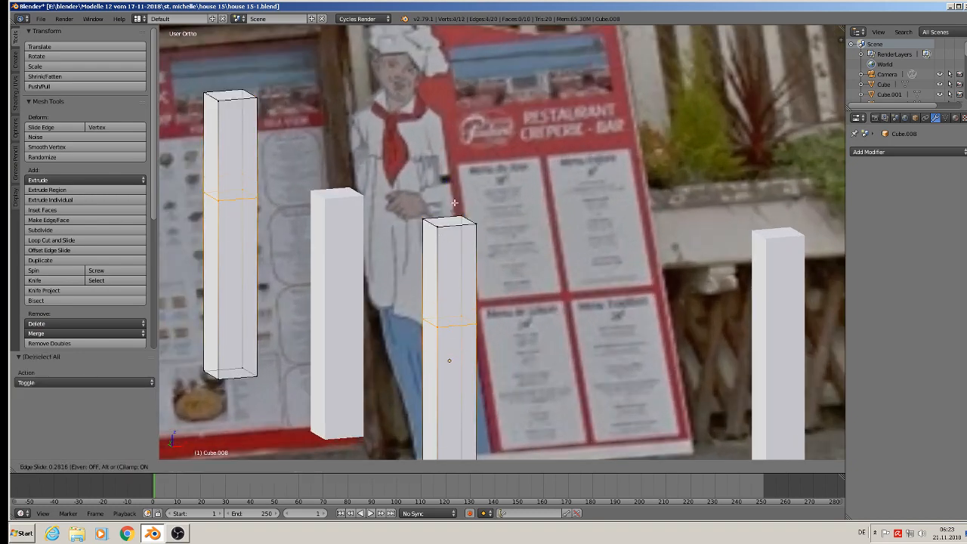
left_click(457, 125)
key("ctrl+r")
left_click(446, 285)
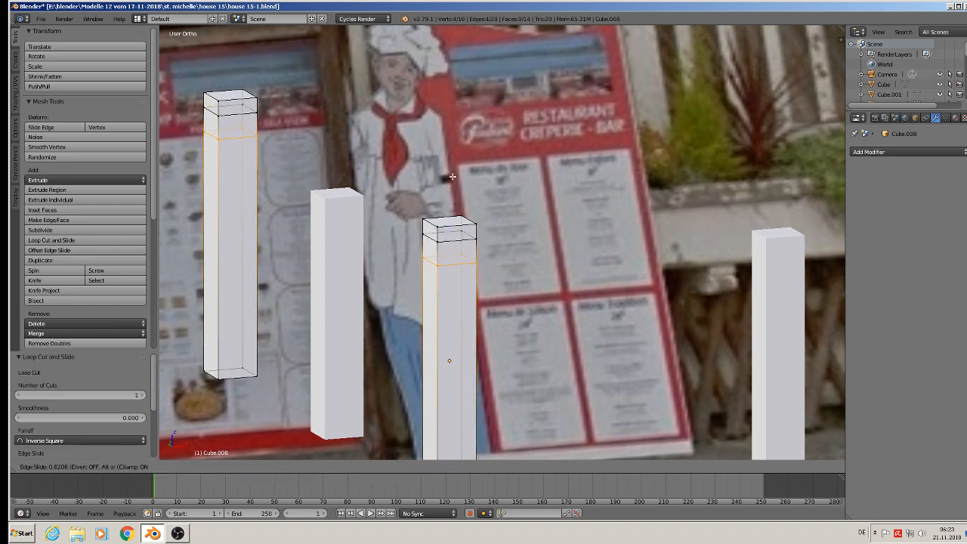
left_click(453, 175)
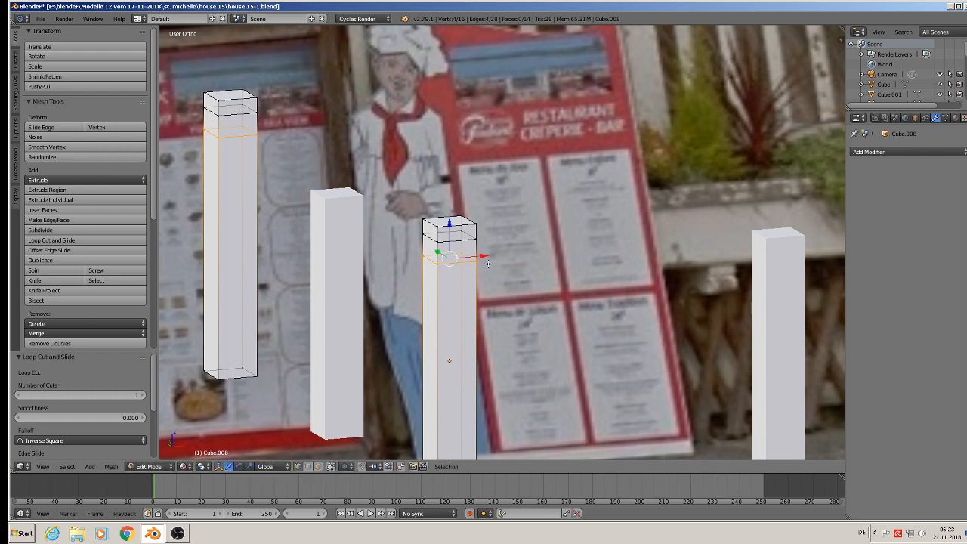
Switch to face selection and select the narrow side face between the two loop cuts, on the side towards the other front posts
scroll(490, 302, "down", 2)
middle_click_drag(505, 348, 467, 354, "shift")
middle_click_drag(467, 354, 365, 360)
left_click(320, 467)
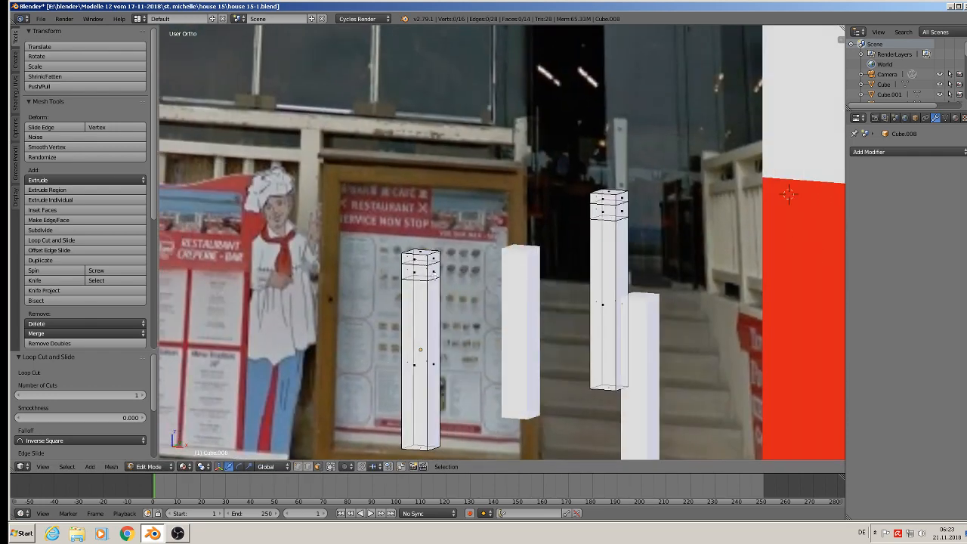
right_click(430, 279)
Extrude the selected side face in place and try to pull it out along X
middle_click_drag(434, 276, 521, 325)
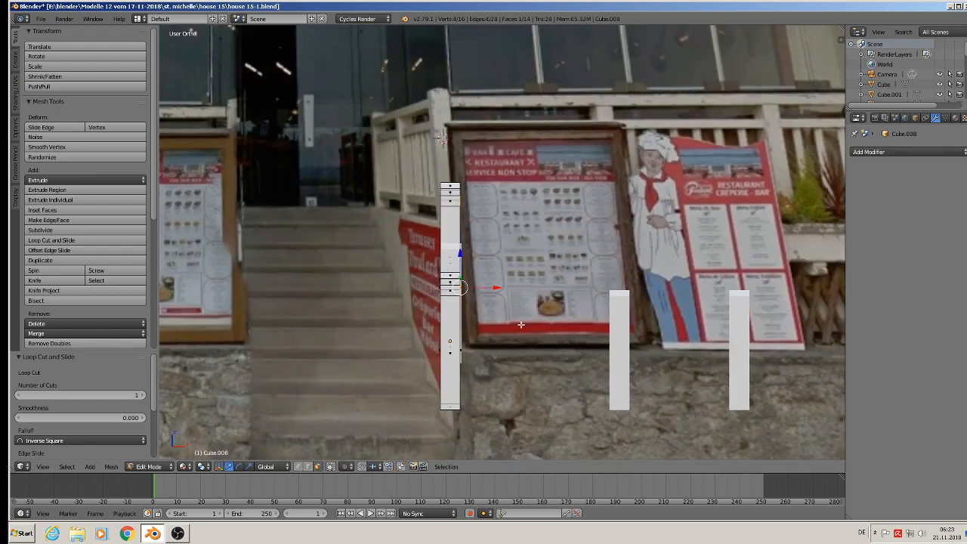
scroll(520, 325, "down", 2)
key("e")
right_click(522, 297)
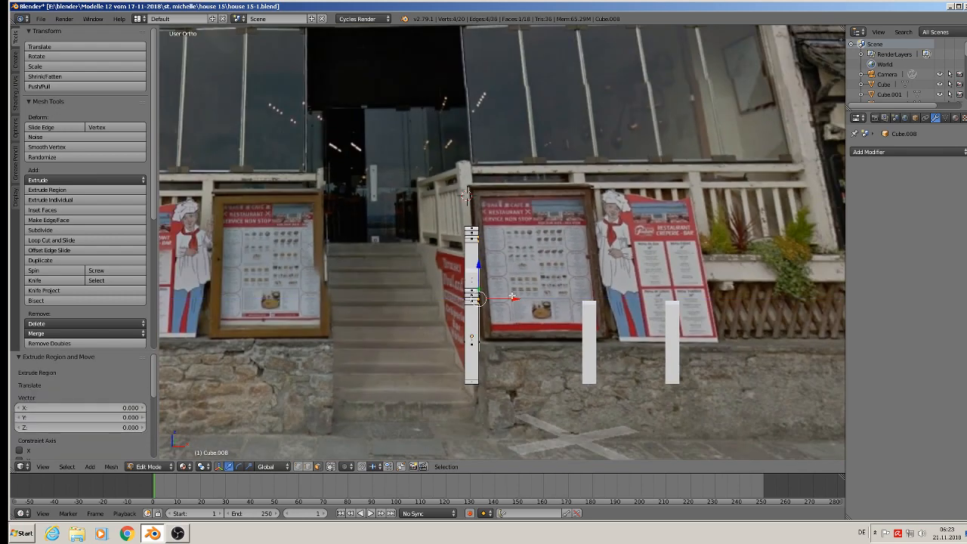
left_click_drag(512, 297, 535, 298)
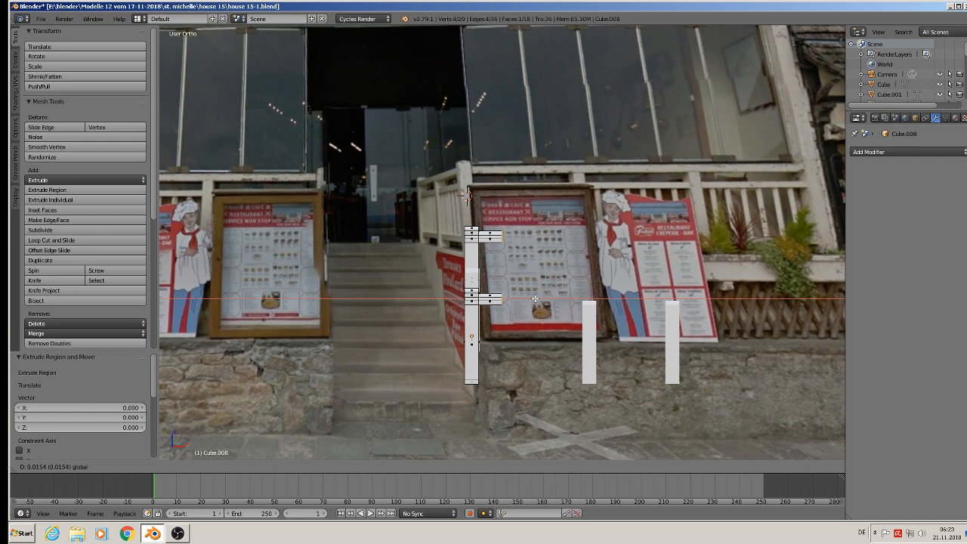
left_click_drag(534, 299, 520, 299)
Delete the vertices of the extruded side face, then undo the deletion
left_click(520, 300)
key("x")
left_click(523, 300)
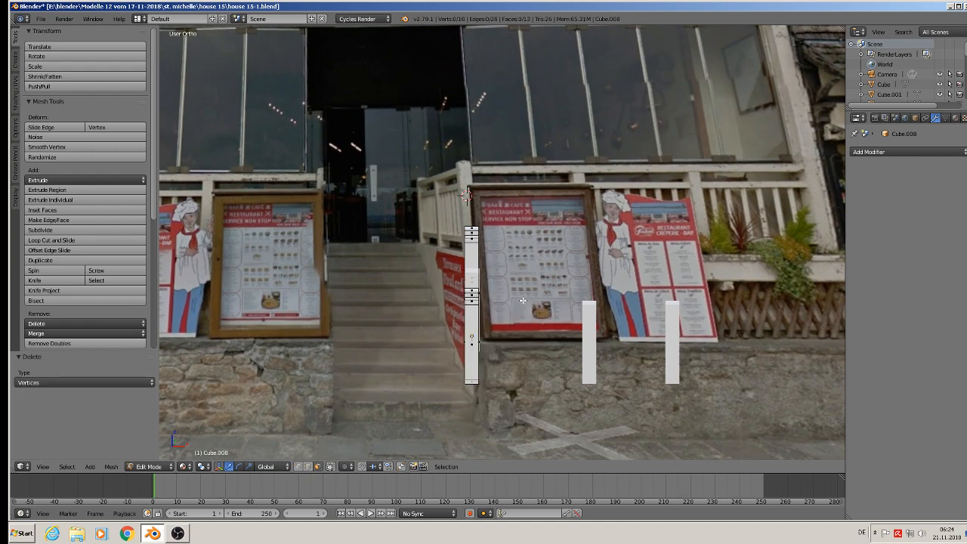
scroll(522, 301, "up", 3)
middle_click_drag(506, 305, 460, 308)
scroll(460, 308, "up", 2)
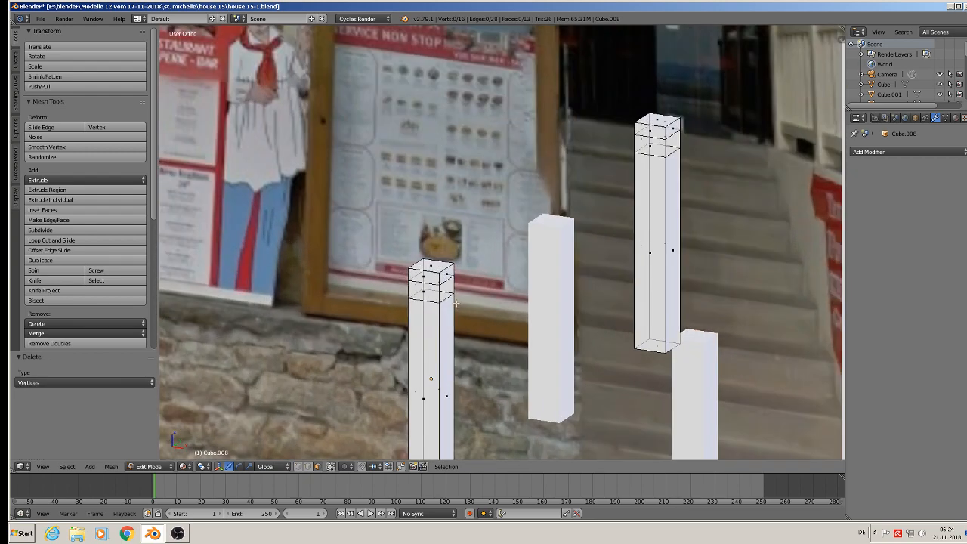
key("ctrl+z")
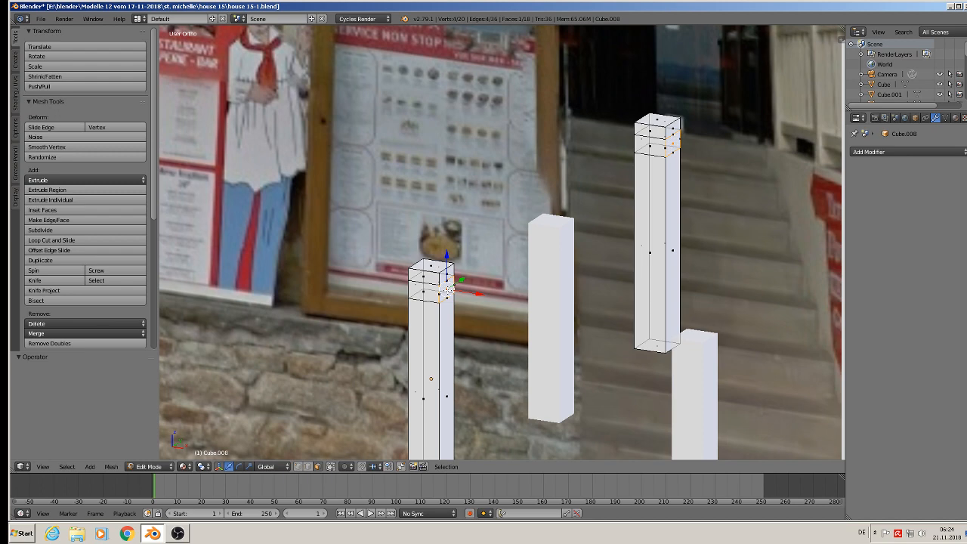
Duplicate the selected side face and move the copy 0.006 along X away from the post
key("shift+d")
key("Escape")
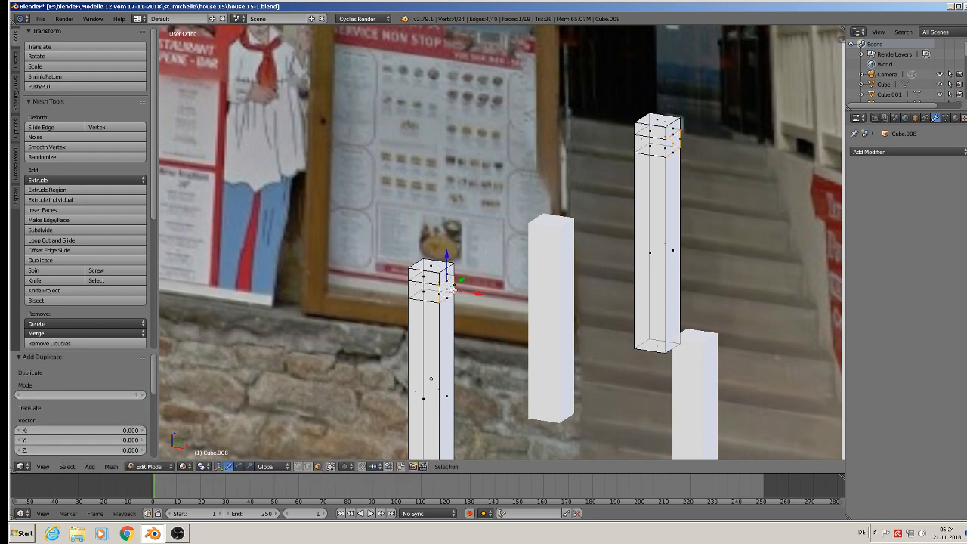
key("g")
key("x")
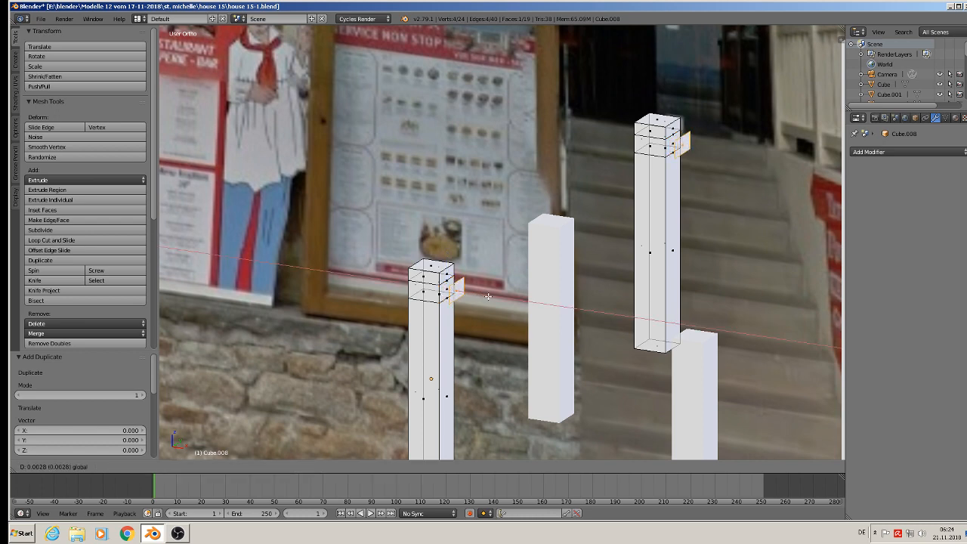
left_click(500, 296)
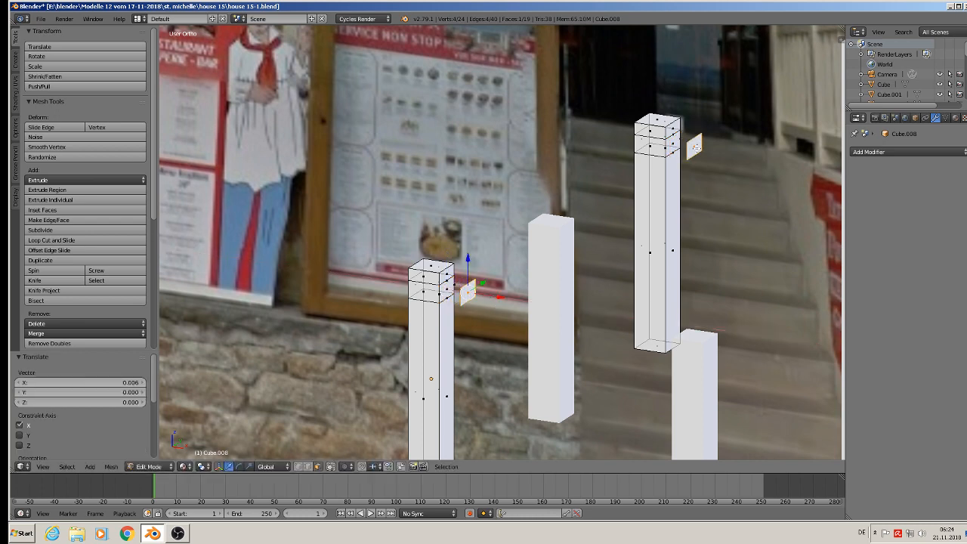
Separate the duplicated face into its own object and return to Object Mode
key("p")
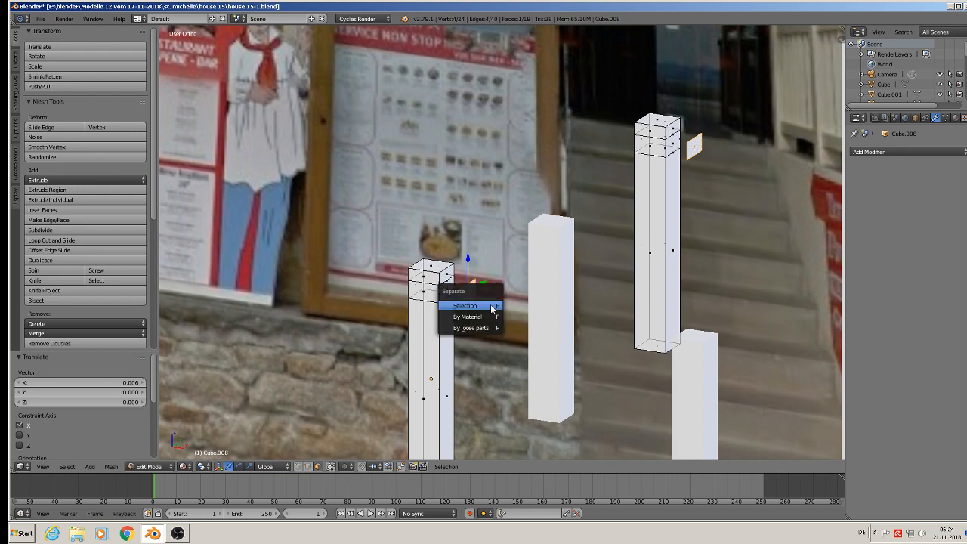
left_click(492, 307)
key("Tab")
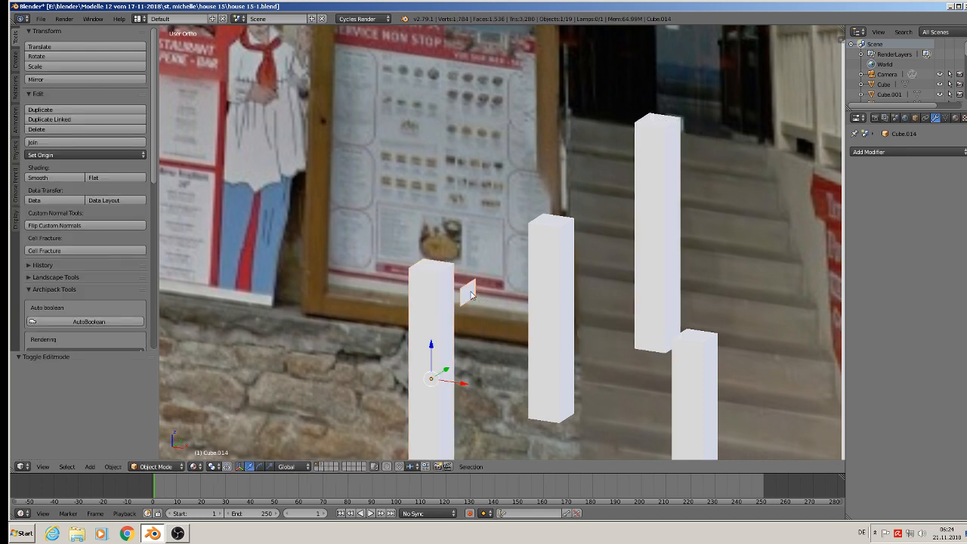
Edit the separated face's mesh and move the face -0.006 along X, back against the post's side
middle_click_drag(464, 289, 533, 354)
key("Tab")
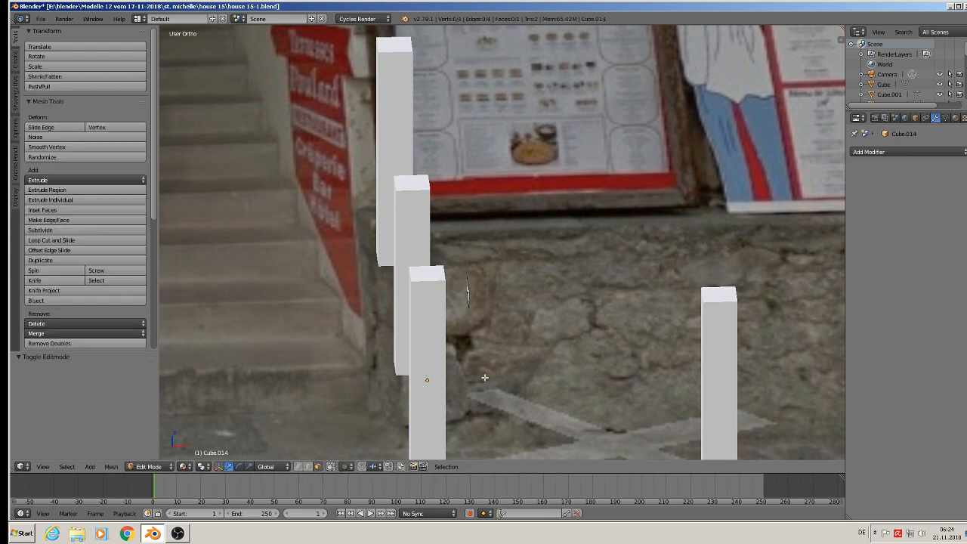
middle_click_drag(485, 310, 495, 303)
key("g")
key("x")
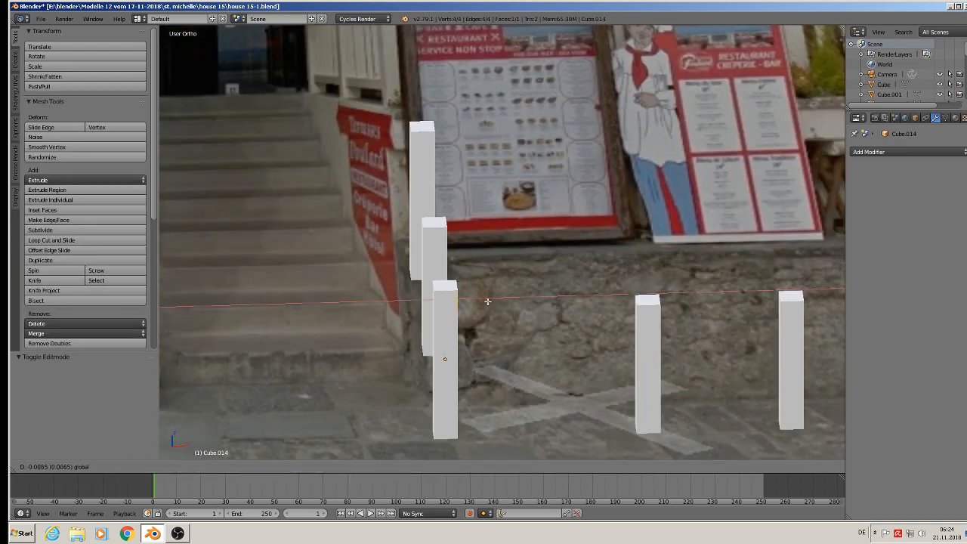
left_click_drag(488, 302, 488, 302)
middle_click_drag(489, 302, 481, 301)
scroll(481, 301, "down", 3)
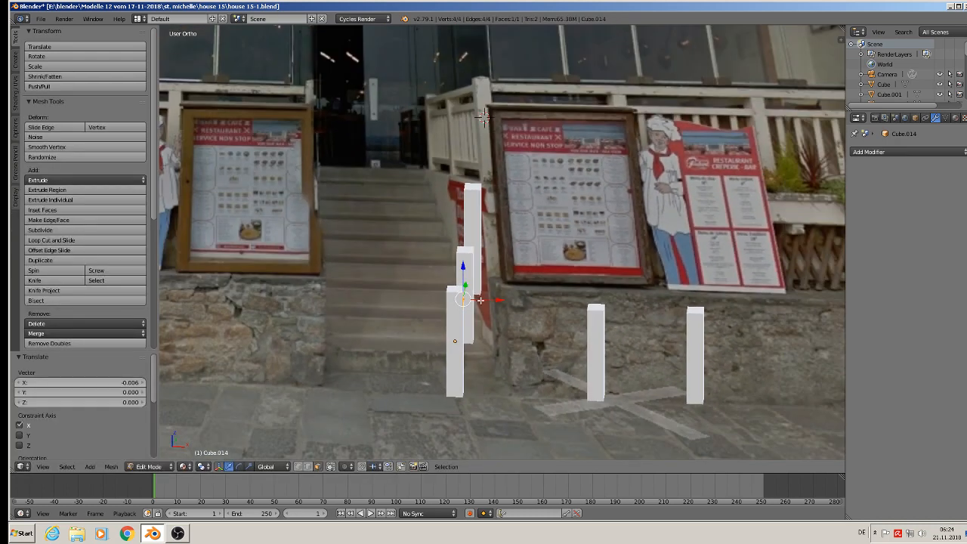
Extrude the separated face and move it 0.190 along X over the front posts to form the top rail
key("e")
right_click(481, 301)
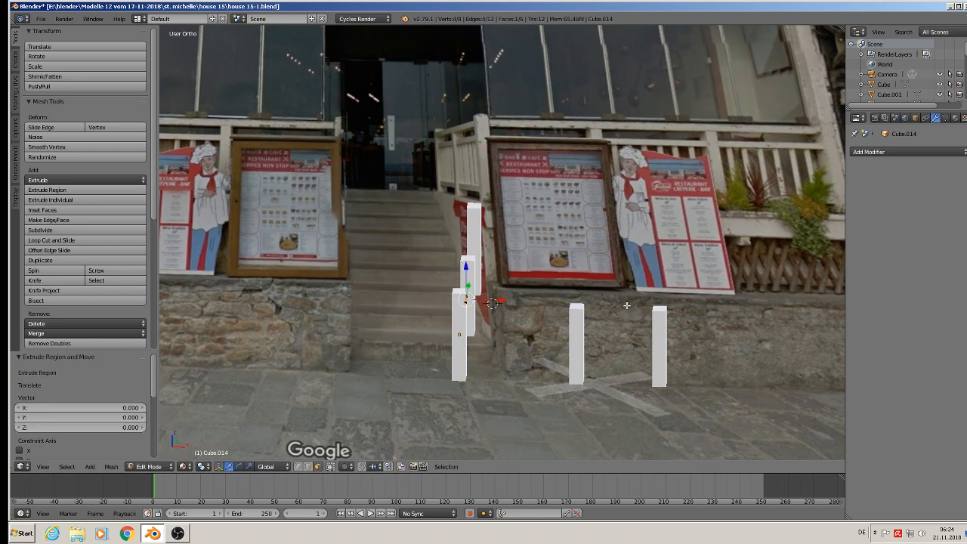
key("g")
key("x")
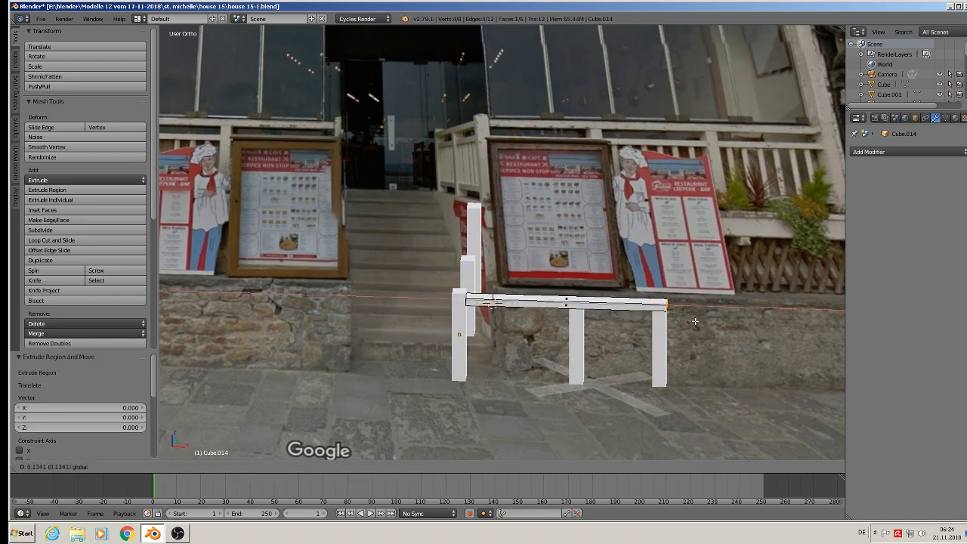
left_click(778, 340)
middle_click_drag(590, 296, 596, 326)
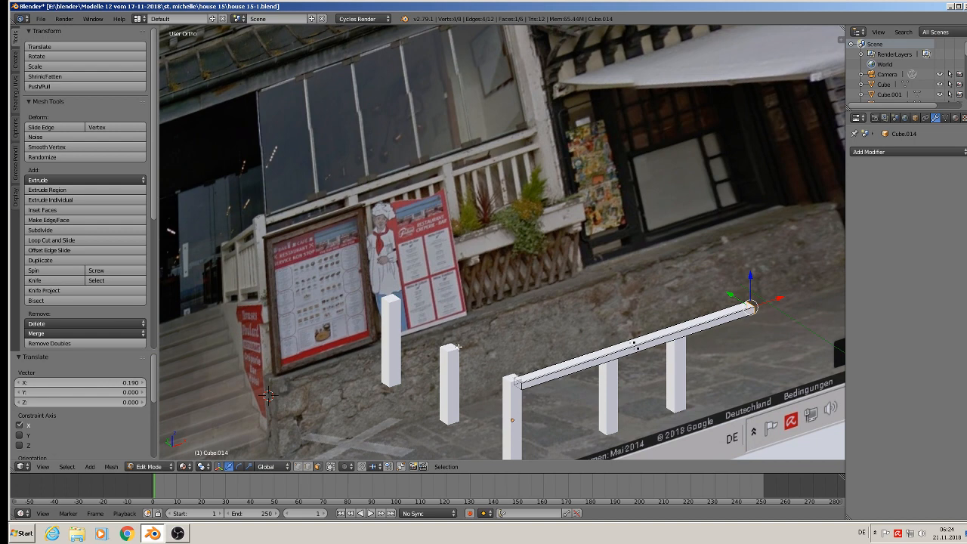
Return to Object Mode and set the front rail's origin to its geometry
key("Tab")
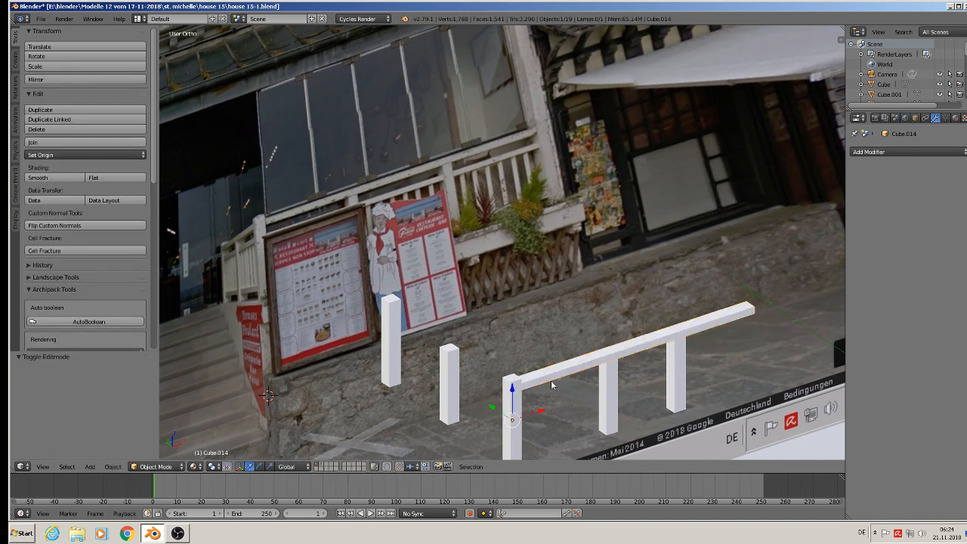
left_click(83, 155)
left_click(57, 177)
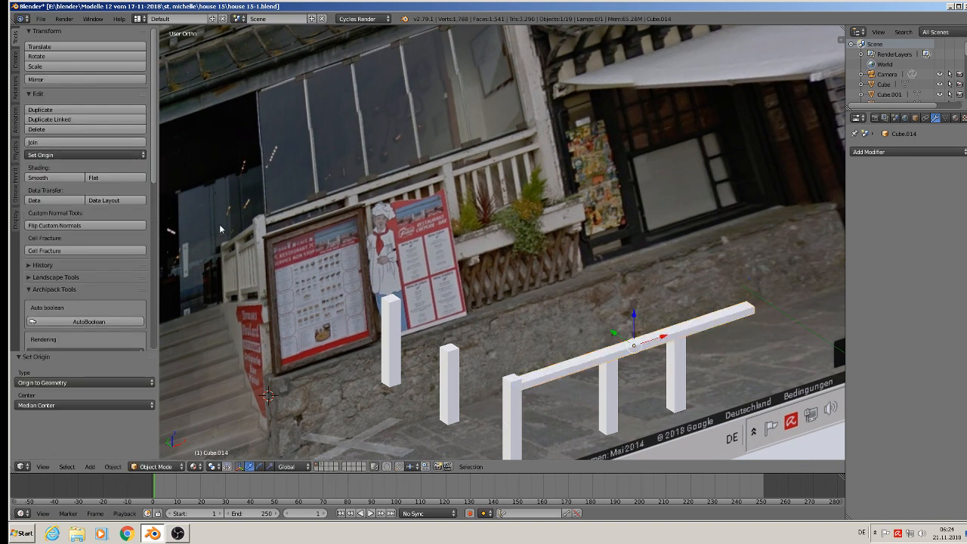
middle_click_drag(482, 327, 516, 303, "shift")
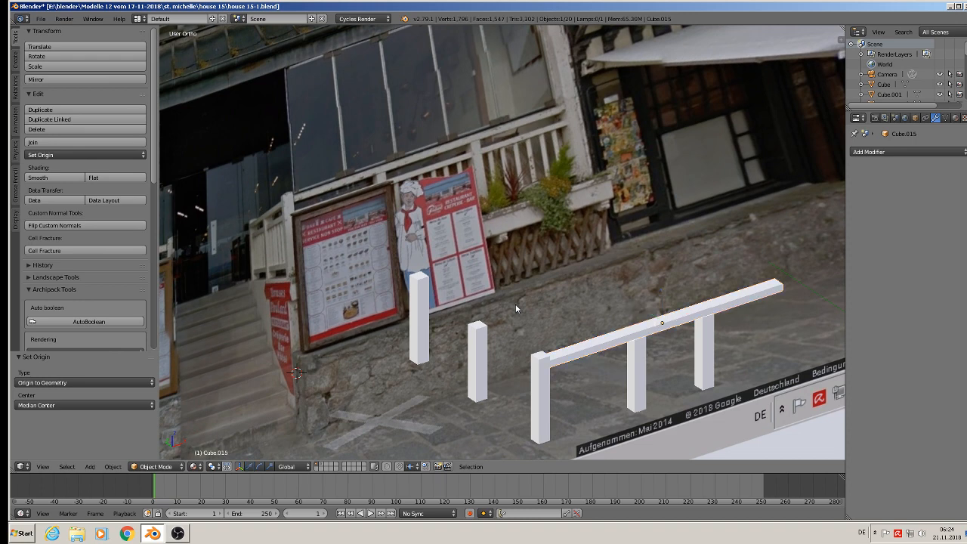
Duplicate the front rail 0.072 along Y and rotate the copy 90° about Z
key("shift+d")
key("y")
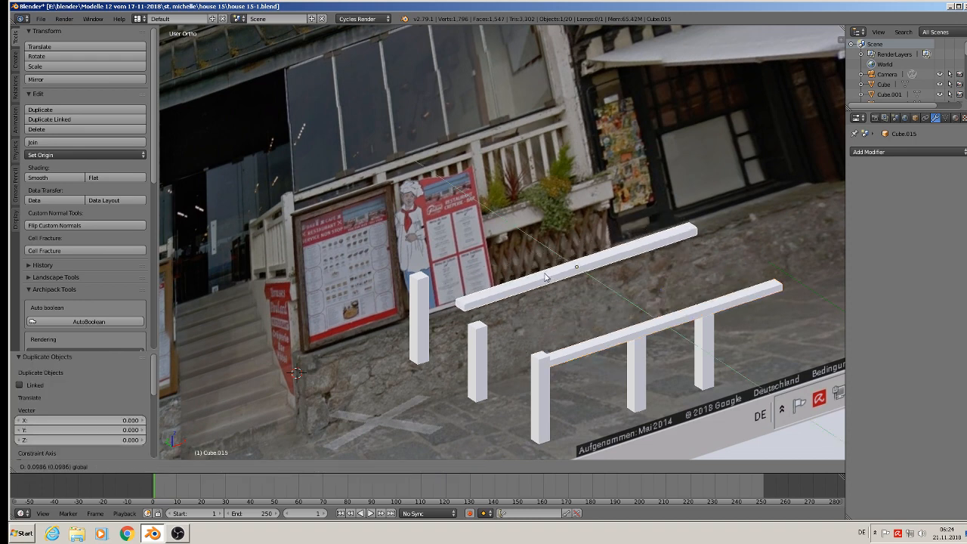
left_click(597, 349)
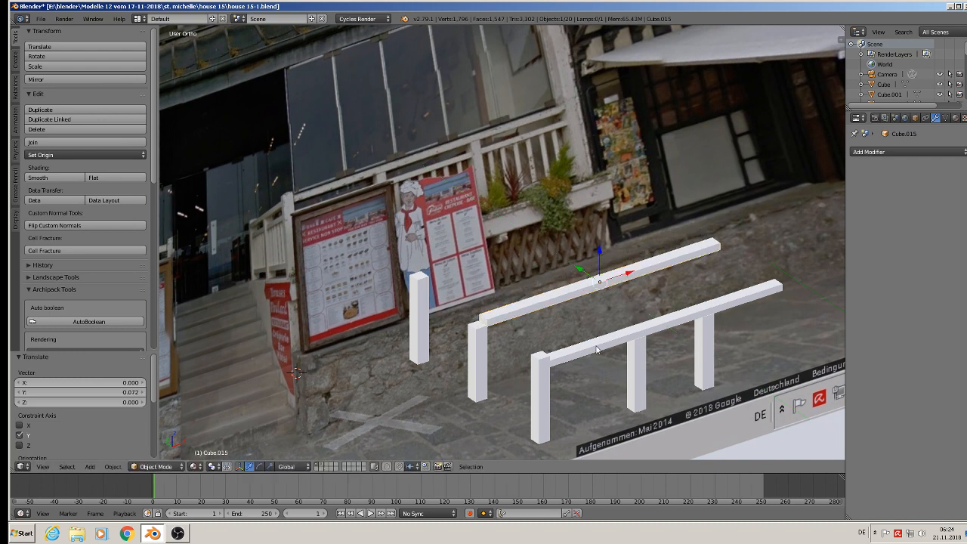
key("r")
key("z")
key("9")
key("0")
key("Return")
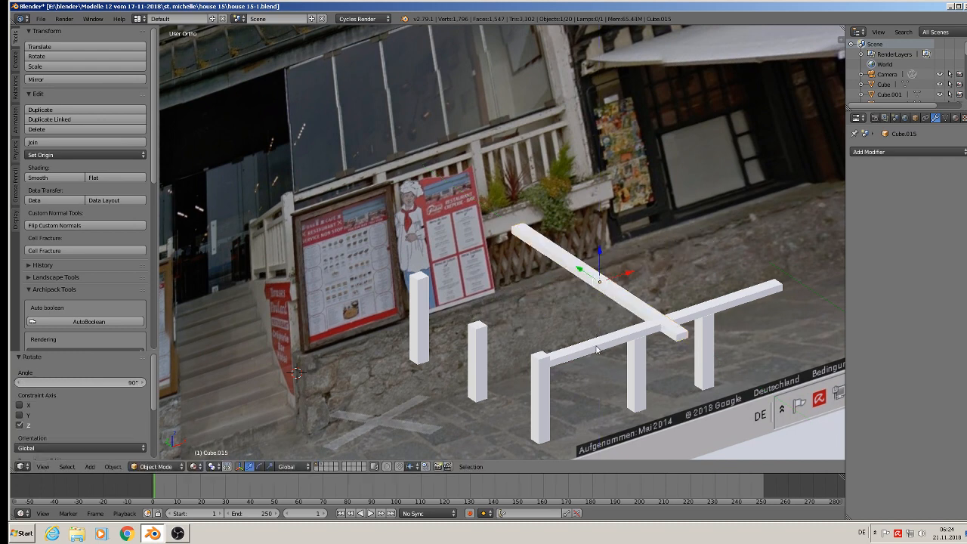
Move the rotated rail -0.099 along X, then shift it along Y so it lines up over the side posts
left_click(627, 269)
key("g")
key("x")
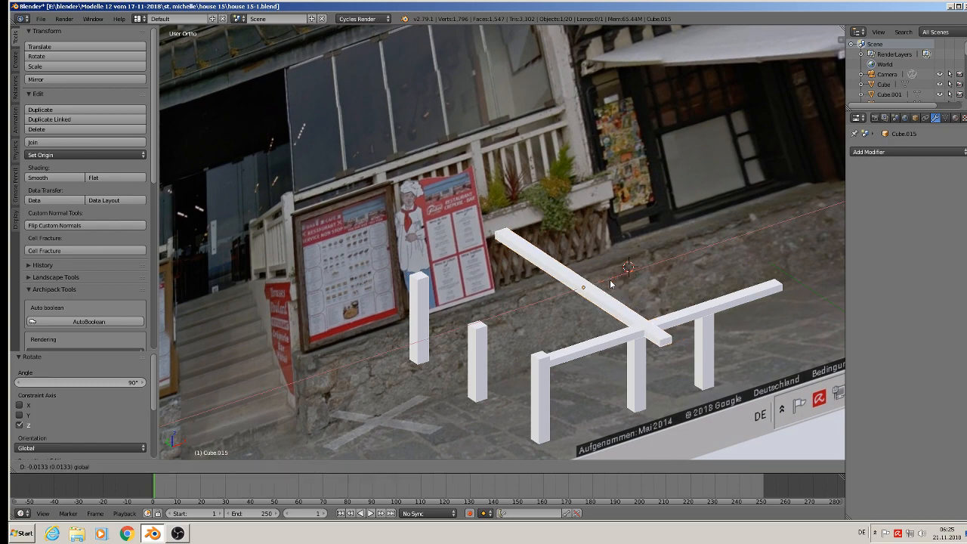
left_click(514, 340)
middle_click_drag(514, 340, 564, 328)
key("g")
key("y")
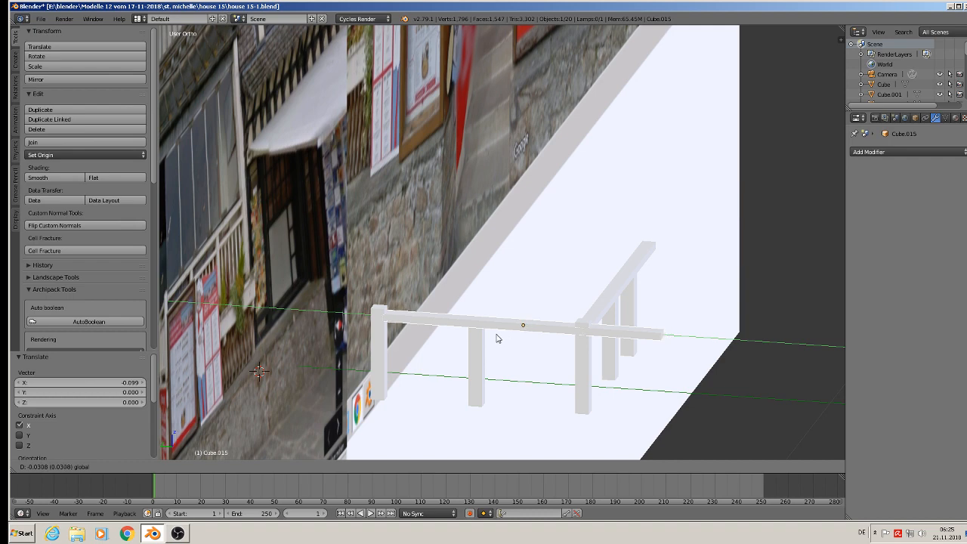
left_click(497, 338)
Shorten the side rail by moving its overhanging end face about 0.05 along Y to the corner post, then deselect everything in Object Mode
key("Tab")
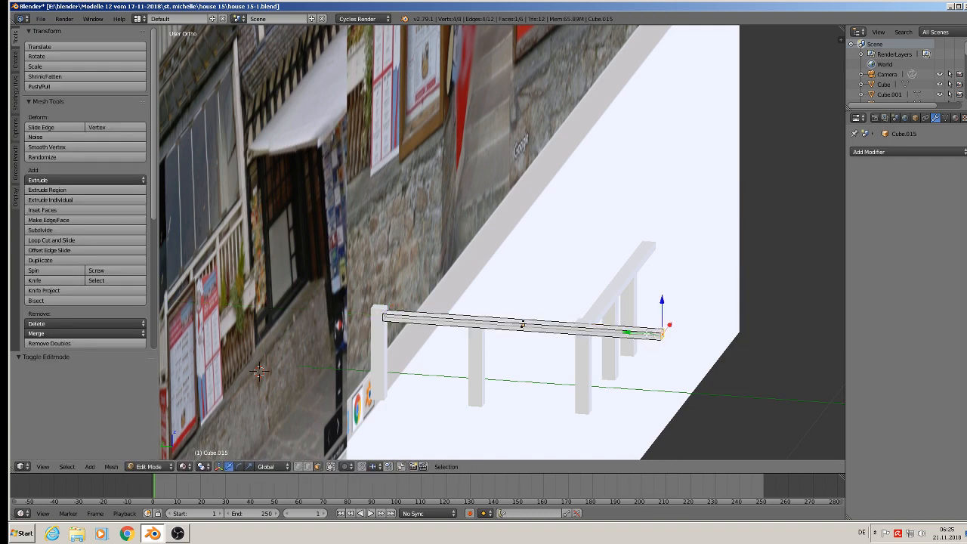
key("g")
key("y")
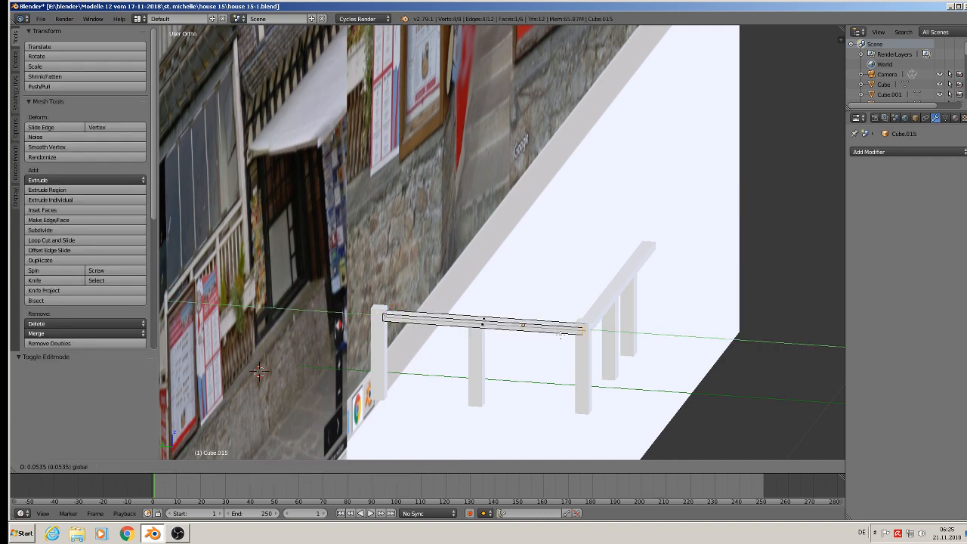
left_click_drag(555, 336, 554, 335)
key("Tab")
middle_click_drag(588, 321, 616, 337)
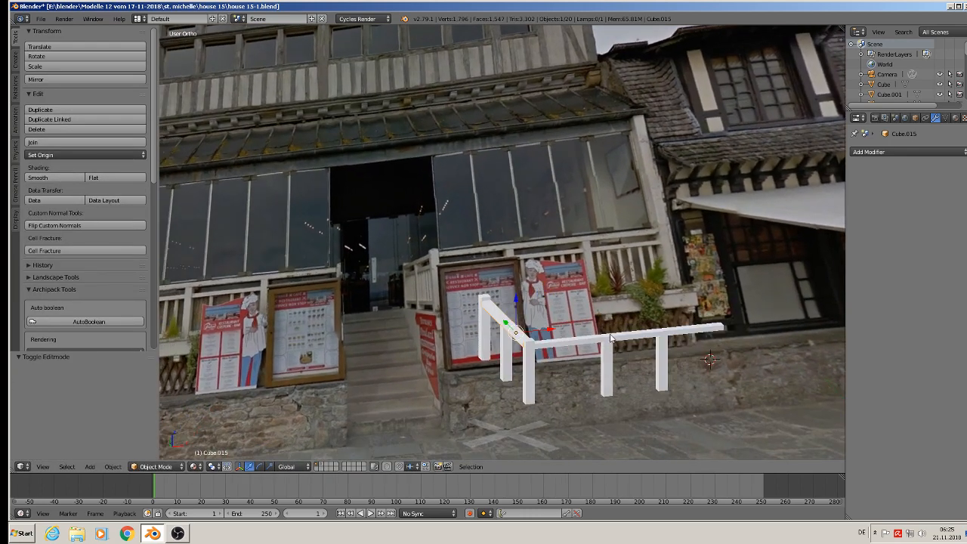
key("a")
Duplicate the front top rail and move the copy -0.010 along Z as a lower rail
scroll(618, 337, "up", 2)
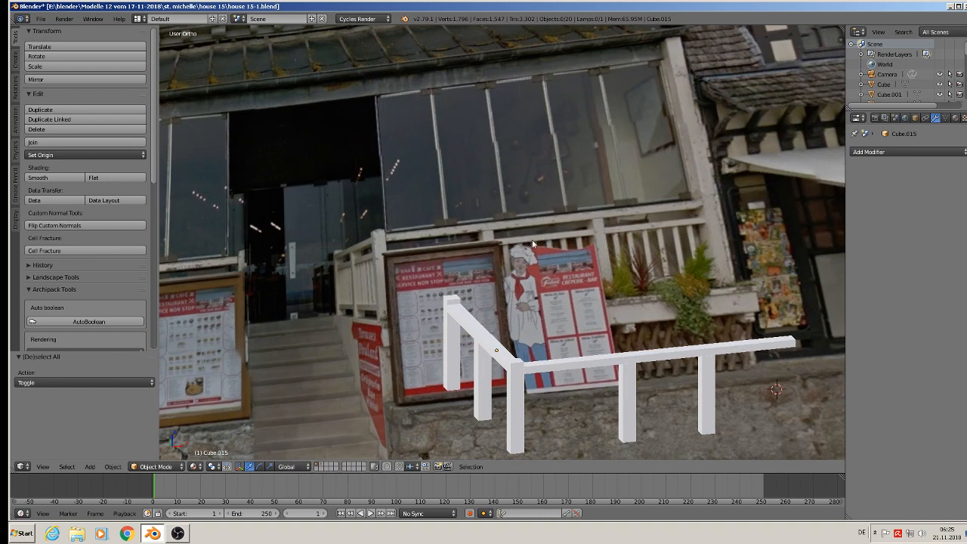
right_click(574, 365)
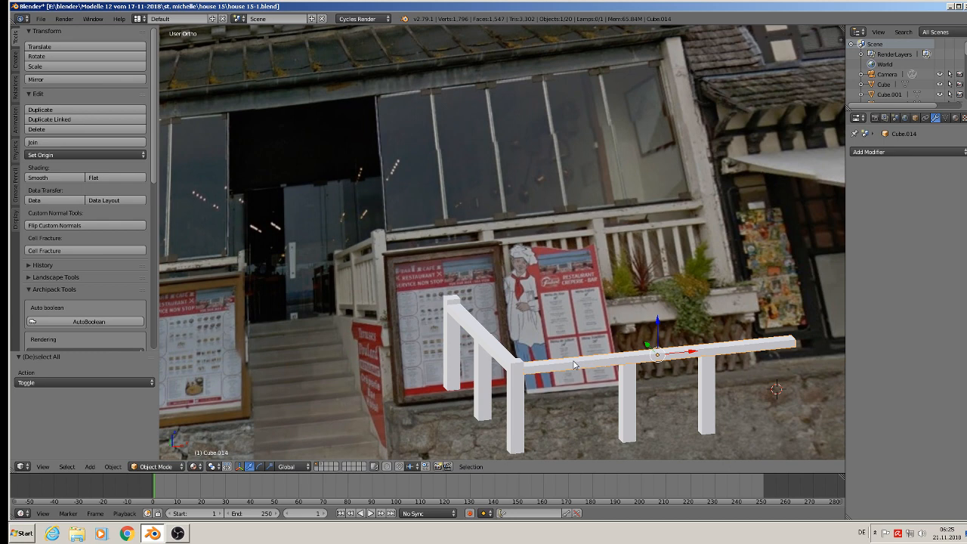
key("shift+d")
right_click(575, 365)
left_click_drag(657, 324, 661, 340)
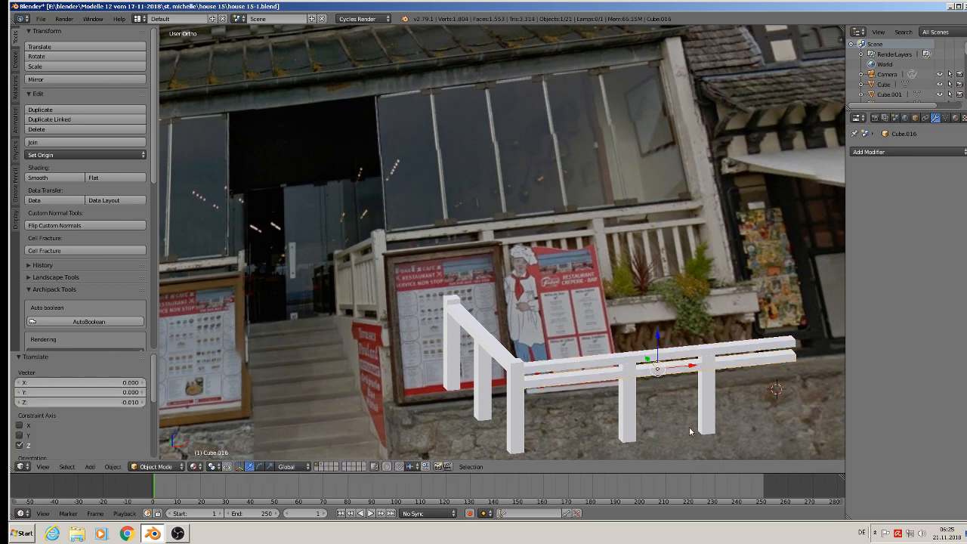
Scale the lower rail to about 0.79 along Z to make it thinner
key("s")
key("z")
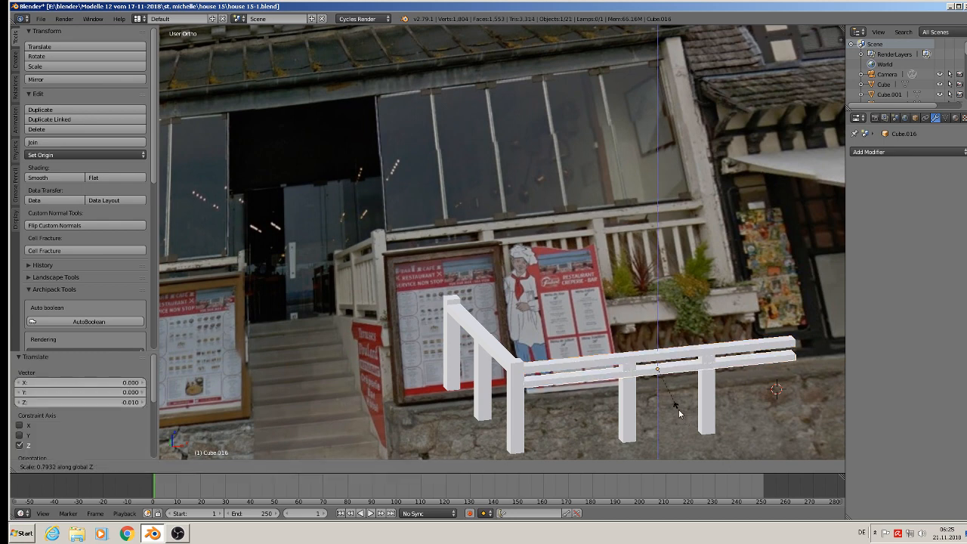
left_click(678, 413)
Shorten the lower rail to the middle front post by moving its far end face about -0.12 along X
key("Tab")
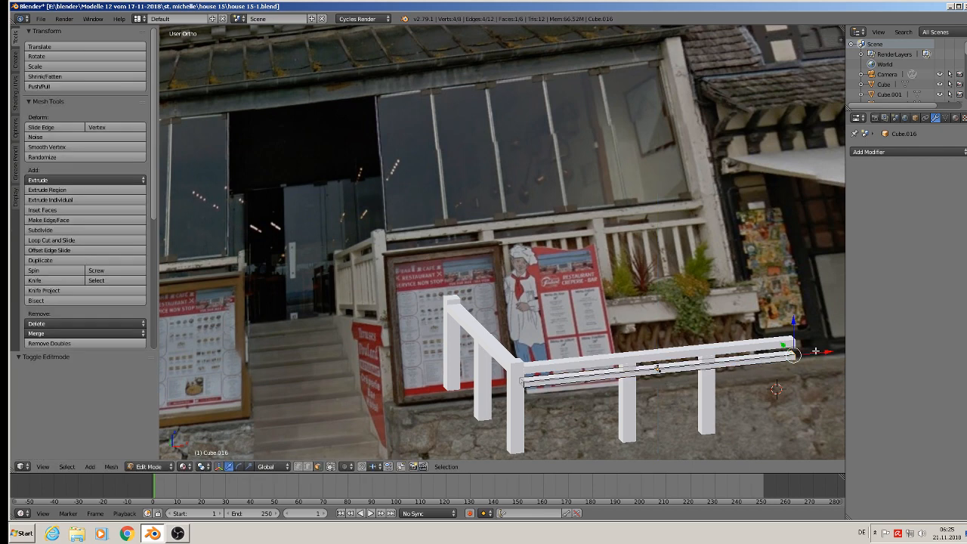
key("g")
key("x")
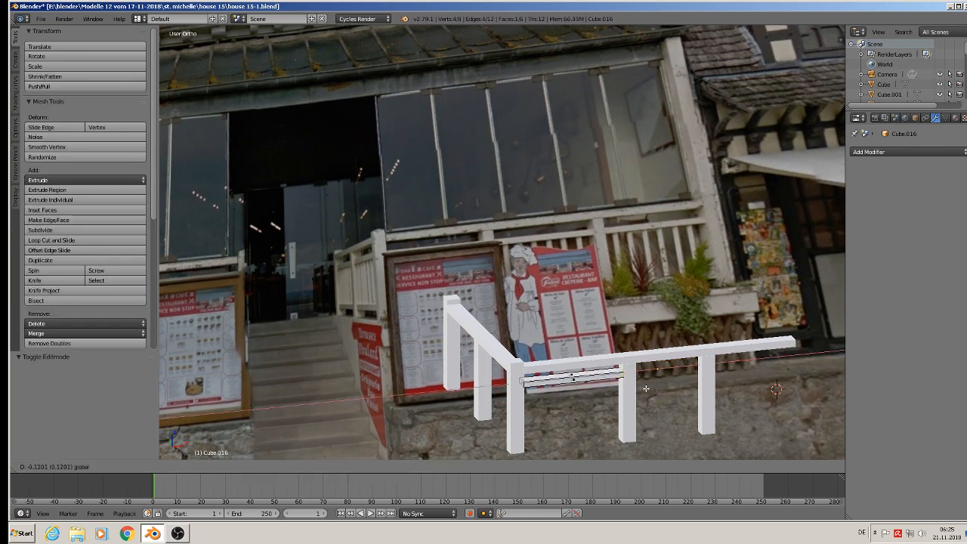
left_click(650, 388)
key("Tab")
Set the shortened lower rail's origin to its geometry
scroll(560, 270, "up", 3)
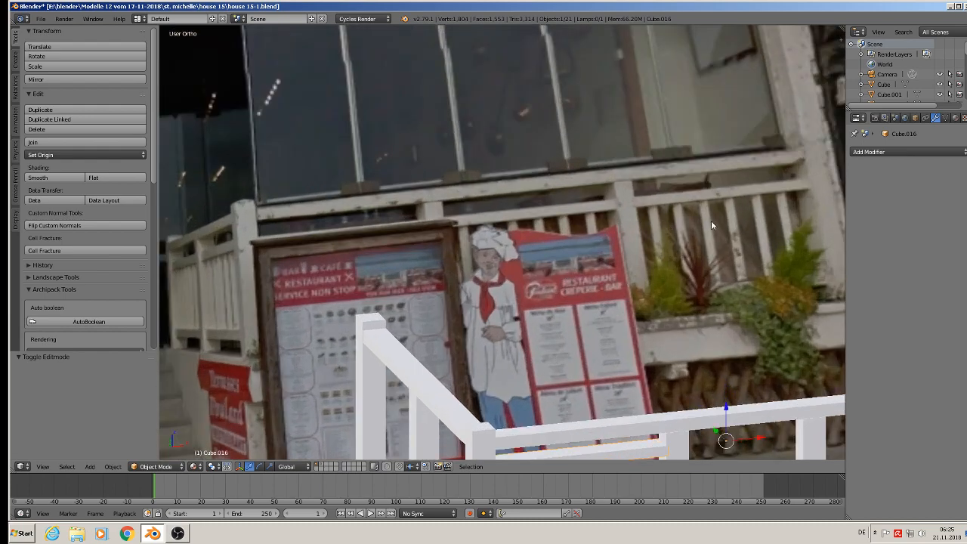
scroll(694, 335, "down", 3)
middle_click_drag(696, 337, 661, 230, "shift")
scroll(612, 297, "up", 1)
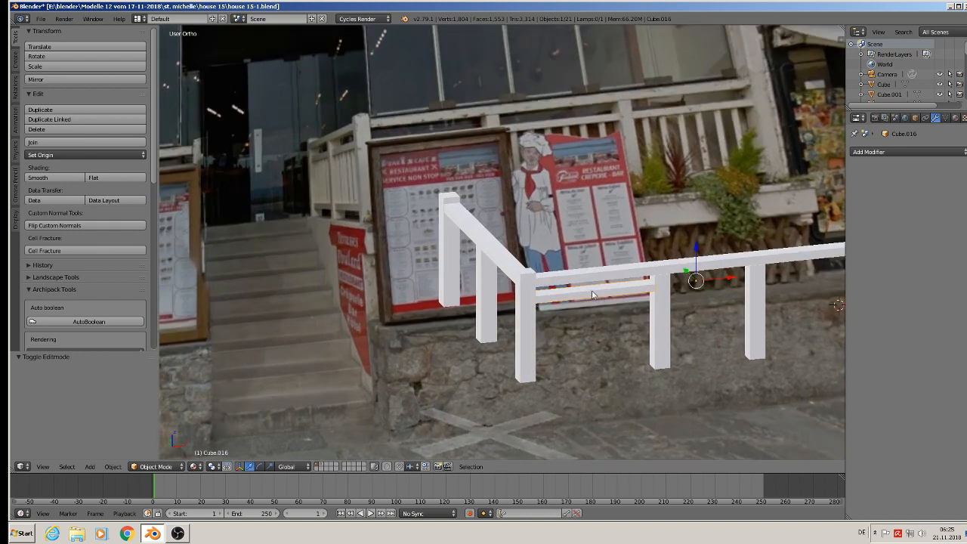
left_click(61, 155)
left_click(62, 178)
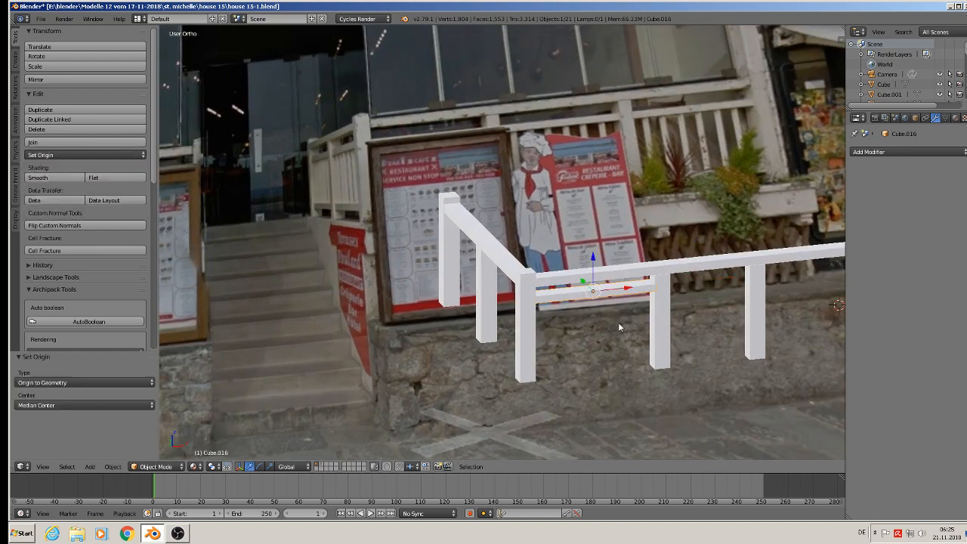
Duplicate the short lower rail and move the copy -0.023 along Z
key("shift+d")
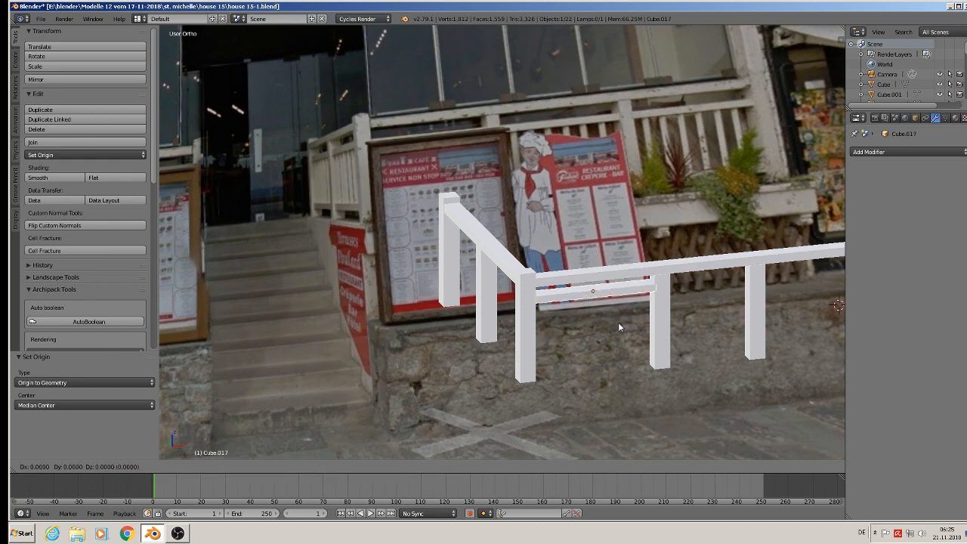
key("Escape")
key("g")
key("z")
left_click(635, 390)
middle_click_drag(635, 391, 604, 373)
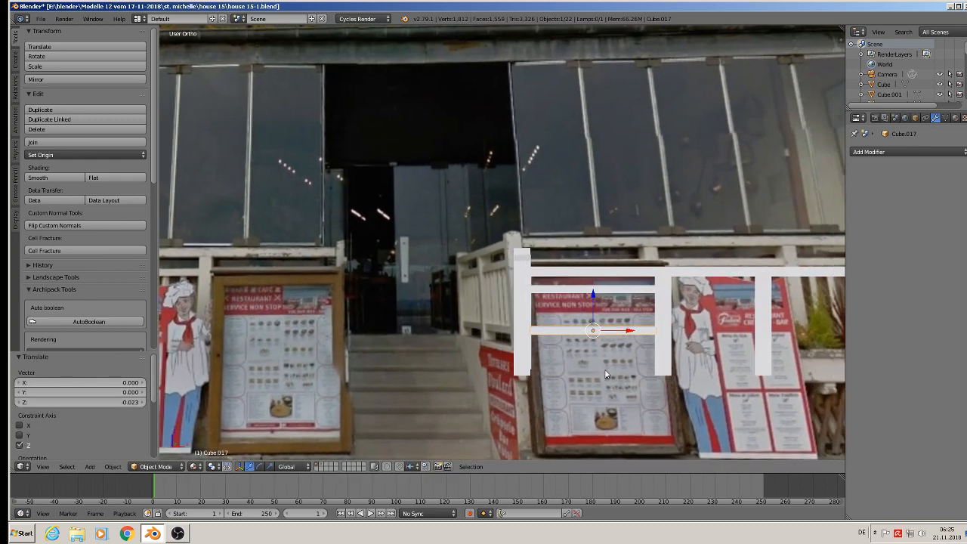
Rotate the copied short rail 90° about Y so it stands upright as a baluster
type("r")
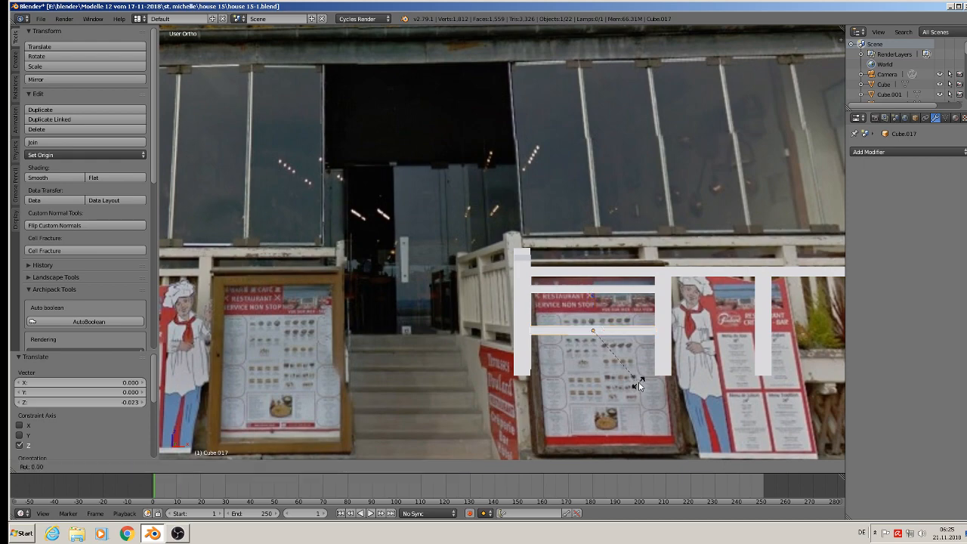
type("y90")
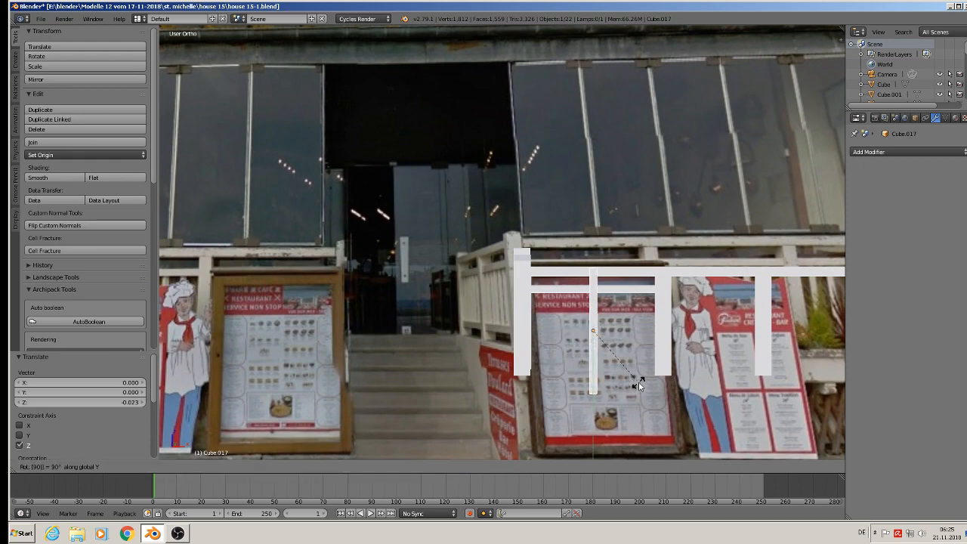
key("Return")
Scale the upright baluster by 1.150 along X and 0.290 along Y
scroll(640, 386, "down", 2)
middle_click_drag(639, 386, 560, 365, "shift")
scroll(560, 365, "up", 2)
key("s")
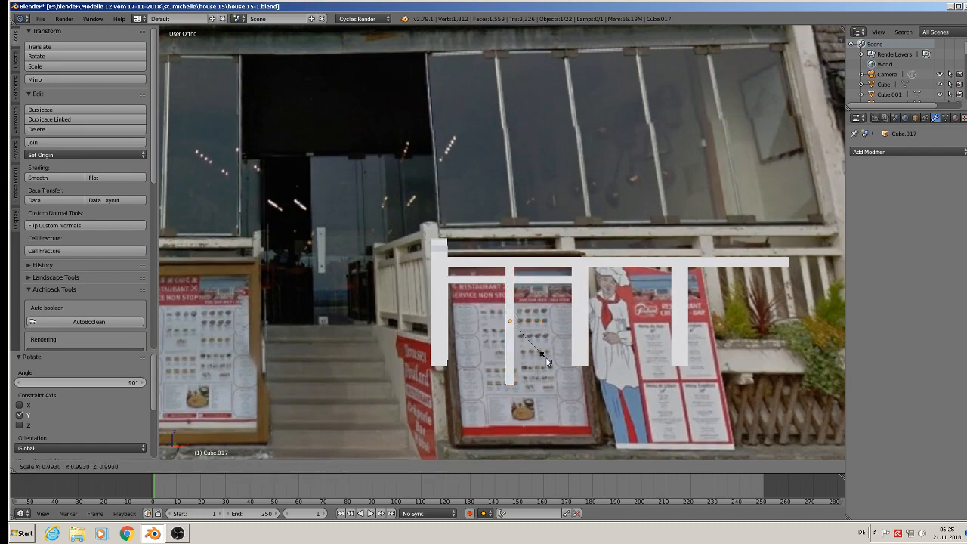
key("x")
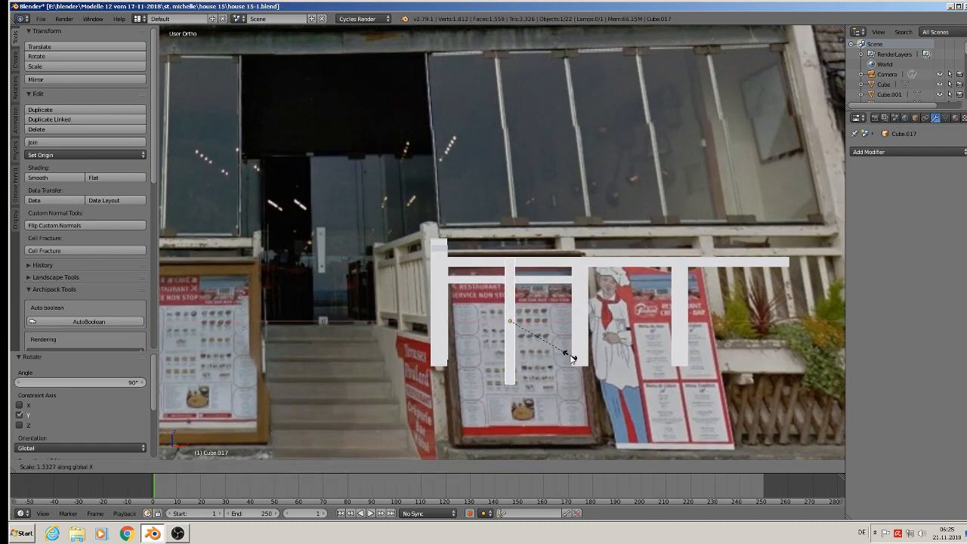
left_click(557, 350)
middle_click_drag(557, 350, 600, 371)
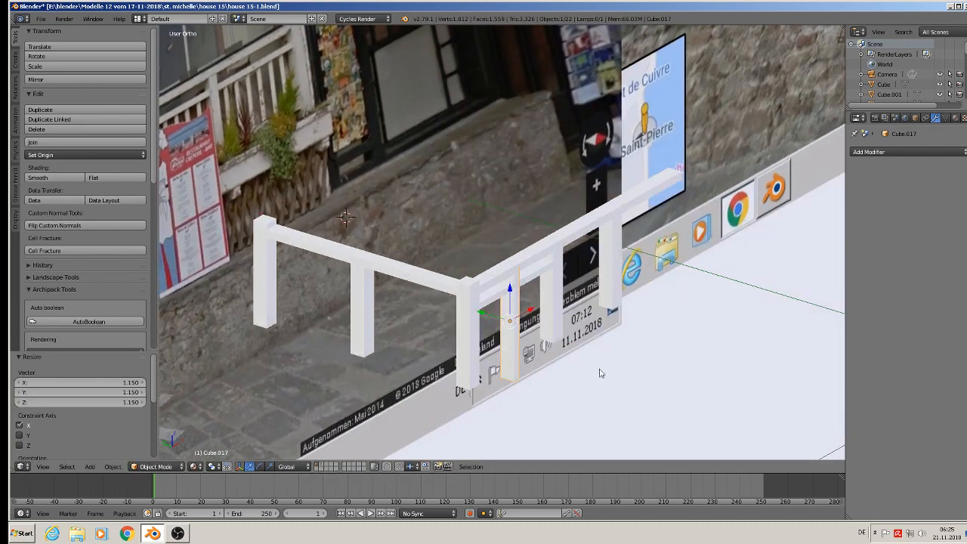
key("s")
key("y")
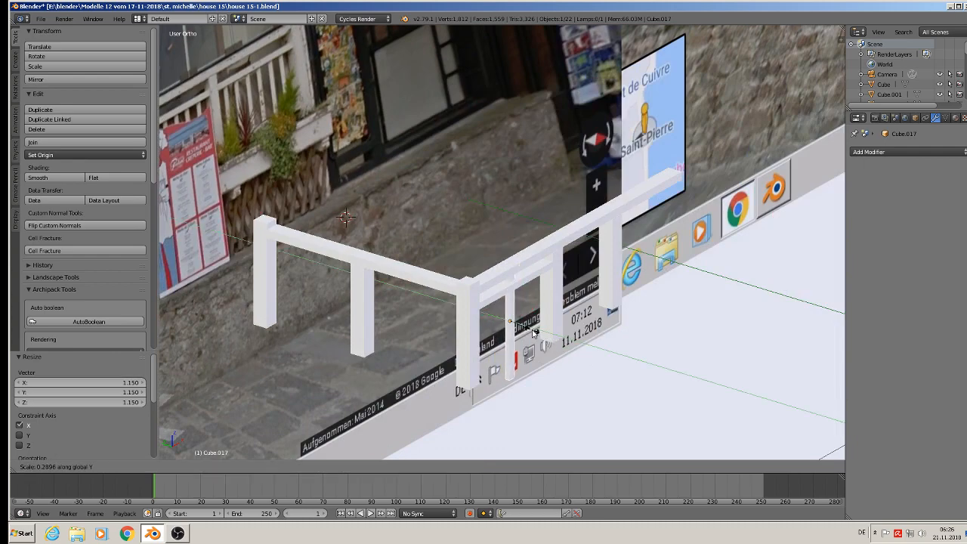
left_click(532, 331)
Move the baluster -0.024 along X, close to the corner post
middle_click_drag(533, 331, 551, 325)
scroll(551, 325, "up", 3)
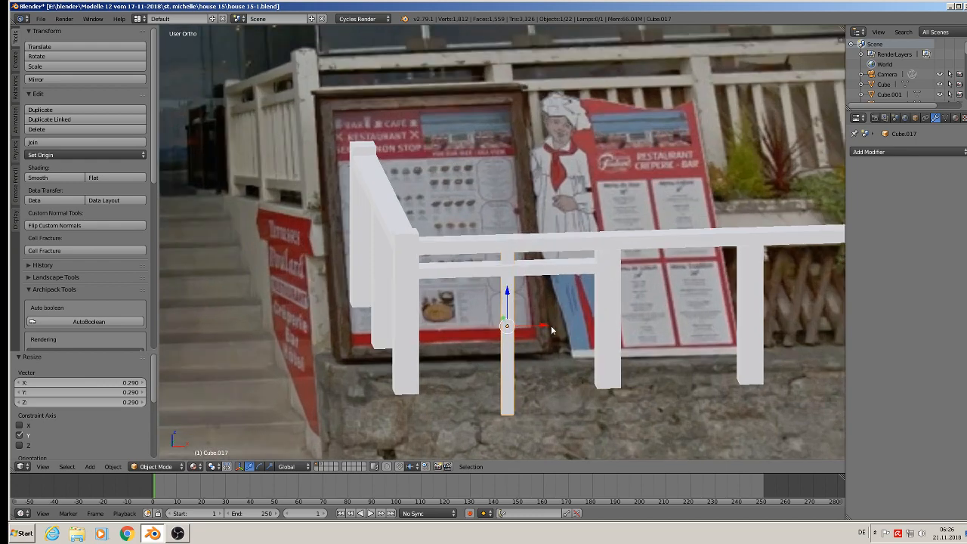
left_click_drag(551, 325, 485, 328)
Shorten the baluster by raising its bottom face along Z to roughly the level of the posts' bottoms
middle_click_drag(487, 328, 477, 312)
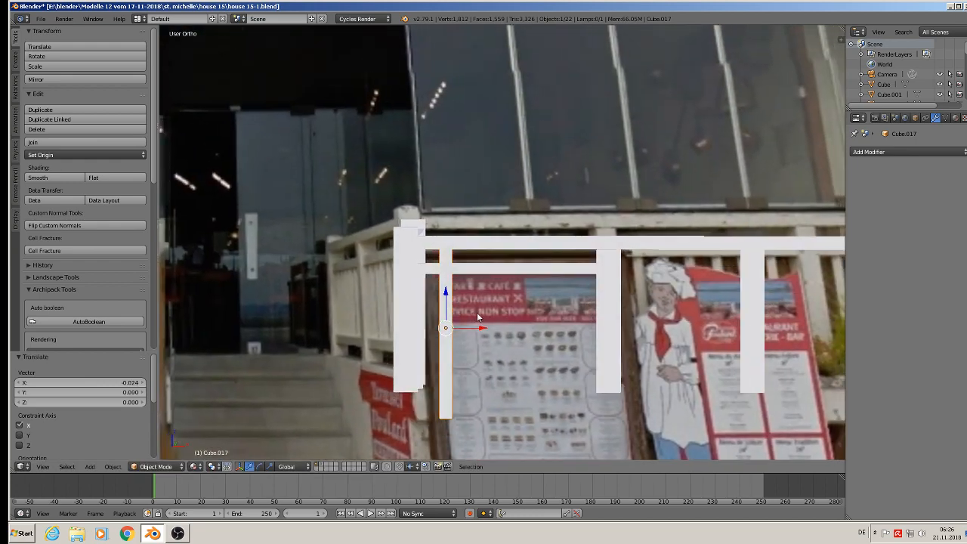
key("Tab")
left_click_drag(442, 390, 443, 354)
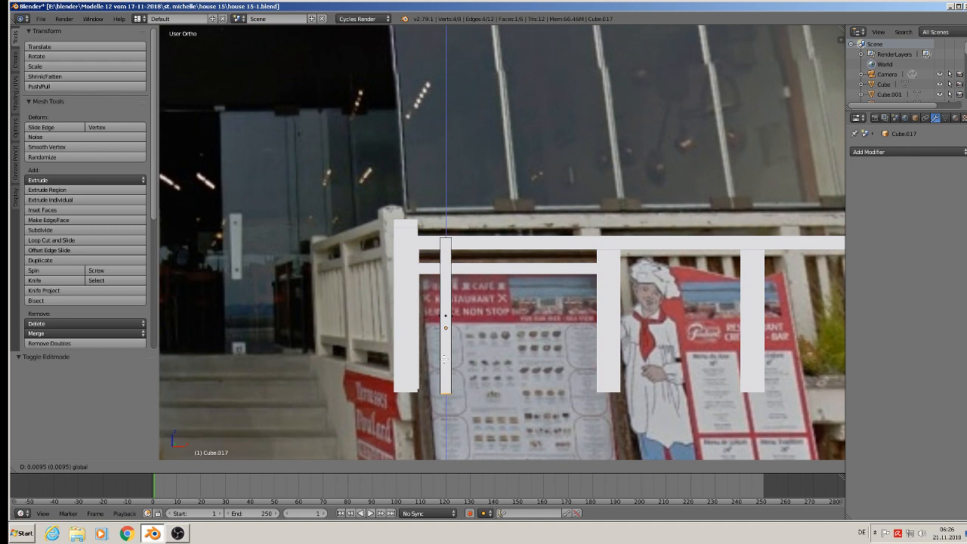
left_click_drag(446, 363, 445, 363)
key("Tab")
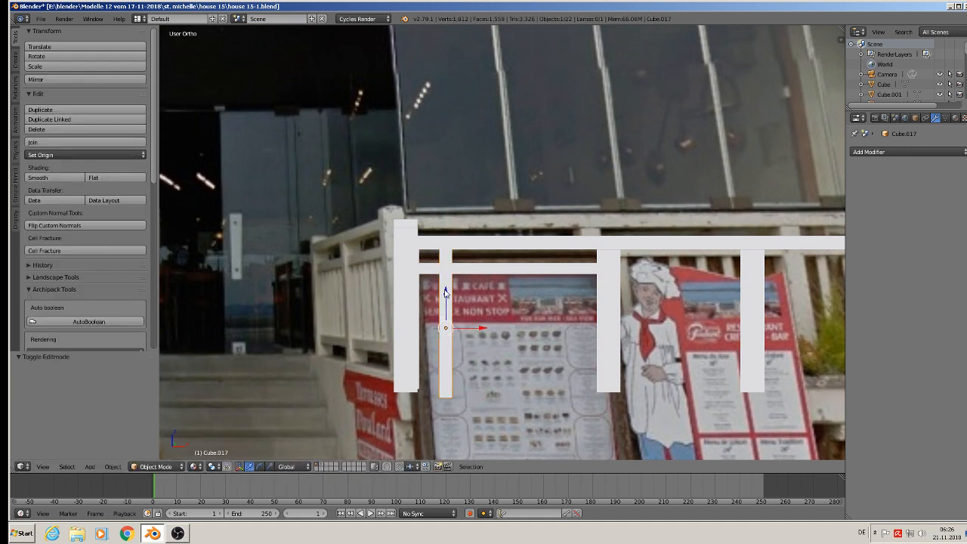
Lower the baluster -0.013 along Z beneath the short rail and raise its bottom face to about the posts' bottoms
left_click_drag(445, 293, 446, 330)
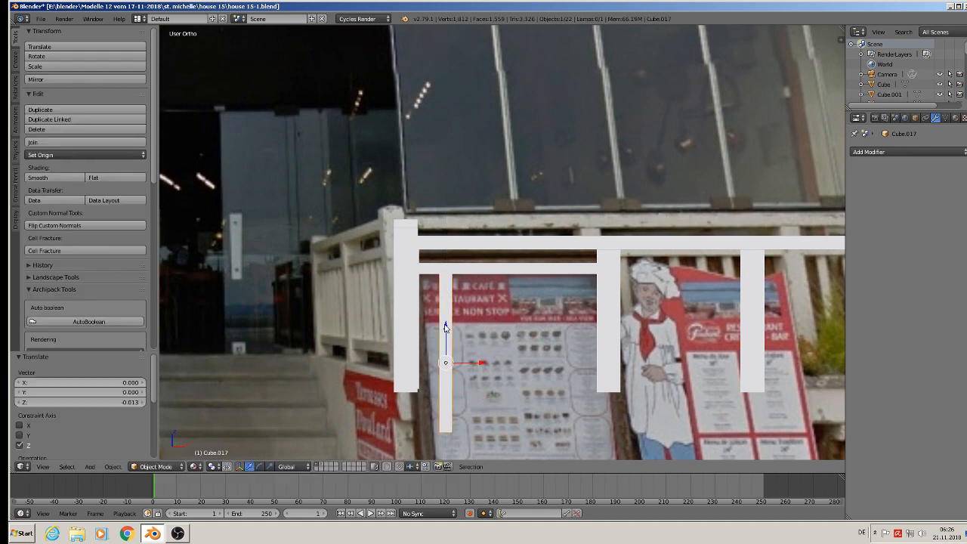
key("Tab")
left_click_drag(451, 409, 445, 366)
key("Tab")
scroll(597, 339, "down", 2)
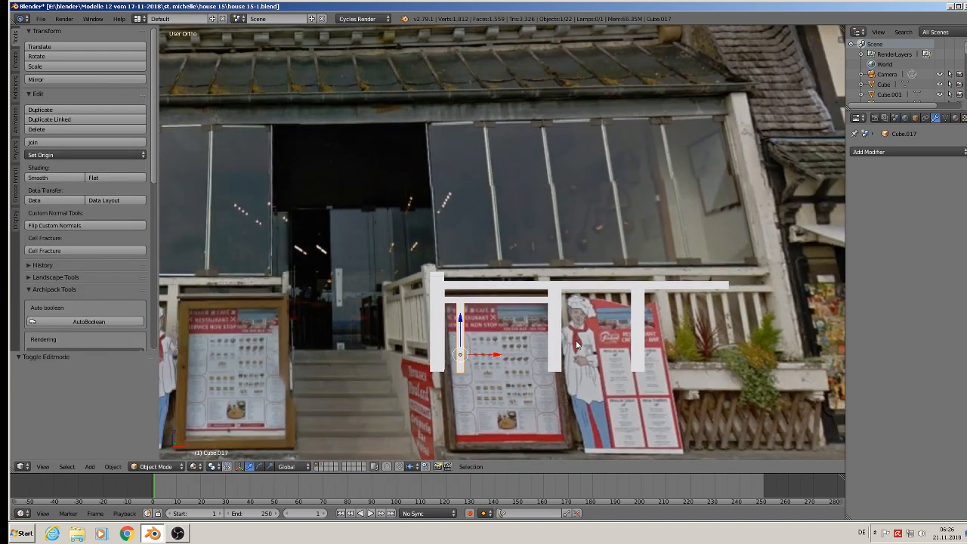
Add an Array modifier to the baluster with a fixed count of 6
left_click(903, 149)
left_click(791, 174)
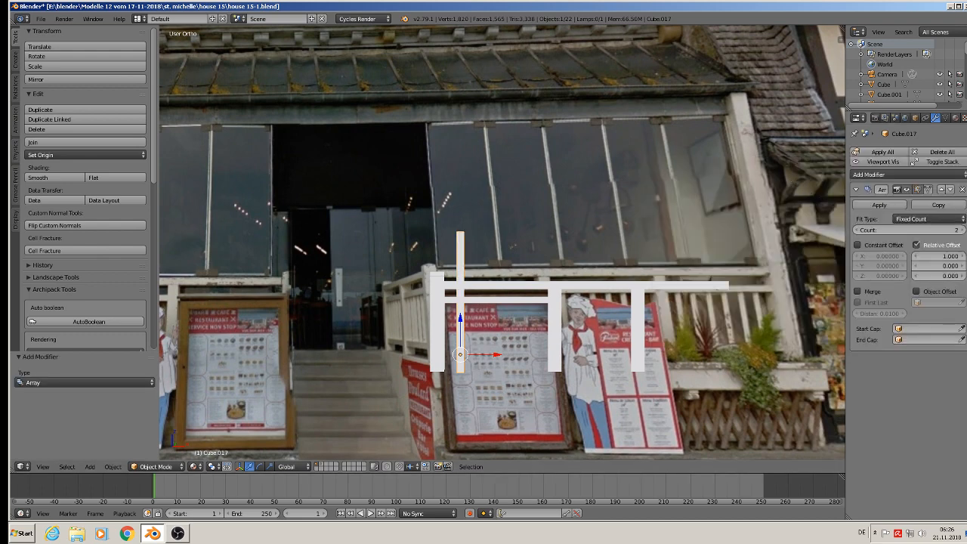
left_click(934, 229)
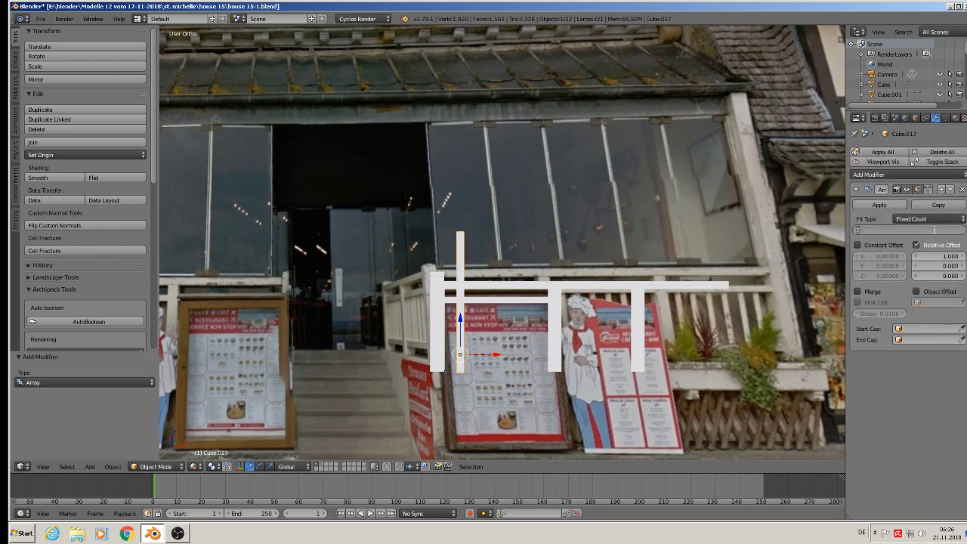
type("6")
key("Return")
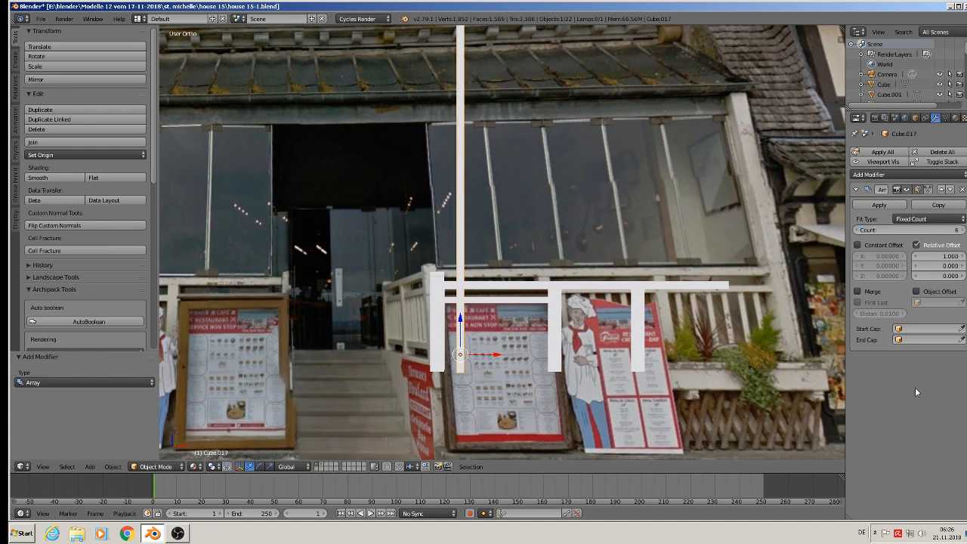
left_click(945, 257)
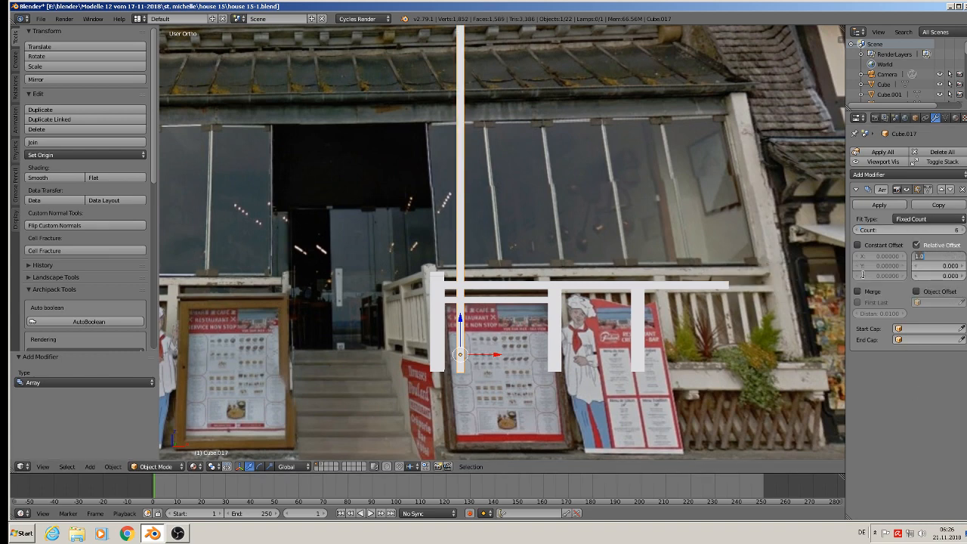
key("Tab")
key("Tab")
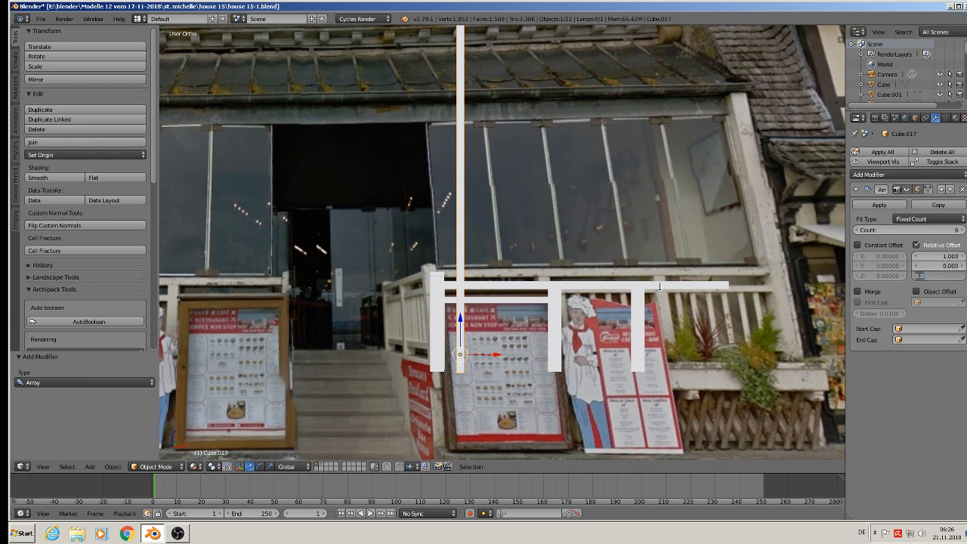
key("Tab")
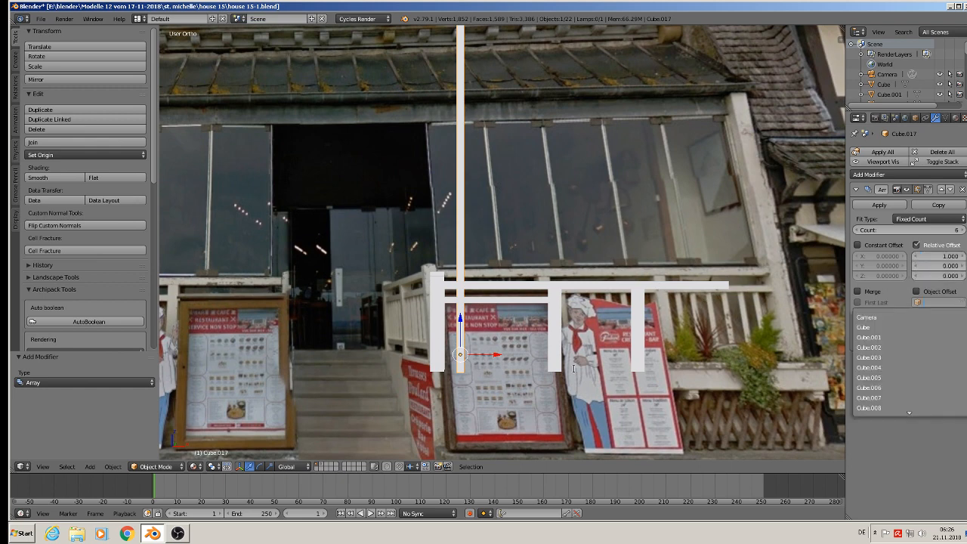
Apply the baluster's rotation and scale, and set the array's relative X offset to 2.700
left_click(112, 467)
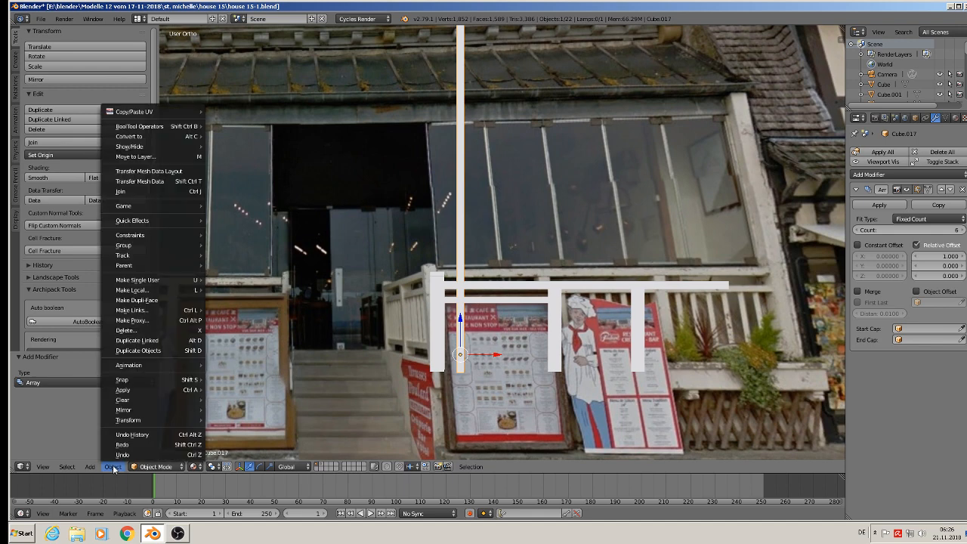
mouse_move(145, 388)
left_click(253, 286)
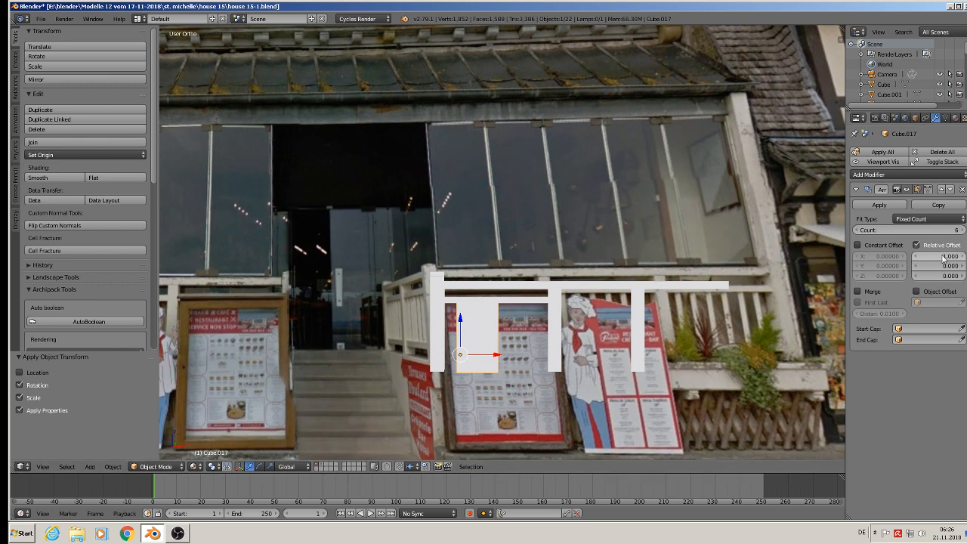
left_click_drag(945, 257, 966, 257)
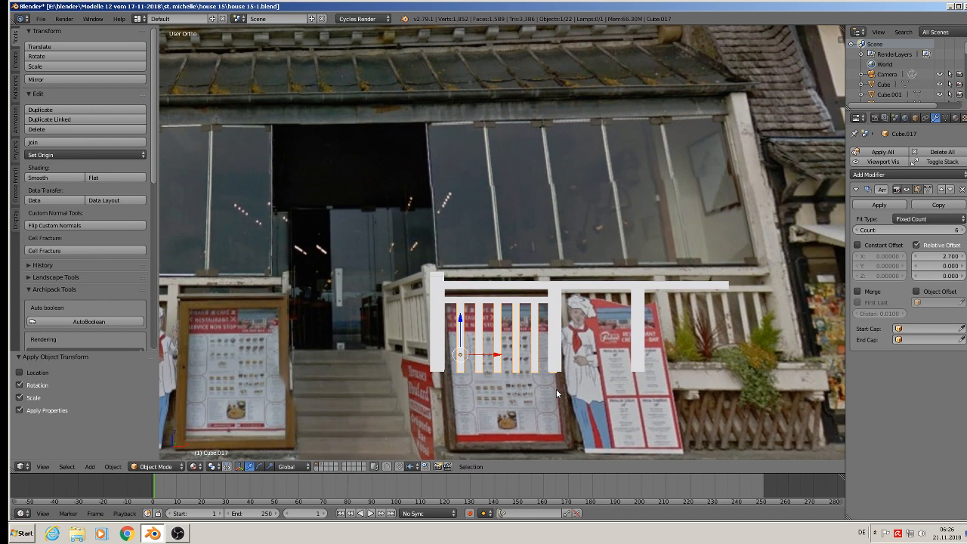
Scale the balusters uniformly by 0.773, and stretch them by 1.264 along Z
key("s")
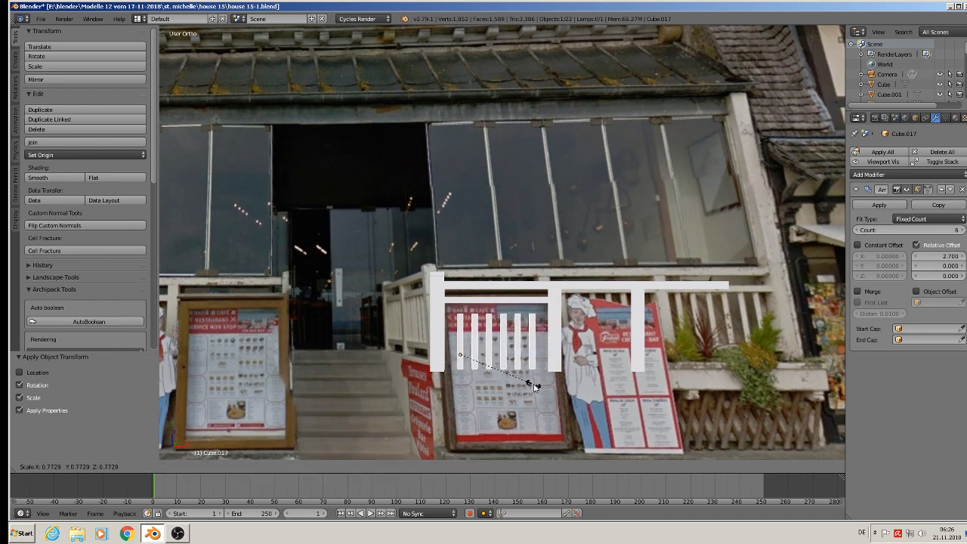
left_click(534, 386)
key("s")
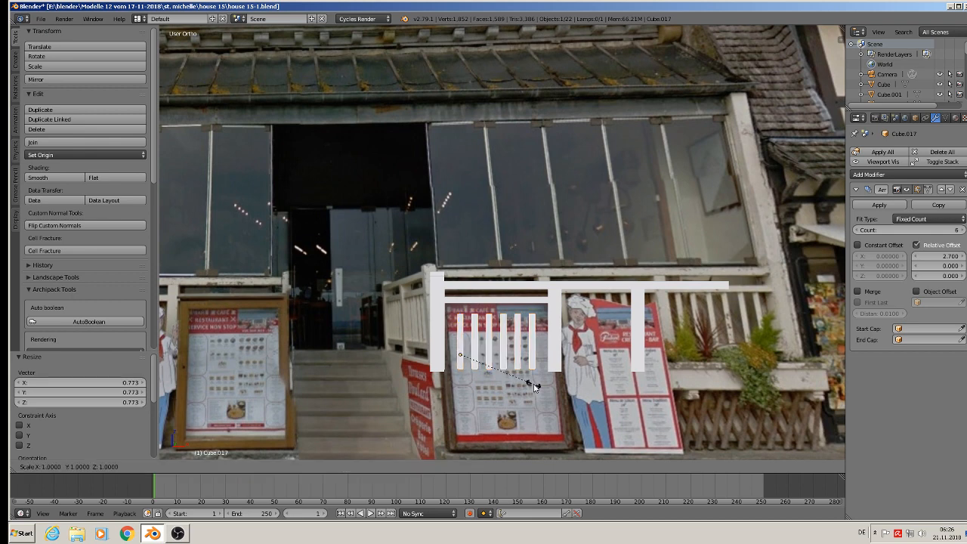
key("z")
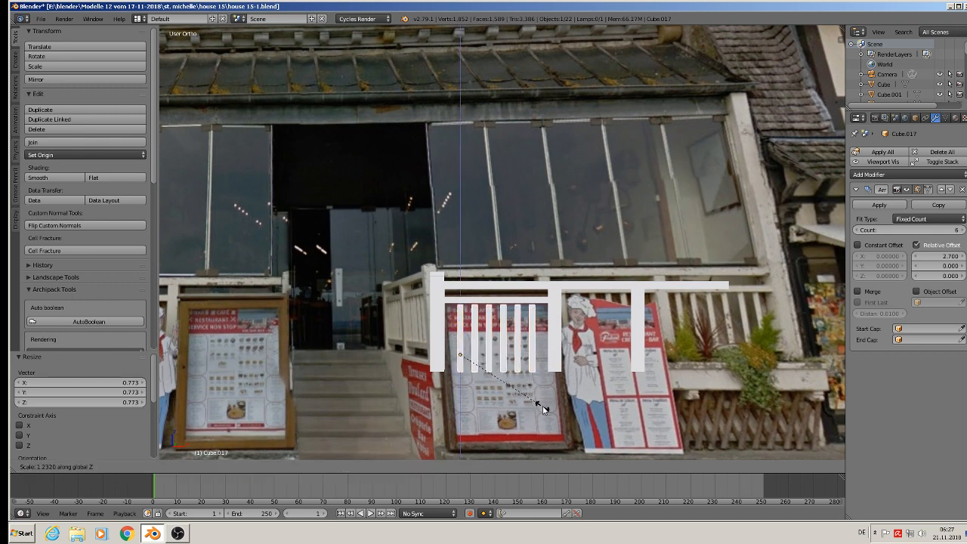
left_click(541, 410)
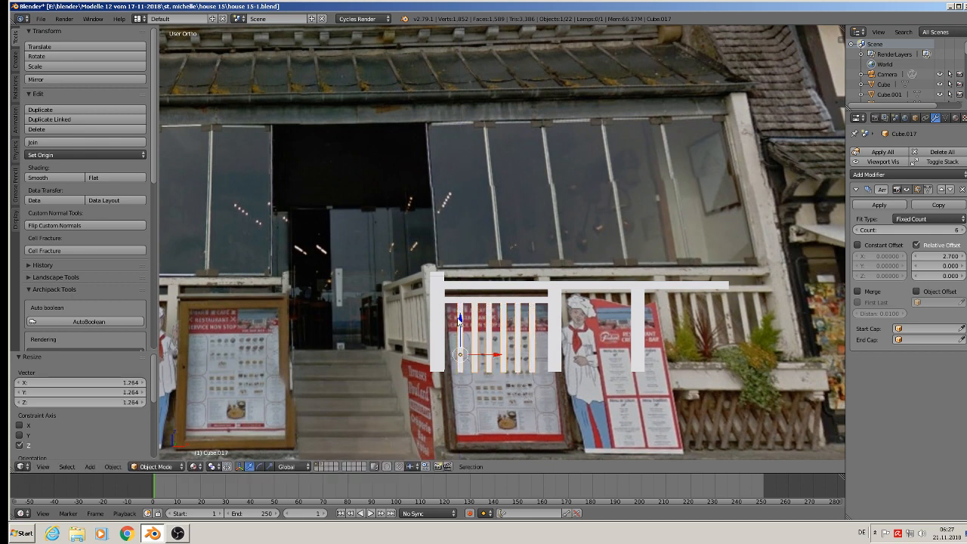
Align the balusters under the short rail, shifting them up slightly and -0.001 along X, and set the relative X offset to 2.900
left_click_drag(459, 317, 469, 321)
left_click_drag(505, 355, 497, 359)
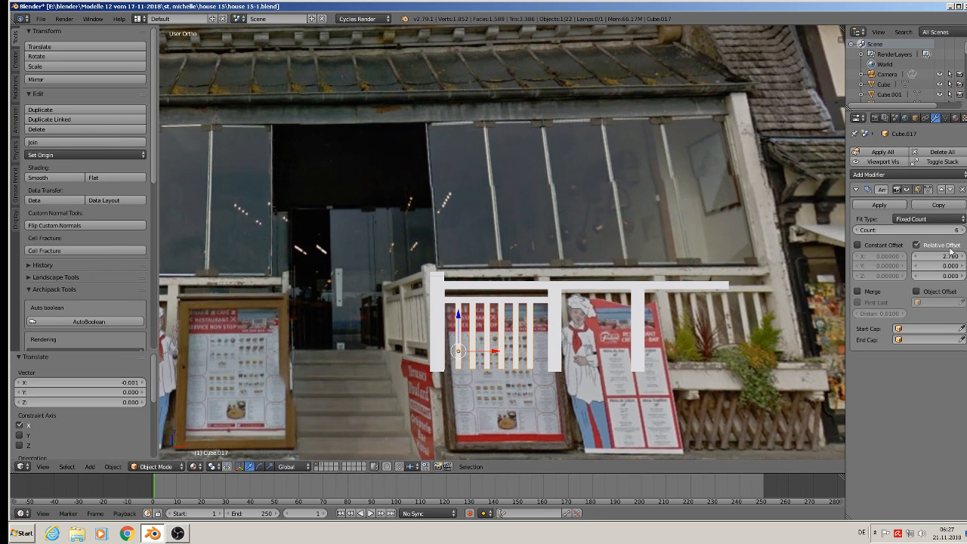
left_click_drag(949, 257, 957, 257)
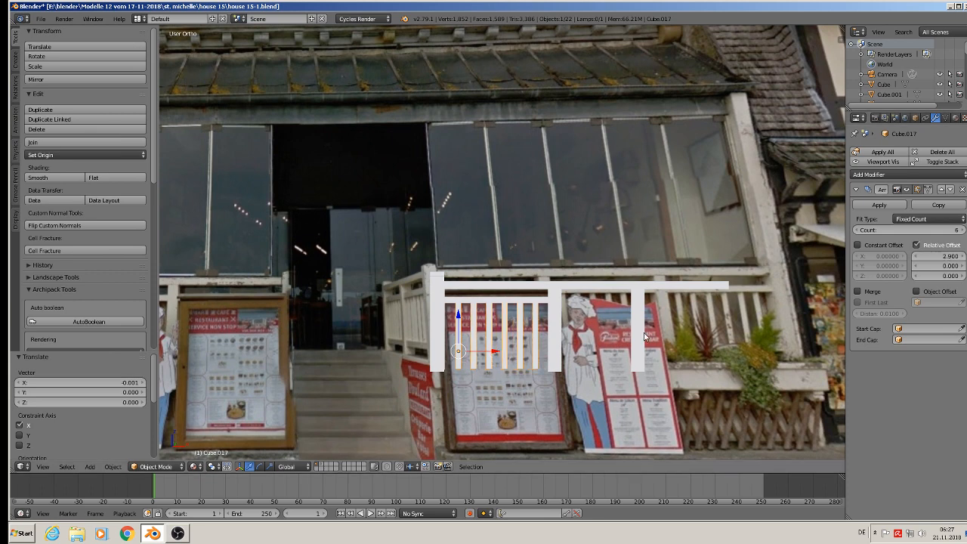
Apply the balusters' Array modifier and join them with the short rail into one railing section
mouse_move(612, 356)
middle_mouse_down()
mouse_move(643, 366)
mouse_move(597, 363)
middle_mouse_up()
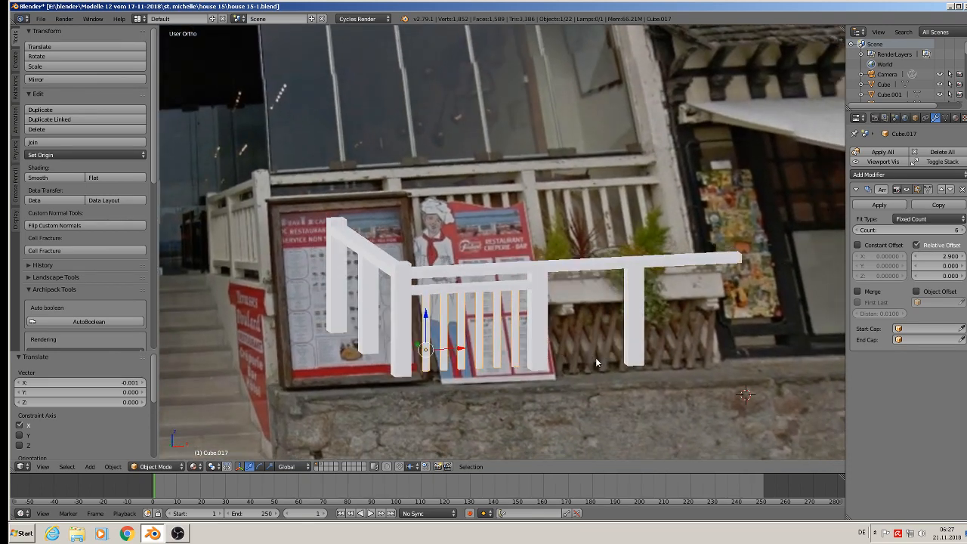
middle_click_drag(683, 285, 554, 306)
left_click(476, 288)
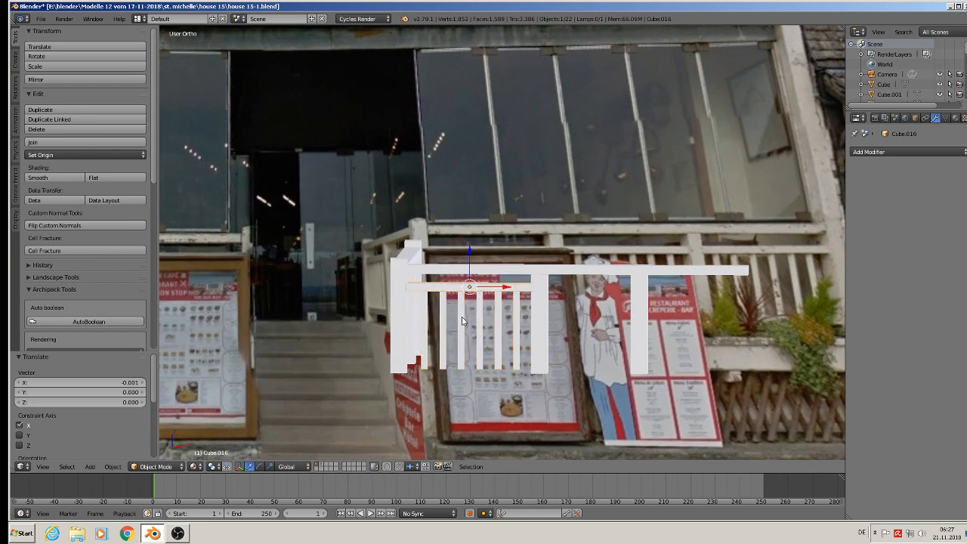
left_click(463, 321)
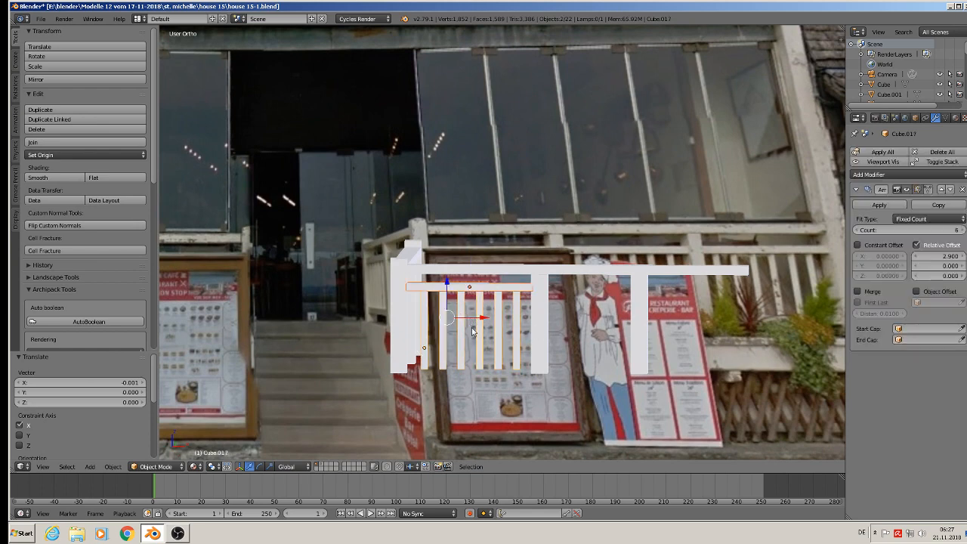
left_click(485, 333)
left_click(484, 333)
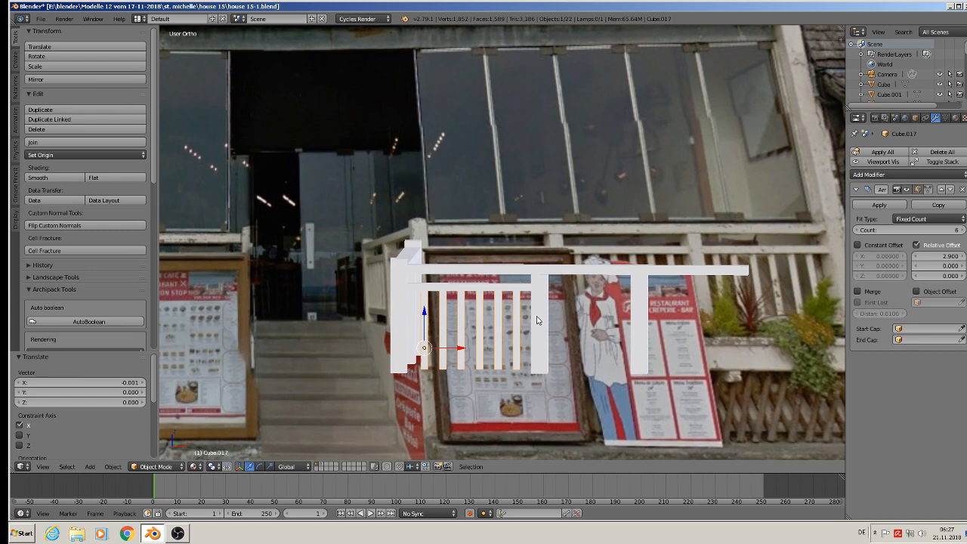
left_click(888, 205)
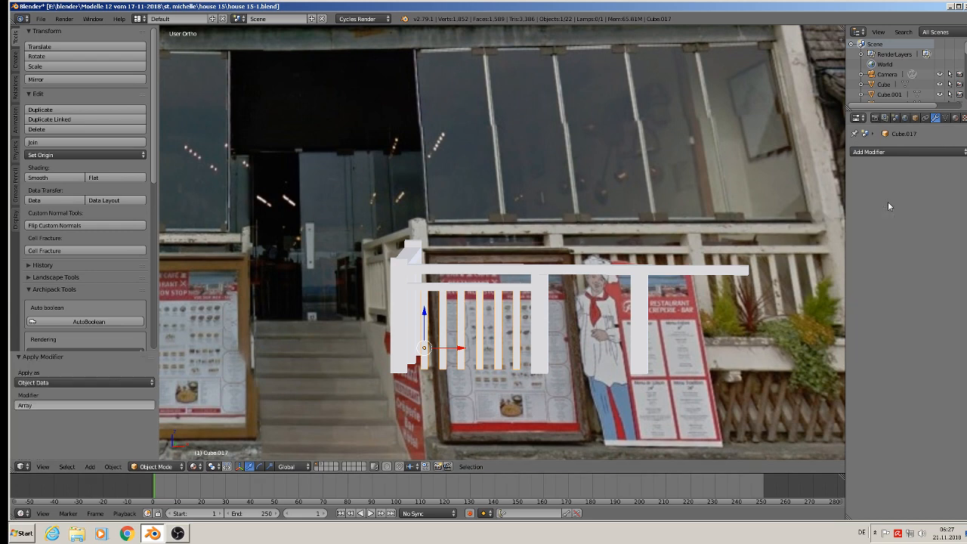
right_click(469, 289, "shift")
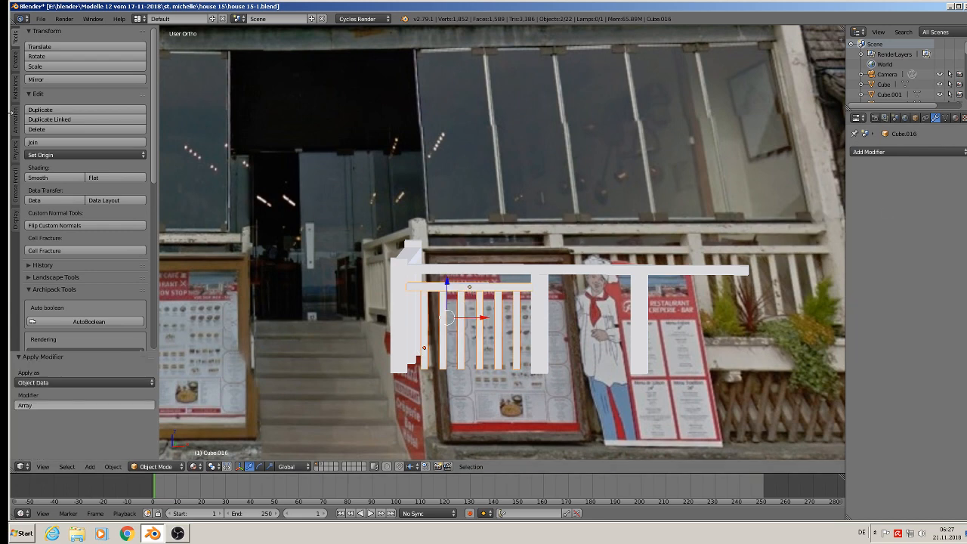
left_click(83, 142)
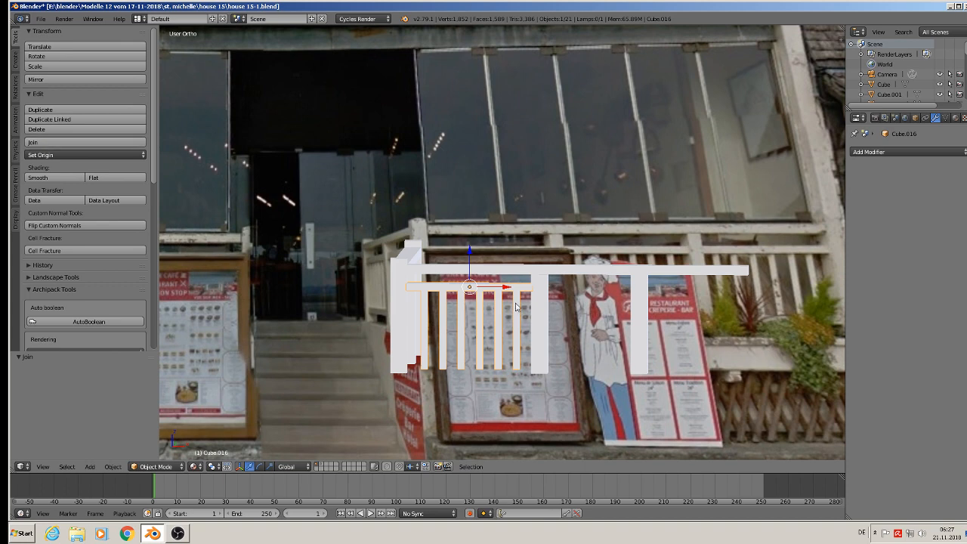
Place a linked duplicate of the railing section 0.078 along X and shift the last front post along X to its far end
key("alt+d")
key("x")
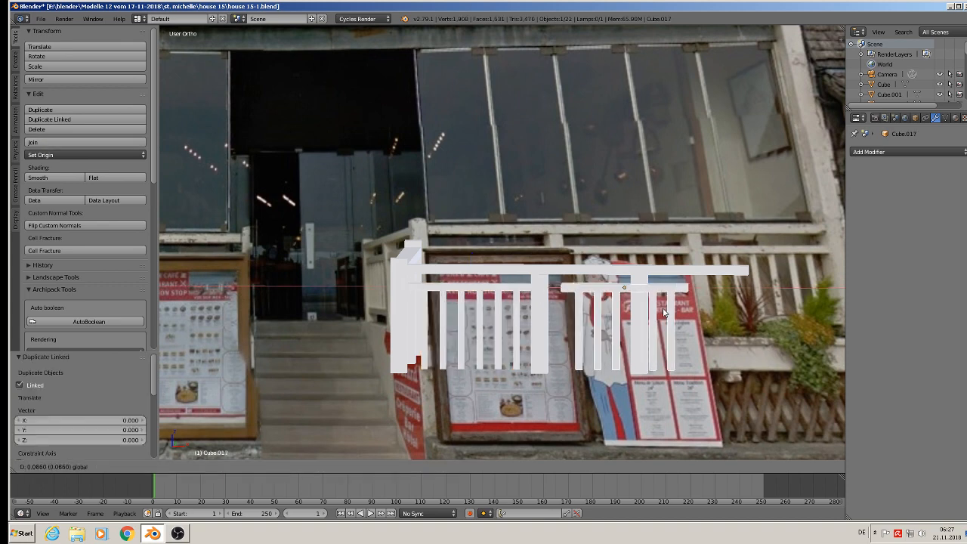
left_click(656, 309)
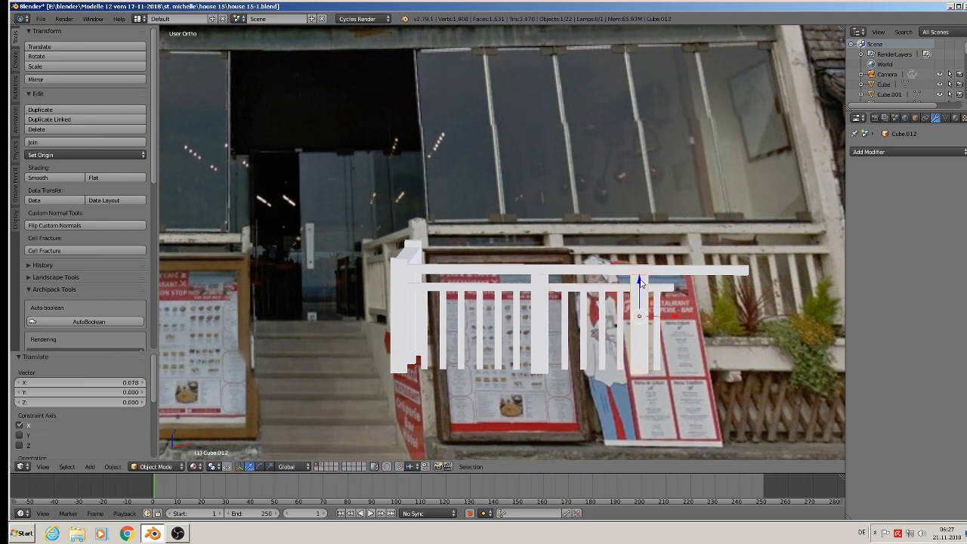
left_click_drag(666, 317, 707, 318)
middle_click_drag(674, 333, 590, 316, "shift")
Make a linked duplicate of the second railing section and place it 0.079 along X, past the last front post
right_click(535, 283)
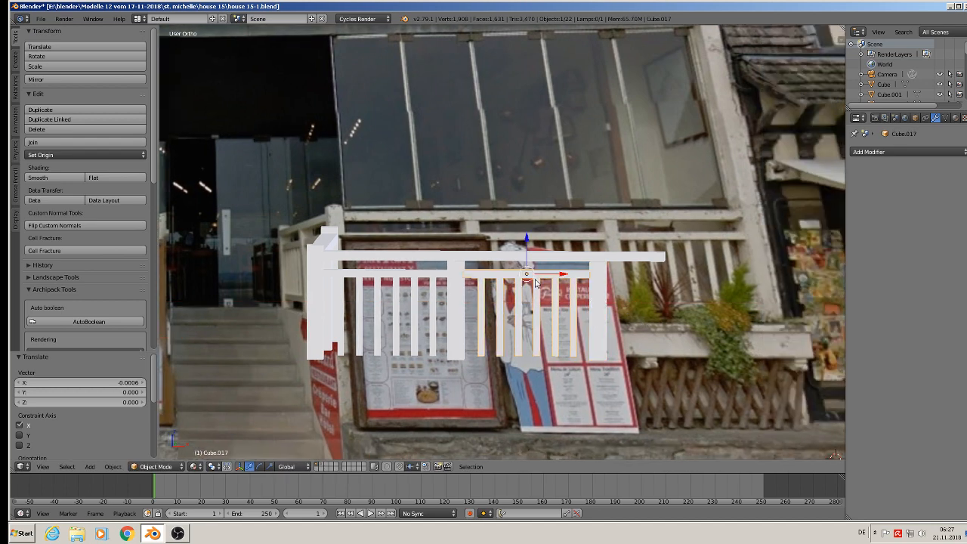
key("alt+d")
key("x")
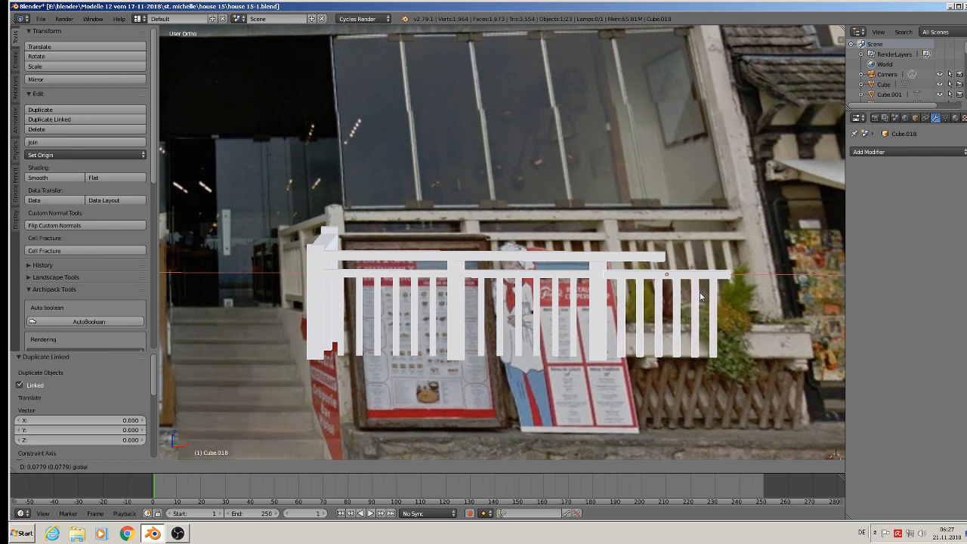
left_click(703, 293)
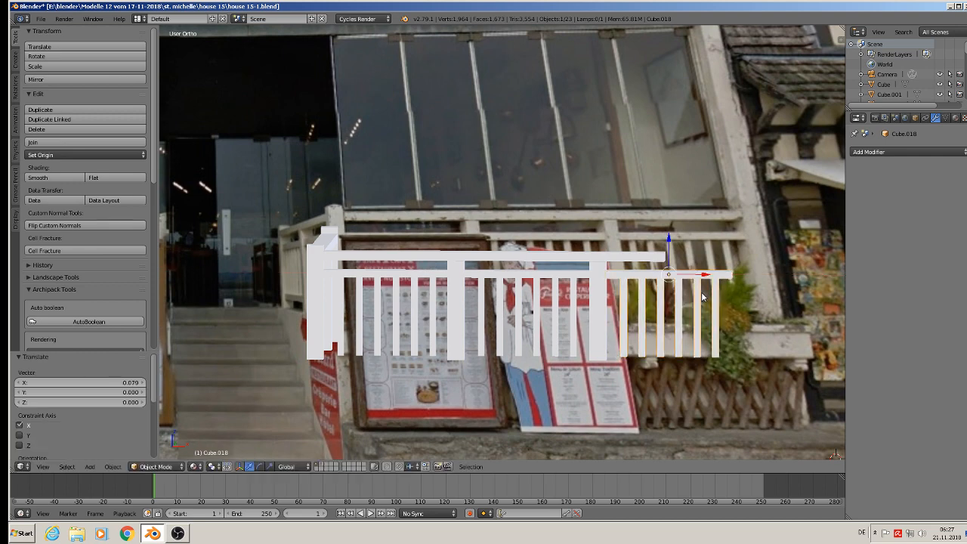
Extend the front top rail by moving its end face about 0.038 along X, level with the third section's end
right_click(656, 255)
key("Tab")
key("g")
key("x")
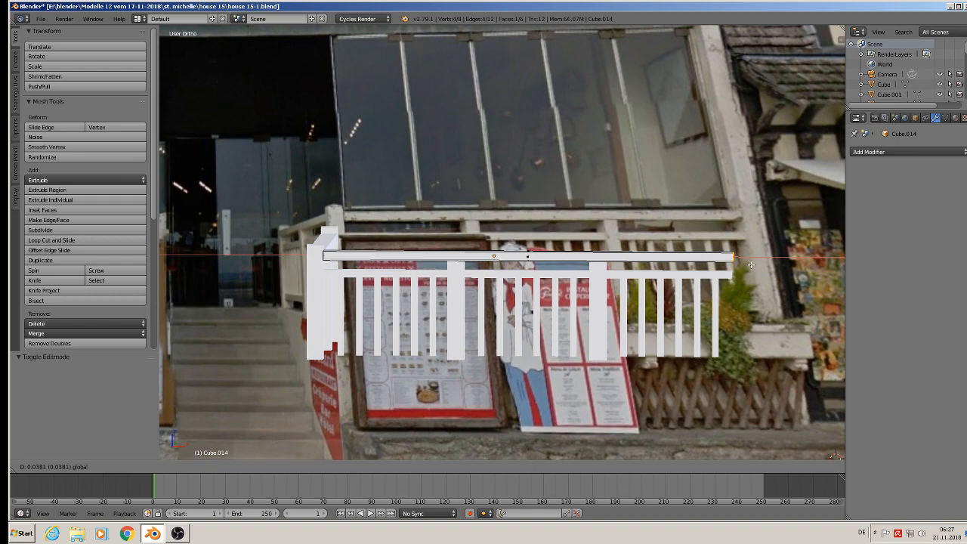
left_click(751, 264)
key("Tab")
Make a linked duplicate of the first railing section and move it -0.088 along X, beyond the corner post
middle_click_drag(496, 320, 561, 337)
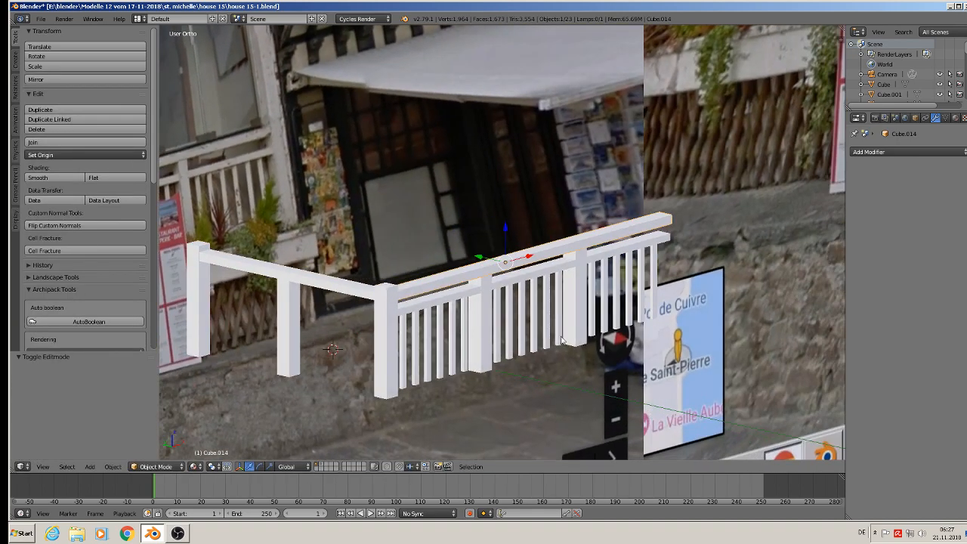
right_click(456, 304)
middle_click_drag(485, 346, 603, 315, "shift")
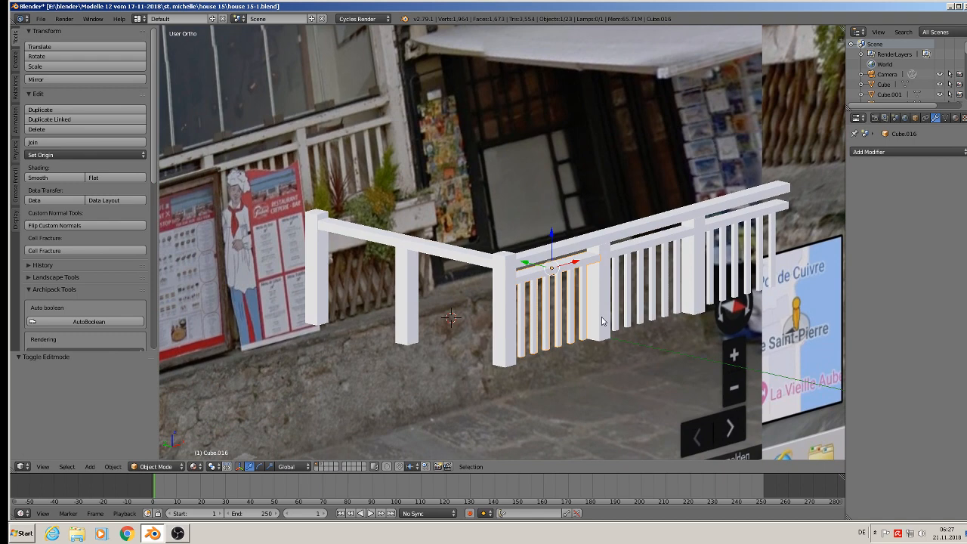
key("alt+d")
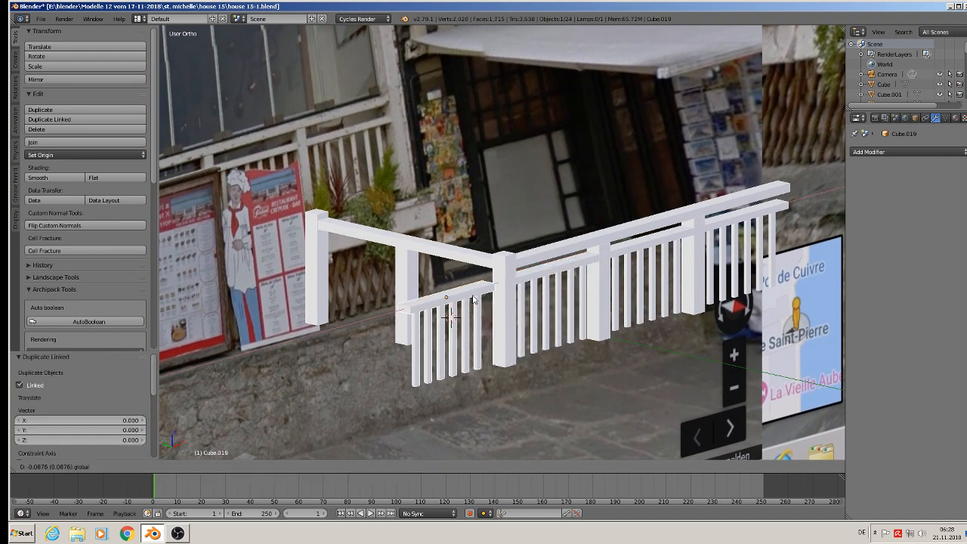
left_click(474, 300)
Rotate the duplicated railing section 90° about Z to run parallel to the side rail
key("r")
key("z")
key("9")
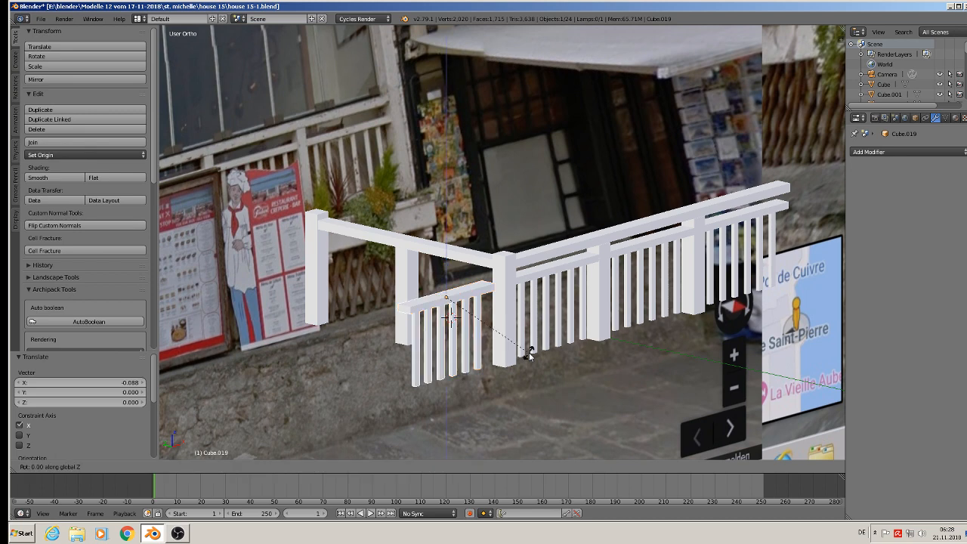
key("0")
key("Return")
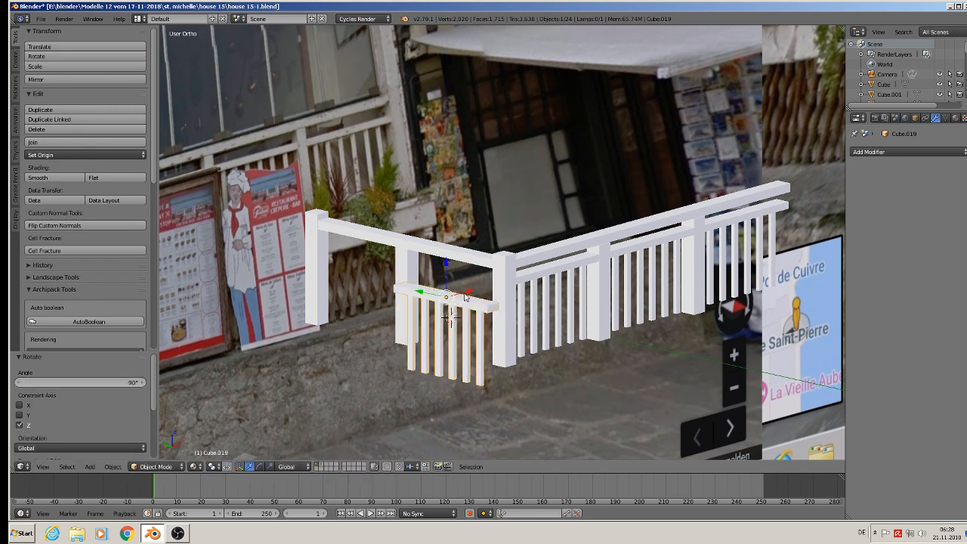
Move the rotated baluster section along X into the side railing's line and 0.039 along Y, between the corner and middle posts
key("g")
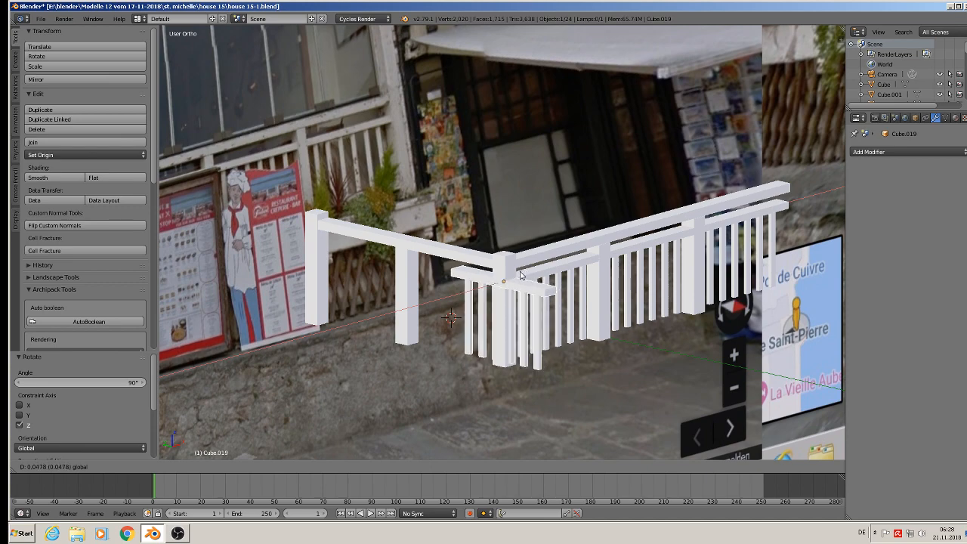
left_click(461, 275)
left_click_drag(481, 275, 429, 266)
middle_click_drag(429, 266, 518, 273)
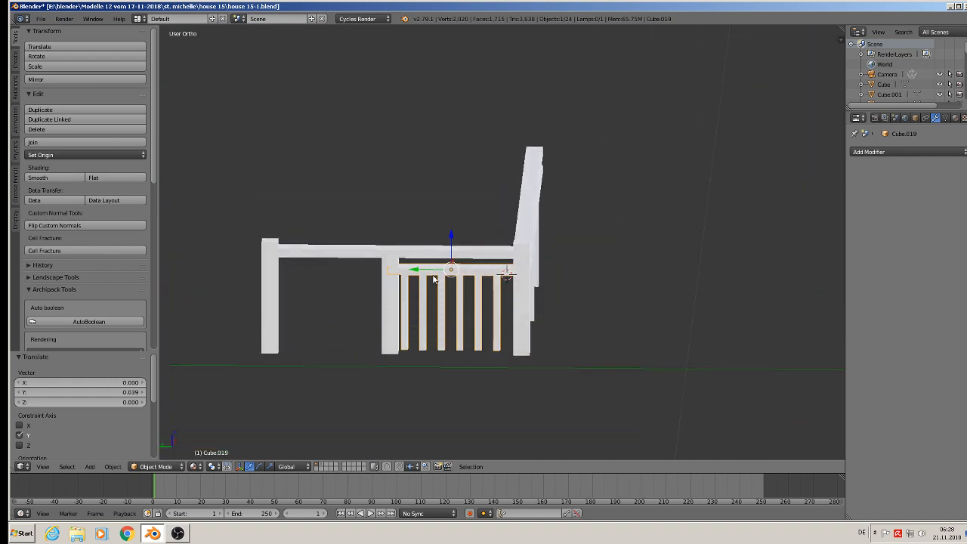
Move the side railing's middle post 0.005 along Y to the end of the baluster section
right_click(392, 304)
left_click(366, 292)
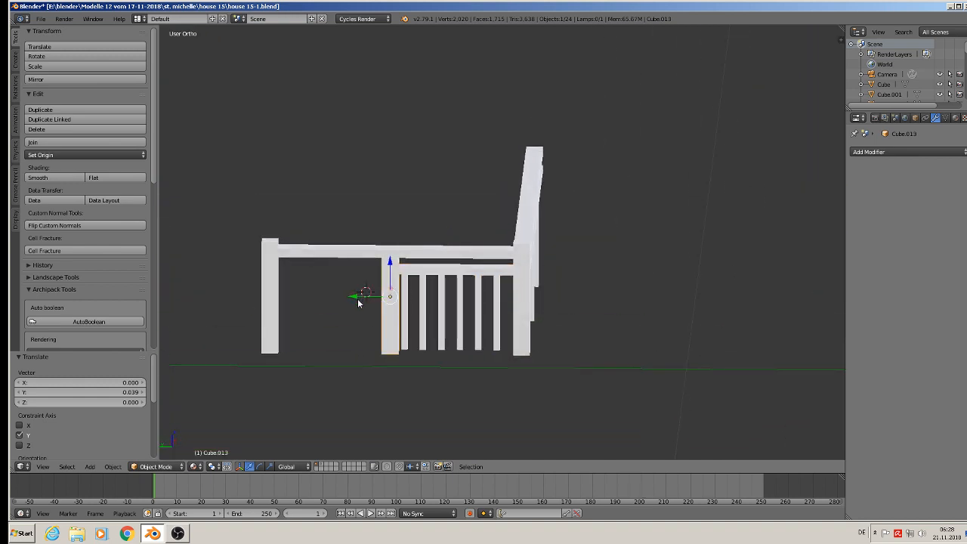
key("g")
key("y")
left_click(348, 302)
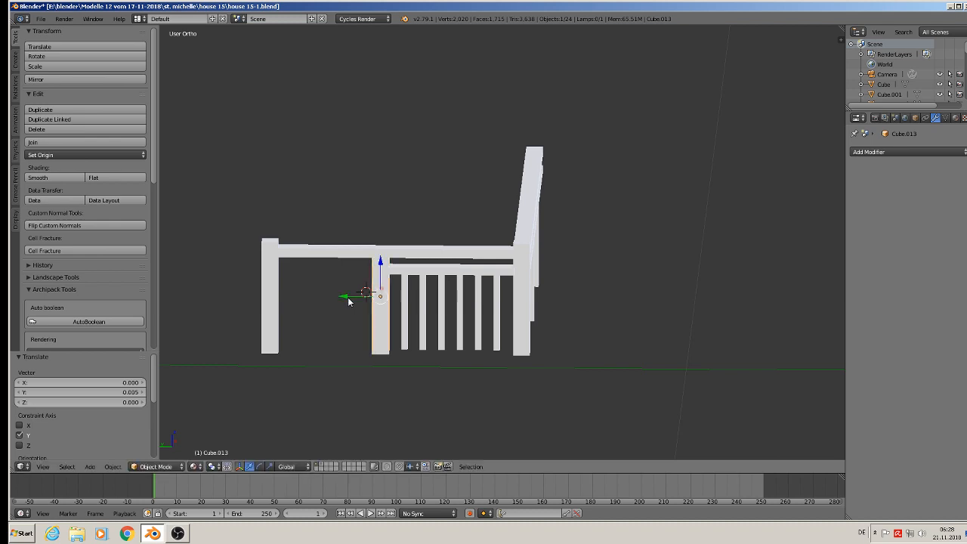
Duplicate the side baluster section and place the copy 0.078 along Y, past the middle post
right_click(419, 279)
key("shift+d")
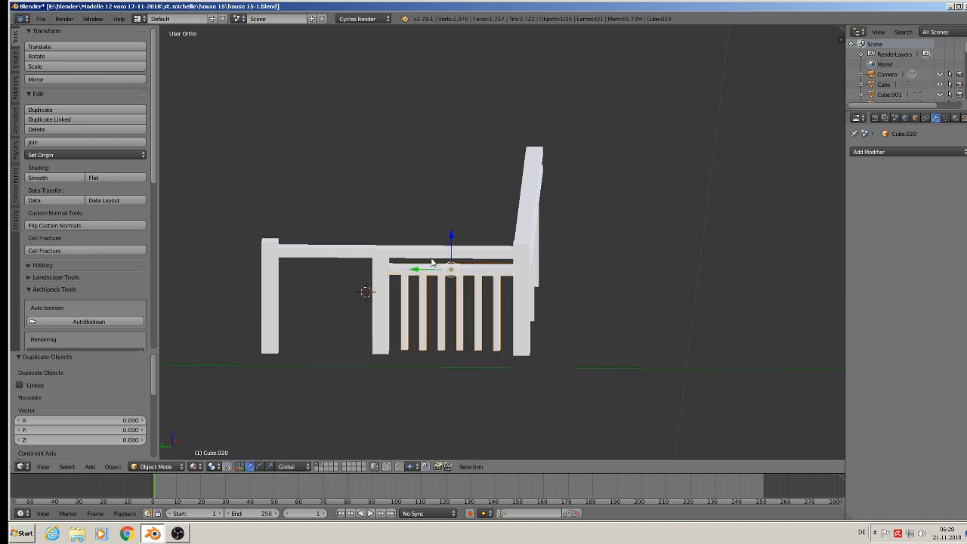
key("y")
left_click_drag(281, 260, 282, 260)
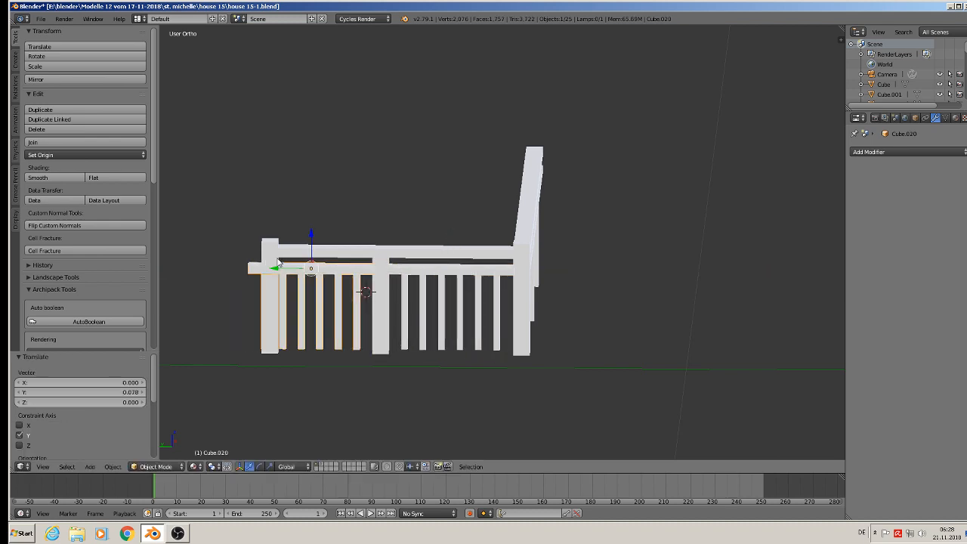
Move the side railing's end post out along Y to the second section's end, and extend the top rail's end face to it
right_click(268, 259)
left_click_drag(238, 297, 208, 293)
right_click(302, 251)
key("Tab")
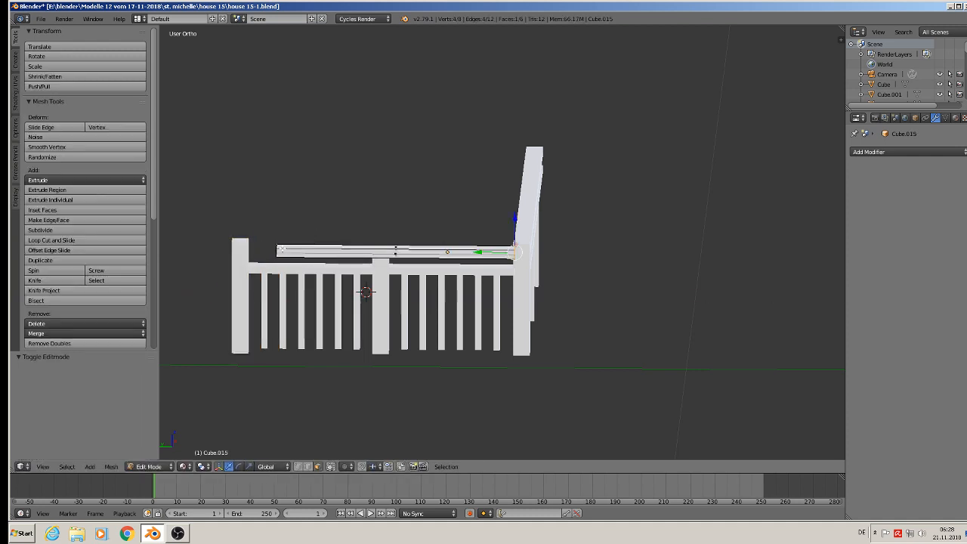
right_click(278, 250)
left_click_drag(257, 252, 227, 246)
key("Tab")
Compare the modelled railing with the terrace railing beside the entrance stairs in the reference photo
scroll(552, 291, "down", 3)
middle_click_drag(552, 291, 423, 292)
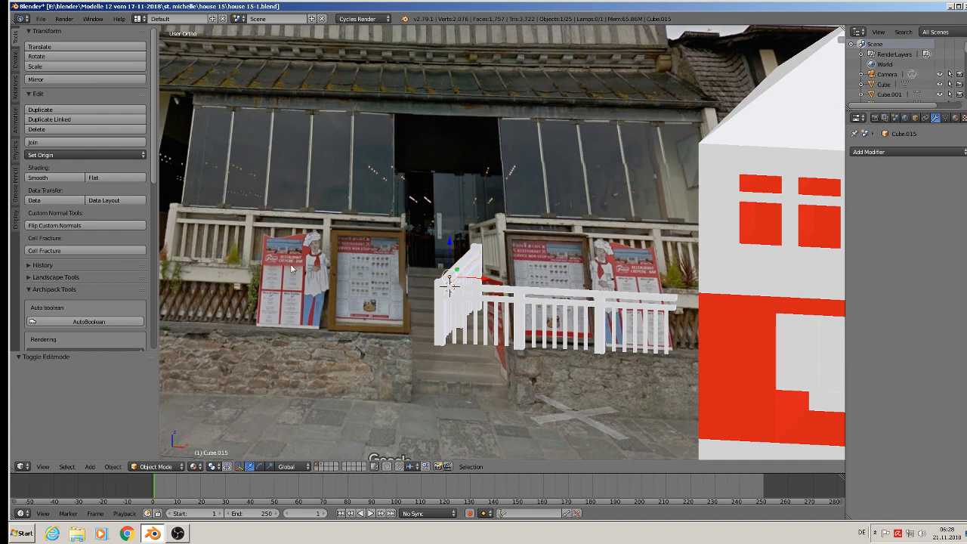
scroll(528, 354, "up", 6)
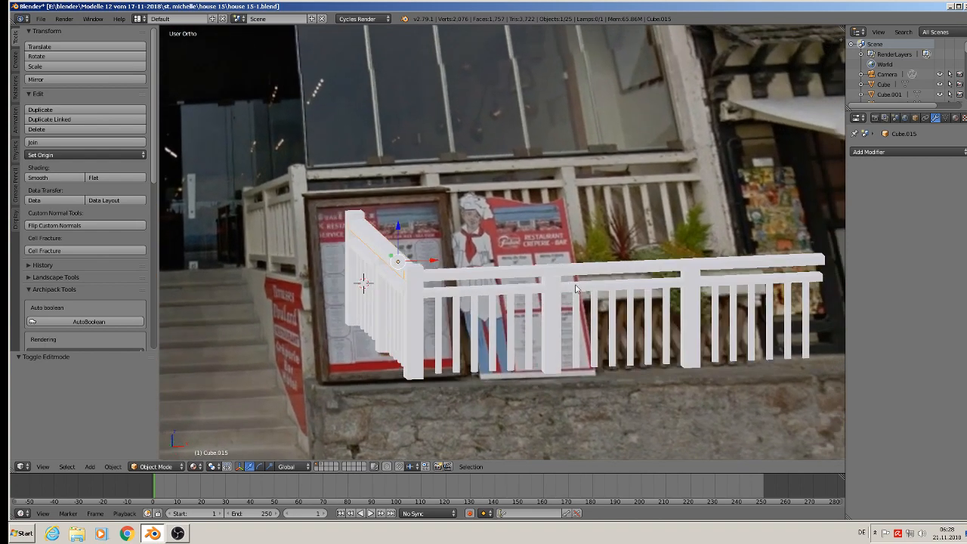
middle_click_drag(576, 289, 542, 272)
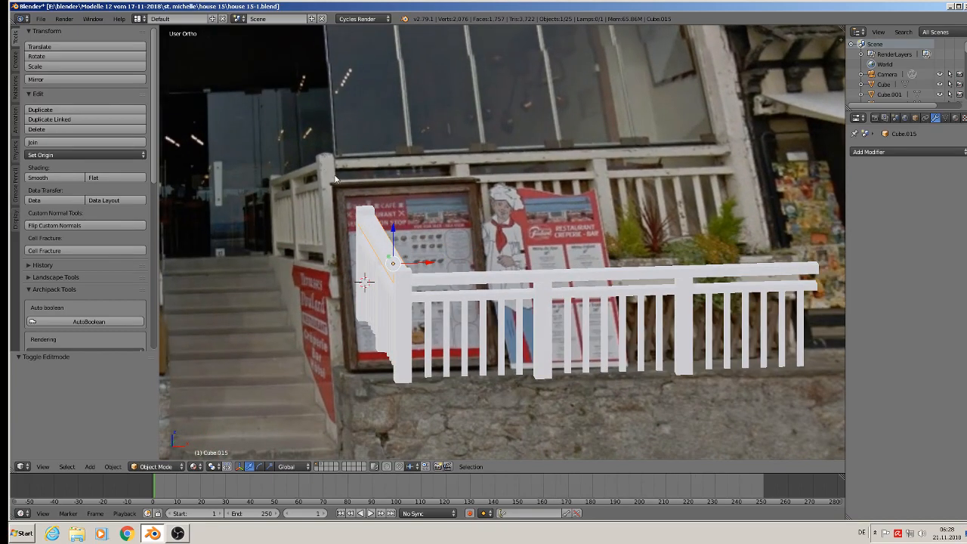
middle_click_drag(362, 165, 520, 196, "shift")
scroll(492, 185, "up", 3)
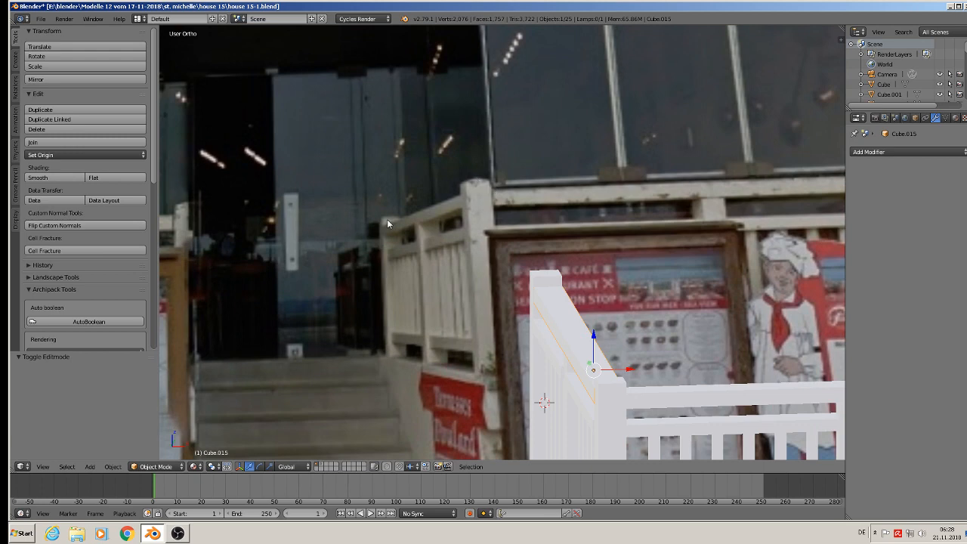
scroll(387, 219, "down", 5)
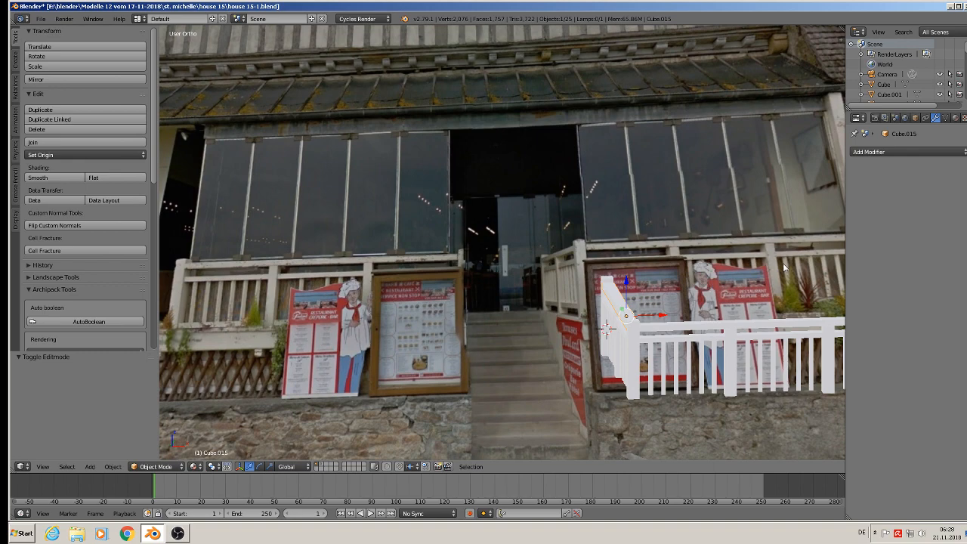
middle_click_drag(772, 363, 632, 370, "shift")
scroll(569, 364, "up", 1)
scroll(569, 364, "up", 1)
scroll(568, 364, "down", 2)
scroll(543, 354, "down", 3)
Select all posts, rails and baluster sections of the railing and join them into one object
key("Tab")
key("a")
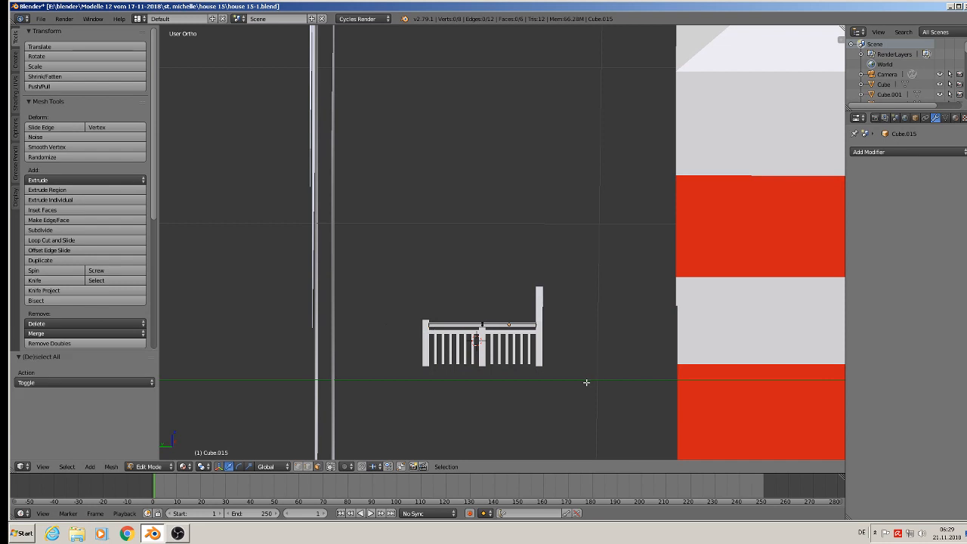
key("Tab")
key("a")
key("b")
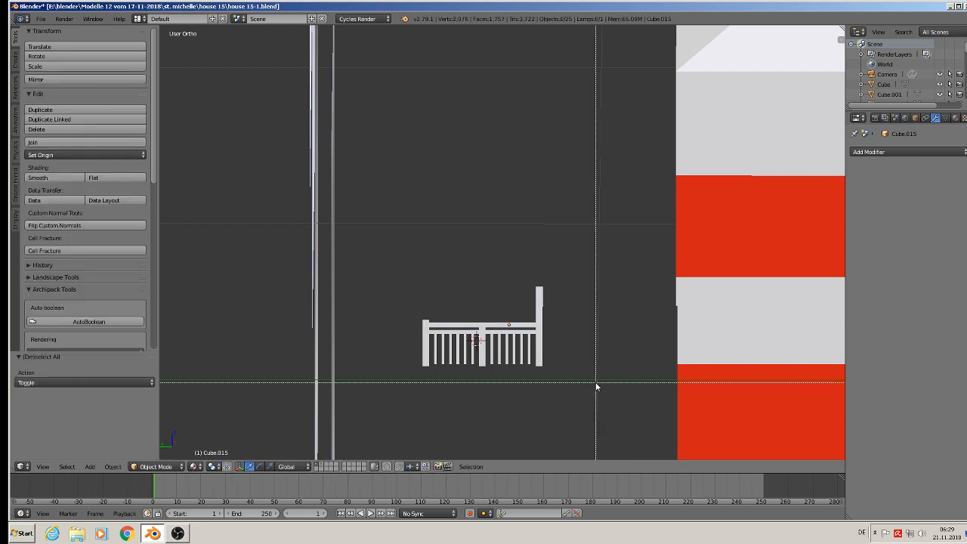
left_click_drag(596, 387, 376, 242)
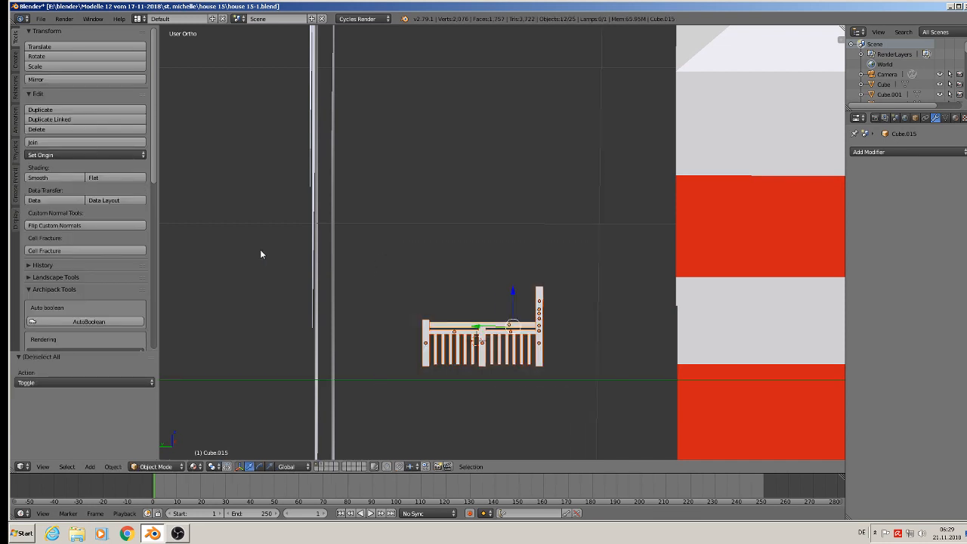
left_click(52, 140)
Duplicate the joined railing, place the copy 0.315 along X, and send it to layer 2
scroll(597, 321, "down", 3)
middle_click_drag(598, 320, 502, 333)
key("shift+d")
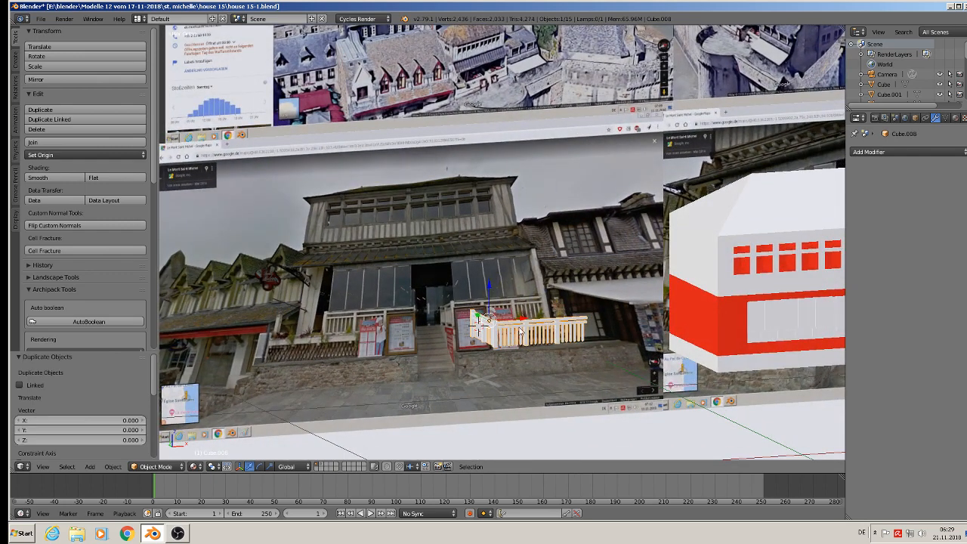
key("x")
left_click(651, 312)
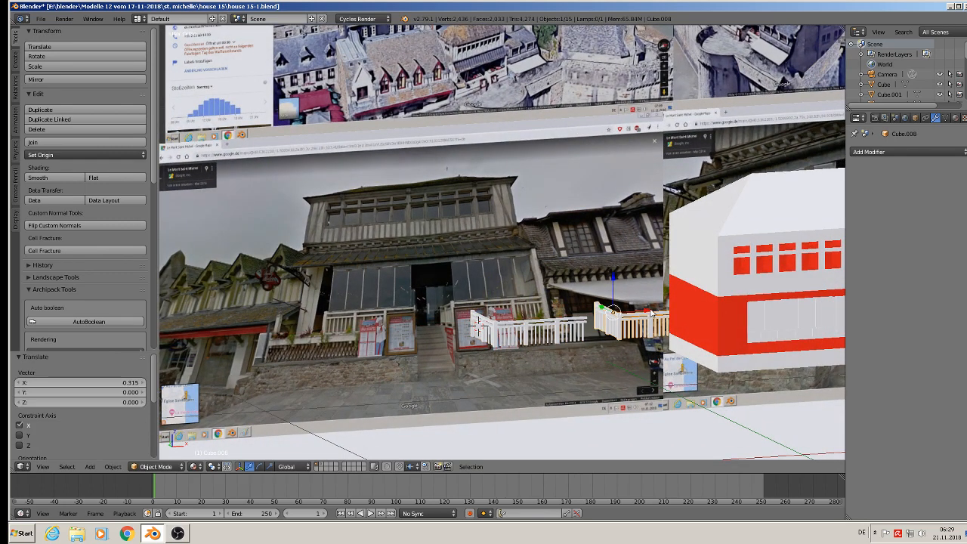
key("m")
left_click(740, 330)
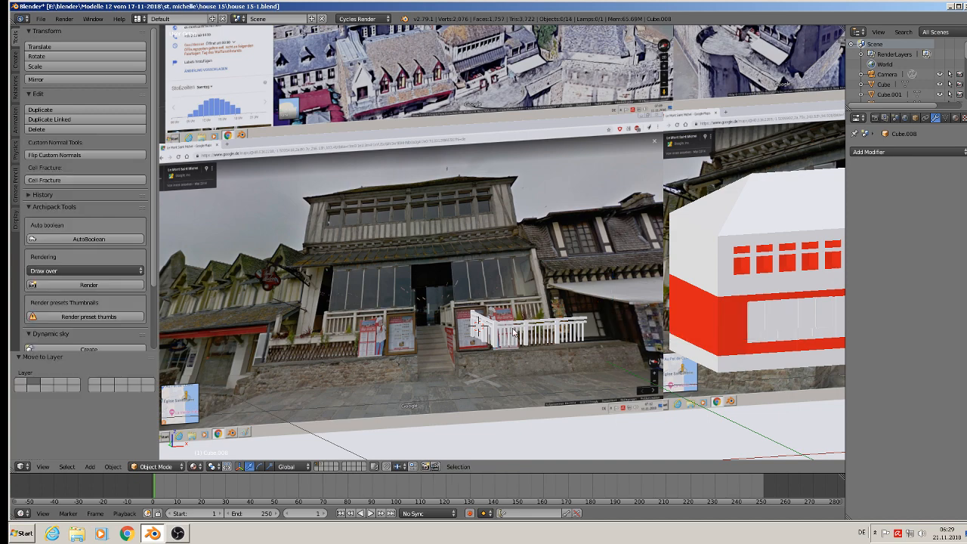
Select the remaining railing and save the scene as a new file named house 15-2.blend
right_click(513, 332)
left_click(44, 19)
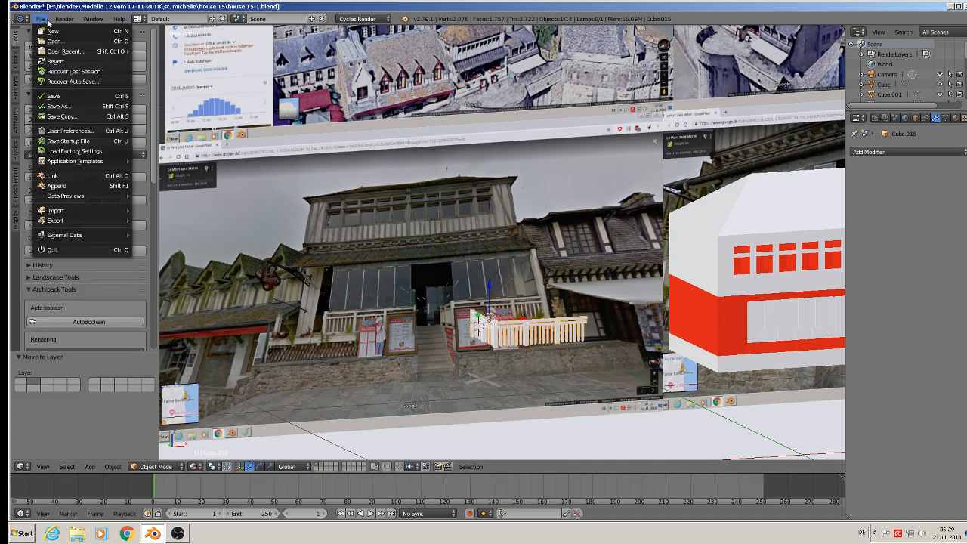
left_click(50, 105)
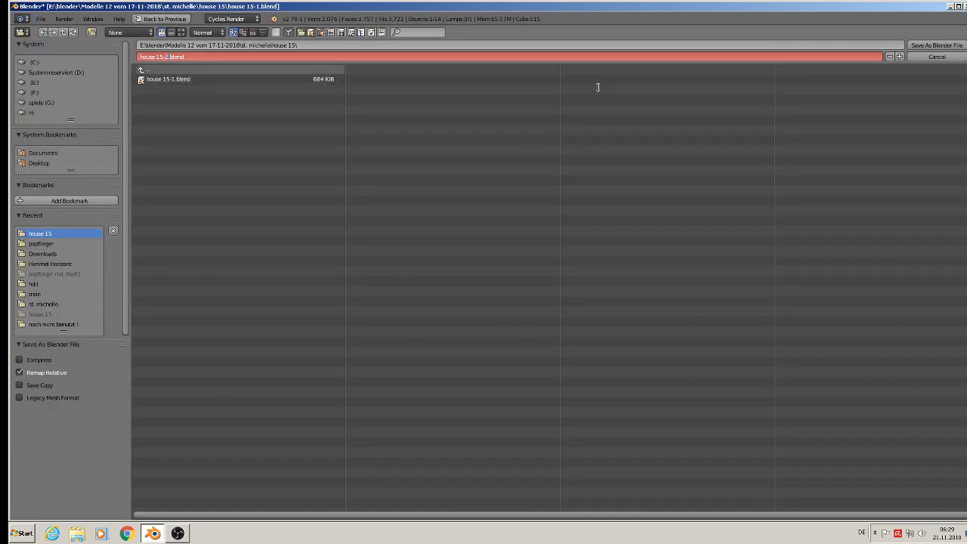
left_click(937, 45)
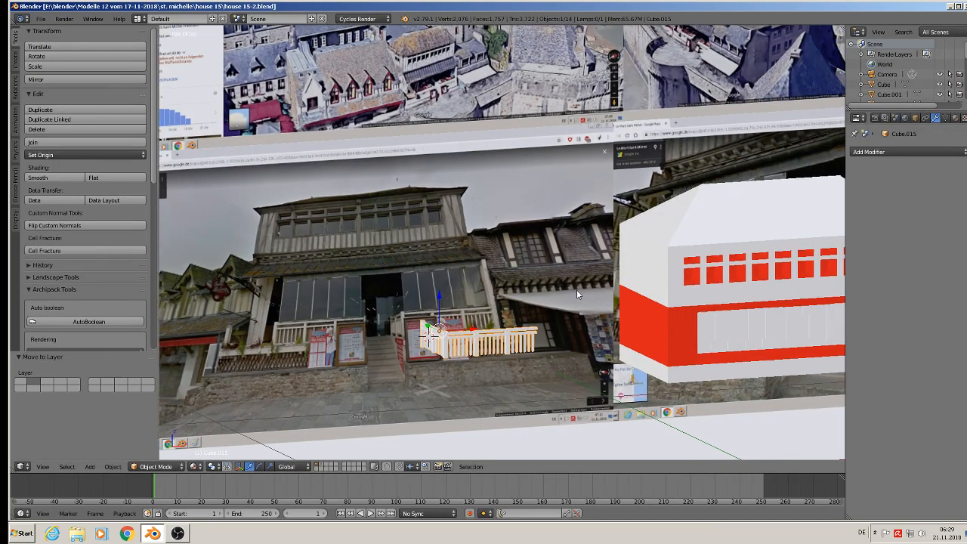
Move the railing over to the house model's terrace opening, finishing with a 0.156 shift along X
middle_click_drag(577, 291, 511, 275, "shift")
left_click_drag(406, 314, 651, 326)
middle_click_drag(652, 326, 726, 338)
left_click_drag(633, 318, 821, 353)
middle_click_drag(821, 352, 464, 289)
scroll(448, 299, "up", 3)
scroll(534, 269, "up", 4)
left_click_drag(483, 270, 604, 263)
key("KP_1")
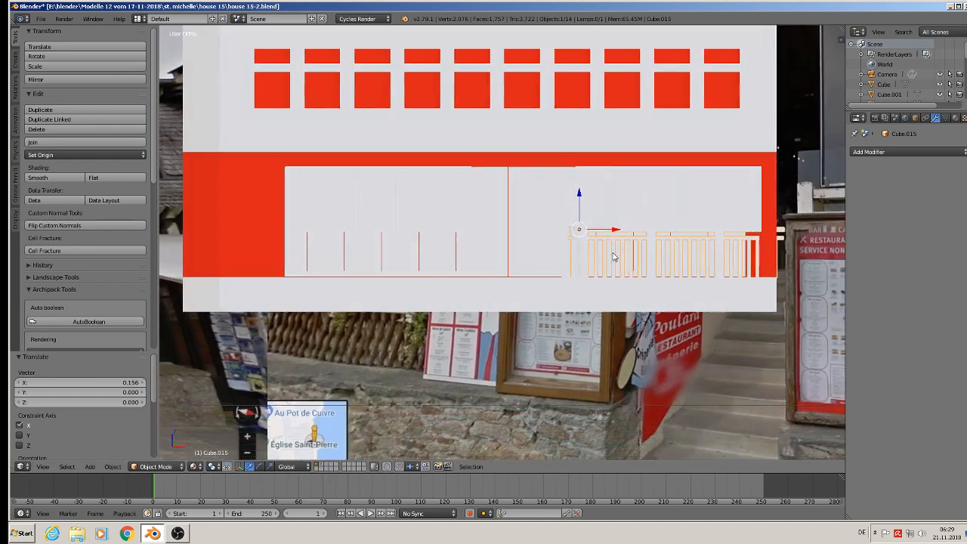
Scale the railing uniformly to 0.903 to suit the height of the terrace opening
middle_click_drag(626, 255, 653, 266)
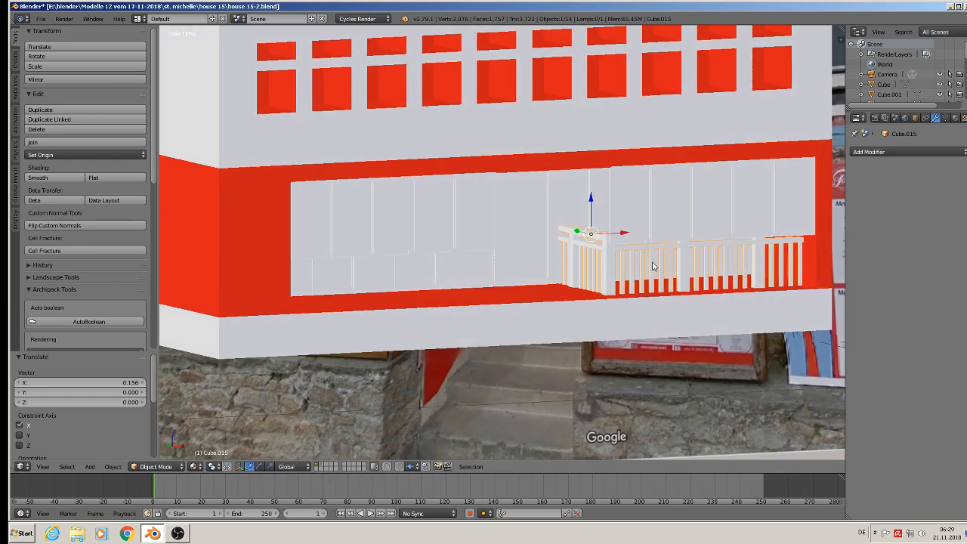
key("s")
left_click(685, 297)
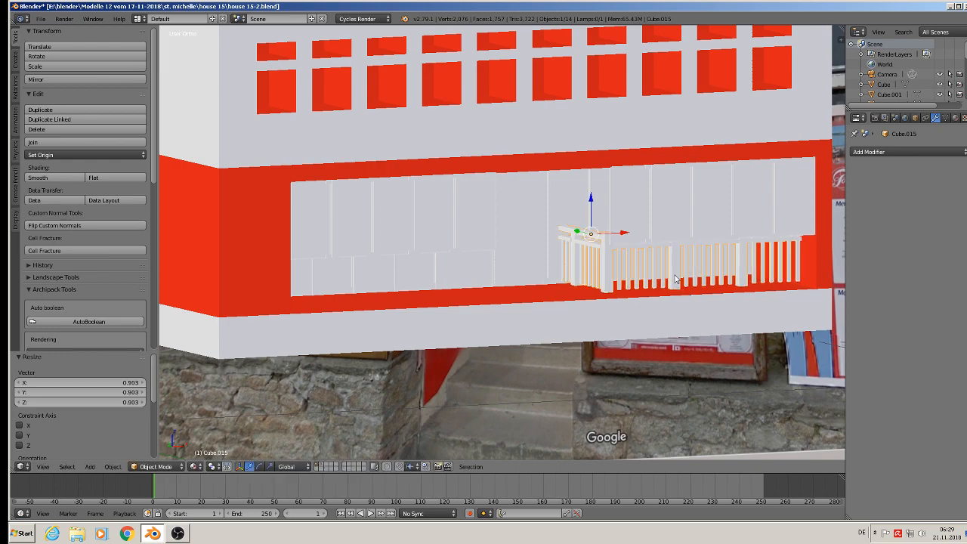
Move the railing -0.035 along Y toward the front edge of the terrace floor
middle_click_drag(676, 279, 624, 252)
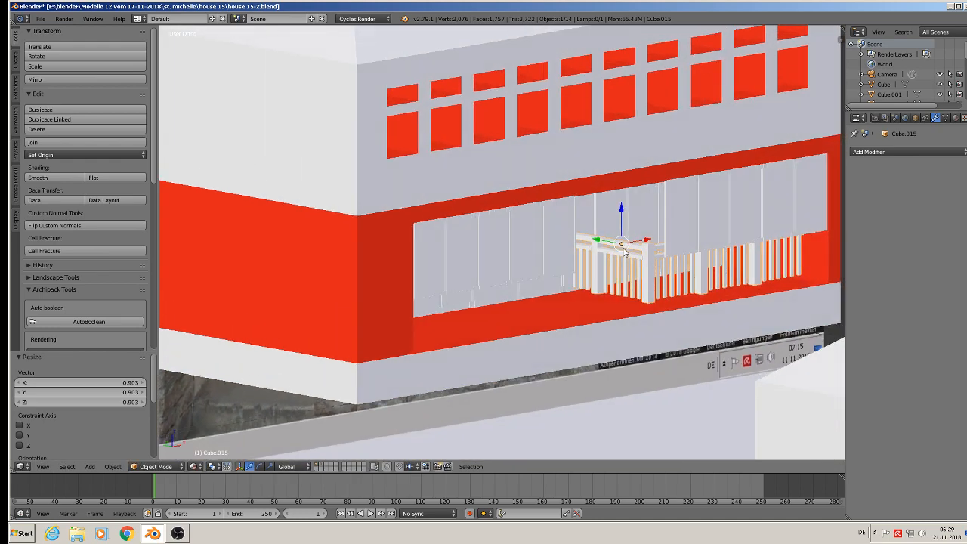
key("g")
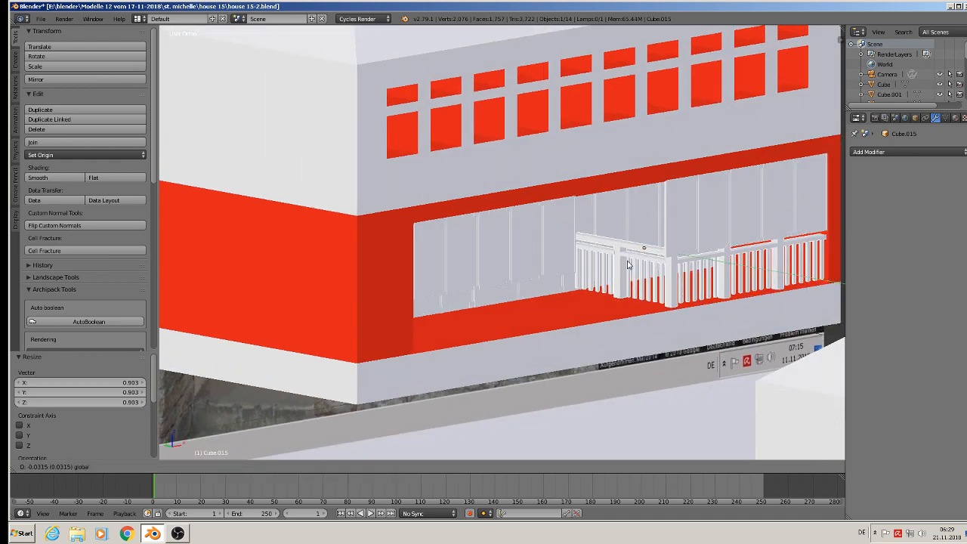
left_click_drag(627, 261, 630, 262)
middle_click_drag(638, 266, 611, 267)
middle_click_drag(732, 268, 548, 254, "shift")
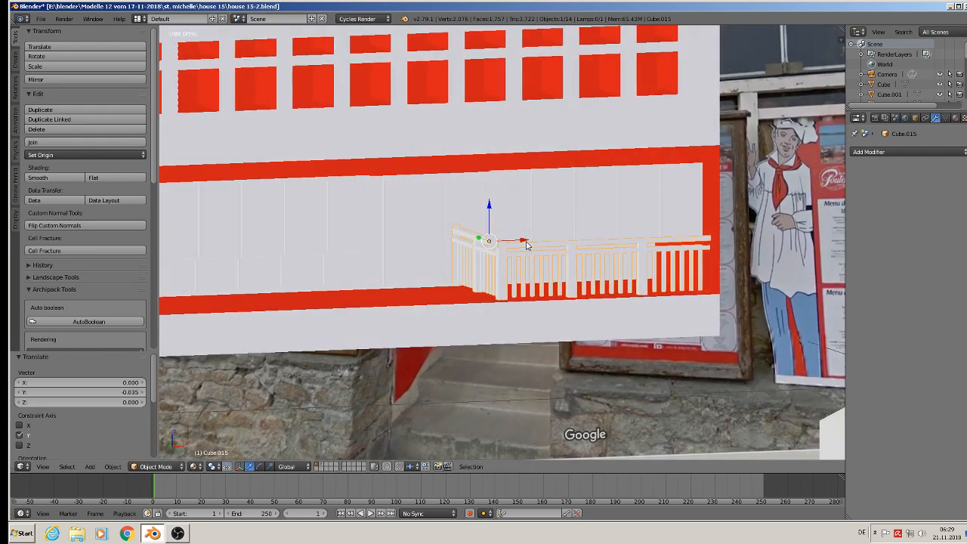
Lower the railing about 0.0005 along Z onto the terrace floor
key("g")
key("x")
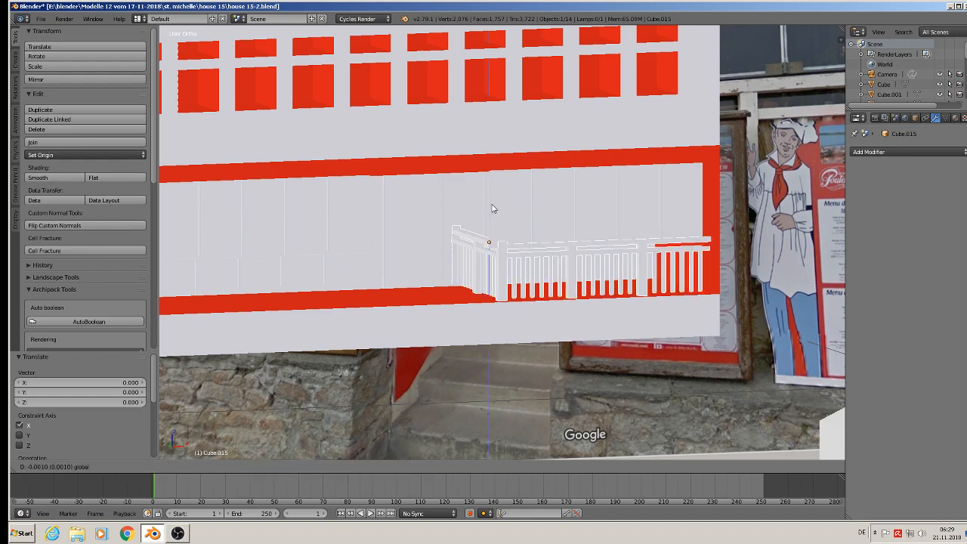
key("z")
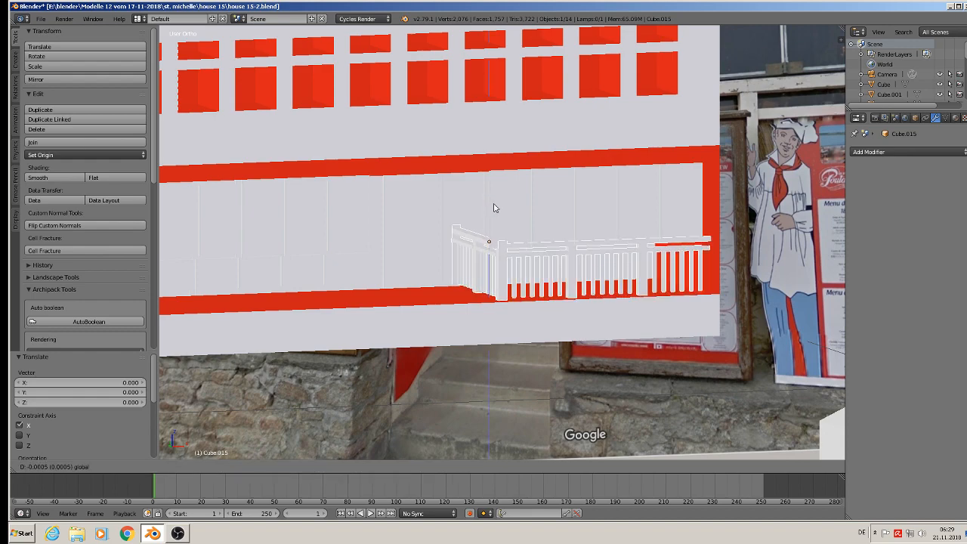
left_click(492, 207)
middle_click_drag(492, 207, 523, 209)
Shift the railing -0.017 along X within the terrace opening
scroll(522, 209, "up", 3)
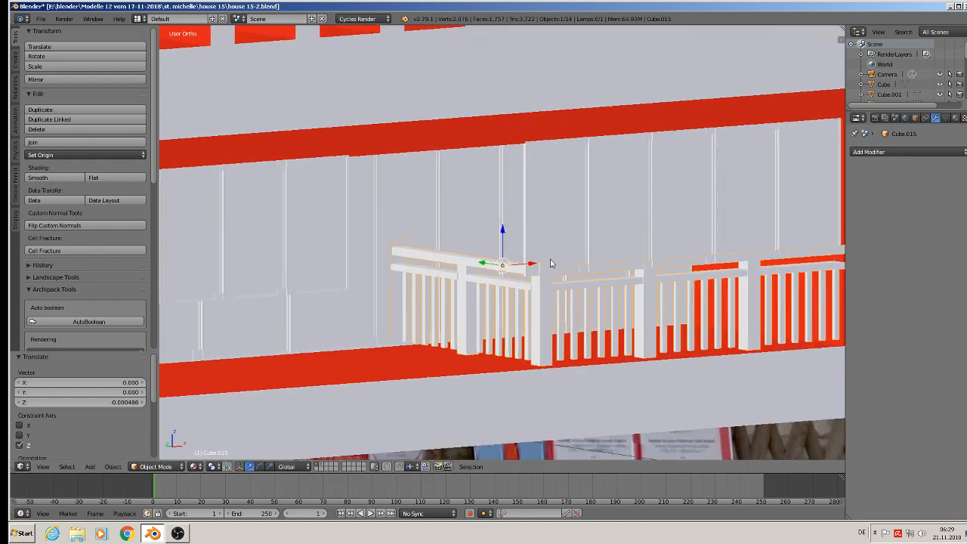
left_click_drag(534, 265, 508, 273)
scroll(509, 271, "down", 1)
Extend the ends of the front railing's upper and lower rails about 0.012 along X to meet the side wall of the opening
middle_click_drag(658, 311, 611, 309)
scroll(619, 309, "down", 2)
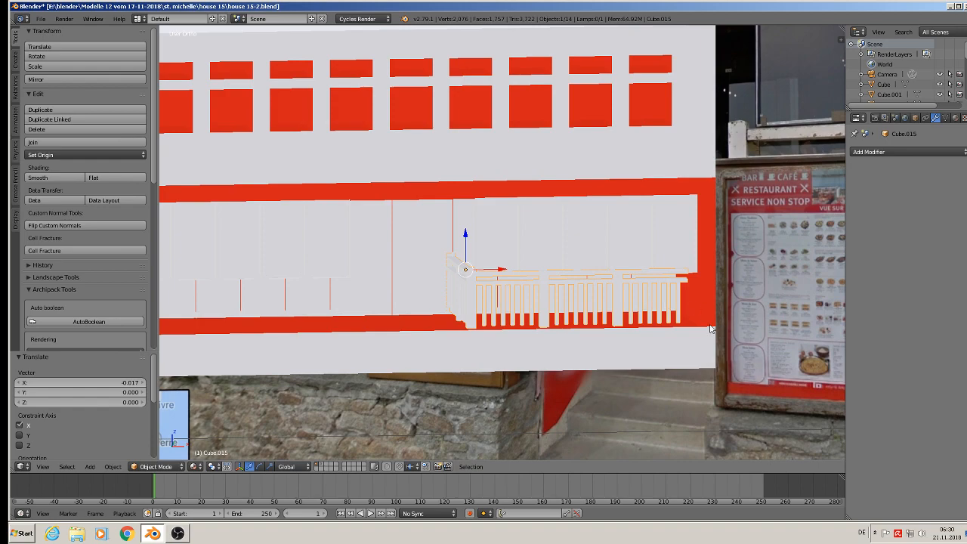
mouse_move(711, 328)
middle_mouse_down()
mouse_move(697, 330)
mouse_move(707, 334)
middle_mouse_up()
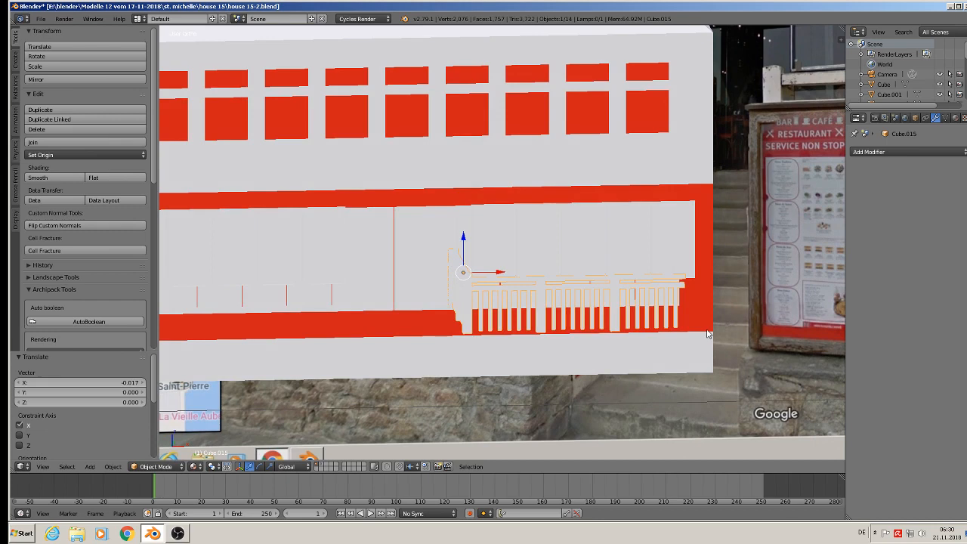
key("Tab")
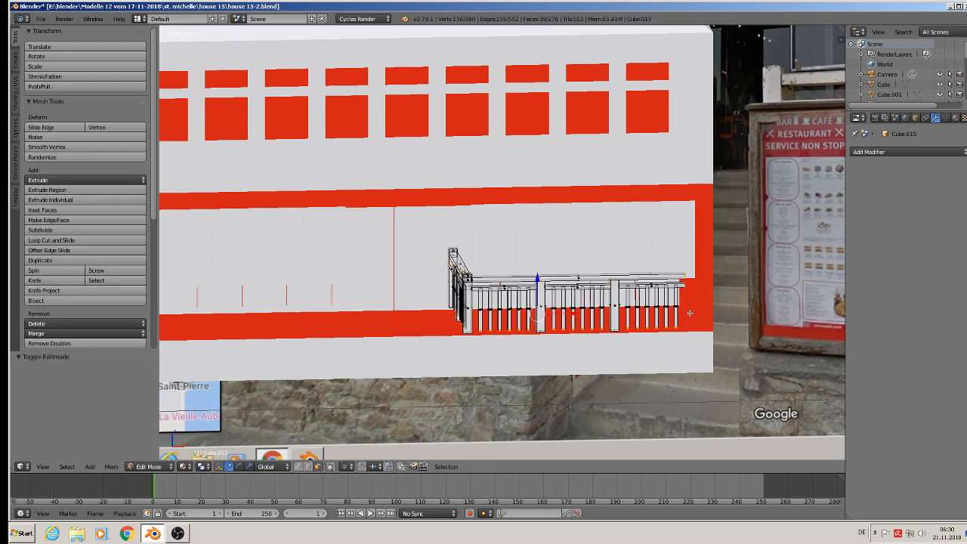
scroll(686, 307, "up", 1)
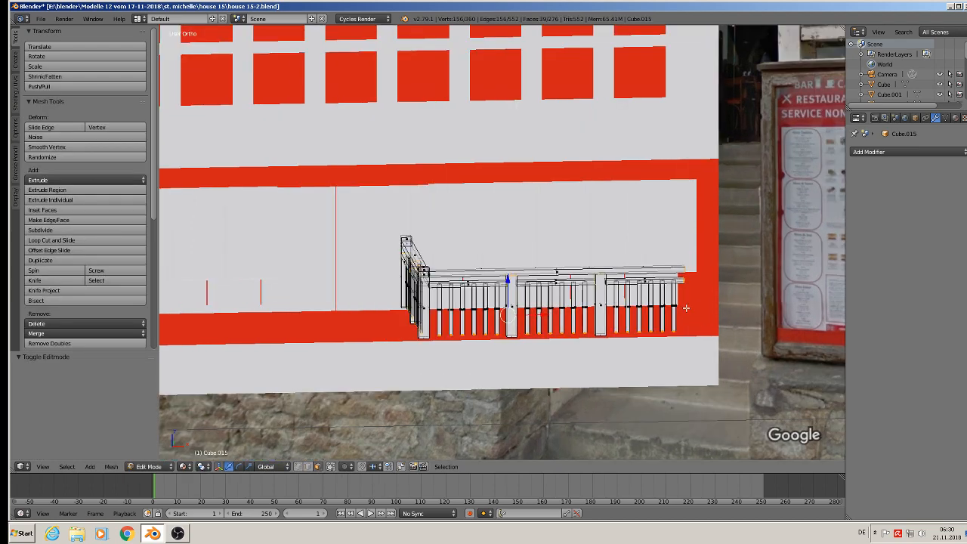
key("KP_1")
right_click(679, 267)
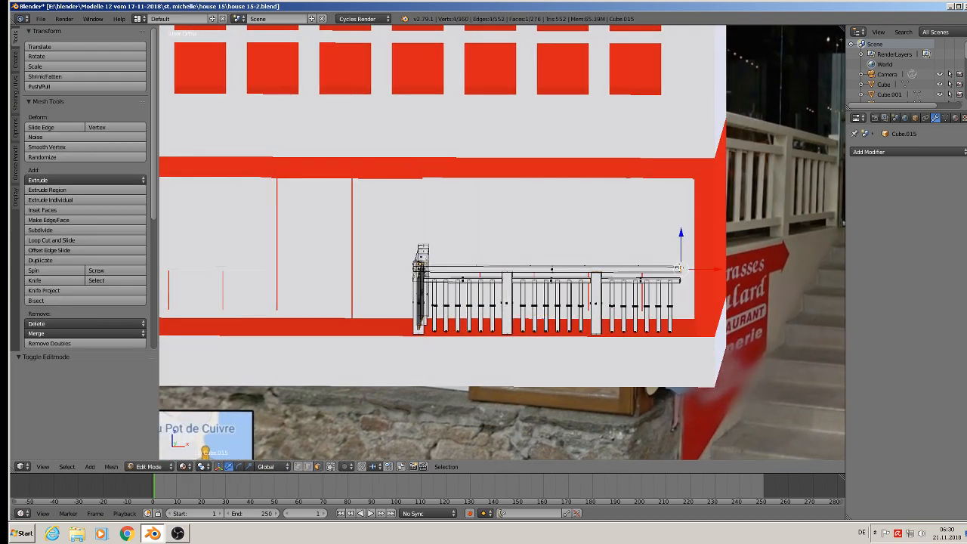
key("g")
key("x")
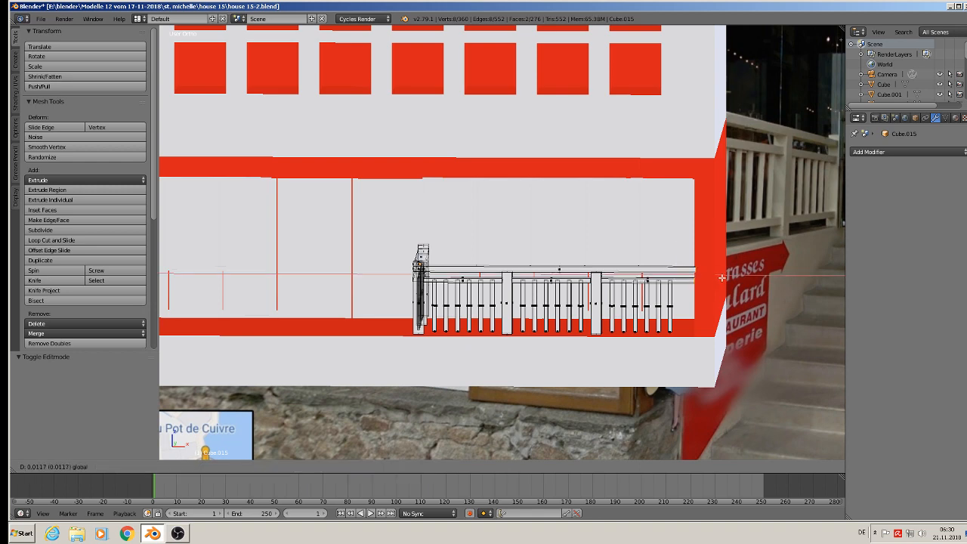
left_click(722, 278)
scroll(642, 309, "up", 2)
key("Tab")
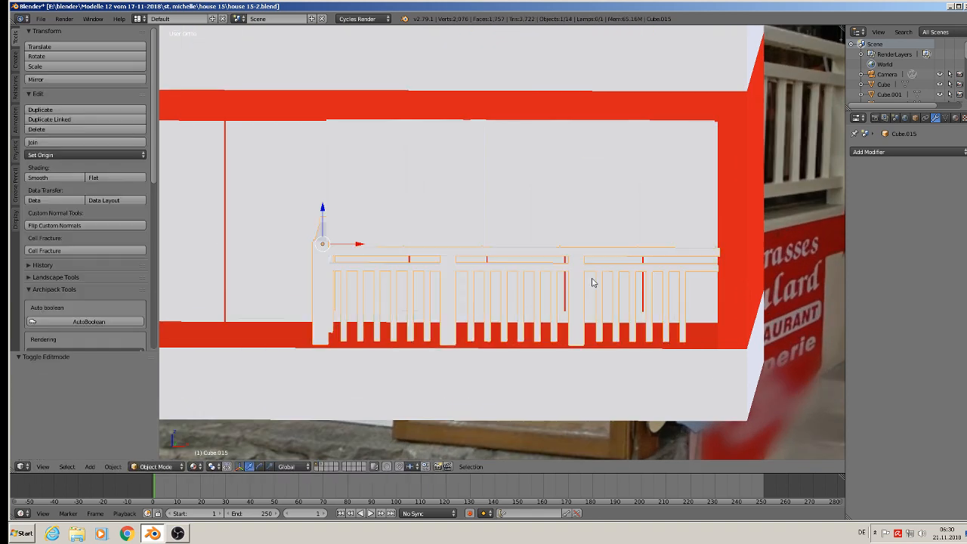
Move the six balusters of the front railing section nearest the side wall 0.010 along X
key("Tab")
key("a")
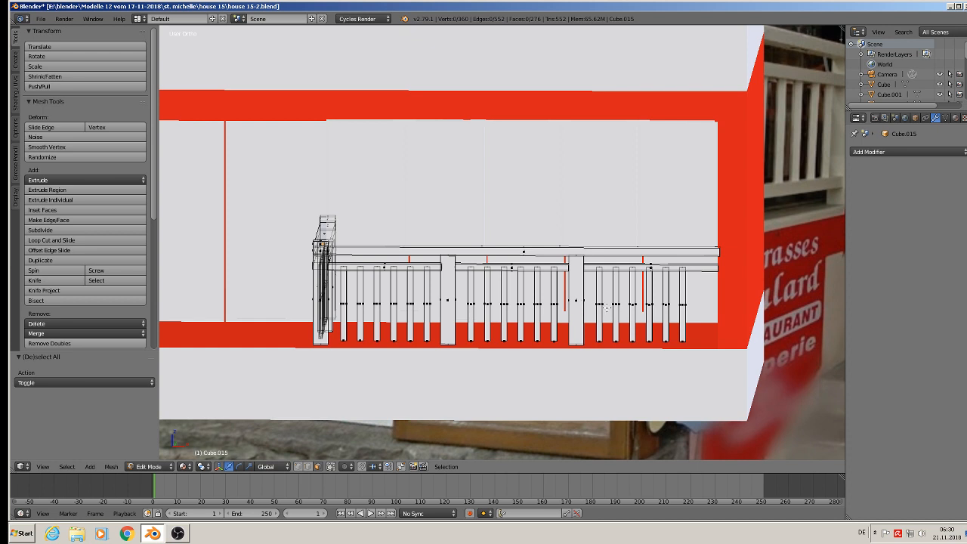
key("l")
key("l")
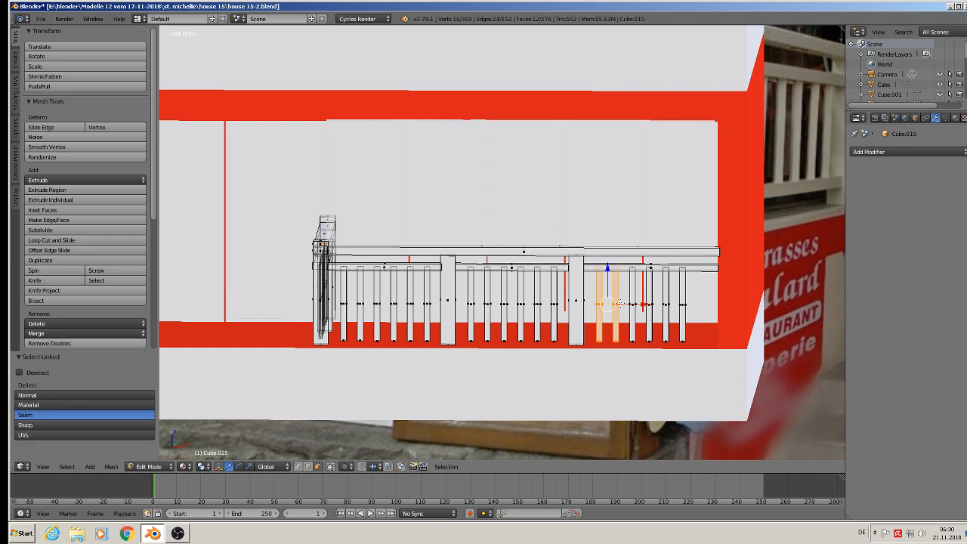
key("l")
key("l")
key("l")
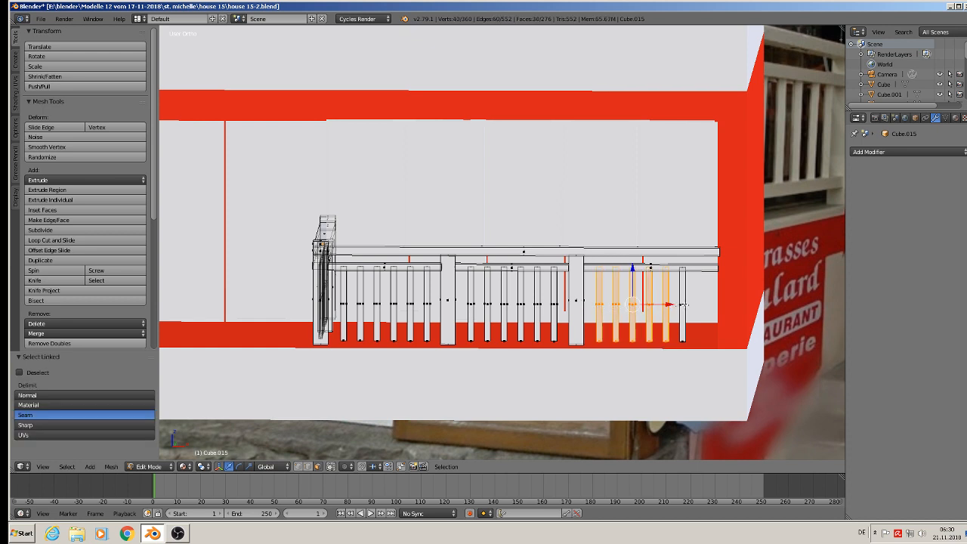
key("l")
key("g")
key("x")
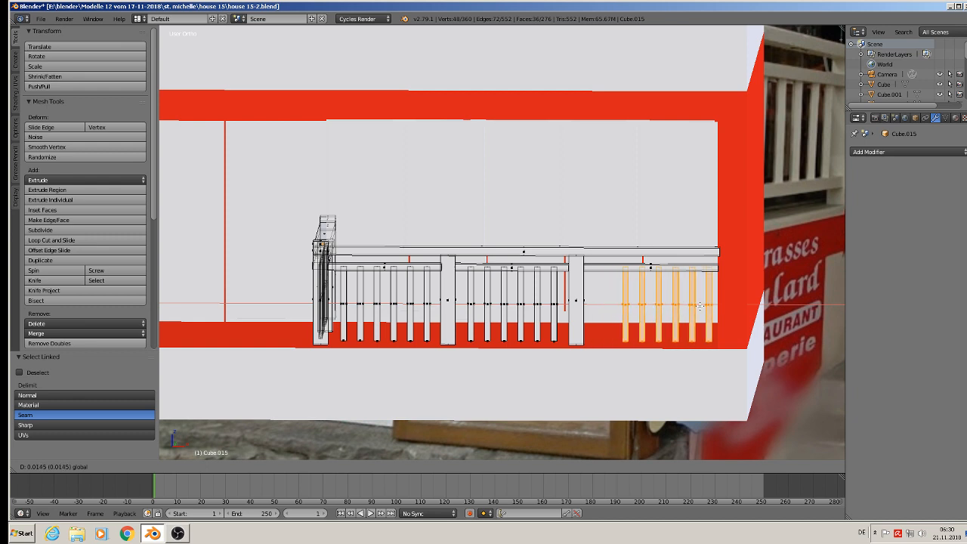
left_click(692, 305)
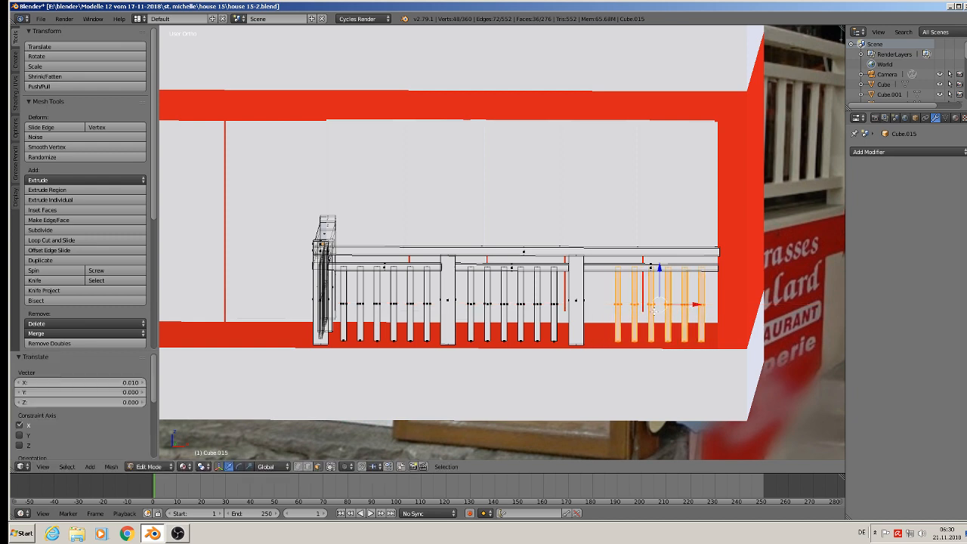
Move the front railing post nearest the side wall about 0.011 along X toward the shifted balusters
key("a")
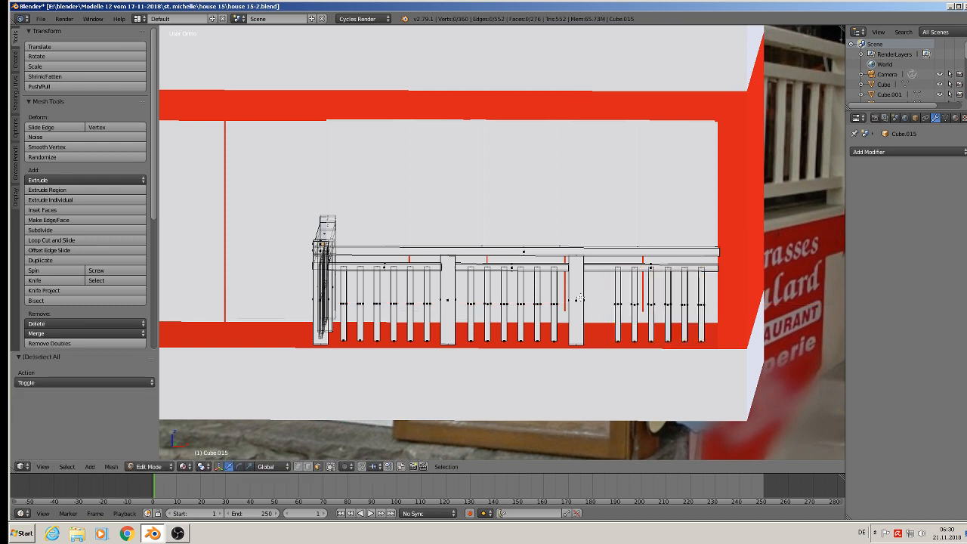
key("l")
key("g")
key("x")
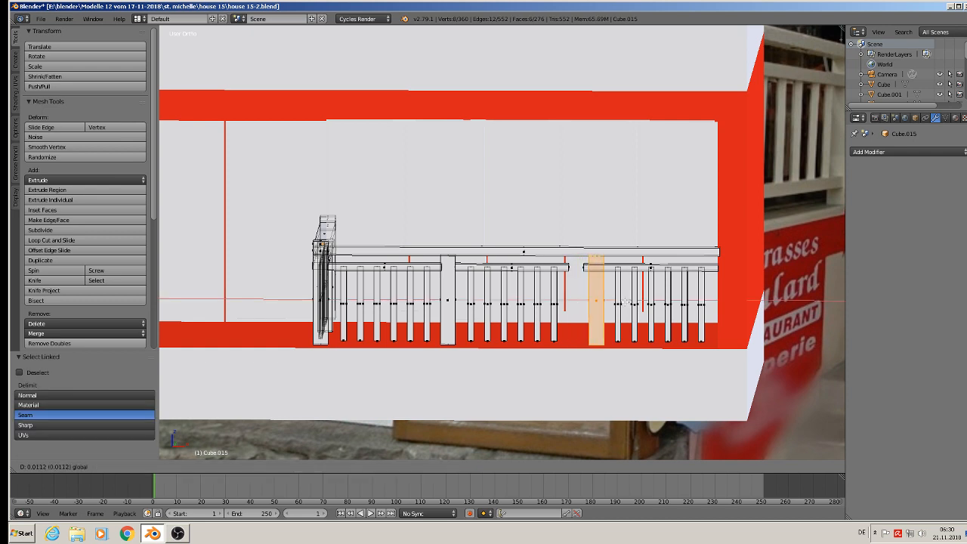
left_click(586, 301)
Move the six balusters of the middle front railing section 0.009 along X
key("l")
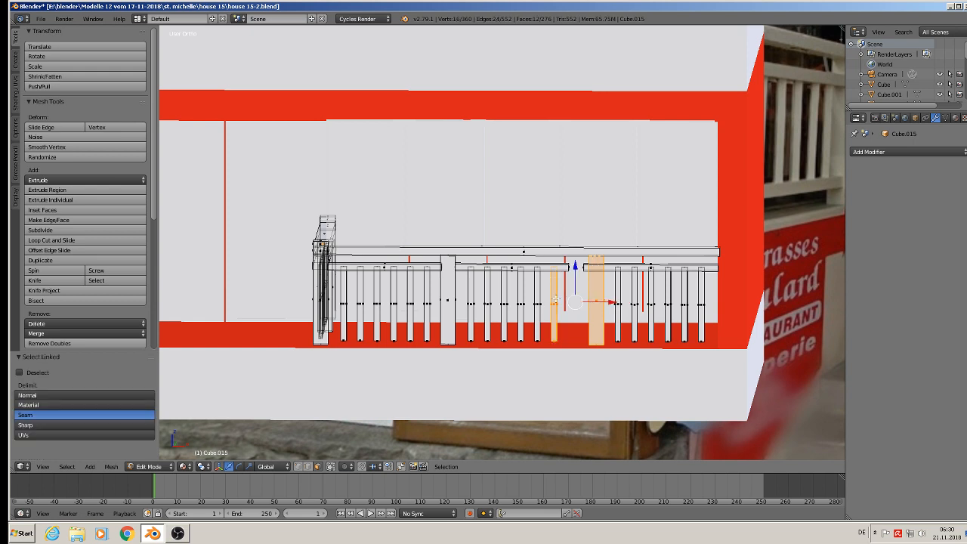
right_click(555, 300)
key("l")
key("l")
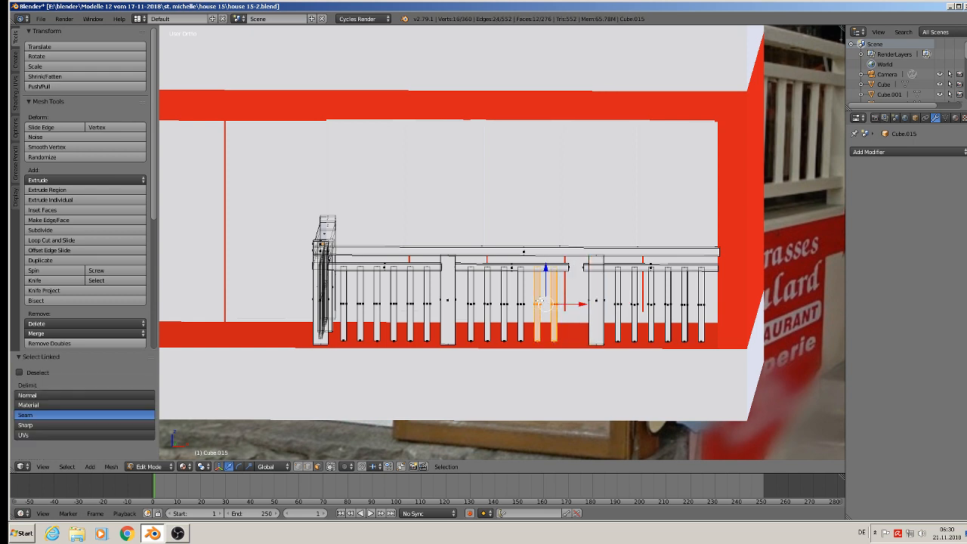
key("l")
key("l")
key("l")
key("l")
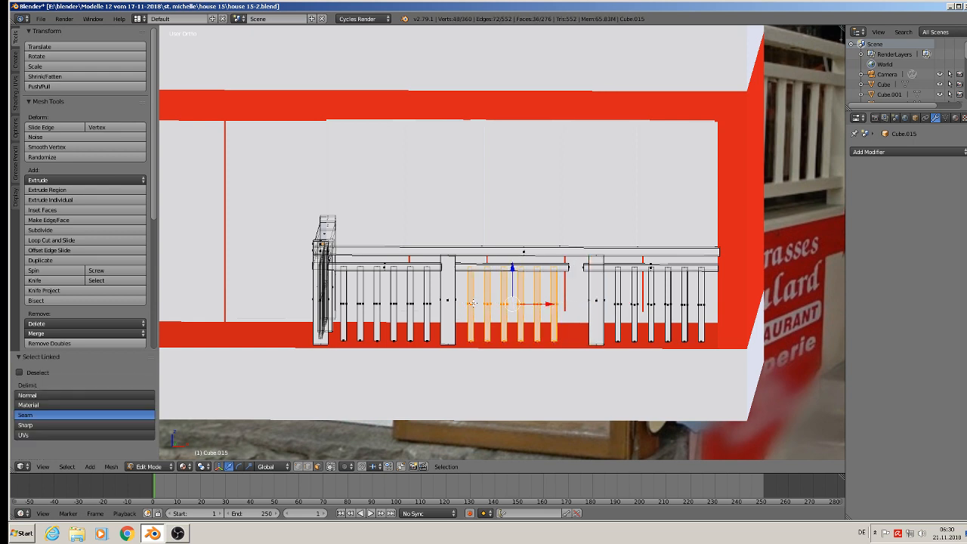
left_click_drag(552, 304, 569, 305)
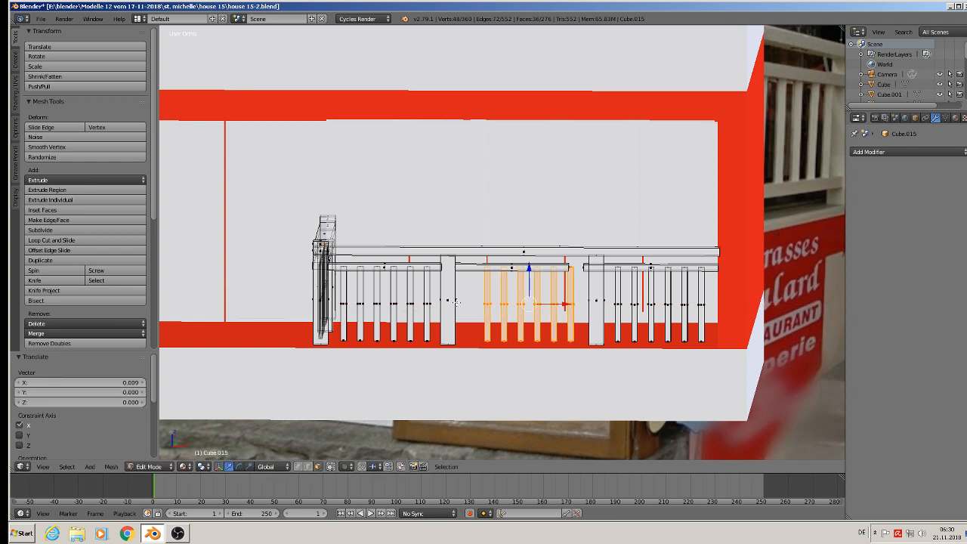
Move the post between the corner section and the middle section of the front railing 0.004 along X
key("a")
key("l")
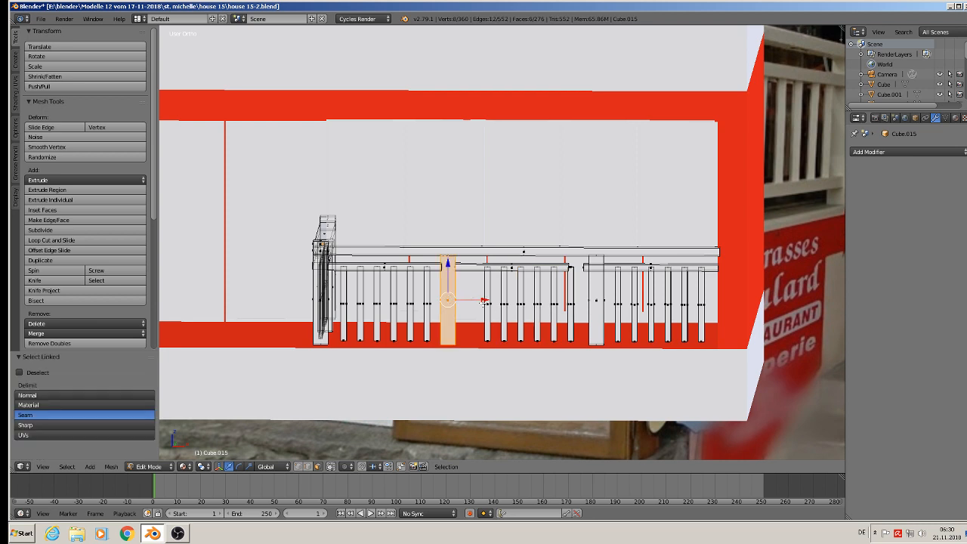
left_click_drag(484, 303, 492, 302)
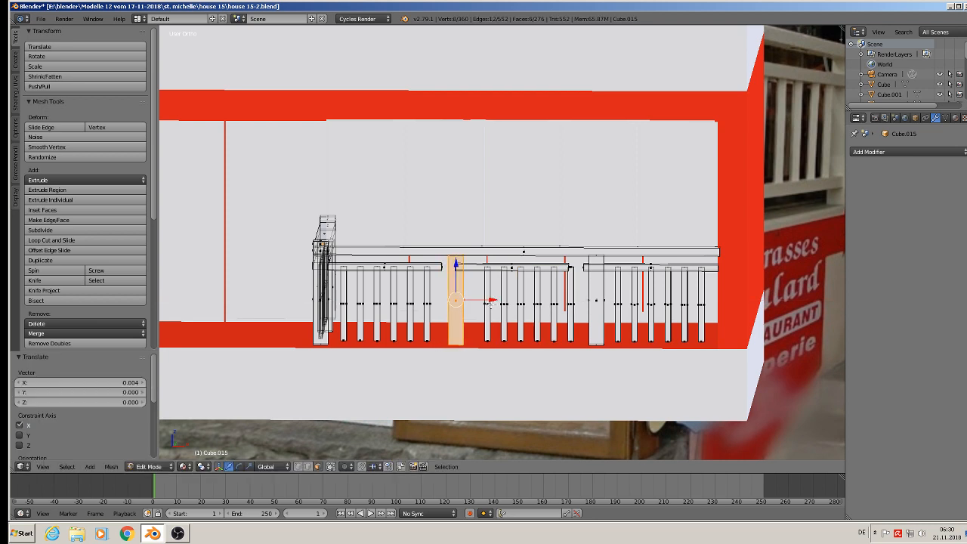
Nudge the last two balusters of the front corner section along X toward the adjoining post to even their spacing
key("a")
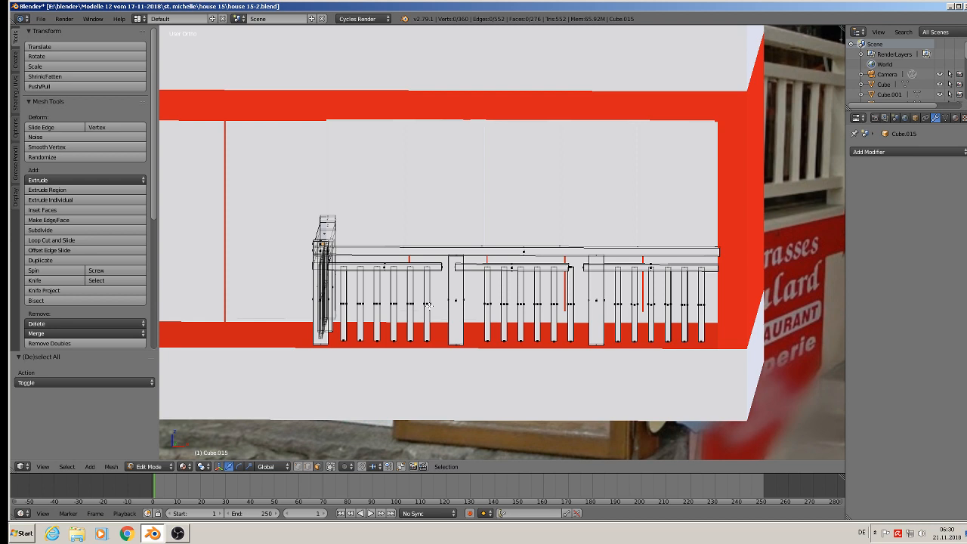
key("l")
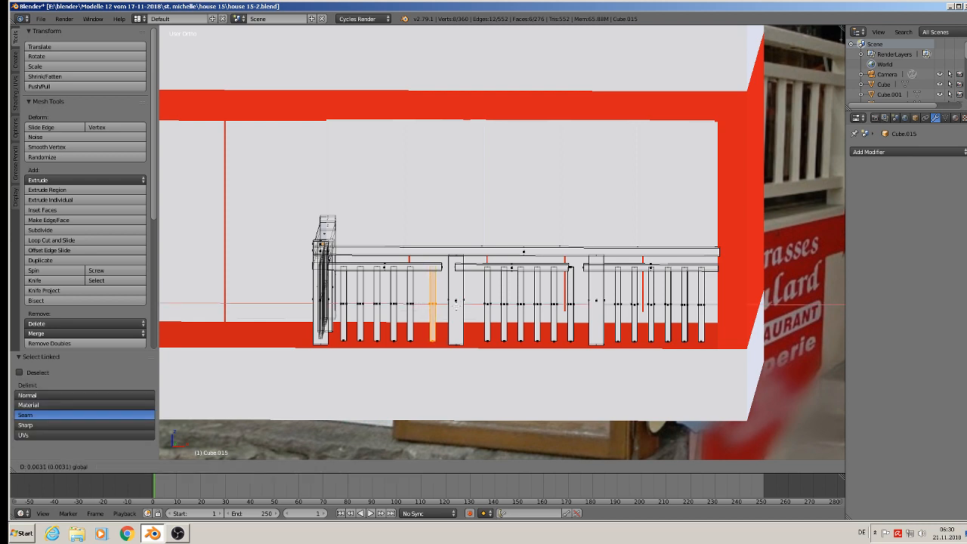
key("a")
key("l")
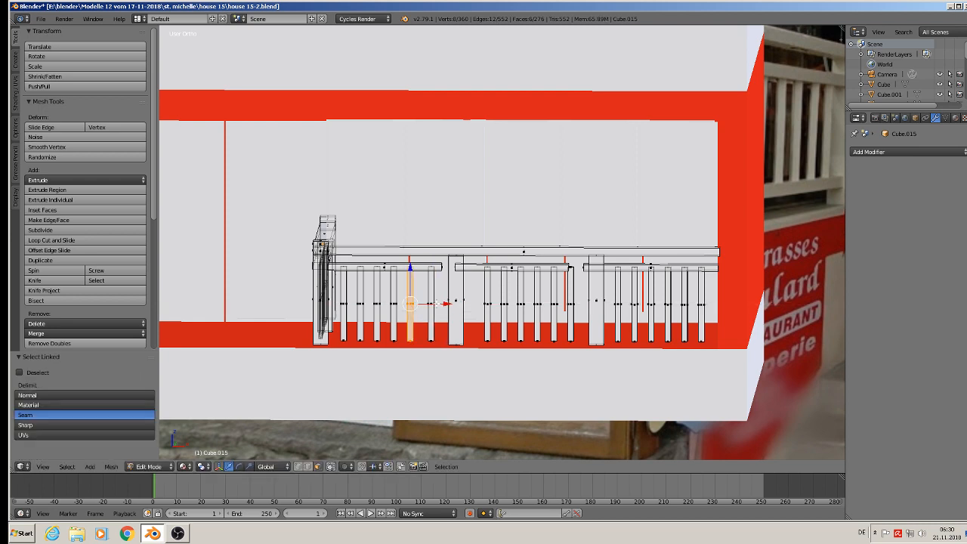
left_click_drag(437, 304, 440, 306)
key("a")
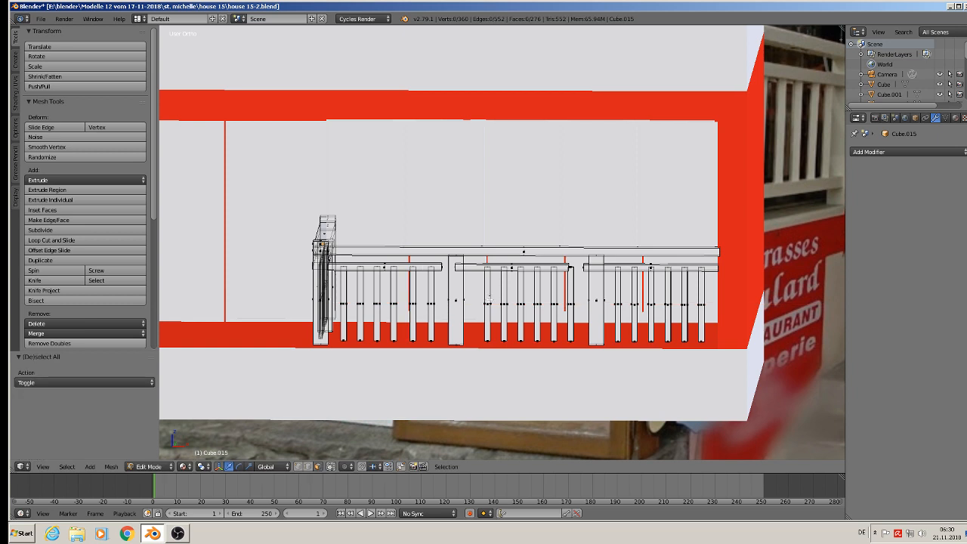
Nudge the first two balusters of the middle front section along negative X toward the post, the second one by -0.001
key("l")
left_click_drag(512, 303, 524, 304)
key("a")
key("l")
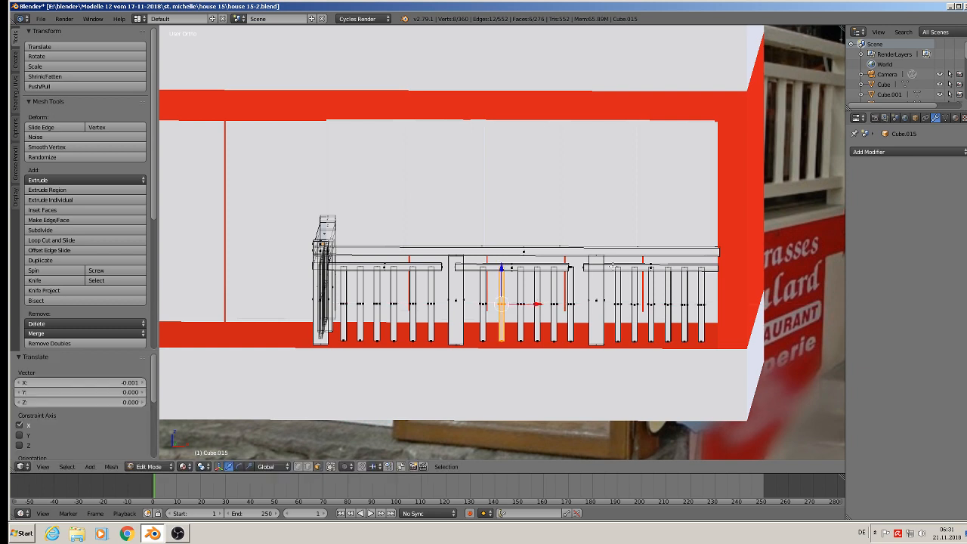
Extend the lower rails of the middle and corner front sections along X to close the gaps at the two moved posts
right_click(572, 267)
left_click_drag(597, 268, 612, 270)
right_click(444, 267)
left_click_drag(473, 268, 480, 270)
key("Tab")
middle_click_drag(481, 274, 557, 311)
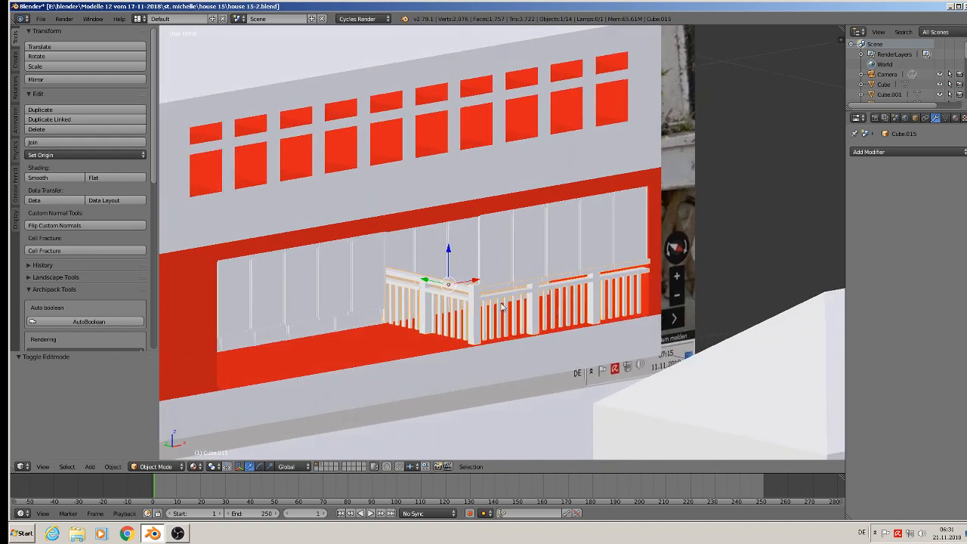
middle_click_drag(430, 285, 435, 290)
scroll(435, 290, "down", 2)
key("KP_1")
scroll(376, 299, "up", 3)
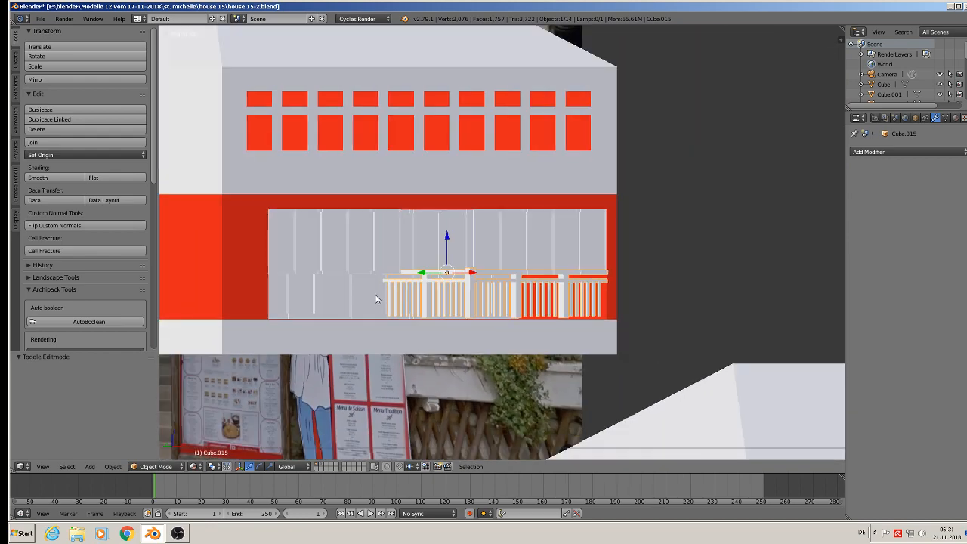
middle_click_drag(375, 299, 335, 320)
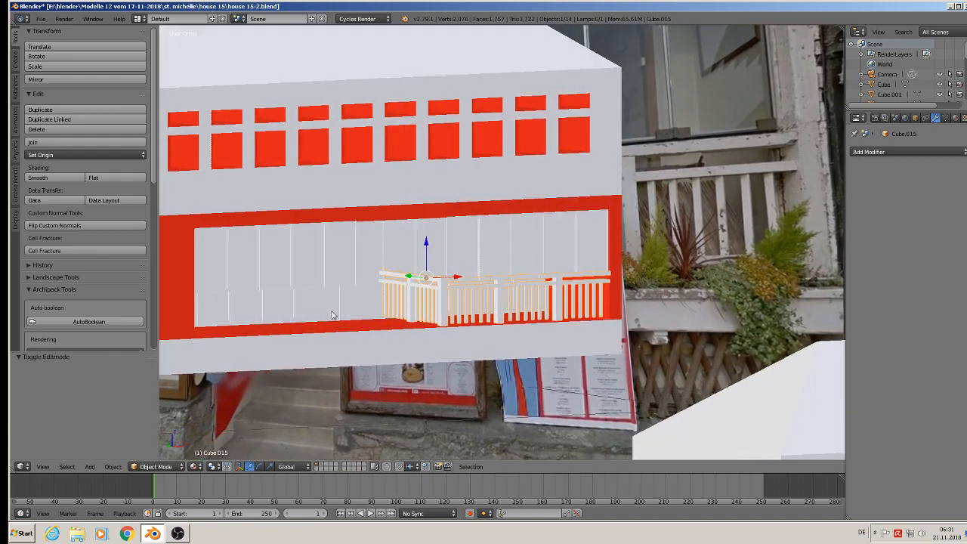
right_click(291, 315)
right_click(398, 245, "shift")
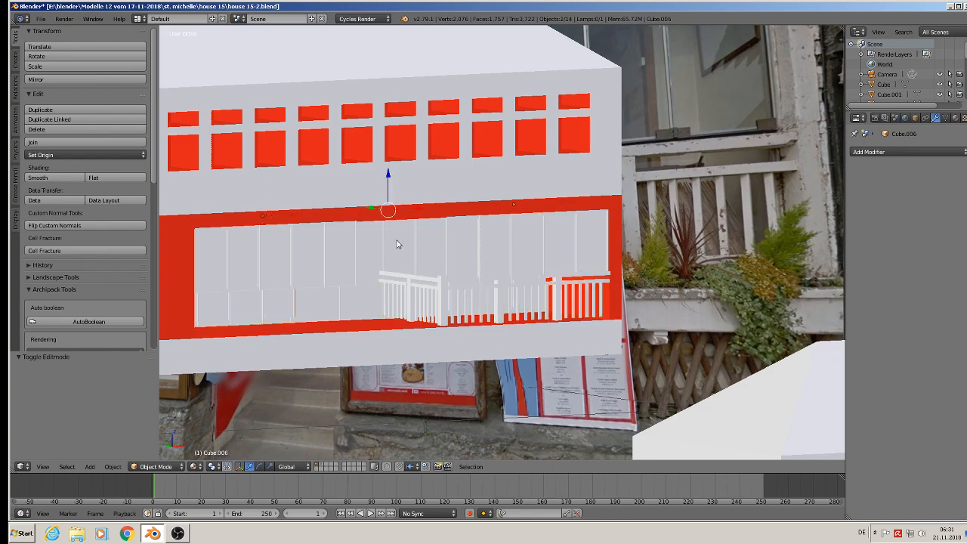
right_click(434, 240, "shift")
middle_click_drag(436, 240, 371, 240)
Move the three glazing frame sections behind the railing 0.061 along Y, deeper into the terrace opening, and clear the selection
right_click(404, 237)
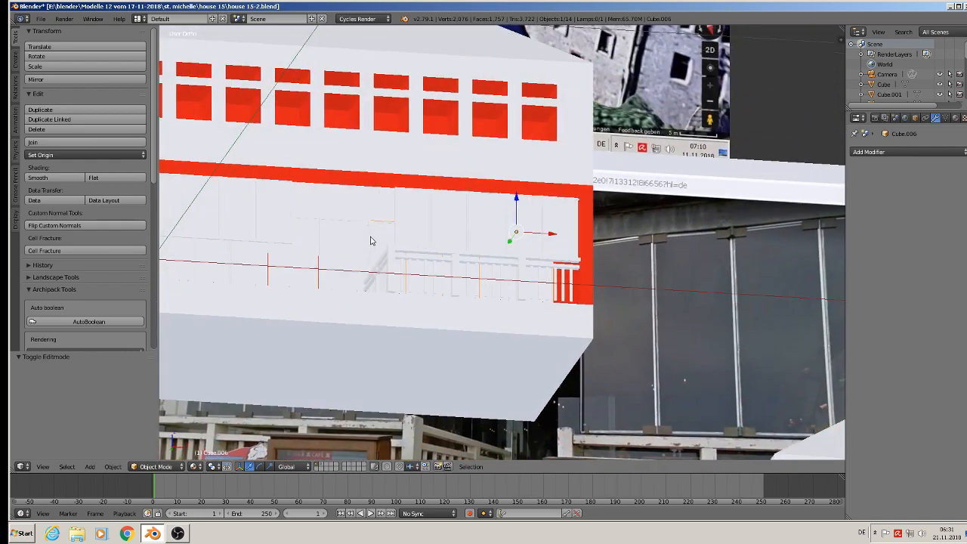
right_click(345, 238, "shift")
right_click(244, 259, "shift")
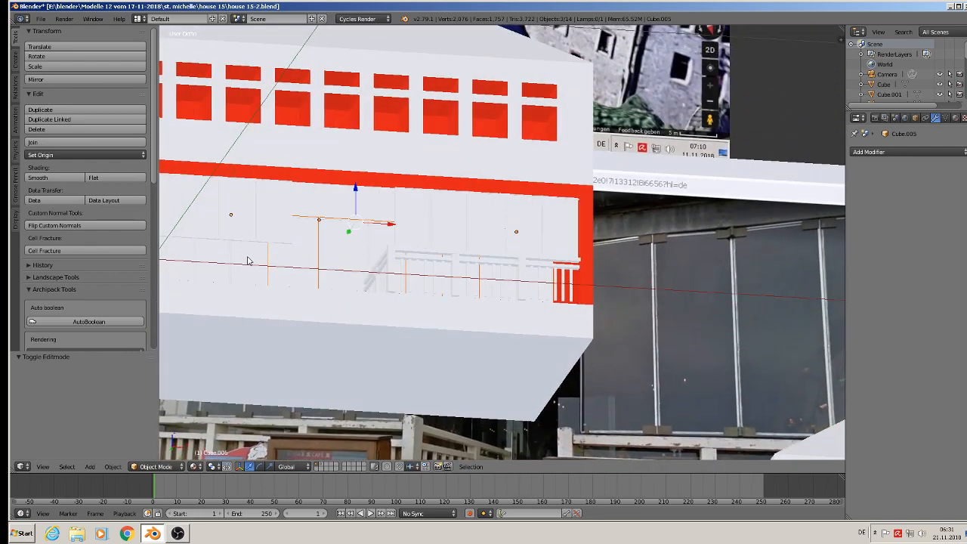
middle_click_drag(249, 259, 338, 294)
key("KP_5")
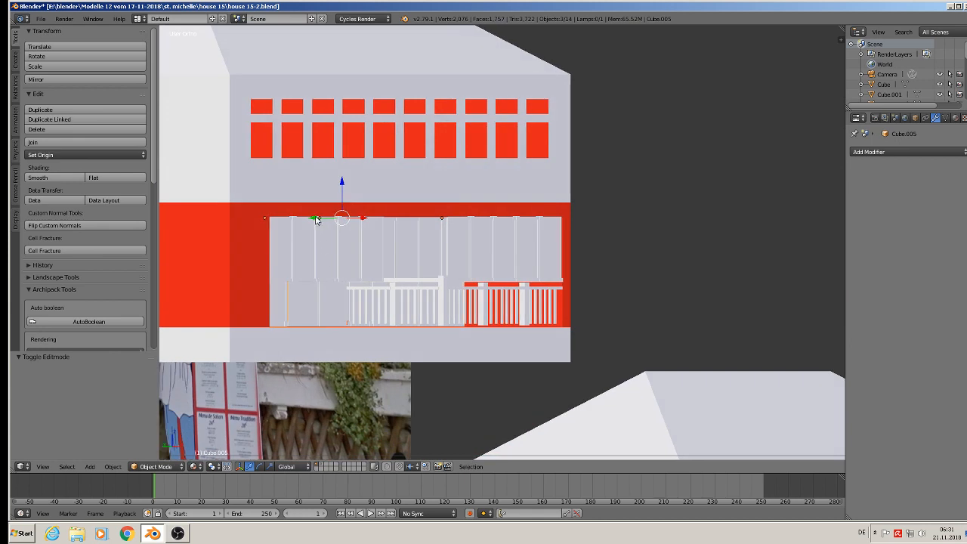
key("g")
key("y")
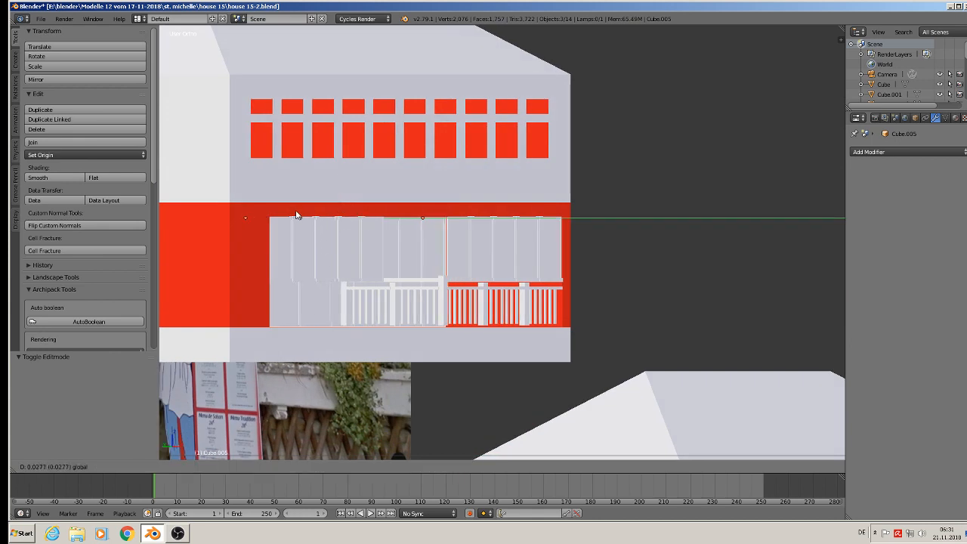
left_click(274, 211)
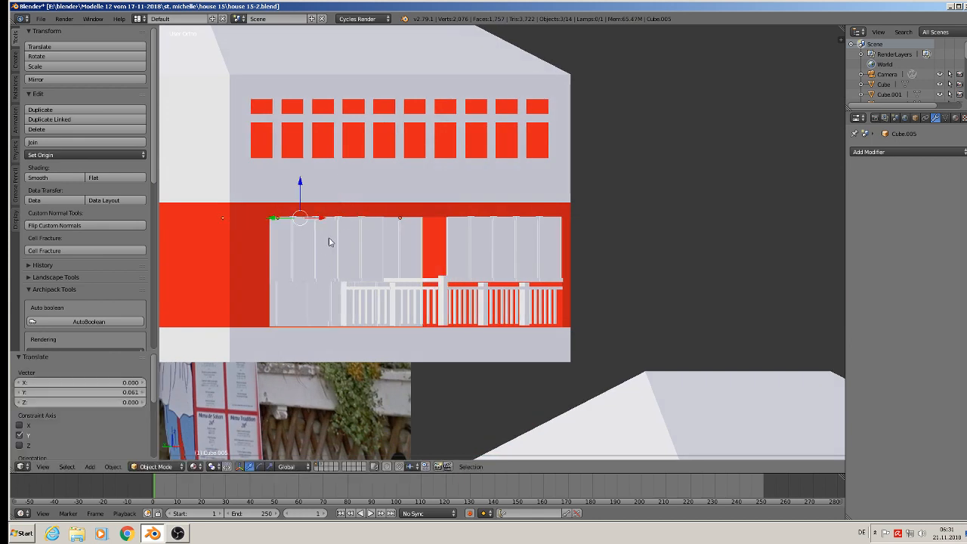
middle_click_drag(330, 239, 504, 332)
scroll(337, 325, "up", 6)
key("a")
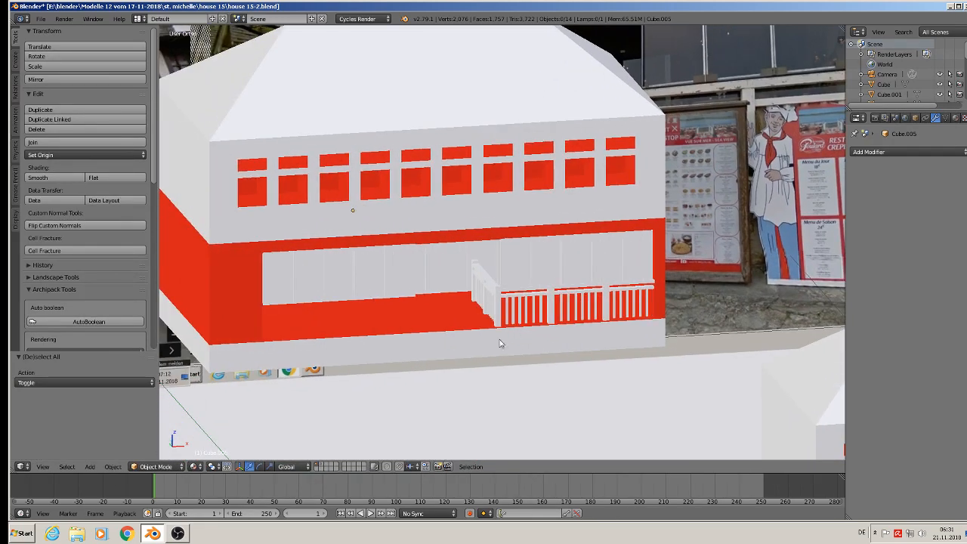
Make a linked duplicate of the terrace railing and shift it -0.283 along X to the opposite half of the opening
right_click(514, 304)
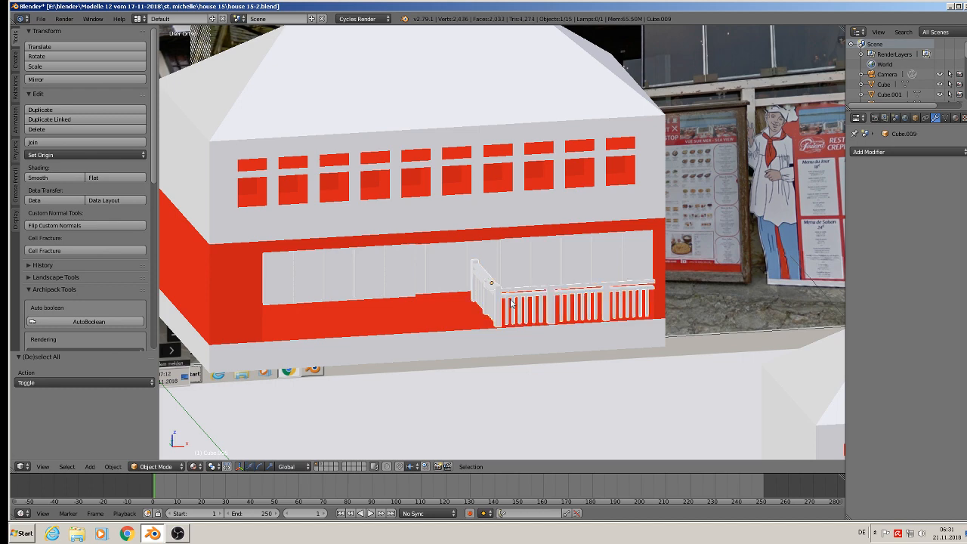
key("alt+d")
key("x")
left_click(333, 291)
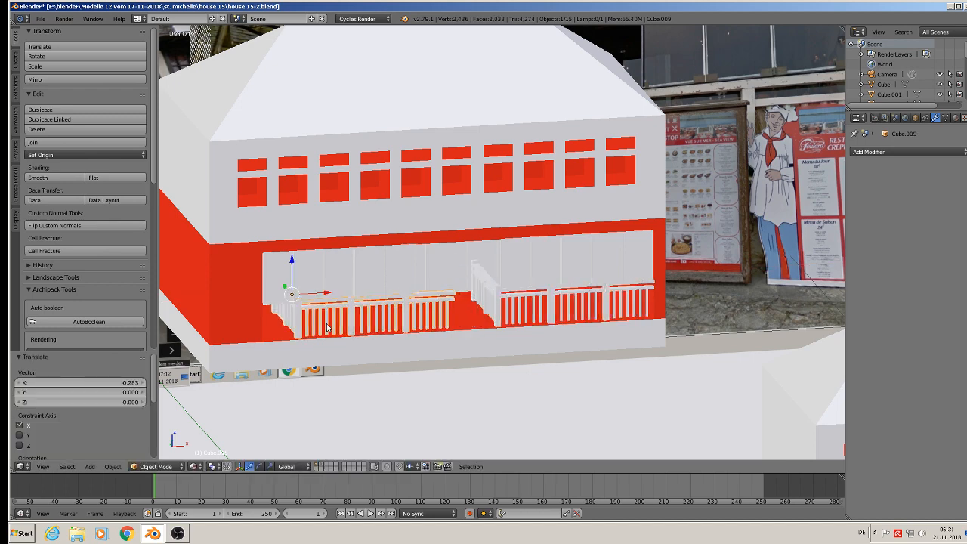
middle_click_drag(334, 358, 412, 300)
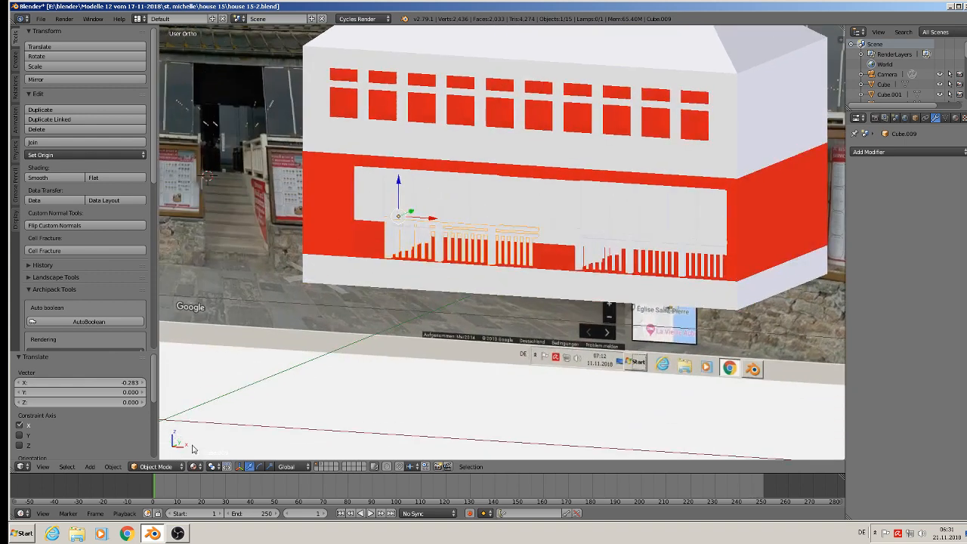
left_click(112, 467)
mouse_move(139, 412)
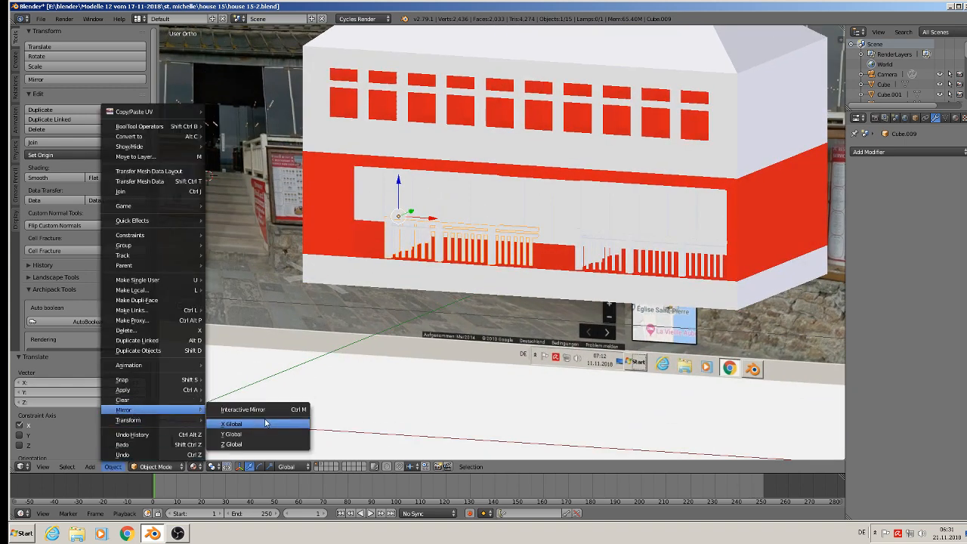
left_click(267, 410)
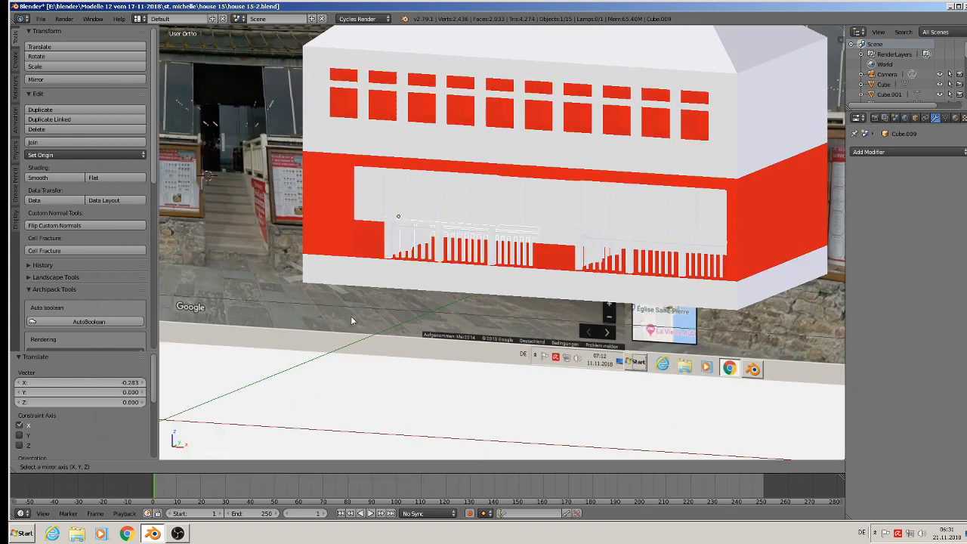
middle_click_drag(351, 316, 438, 412)
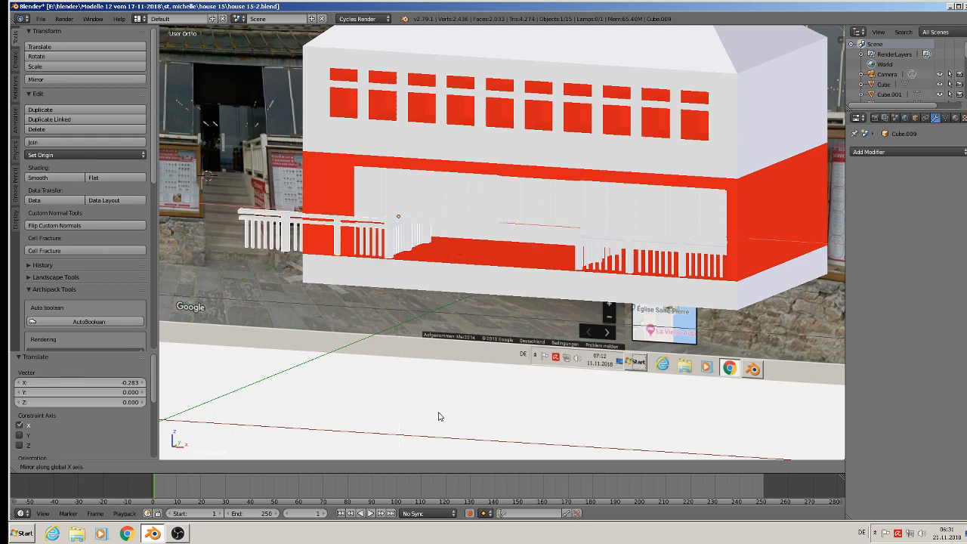
left_click(387, 245)
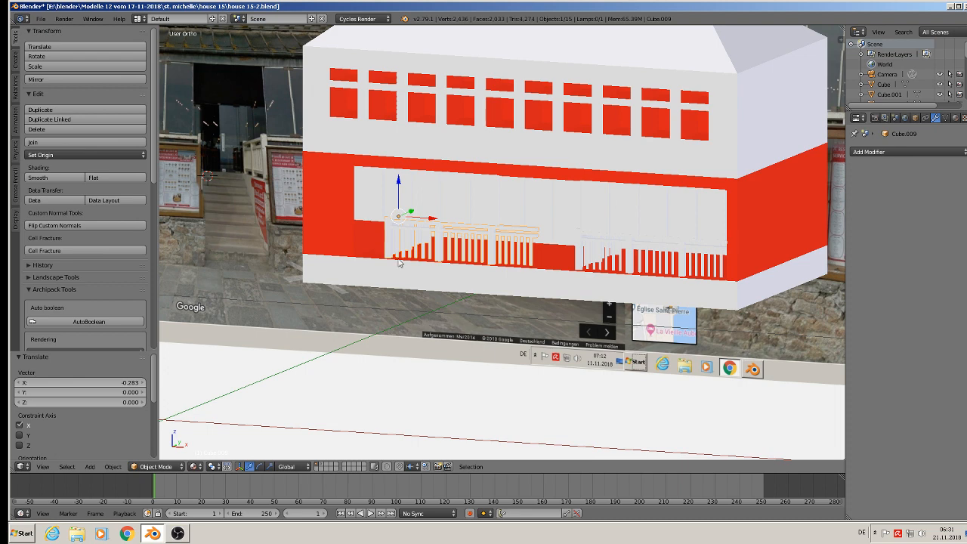
Mirror the duplicated railing along the global X axis
left_click(113, 467)
mouse_move(150, 412)
left_click(246, 409)
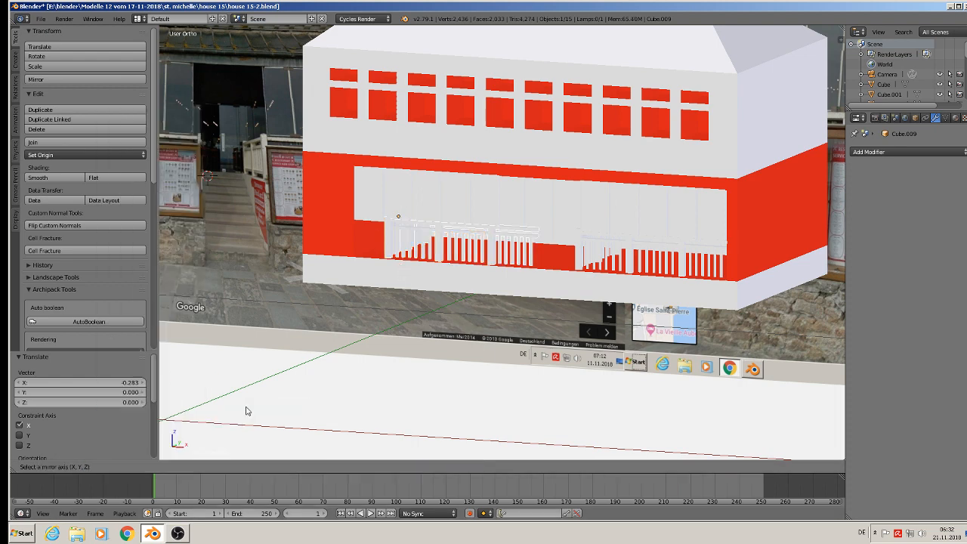
key("x")
left_click(332, 408)
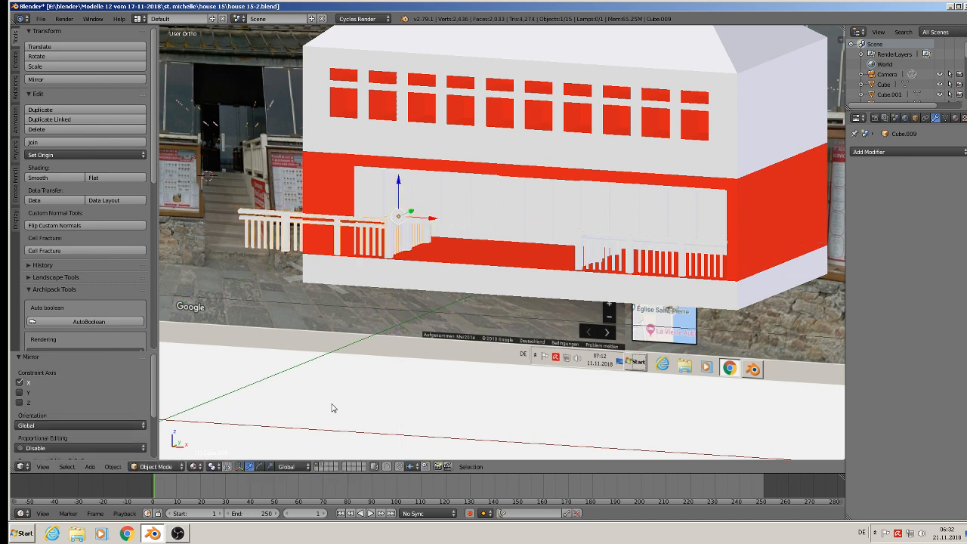
Move the mirrored railing 0.167 along X so it fits the other side of the terrace opening, and clear the selection
left_click_drag(428, 219, 539, 251)
scroll(562, 255, "up", 1)
scroll(574, 249, "up", 1)
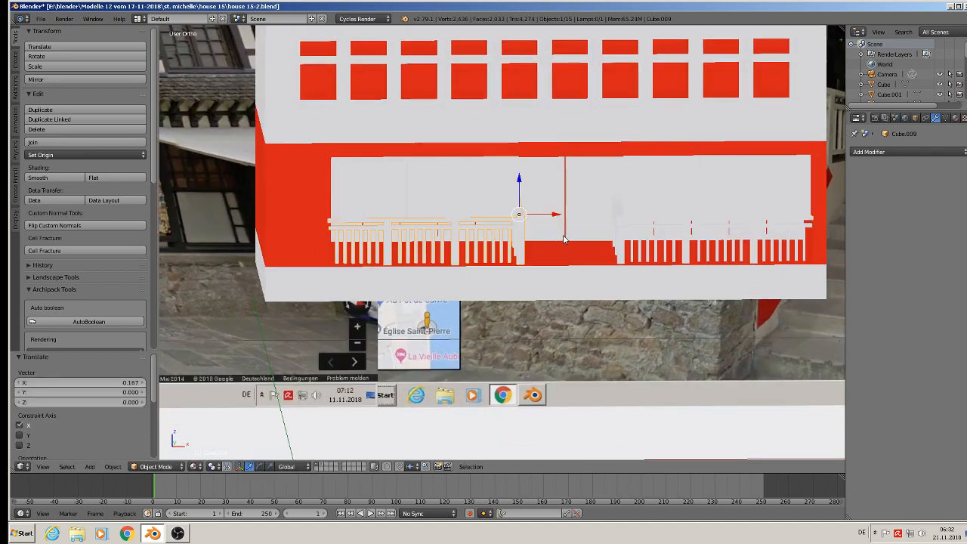
key("a")
Save the house model under its current file name
middle_click_drag(583, 277, 554, 203)
scroll(552, 276, "down", 3)
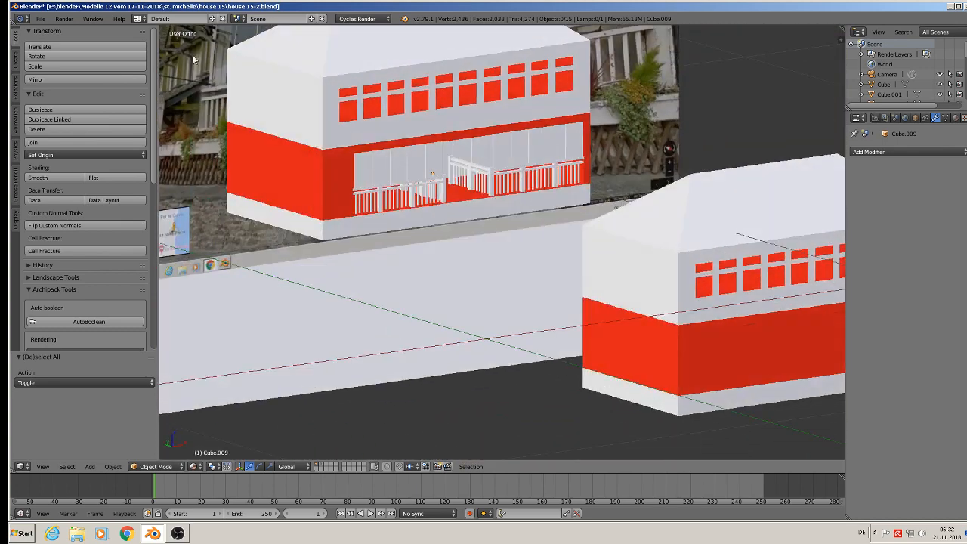
left_click(41, 19)
left_click(63, 98)
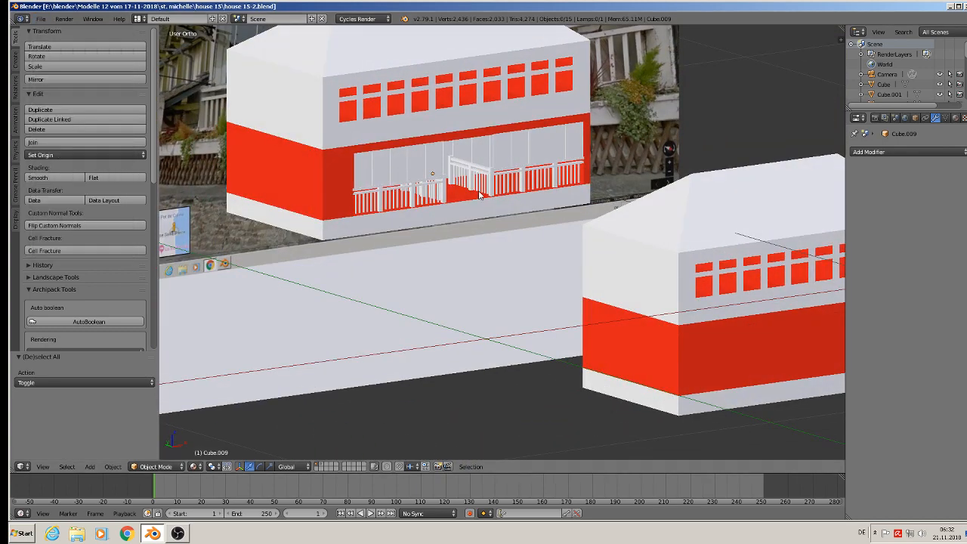
Move the spare house copy 0.866 along X, away from the reference photos and the detailed house
scroll(477, 194, "down", 1)
middle_click_drag(454, 206, 508, 260, "shift")
scroll(564, 292, "down", 3)
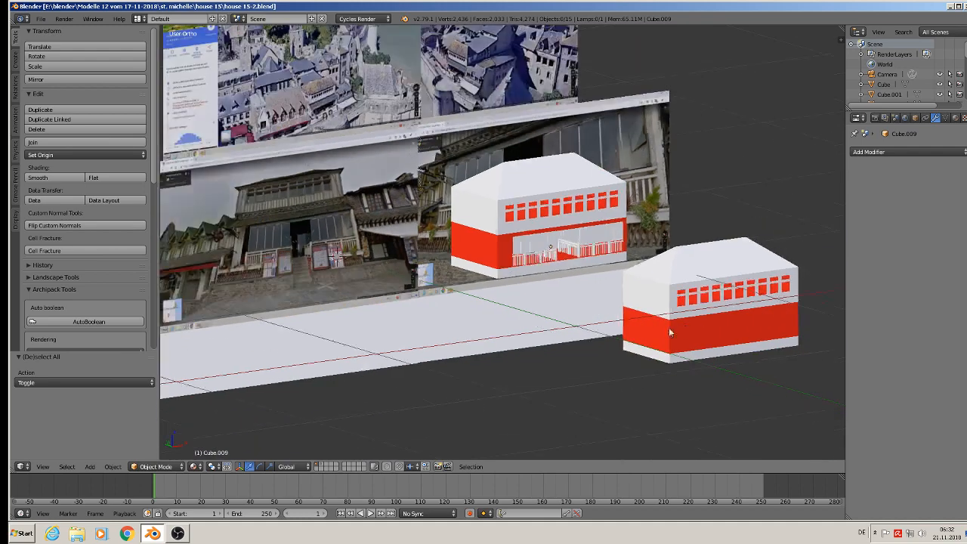
middle_click_drag(670, 333, 639, 331)
right_click_drag(734, 307, 766, 310)
right_click(758, 317)
left_click_drag(725, 320, 248, 305)
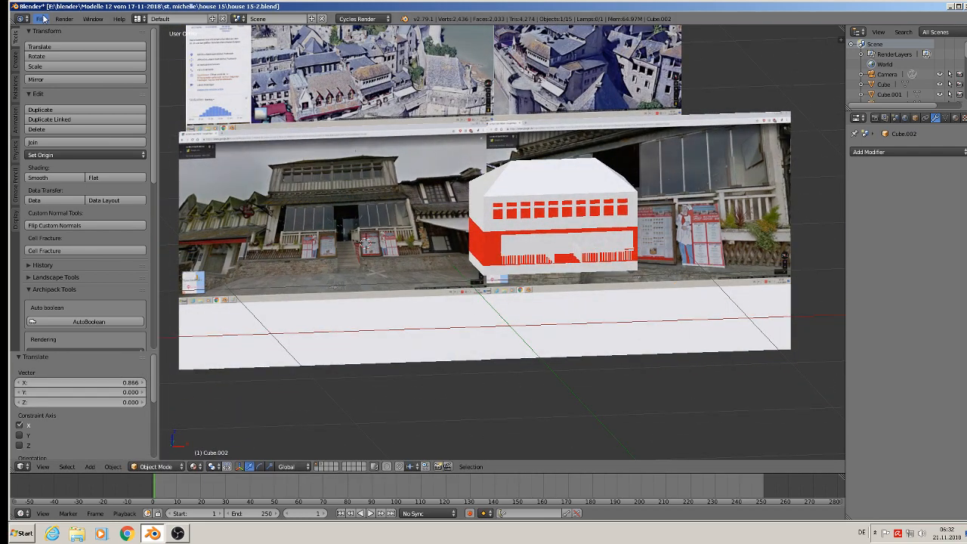
Examine the street-level and aerial reference photos for the canopy roof and the projecting terrace below the upper storey
scroll(372, 207, "up", 5)
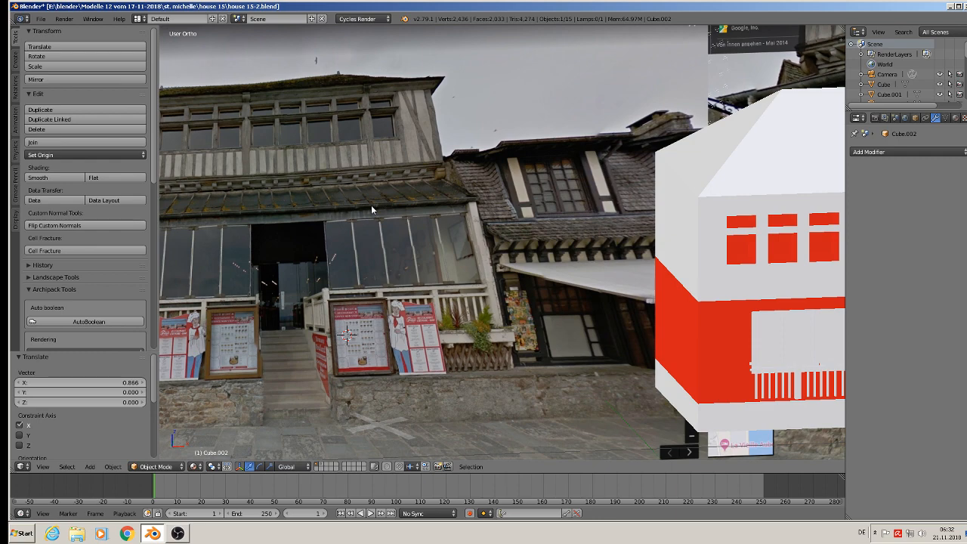
scroll(372, 205, "down", 3)
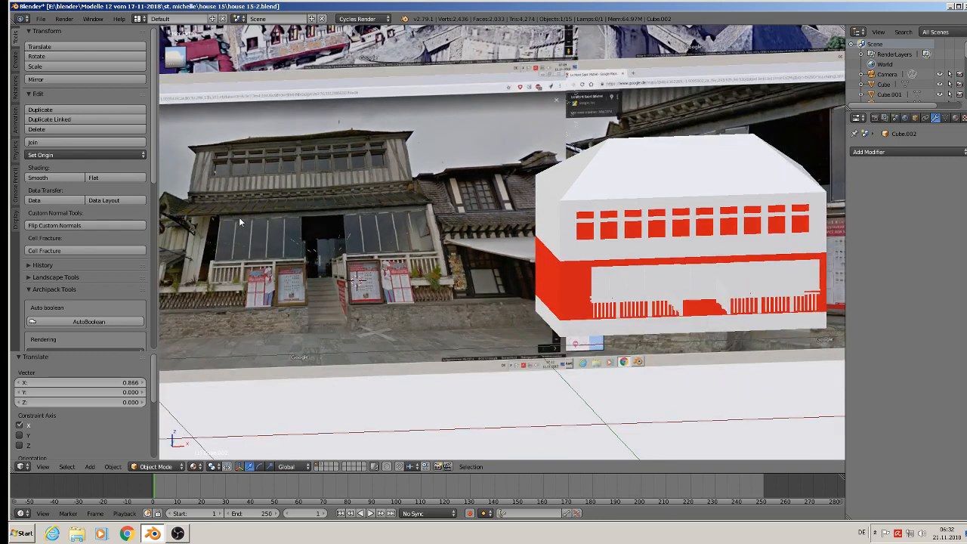
scroll(239, 217, "up", 3)
scroll(273, 217, "up", 5)
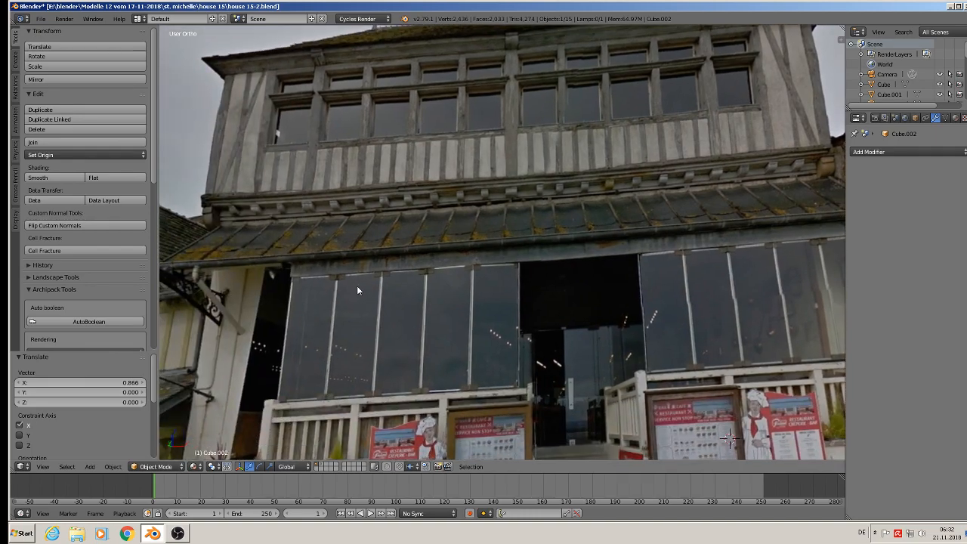
scroll(347, 296, "down", 2)
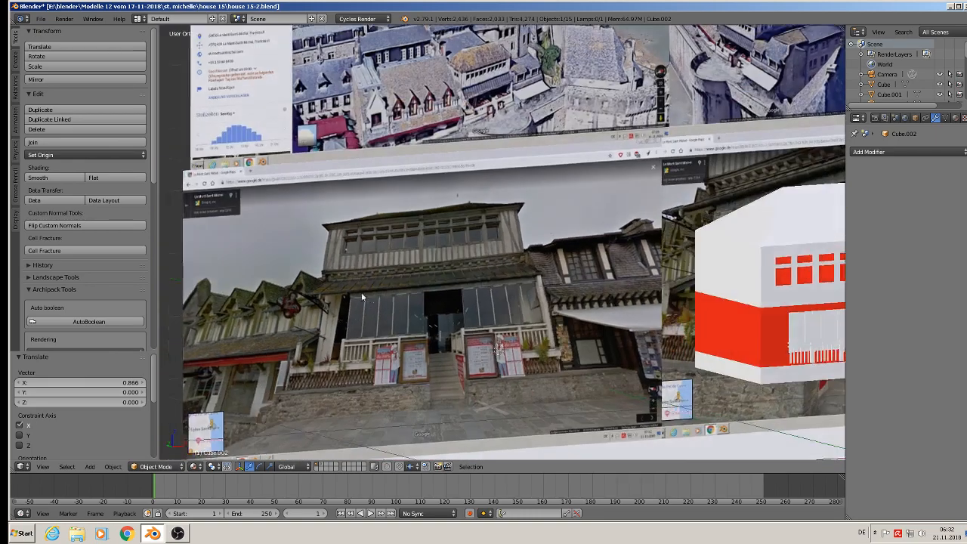
middle_click_drag(348, 296, 393, 295)
scroll(538, 109, "up", 6)
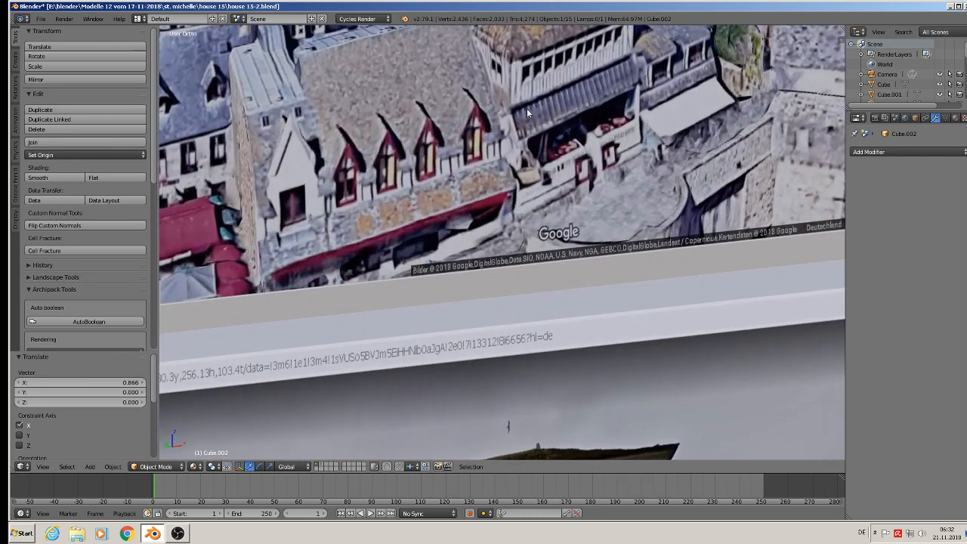
scroll(585, 101, "down", 3)
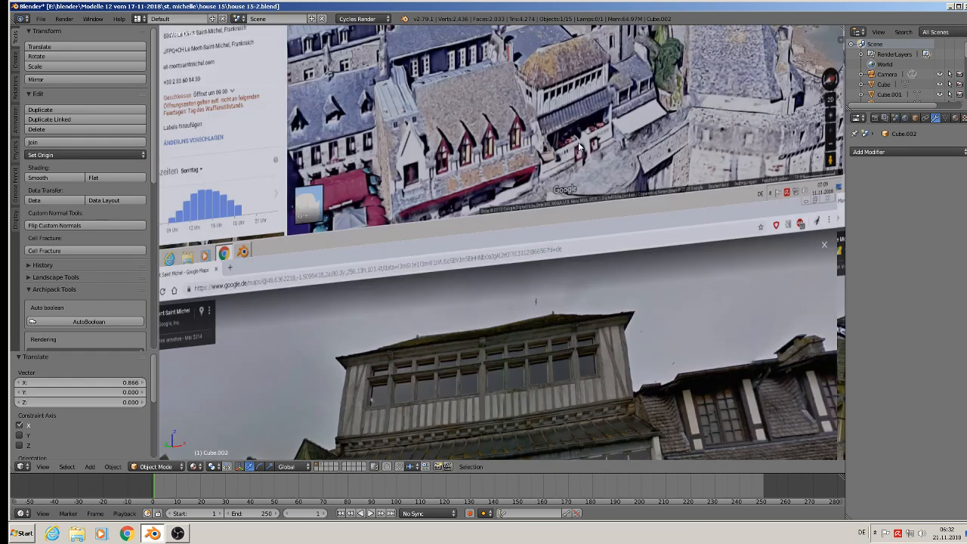
middle_click_drag(637, 230, 367, 144, "shift")
scroll(469, 187, "down", 3)
middle_click_drag(655, 280, 423, 213, "shift")
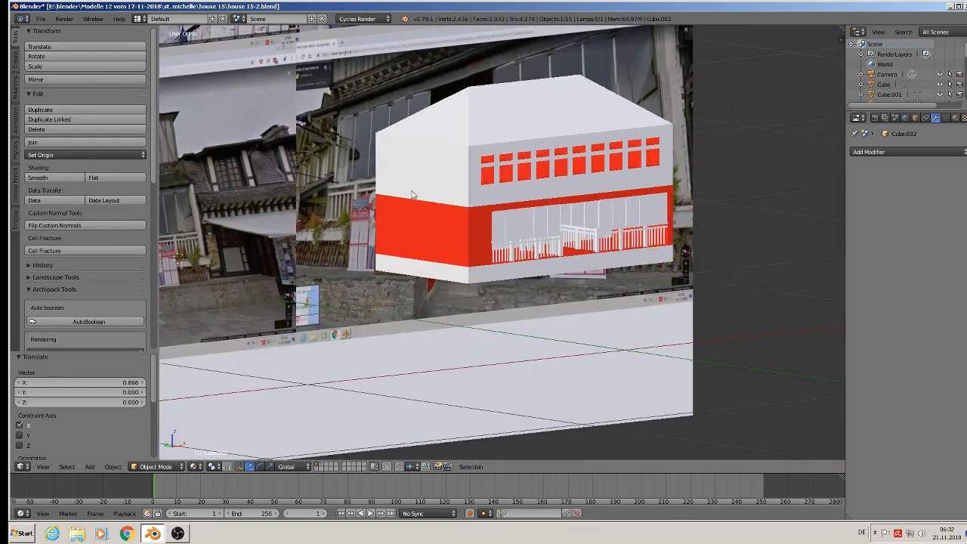
Open the main house body with the terrace opening for mesh editing
scroll(427, 215, "up", 2)
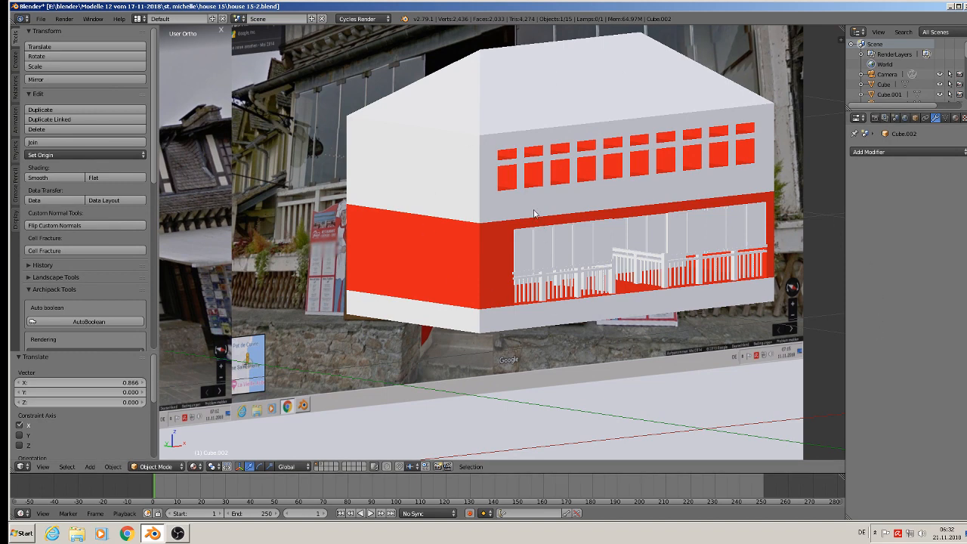
key("Tab")
key("Tab")
key("Tab")
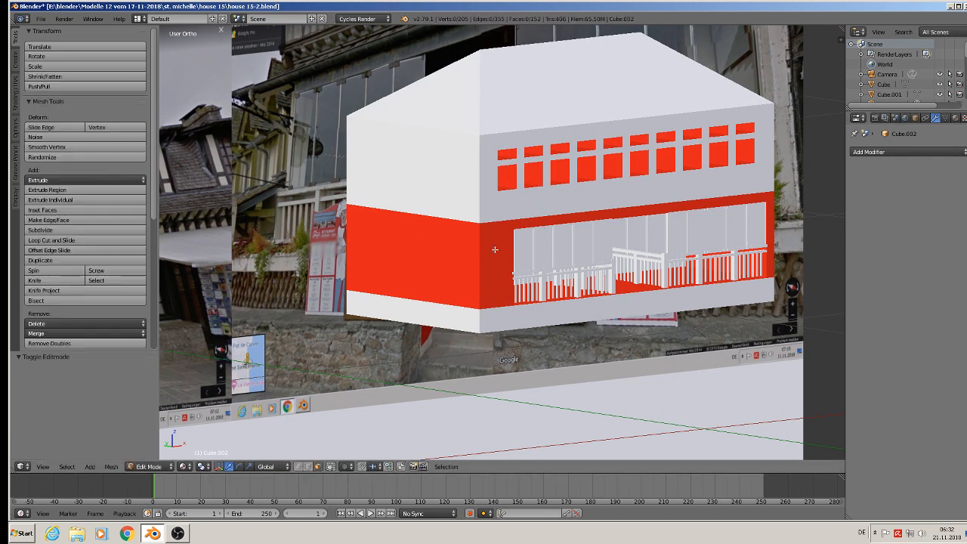
key("Tab")
right_click(495, 254)
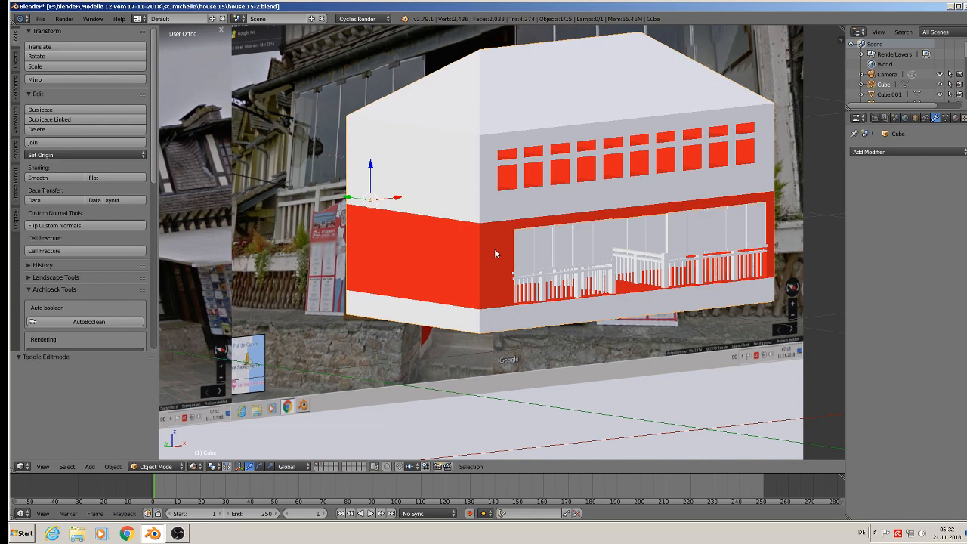
key("Tab")
Allow hidden geometry to be selected, and box-select the front vertices of the house's lower storey
middle_click_drag(495, 254, 560, 246)
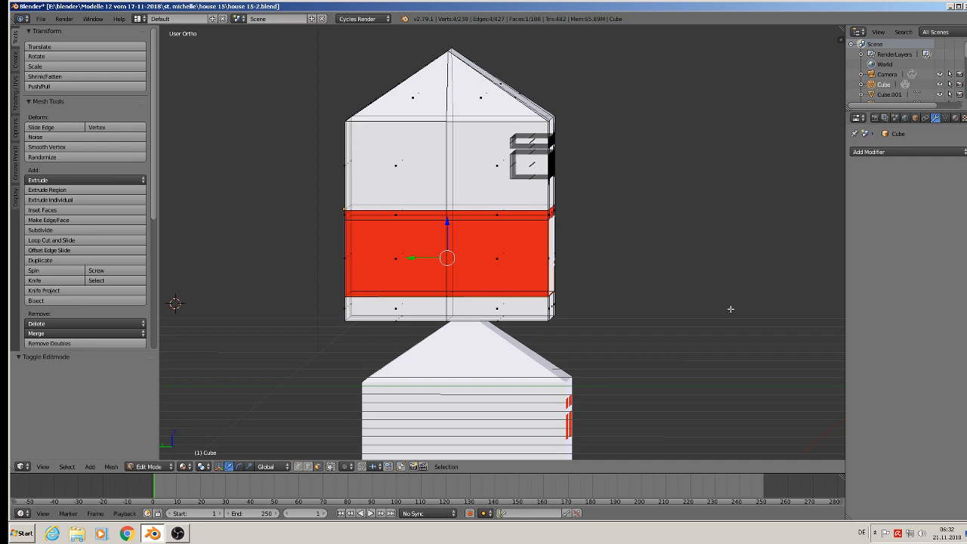
middle_click_drag(672, 305, 672, 303)
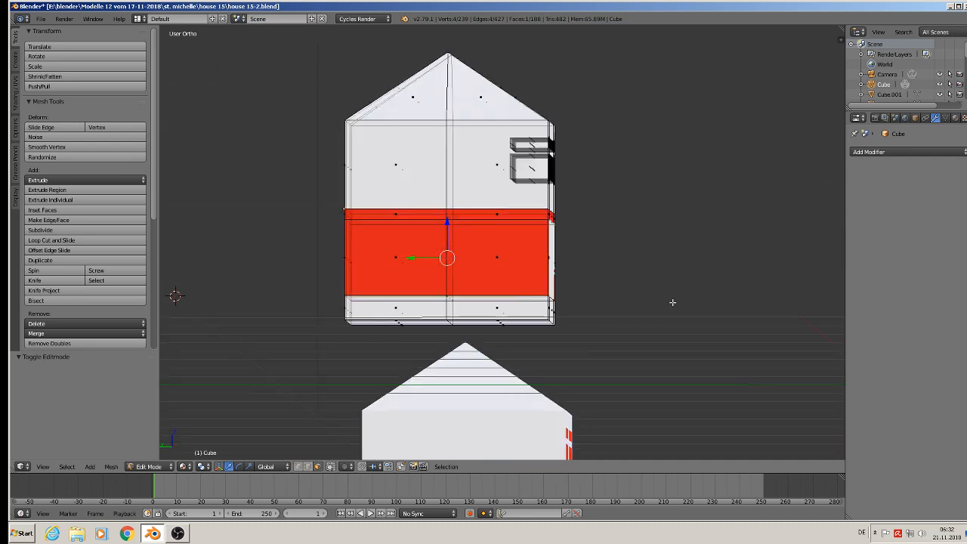
left_click(331, 466)
left_click_drag(588, 350, 508, 218)
middle_click_drag(521, 265, 523, 269)
scroll(524, 270, "up", 3)
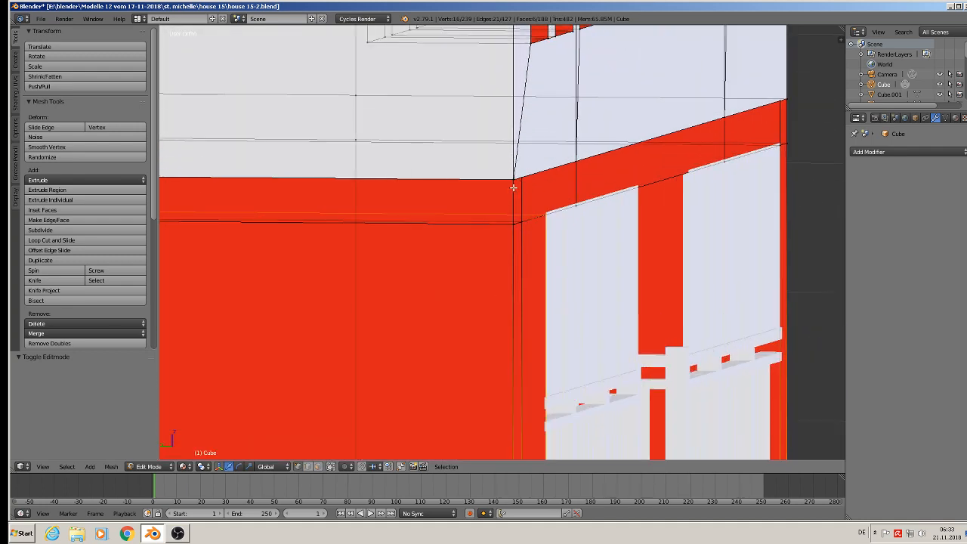
Add two edge loops just below the top of the red storey, slid about -0.93 and -0.83, and clear the selection
key("ctrl+r")
left_click(513, 181)
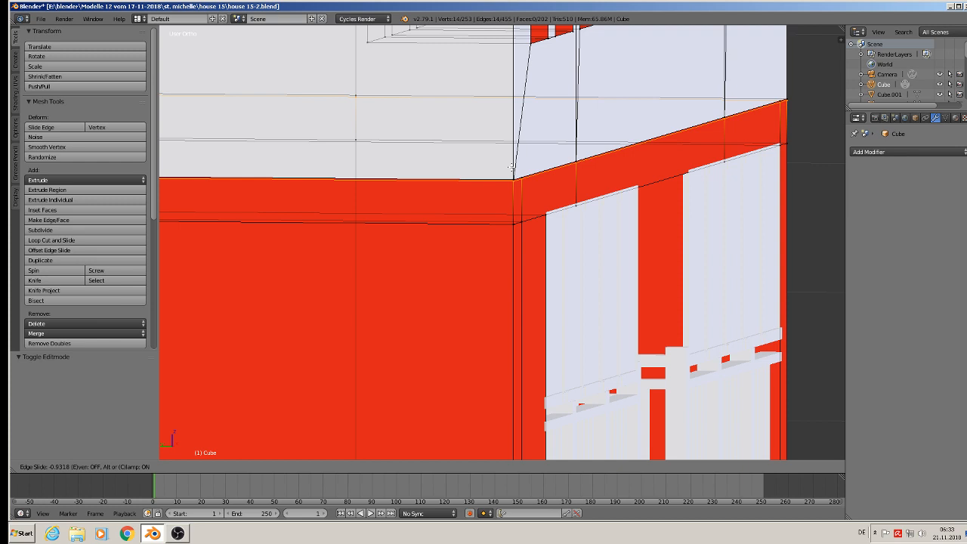
left_click(512, 167)
key("ctrl+r")
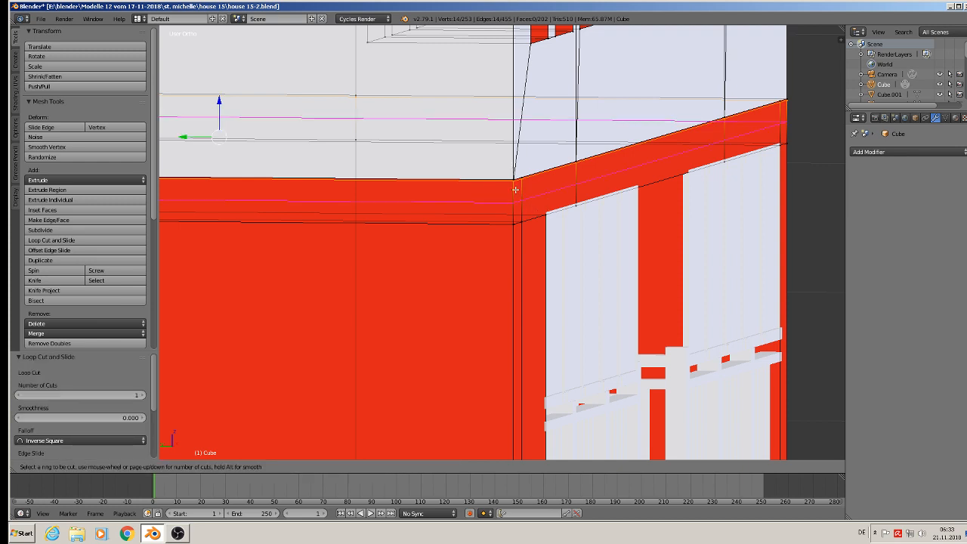
left_click(515, 181)
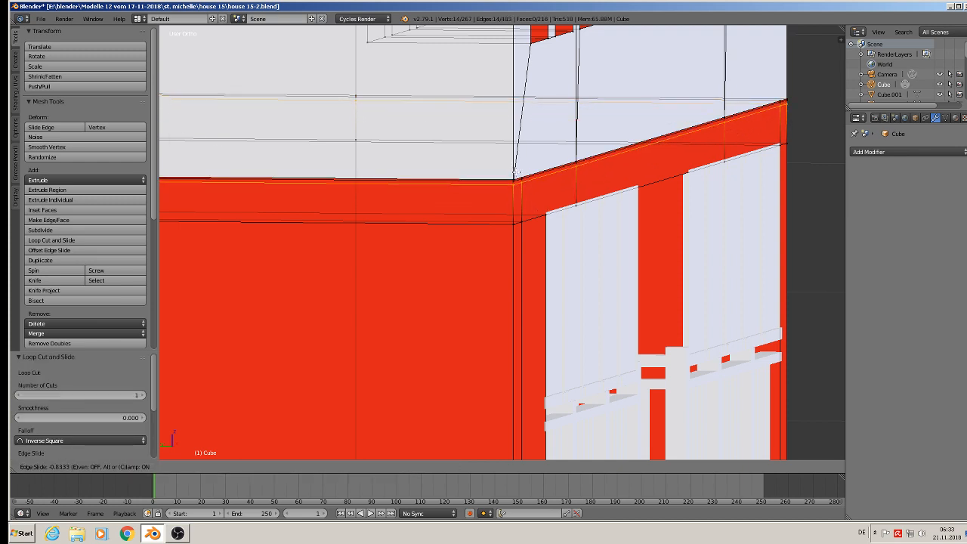
left_click(515, 173)
scroll(571, 271, "down", 4)
middle_click_drag(558, 281, 584, 282)
key("a")
Box-select the lower storey's front wall from the base up to the new loops and move it -0.069 along Y
scroll(616, 326, "up", 1)
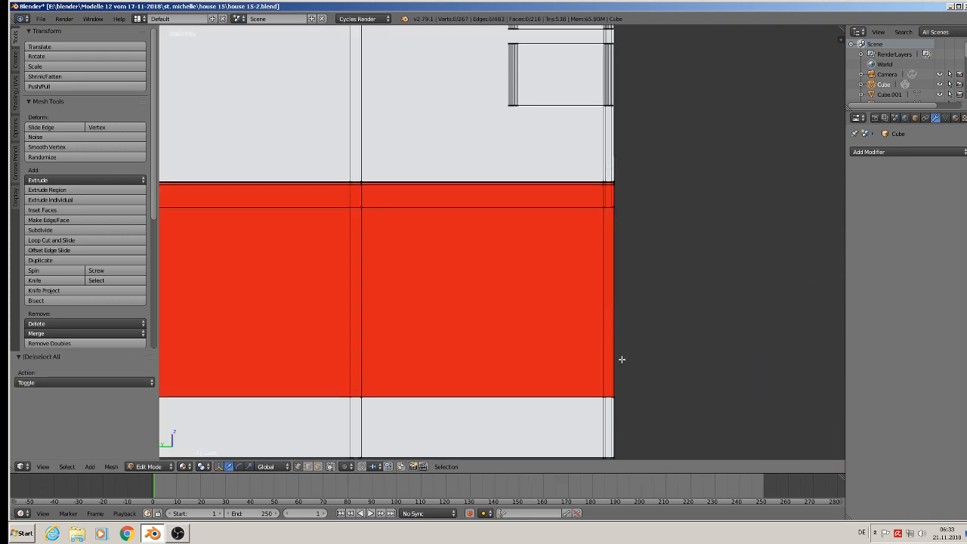
scroll(622, 359, "down", 1)
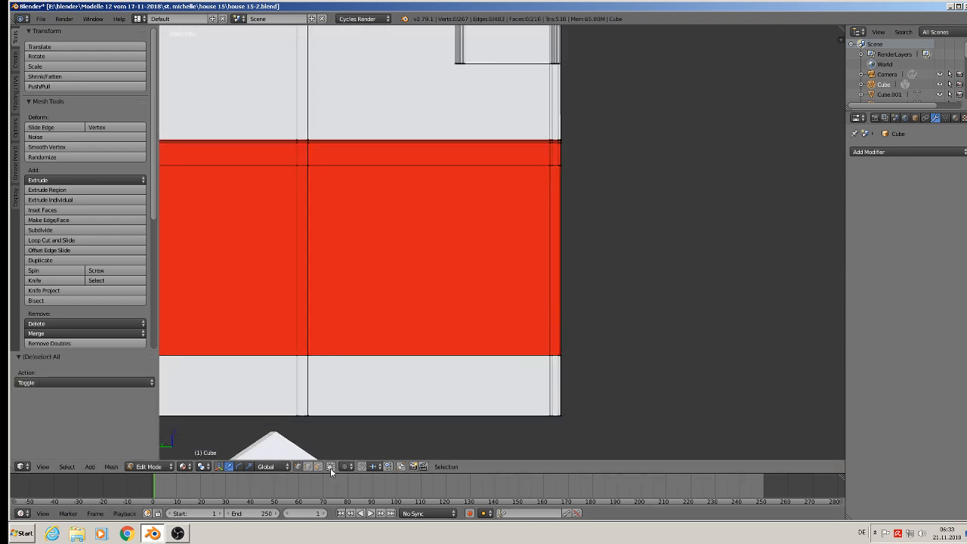
key("b")
left_click_drag(577, 439, 539, 141)
scroll(573, 191, "down", 1)
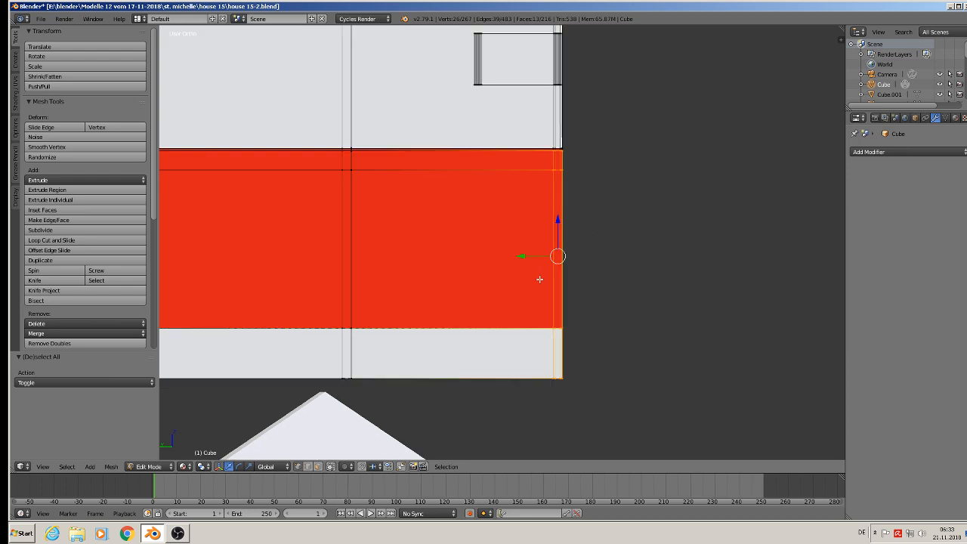
left_click_drag(525, 257, 611, 262)
middle_click_drag(611, 262, 567, 276)
scroll(567, 276, "down", 2)
scroll(562, 271, "down", 1)
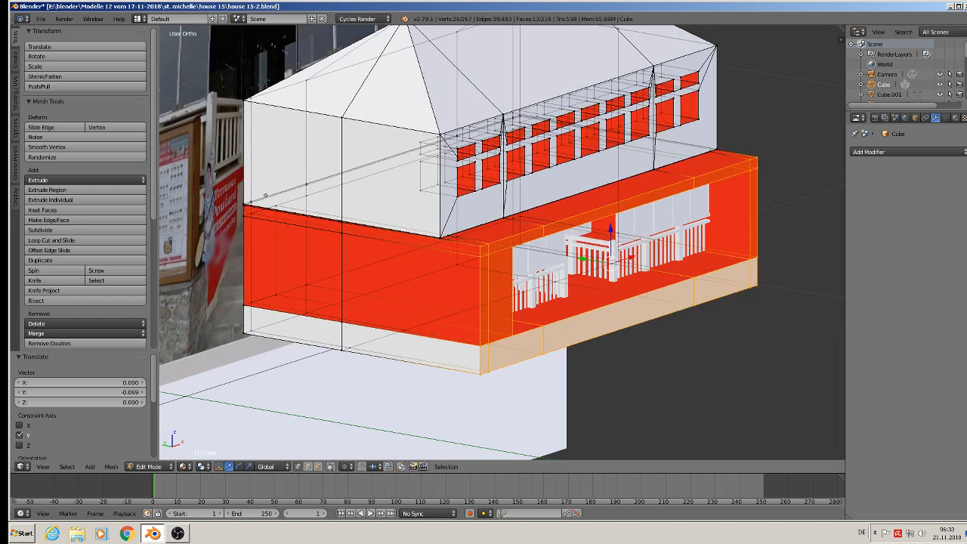
mouse_move(611, 263)
middle_mouse_down()
mouse_move(582, 251)
mouse_move(601, 259)
middle_mouse_up()
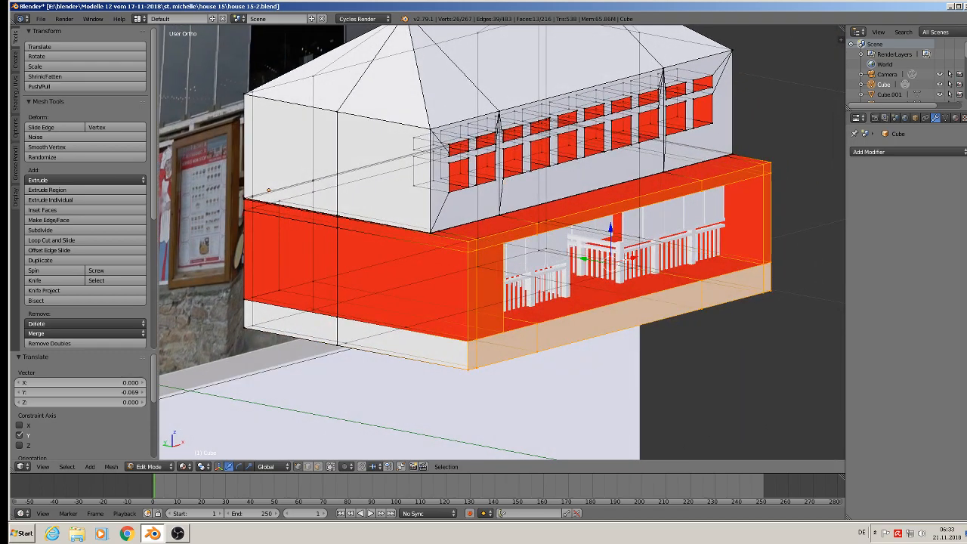
Leave mesh editing, select the terrace's four railing and glazing objects, and move them -0.068 along Y towards the projected front wall
key("Tab")
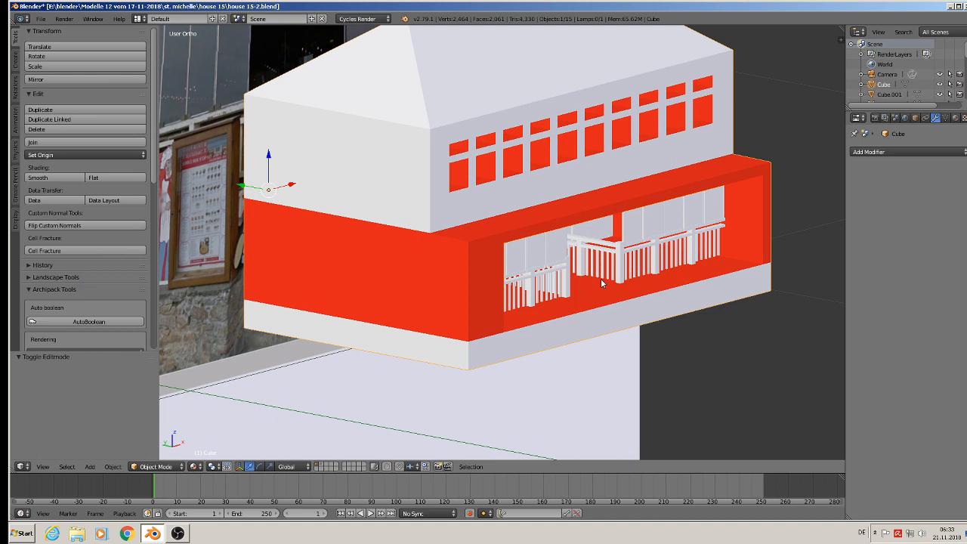
right_click(624, 266)
right_click(637, 228, "shift")
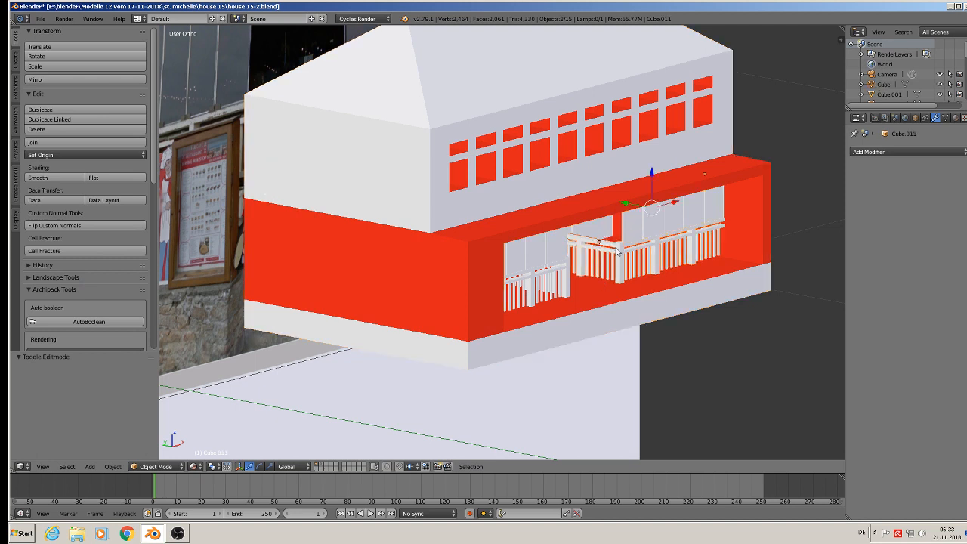
right_click(536, 260, "shift")
right_click(539, 280, "shift")
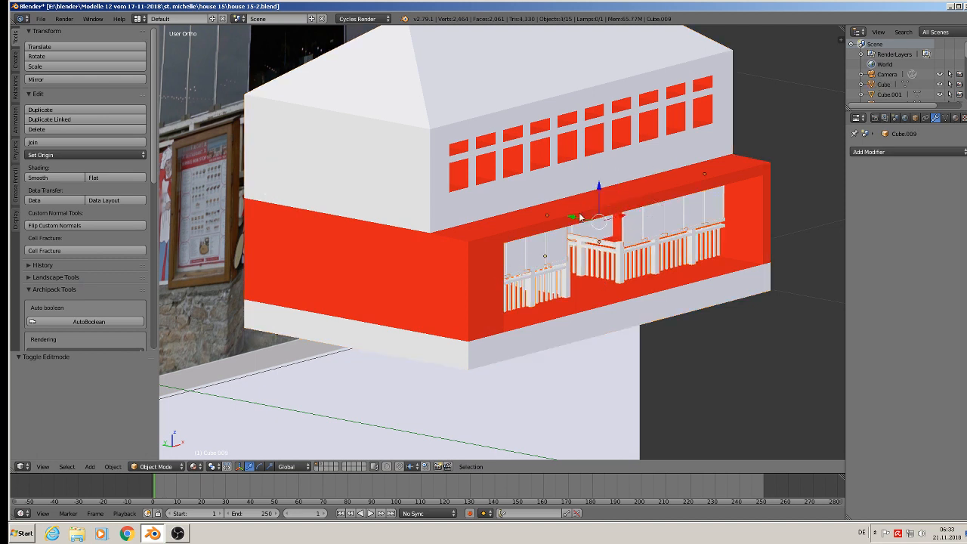
key("g")
key("y")
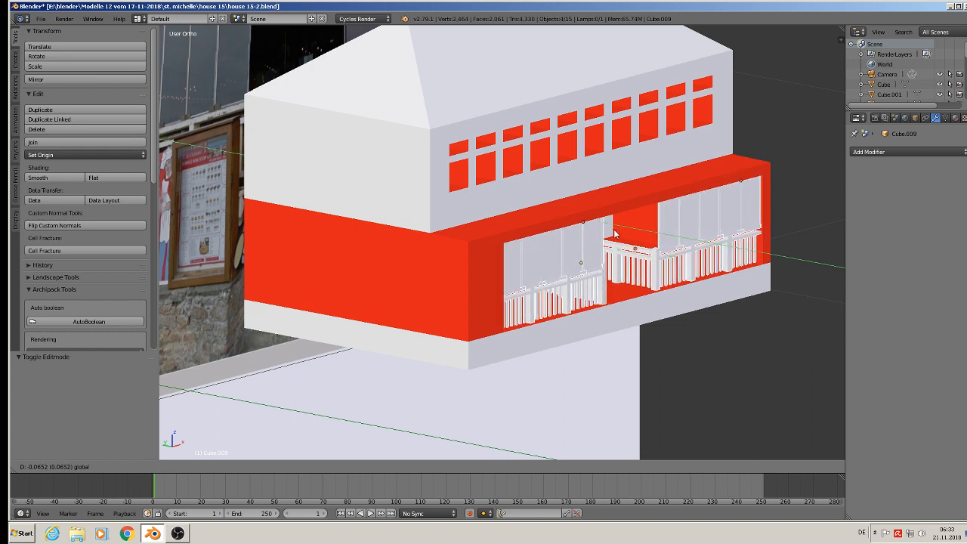
left_click(616, 235)
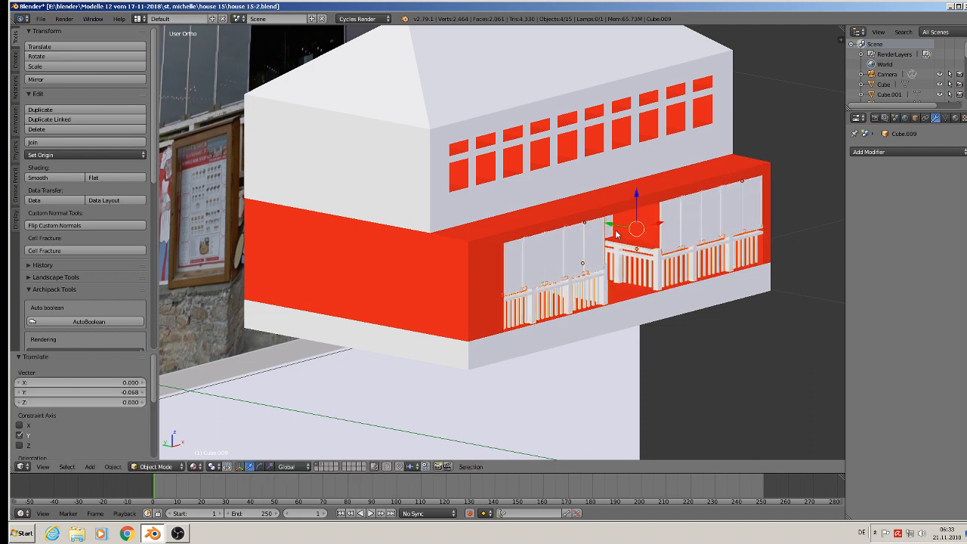
Nudge the selected railings and glazing 0.001 along Y and clear the selection
middle_click_drag(616, 234, 603, 284)
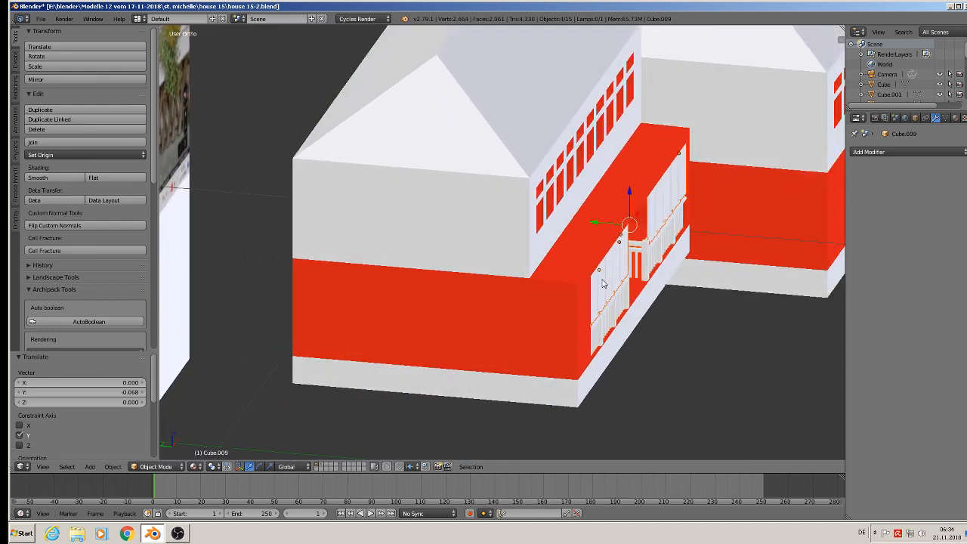
left_click_drag(598, 224, 599, 220)
middle_click_drag(603, 226, 557, 263)
scroll(589, 264, "up", 2)
scroll(567, 260, "down", 6)
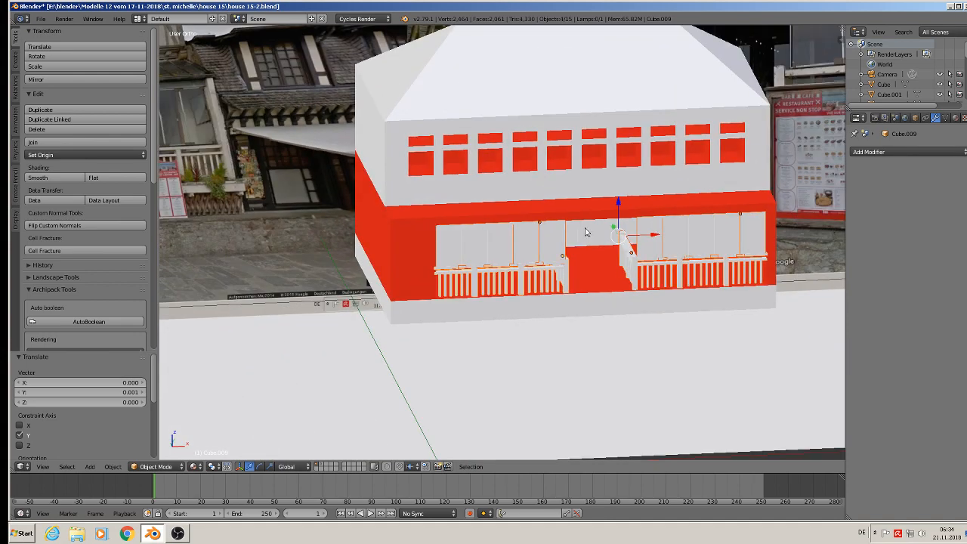
key("a")
Open the main house body for mesh editing and clear its vertex selection
middle_click_drag(587, 231, 635, 247)
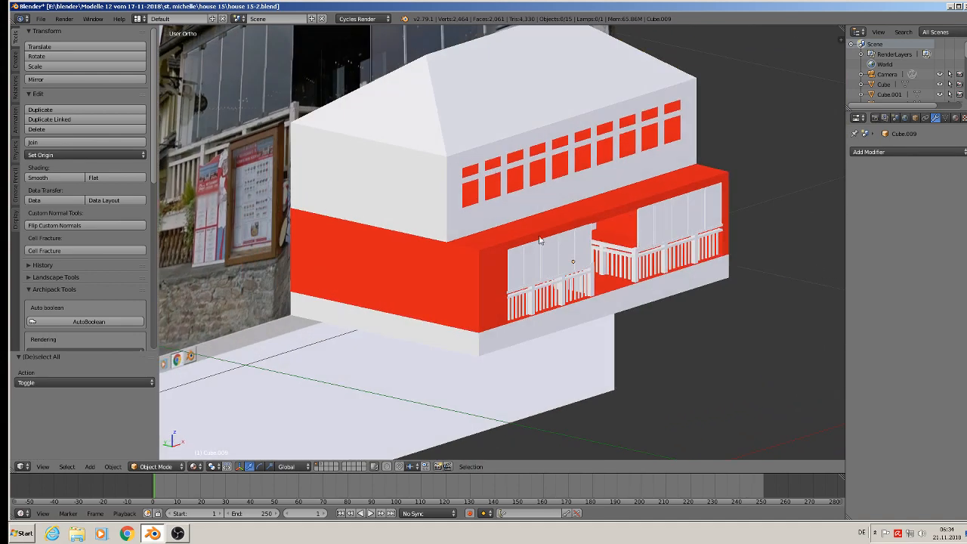
middle_click_drag(540, 239, 576, 233)
scroll(575, 228, "up", 5)
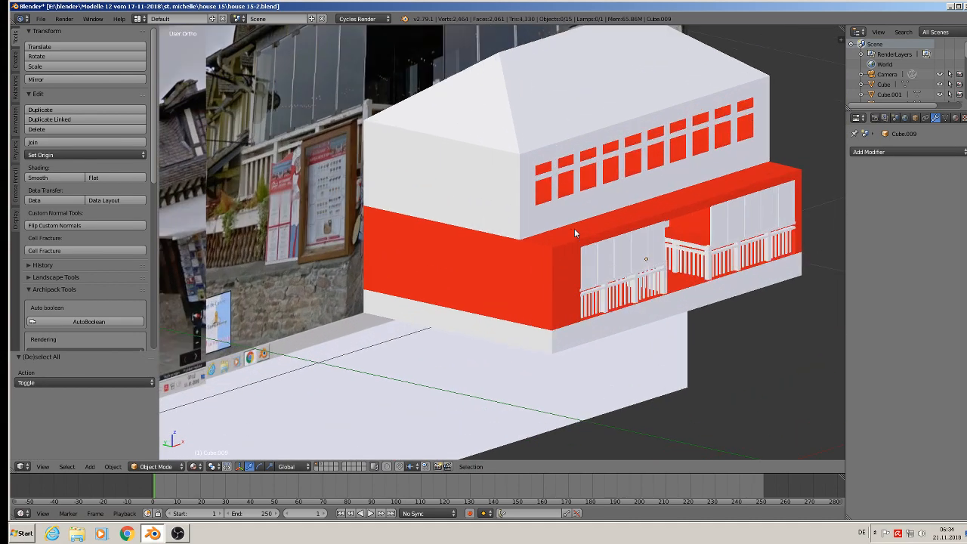
key("Tab")
key("Tab")
right_click(552, 239)
key("Tab")
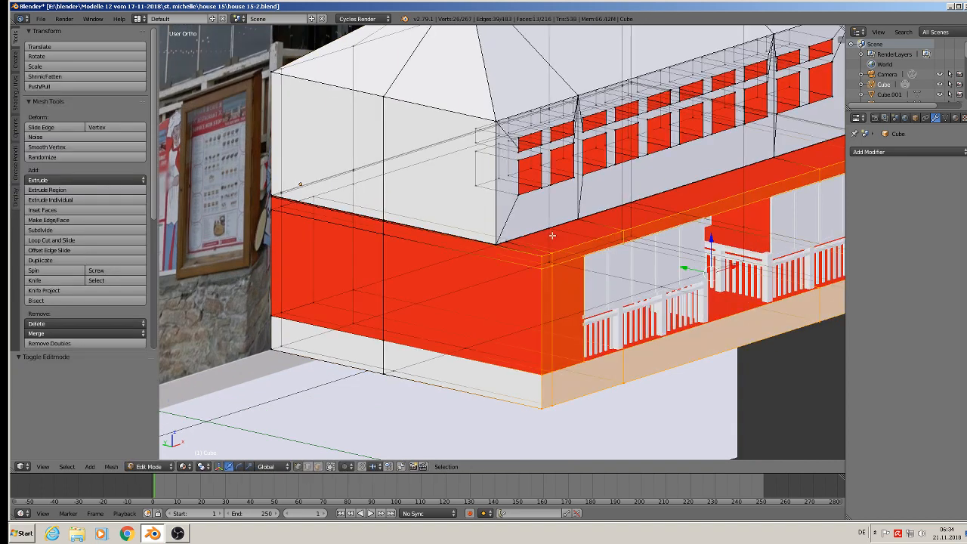
scroll(563, 242, "down", 2)
key("a")
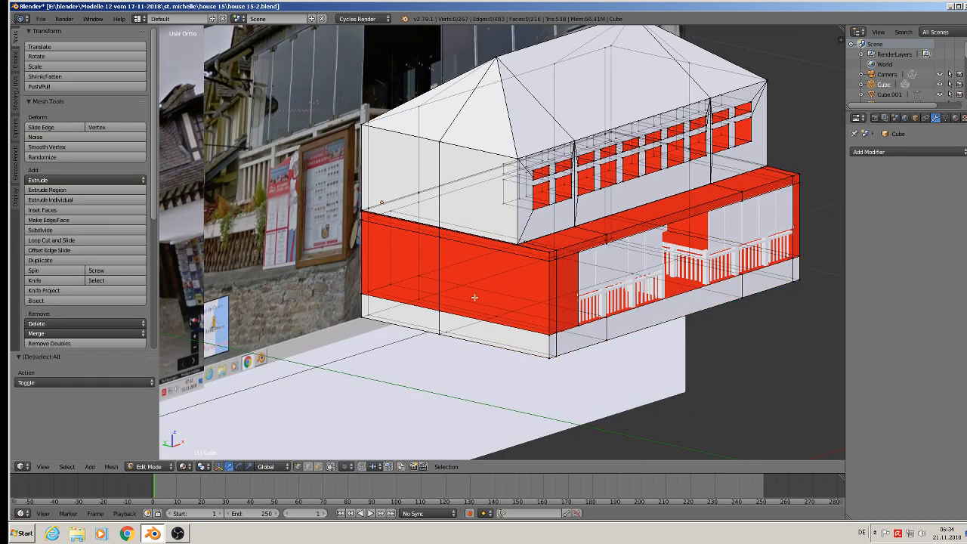
left_click(218, 467, "shift")
key("Tab")
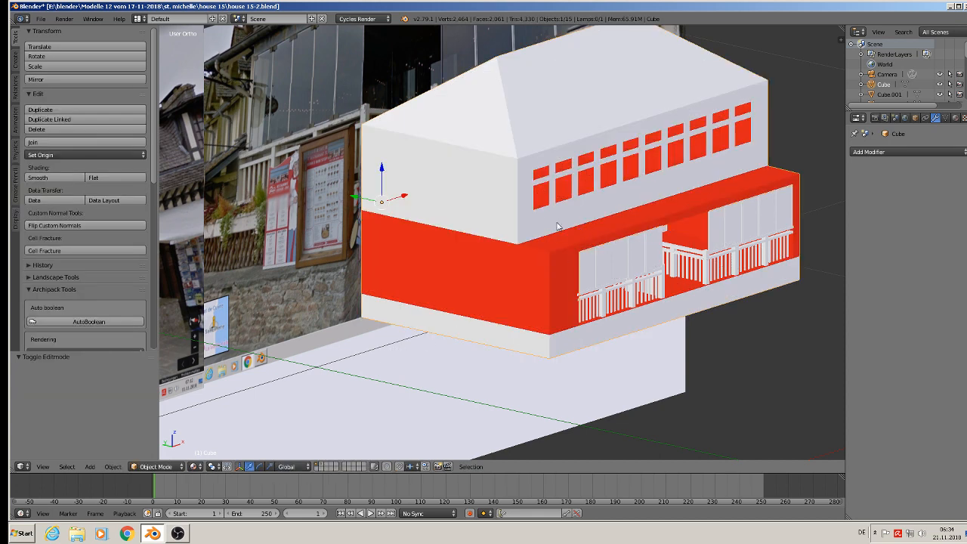
right_click(523, 226)
key("Tab")
key("Tab")
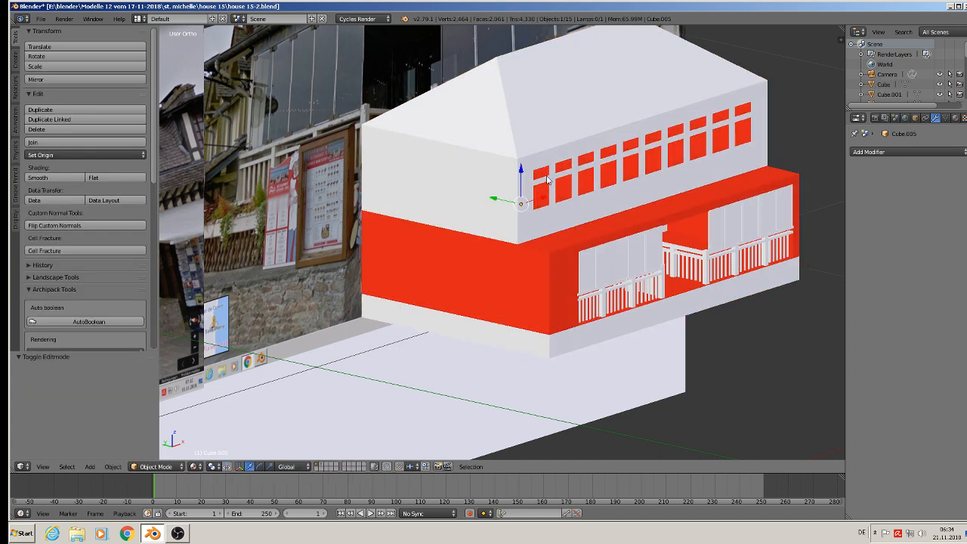
right_click(551, 143)
key("Tab")
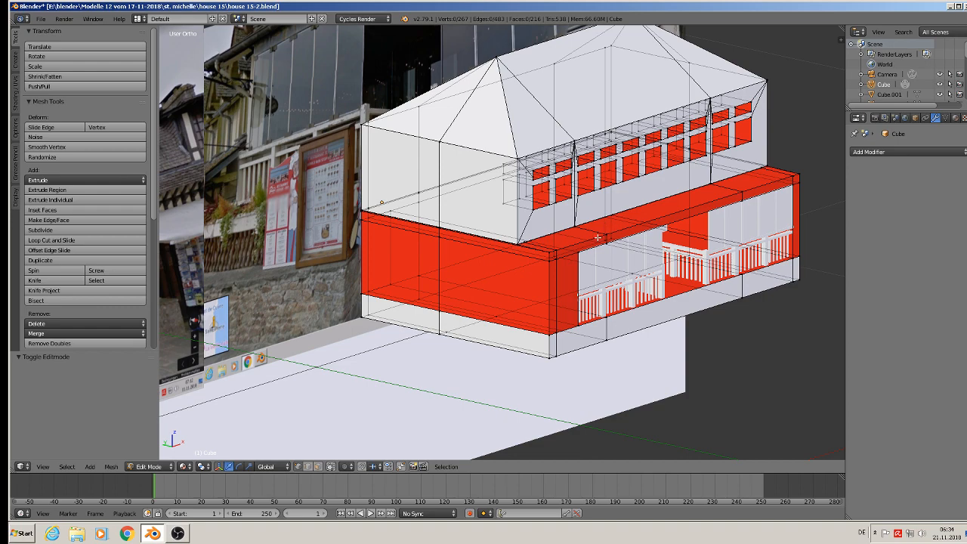
Circle-select the vertices along the top front edge of the projecting lower storey from a side view
scroll(597, 238, "up", 5)
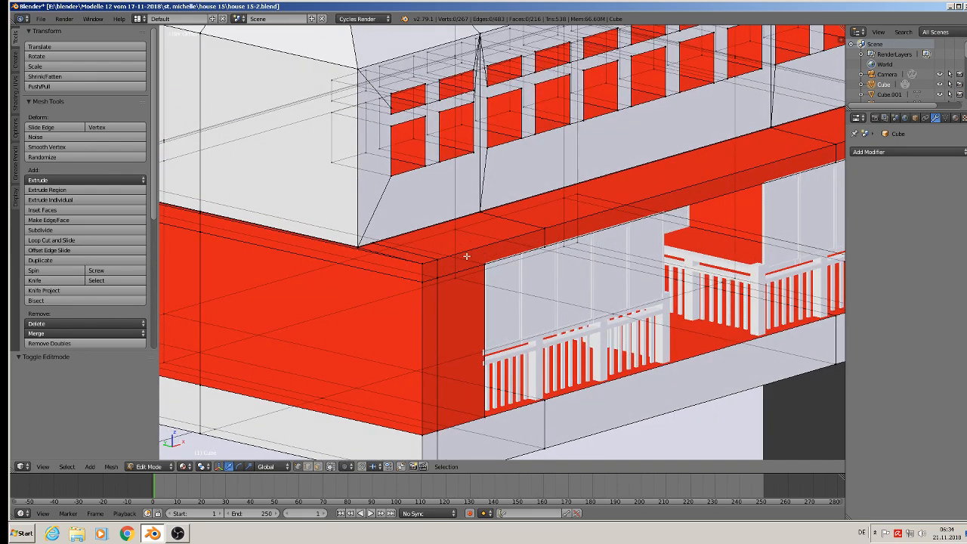
right_click(469, 249, "alt")
scroll(469, 250, "down", 3)
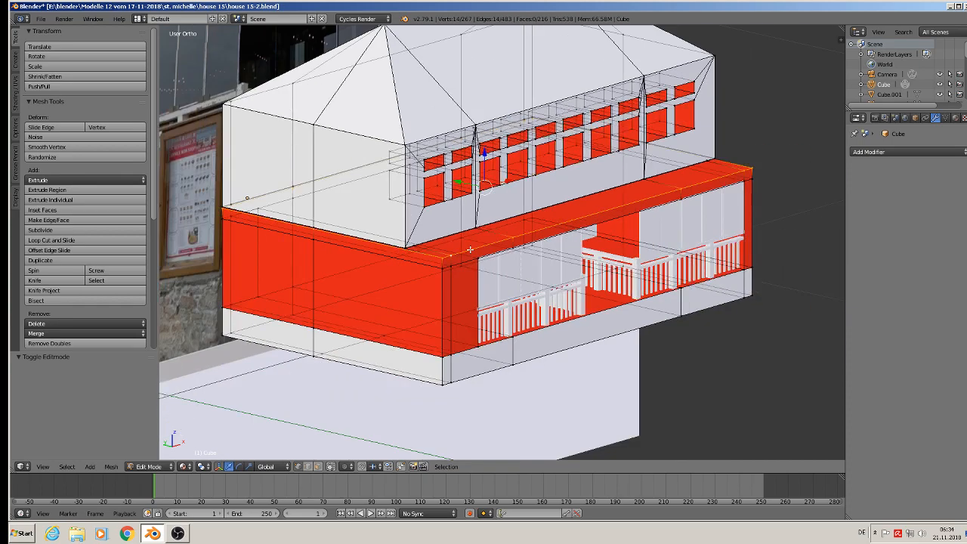
middle_click_drag(490, 247, 561, 234)
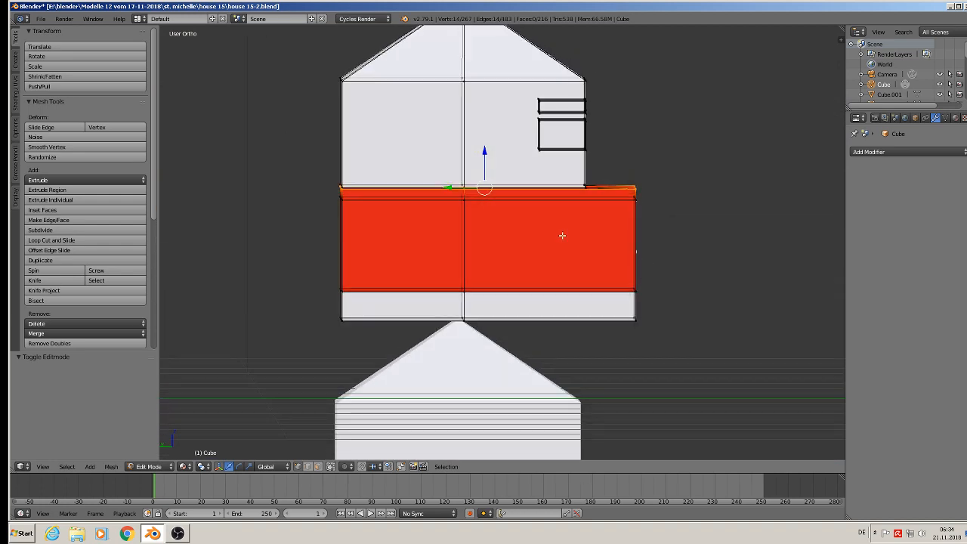
scroll(627, 194, "up", 4)
key("a")
key("c")
left_click(648, 178)
right_click(648, 176)
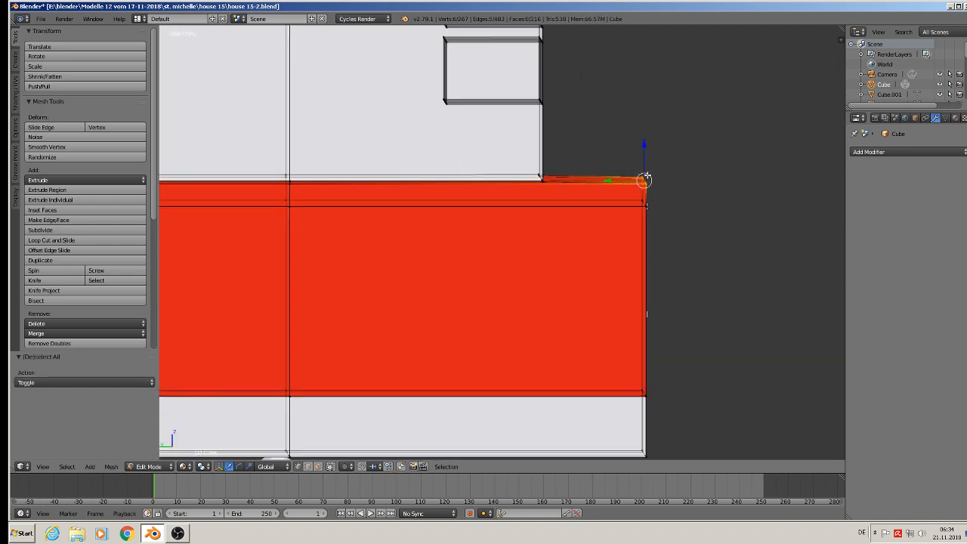
mouse_move(648, 180)
middle_mouse_down()
mouse_move(636, 175)
mouse_move(653, 193)
middle_mouse_up()
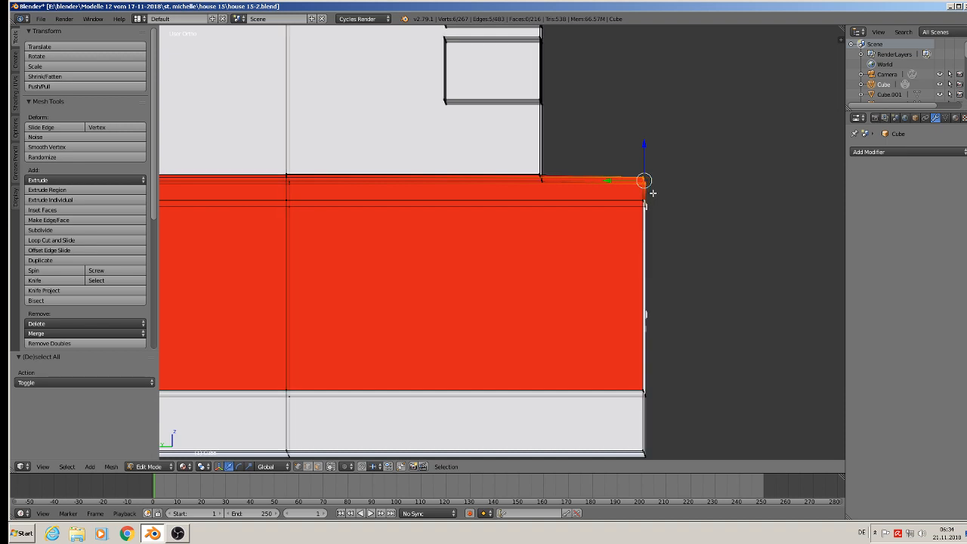
Extrude the selected front edge, raising it 0.056 along Z and moving it 0.069 along Y to the upper wall as a sloped canopy
key("e")
right_click(653, 193)
key("g")
key("z")
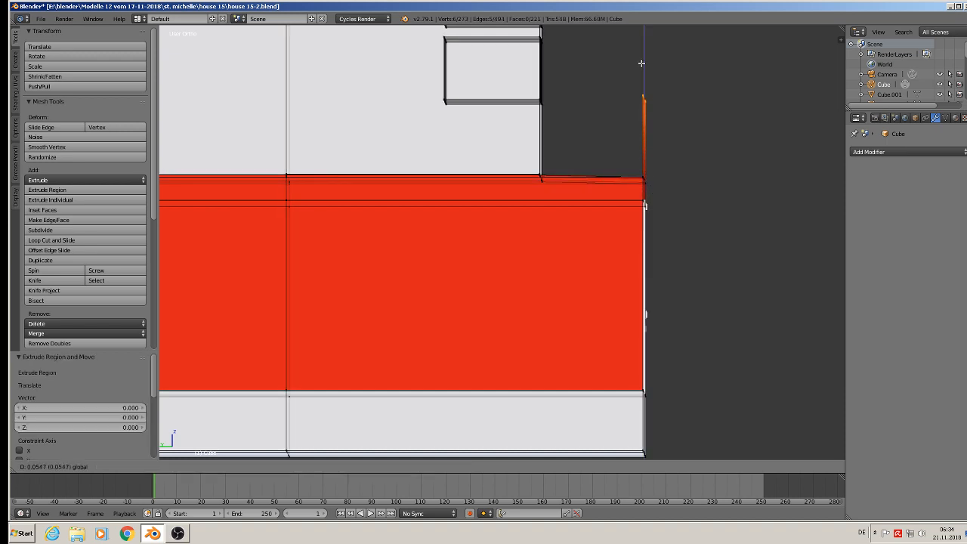
left_click(642, 62)
key("g")
key("y")
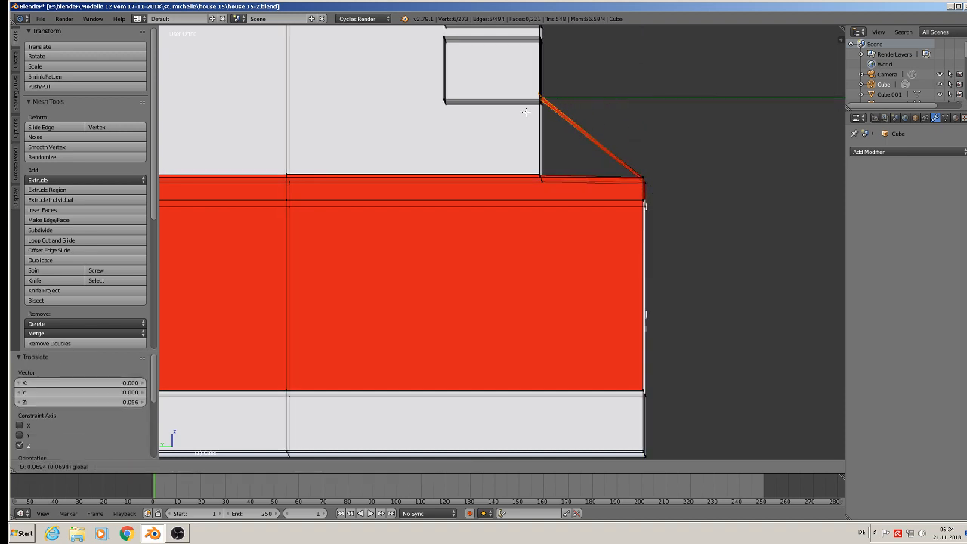
left_click(529, 114)
Lower the sloped canopy's upper edge 0.023 along Z
middle_click_drag(529, 113, 467, 189)
scroll(497, 171, "down", 3)
key("g")
key("y")
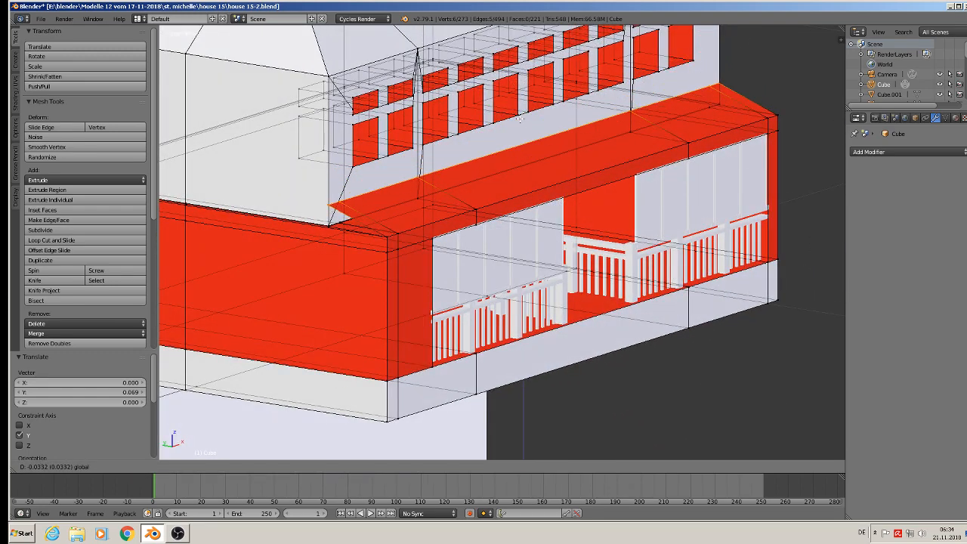
left_click(513, 108)
scroll(512, 108, "down", 2)
Compare the canopy slope with the reference photo and raise its upper edge 0.011 along Z
key("KP_5")
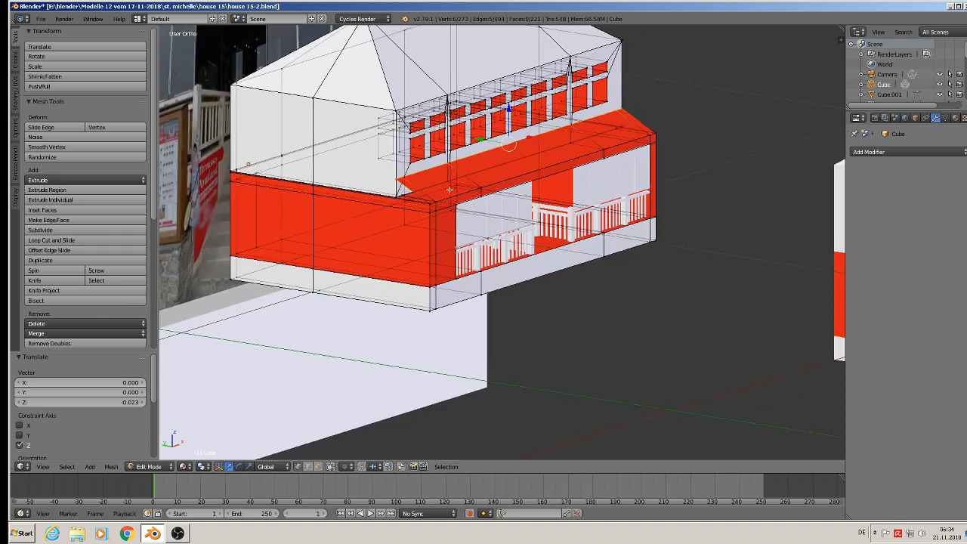
middle_click_drag(453, 189, 302, 181, "shift")
scroll(184, 170, "up", 2)
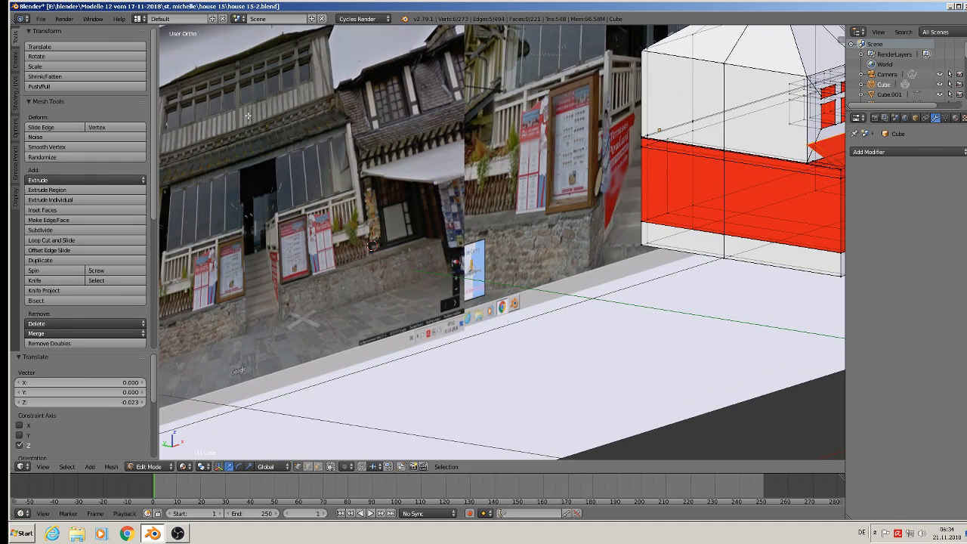
middle_click_drag(514, 155, 168, 223, "shift")
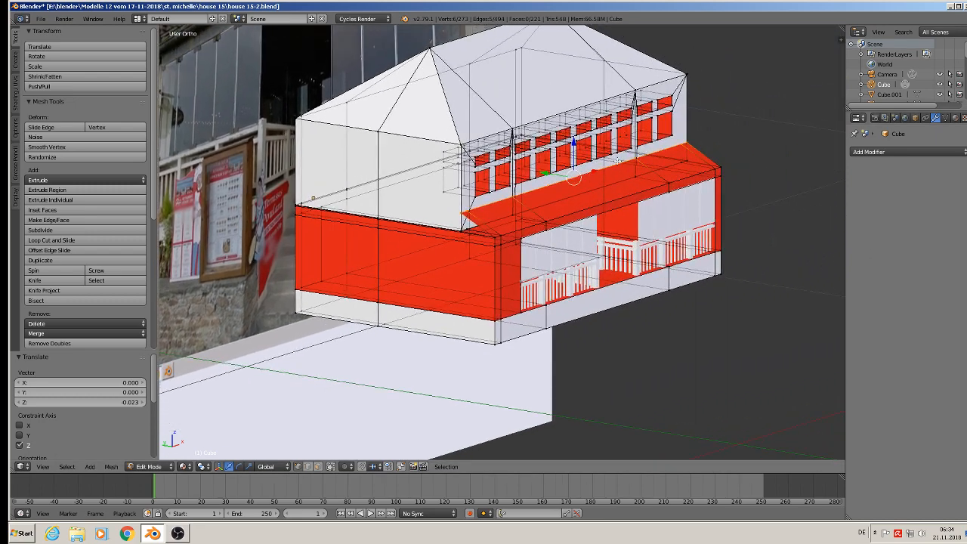
left_click_drag(574, 157, 573, 151)
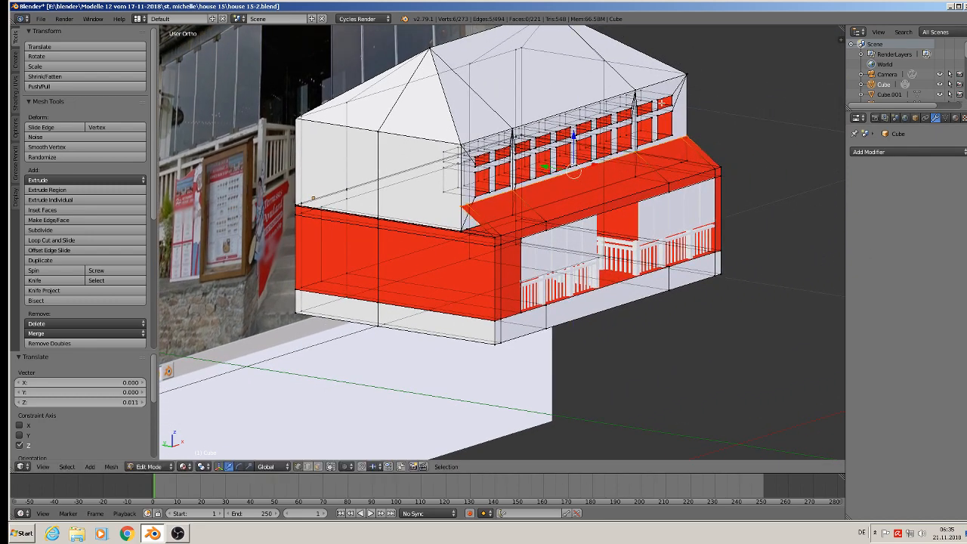
middle_click_drag(656, 172, 692, 218, "shift")
From the front view, box-select the roof and upper-storey window vertices, move them up about 0.03 along Z, and clear the selection
middle_click_drag(692, 218, 615, 209)
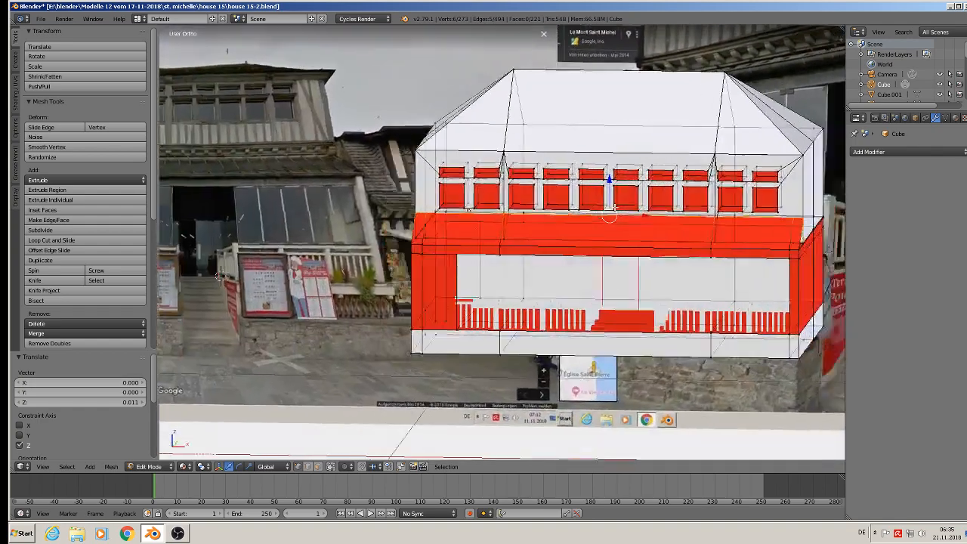
key("KP_1")
key("a")
middle_click_drag(816, 224, 816, 212)
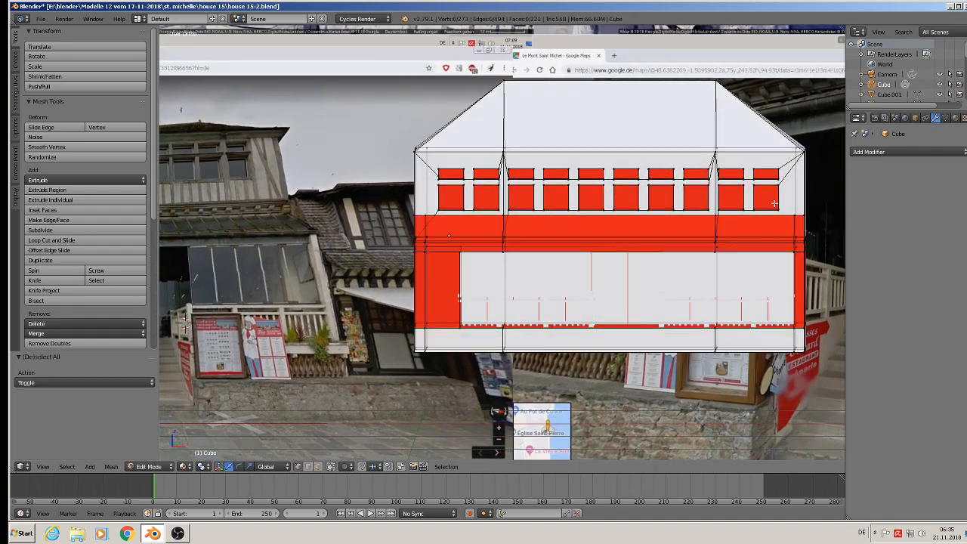
scroll(816, 212, "down", 1)
scroll(816, 212, "down", 1)
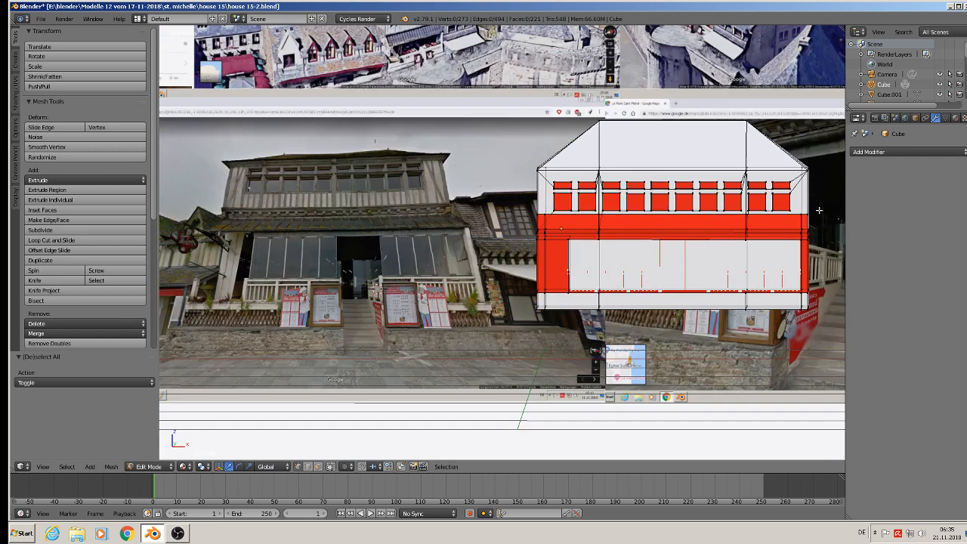
key("b")
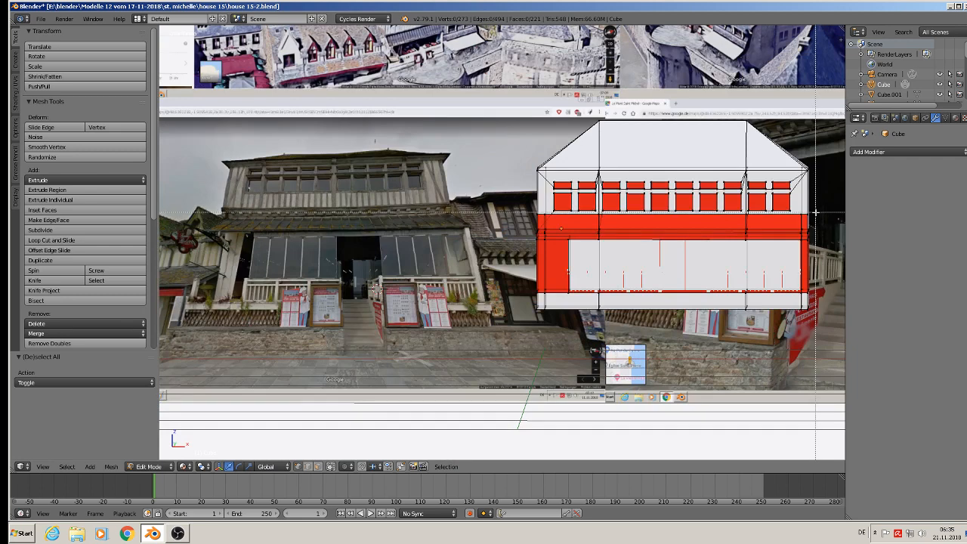
left_click_drag(817, 212, 473, 102)
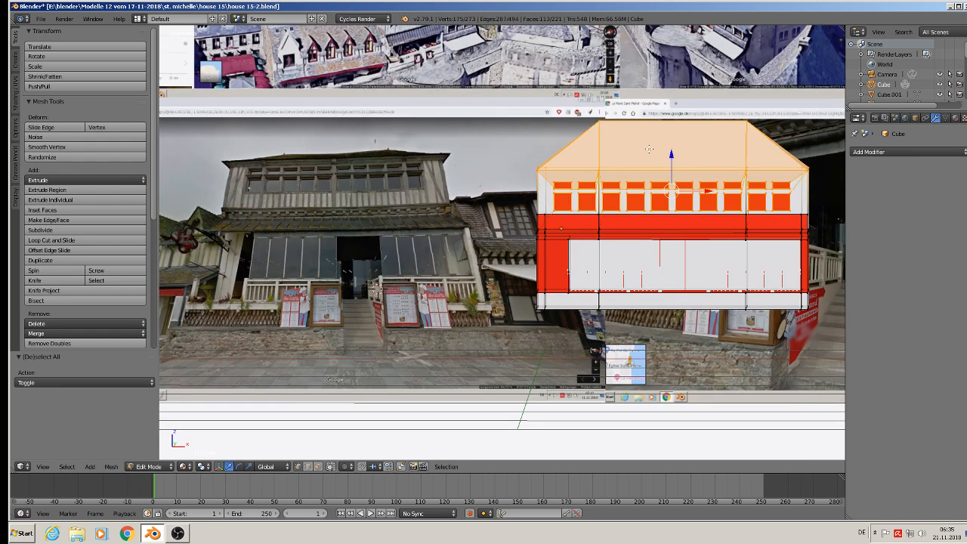
key("g")
key("z")
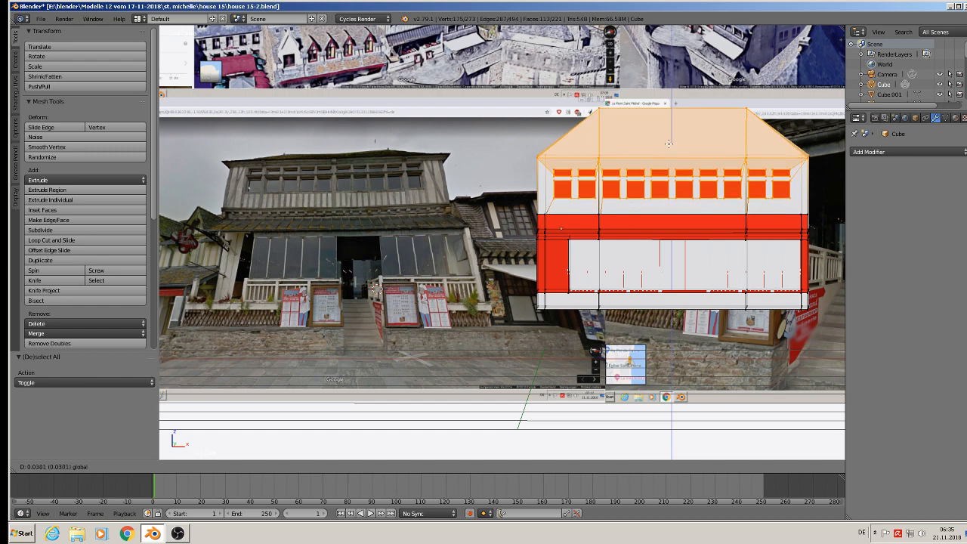
left_click(670, 144)
key("a")
Close the triangular opening at the canopy's left end with a face between its three corner vertices
middle_click_drag(671, 147, 637, 257)
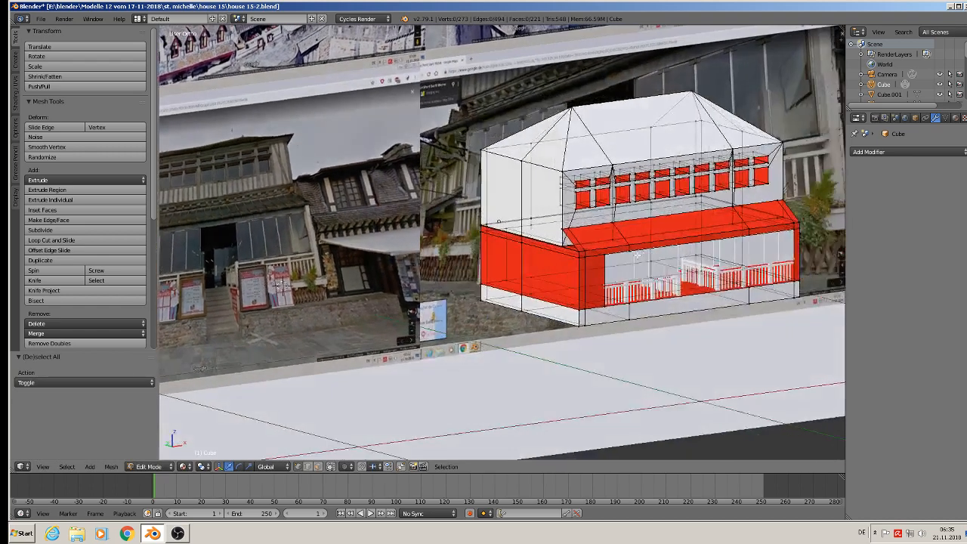
scroll(637, 257, "up", 6)
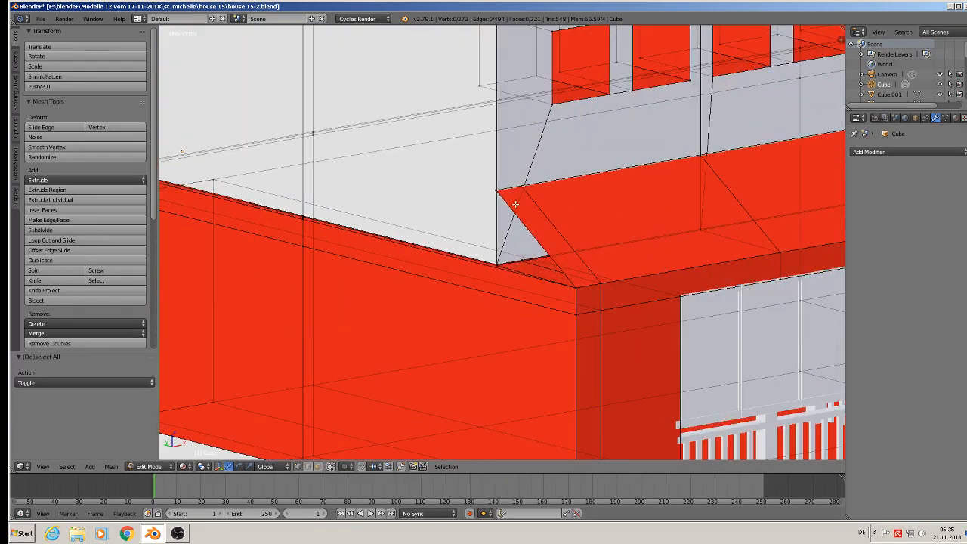
right_click(495, 188)
right_click(578, 287, "shift")
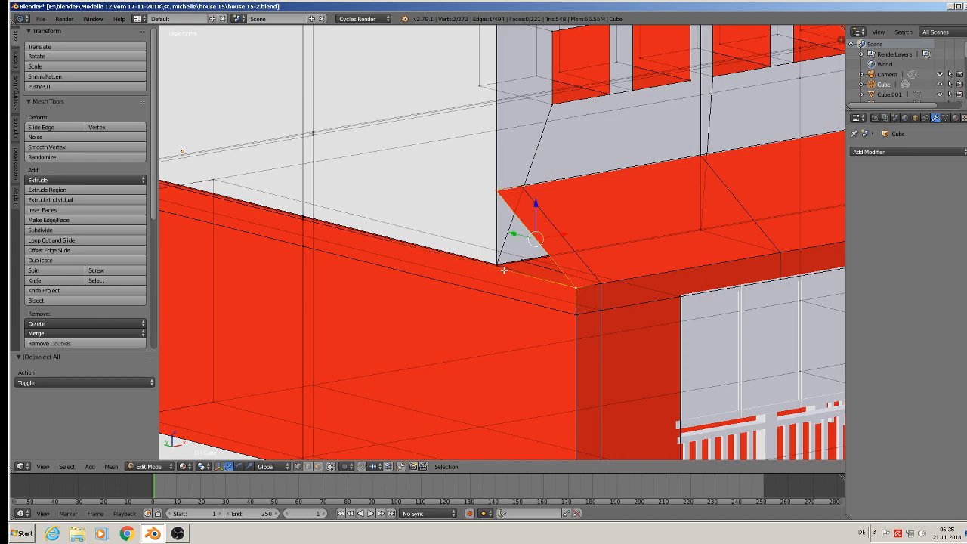
middle_click_drag(504, 270, 557, 269)
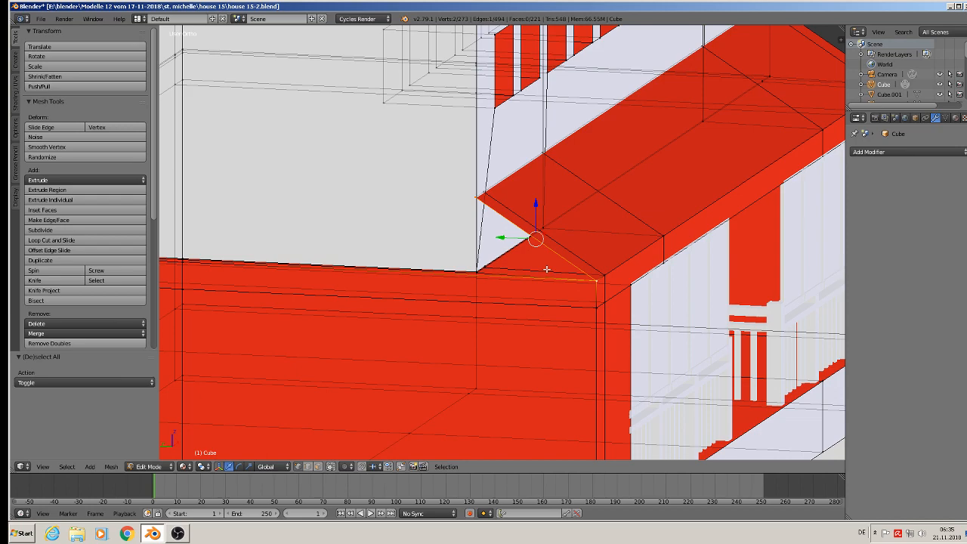
middle_click_drag(537, 272, 477, 292)
scroll(478, 281, "up", 3)
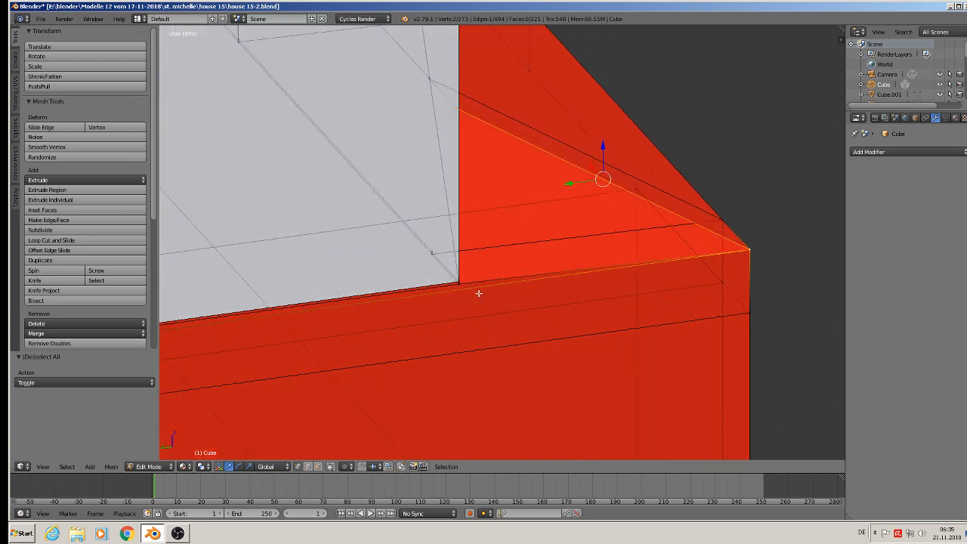
right_click(471, 280)
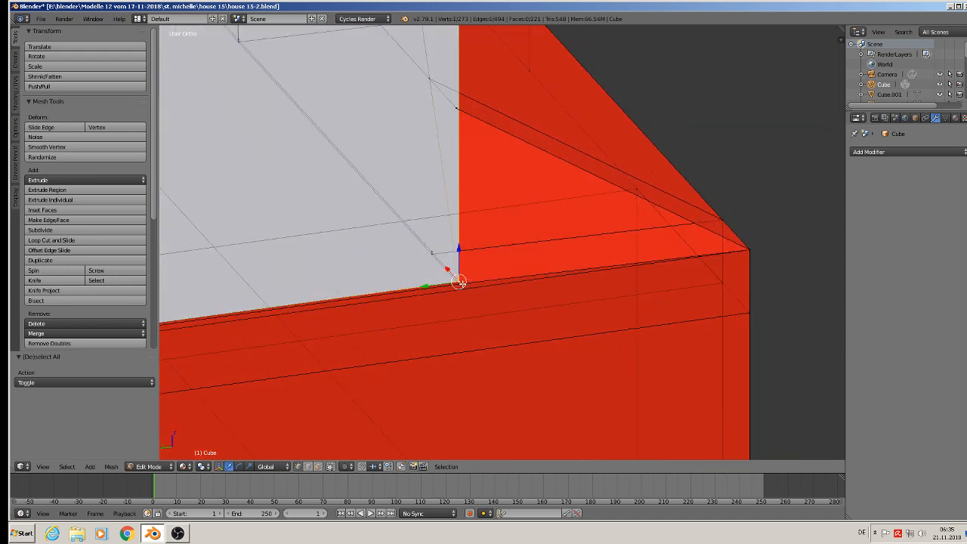
right_click(459, 282)
right_click(463, 118, "shift")
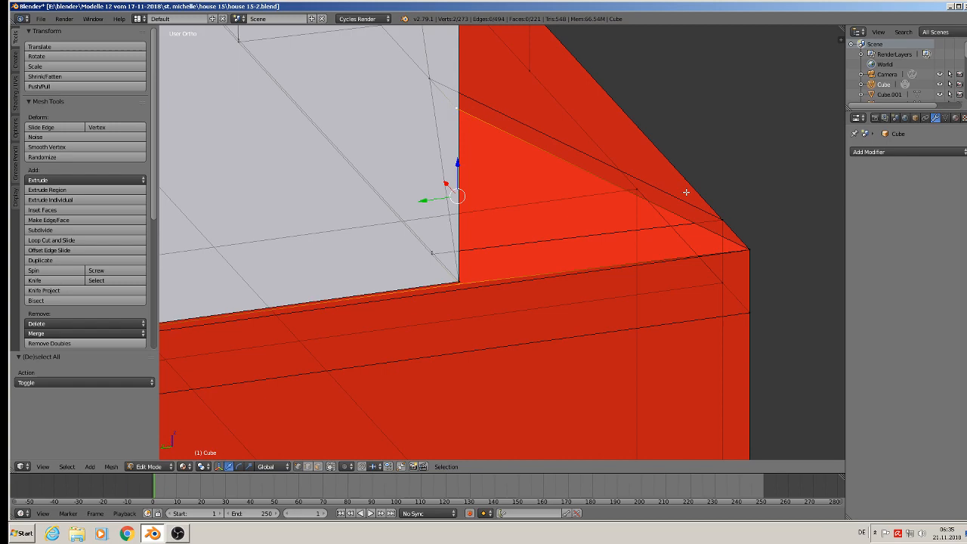
right_click(754, 247, "shift")
key("f")
key("Tab")
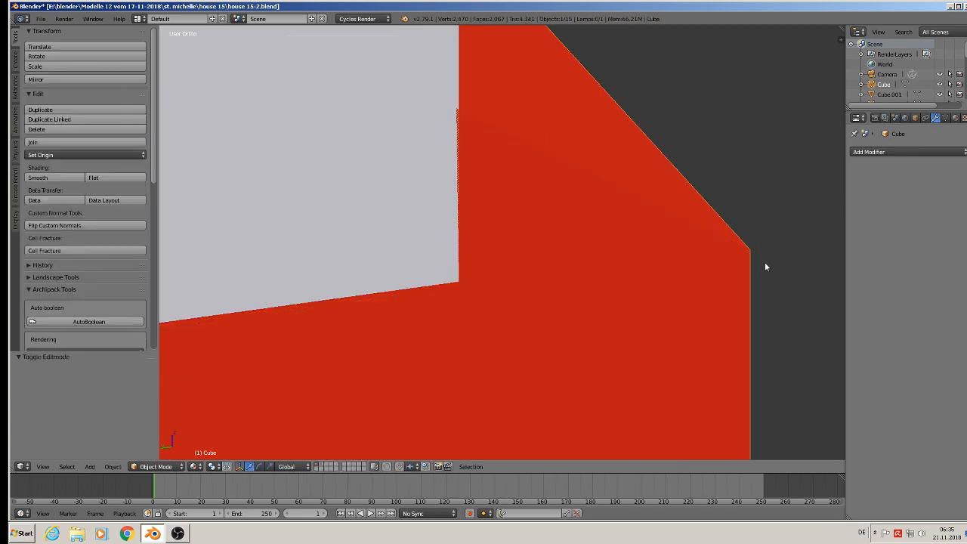
Fill the matching triangular opening at the canopy's right end with a face between its three corner vertices
scroll(765, 262, "down", 5)
scroll(692, 294, "down", 8)
middle_click_drag(647, 275, 466, 262)
scroll(466, 265, "up", 10)
key("Tab")
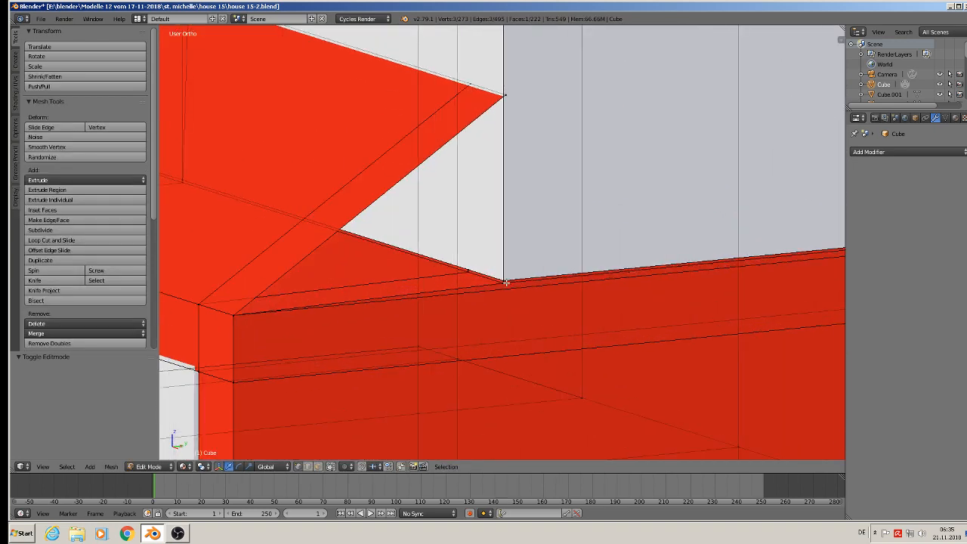
right_click(506, 282)
right_click(505, 96, "shift")
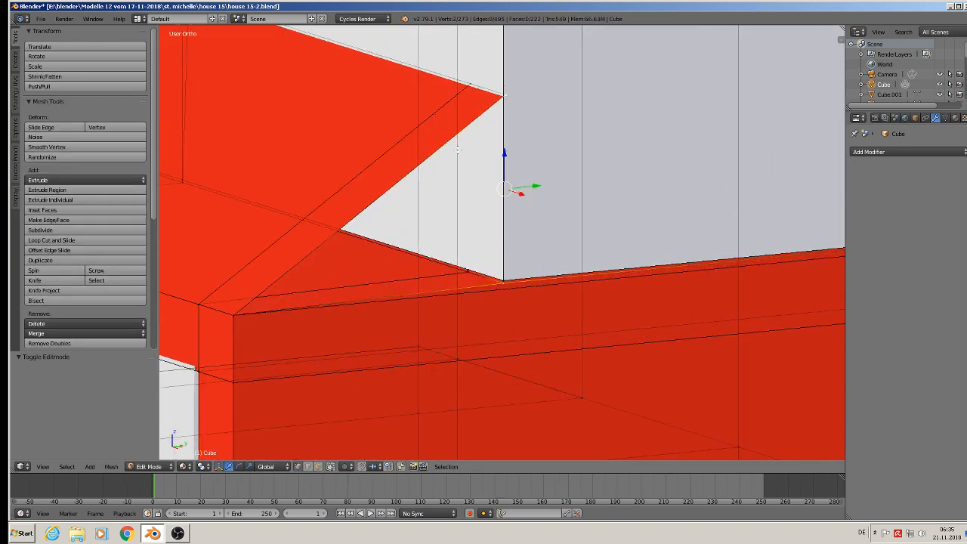
right_click(233, 313, "shift")
key("f")
key("Tab")
Check the closed canopy on the whole house and save the file
scroll(245, 332, "down", 6)
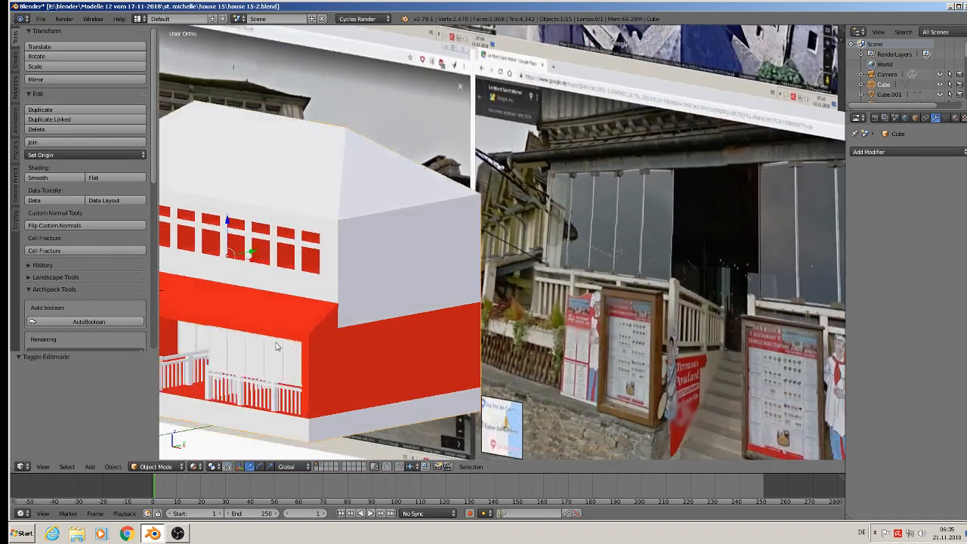
middle_click_drag(277, 347, 560, 296)
middle_click_drag(532, 309, 499, 302)
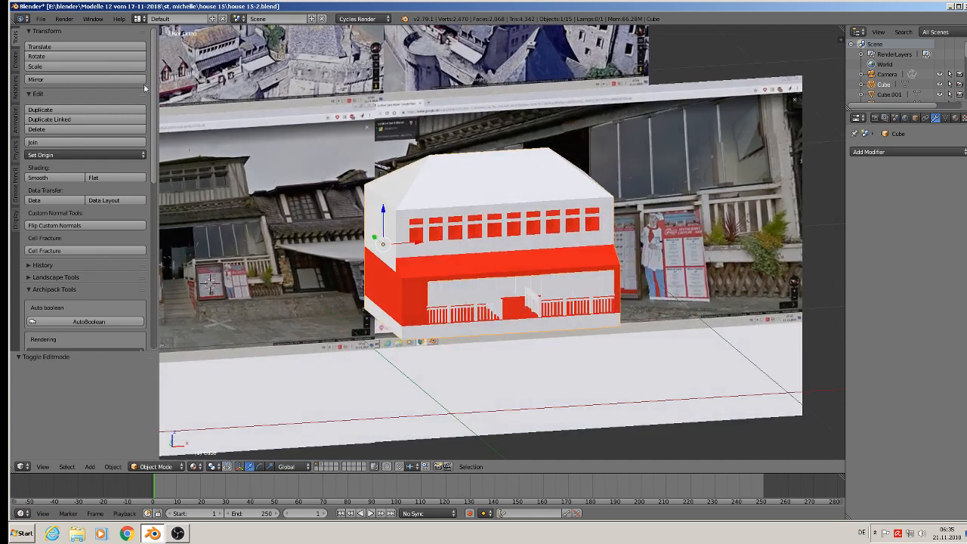
left_click(41, 18)
left_click(68, 99)
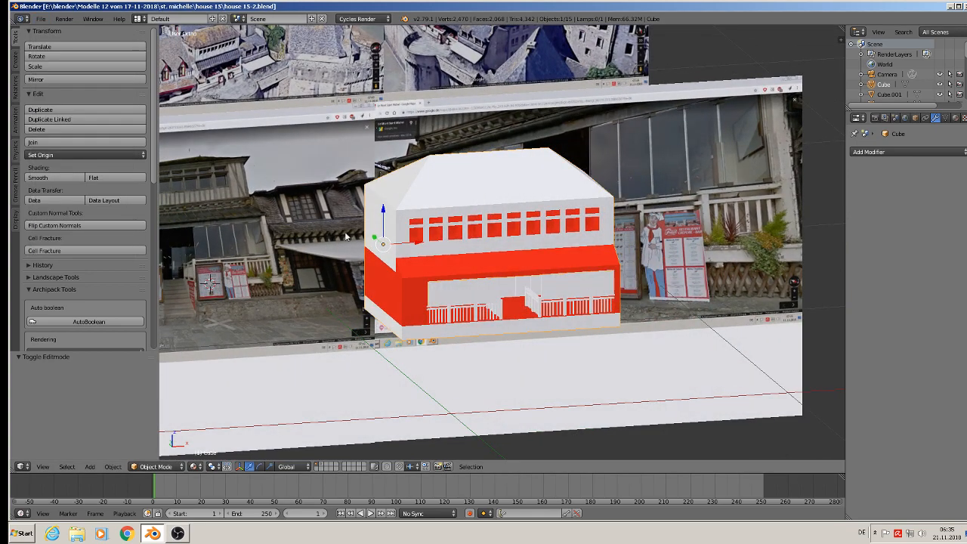
Examine the terrace front, menu boards and entrance stairs in the street photo and the house in the aerial photo
scroll(332, 258, "up", 5)
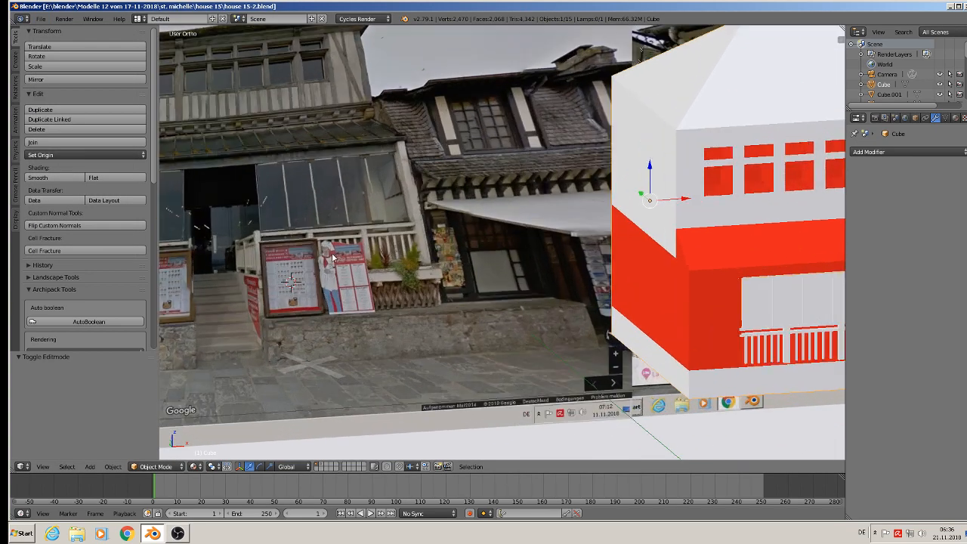
middle_click_drag(333, 257, 534, 261)
scroll(409, 266, "up", 2)
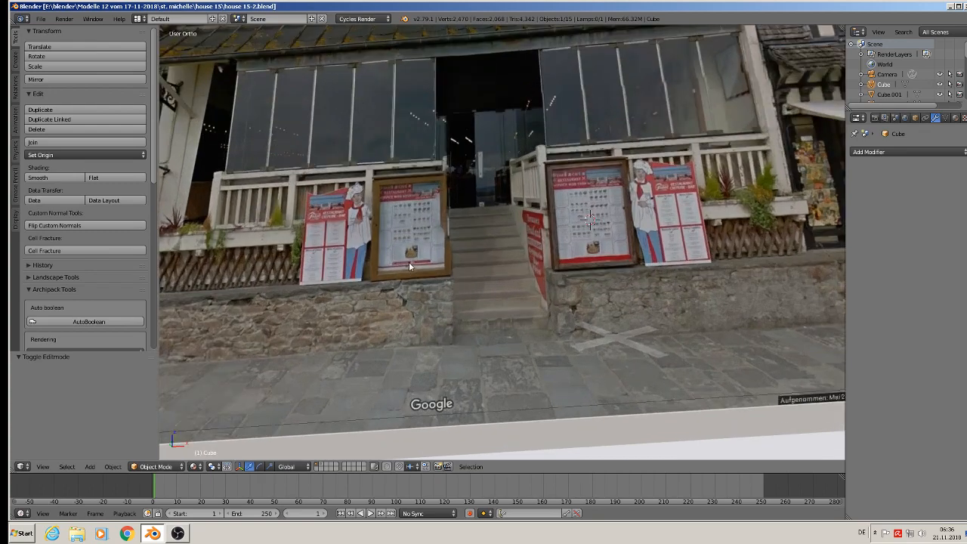
middle_click_drag(408, 266, 424, 264)
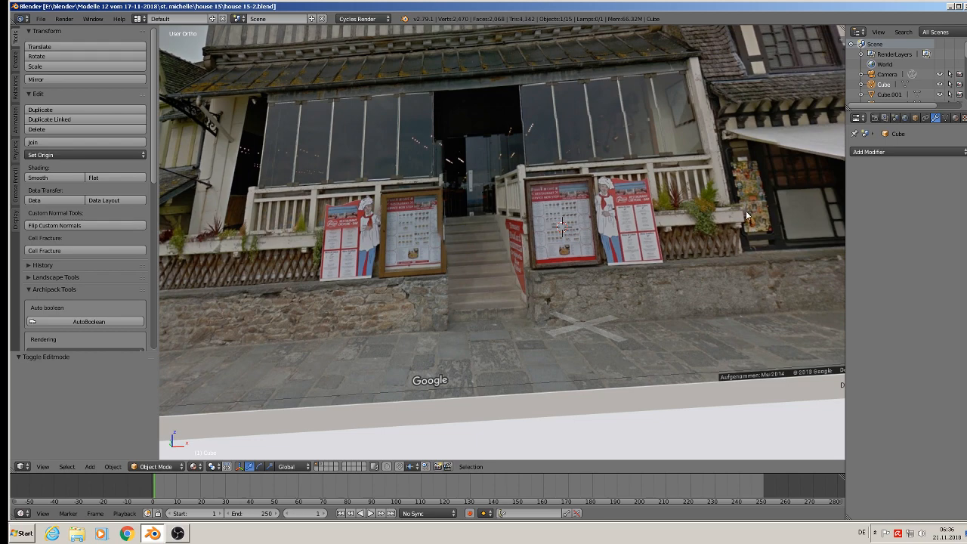
scroll(672, 270, "down", 5)
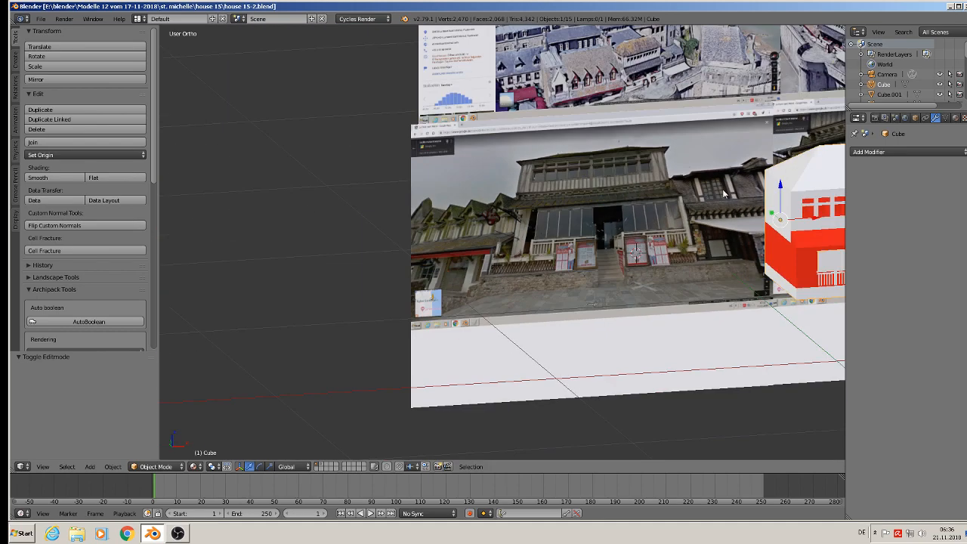
scroll(656, 109, "up", 6)
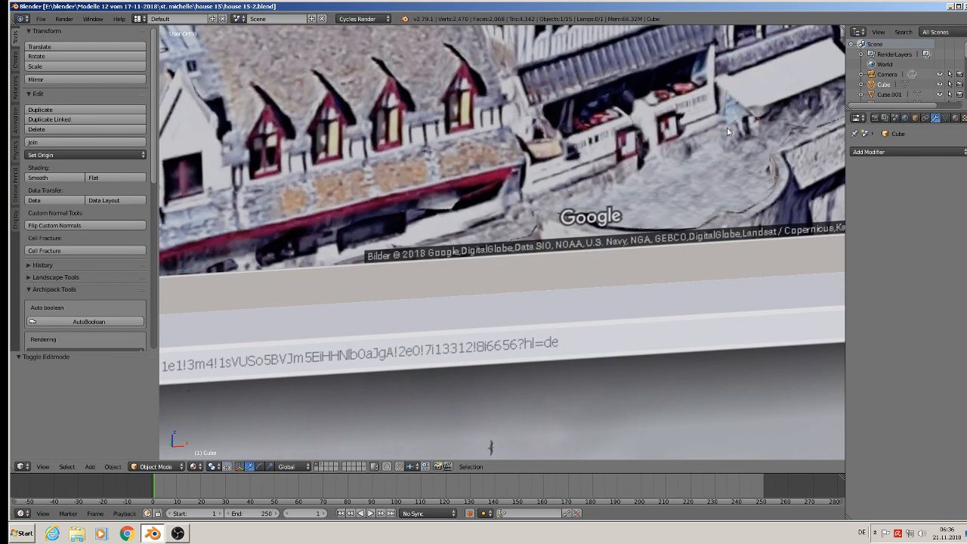
scroll(690, 175, "down", 8)
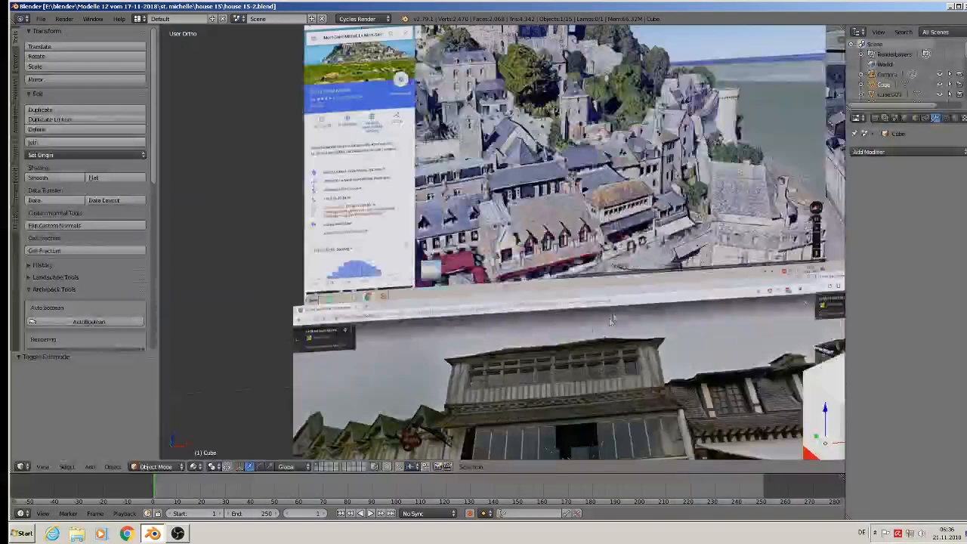
scroll(394, 214, "up", 10)
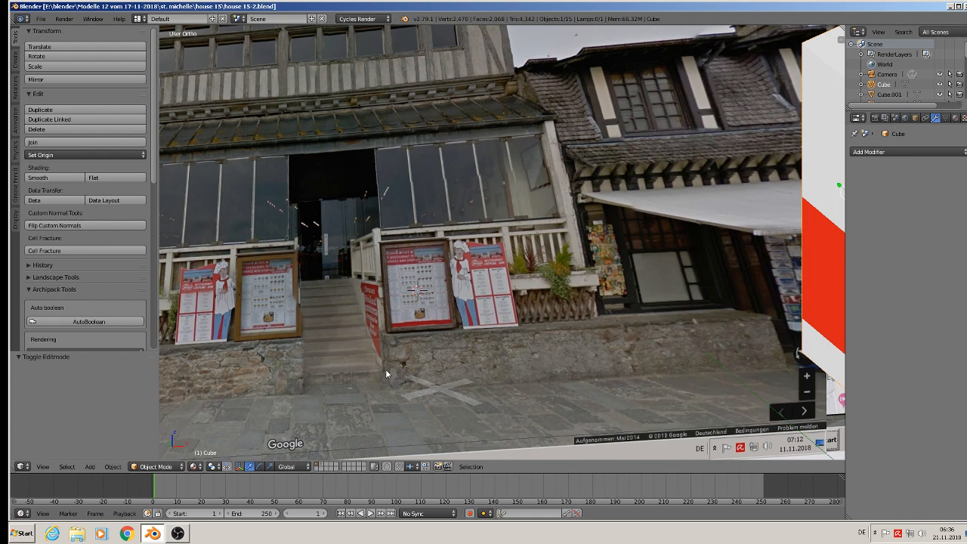
In front view, place the 3D cursor on the lower steps of the entrance stairs in the street photo
middle_click_drag(360, 360, 550, 281, "shift")
key("KP_1")
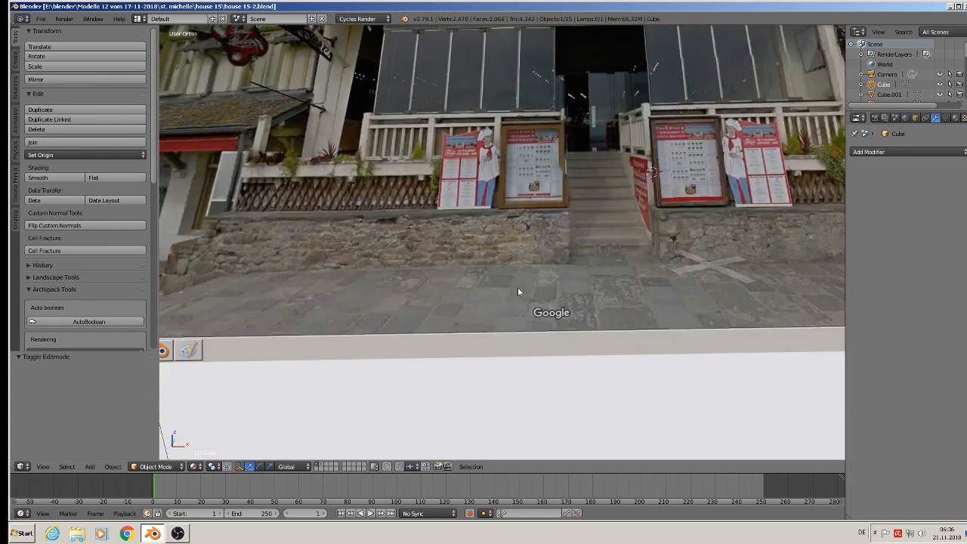
middle_click_drag(588, 217, 628, 371, "shift")
scroll(656, 374, "up", 3)
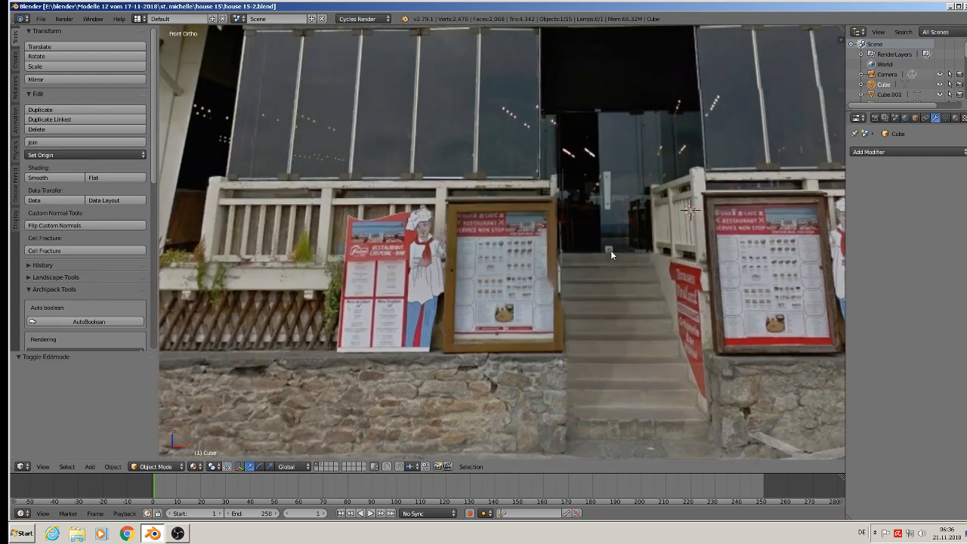
middle_click_drag(623, 325, 539, 289, "shift")
left_click(579, 351)
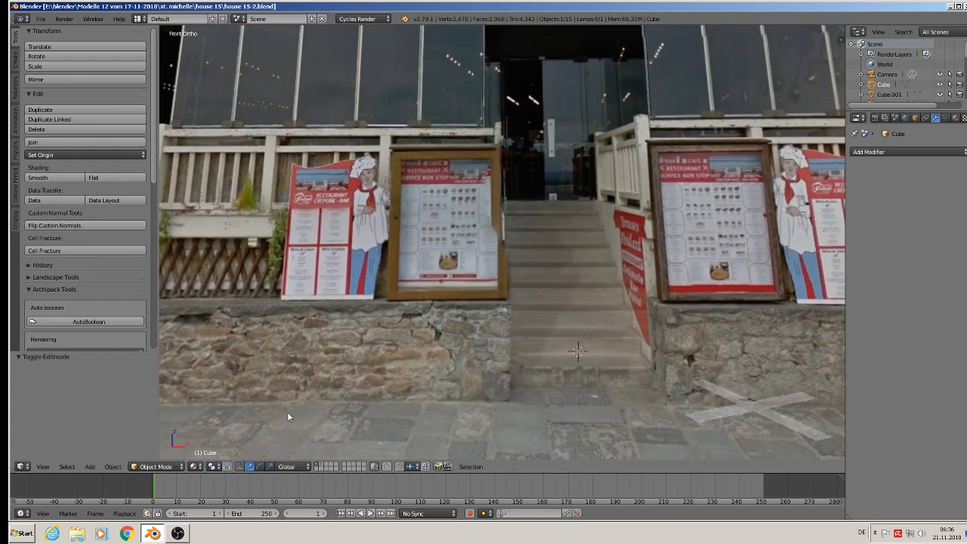
Add a mesh cube at the 3D cursor and scale it down uniformly to a tiny block on the photographed stairs
left_click(90, 466)
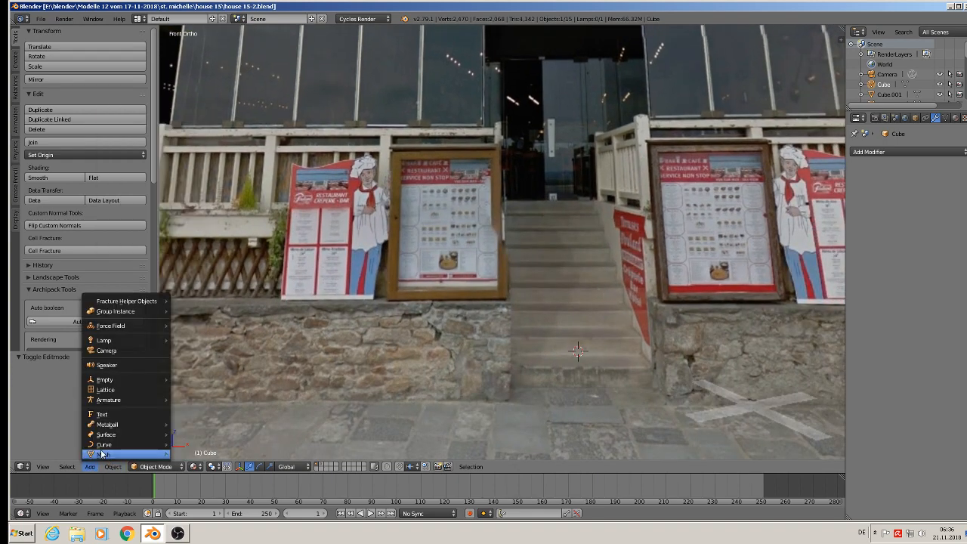
mouse_move(121, 454)
left_click(201, 225)
key("s")
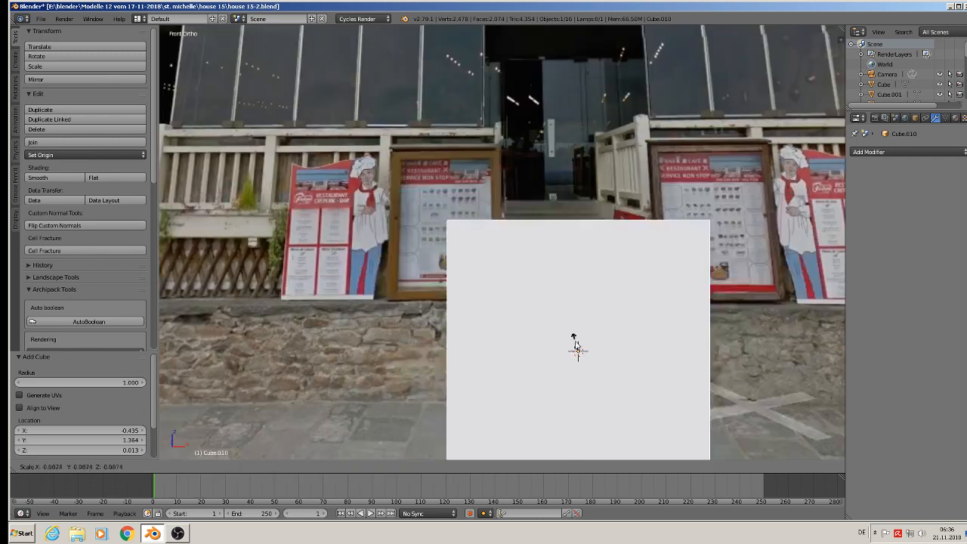
left_click(636, 362)
key("s")
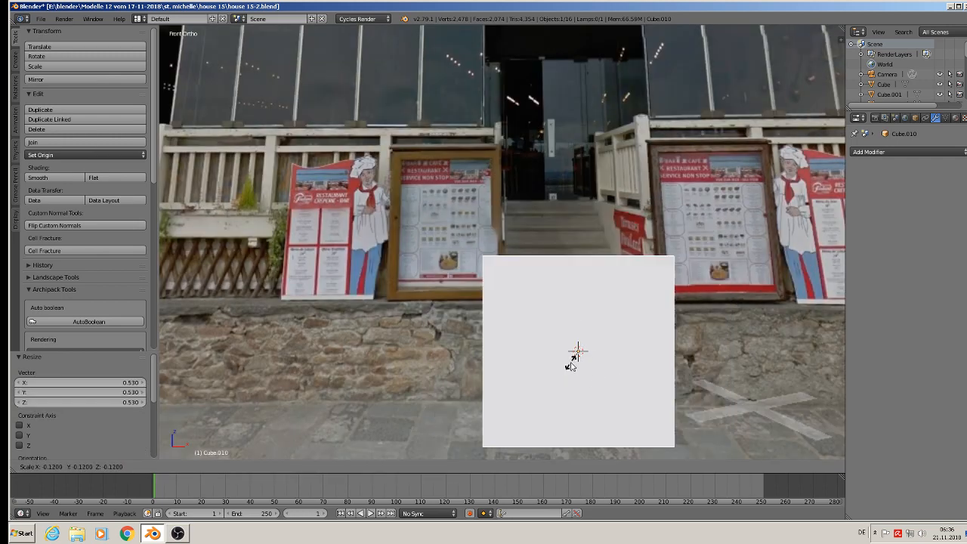
left_click(571, 362)
key("s")
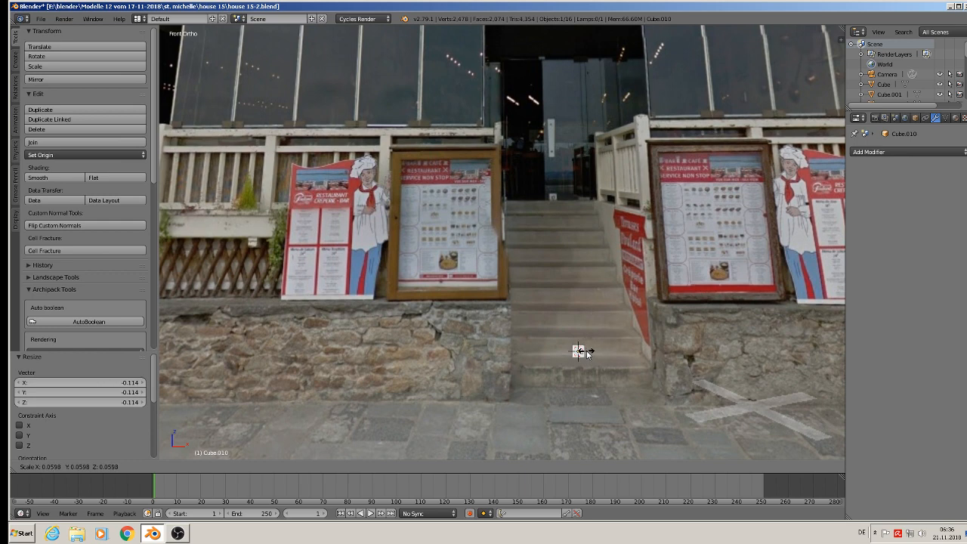
left_click(589, 354)
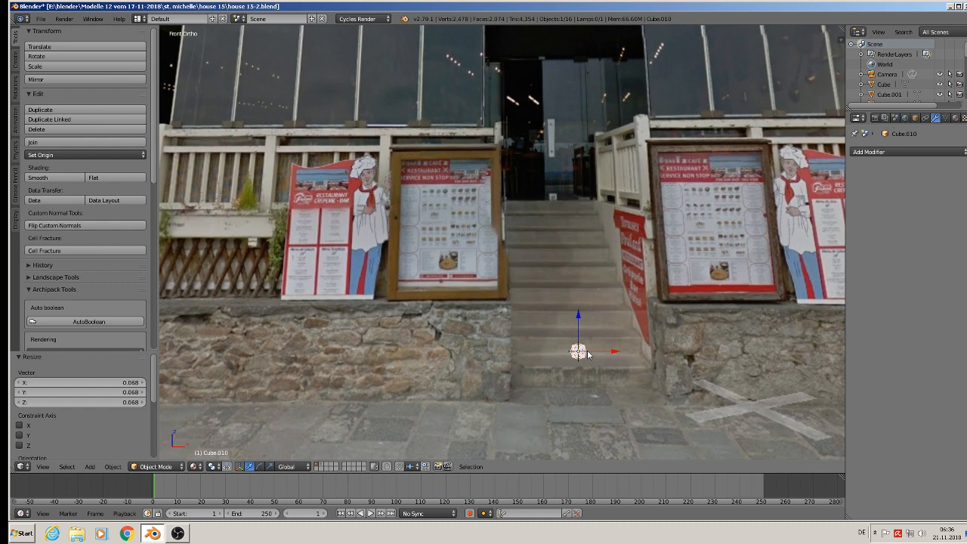
Stretch the block about 11.08 times along X to the stair width and raise it about 0.019 along Z
key("s")
key("x")
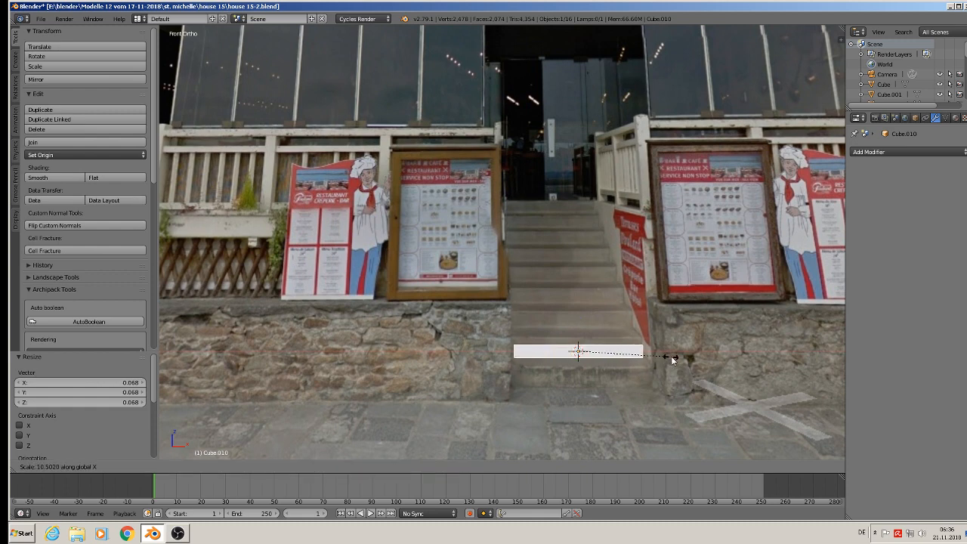
left_click(675, 361)
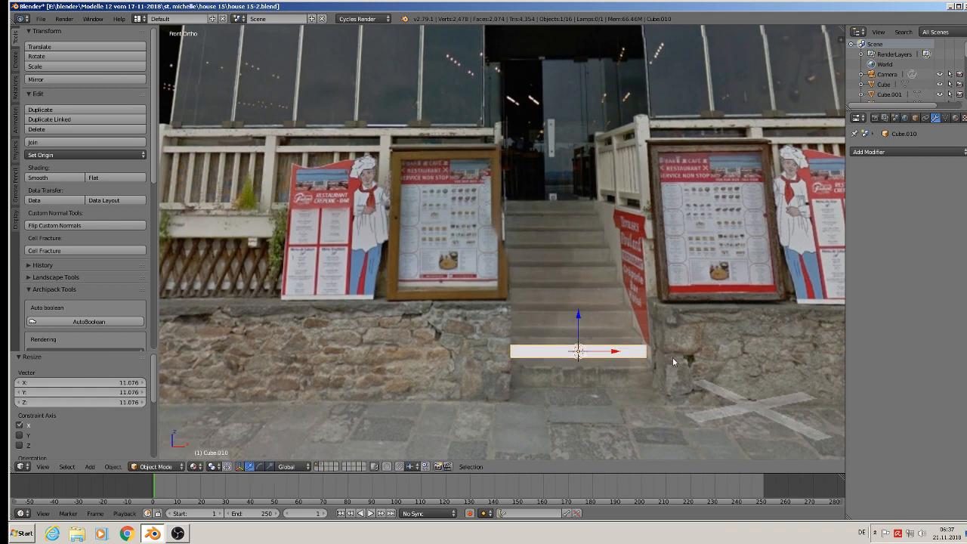
left_click_drag(579, 319, 570, 290)
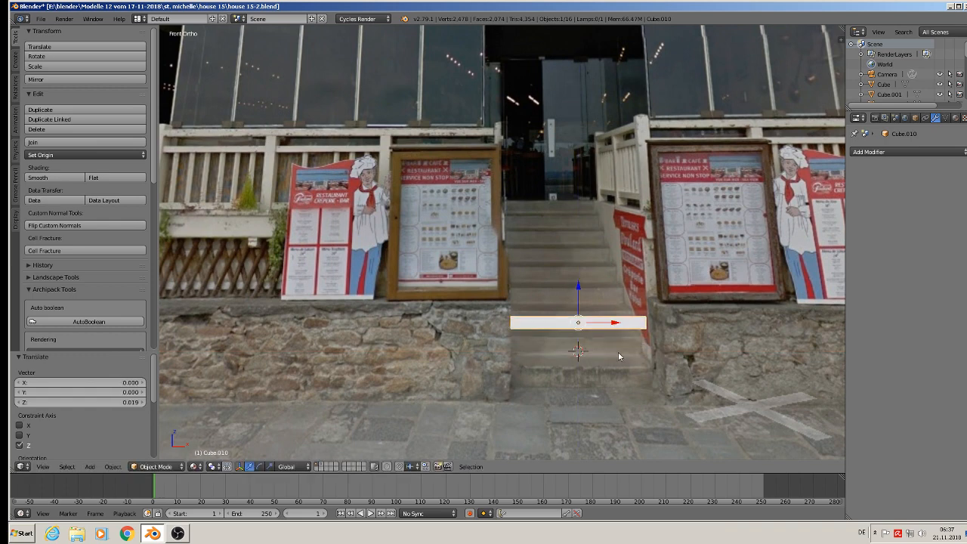
Scale the block about 1.76 times along Z to match the height of one stair step
key("s")
key("z")
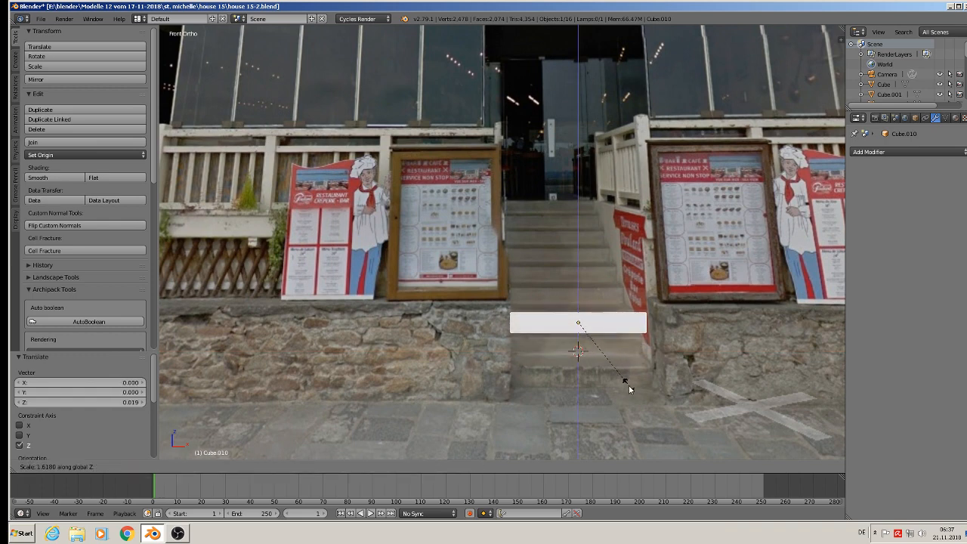
left_click(629, 394)
Pull the block about 0.080 out of the photo along negative Y and deepen it about 4.49 times along Y
middle_click_drag(629, 393, 531, 330)
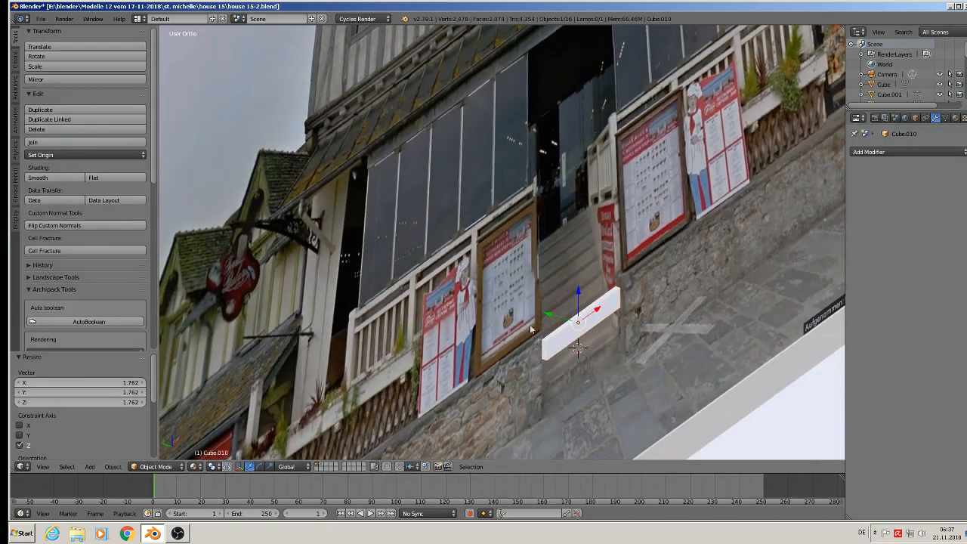
left_click_drag(553, 314, 668, 392)
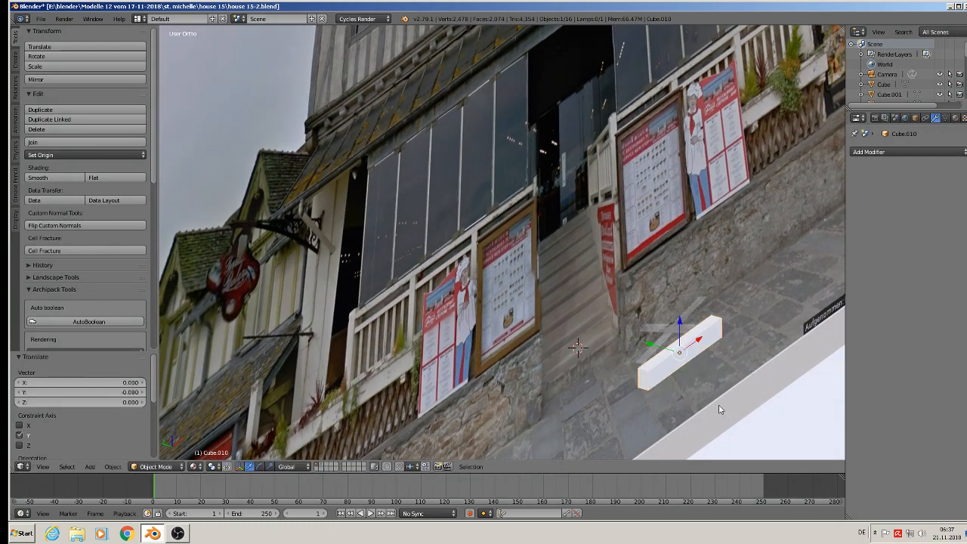
key("s")
key("y")
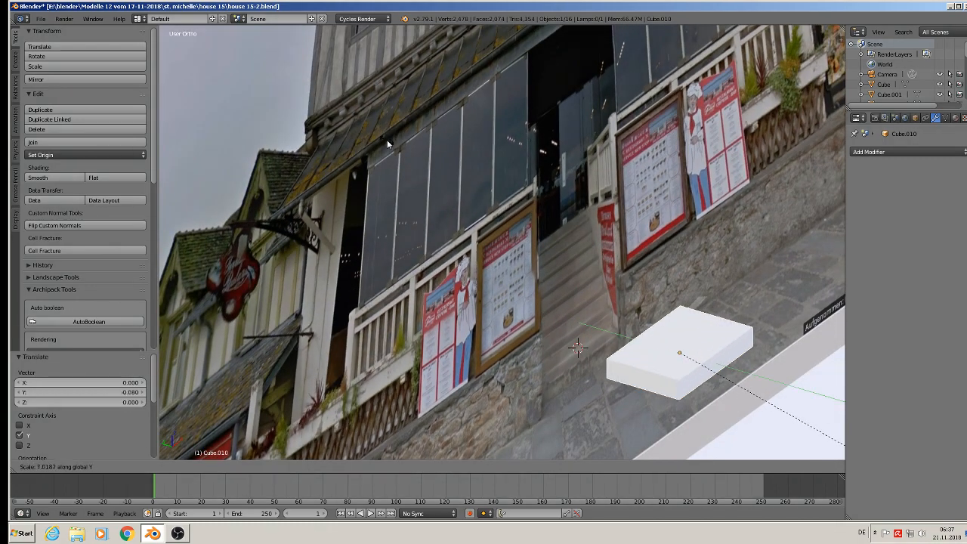
left_click(245, 59)
Move the step block a further 0.238 or so along negative Y, away from the reference photo
scroll(480, 181, "down", 2)
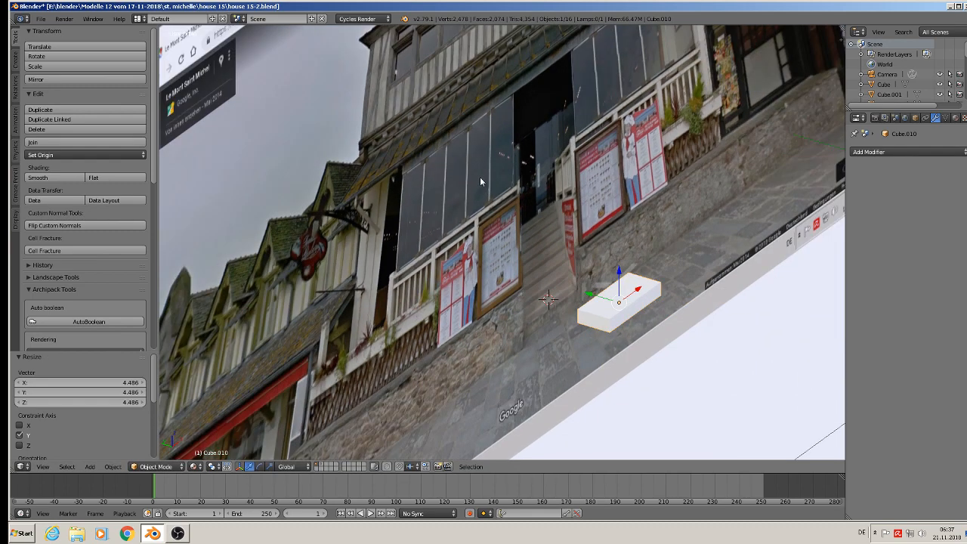
scroll(694, 275, "down", 2)
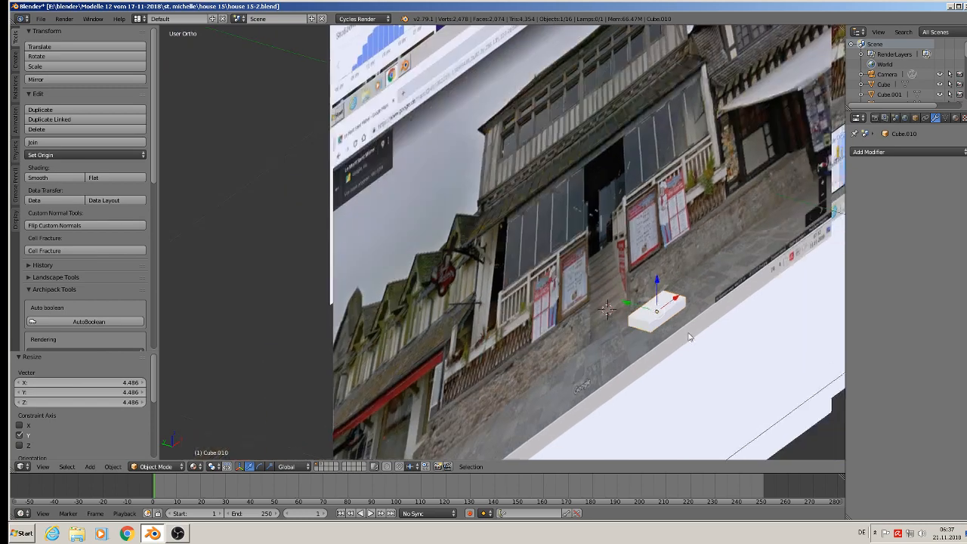
middle_click_drag(689, 337, 517, 318, "shift")
left_click_drag(461, 290, 611, 326)
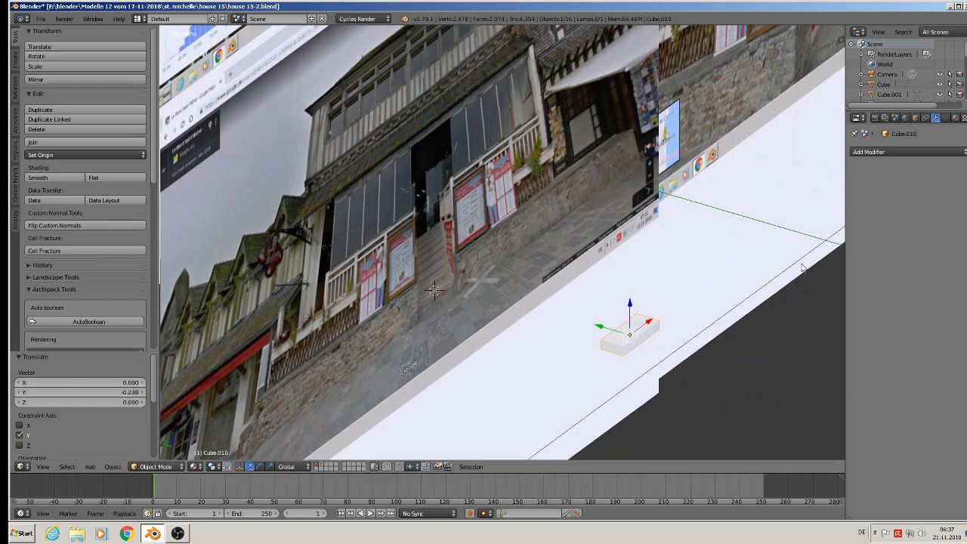
Add an Array modifier to the step block and apply the block's rotation and scale
left_click(907, 151)
left_click(783, 178)
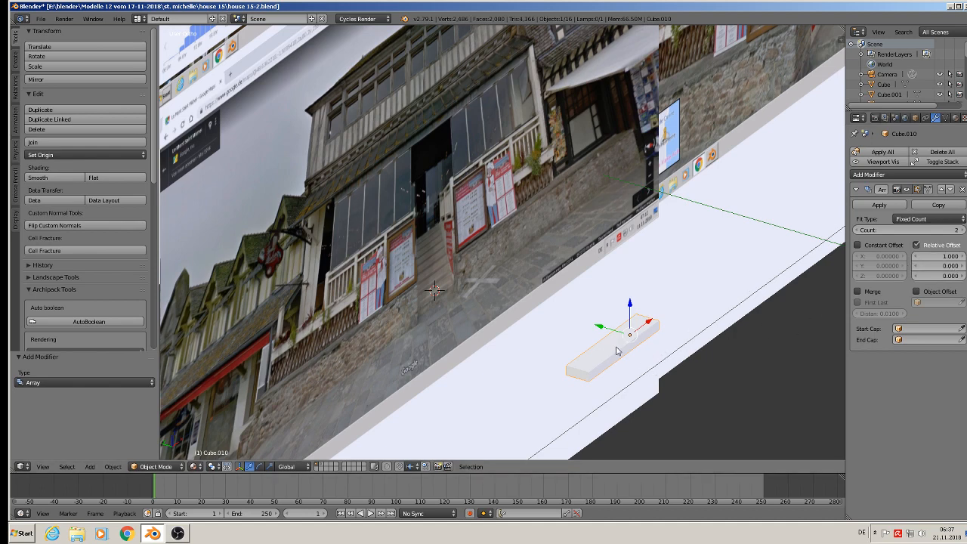
left_click(112, 466)
mouse_move(135, 390)
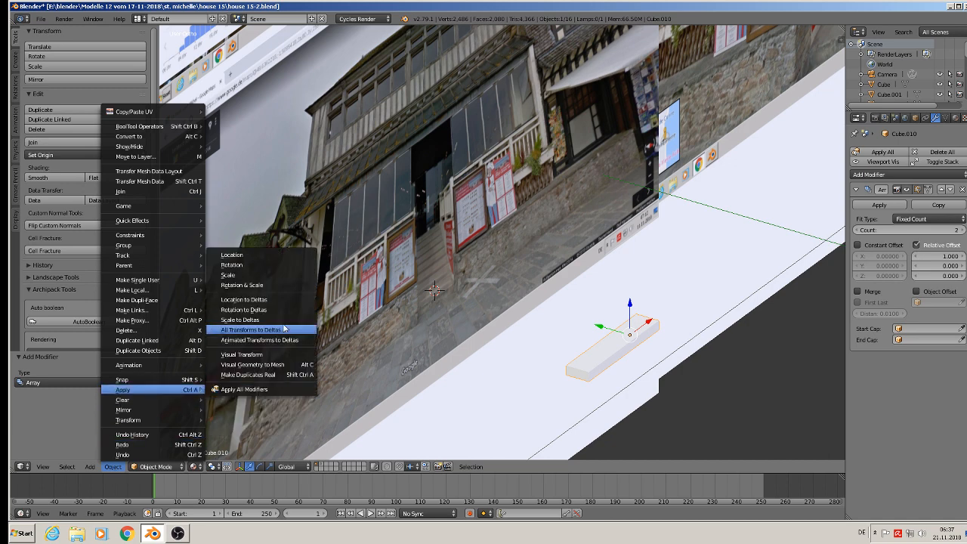
left_click(278, 288)
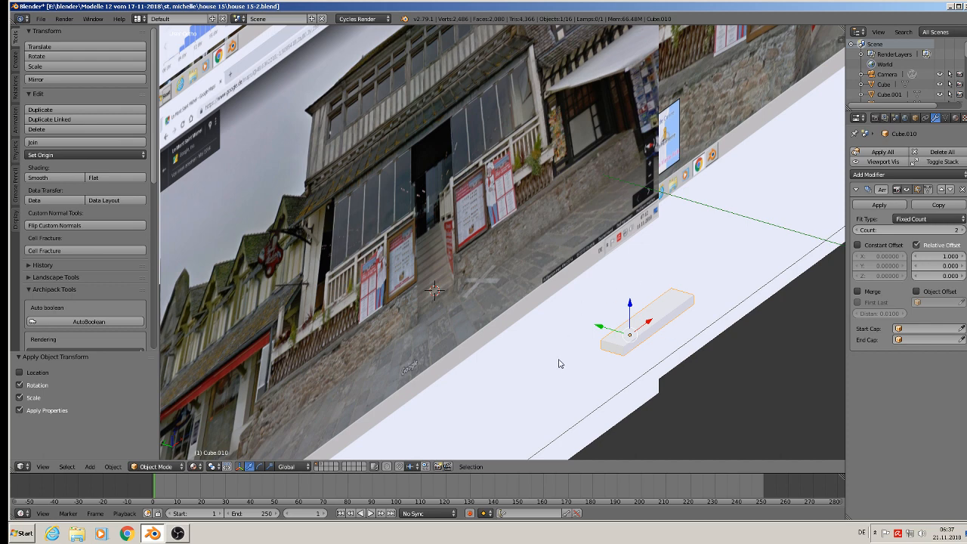
Set the array's relative offset to 0 in X and 1 in Y
left_click(942, 256)
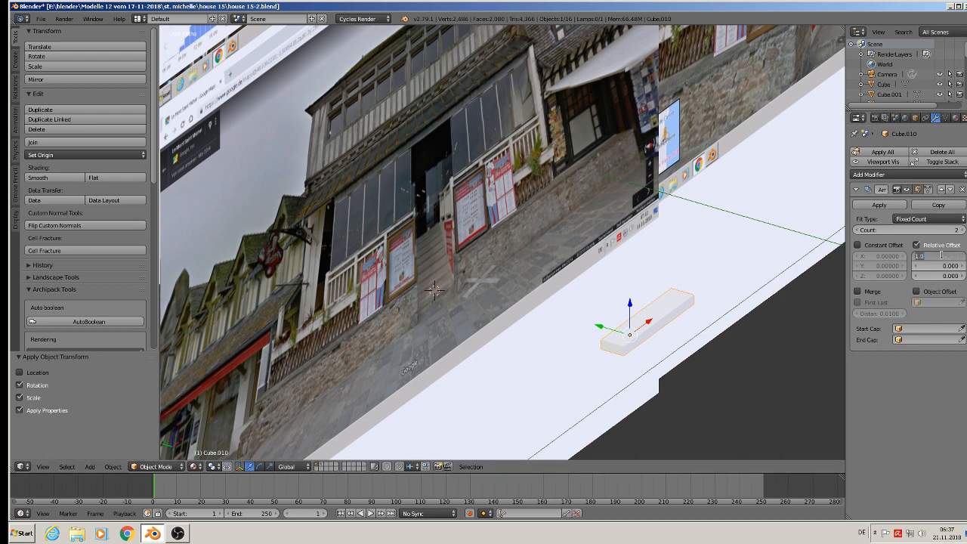
type("0")
key("Tab")
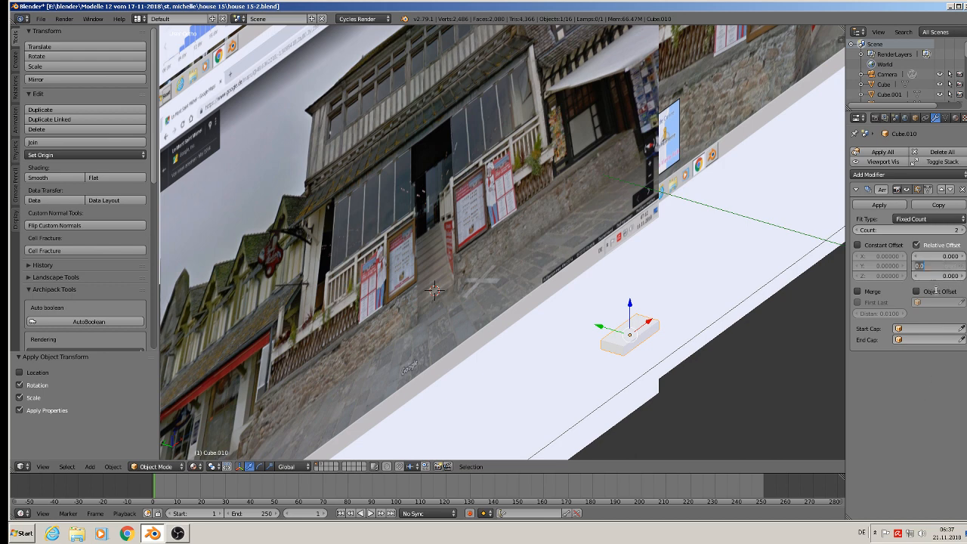
type("1")
key("Return")
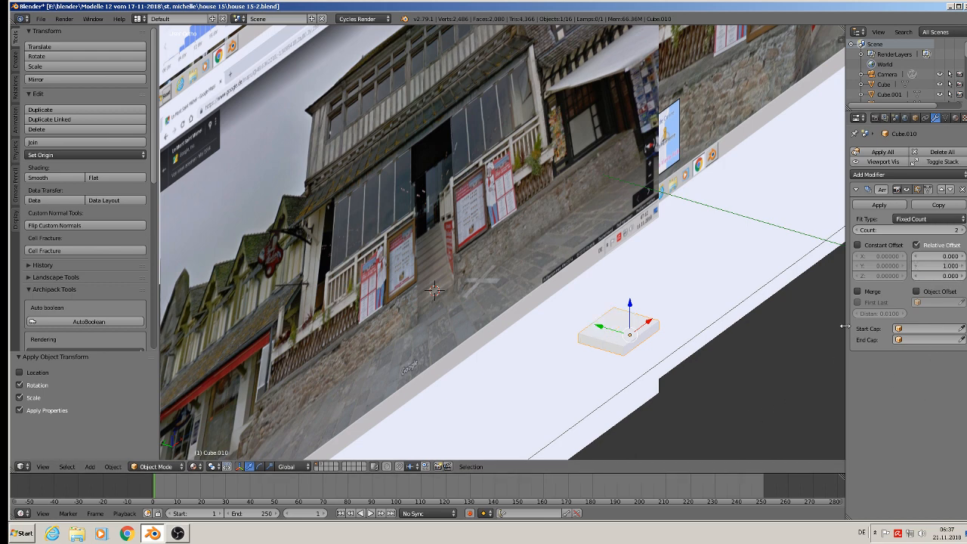
Set the array count to 8 steps
left_click(913, 231)
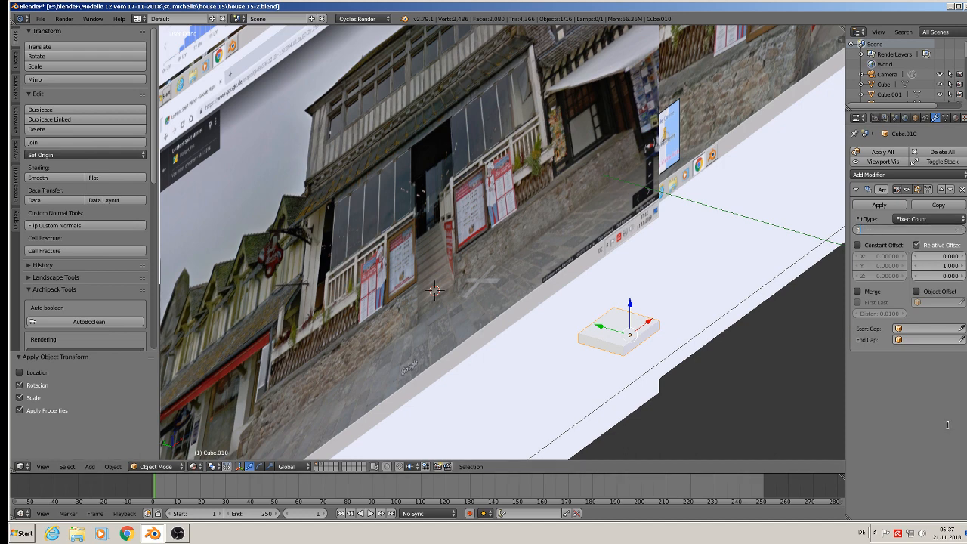
type("8")
key("Return")
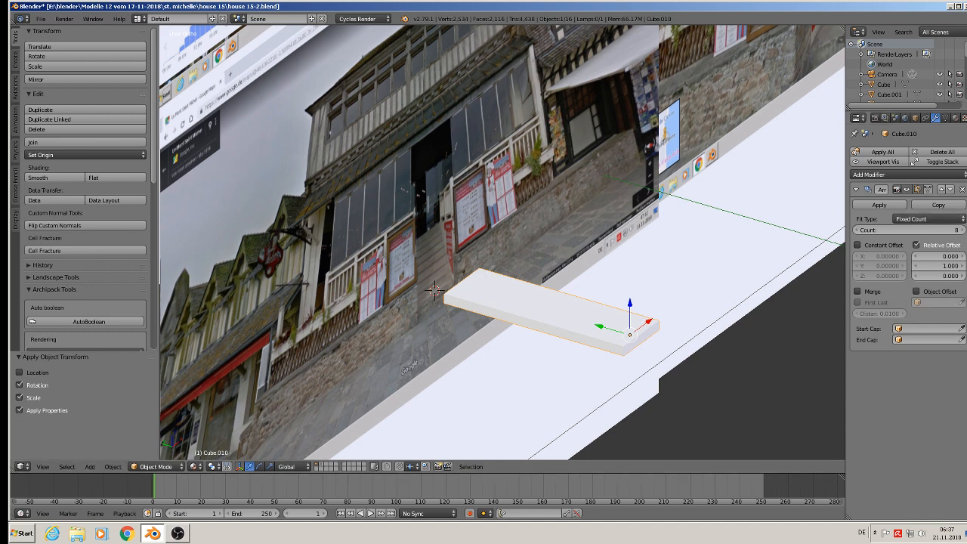
Set the array's relative Z offset to 1.000 so each step rises by one block height
left_click(962, 277)
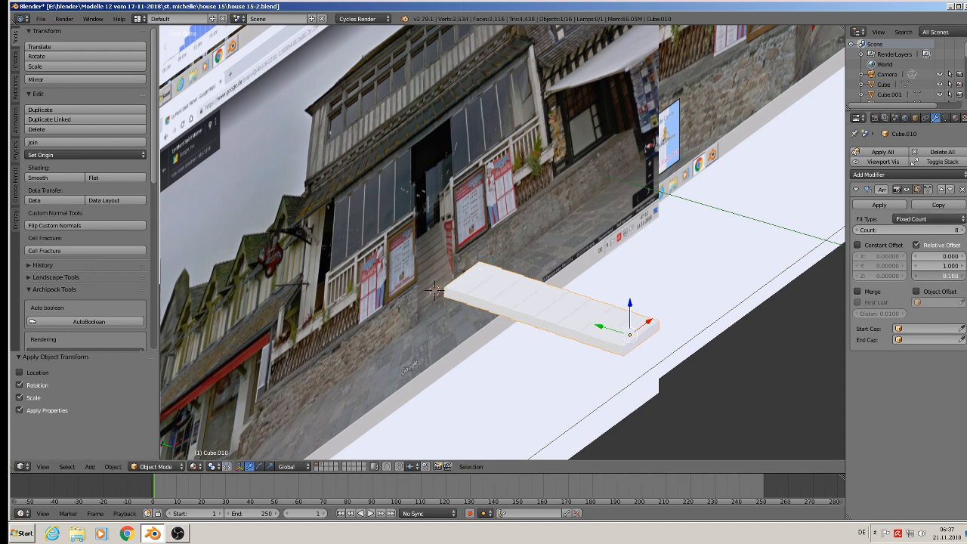
left_click(963, 277)
left_click(963, 277)
left_click(963, 277)
left_click(962, 276)
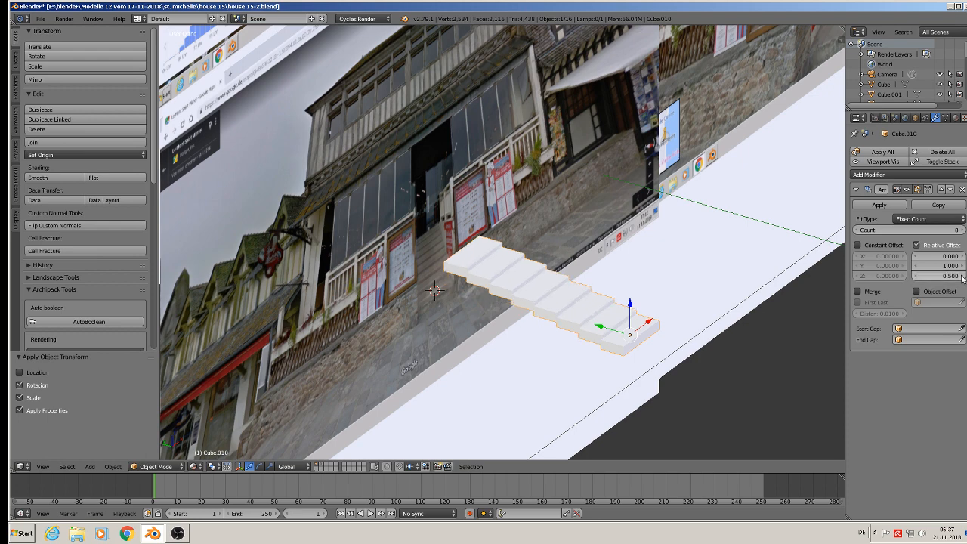
left_click(962, 276)
left_click(963, 277)
left_click(962, 277)
left_click(962, 276)
left_click(963, 277)
left_click(962, 277)
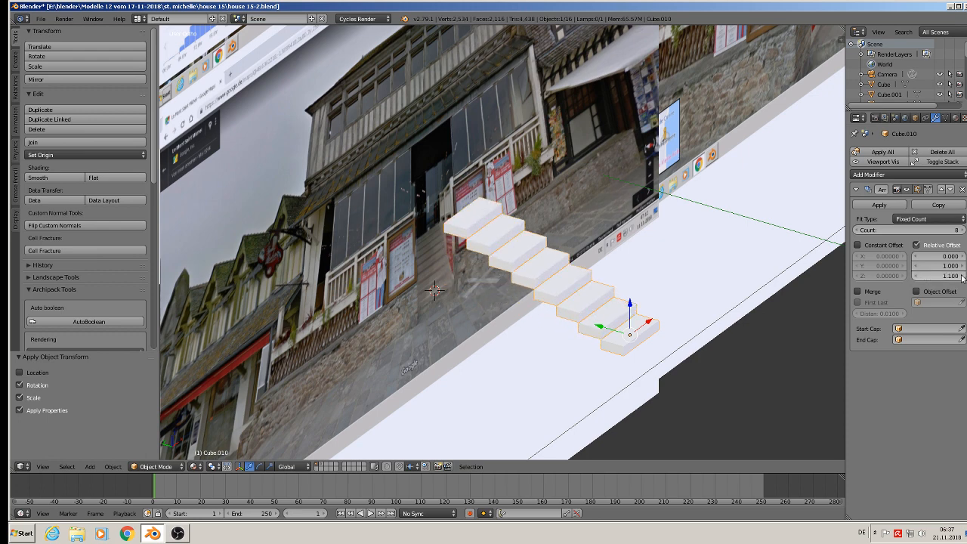
left_click(918, 275)
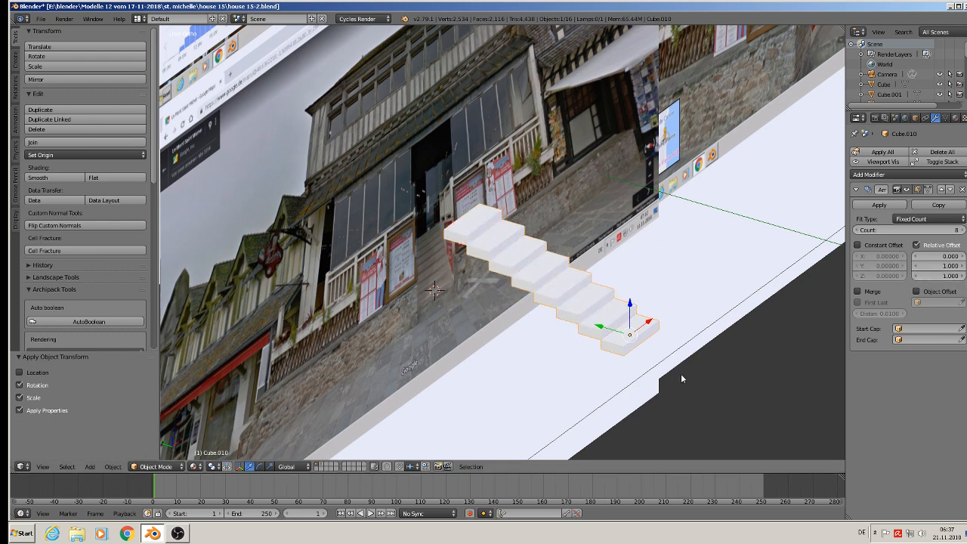
Move the staircase from the reference photo across to the entrance of the house model
middle_click_drag(681, 378, 615, 386)
scroll(597, 384, "down", 3)
scroll(522, 313, "up", 6)
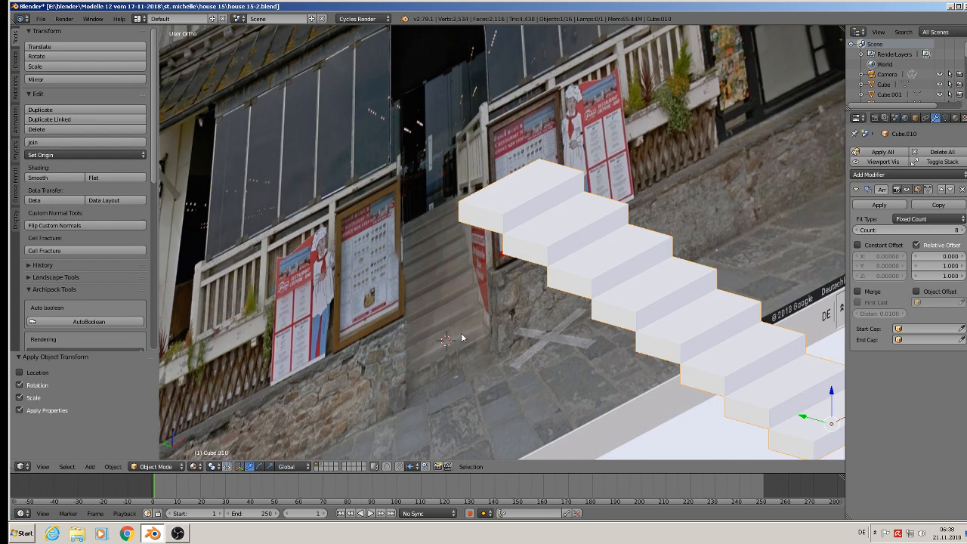
scroll(463, 338, "down", 5)
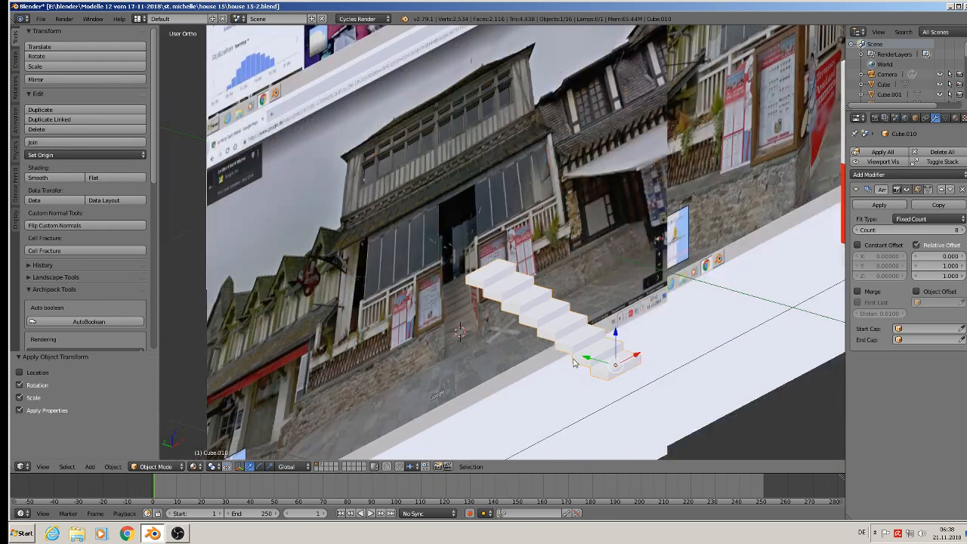
middle_click_drag(573, 358, 330, 251, "shift")
scroll(333, 253, "down", 3)
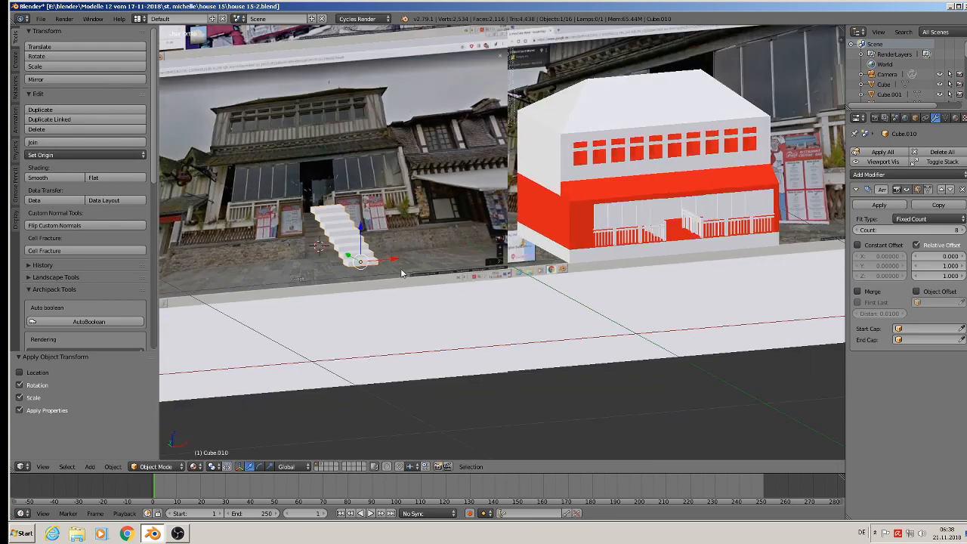
left_click_drag(394, 263, 760, 269)
middle_click_drag(759, 268, 752, 279)
scroll(599, 231, "up", 3)
scroll(587, 219, "up", 2)
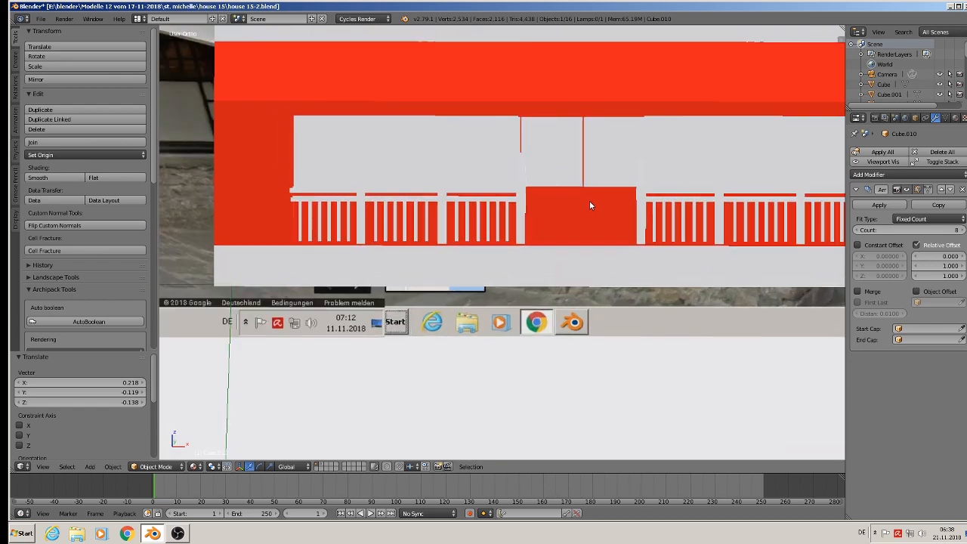
Open the house body mesh for editing and add a vertical loop cut through the base wall at the entrance's left railing post
middle_click_drag(589, 200, 549, 300)
scroll(482, 265, "up", 2)
right_click(583, 285)
key("Tab")
scroll(563, 299, "up", 2)
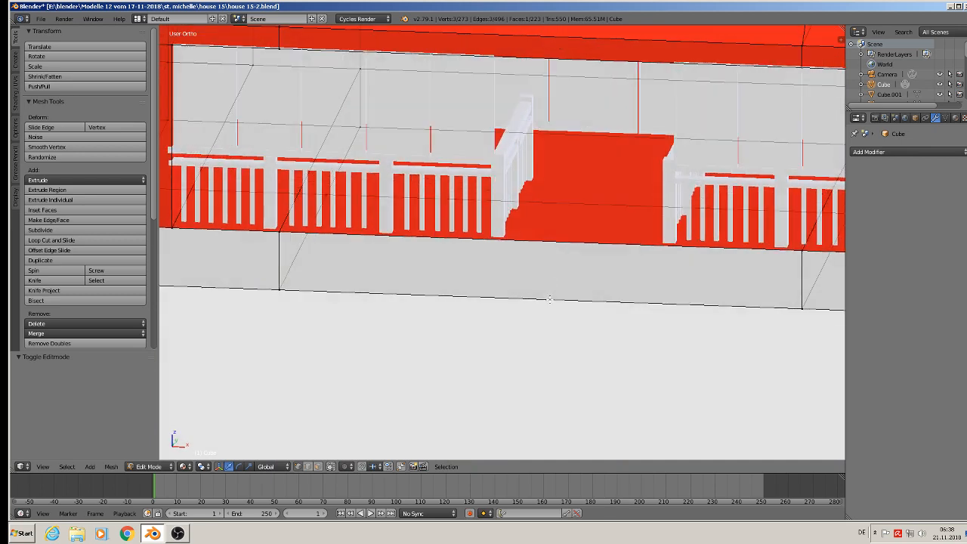
key("ctrl+r")
left_click(529, 251)
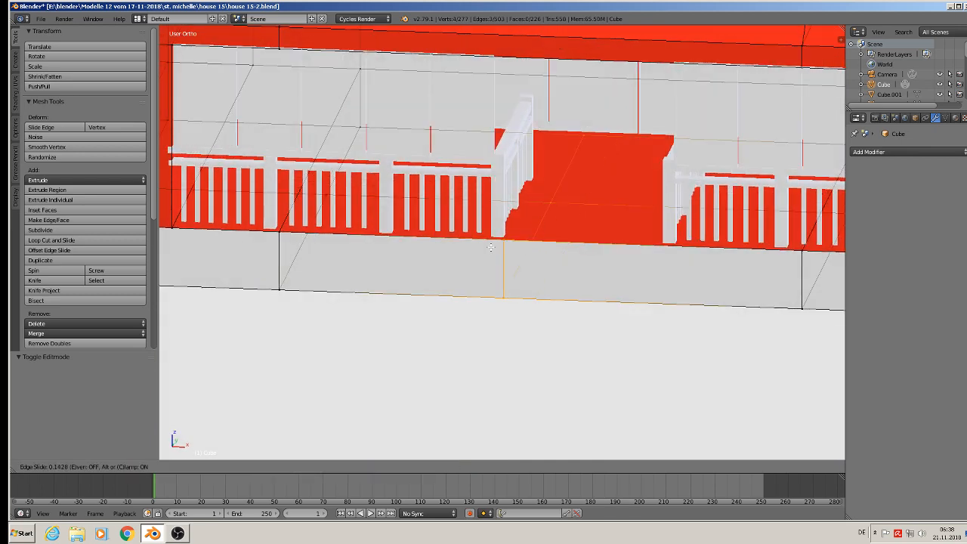
left_click(637, 258)
Add a second vertical loop cut through the base wall at the entrance's right railing post
key("ctrl+r")
left_click(644, 259)
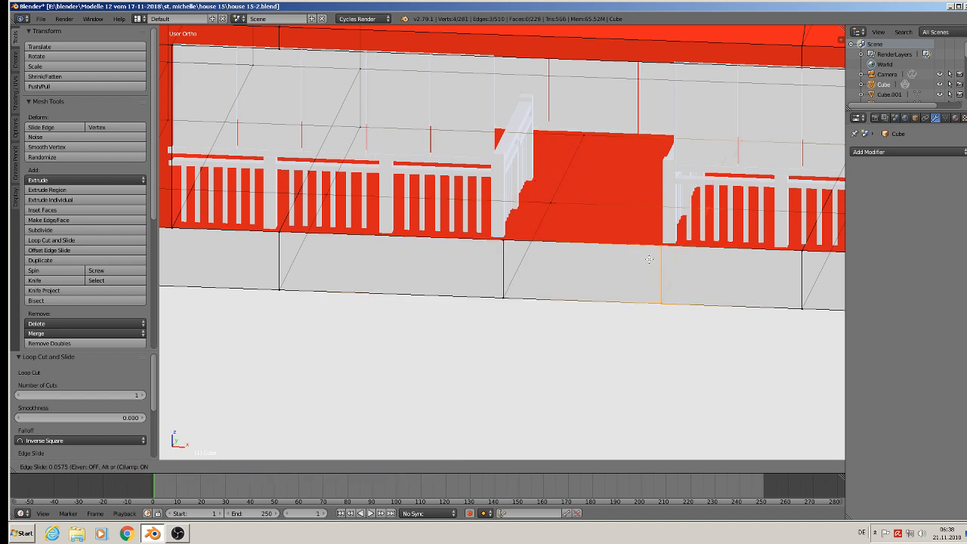
left_click(651, 259)
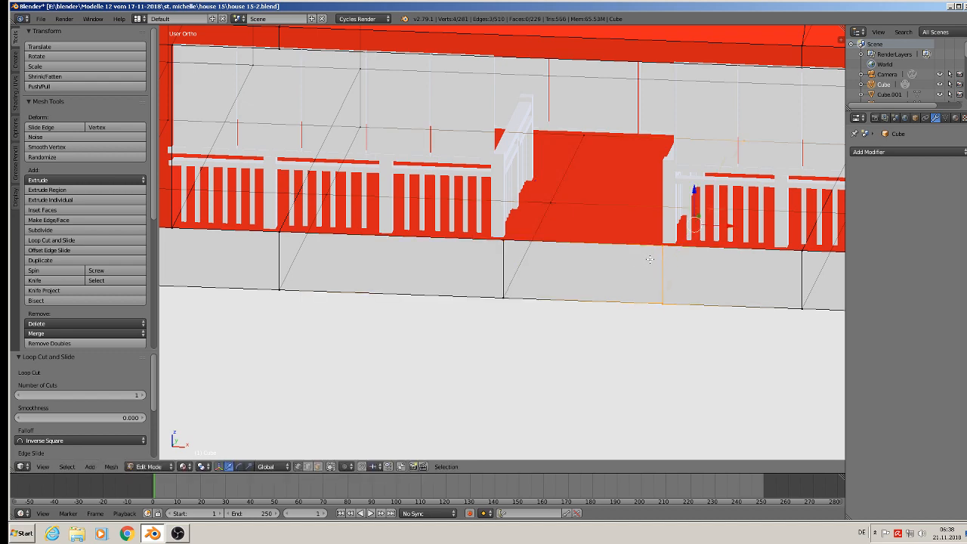
Delete the base wall's upper edge between the two loop cuts to open up the entrance section
middle_click_drag(652, 261, 544, 257)
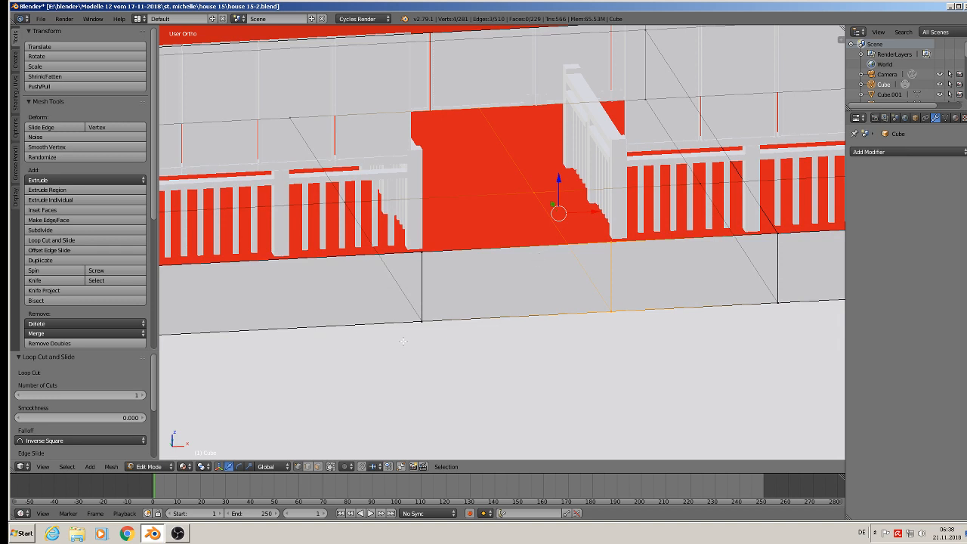
left_click(310, 468)
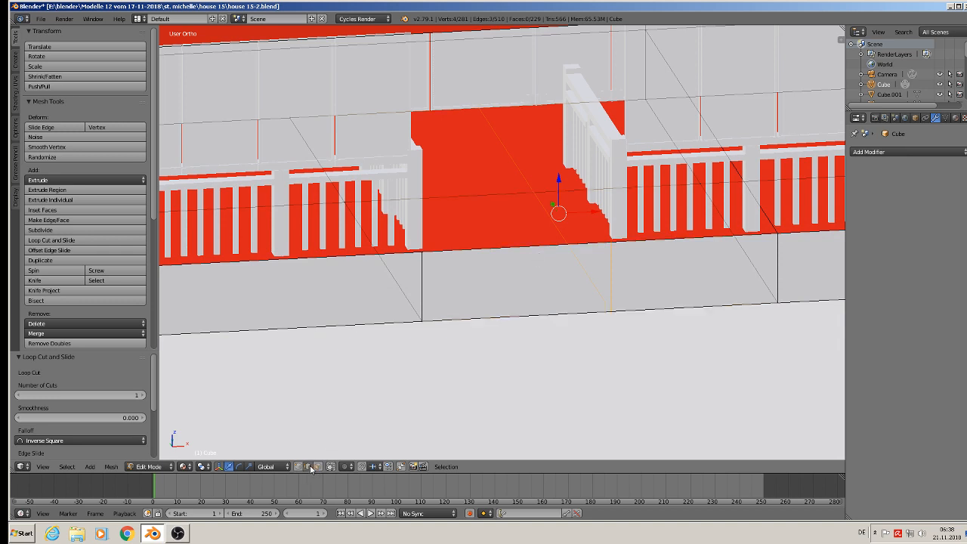
right_click(488, 265)
key("x")
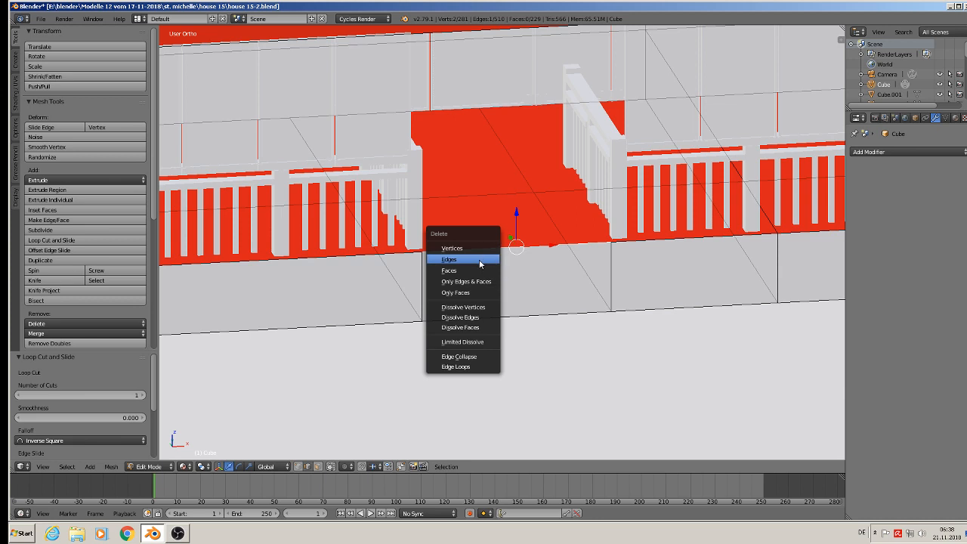
left_click(480, 260)
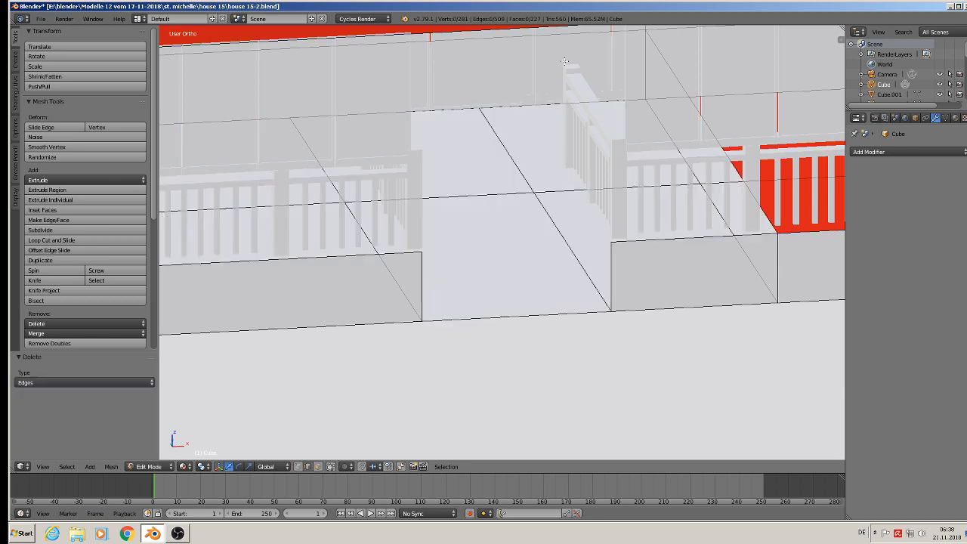
Try to fill a face between the base's upper front edge right of the entrance and the matching rear edge
right_click(706, 230)
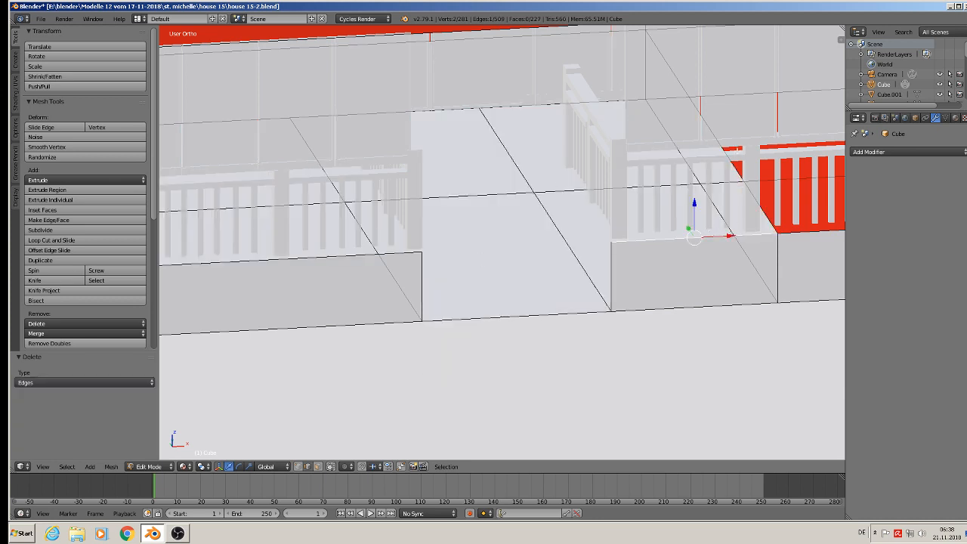
right_click(724, 154, "shift")
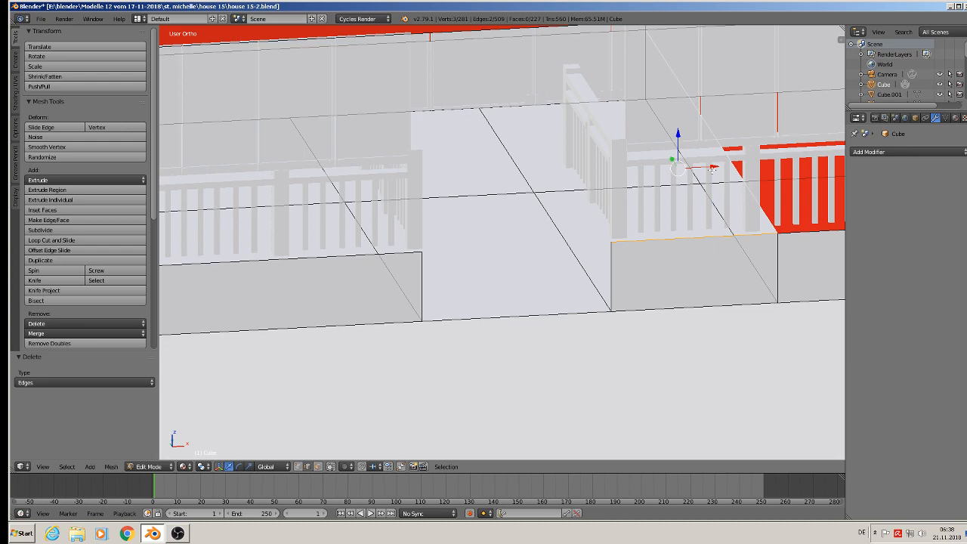
key("f")
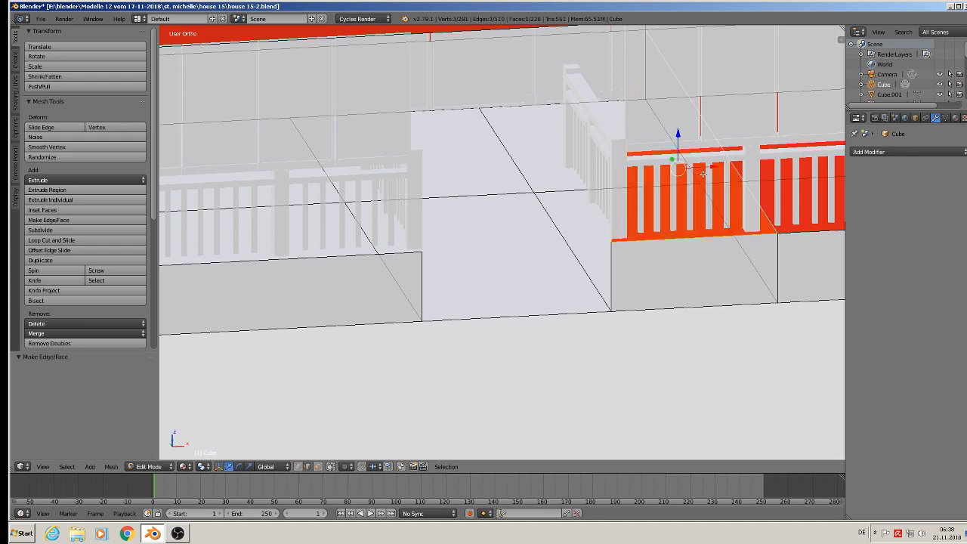
key("ctrl+z")
Extrude the base wall's two upper front edges beside the opening 0.301 inward along Y
key("KP_1")
middle_click_drag(611, 144, 594, 172)
right_click(554, 255)
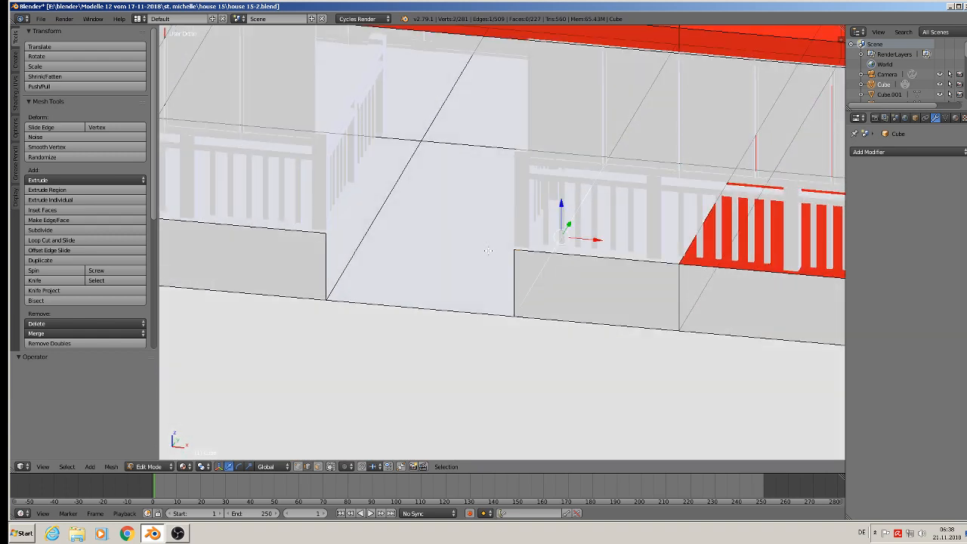
right_click(525, 248)
right_click(279, 227, "shift")
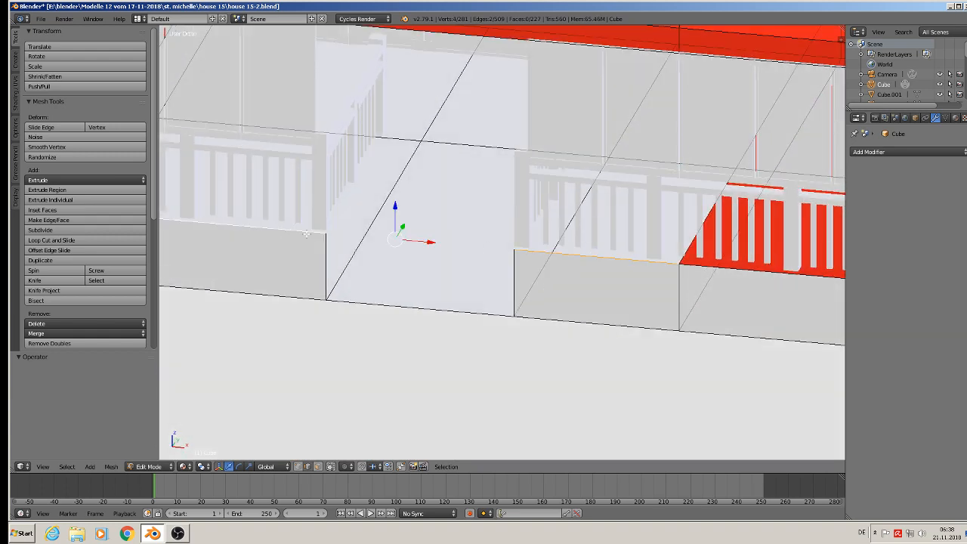
middle_click_drag(279, 227, 301, 244)
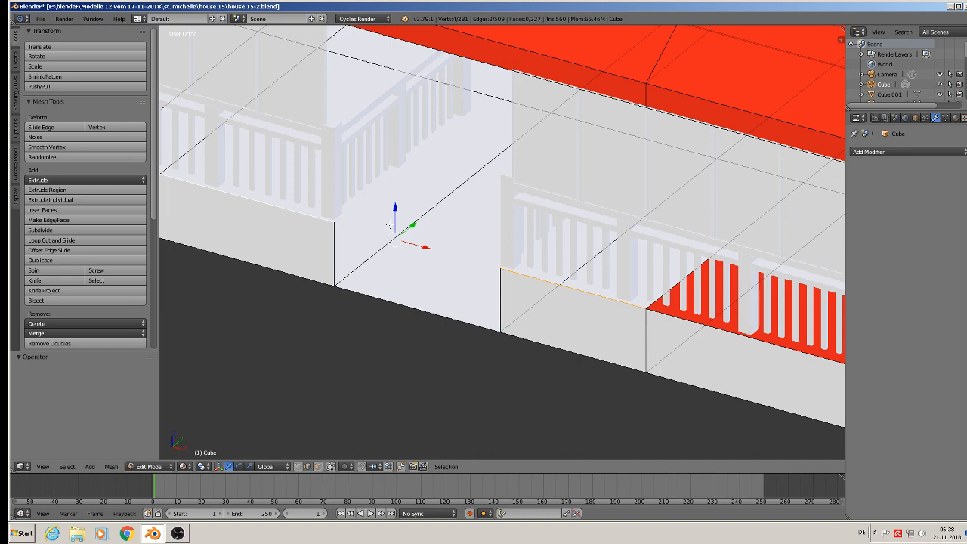
key("e")
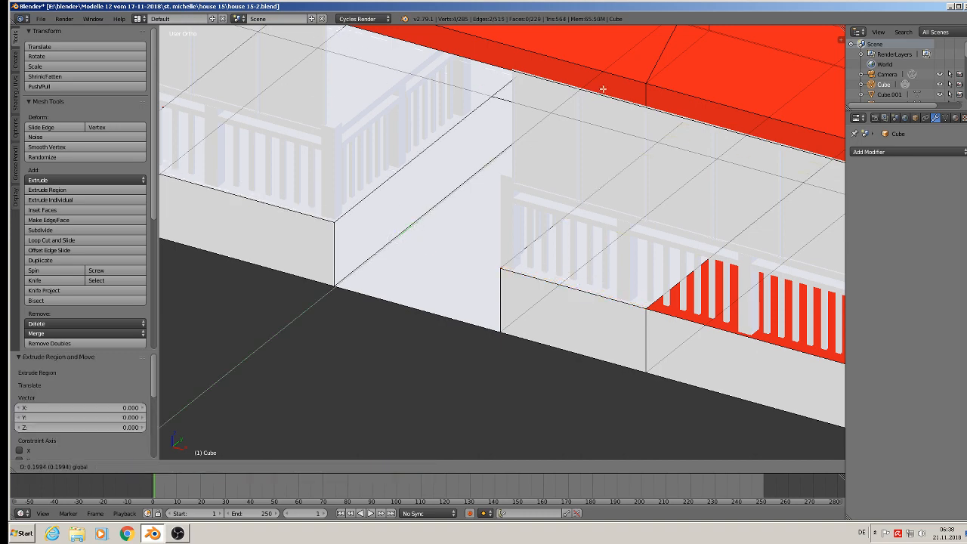
left_click_drag(604, 90, 685, 428)
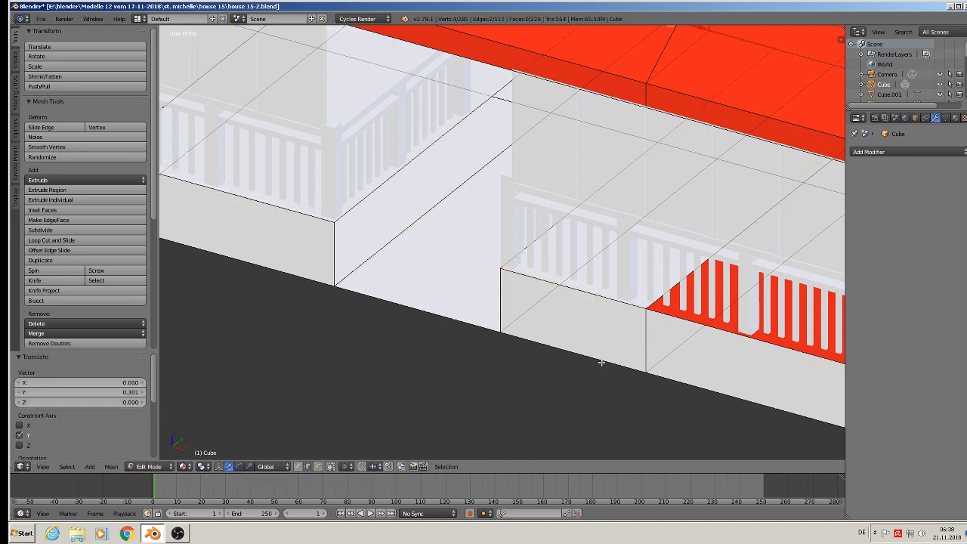
Fill the opening's right side wall with a face between the extruded upper edge and the floor edges below it
key("KP_1")
middle_click_drag(601, 363, 618, 203, "shift")
scroll(647, 295, "down", 3)
middle_click_drag(672, 287, 601, 401, "shift")
key("Tab")
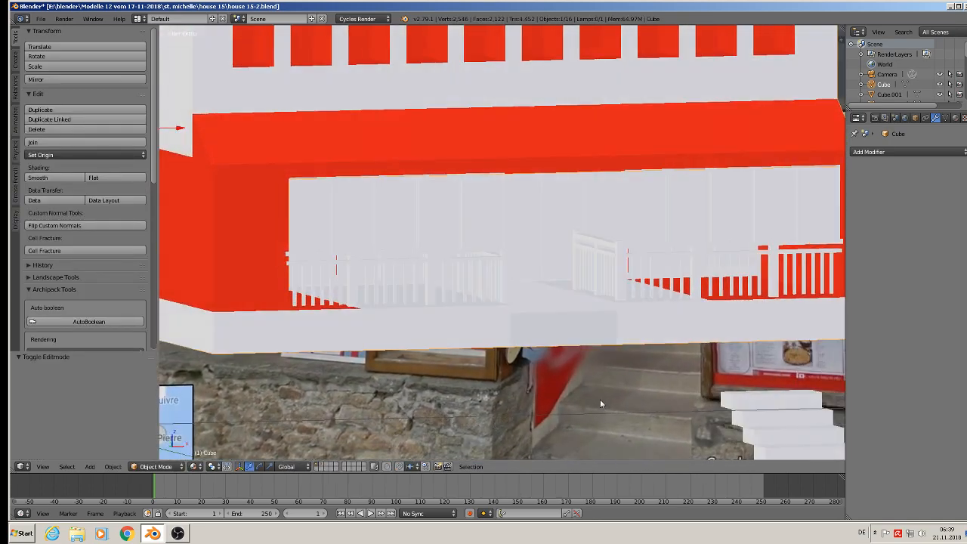
scroll(611, 378, "up", 3)
key("Tab")
scroll(608, 270, "up", 1)
right_click(600, 236)
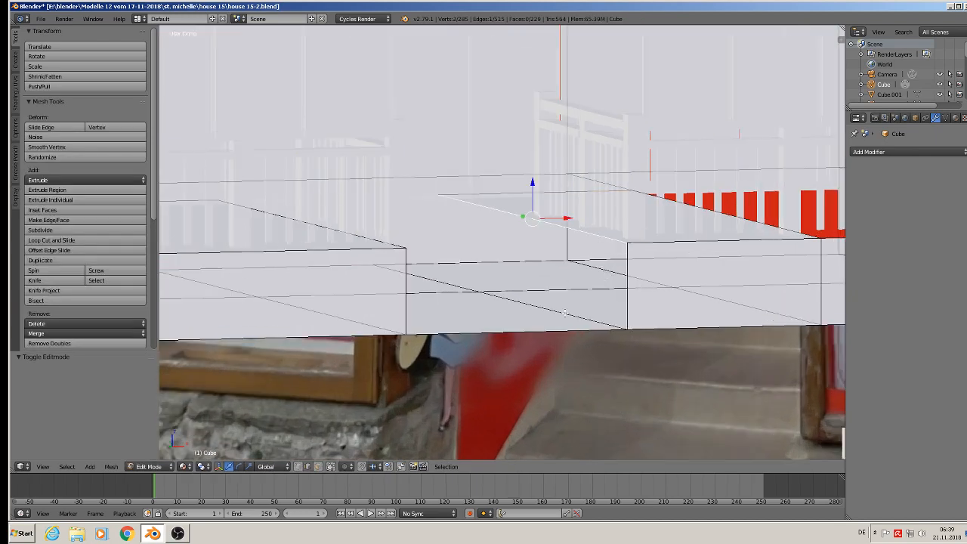
right_click(564, 313, "shift")
right_click(454, 286, "shift")
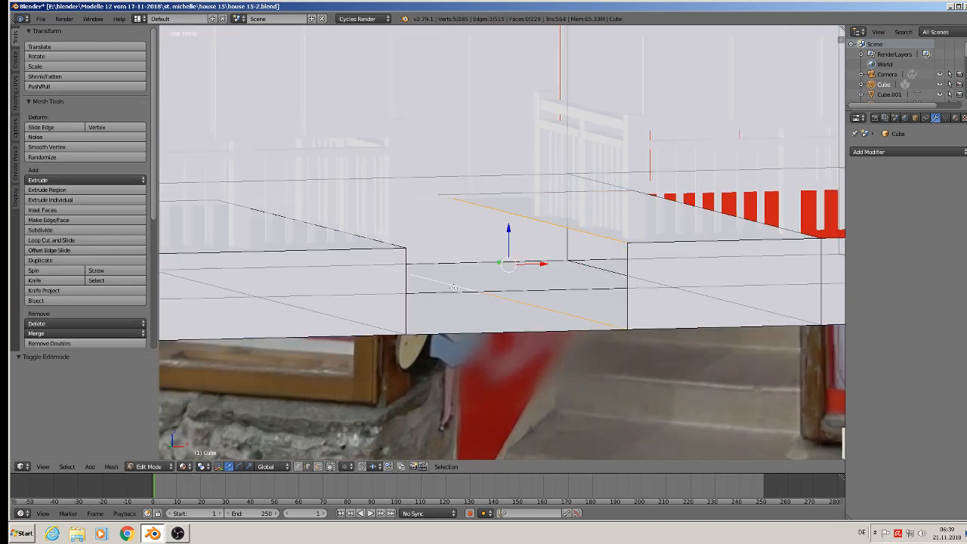
key("f")
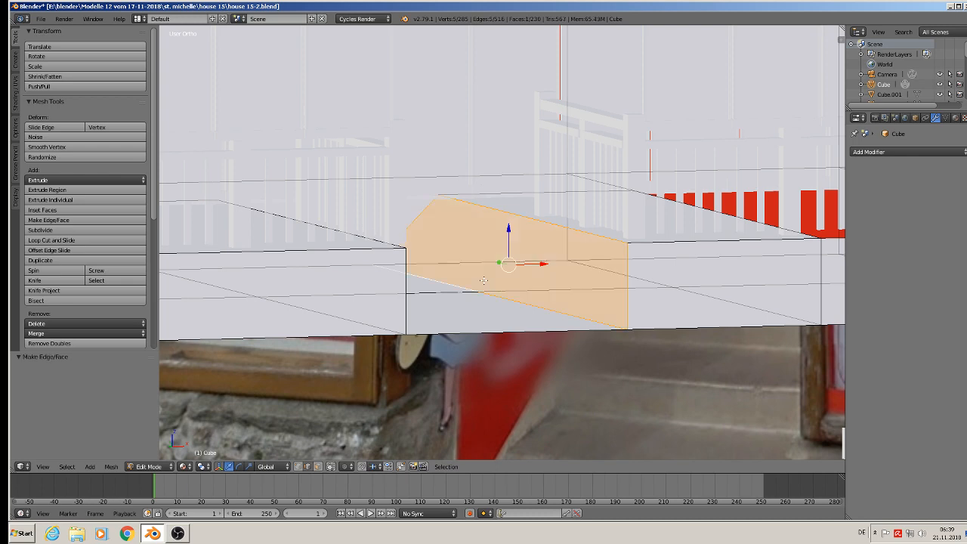
Fill the opening's left side wall with a face between its extruded upper edge and the floor edges below
middle_click_drag(474, 298, 256, 310)
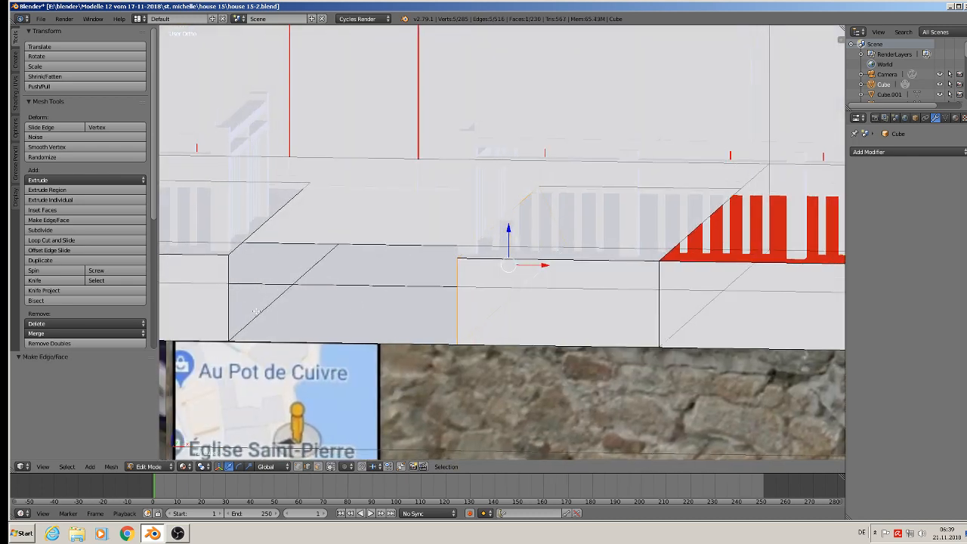
right_click(321, 275)
right_click(310, 270)
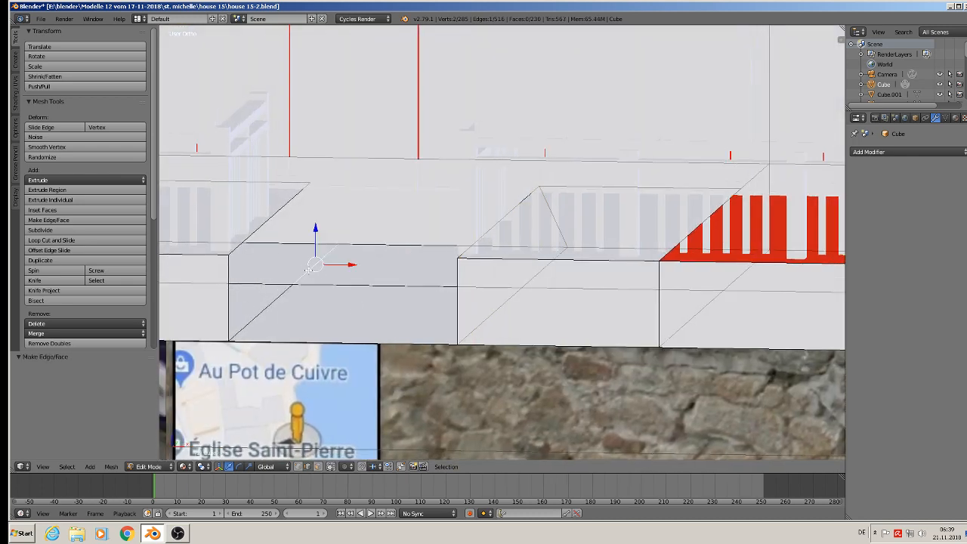
right_click(280, 211, "shift")
right_click(280, 303, "shift")
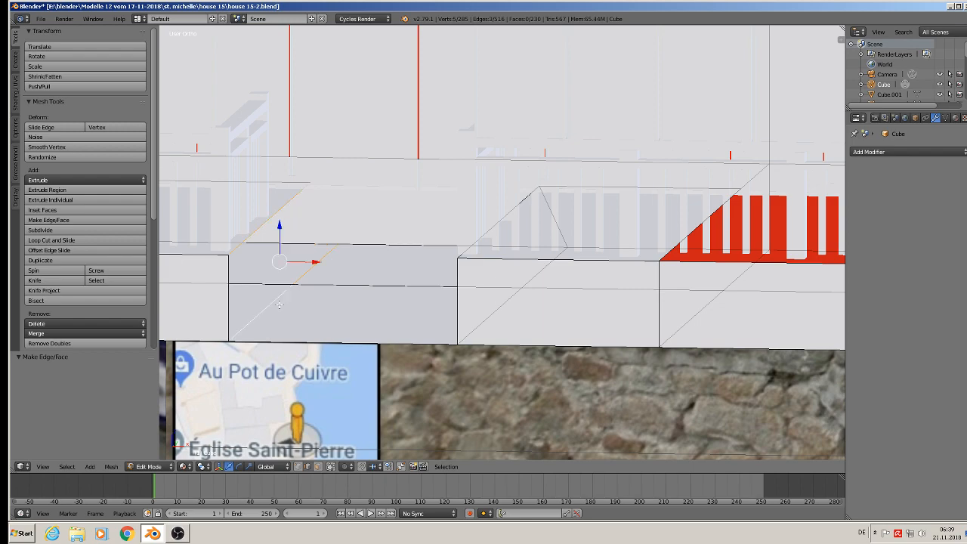
key("f")
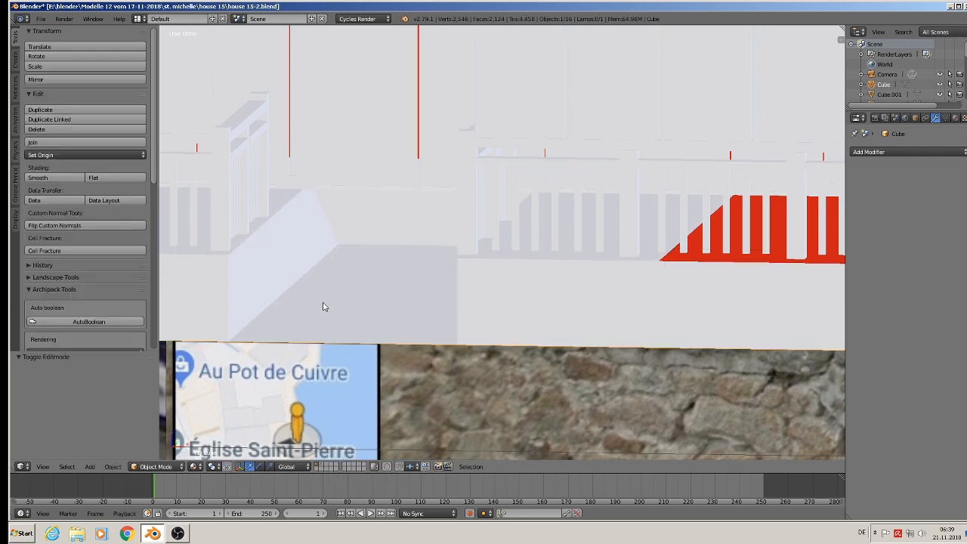
Move the opening's rear floor edge by -0.103 along Y so it sits beneath the side walls' upper back corners
scroll(325, 306, "down", 6)
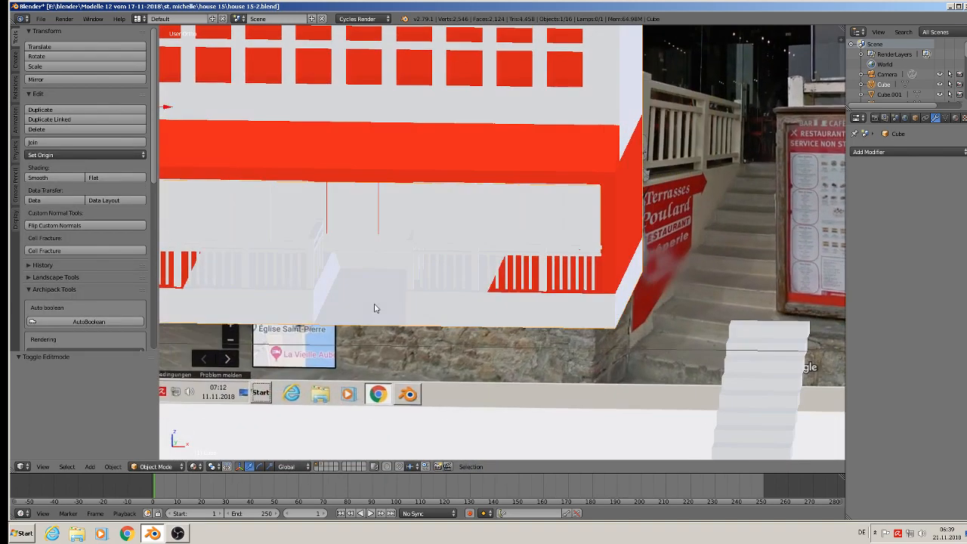
scroll(375, 308, "up", 5)
key("Tab")
right_click(361, 283)
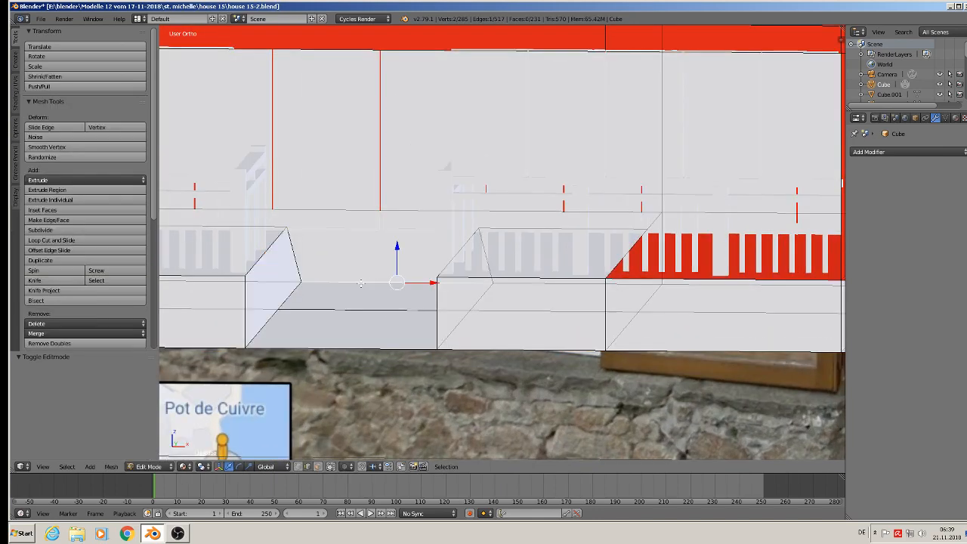
middle_click_drag(362, 283, 362, 317)
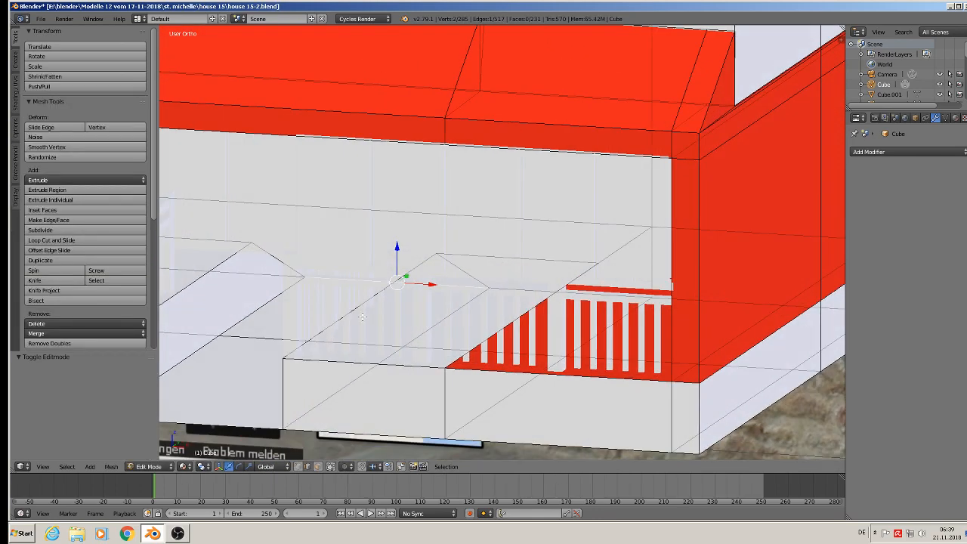
key("g")
key("y")
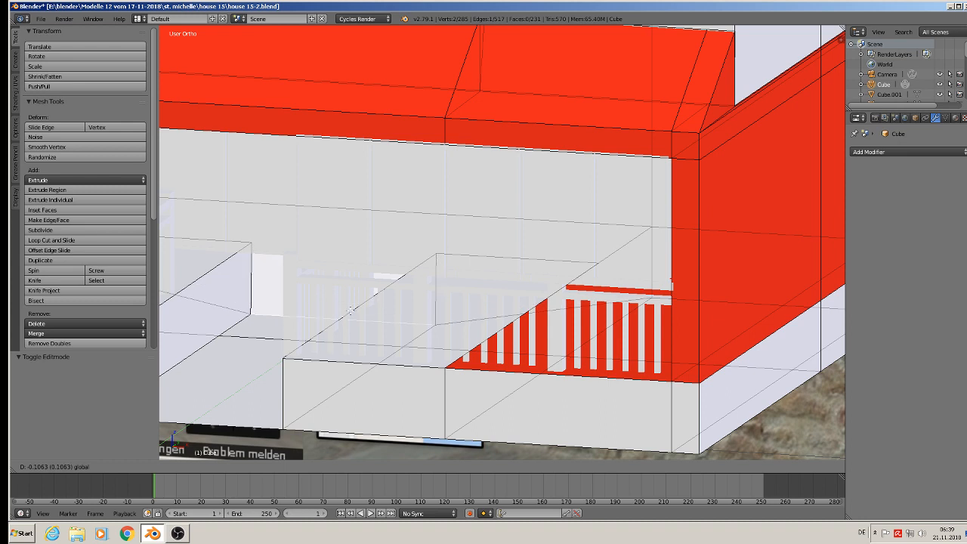
left_click(235, 291)
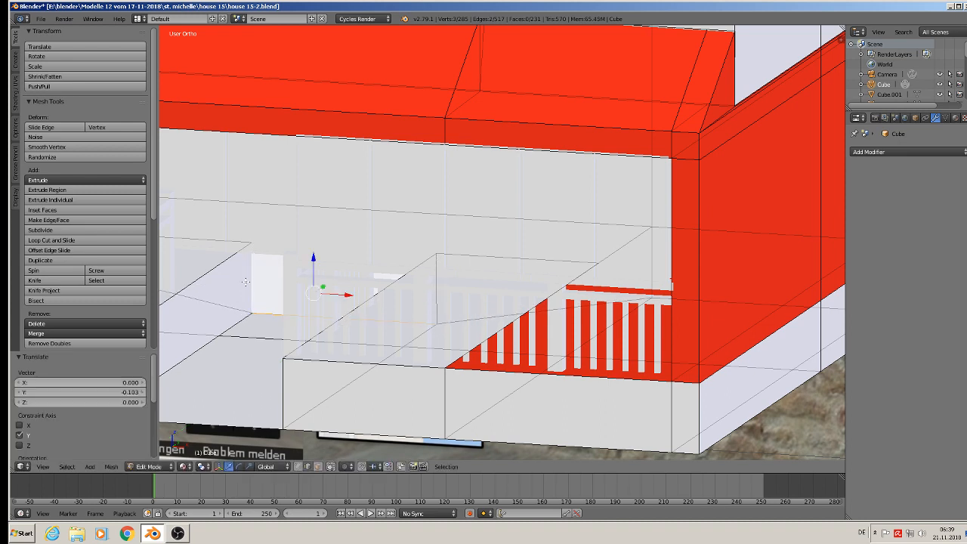
Close the back of the opening with a face between the rear floor edge and the upper rear edge
right_click(444, 287, "shift")
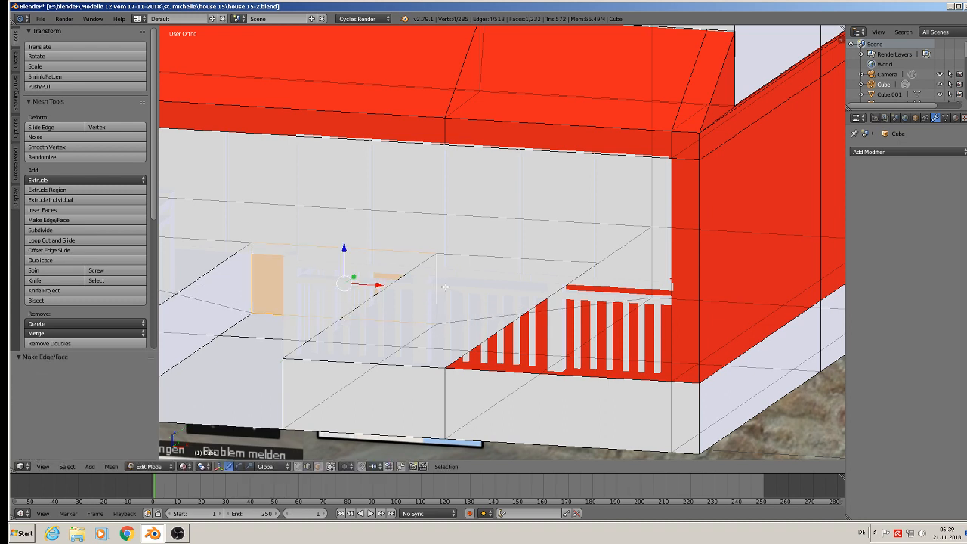
key("Tab")
scroll(401, 338, "up", 4)
key("Tab")
middle_click_drag(423, 335, 440, 353)
Move the opening's back face forward along Y to shorten the recess, and finish editing the house body mesh
left_click_drag(259, 295, 317, 325)
middle_click_drag(317, 326, 263, 338)
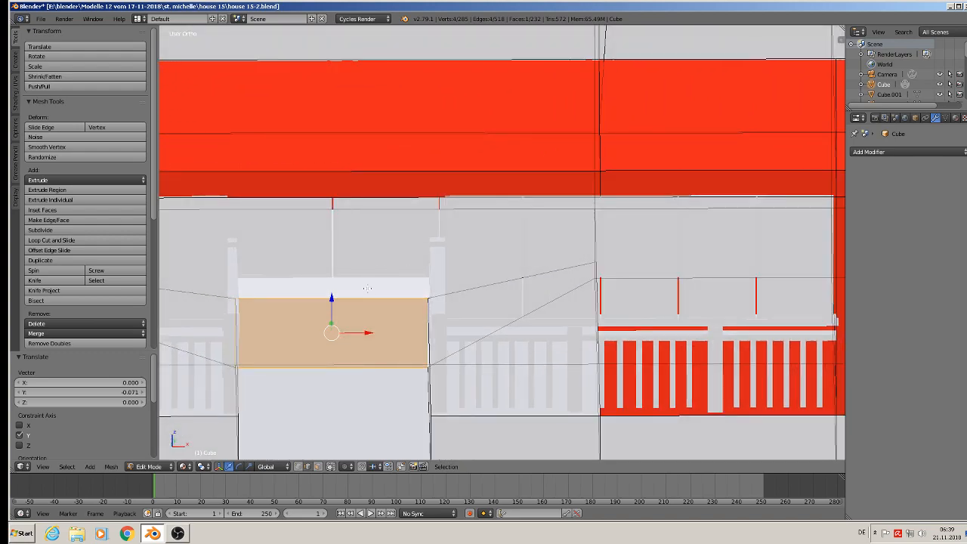
middle_click_drag(367, 288, 330, 319)
left_click_drag(330, 318, 333, 339)
scroll(333, 339, "down", 2)
key("Tab")
Move the staircase -0.370 along X to below the entrance and raise it to the base of the house
scroll(466, 345, "down", 1)
middle_click_drag(466, 345, 422, 301)
right_click(706, 337)
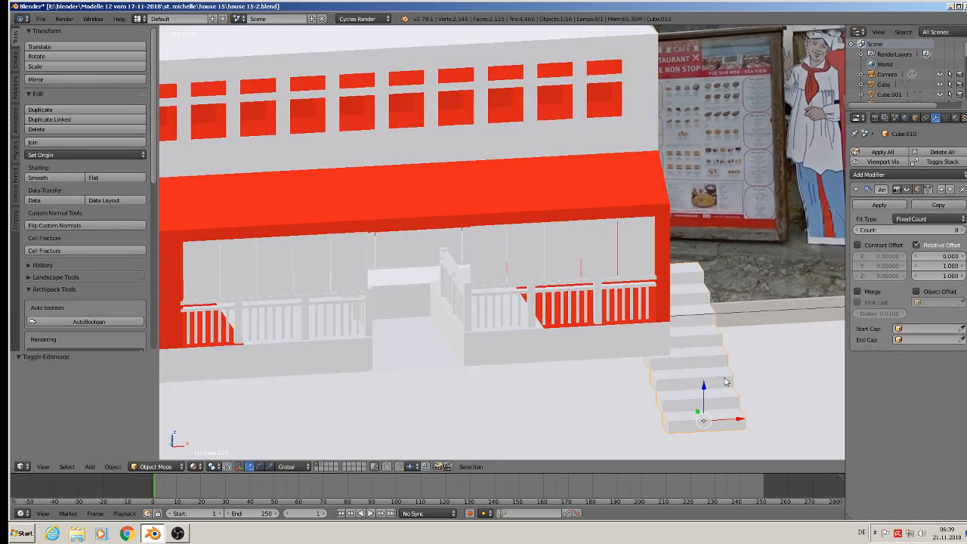
key("KP_5")
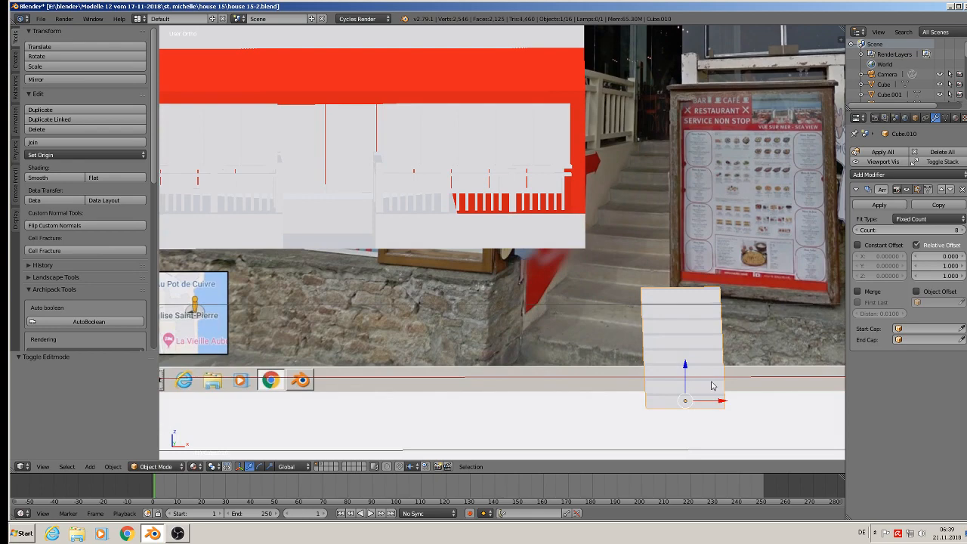
key("KP_1")
left_click_drag(721, 395, 399, 395)
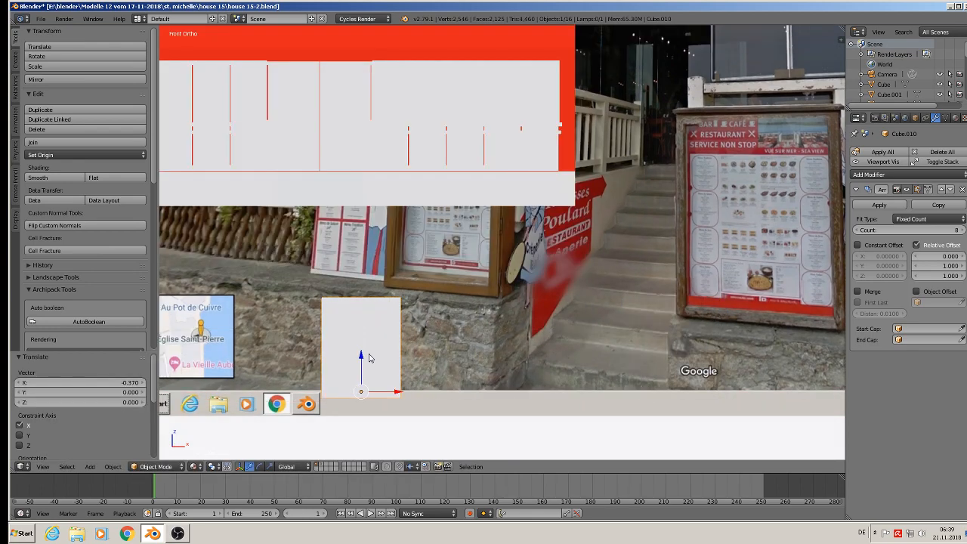
left_click_drag(368, 356, 345, 189)
Shift the staircase another -0.067 along X to line it up with the entrance opening
middle_click_drag(371, 192, 504, 240)
left_click_drag(499, 240, 263, 342)
middle_click_drag(279, 344, 483, 290)
scroll(484, 290, "up", 5)
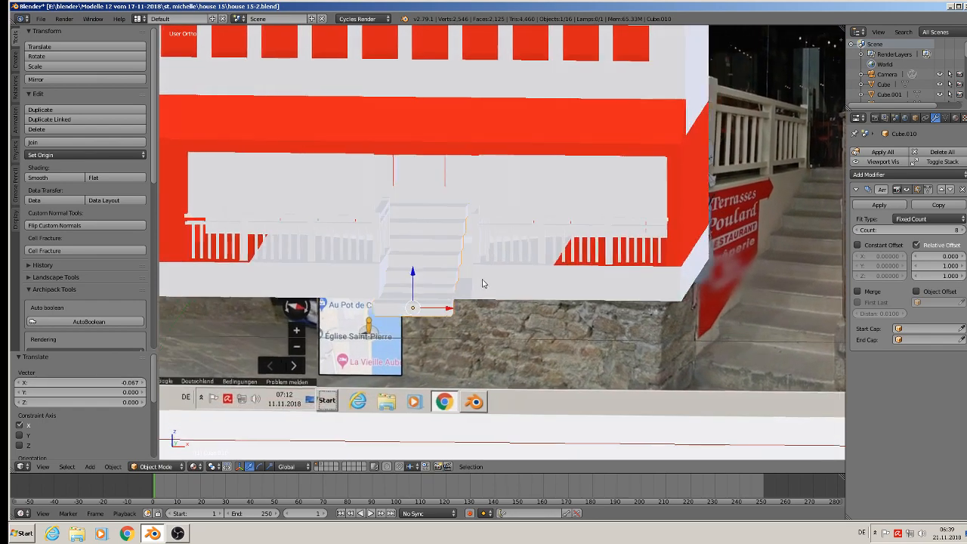
Lower the staircase by 0.035 along Z at the entrance
scroll(472, 296, "down", 5)
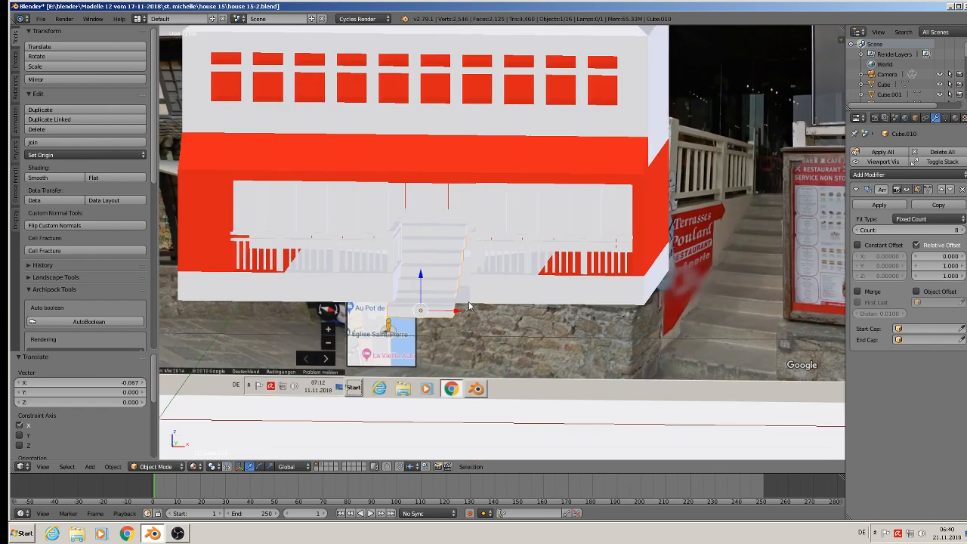
middle_click_drag(463, 316, 607, 321, "shift")
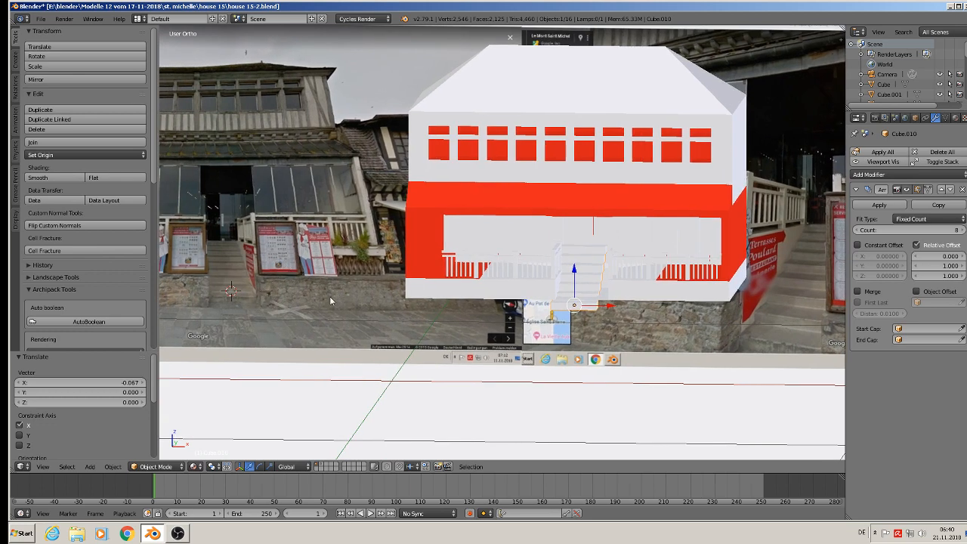
left_click_drag(578, 274, 579, 277)
Delete the bottom front edge spanning the entrance opening in the house body mesh, and finish editing the mesh
scroll(579, 277, "up", 3)
middle_click_drag(594, 284, 611, 328)
scroll(612, 316, "up", 2)
scroll(610, 328, "up", 3)
right_click(611, 323)
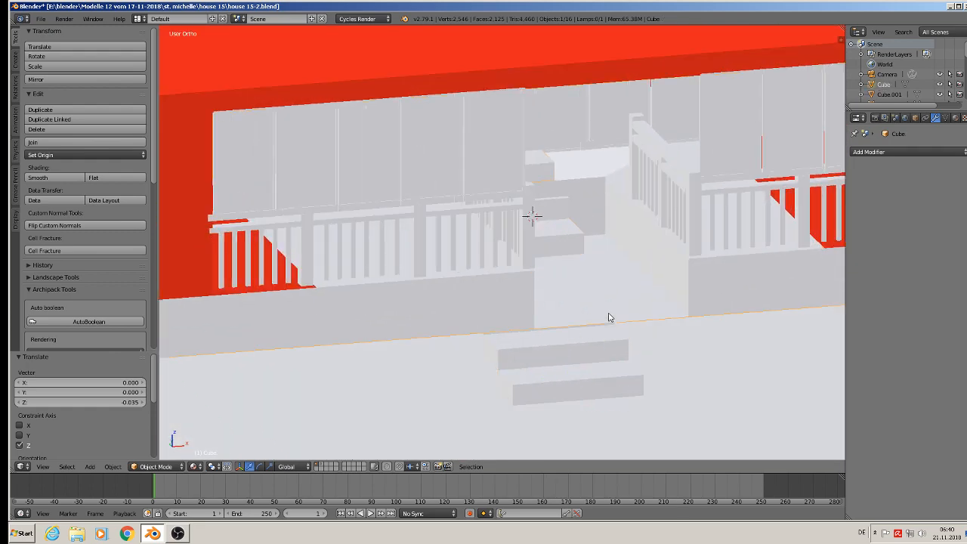
key("Tab")
scroll(609, 321, "up", 2)
right_click(607, 327)
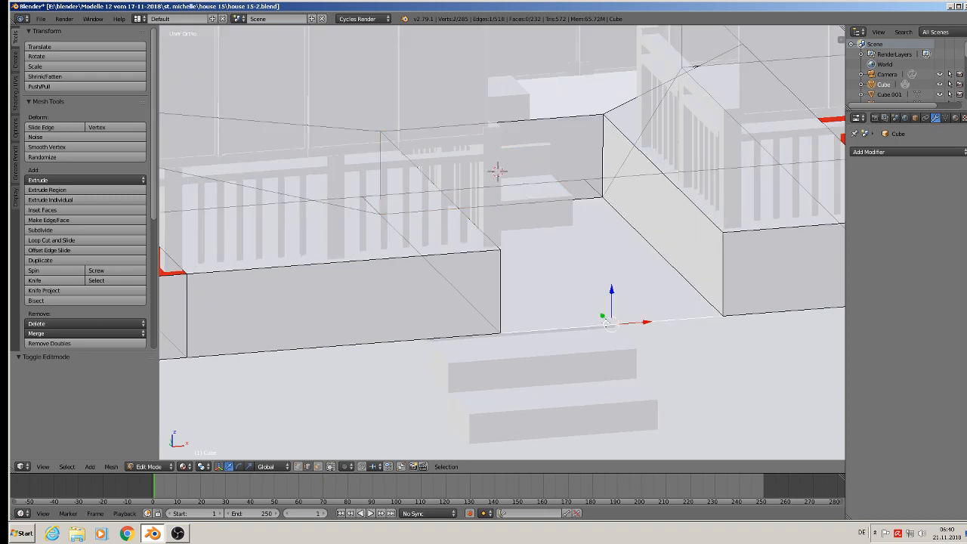
key("x")
left_click(606, 324)
scroll(597, 320, "up", 2)
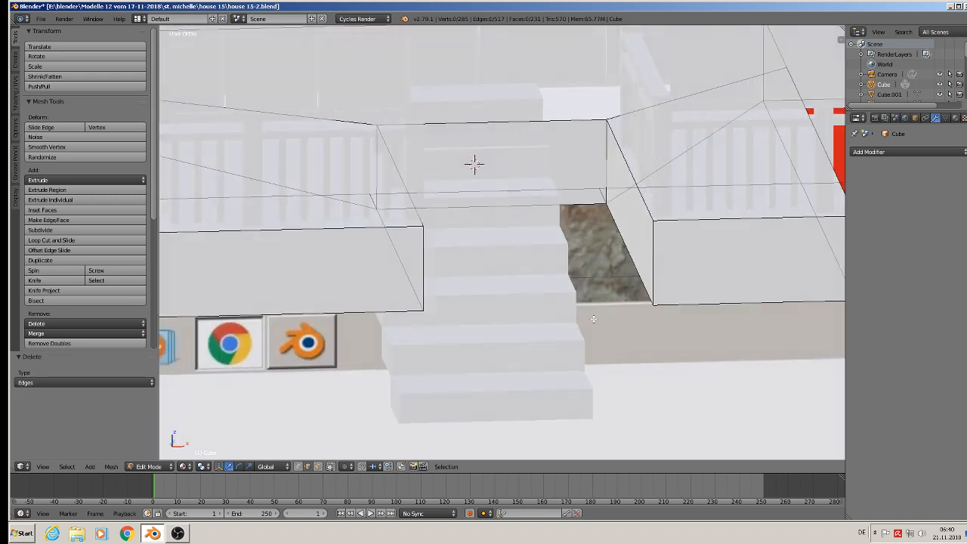
scroll(593, 319, "down", 6)
key("Tab")
Adjust the staircase's position at the entrance, lowering it 0.005 along Z and shifting it along X to the opening's centre
right_click(583, 318)
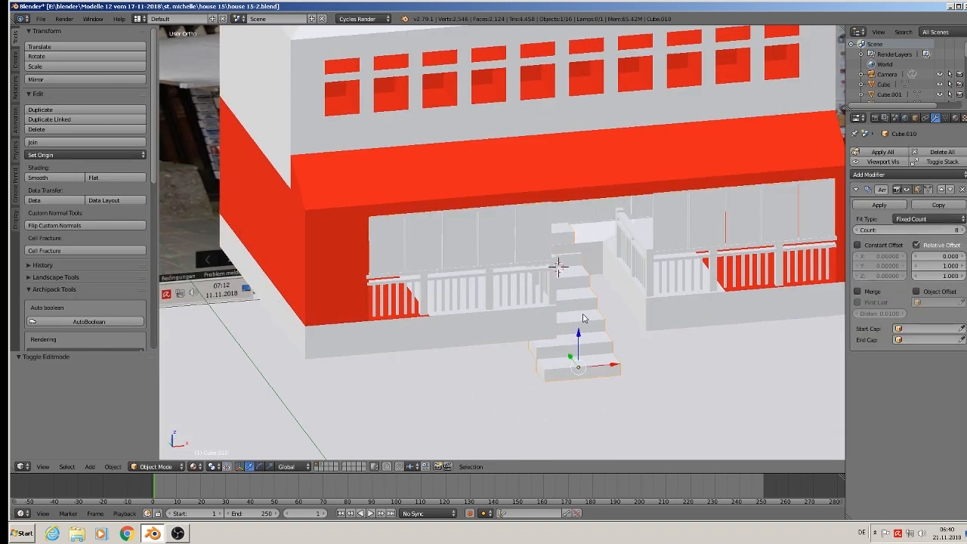
left_click_drag(604, 369, 637, 366)
middle_click_drag(637, 366, 670, 377)
left_click_drag(626, 356, 669, 388)
mouse_move(669, 388)
middle_mouse_down()
mouse_move(629, 383)
mouse_move(653, 390)
middle_mouse_up()
mouse_move(642, 374)
left_mouse_down()
mouse_move(674, 378)
mouse_move(630, 370)
left_mouse_up()
key("KP_1")
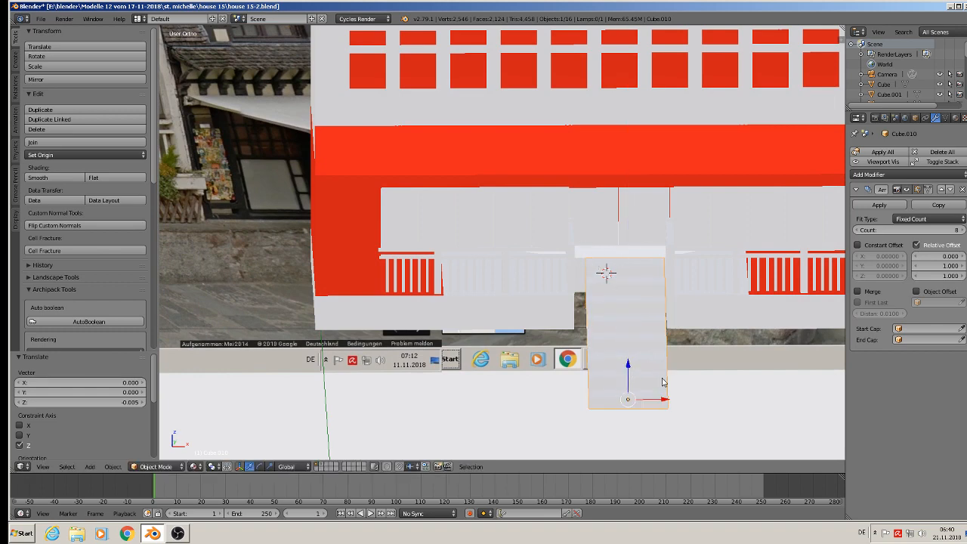
left_click_drag(662, 398, 658, 394)
Widen the staircase along X by a factor of about 1.13 to fill the entrance opening
key("s")
key("x")
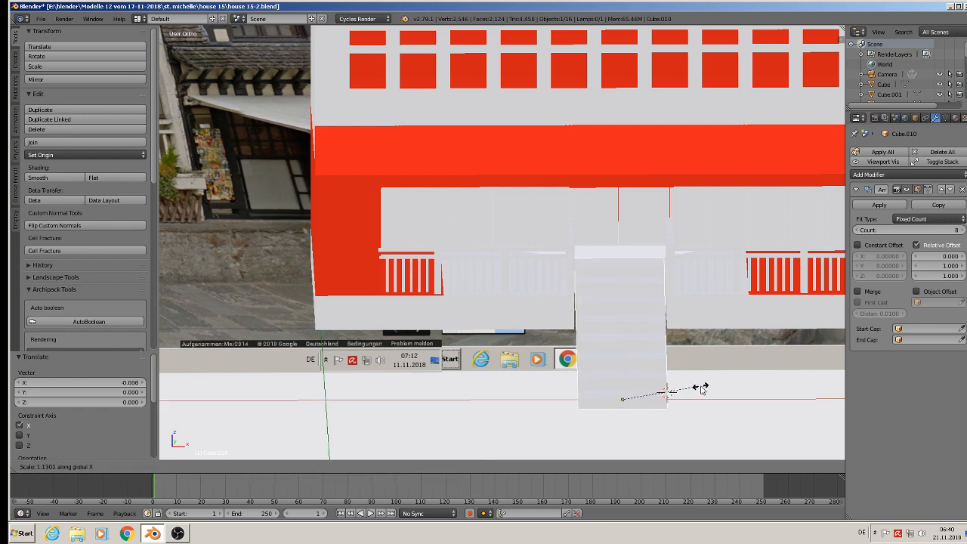
left_click(707, 389)
key("Tab")
middle_click_drag(705, 390, 630, 331)
key("a")
key("a")
key("Tab")
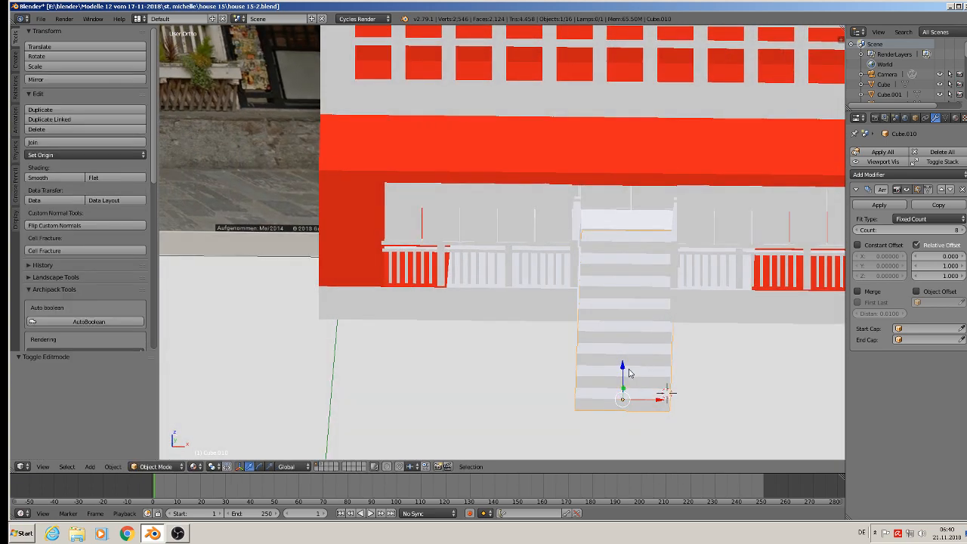
Raise the staircase by about 0.0025 along Z and deselect it
key("g")
key("z")
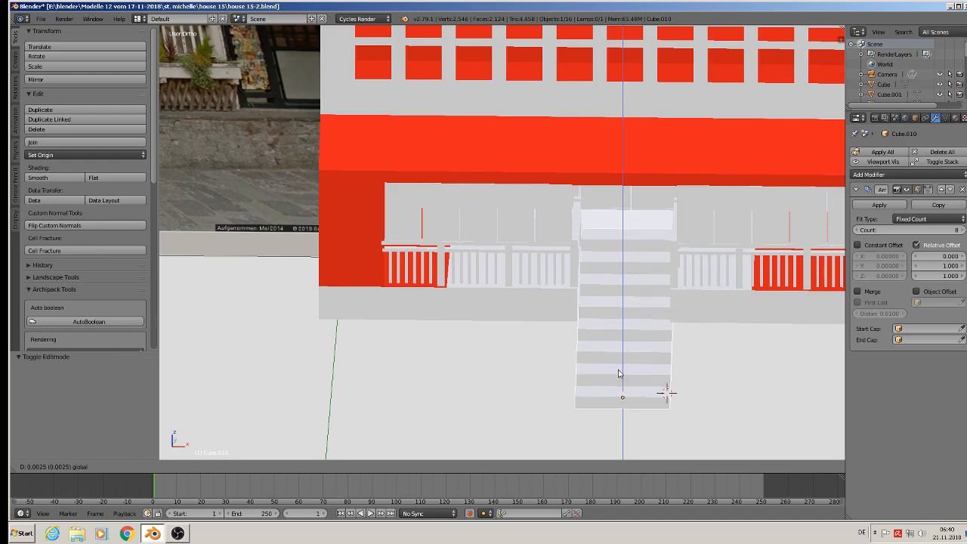
left_click(619, 373)
key("a")
middle_click_drag(719, 358, 741, 350)
scroll(696, 348, "down", 2)
scroll(643, 368, "down", 2)
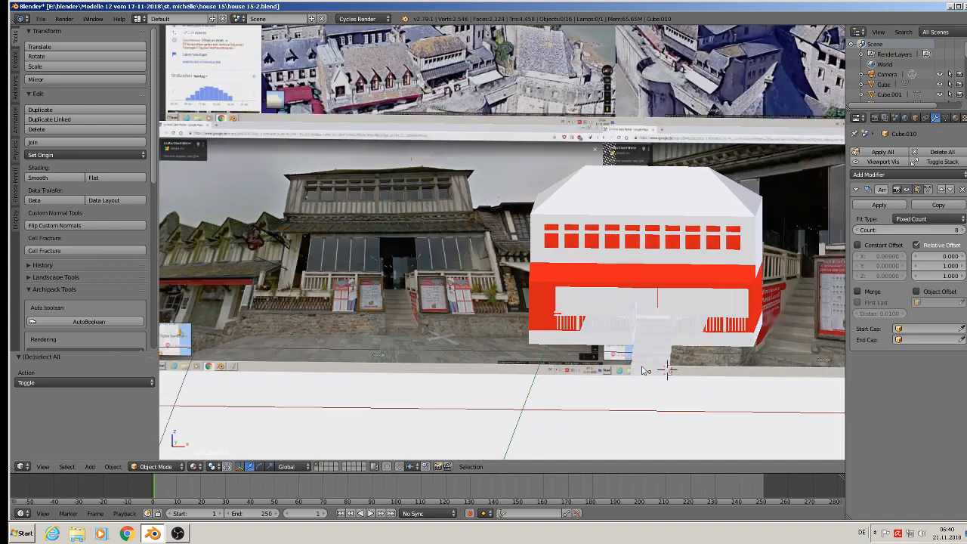
Duplicate the staircase, move the copy 0.414 along X and put it on layer 2 as a spare
right_click(645, 369)
key("shift+d")
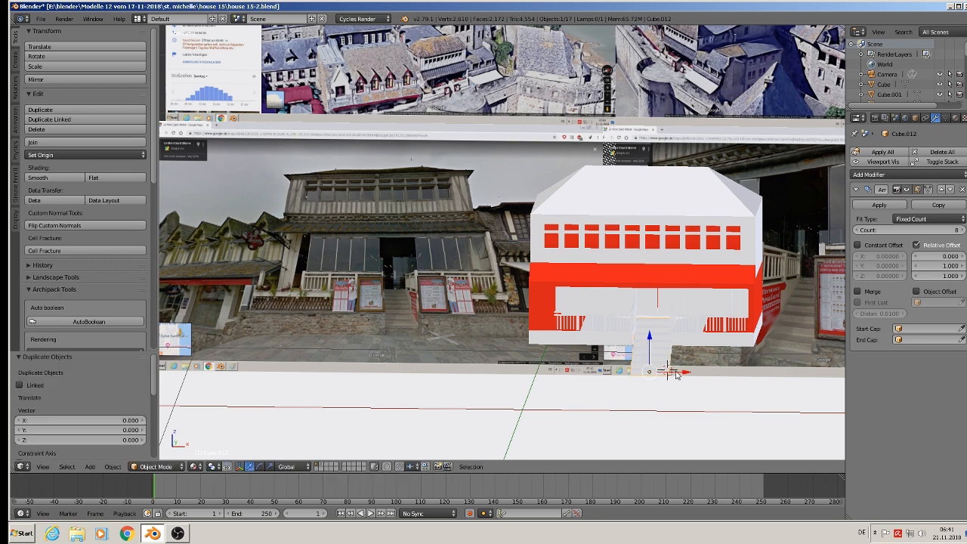
key("x")
left_click(822, 389)
key("m")
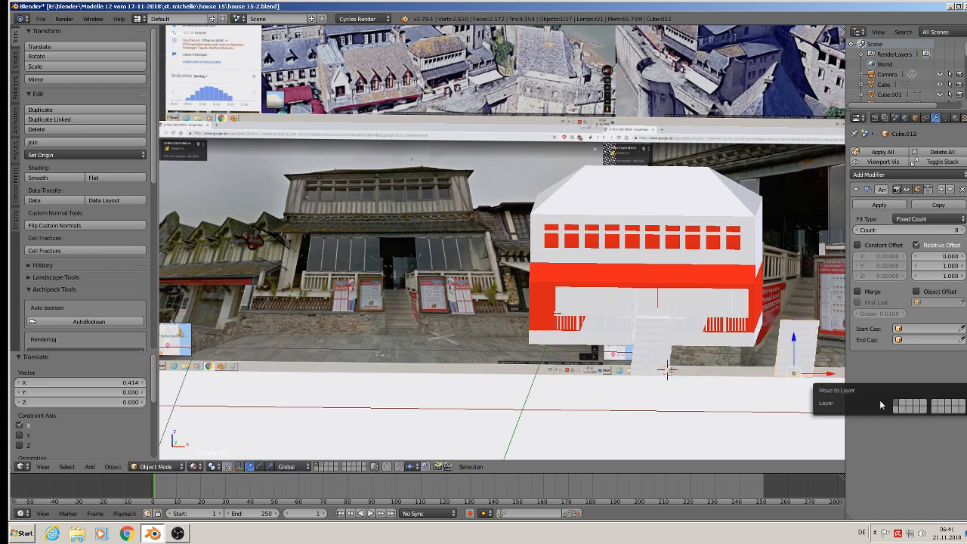
left_click(904, 409)
Apply the Array modifier of the original staircase at the entrance and deselect it
right_click(655, 364)
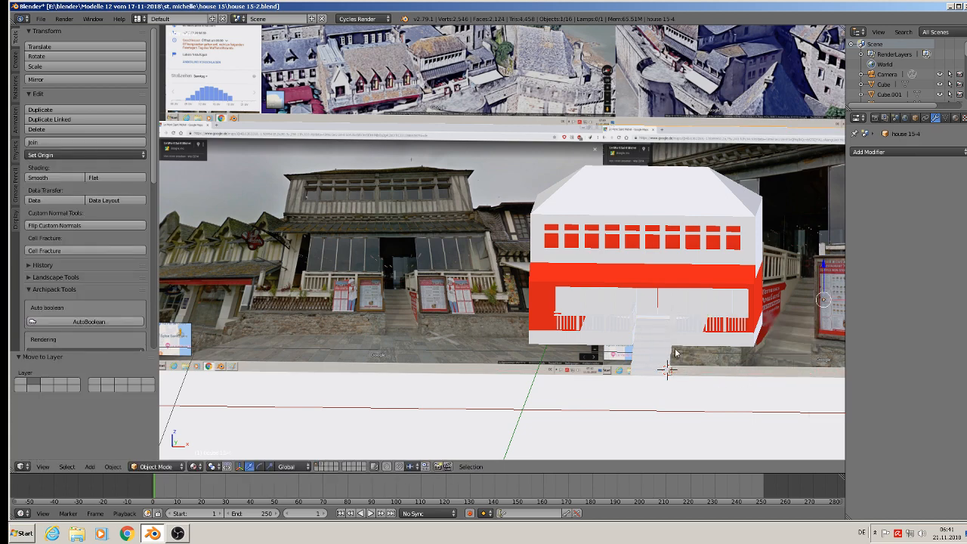
left_click(881, 205)
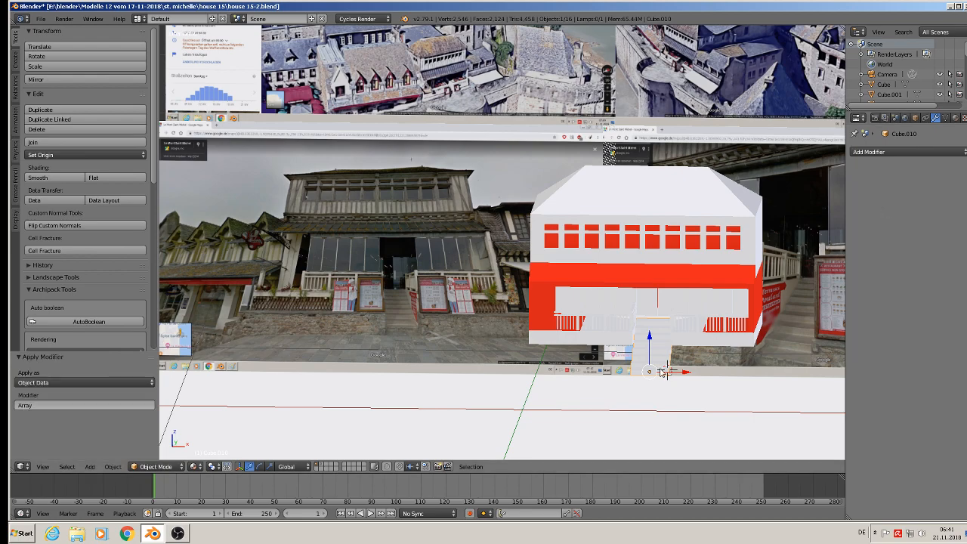
scroll(675, 378, "up", 4)
key("a")
mouse_move(673, 381)
middle_mouse_down()
mouse_move(690, 376)
mouse_move(667, 369)
mouse_move(689, 372)
middle_mouse_up()
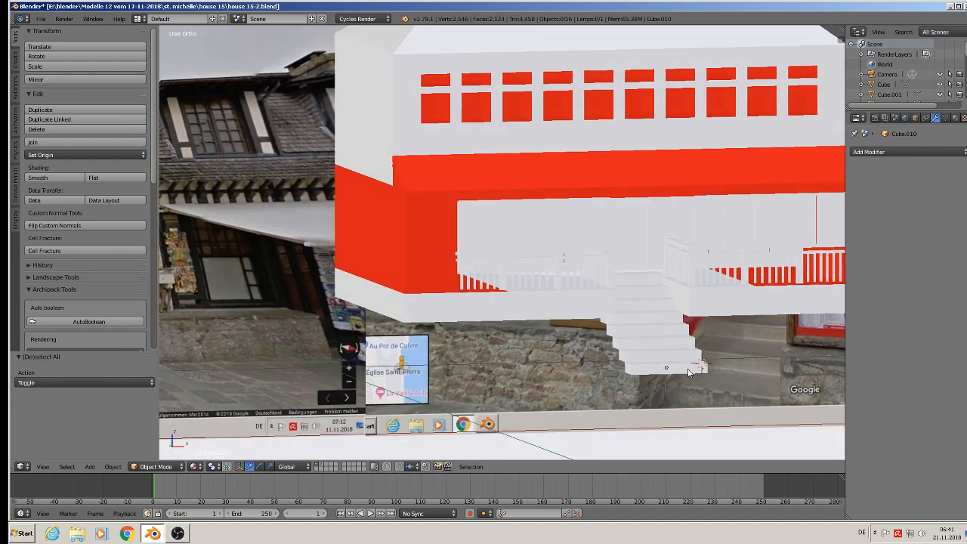
Save the house model in its current file, house 15-2.blend
scroll(688, 372, "down", 5)
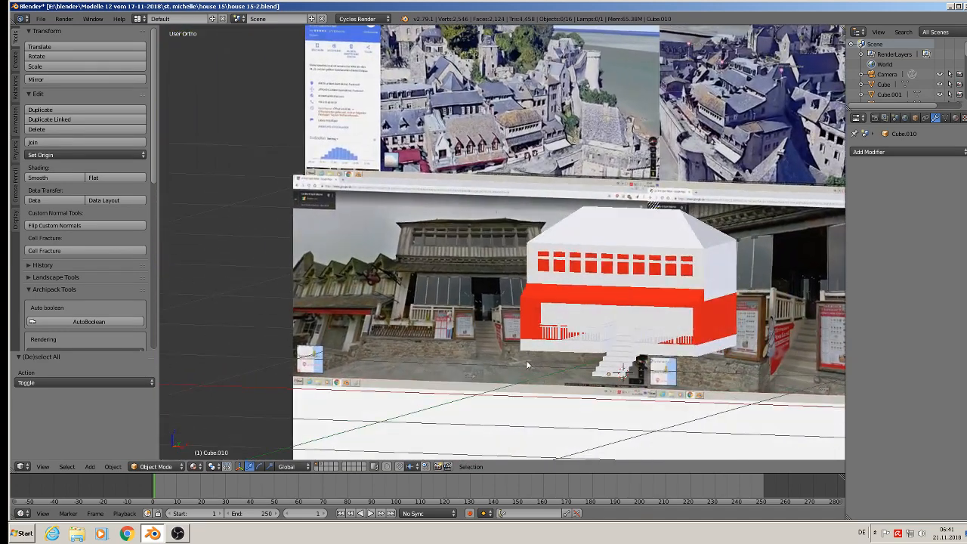
middle_click_drag(528, 365, 575, 348, "shift")
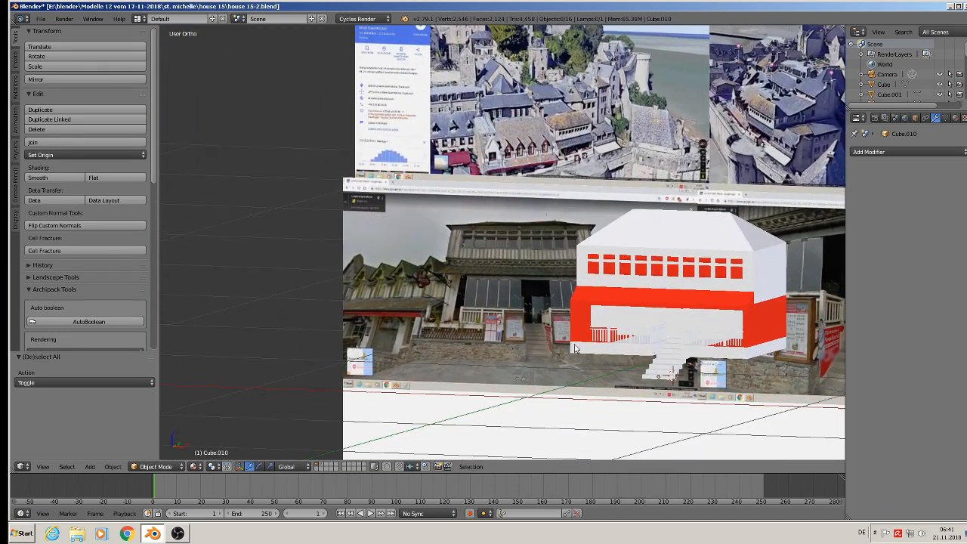
left_click(40, 18)
left_click(68, 98)
Examine the flower box, lattice and stone wall beside the stairs in the reference photo, and compare them with the model's base
scroll(508, 399, "up", 5)
scroll(506, 398, "up", 5)
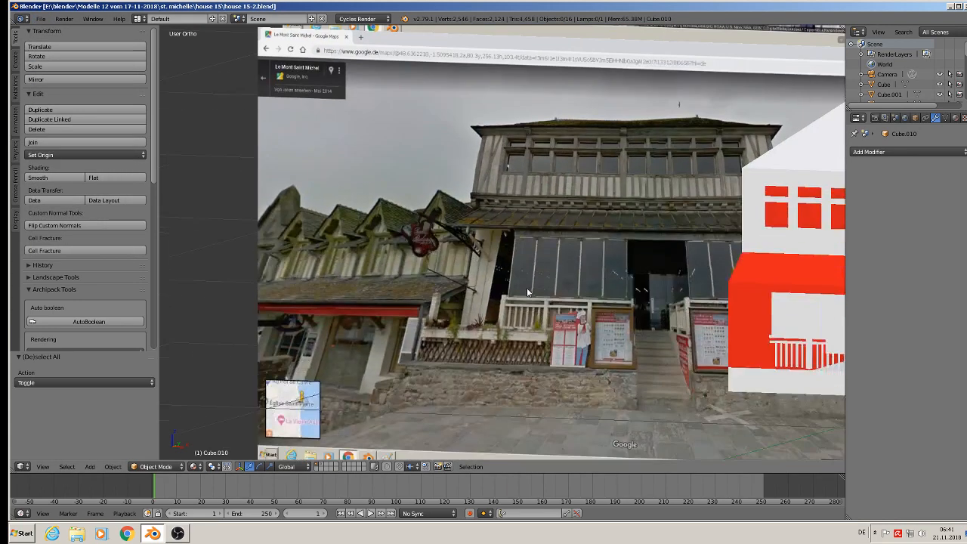
scroll(559, 279, "up", 2)
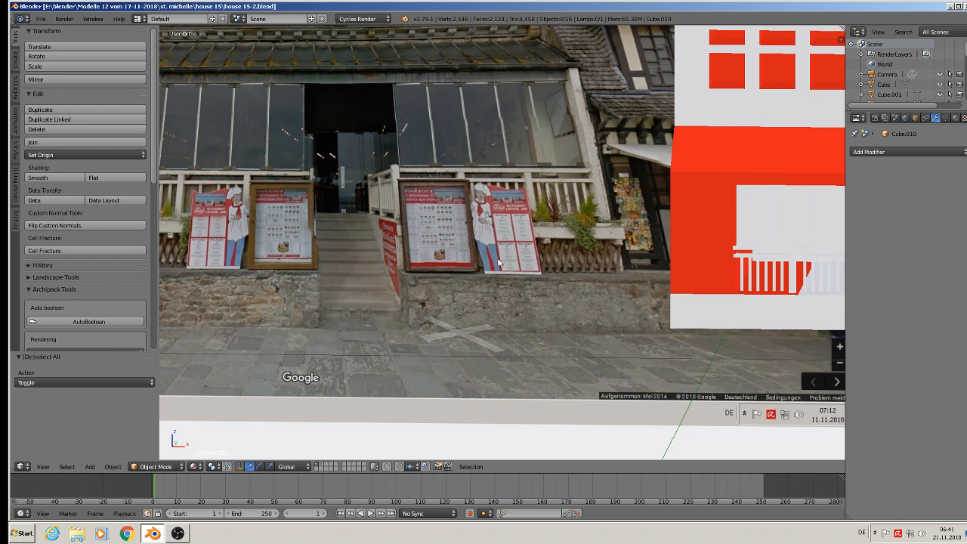
scroll(569, 263, "up", 4)
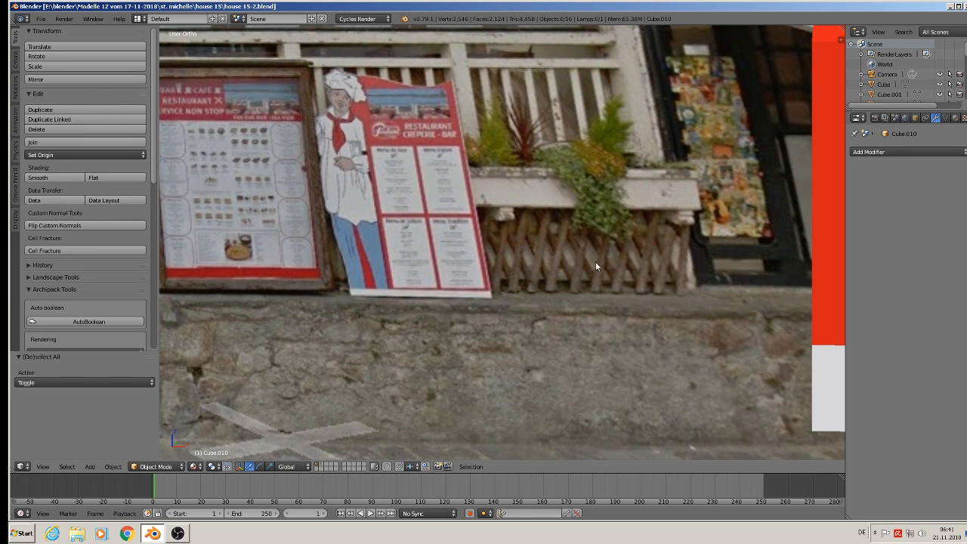
scroll(598, 269, "down", 2)
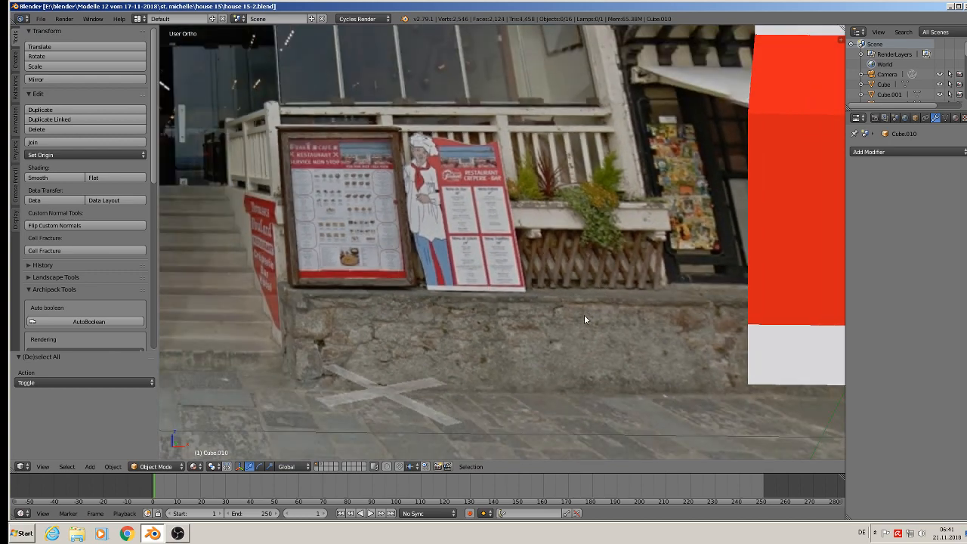
scroll(584, 315, "down", 5)
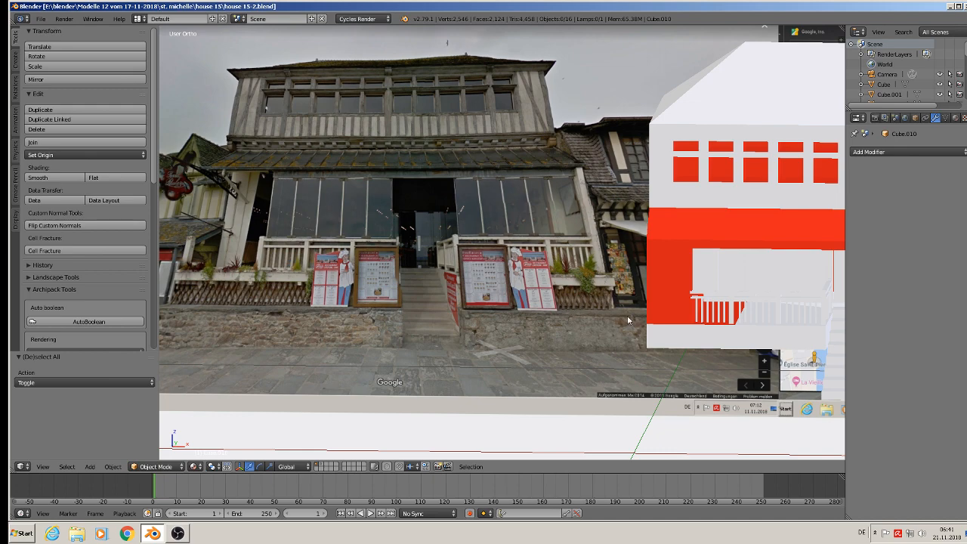
middle_click_drag(712, 364, 530, 262, "shift")
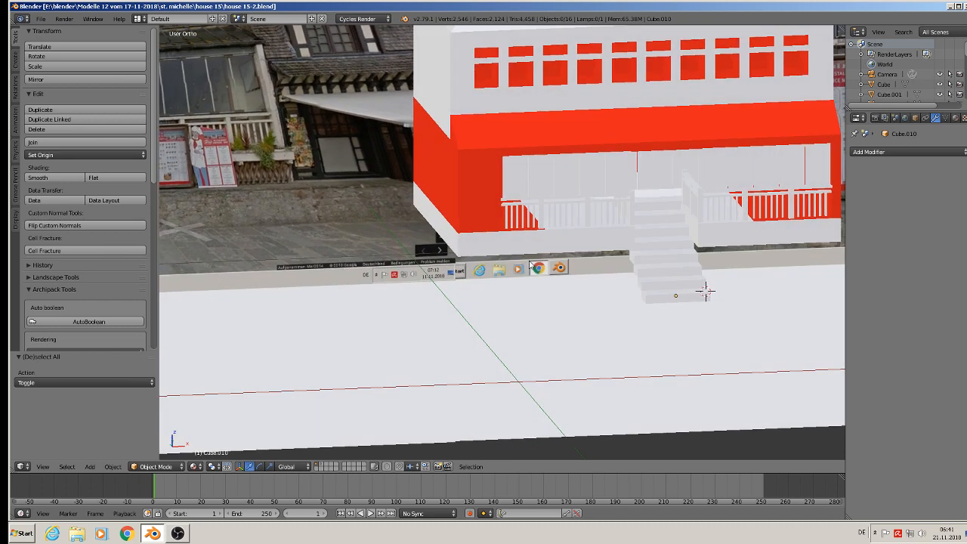
scroll(539, 263, "up", 2)
scroll(544, 261, "down", 2)
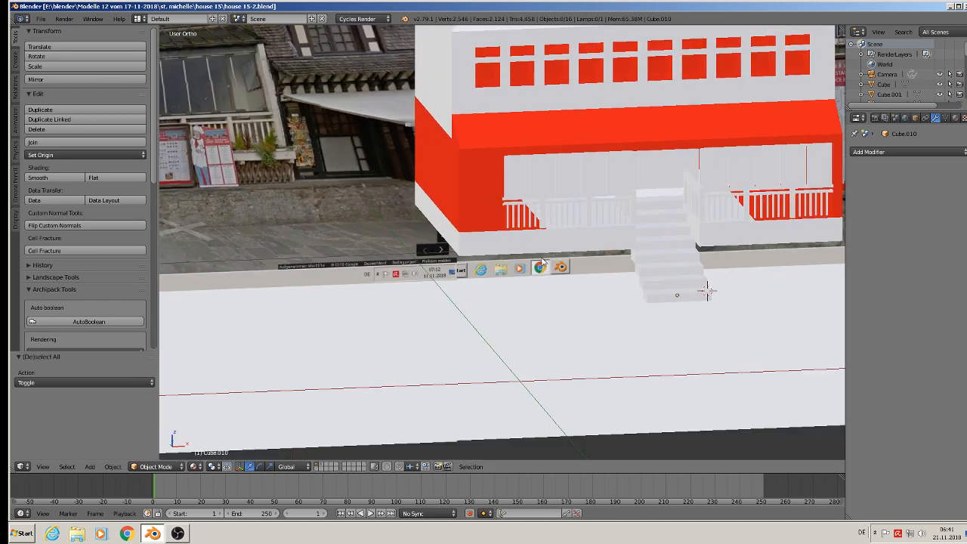
scroll(542, 262, "up", 2)
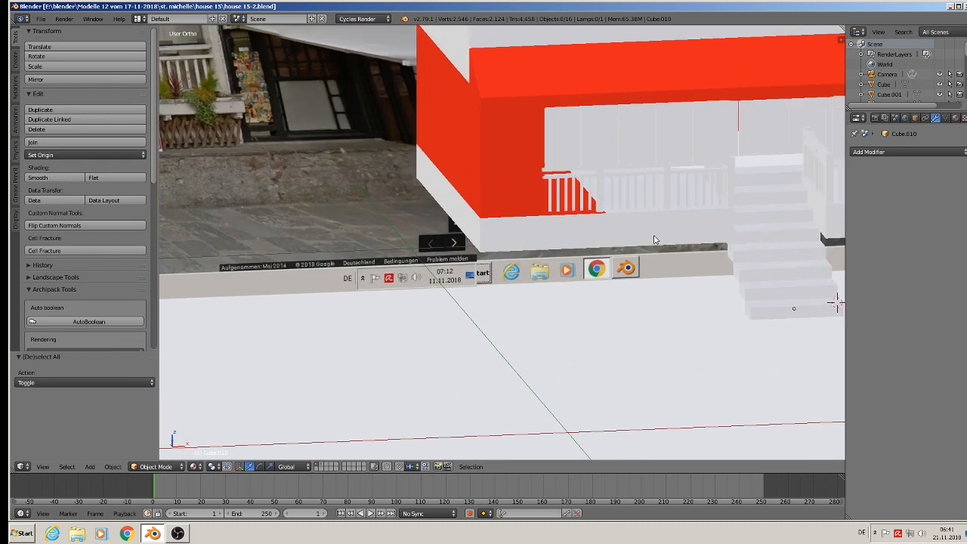
key("Tab")
key("Tab")
right_click(626, 241)
key("Tab")
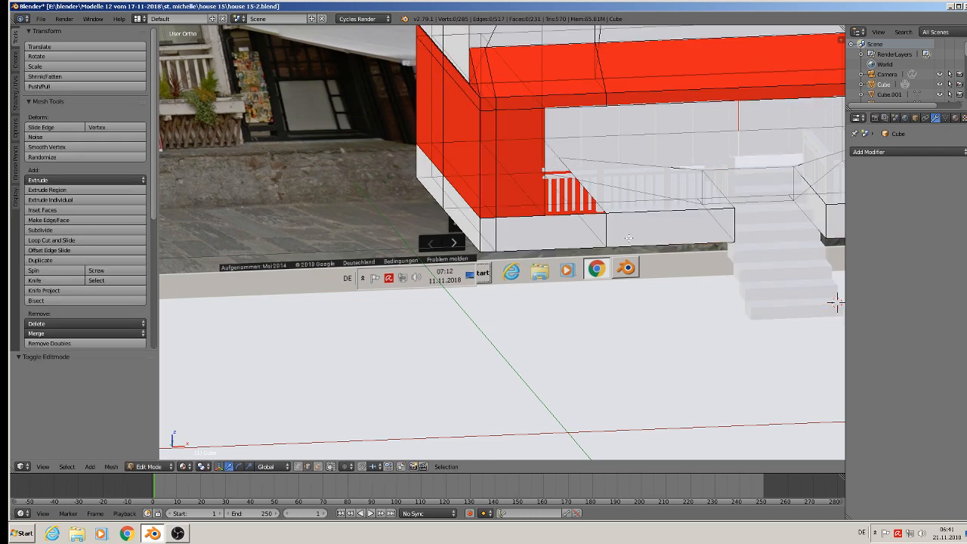
middle_click_drag(836, 303, 595, 262)
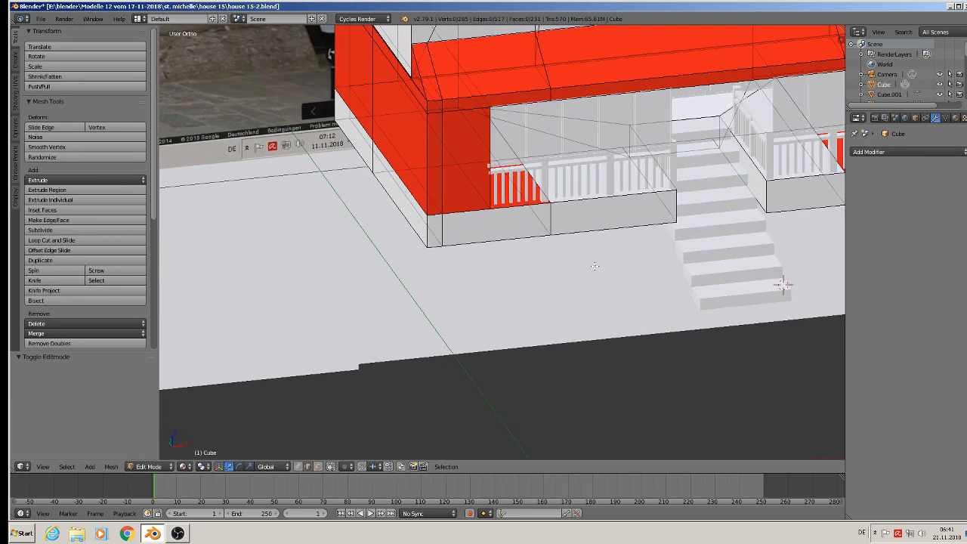
left_click(319, 468)
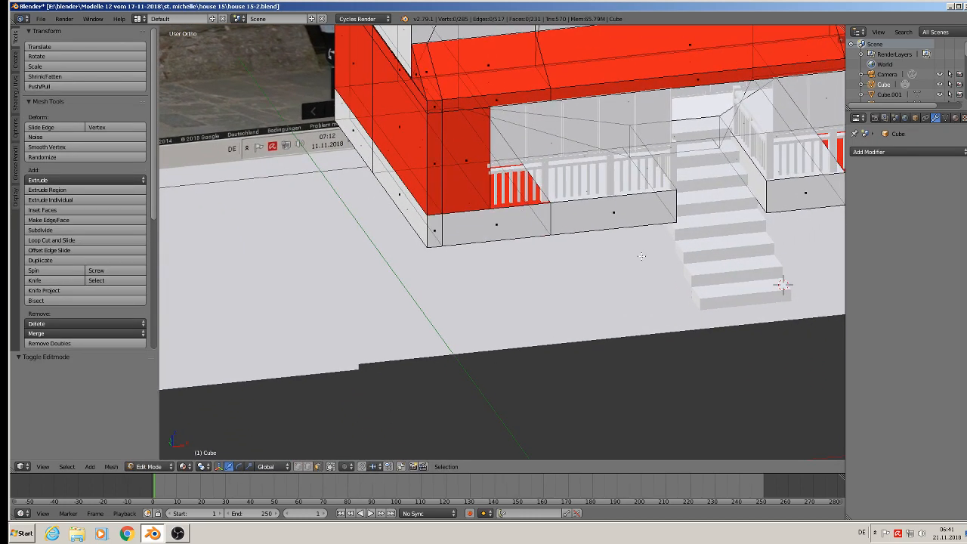
right_click(615, 208)
right_click(496, 225, "shift")
right_click(435, 231, "shift")
middle_click_drag(601, 280, 662, 279)
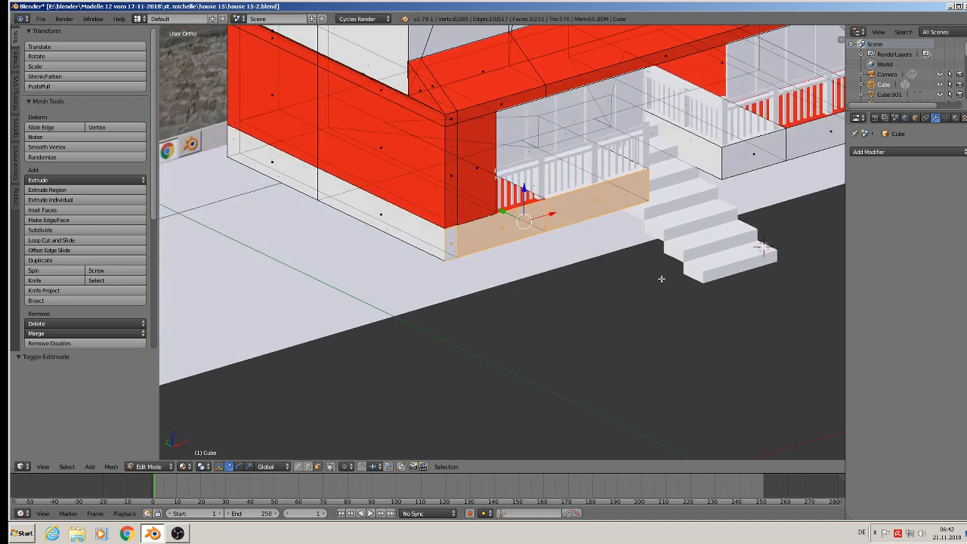
key("a")
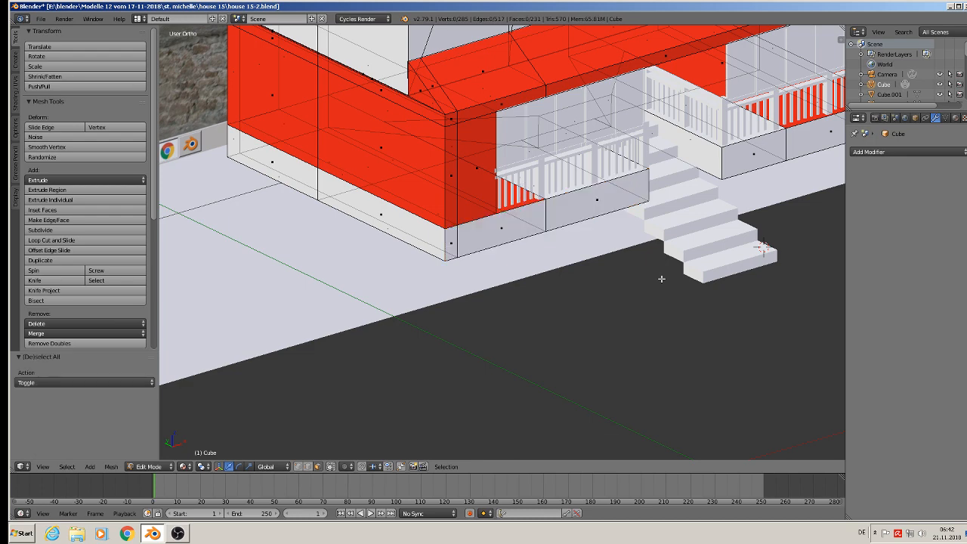
key("Tab")
Add a cube in front of the house beside the staircase and scale it to 0.066
middle_click_drag(662, 279, 632, 244)
left_click(601, 240)
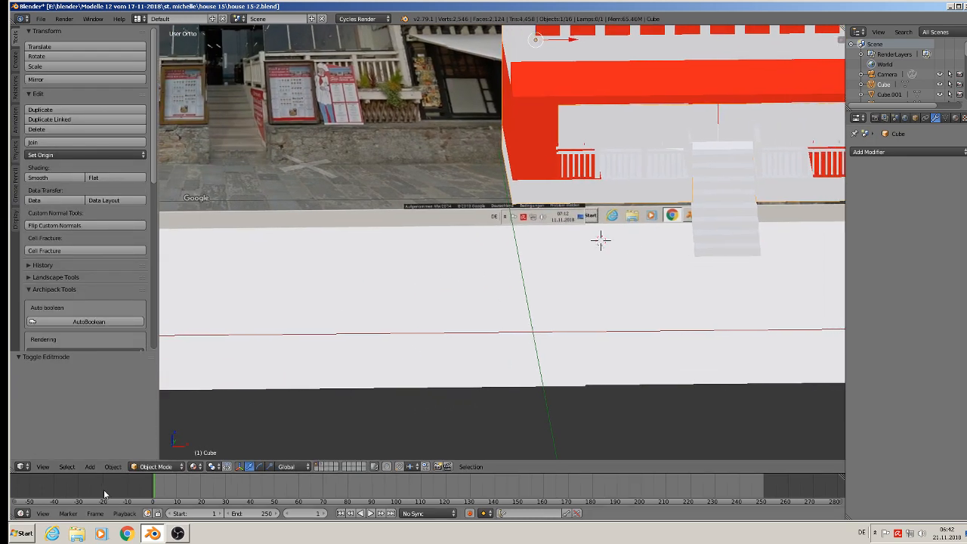
left_click(90, 466)
mouse_move(103, 455)
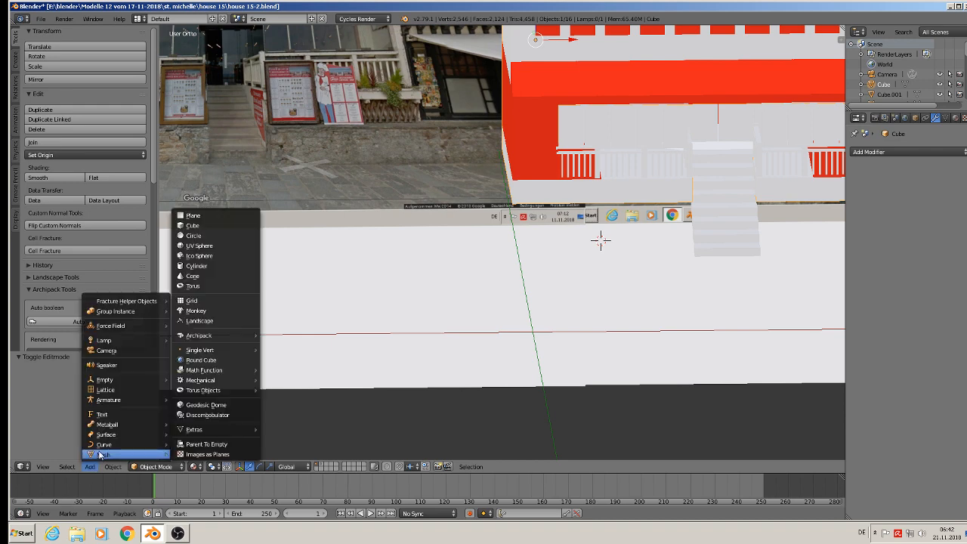
left_click(198, 225)
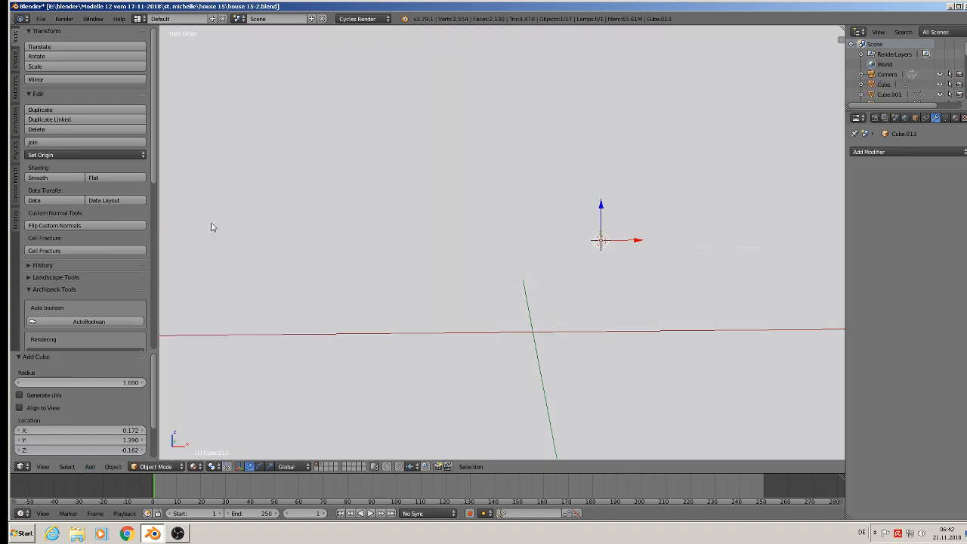
middle_click_drag(652, 349, 782, 429)
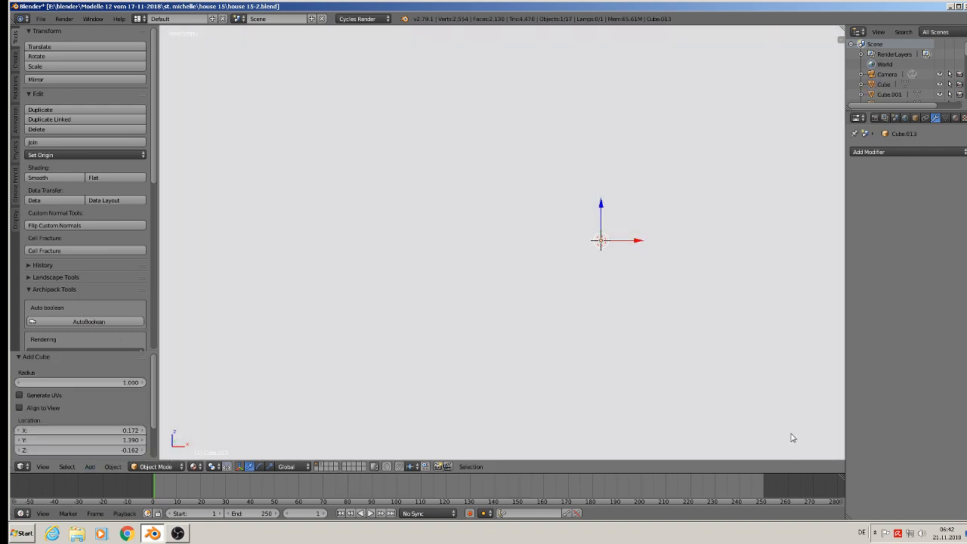
key("s")
left_click(620, 254)
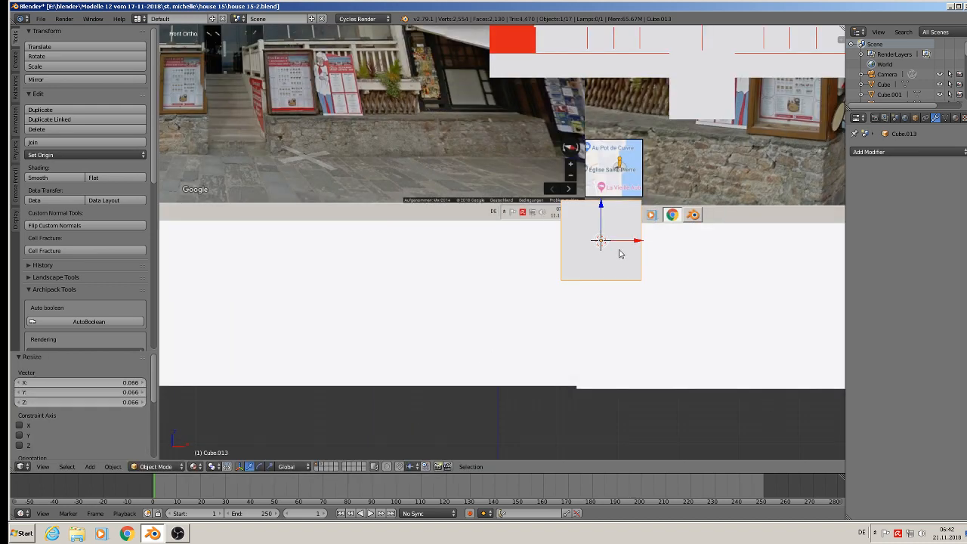
Move the new cube 0.234 up along Z and -0.928 along Y, so it stands in front of the house beside the stairs
scroll(620, 254, "down", 3)
key("g")
key("z")
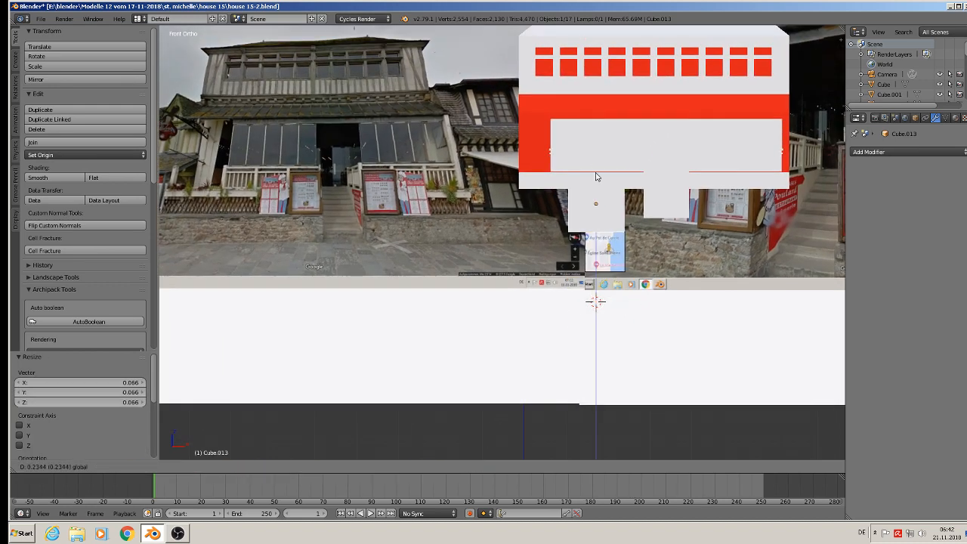
left_click(596, 176)
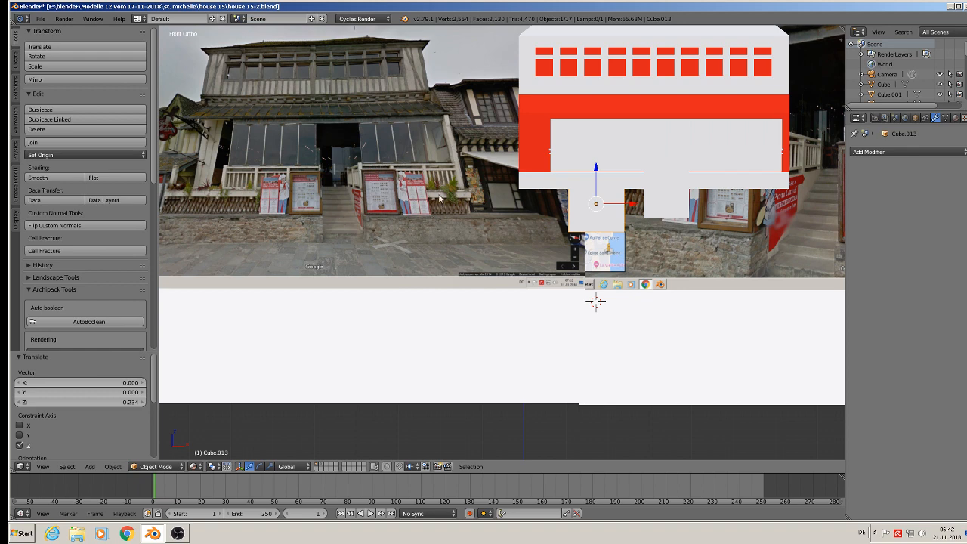
middle_click_drag(680, 260, 710, 266)
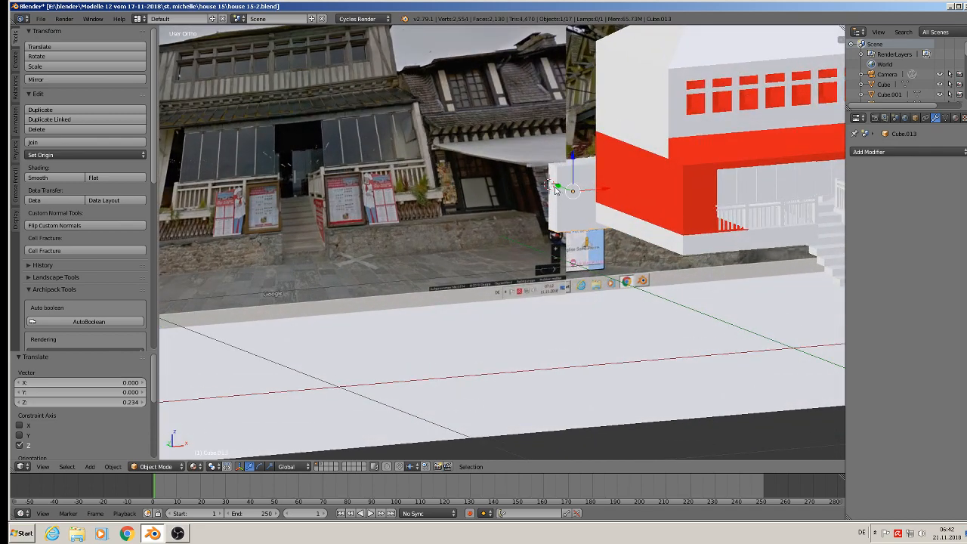
left_click_drag(556, 189, 756, 284)
middle_click_drag(756, 284, 496, 267, "shift")
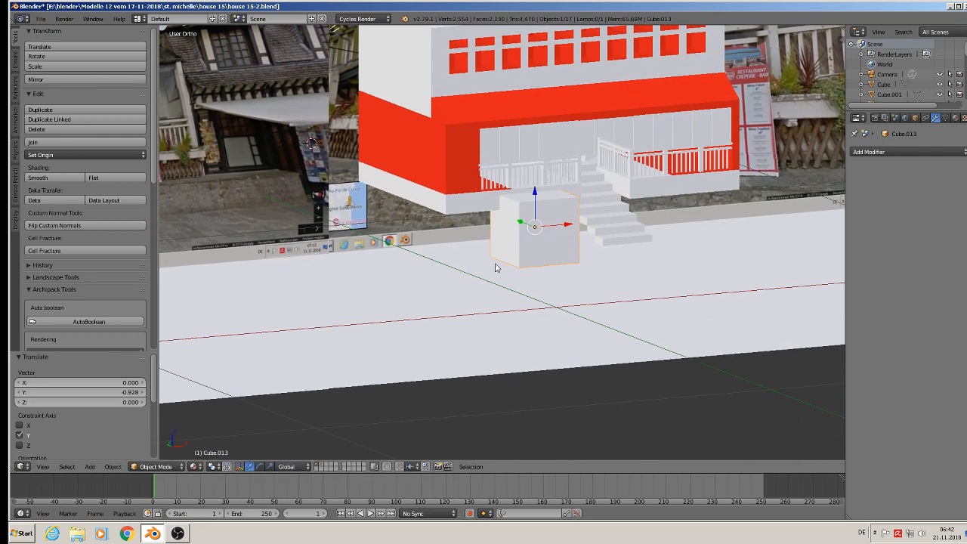
Adjust the cube's height by 0.009 along Z and nudge it slightly along Y in front of the house base
scroll(496, 267, "up", 2)
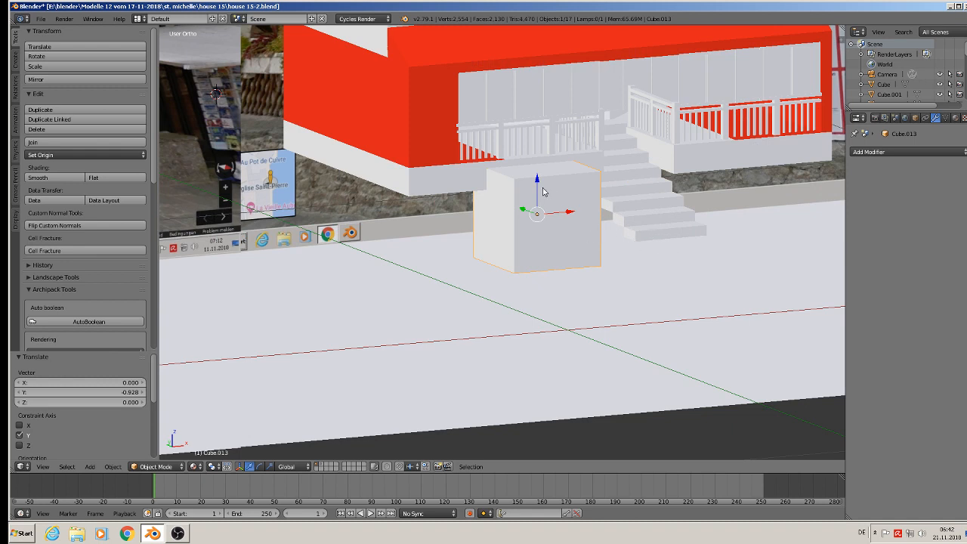
left_click_drag(536, 186, 534, 181)
left_click_drag(533, 179, 535, 181)
scroll(535, 181, "down", 3)
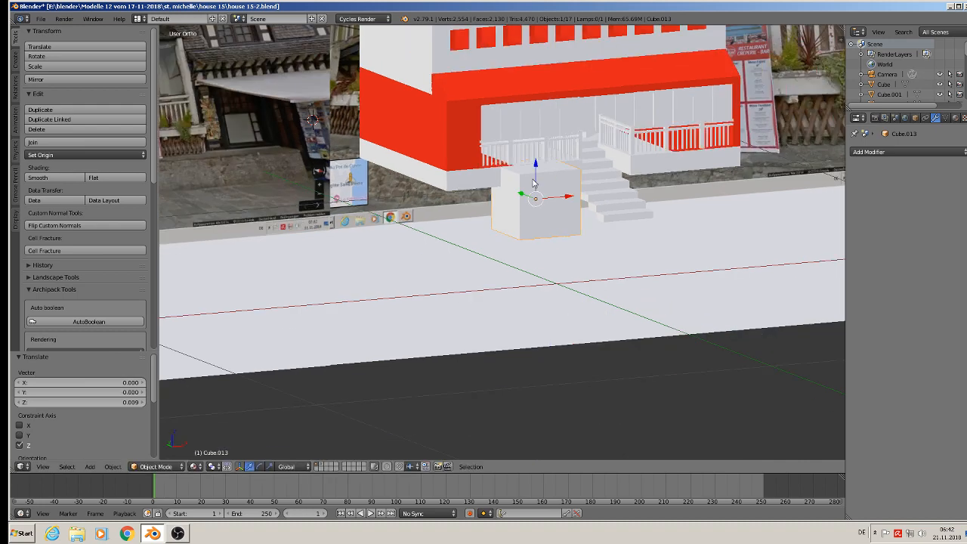
middle_click_drag(533, 181, 572, 269, "shift")
scroll(521, 249, "down", 1)
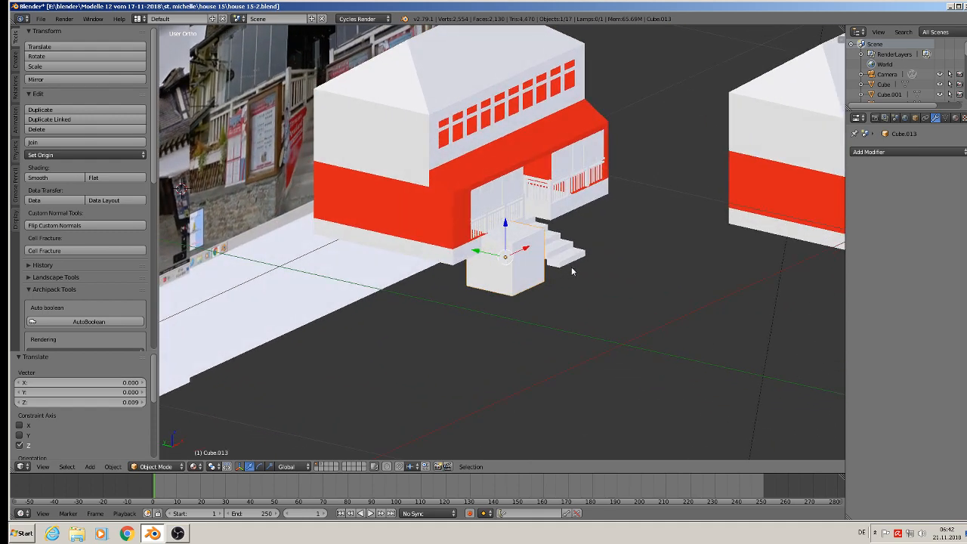
scroll(572, 270, "up", 2)
key("g")
key("y")
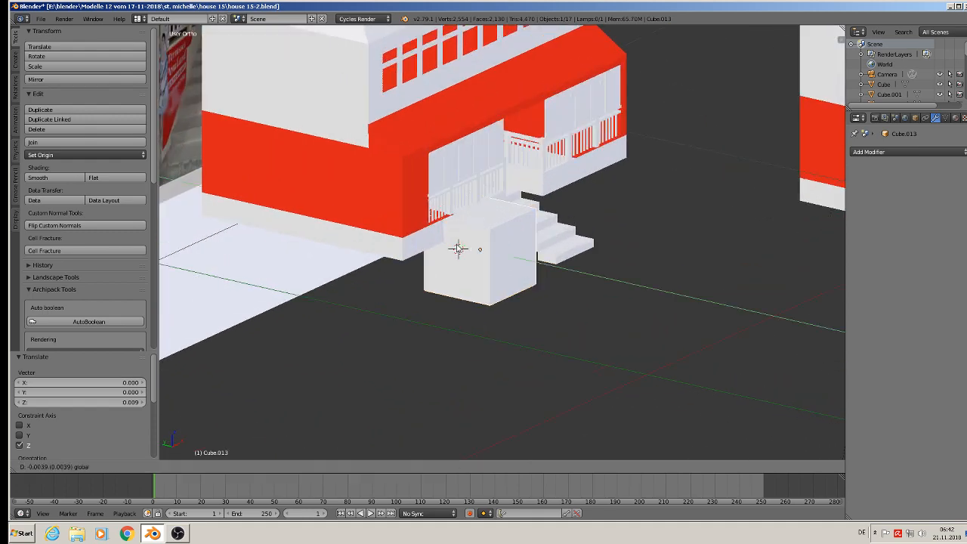
left_click_drag(473, 257, 474, 257)
Raise the cube's bottom face by 0.024 along Z to match the foot of the staircase
middle_click_drag(487, 259, 408, 228)
key("Tab")
right_click(502, 293)
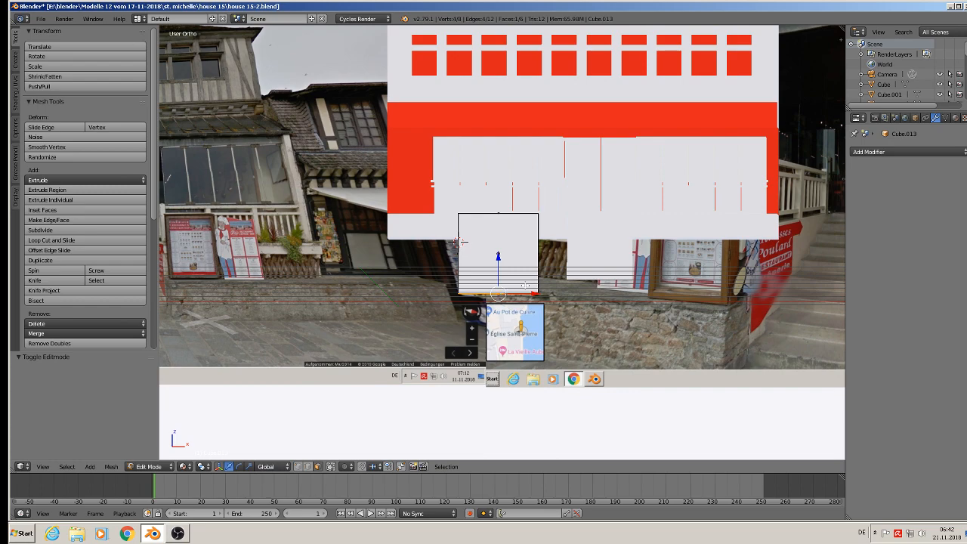
key("KP_1")
scroll(457, 261, "up", 3)
key("g")
key("z")
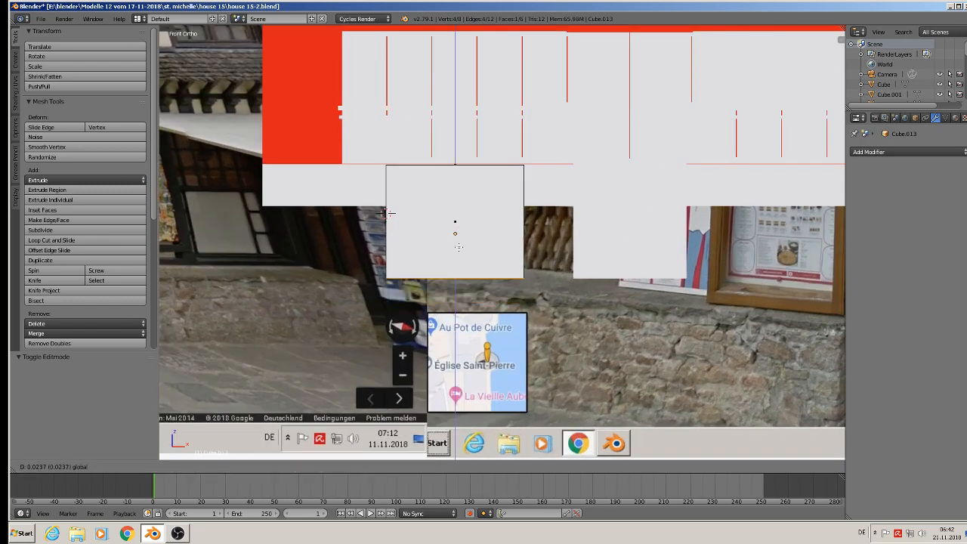
left_click(459, 247)
middle_click_drag(459, 247, 518, 285)
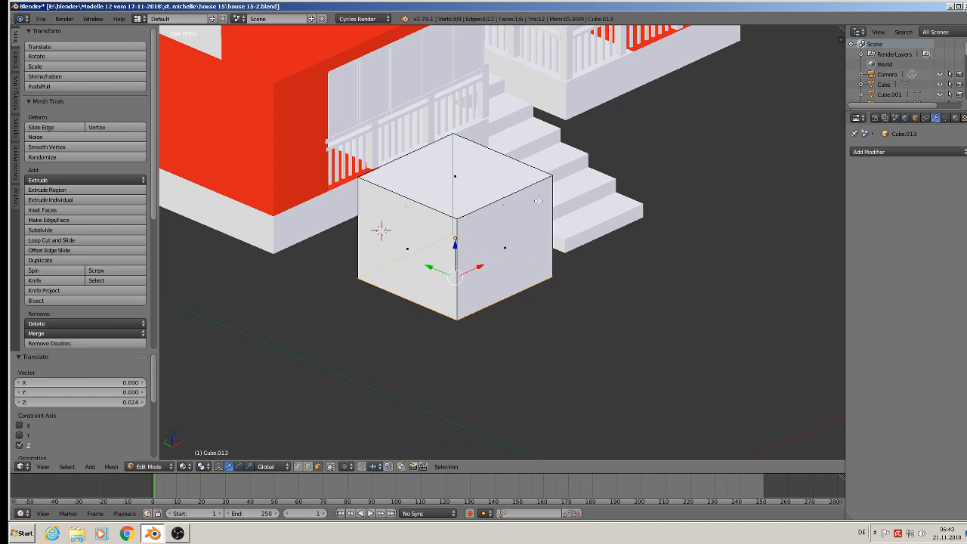
Select the entrance staircase and compress its whole mesh along Y to make the steps shallower
key("Tab")
right_click(560, 151)
key("Tab")
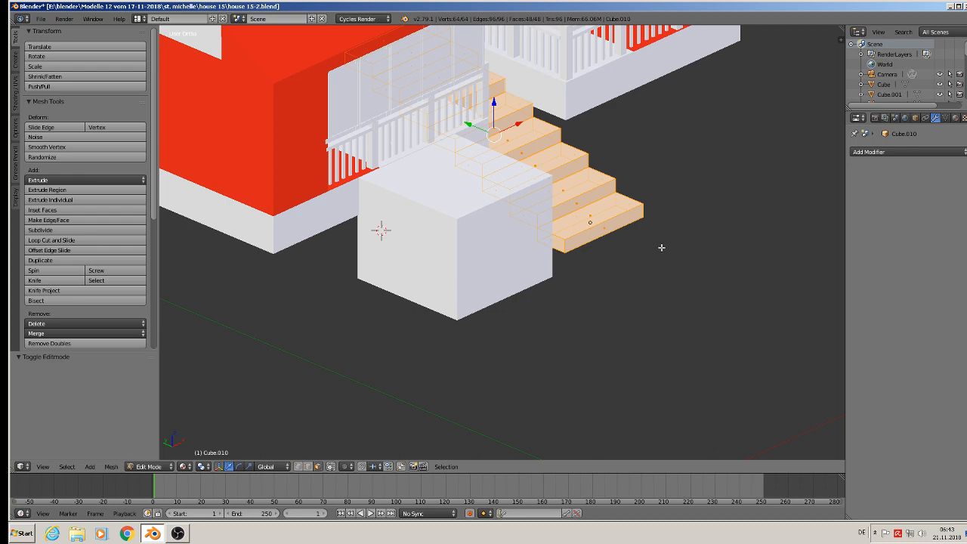
key("s")
key("y")
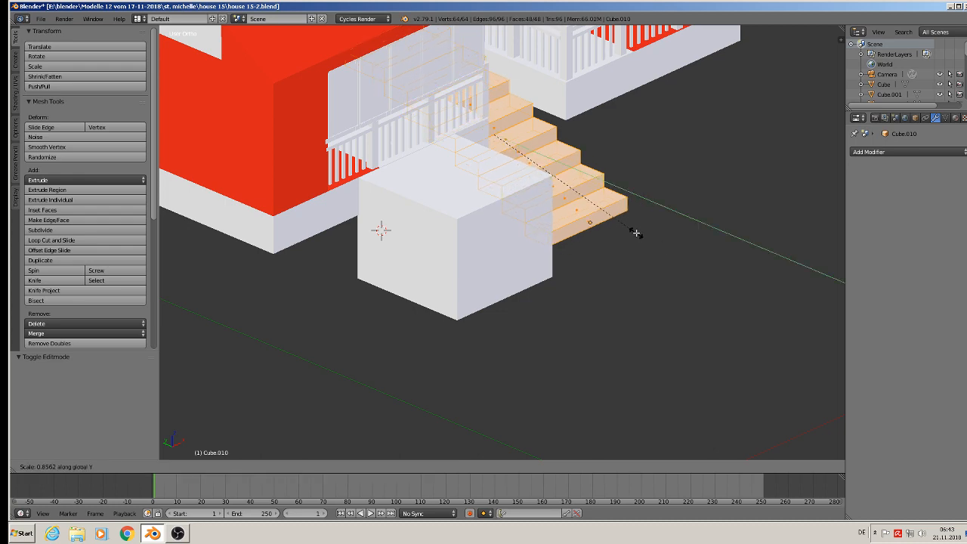
left_click(607, 211)
Shift the staircase mesh 0.053 along Y into the entrance opening and correct it by -0.013
middle_click_drag(606, 211, 484, 106)
left_click_drag(489, 120, 480, 96)
middle_click_drag(484, 158, 565, 270, "shift")
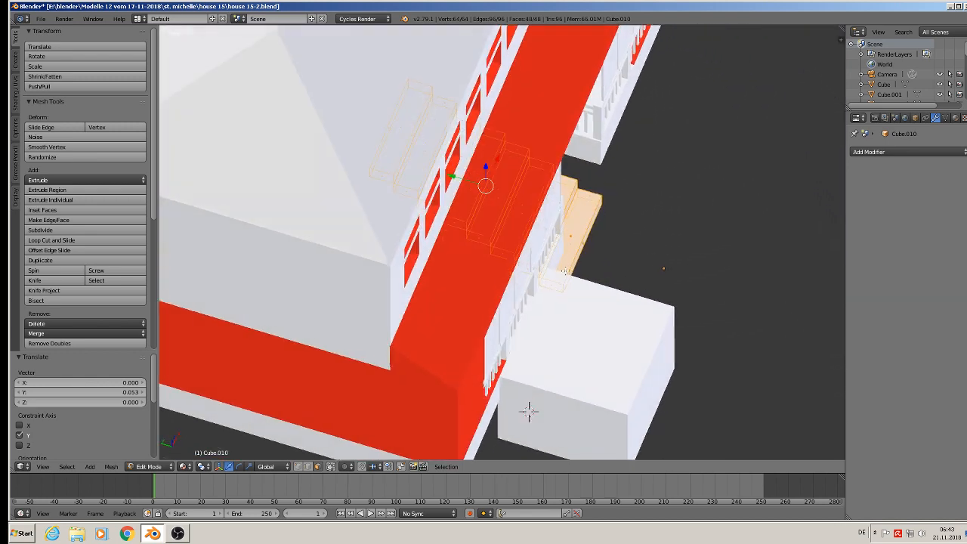
middle_click_drag(529, 411, 465, 399)
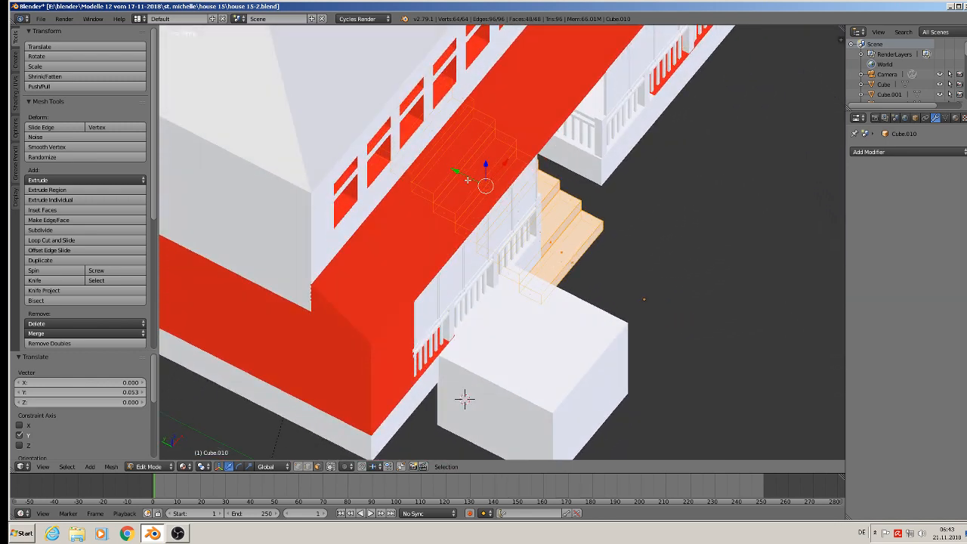
left_click_drag(468, 180, 477, 189)
middle_click_drag(477, 190, 421, 174)
Scale the staircase mesh by 1.133 along Y, readjust its depth, and return to Object Mode
key("s")
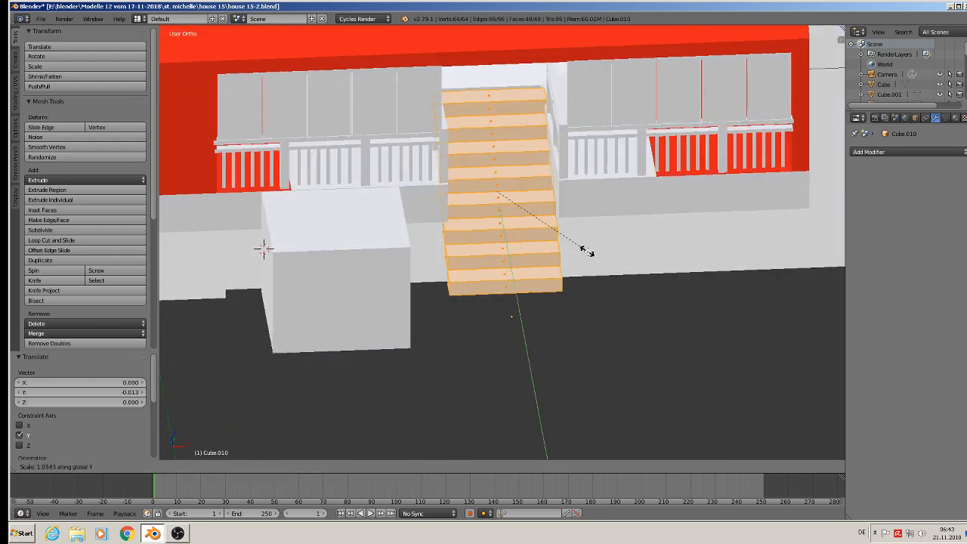
left_click(592, 256)
middle_click_drag(592, 256, 646, 311)
middle_click_drag(531, 307, 554, 319)
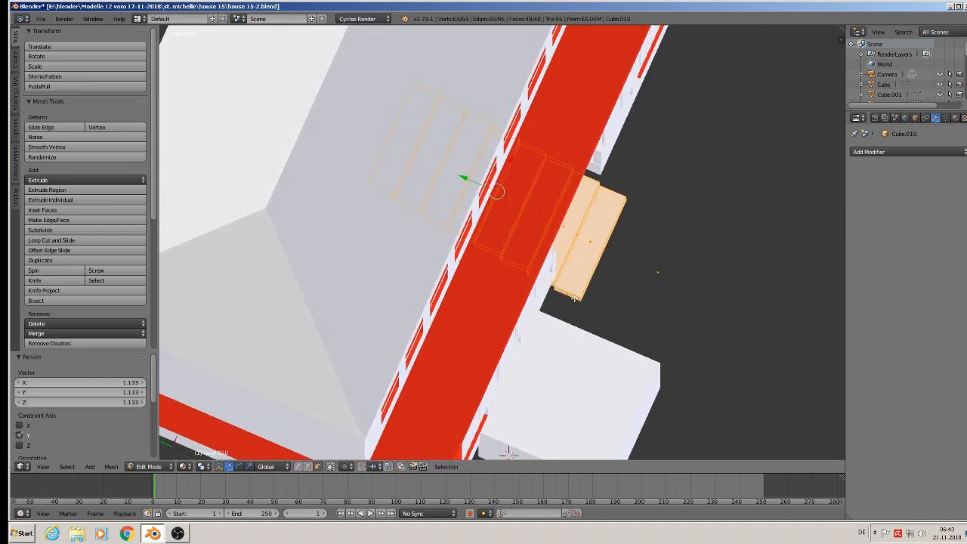
key("s")
key("y")
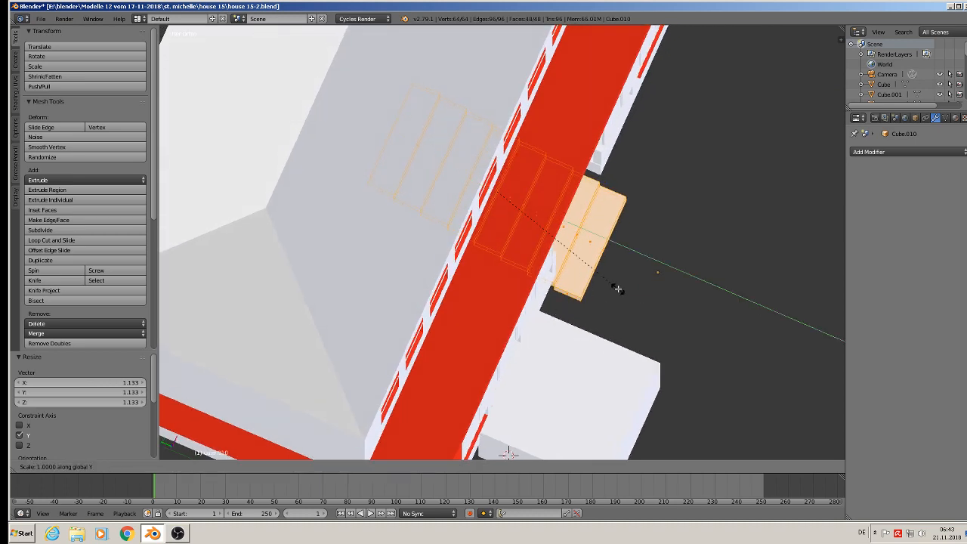
left_click(627, 295)
middle_click_drag(622, 296, 520, 282)
key("Tab")
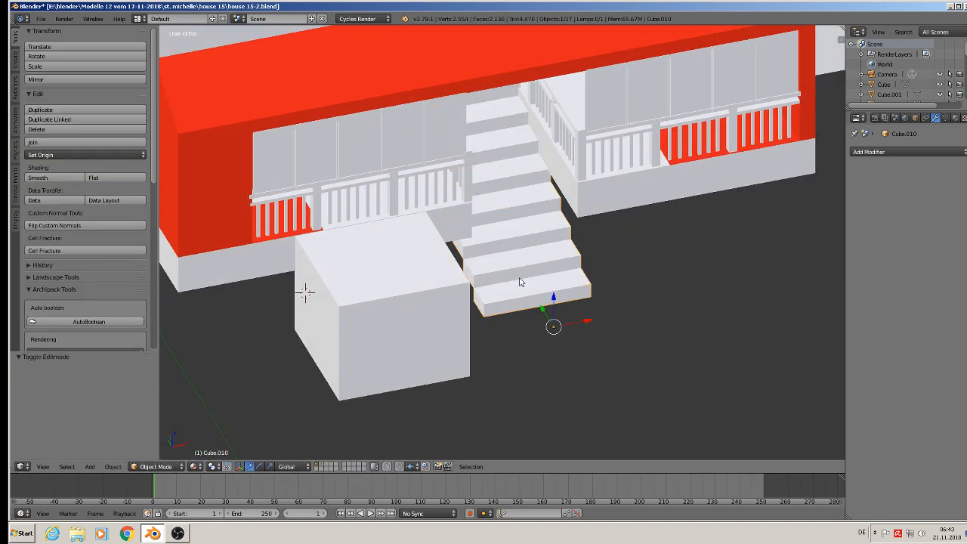
Push the cube's front face along Y toward the house, starting with 0.059 and correcting by -0.007, to leave a thin wall block
right_click(404, 317)
key("Tab")
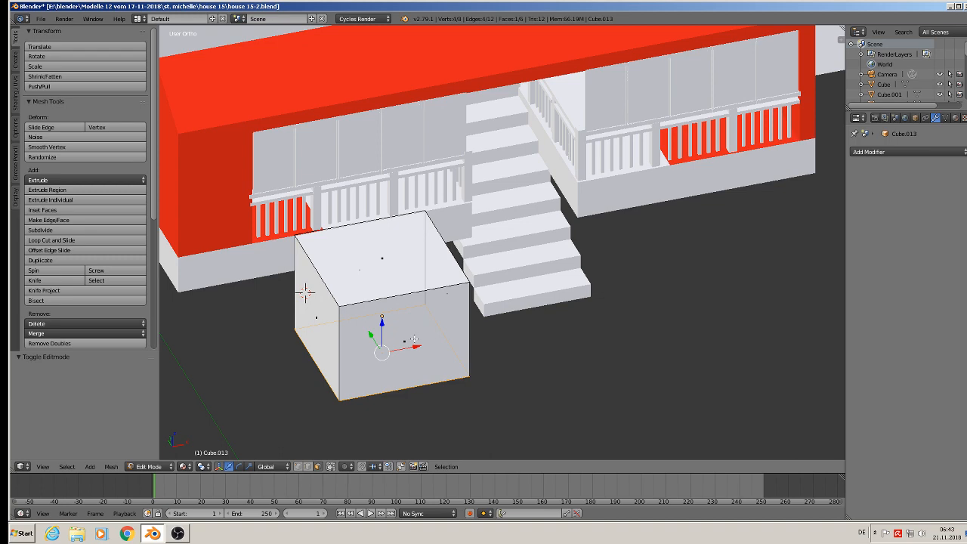
right_click(414, 340)
left_click_drag(394, 323, 376, 293)
middle_click_drag(407, 333, 385, 347)
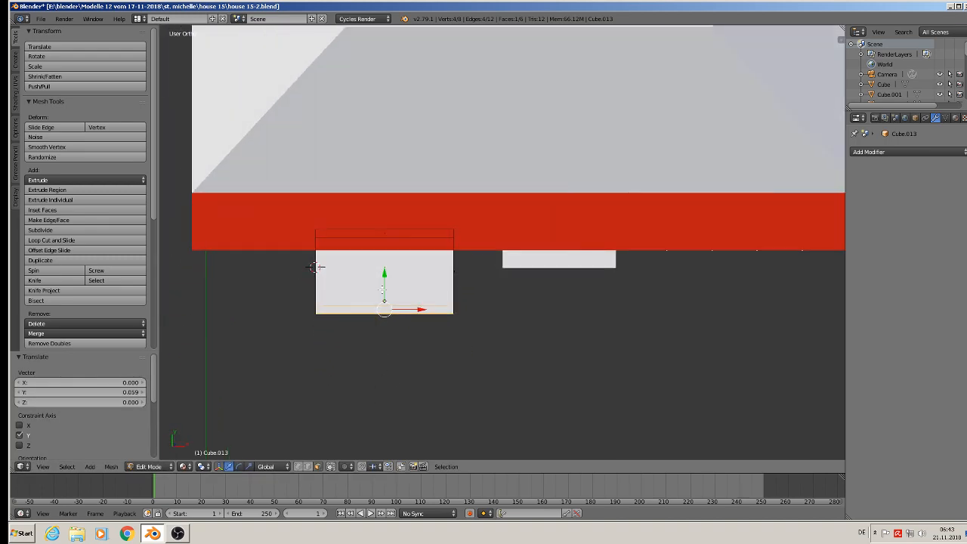
key("g")
key("y")
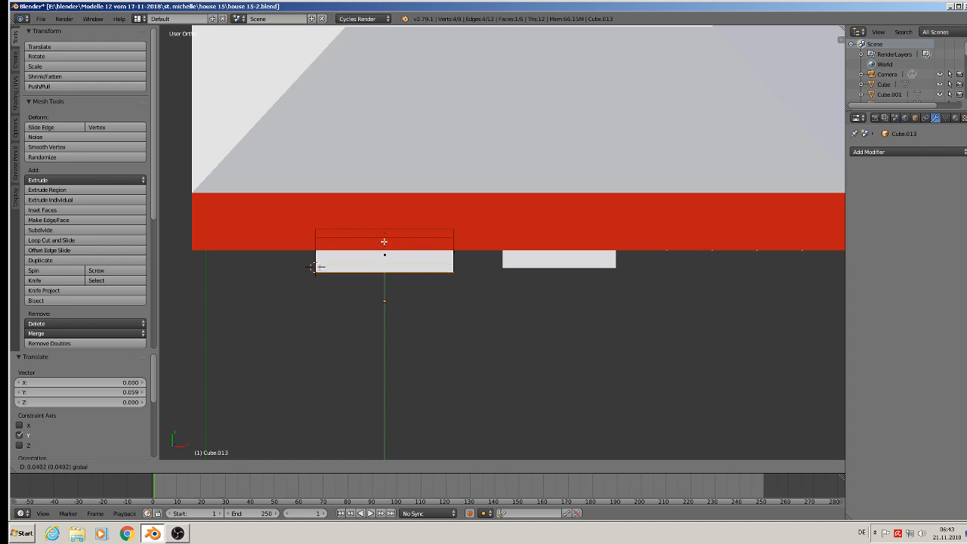
left_click(384, 240)
mouse_move(384, 241)
middle_mouse_down()
mouse_move(374, 215)
mouse_move(384, 229)
middle_mouse_up()
left_click_drag(385, 242, 385, 248)
middle_click_drag(385, 247, 386, 245)
middle_click_drag(316, 261, 442, 236)
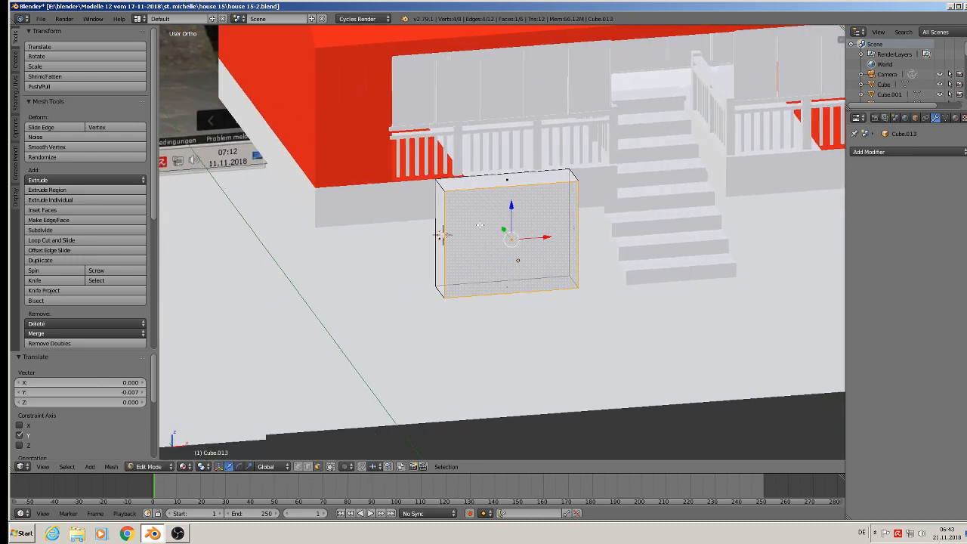
Widen the wall block by moving one end face -0.118 along X to the house corner and the other 0.047 to the stairs
right_click(442, 236)
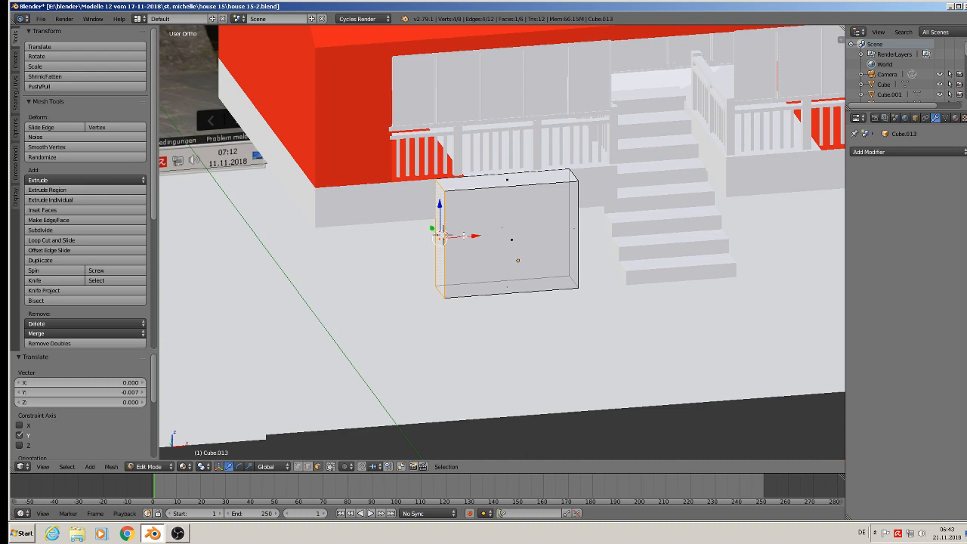
key("g")
key("x")
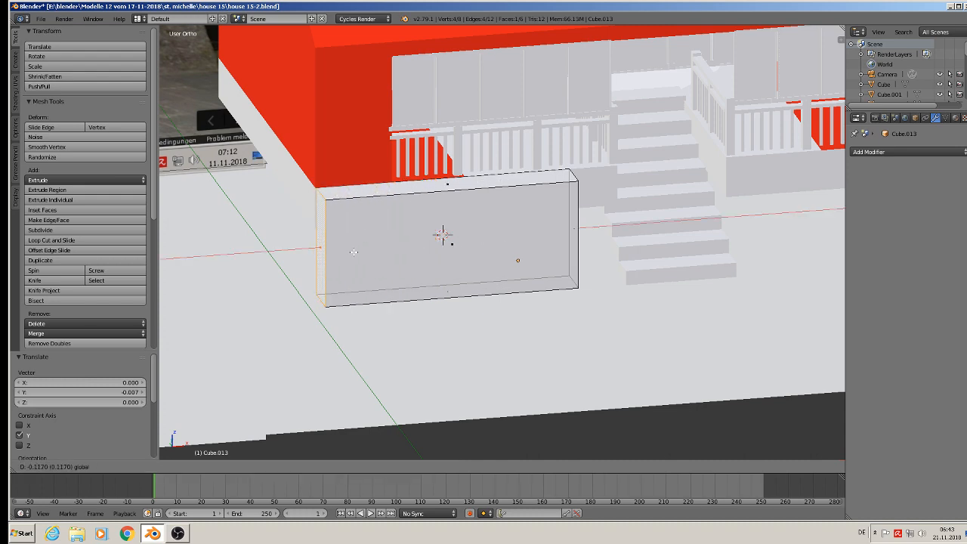
left_click(353, 251)
middle_click_drag(354, 252, 594, 259)
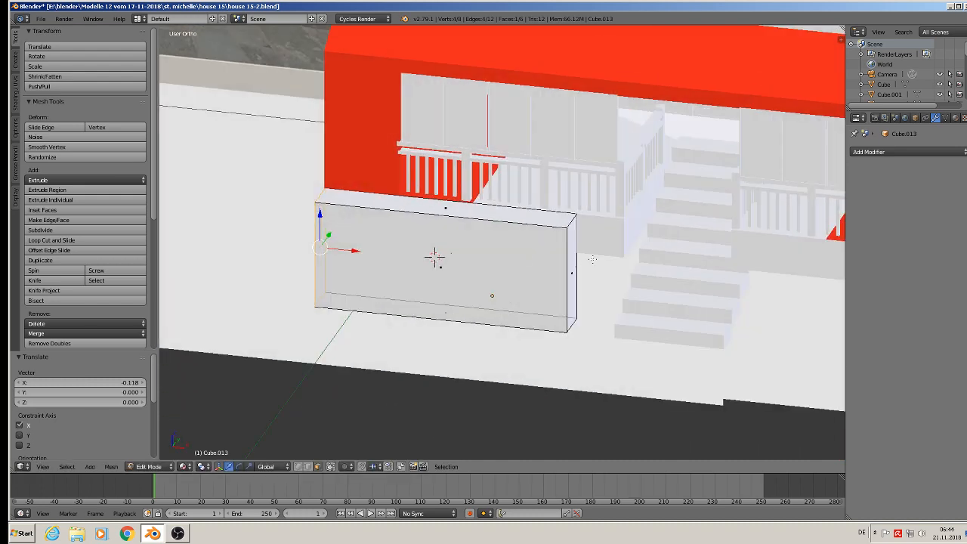
right_click(574, 271)
left_click_drag(610, 279, 659, 287)
Check the stone wall in the reference photo and duplicate the block's stair-side end face 0.107 along X to the staircase's other side
scroll(658, 287, "down", 6)
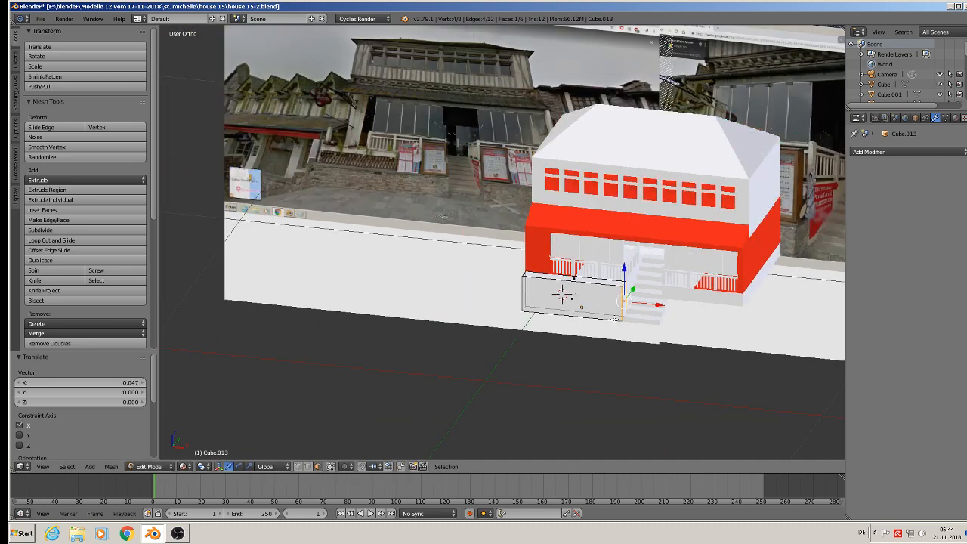
scroll(387, 167, "up", 5)
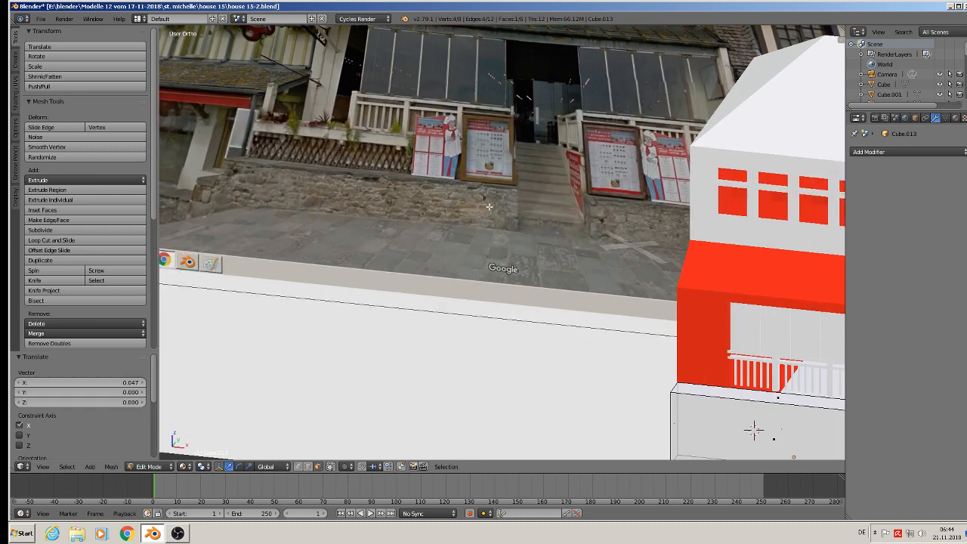
middle_click_drag(740, 370, 595, 239, "shift")
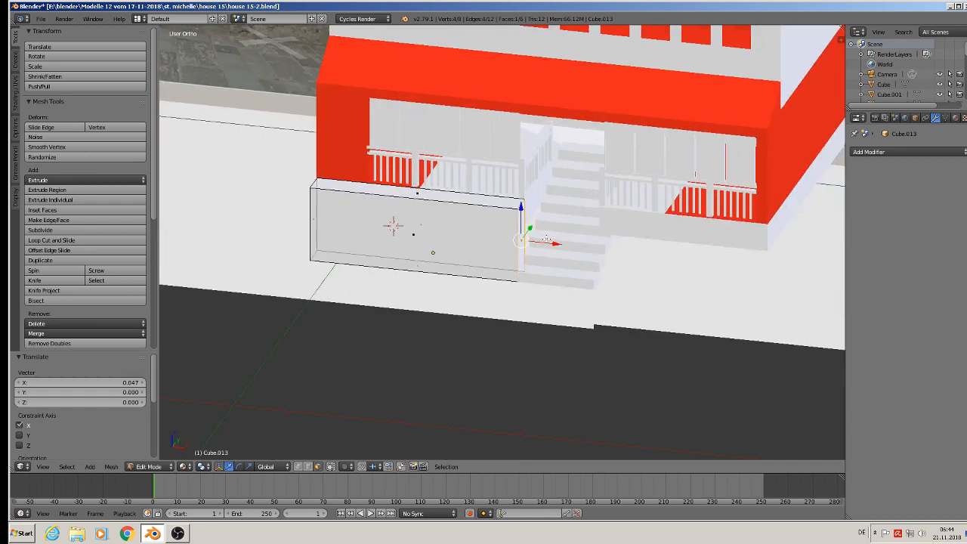
key("shift+d")
key("x")
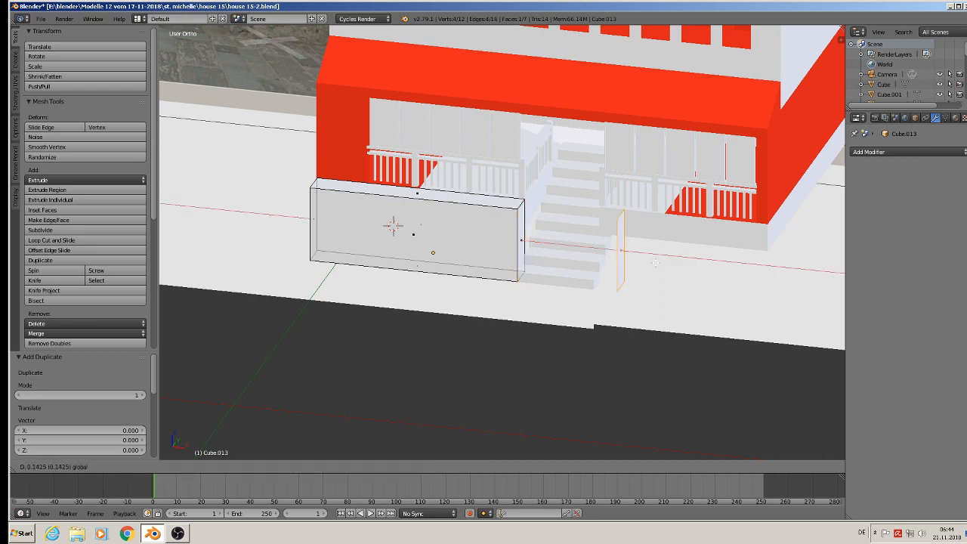
left_click(628, 264)
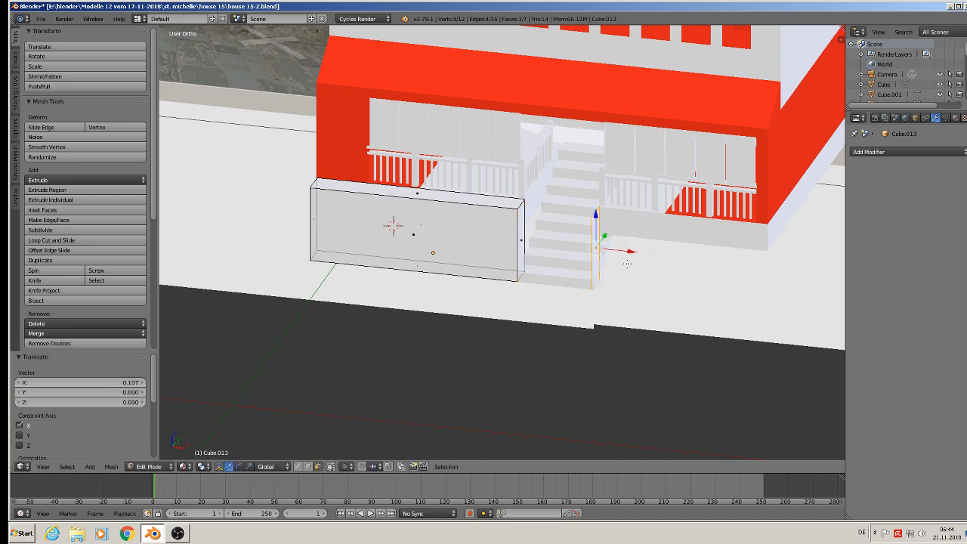
Extrude the duplicated end face 0.241 along X to the far house corner, forming the second wall block
key("e")
left_click(628, 263)
left_click_drag(632, 253, 793, 282)
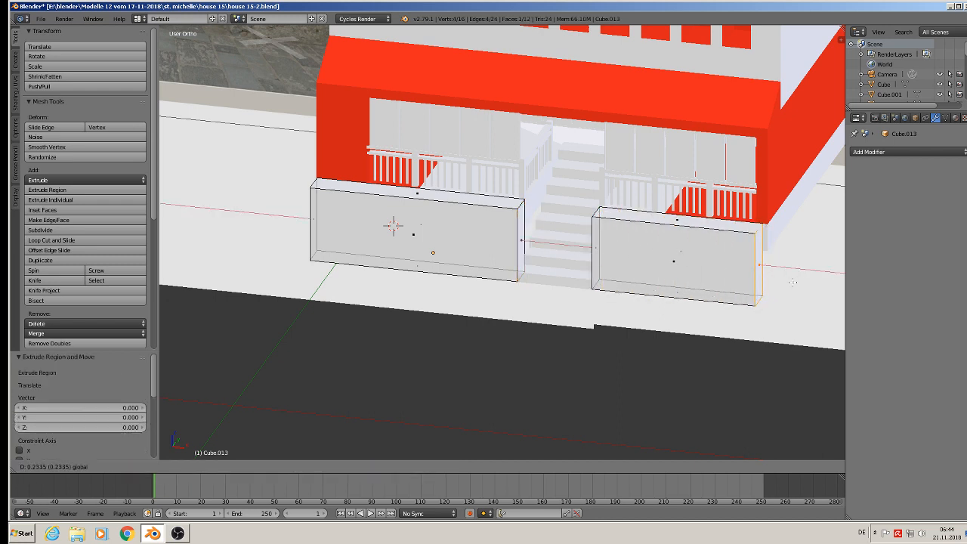
left_click(797, 282)
middle_click_drag(505, 245, 533, 217, "shift")
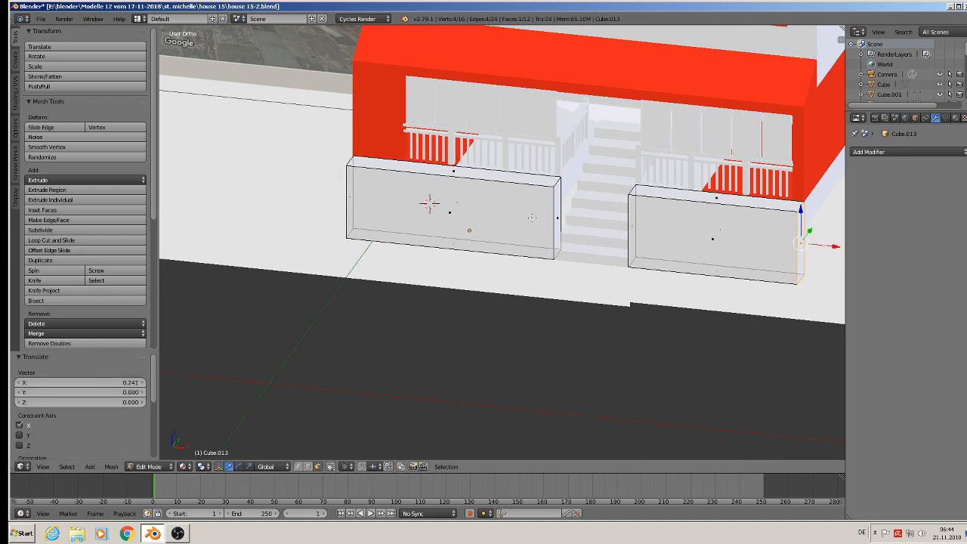
Compare the two wall blocks with the stone wall and lattice beside the stairs in the reference photo
scroll(532, 218, "up", 1)
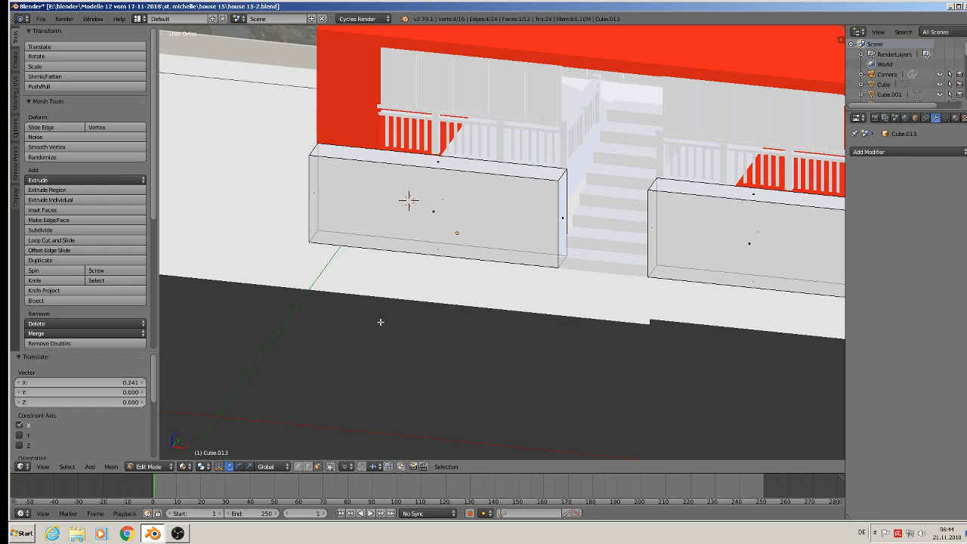
scroll(381, 322, "down", 3)
scroll(548, 192, "up", 8)
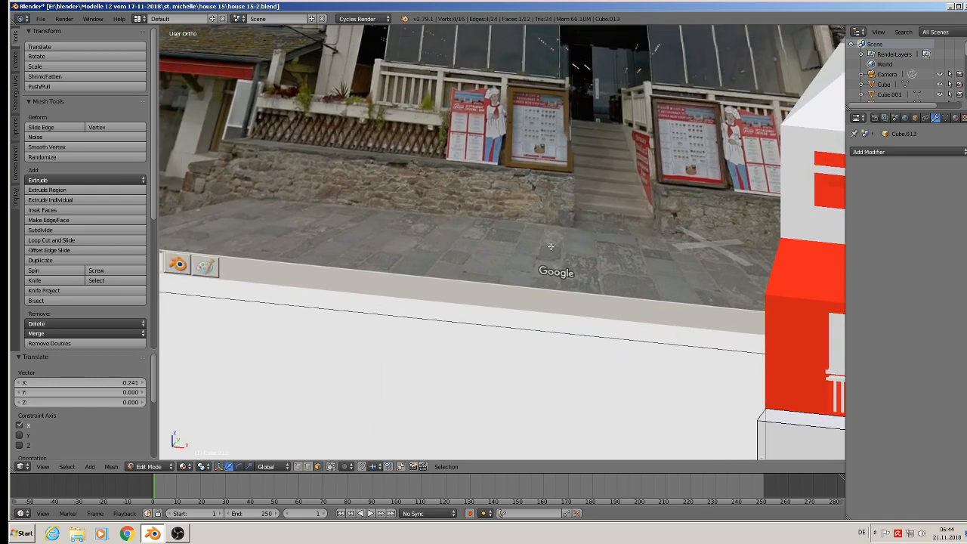
Add one horizontal loop cut slightly above mid-height to each of the two wall blocks beside the stairs
scroll(358, 98, "up", 2)
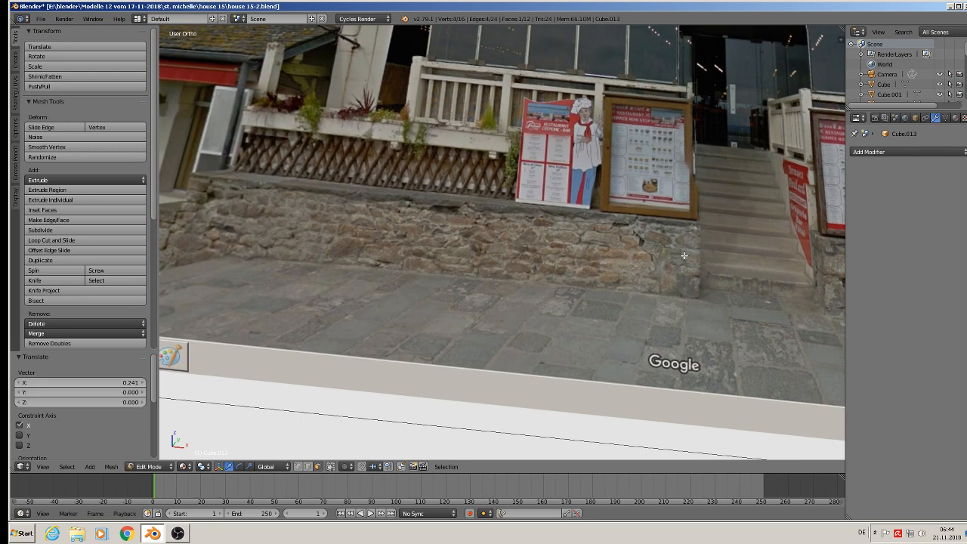
scroll(687, 263, "down", 5)
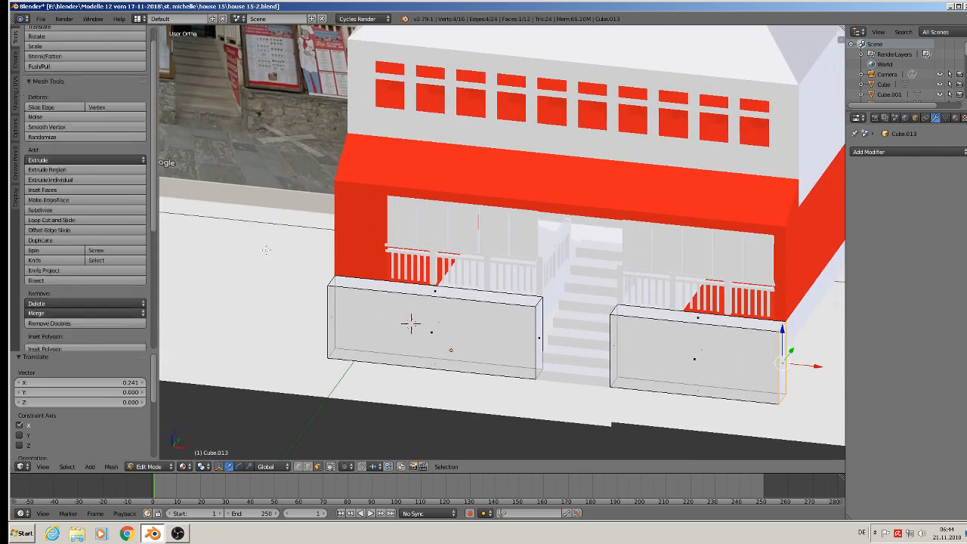
middle_click_drag(495, 407, 391, 266, "shift")
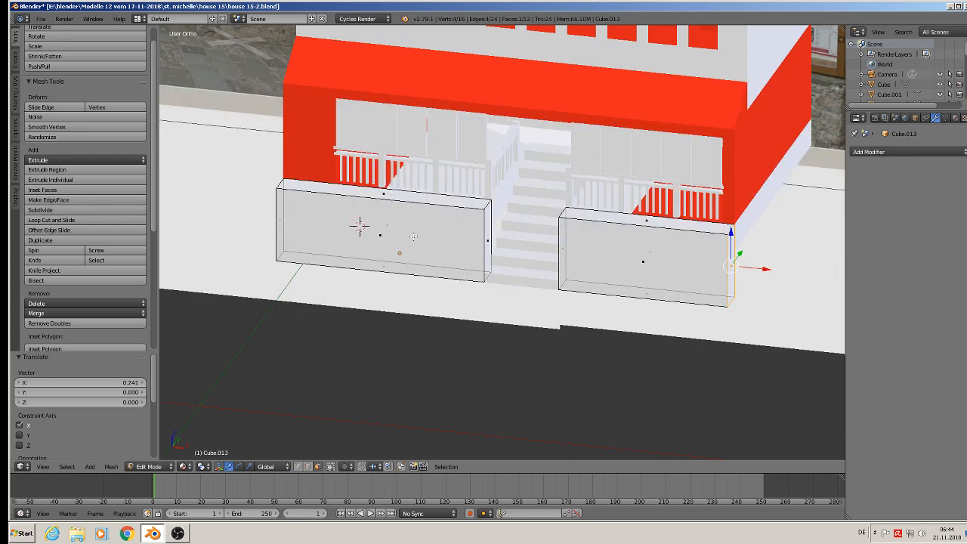
key("ctrl+r")
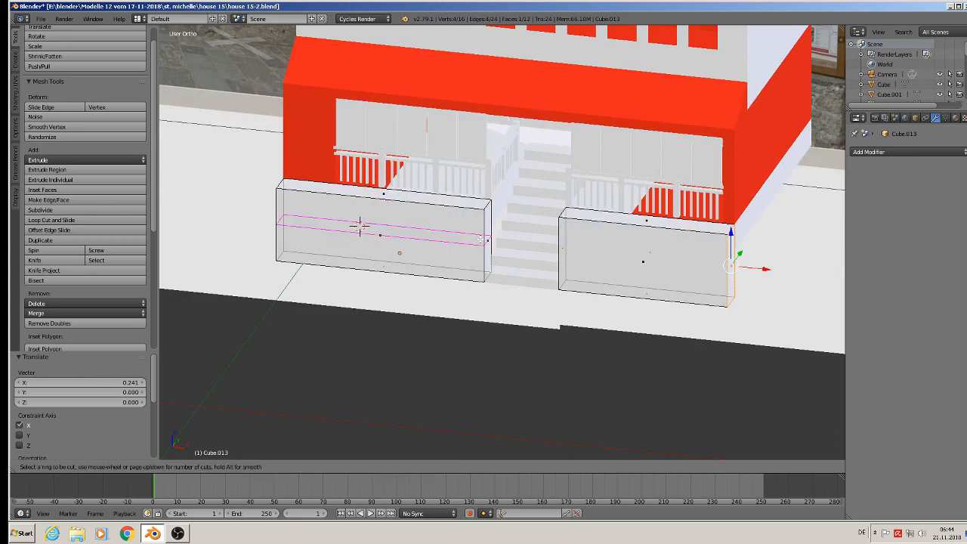
left_click(360, 226)
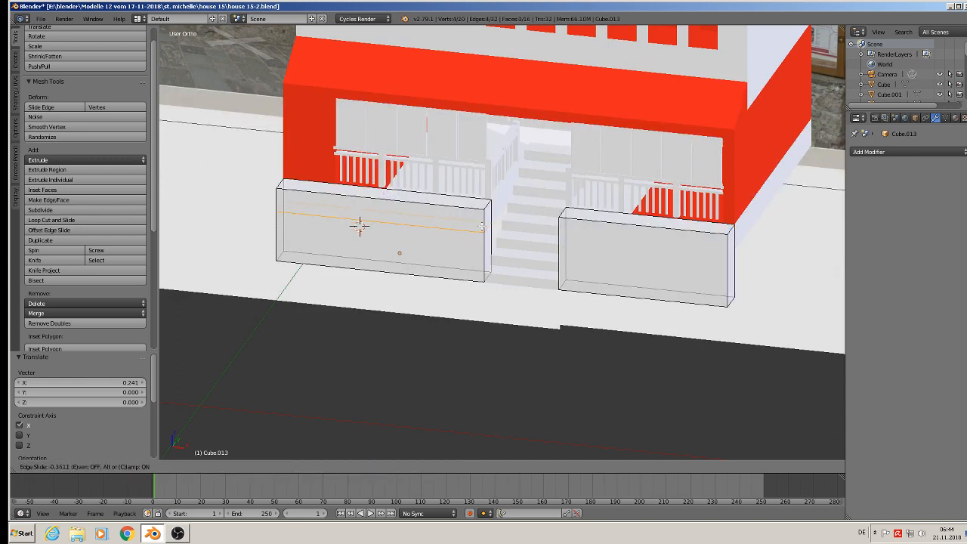
left_click(359, 226)
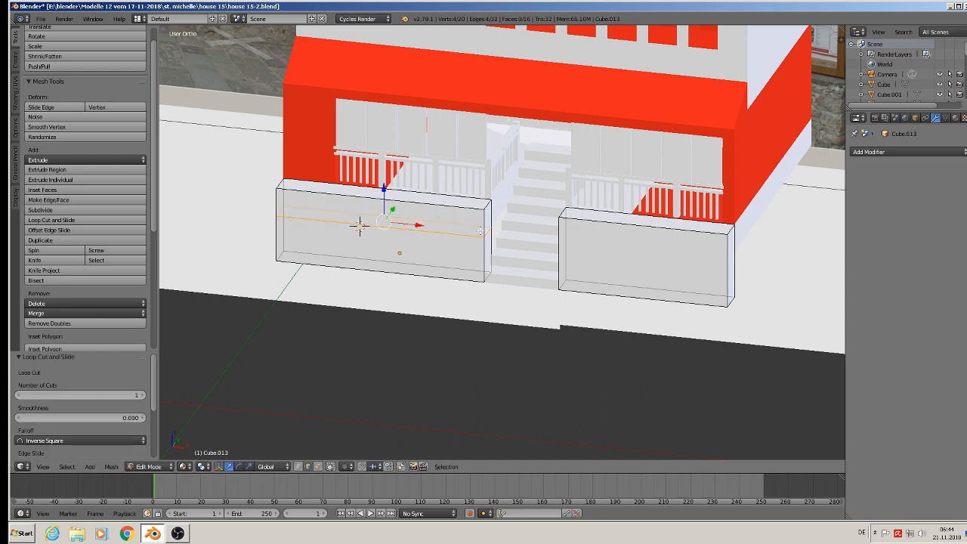
key("ctrl+r")
left_click(605, 257)
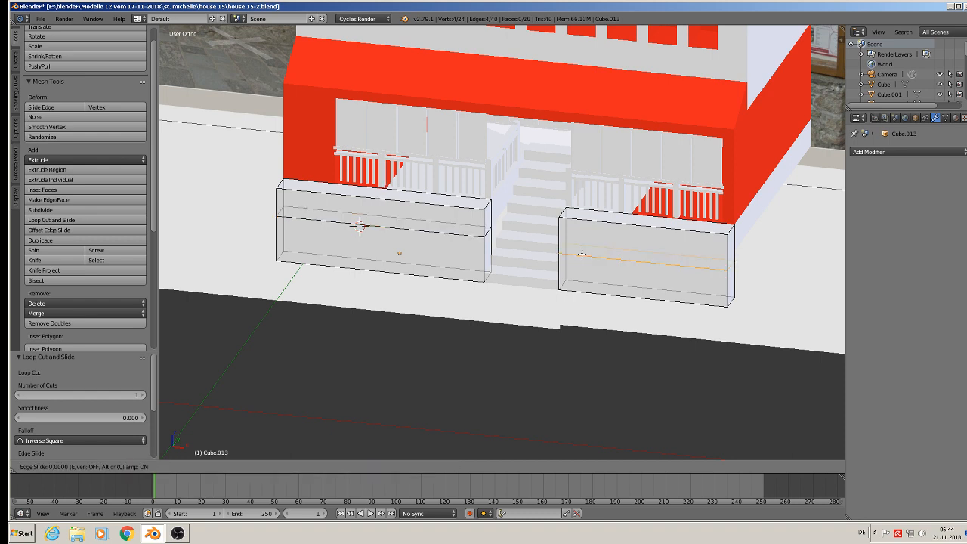
left_click(584, 244)
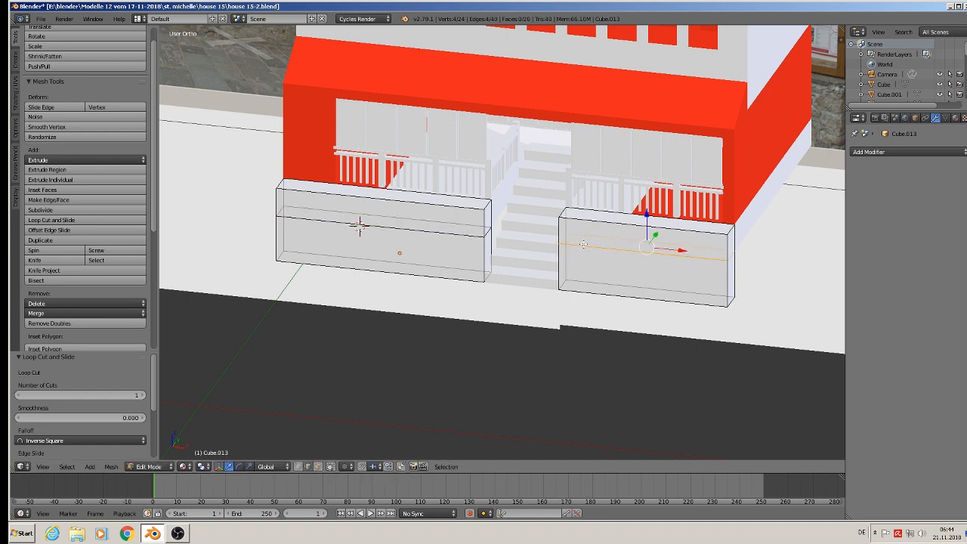
Extrude the lower front faces of both wall blocks together about 0.029 outward along Y and leave mesh editing
left_click(318, 467)
right_click(360, 226)
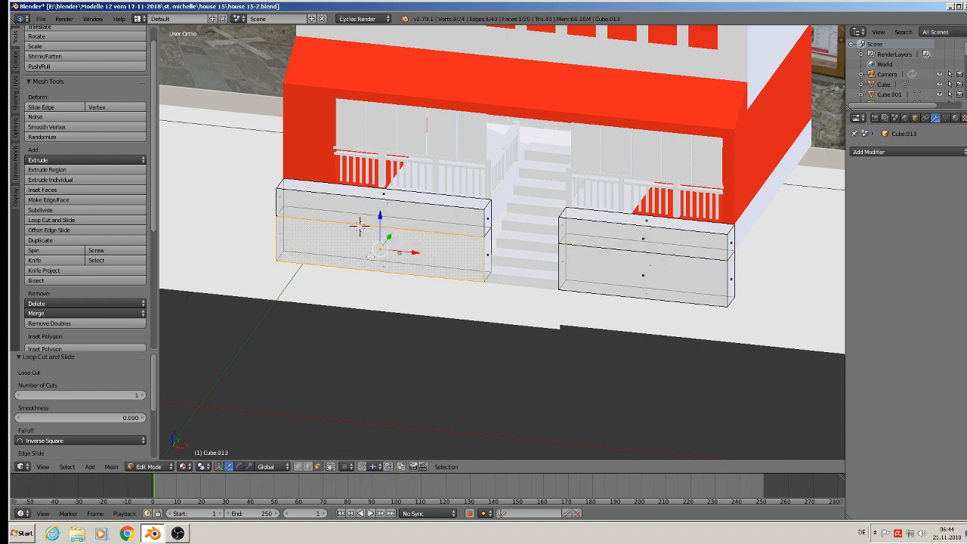
right_click(653, 273, "shift")
middle_click_drag(653, 273, 505, 298)
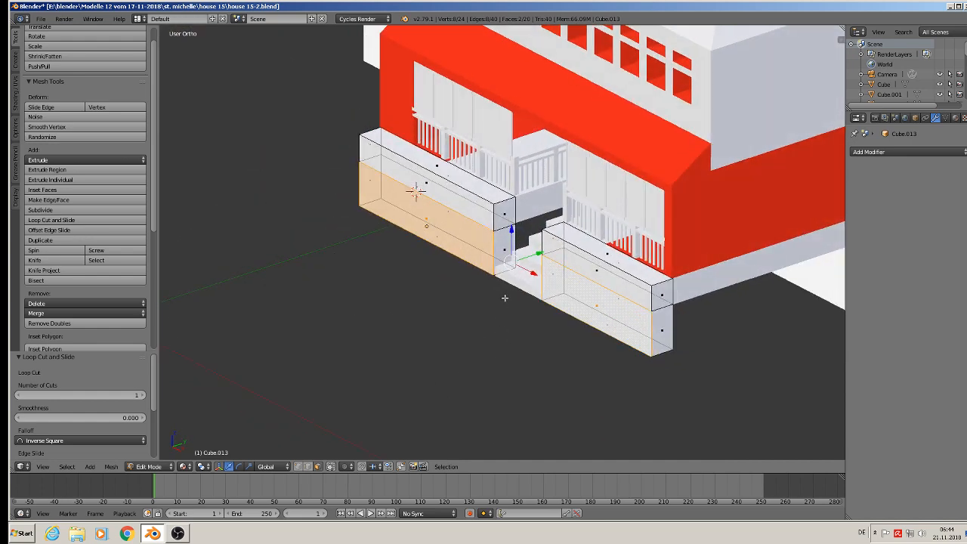
key("e")
right_click(505, 297)
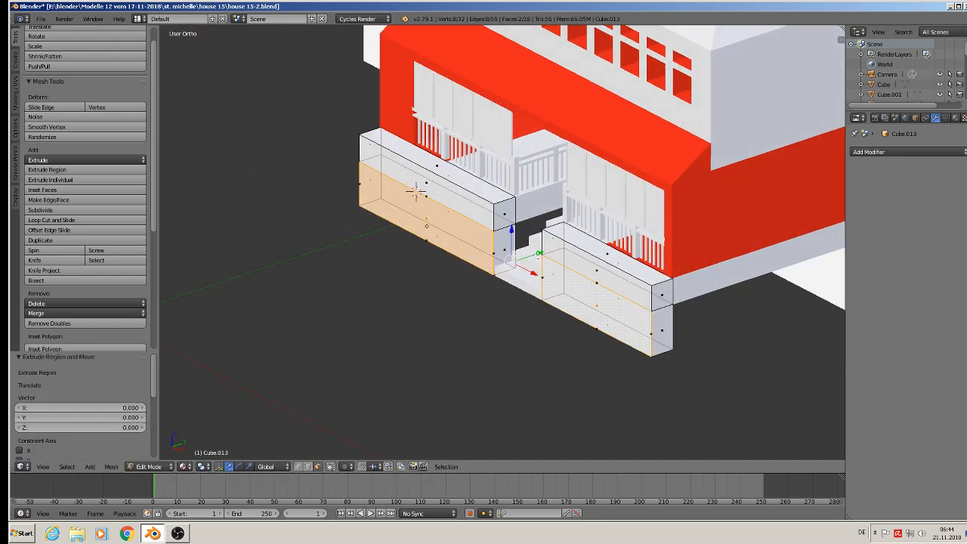
key("g")
key("y")
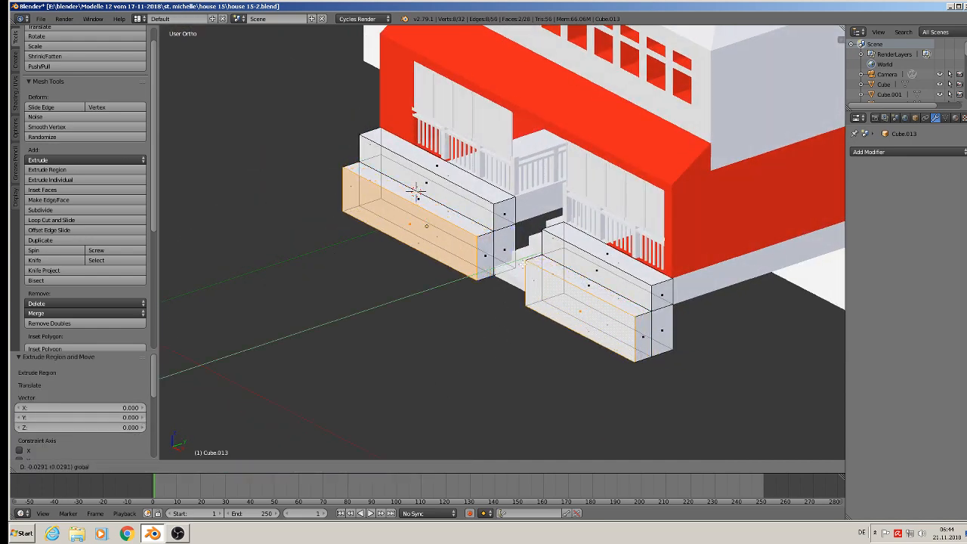
key("Return")
key("Tab")
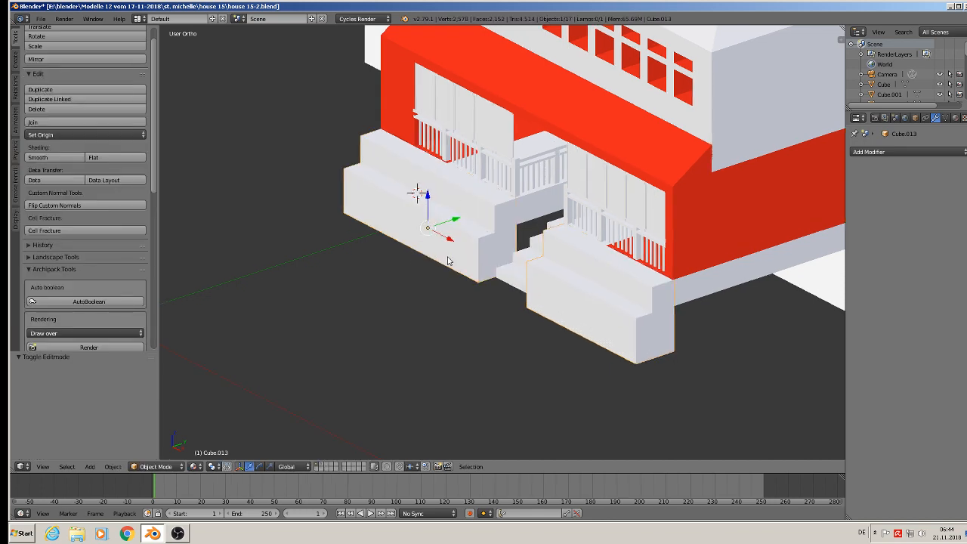
Examine the flower box and lattice above the stone wall in the reference photo against the stepped wall blocks
middle_click_drag(448, 260, 841, 294)
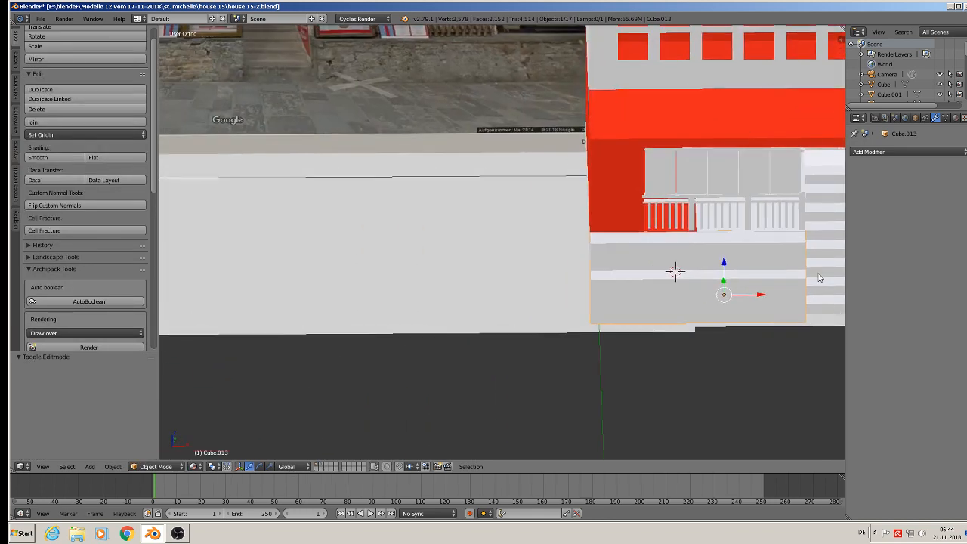
scroll(819, 277, "down", 3)
scroll(788, 204, "up", 1)
middle_click_drag(769, 274, 742, 278)
scroll(764, 302, "up", 3)
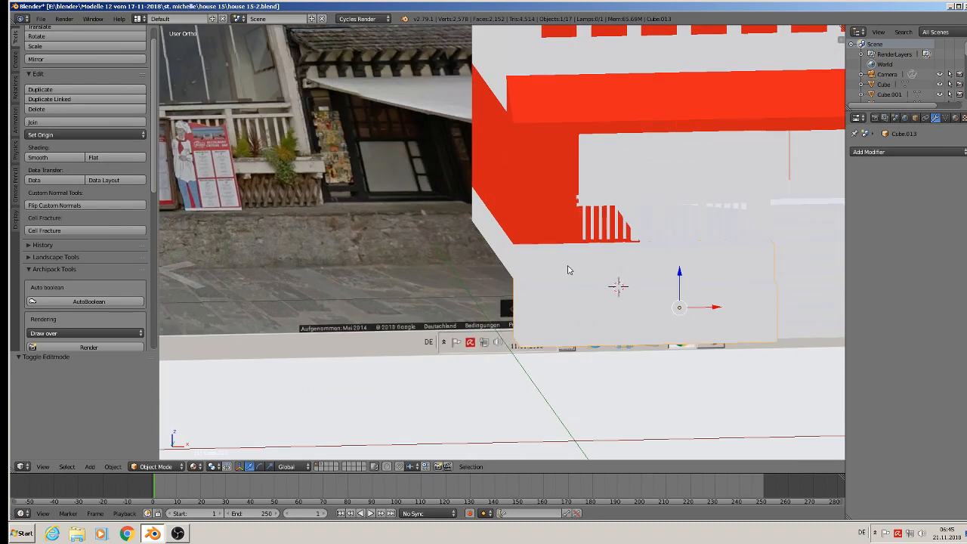
scroll(569, 269, "down", 2)
scroll(372, 195, "up", 3)
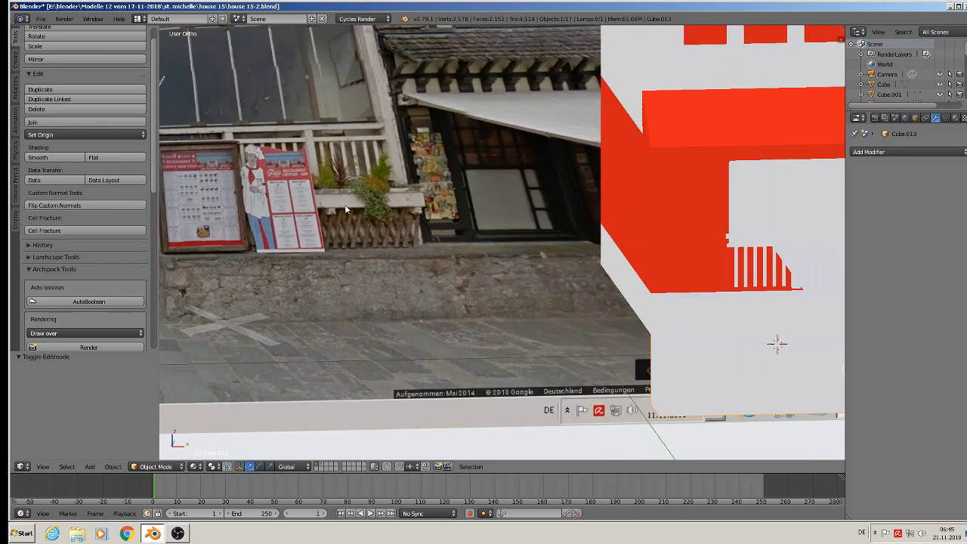
key("KP_Decimal")
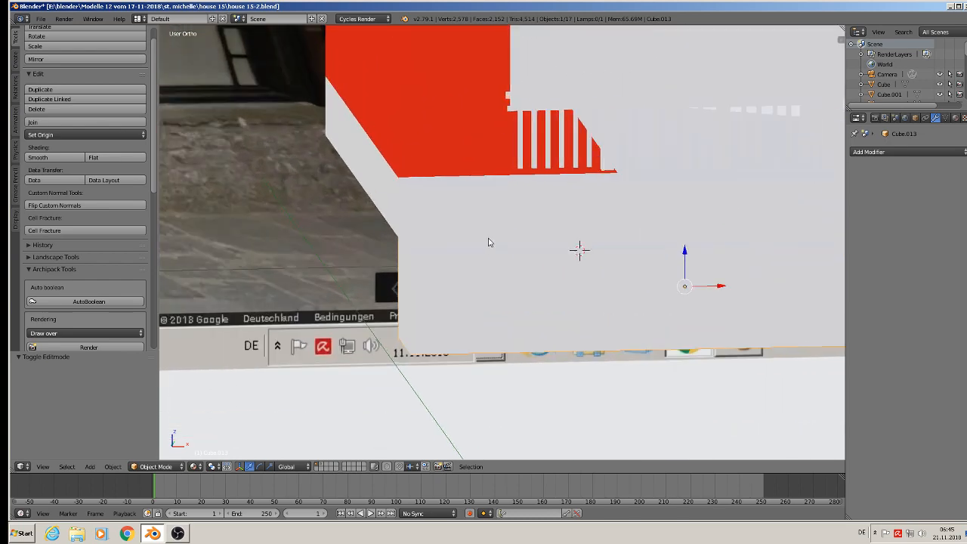
Duplicate the upper front face of the first wall block, shift it -0.006 along Y and scale it to 0.397
key("Tab")
middle_click_drag(604, 257, 520, 232)
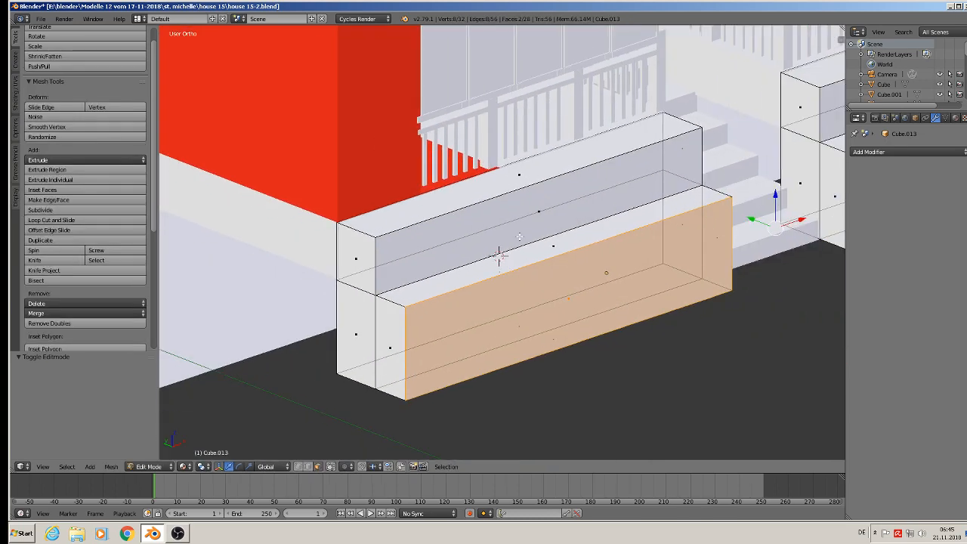
scroll(523, 231, "down", 1)
right_click(537, 215)
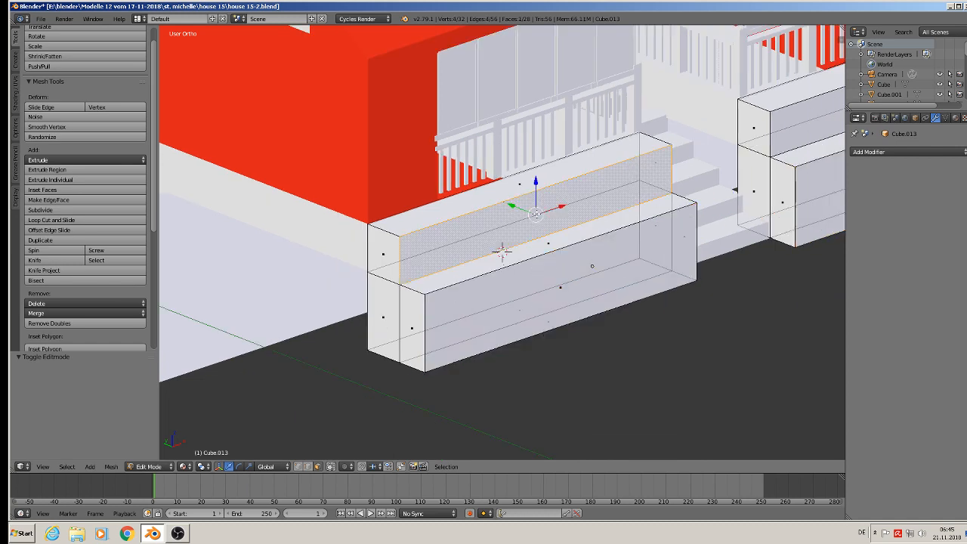
key("shift+d")
right_click(546, 229)
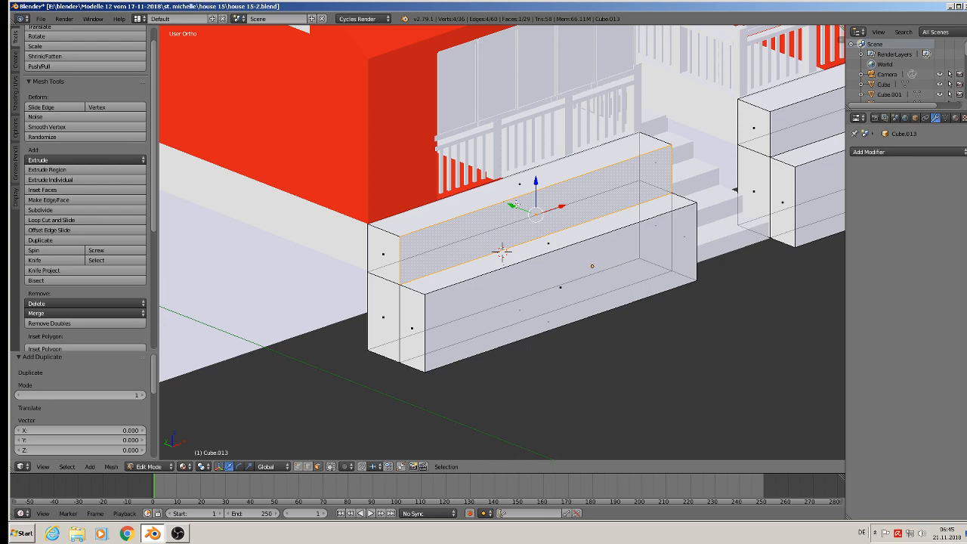
left_click_drag(514, 205, 518, 211)
key("s")
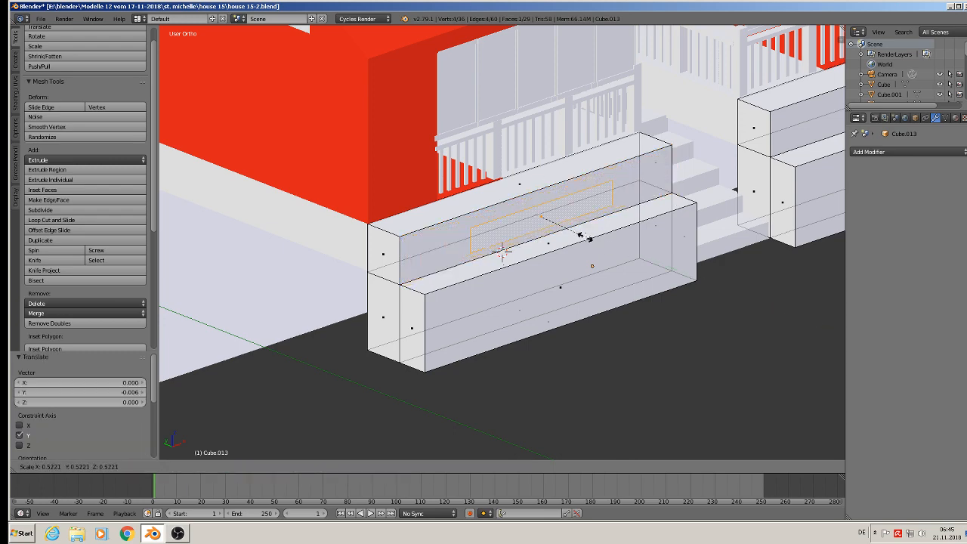
left_click(572, 235)
Fit the duplicated face to the block's outer top corner: move it -0.074 along X, stretch it 1.241 along X and raise it 0.014
middle_click_drag(572, 235, 514, 228)
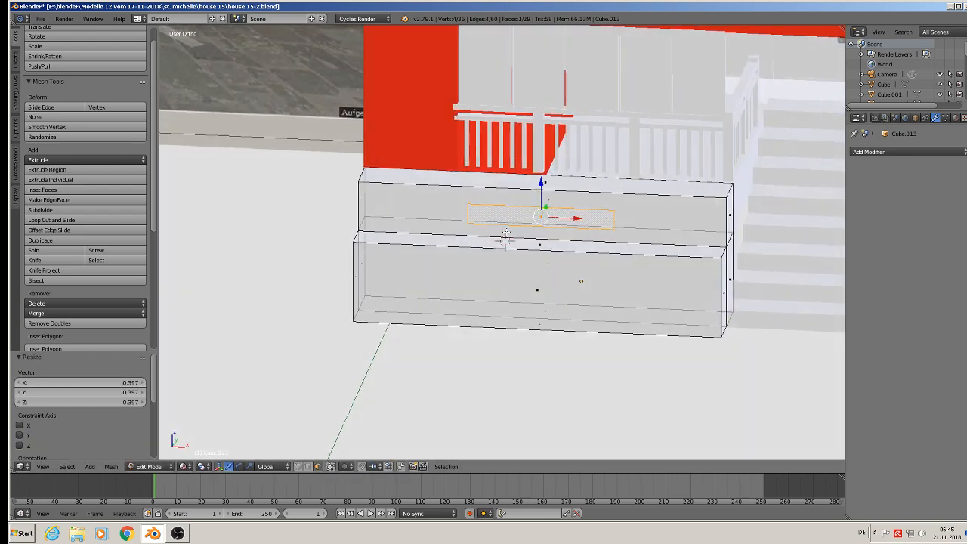
left_click_drag(581, 220, 489, 225)
left_click(489, 225)
key("s")
key("x")
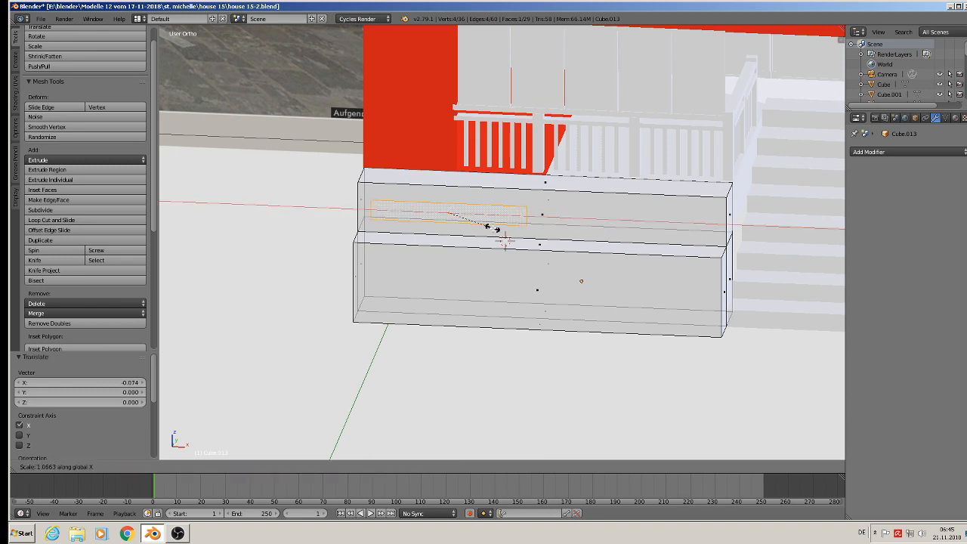
left_click(503, 237)
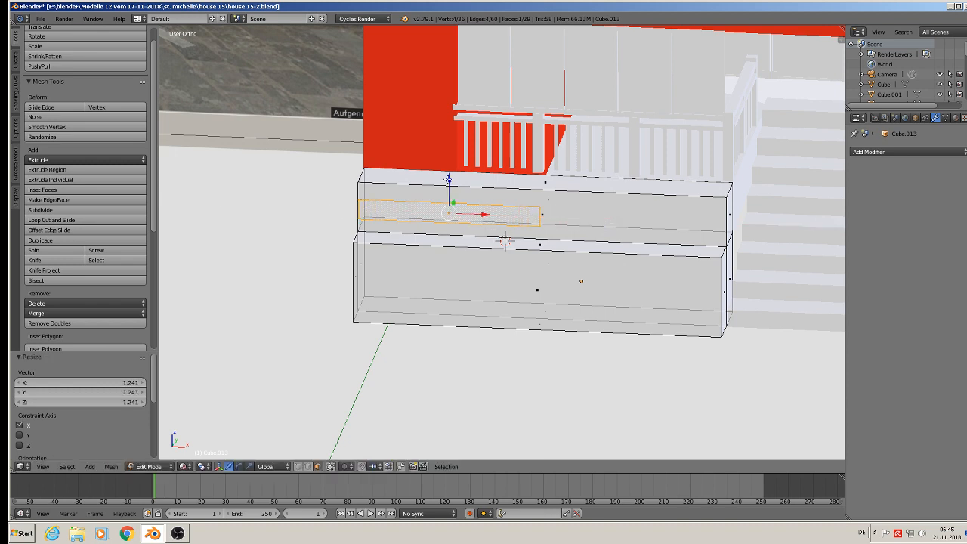
key("g")
key("z")
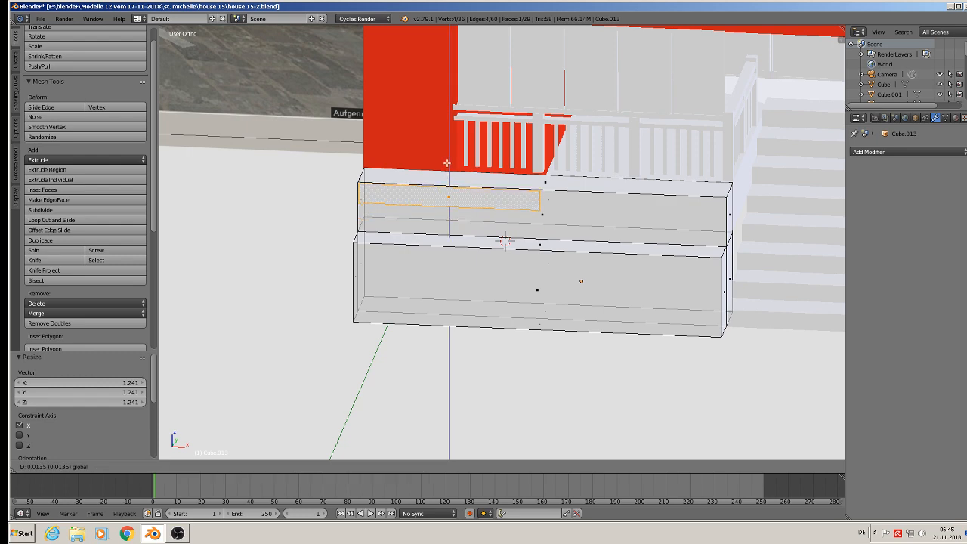
left_click(447, 162)
Move the strip face 0.005 along Y onto the wall front and extrude it -0.021 along Y into a flower box
middle_click_drag(448, 162, 550, 281)
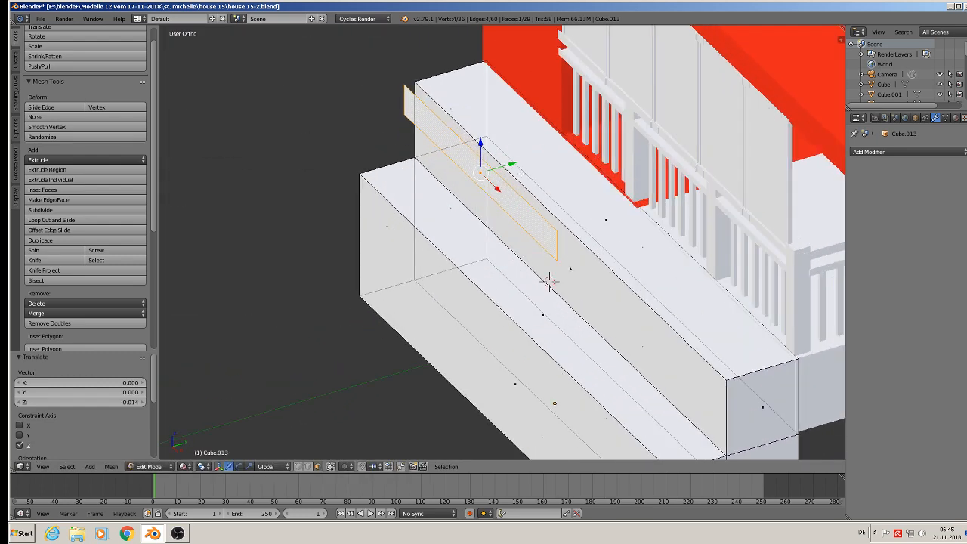
key("g")
key("y")
left_click(549, 281)
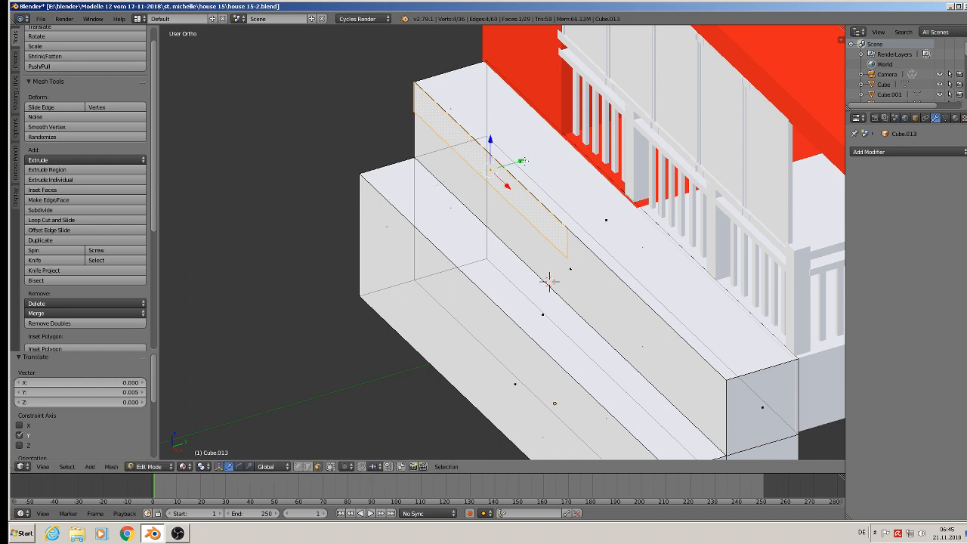
key("e")
key("y")
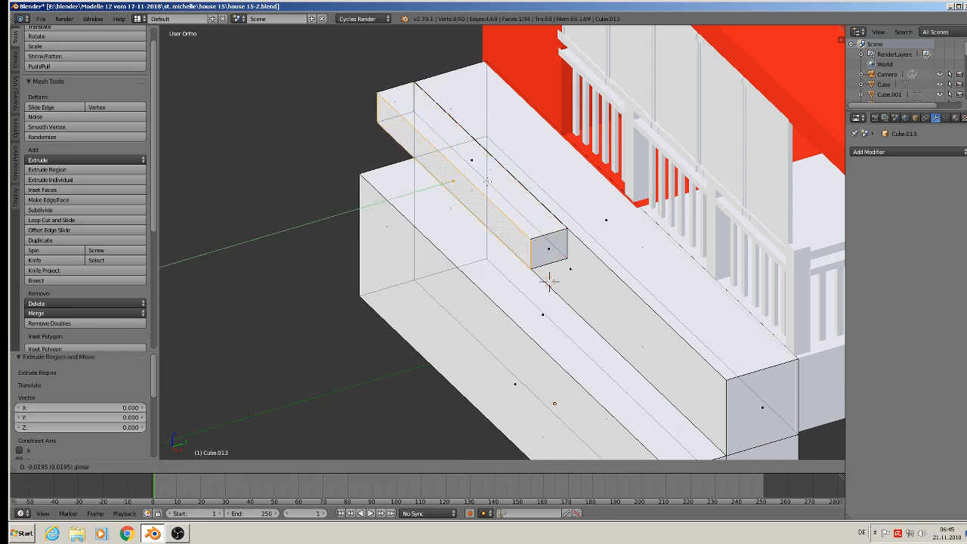
left_click(484, 183)
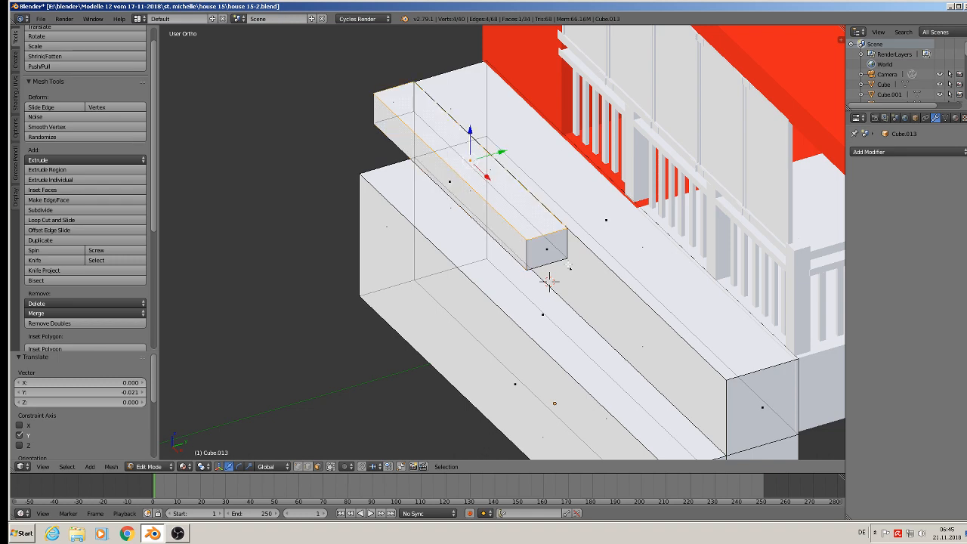
Inset the flower box's top face by extruding it scaled to 0.816, and widen the inset about 1.16 along X
key("e")
key("s")
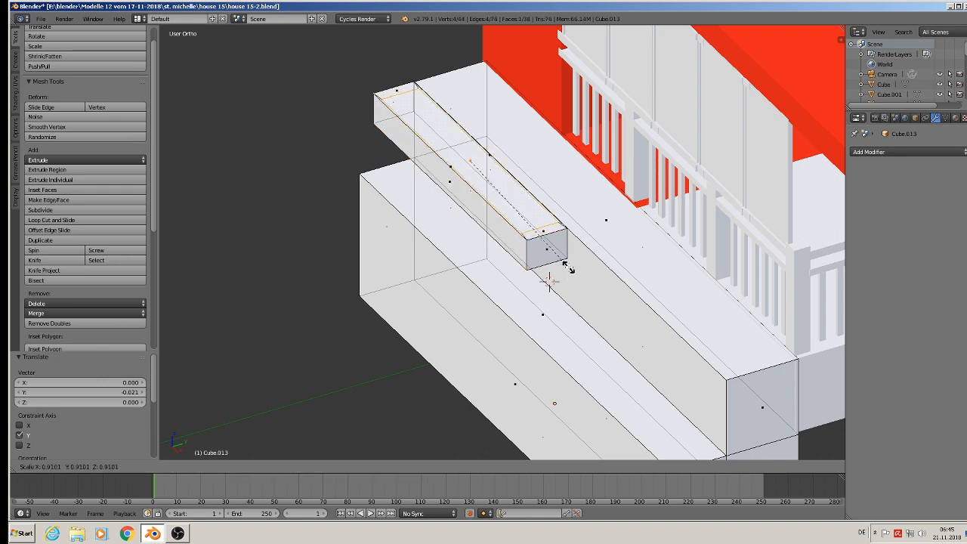
left_click(562, 255)
middle_click_drag(560, 257, 541, 281)
key("s")
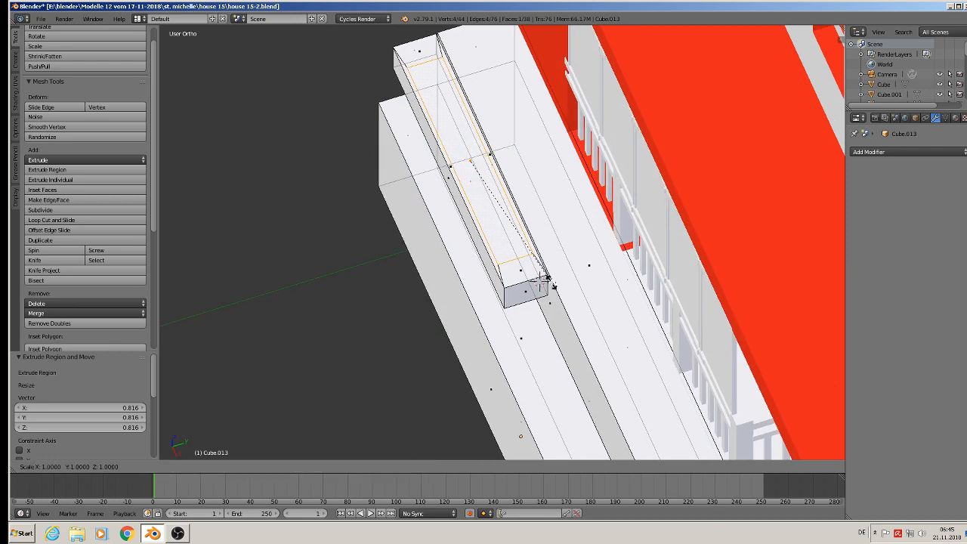
key("x")
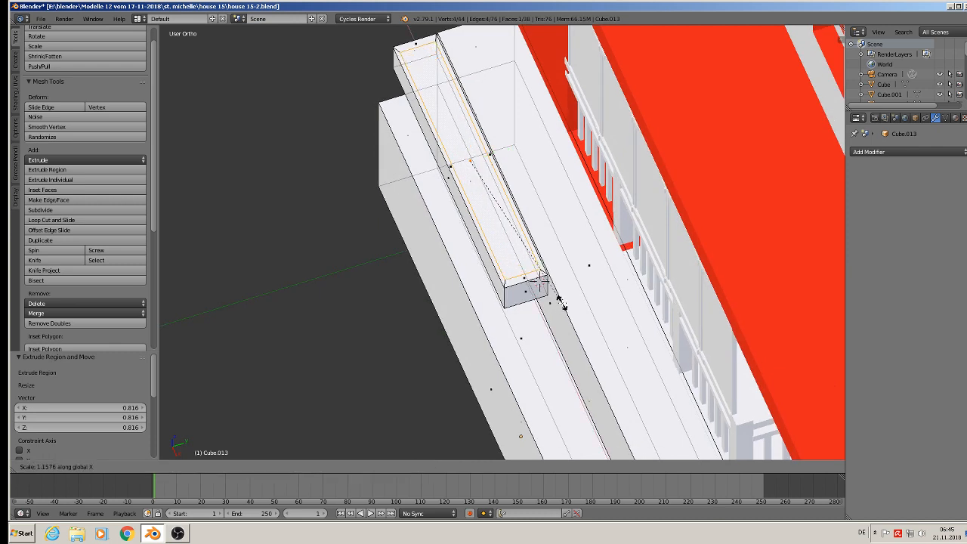
left_click(562, 302)
Extrude the flower box's inset top face -0.013 along Z to hollow out the box
middle_click_drag(541, 281, 499, 134)
key("e")
left_click(500, 135)
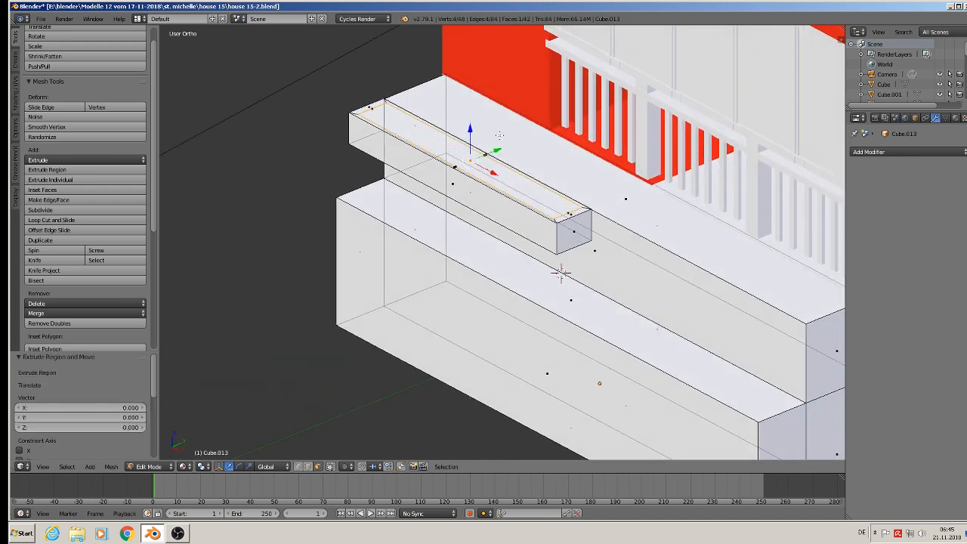
left_click_drag(470, 130, 470, 156)
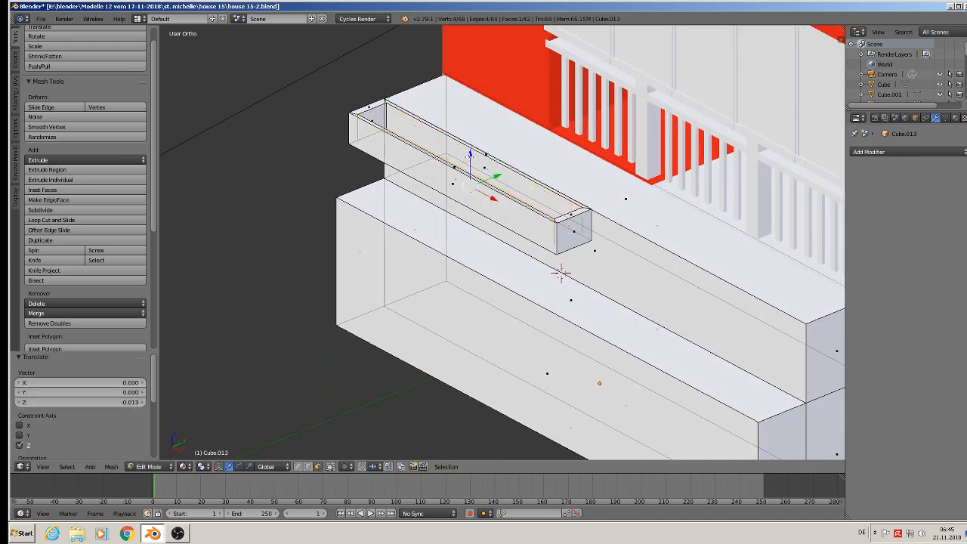
scroll(545, 238, "down", 1)
middle_click_drag(546, 238, 624, 215)
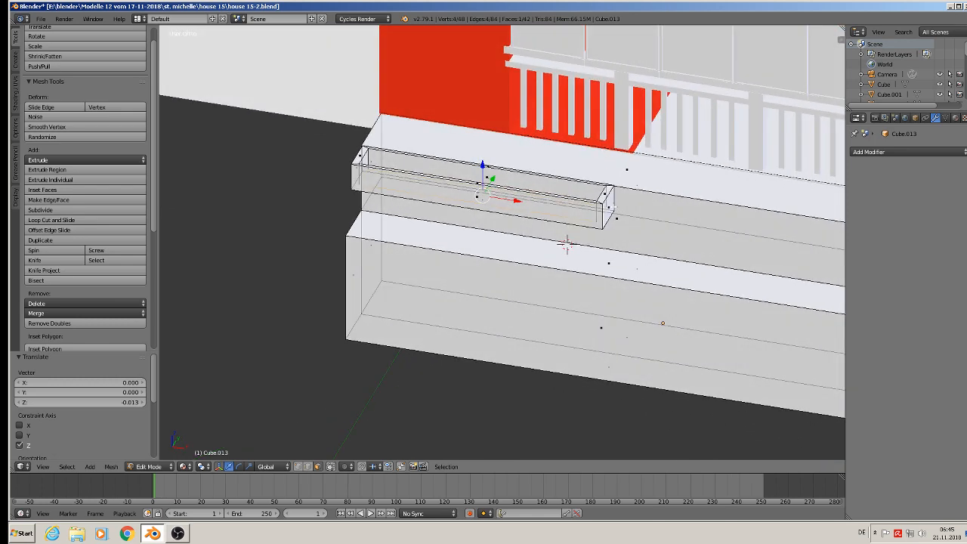
Duplicate the whole flower box and move the copy 0.148 along X to sit beside it on the same wall
scroll(567, 243, "down", 2)
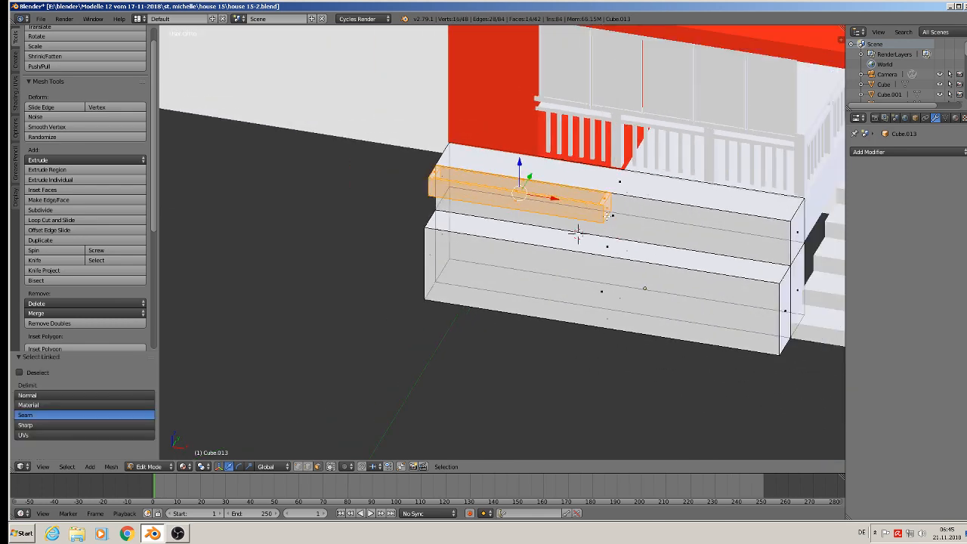
middle_click_drag(567, 243, 341, 221, "shift")
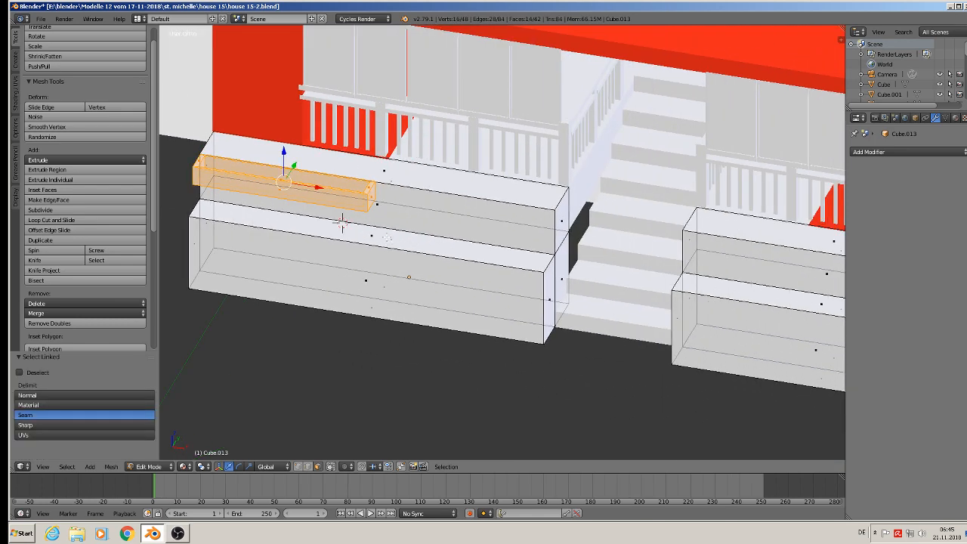
key("shift+d")
key("Escape")
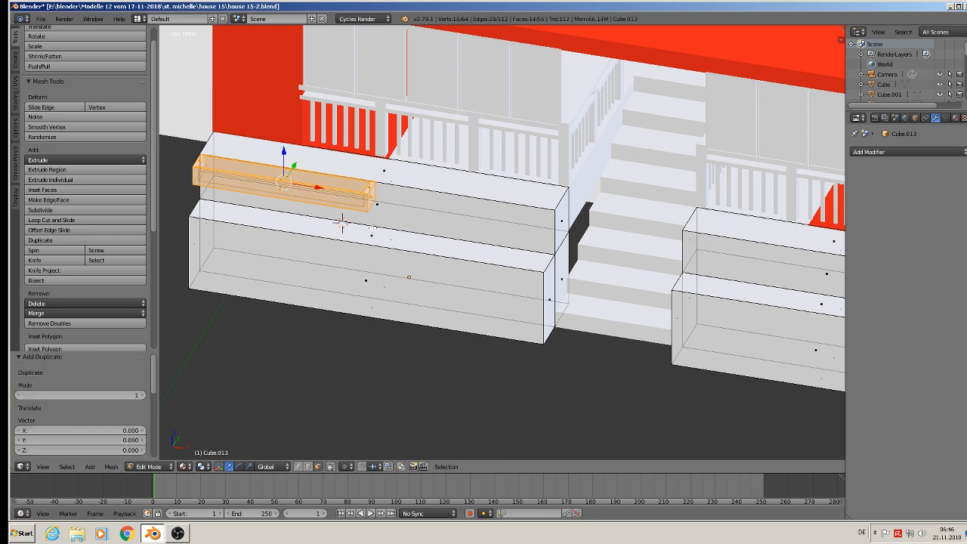
key("g")
key("x")
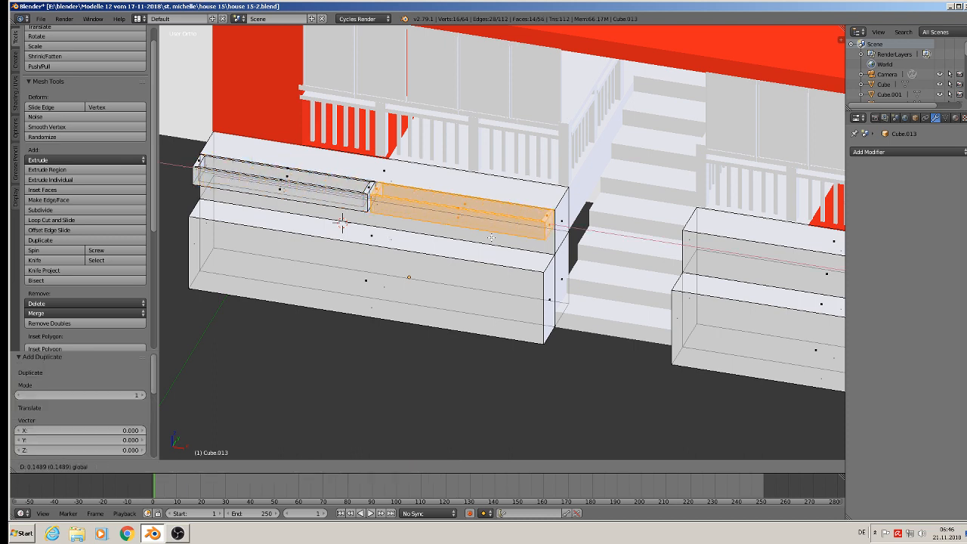
left_click(341, 221)
Duplicate the second flower box 0.261 along X onto the wall across the stairs, and shift it -0.005 along X to the wall's stair-side edge
scroll(344, 226, "down", 3)
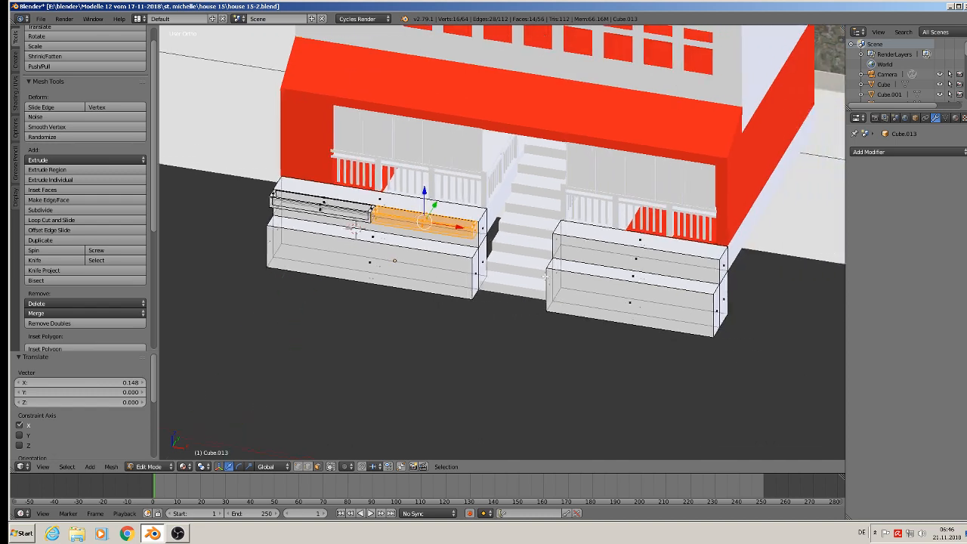
key("g")
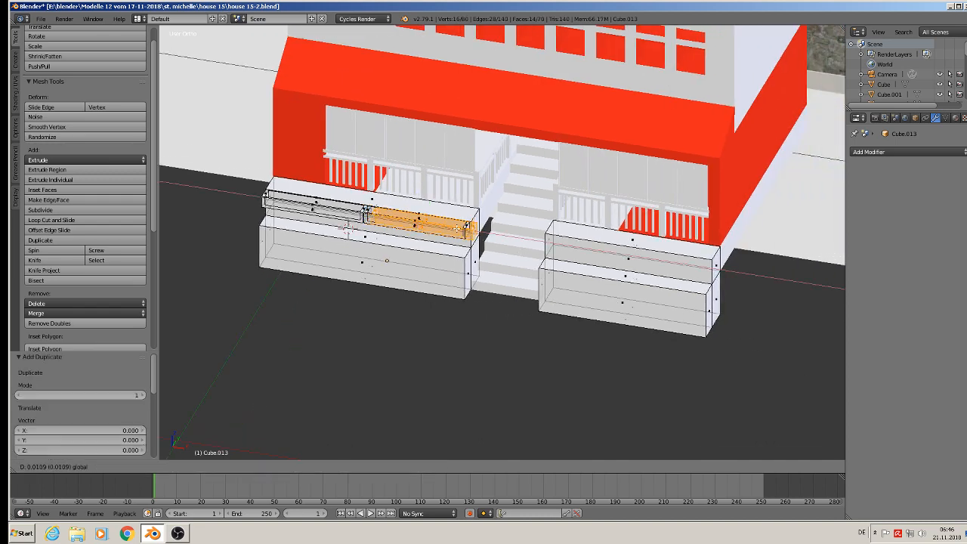
key("x")
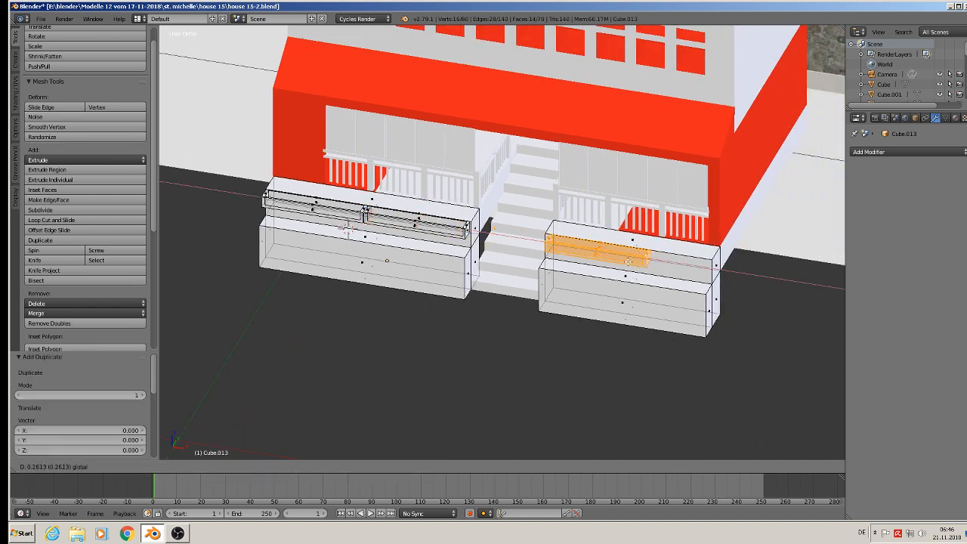
left_click(628, 262)
scroll(635, 262, "up", 4)
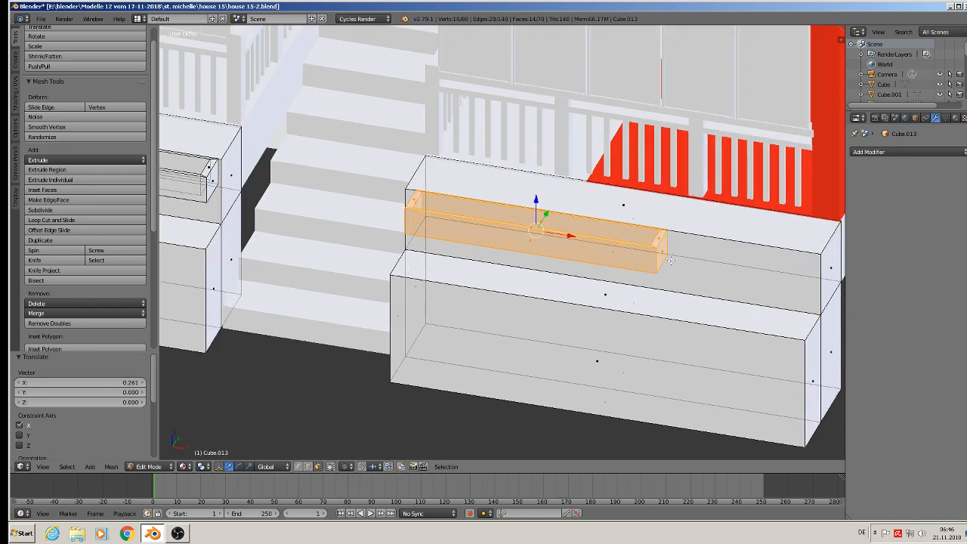
key("KP_1")
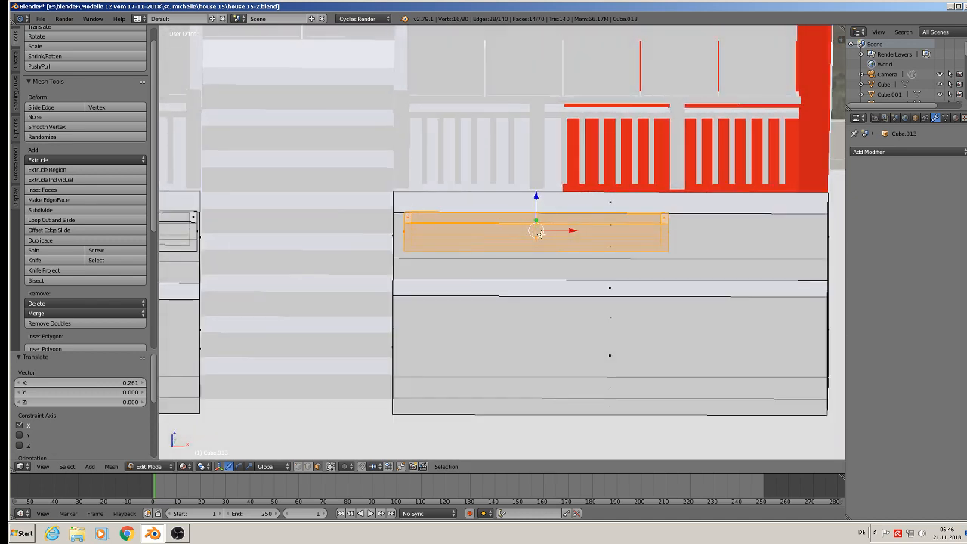
left_click_drag(567, 231, 541, 263)
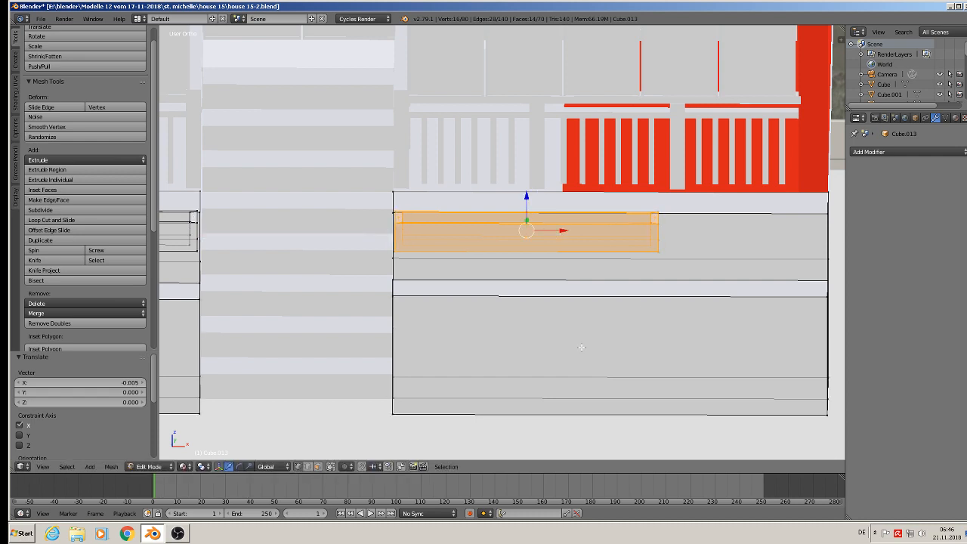
Shorten the copied flower box by moving its outer end along X to about the middle of the wall
key("a")
left_click(677, 268)
mouse_move(663, 218)
left_mouse_down()
mouse_move(658, 255)
mouse_move(682, 233)
mouse_move(622, 246)
left_mouse_up()
right_click(658, 257)
key("Tab")
key("Tab")
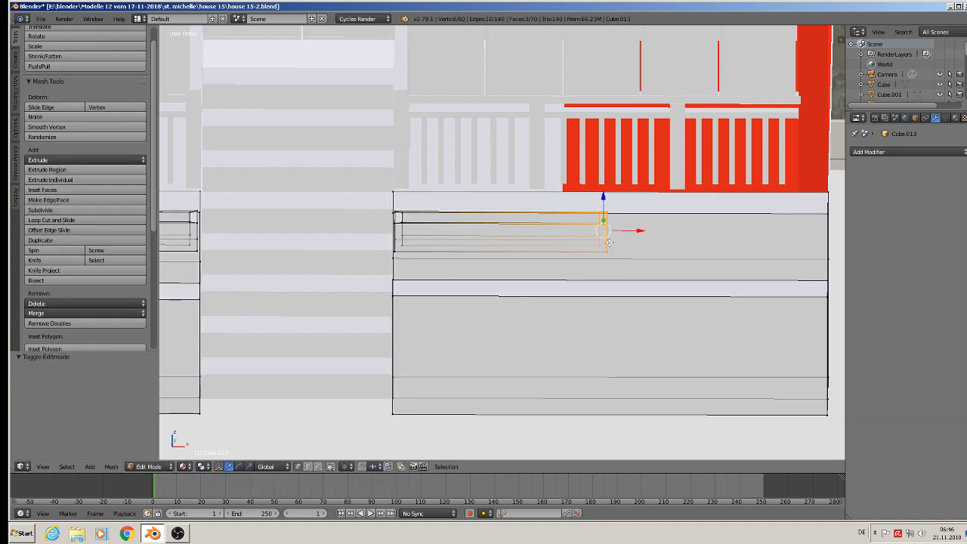
Duplicate the shortened flower box 0.120 along X to fill the rest of the wall, and leave Edit Mode
key("a")
key("l")
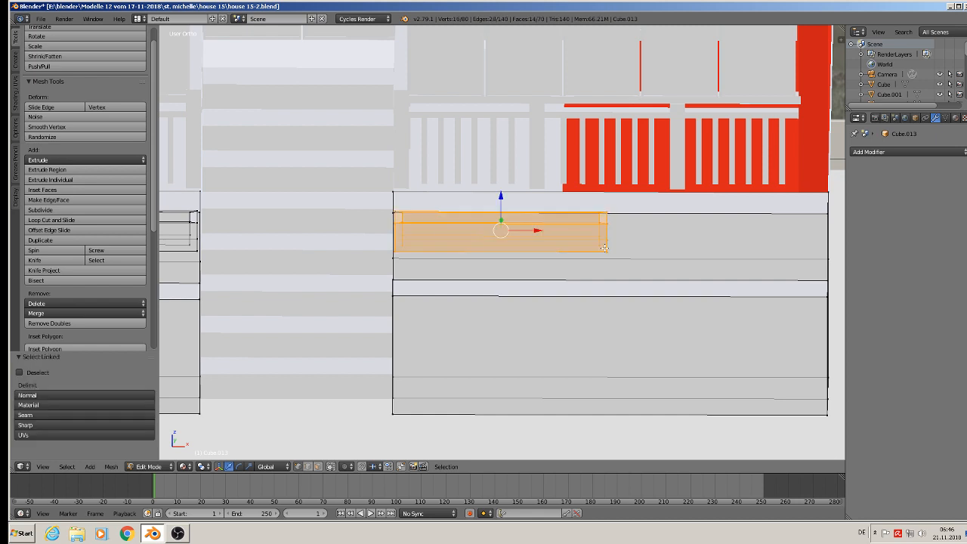
key("shift+d")
key("x")
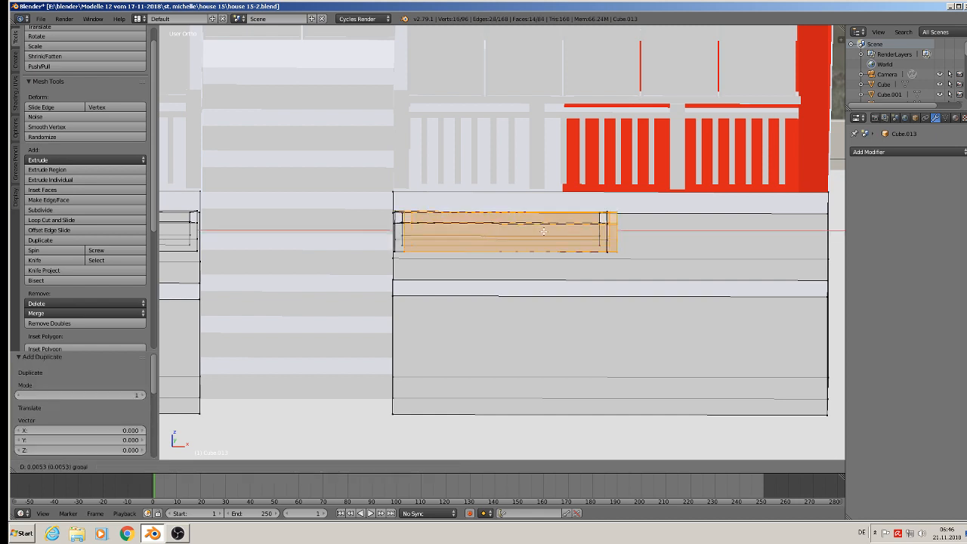
left_click(748, 240)
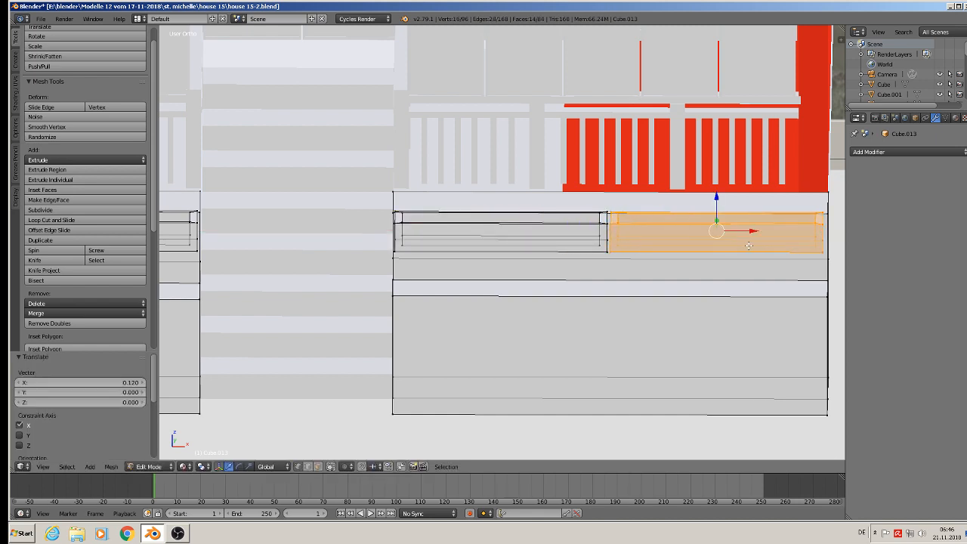
key("Tab")
Save the changes to the house 15-2.blend file
scroll(681, 310, "down", 3)
middle_click_drag(655, 321, 603, 330)
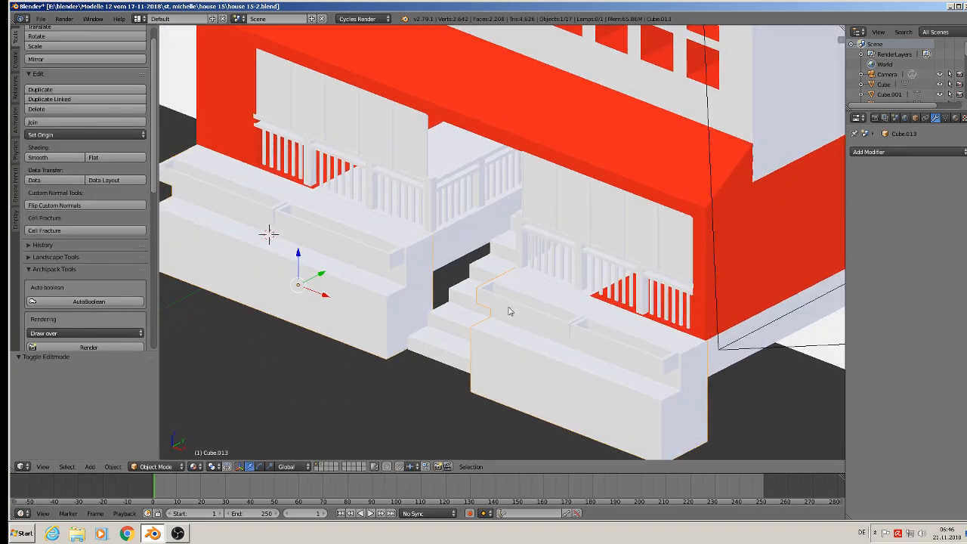
middle_click_drag(509, 310, 602, 261, "shift")
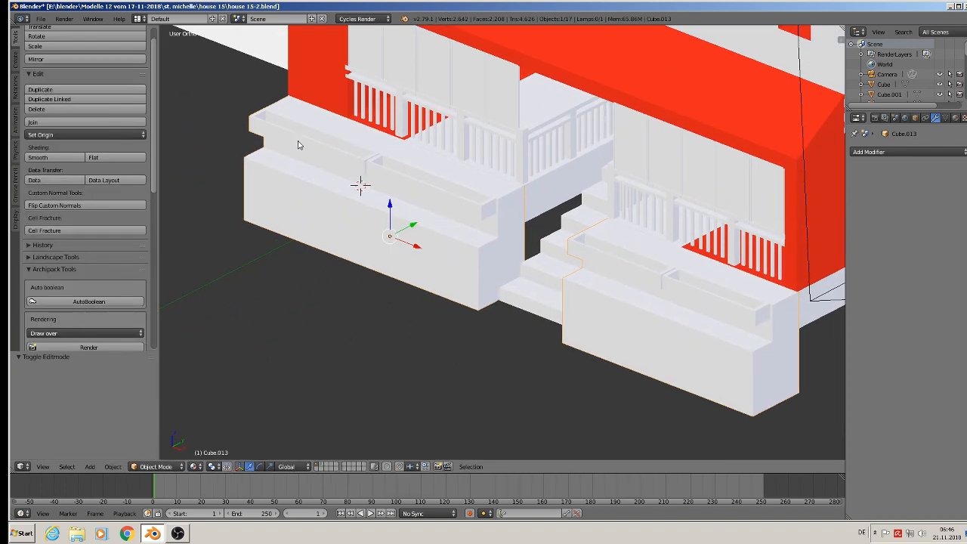
middle_click_drag(502, 276, 791, 264, "shift")
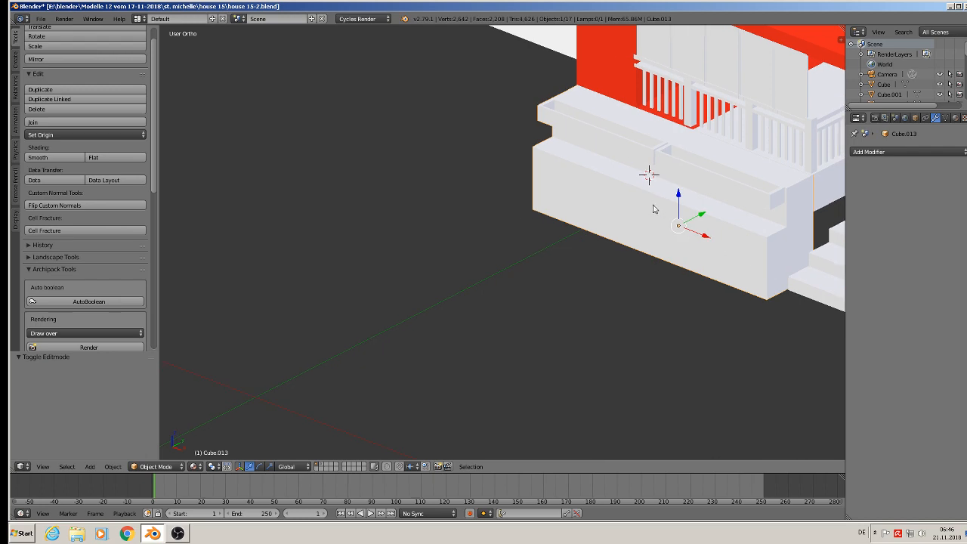
middle_click_drag(652, 205, 639, 307, "shift")
middle_click_drag(563, 273, 716, 362)
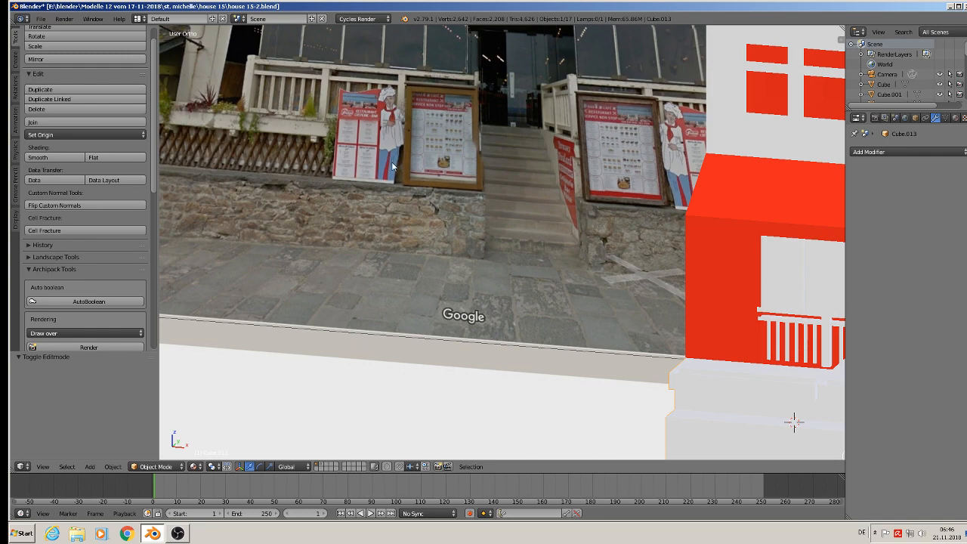
scroll(337, 227, "down", 2)
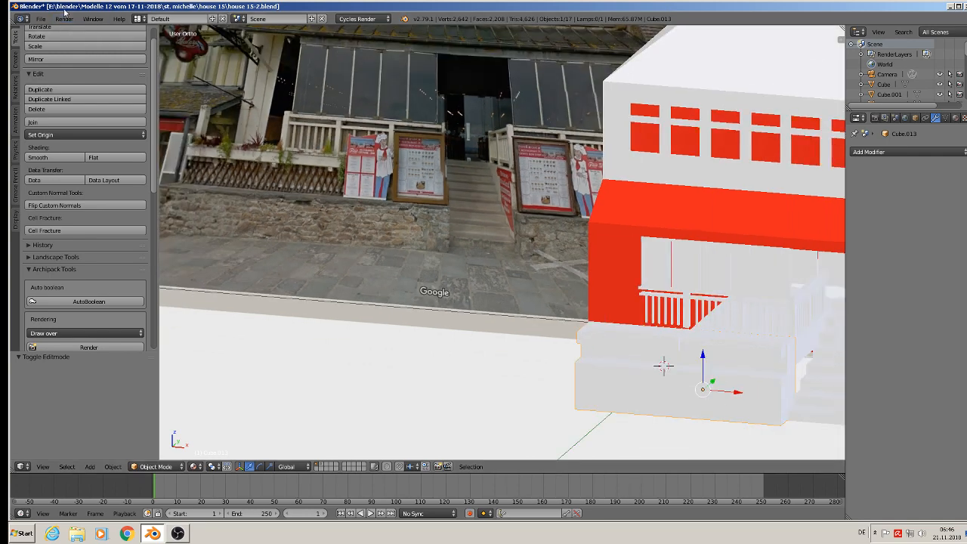
left_click(42, 18)
left_click(52, 96)
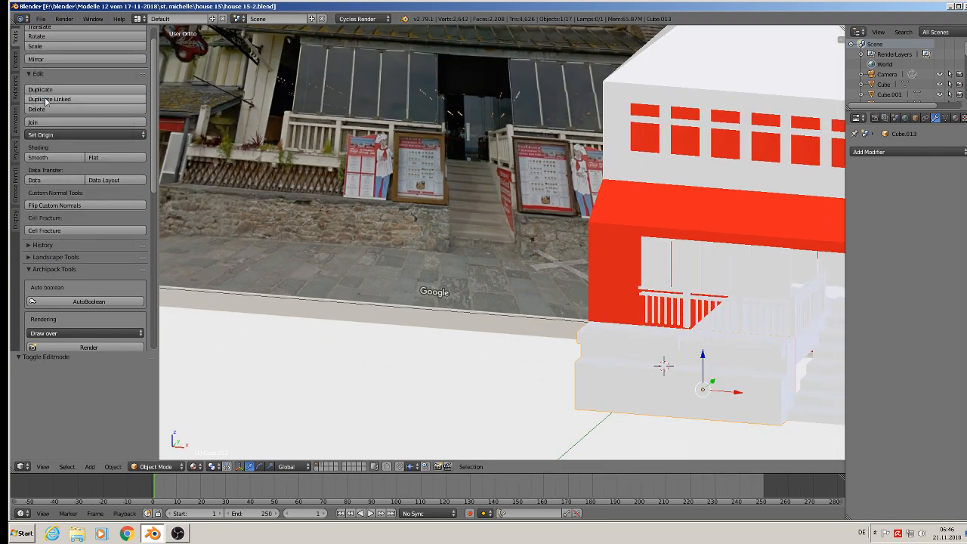
Compare the house model with the street-view reference photo, examining the stone base, railings, facade and upper storey
middle_click_drag(483, 263, 326, 201, "shift")
scroll(338, 221, "down", 2)
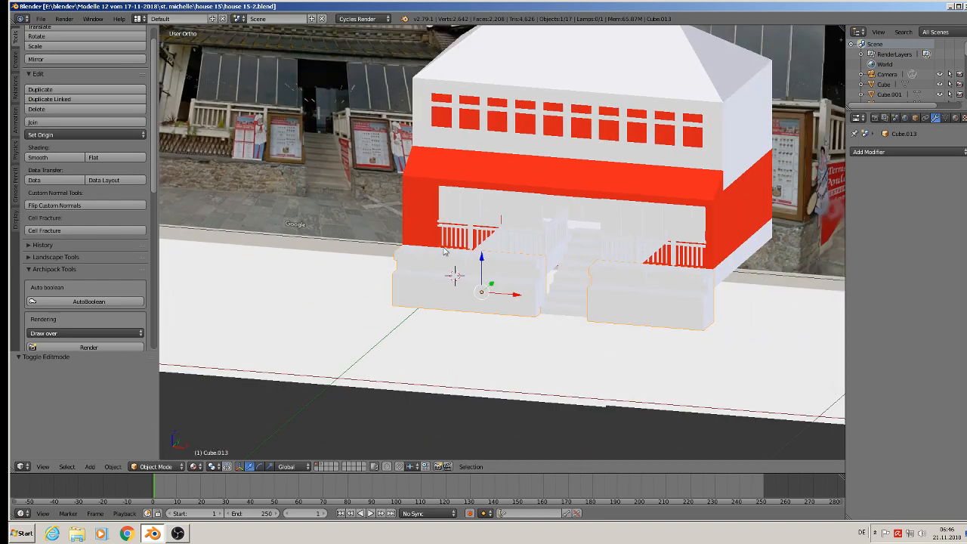
scroll(456, 276, "up", 3)
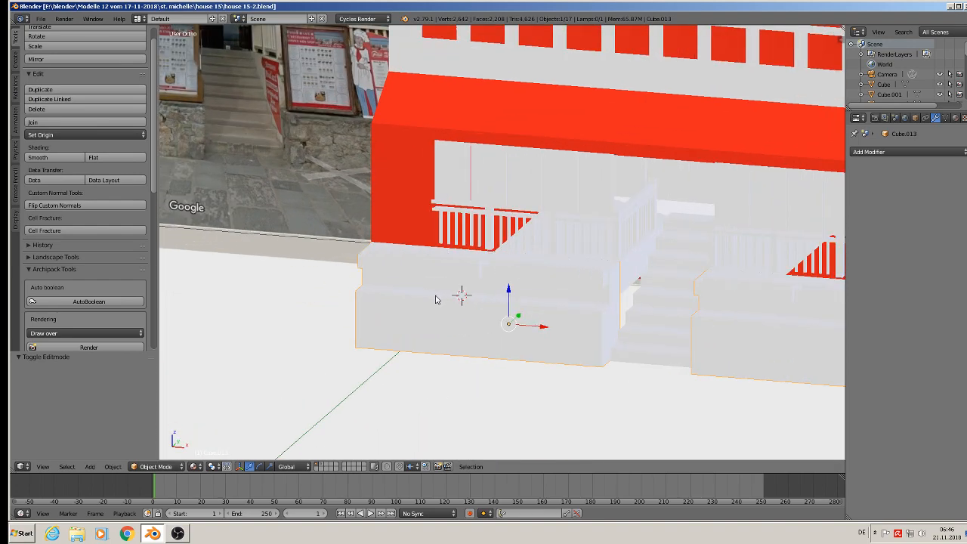
scroll(368, 258, "down", 4)
scroll(250, 122, "down", 2)
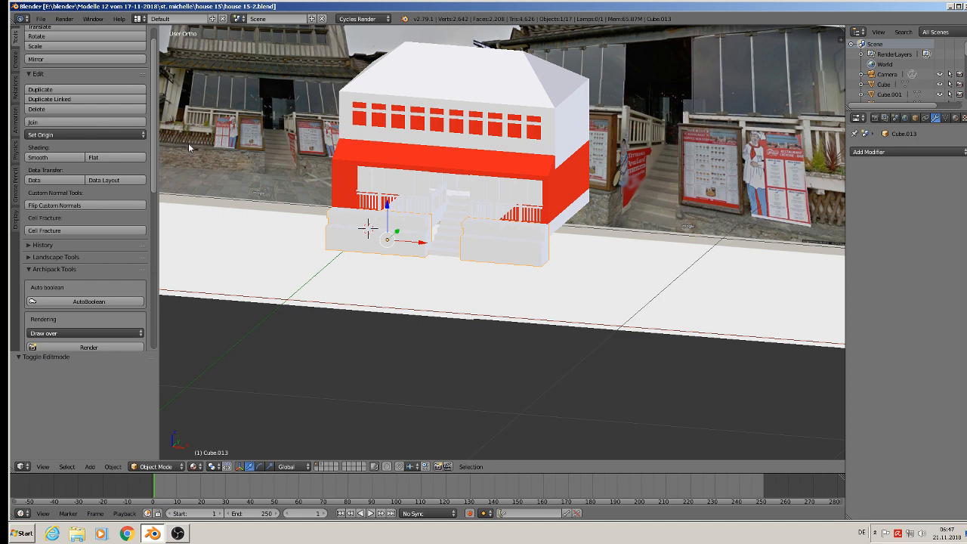
scroll(195, 143, "up", 5)
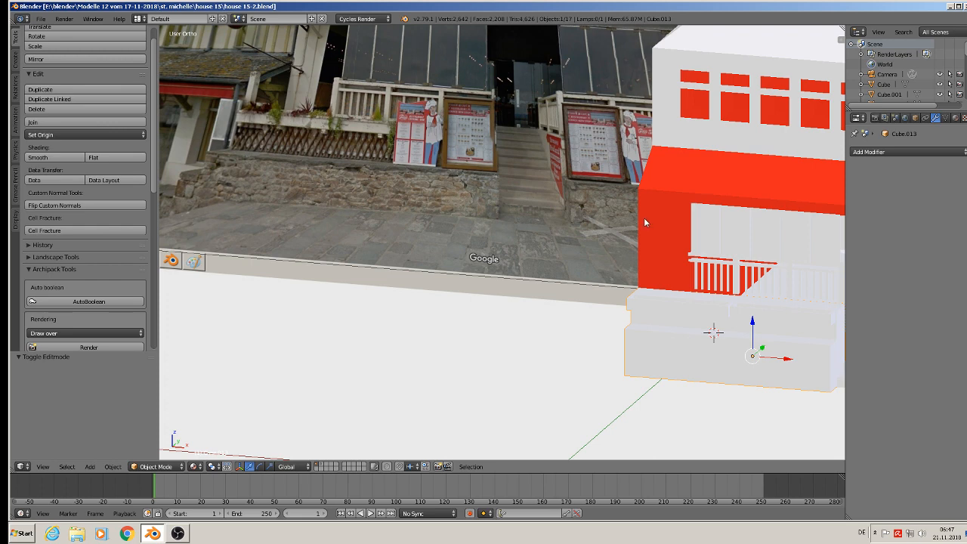
middle_click_drag(645, 219, 526, 216, "shift")
scroll(567, 295, "down", 2)
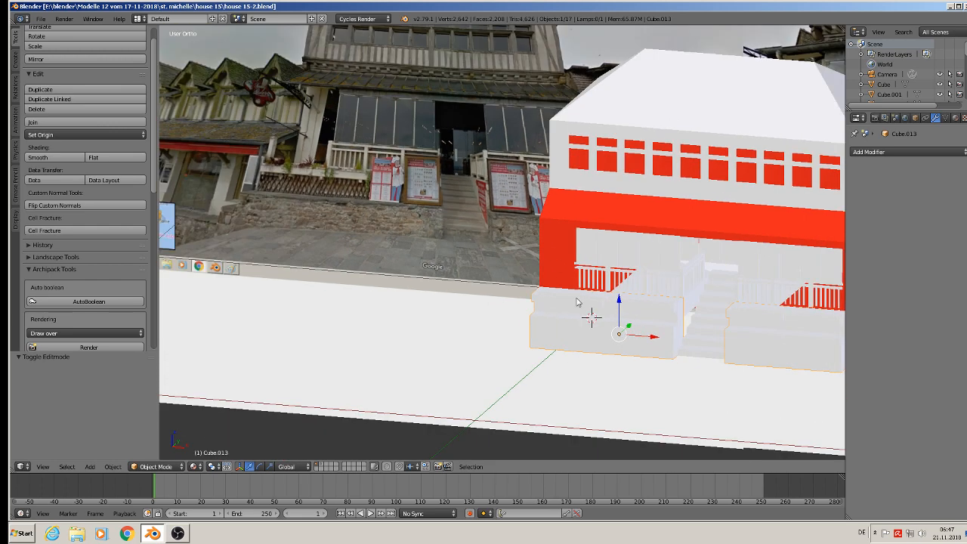
key("a")
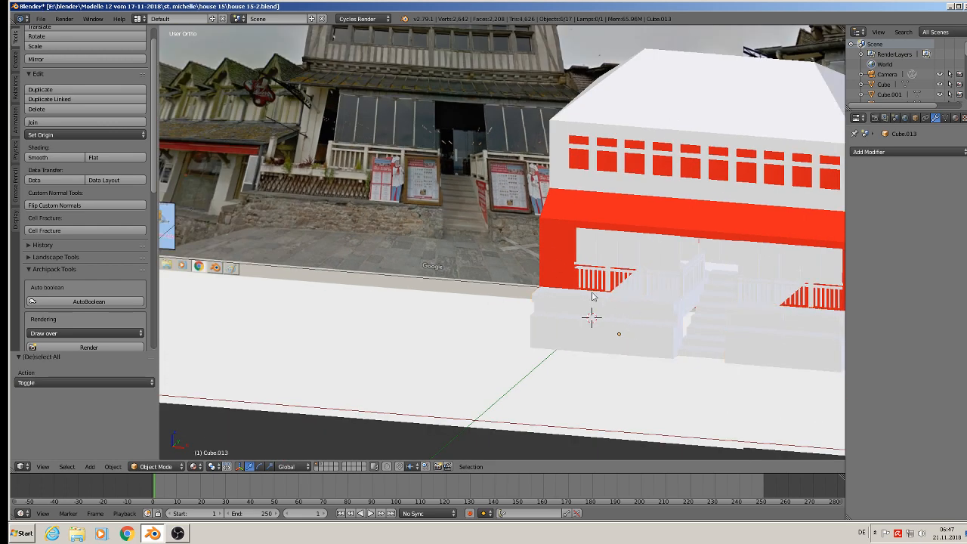
middle_click_drag(414, 102, 405, 202, "shift")
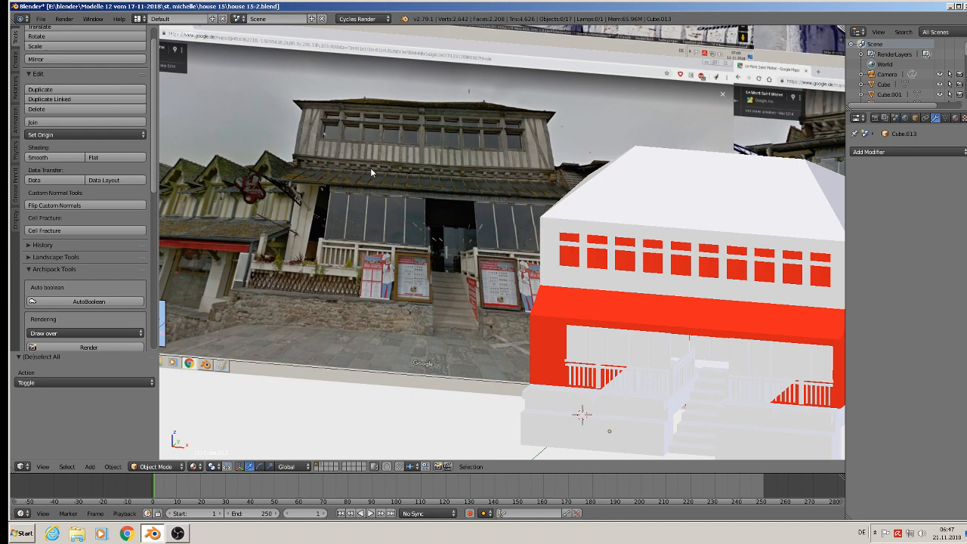
Add a cube on the upper wall between the first two windows and scale it down to the width of the gap
scroll(612, 248, "up", 6)
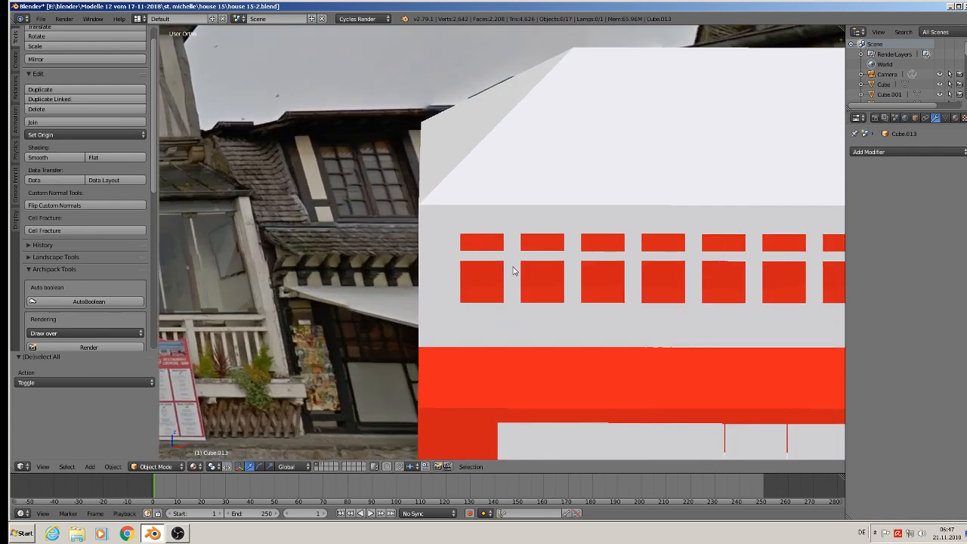
left_click(511, 268)
scroll(515, 293, "up", 3)
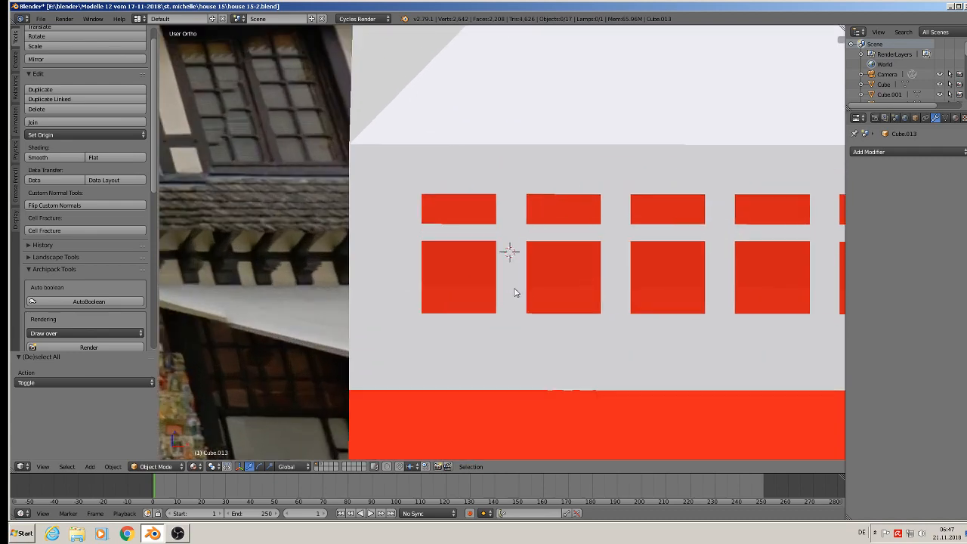
left_click(92, 467)
mouse_move(104, 455)
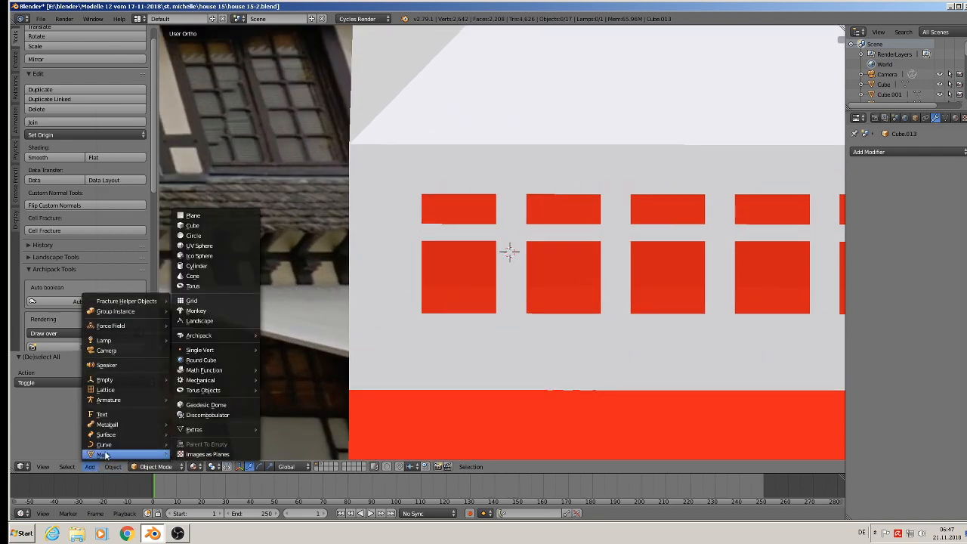
left_click(204, 226)
key("s")
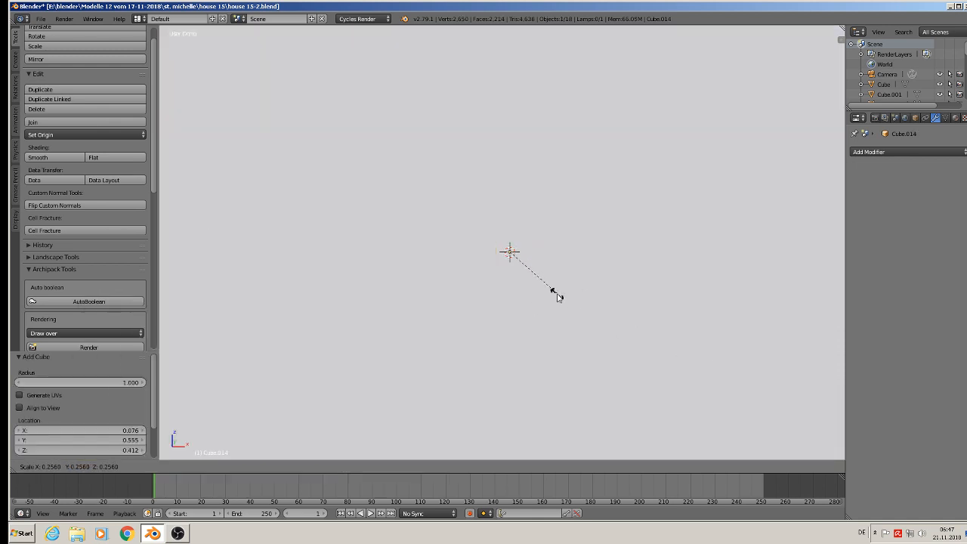
left_click(539, 266)
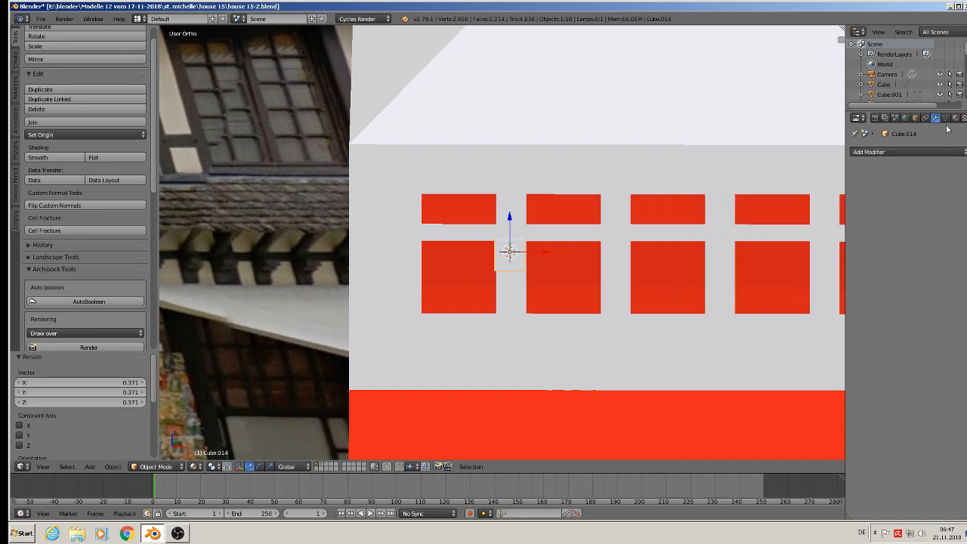
Assign the existing red Material.001 to the small cube between the windows
left_click(955, 118)
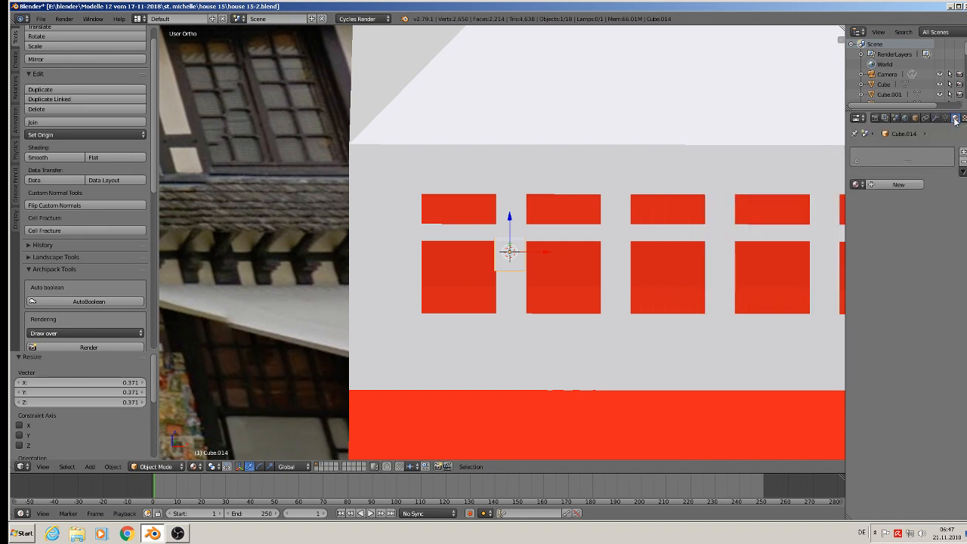
left_click(856, 185)
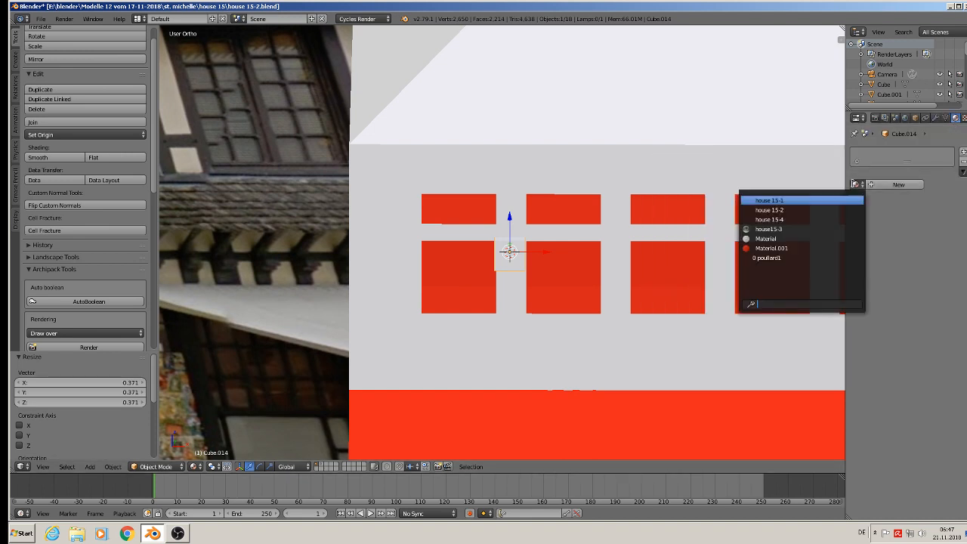
left_click(800, 249)
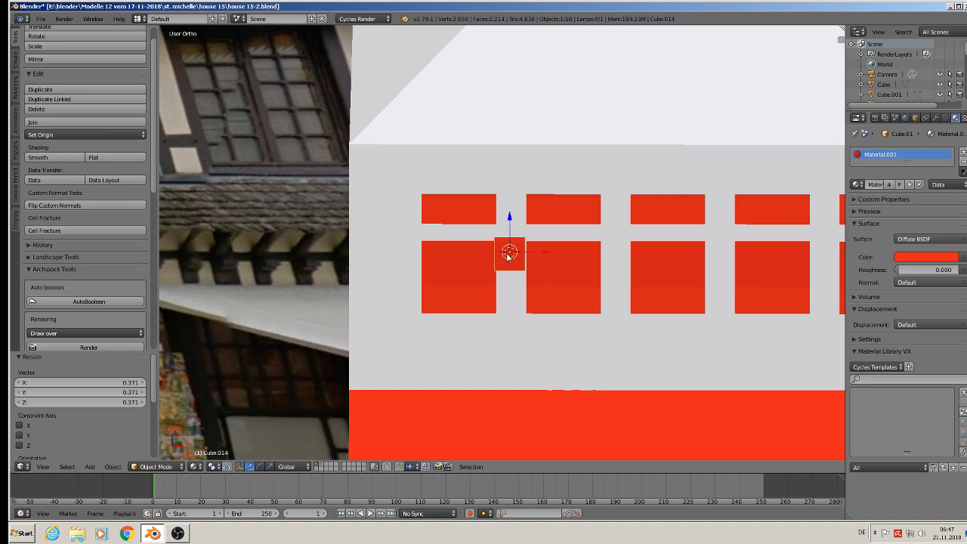
Shift the small red cube along X to centre it between the first two windows and scale it by about 0.94
key("g")
key("x")
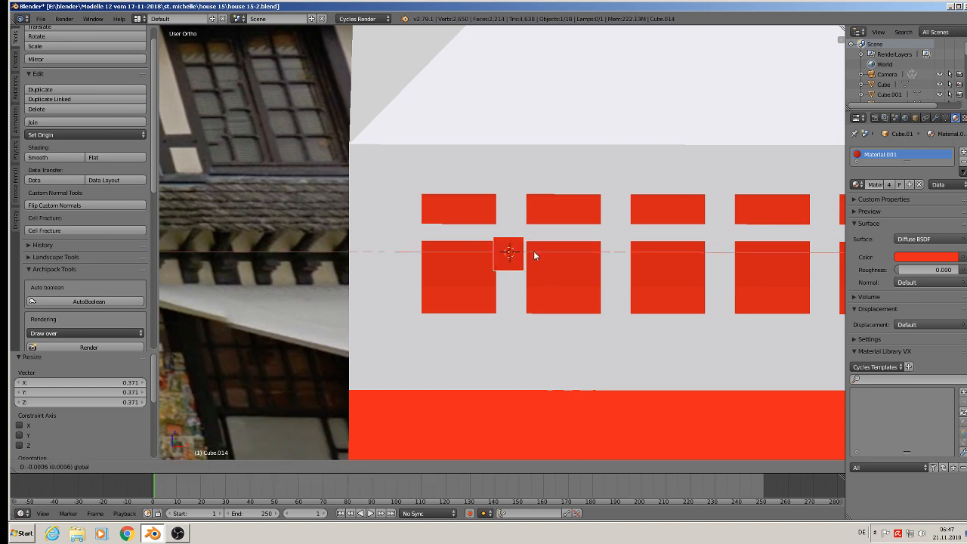
left_click(537, 250)
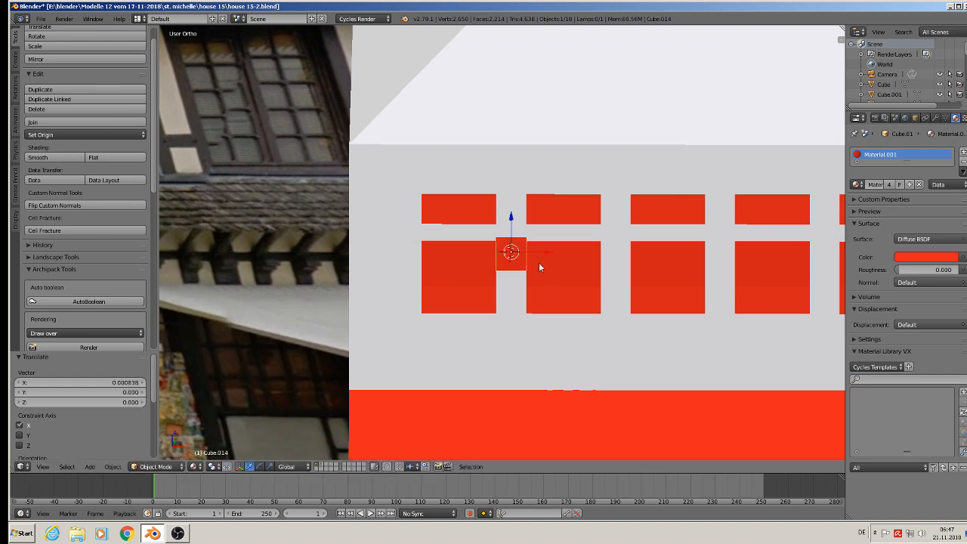
middle_click_drag(539, 262, 531, 286)
key("s")
left_click(567, 283)
Stretch the small red cube along Z by about 7.87 to form a vertical post
key("s")
key("z")
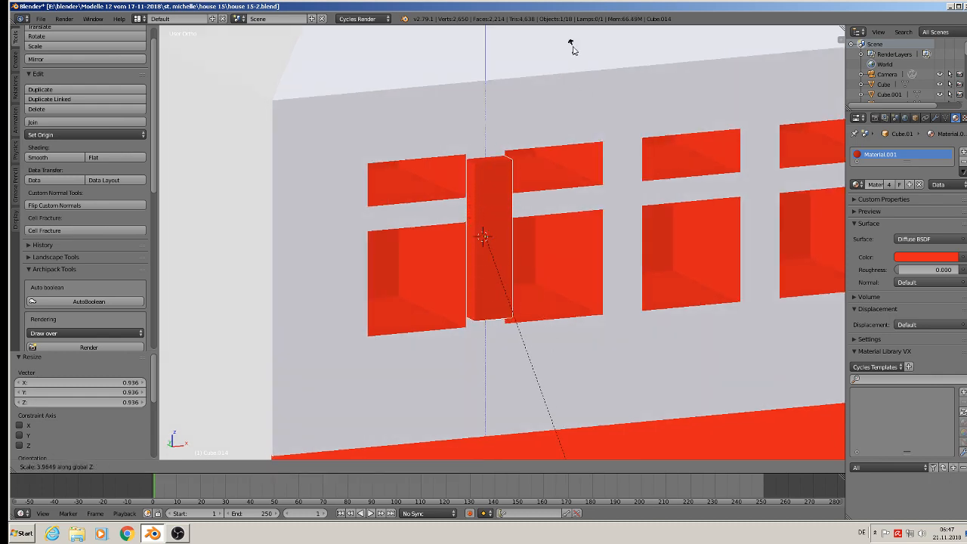
left_click(649, 284)
scroll(640, 261, "down", 5)
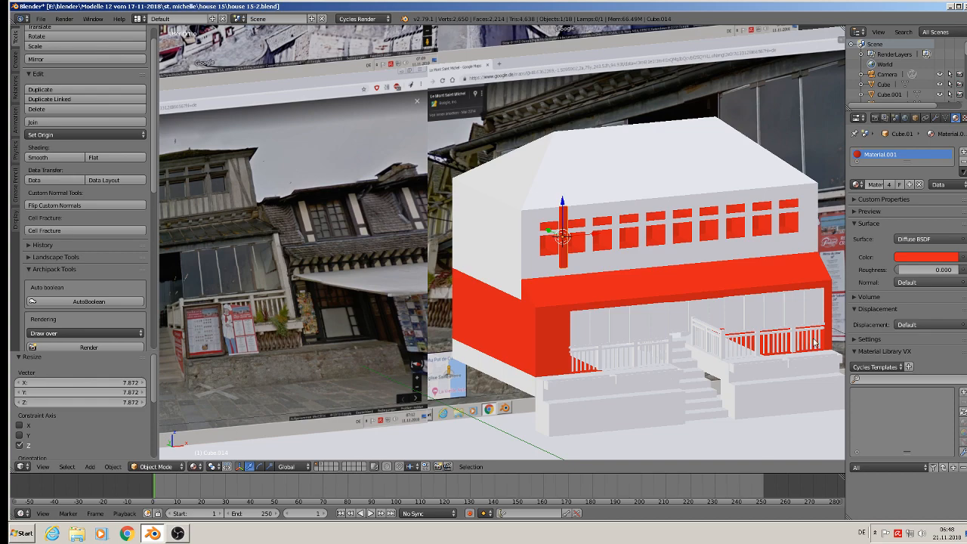
Fit the post to the upper wall's height by stretching it about 1.11 along Z and lowering it slightly
left_click_drag(563, 202, 562, 203)
middle_click_drag(563, 202, 644, 270)
scroll(644, 270, "up", 5)
key("s")
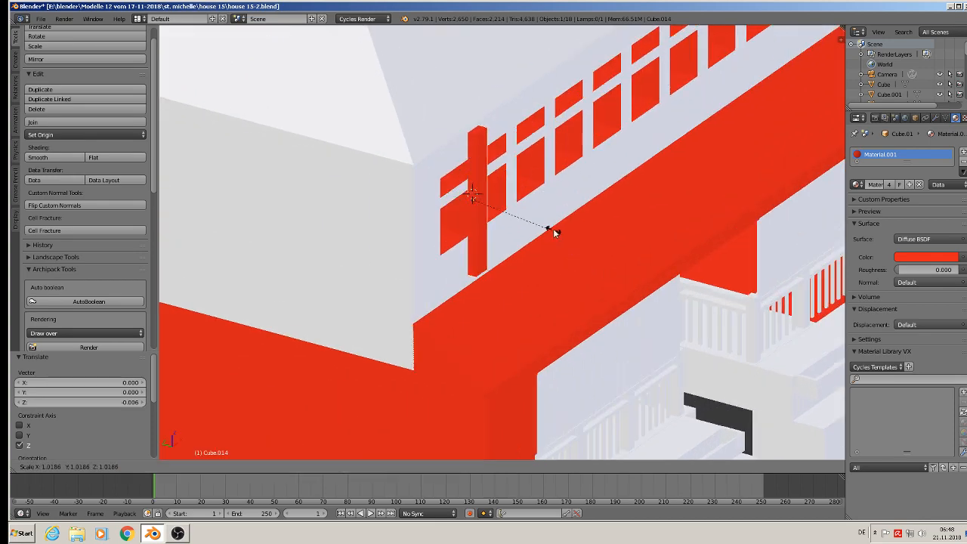
key("z")
left_click(562, 228)
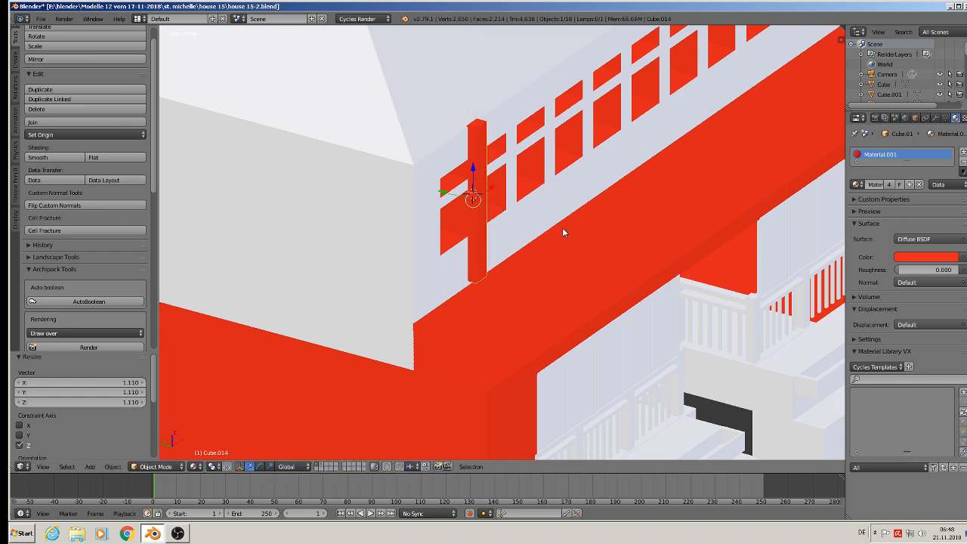
left_click_drag(476, 174, 477, 176)
scroll(495, 178, "up", 2)
middle_click_drag(495, 177, 453, 216)
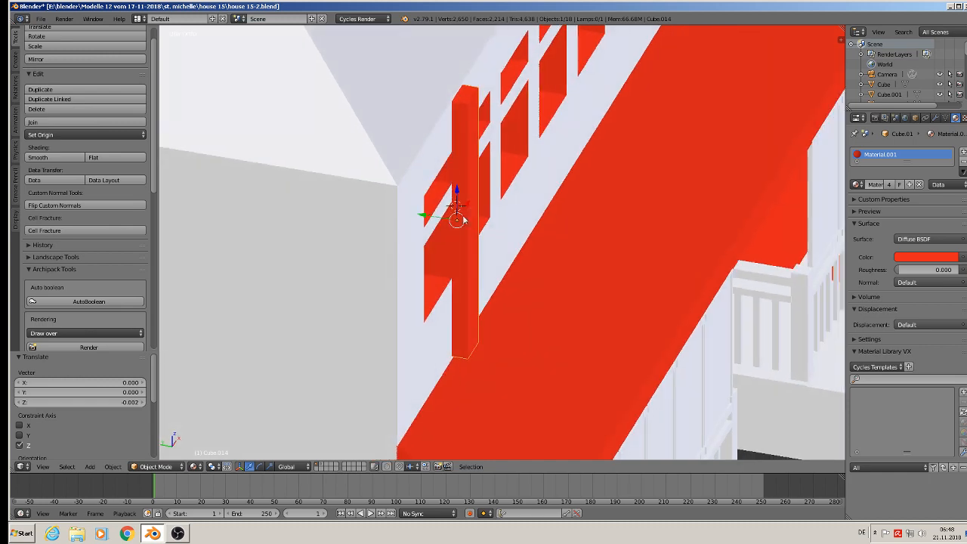
Push the post about 0.005 along Y into the upper wall so only a thin face protrudes
key("g")
key("y")
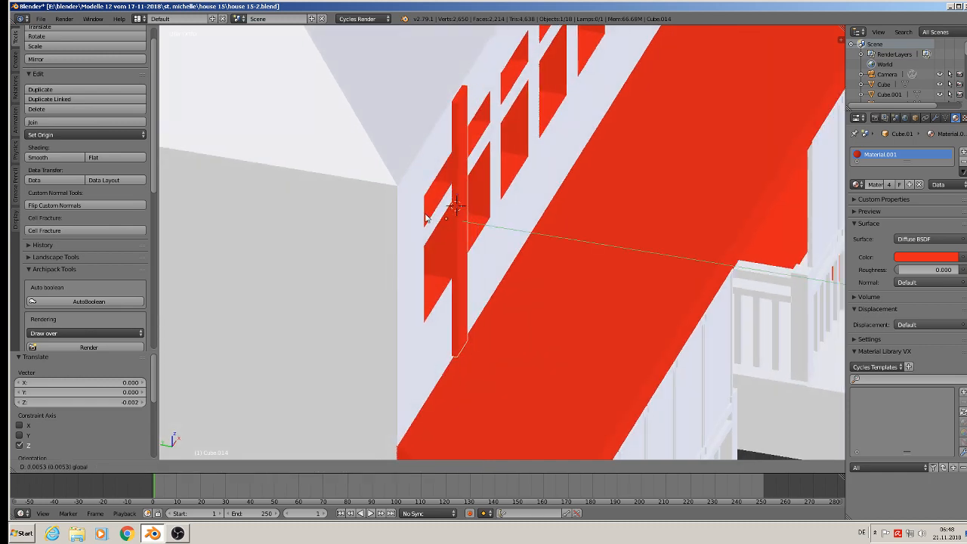
left_click(428, 218)
middle_click_drag(427, 218, 449, 194)
scroll(428, 174, "up", 2)
scroll(435, 169, "down", 3)
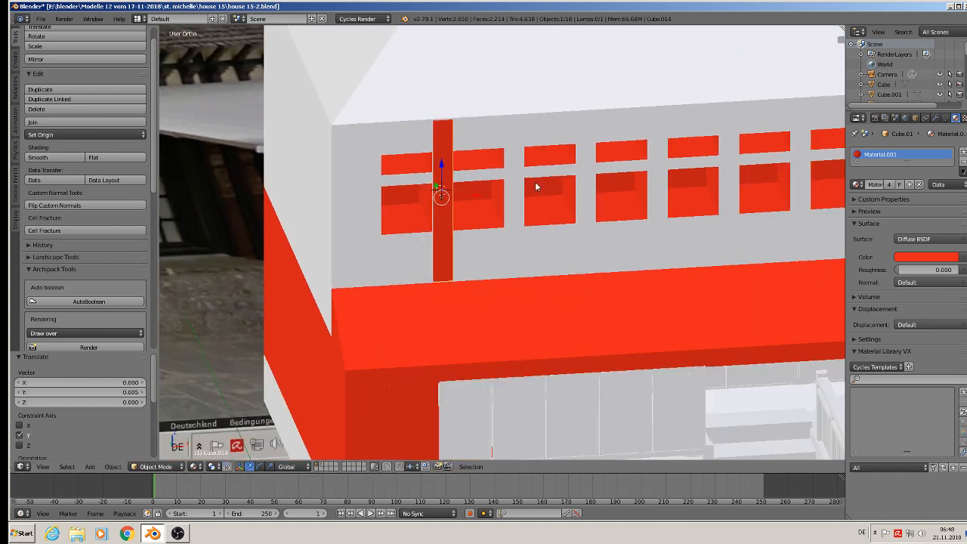
Duplicate the post along X into the second and third window gaps, with offsets of about 0.058 and 0.057
middle_click_drag(536, 182, 521, 197)
middle_click_drag(463, 215, 421, 244, "shift")
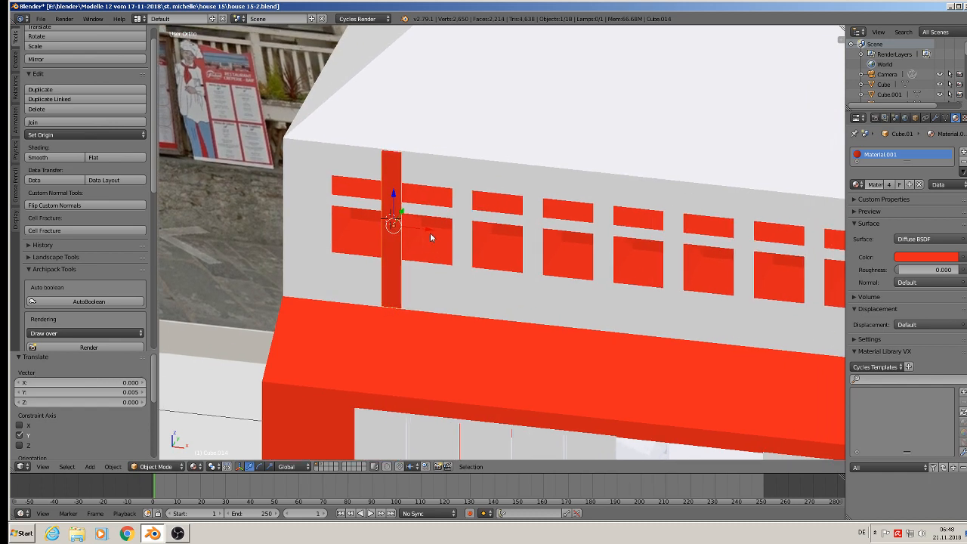
key("shift+d")
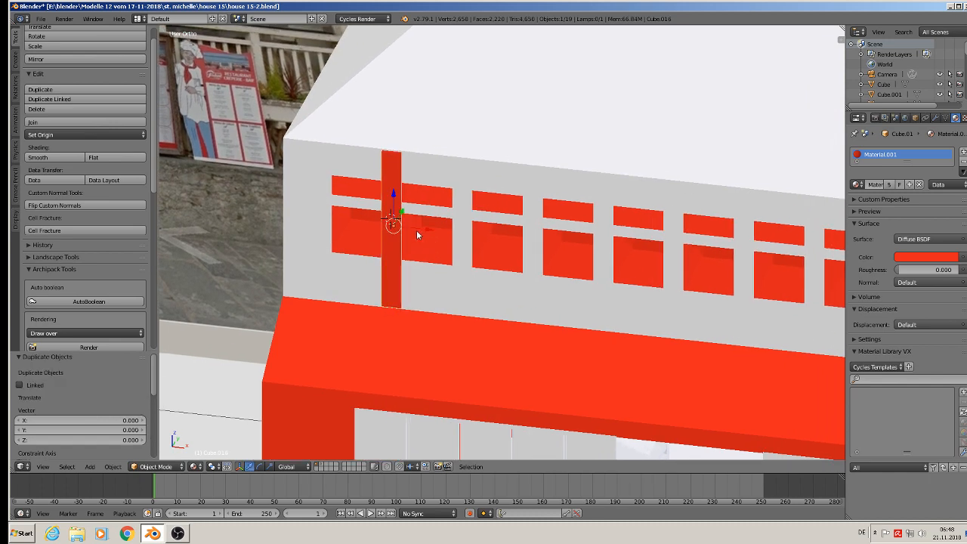
key("x")
left_click(493, 235)
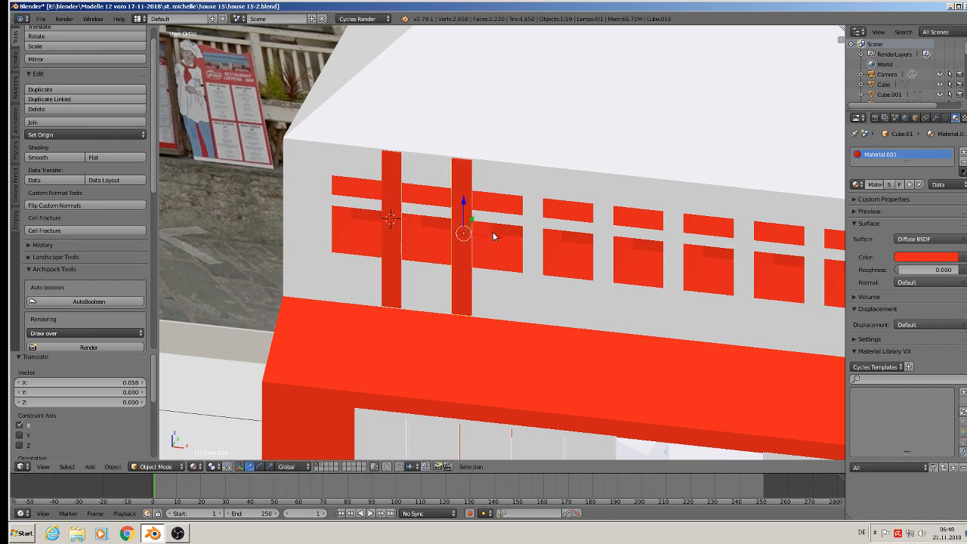
key("g")
key("x")
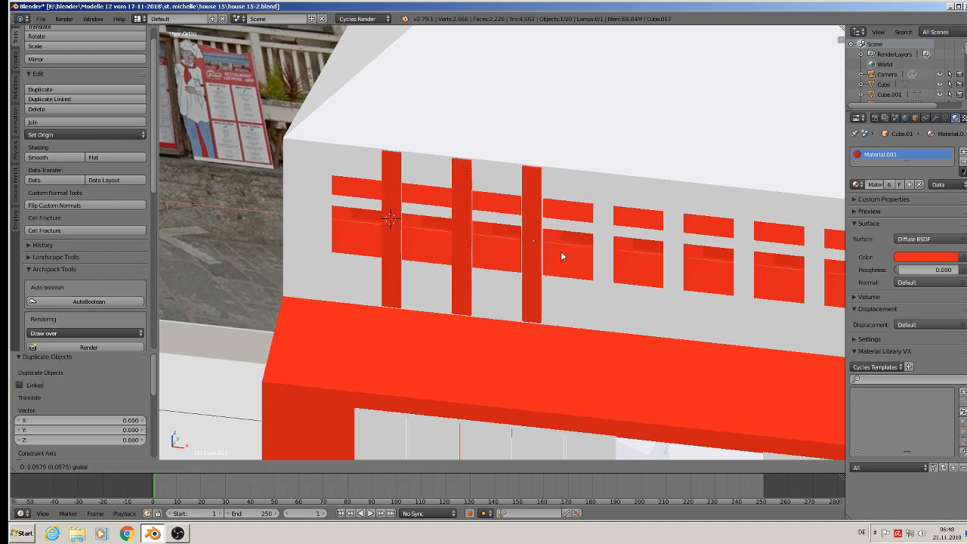
left_click(561, 255)
right_click(562, 252, "shift")
key("shift+d")
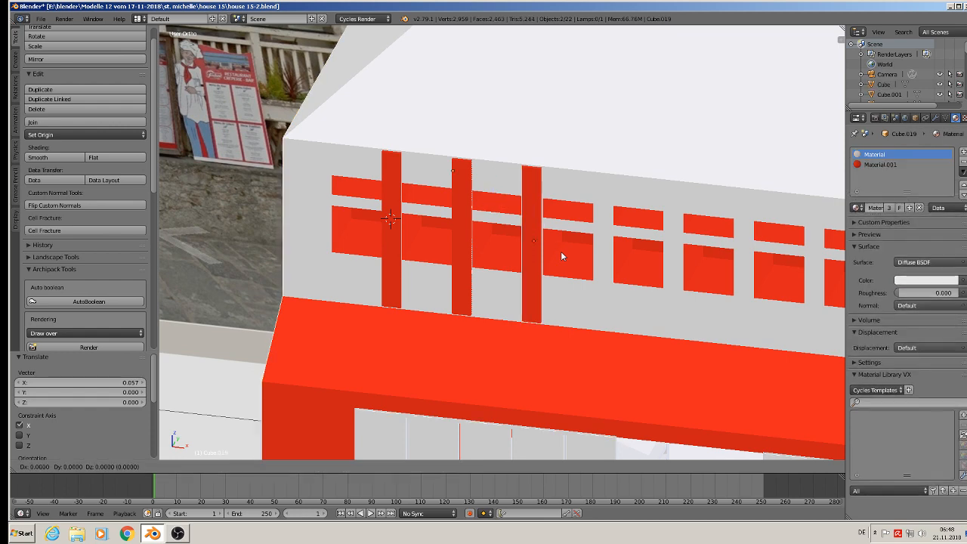
right_click(561, 248)
key("x")
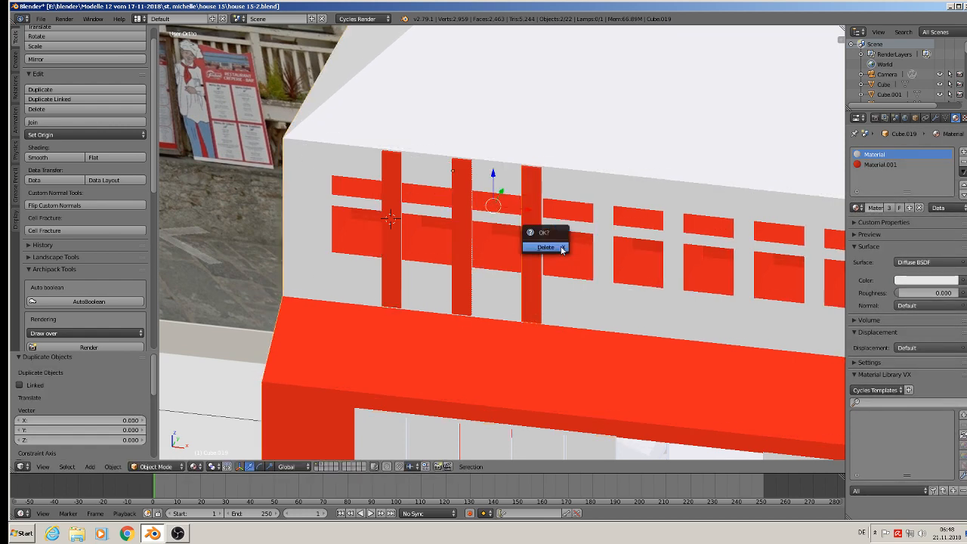
left_click(560, 246)
Duplicate the third post and move the copy about 0.059 along X into the fourth window gap
right_click(539, 227)
key("shift+d")
right_click(539, 228)
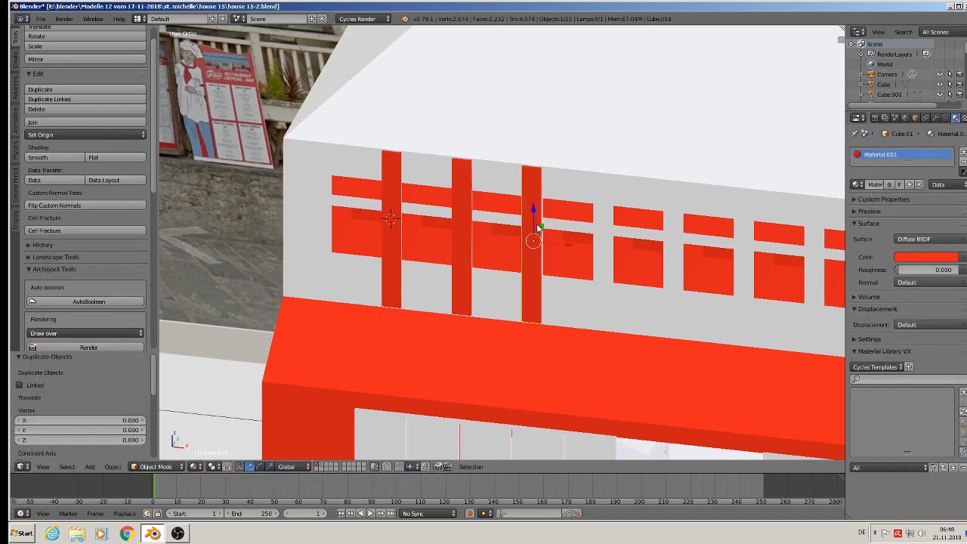
left_click_drag(556, 240, 631, 258)
Place three more post copies in the fifth, sixth and seventh window gaps, moving each only along X
key("KP_1")
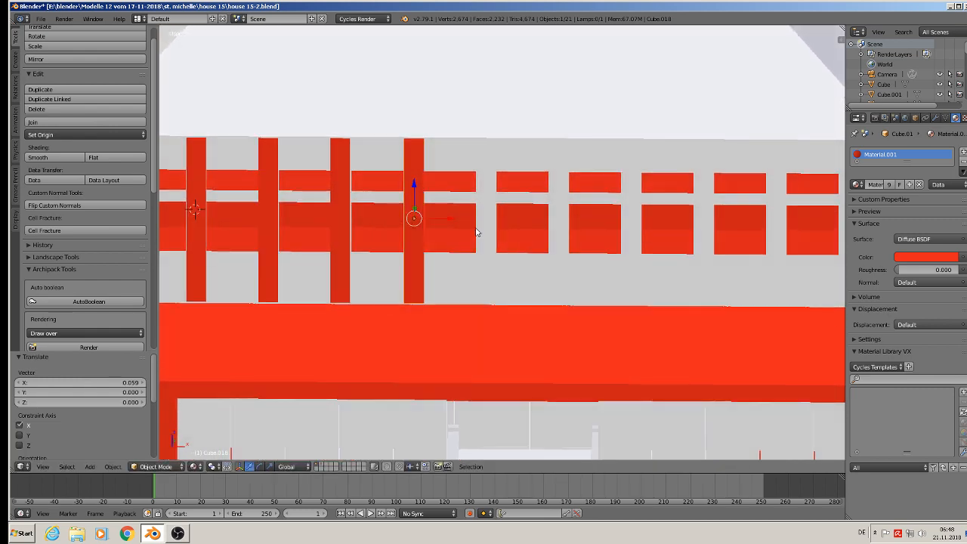
key("shift+d")
right_click(449, 221)
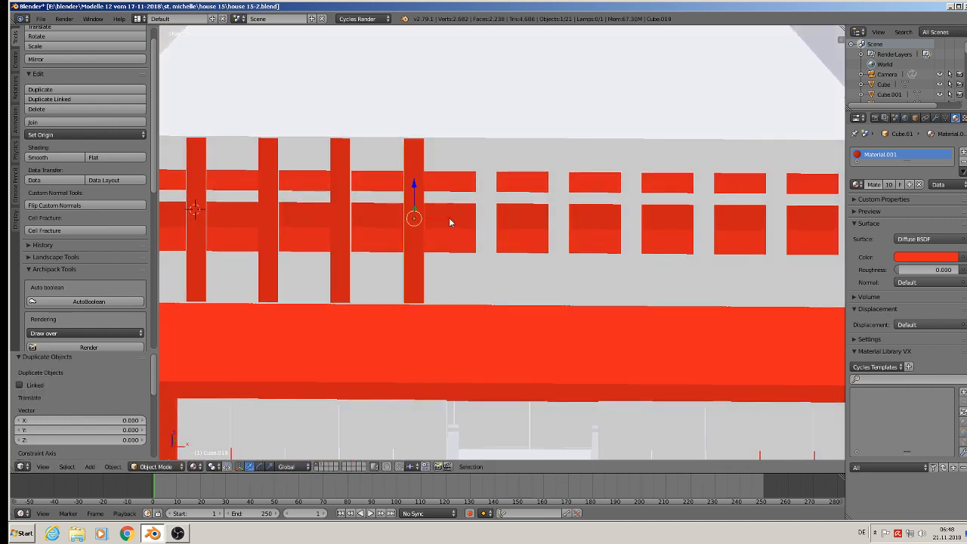
left_click_drag(447, 222, 669, 224)
key("shift+d")
right_click(518, 226)
key("shift+d")
right_click(595, 222)
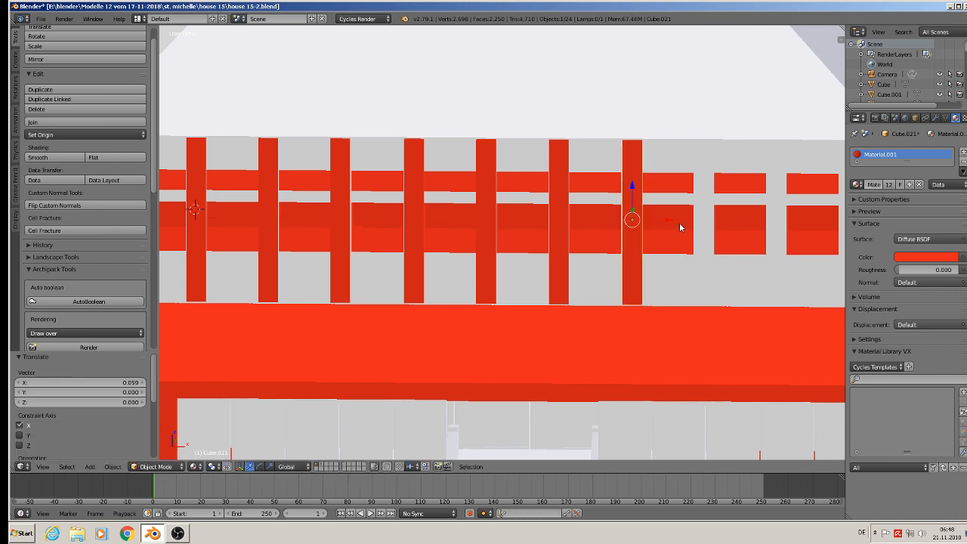
Duplicate the post along X into the eighth and ninth window gaps
middle_click_drag(680, 222, 548, 206, "shift")
key("shift+d")
right_click(547, 206)
left_click_drag(546, 205, 677, 205)
key("shift+d")
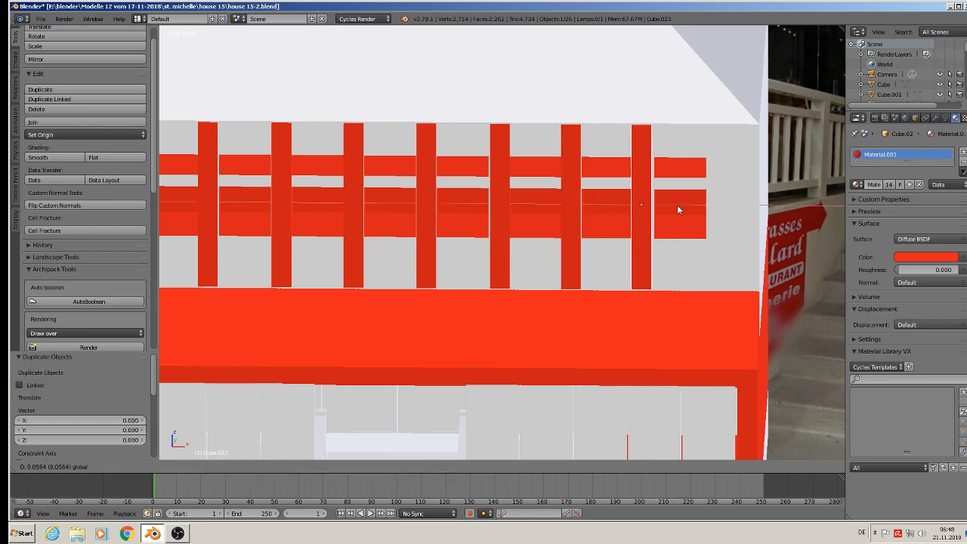
left_click(678, 207)
Duplicate the last post about 0.059 along X past the final window, and again about 0.026 to the wall's right corner
key("shift+d")
right_click(678, 207)
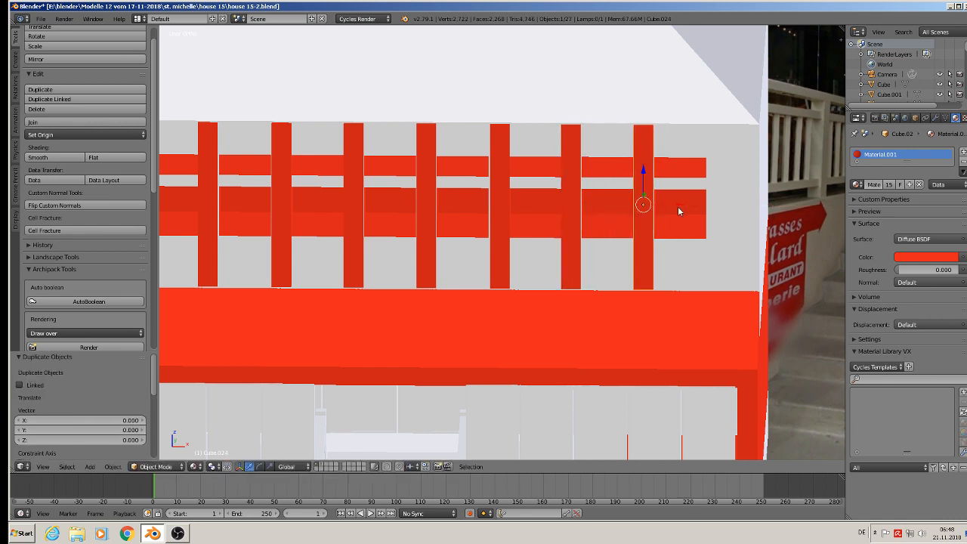
key("g")
key("x")
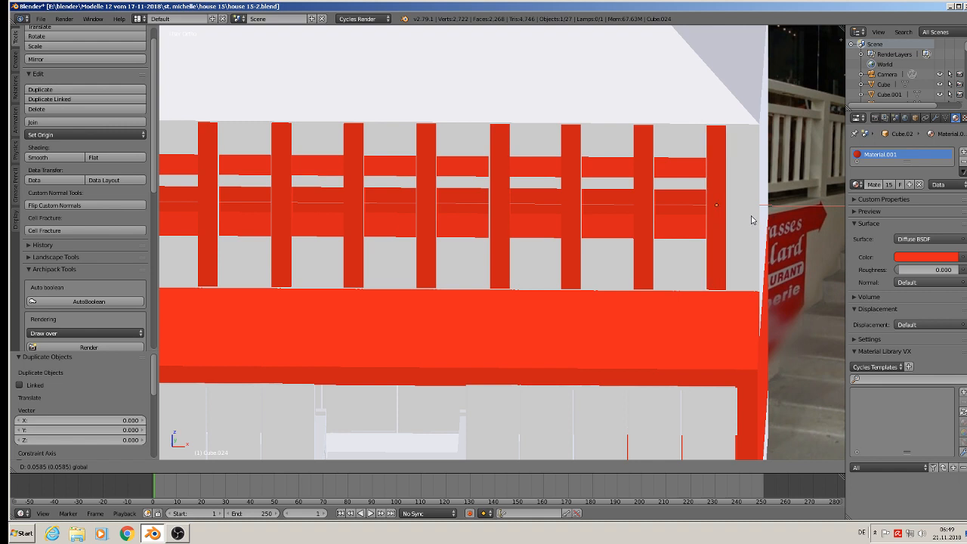
left_click(752, 220)
key("shift+d")
key("x")
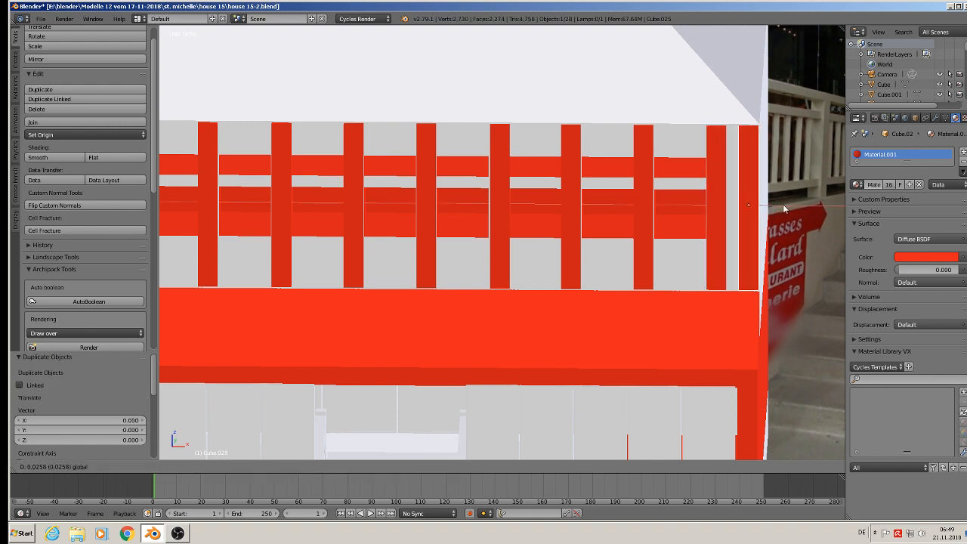
left_click(783, 209)
Duplicate the first post and move the copy about -0.057 along X to the outer side of the first window
middle_click_drag(471, 207, 163, 198, "shift")
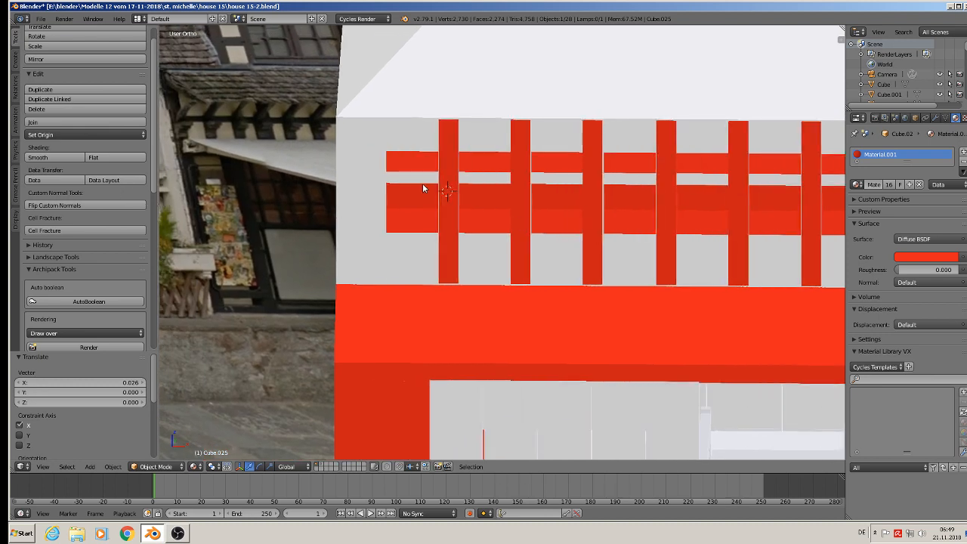
right_click(447, 198)
key("shift+d")
right_click(446, 198)
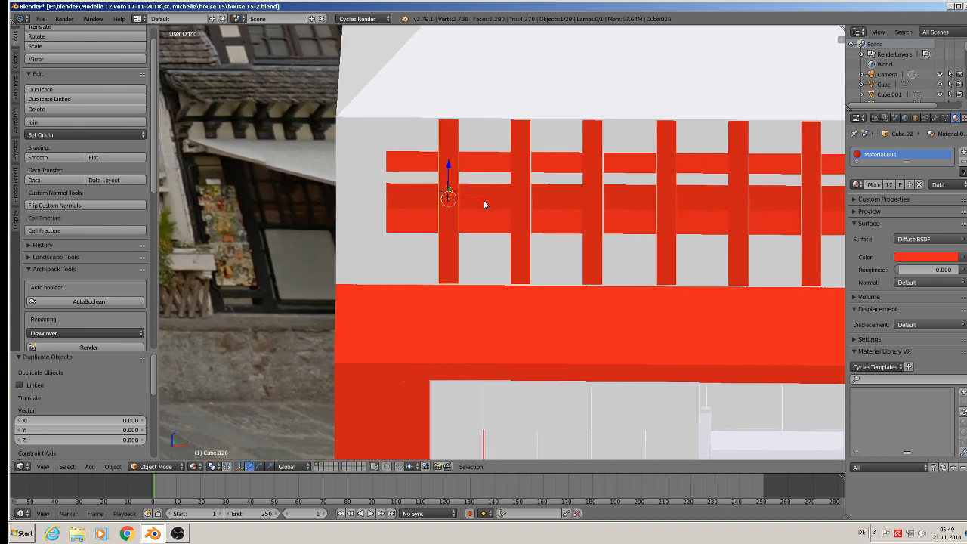
left_click_drag(484, 200, 409, 195)
right_click(409, 195, "shift")
key("shift+d")
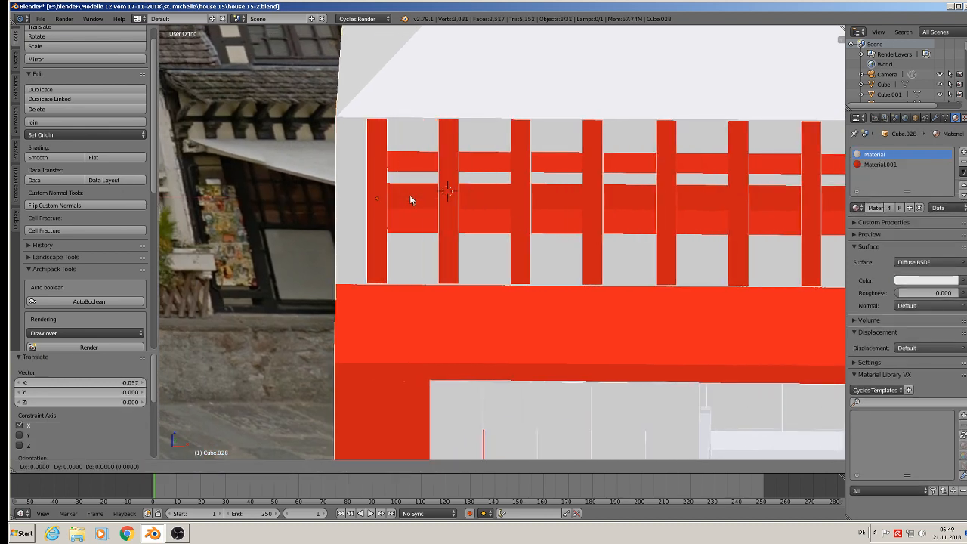
left_click(382, 205)
key("x")
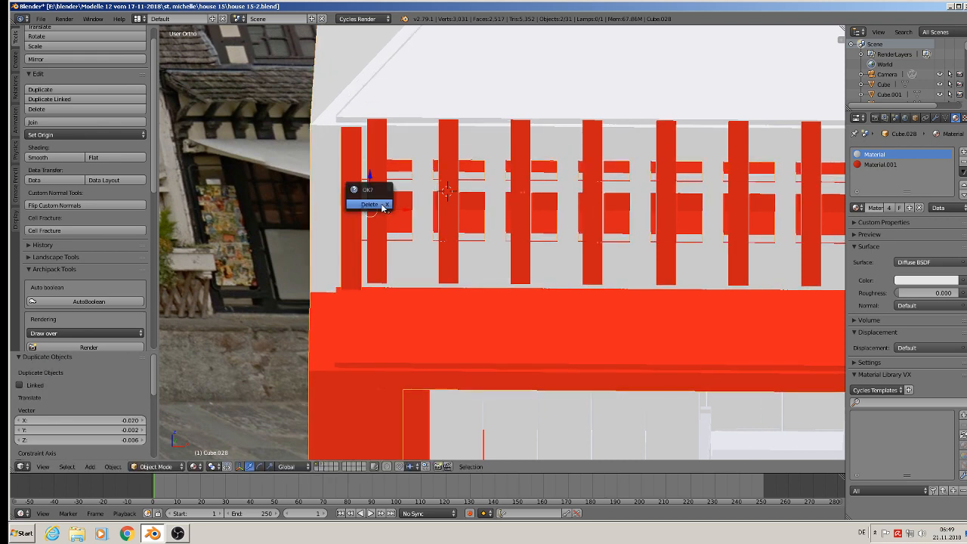
left_click(371, 205)
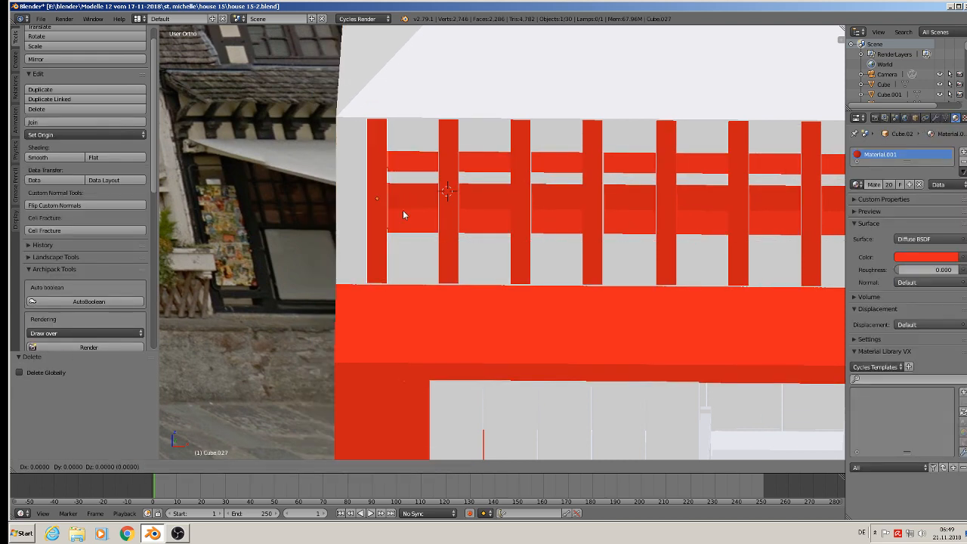
Duplicate the post beside the first window about -0.025 along X to the upper wall's left corner
key("shift+d")
key("x")
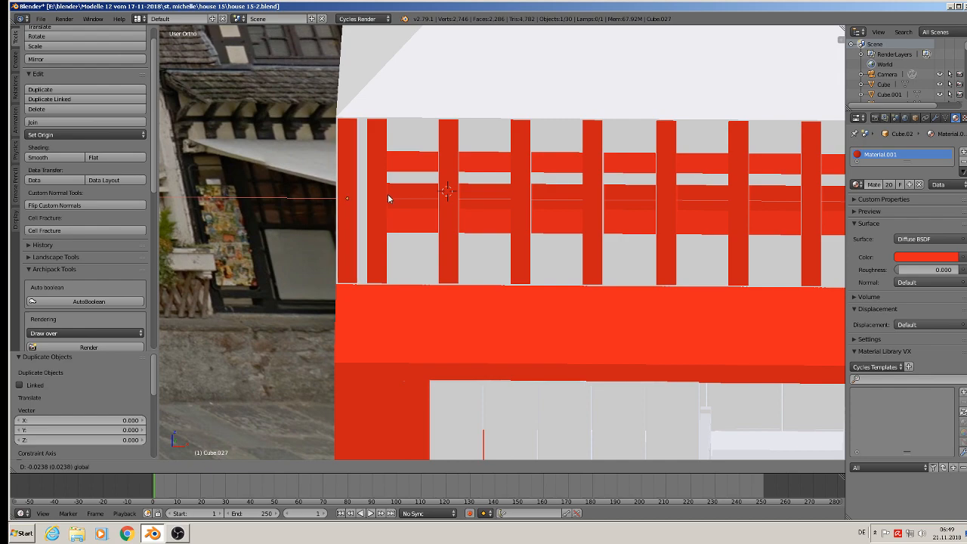
left_click(388, 198)
Duplicate the upper wall's left corner post and move the copy about 0.054 along X in front of the first window
scroll(388, 200, "down", 4)
scroll(505, 256, "up", 1)
scroll(506, 256, "down", 2)
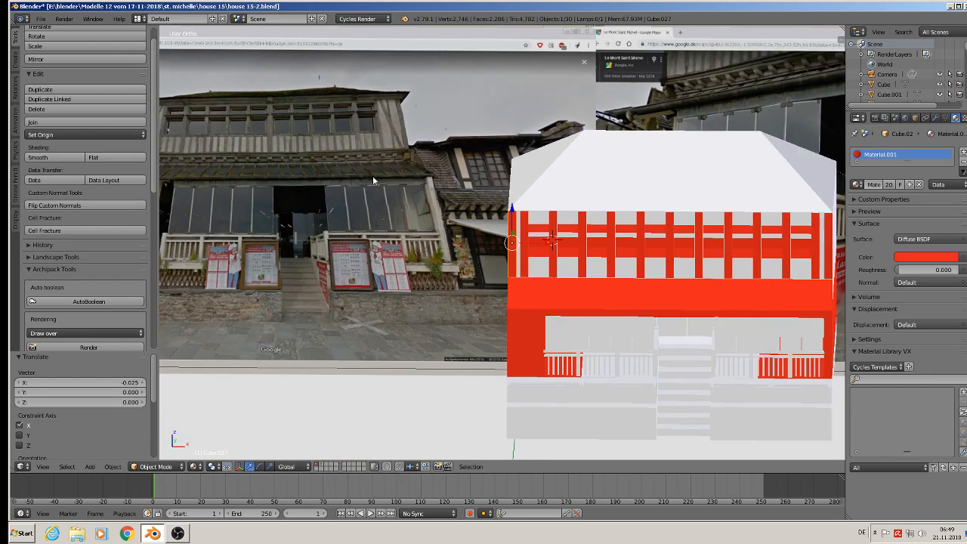
scroll(236, 99, "up", 2)
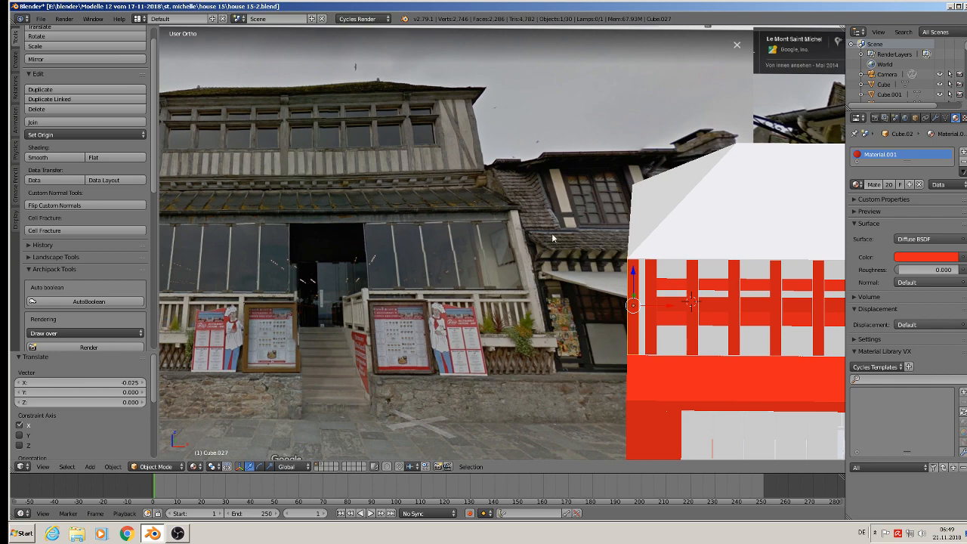
middle_click_drag(593, 273, 347, 170, "shift")
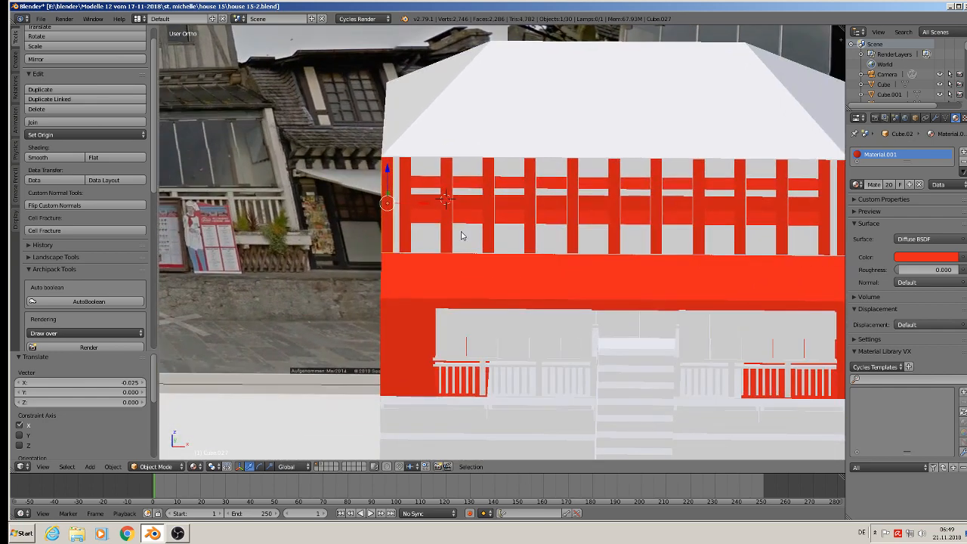
scroll(449, 238, "up", 2)
key("shift+d")
key("Escape")
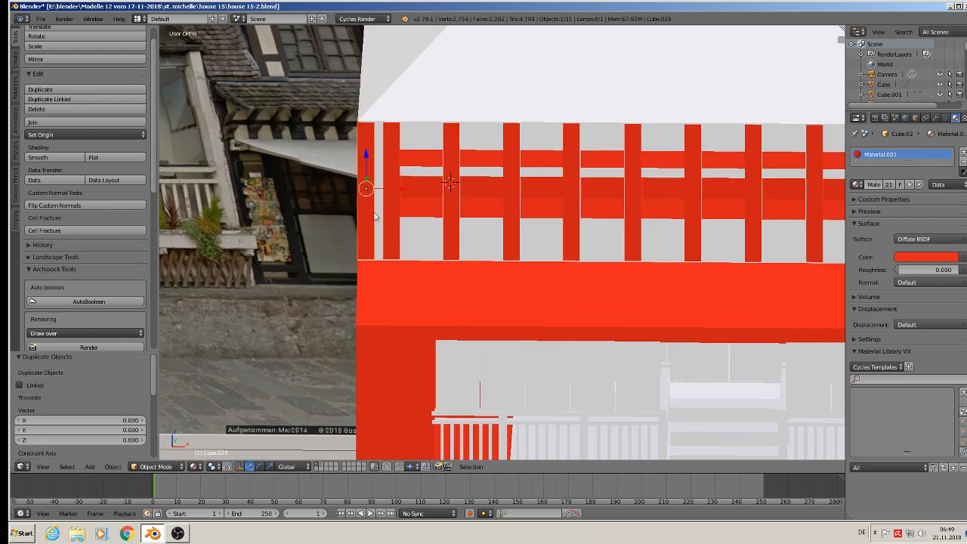
key("g")
key("x")
left_click(452, 214)
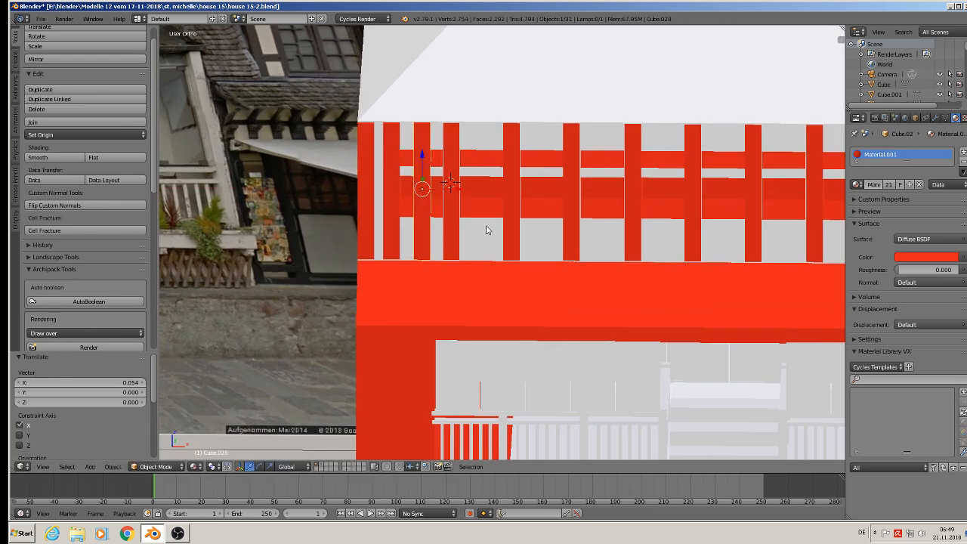
Rotate the copy 90° about Y and lay it along the upper wall's base, about -0.064 along Z, flush with the left corner
type("ry90")
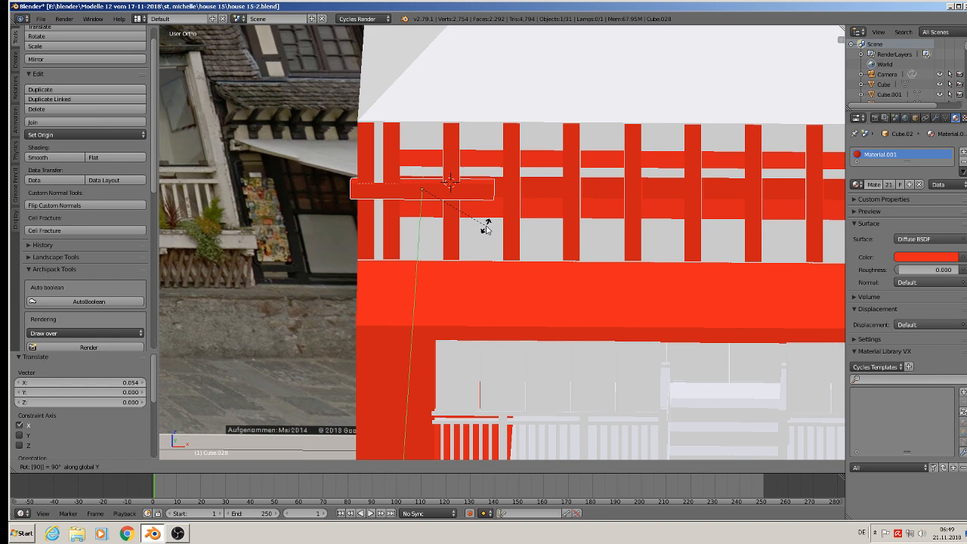
key("Return")
key("g")
key("z")
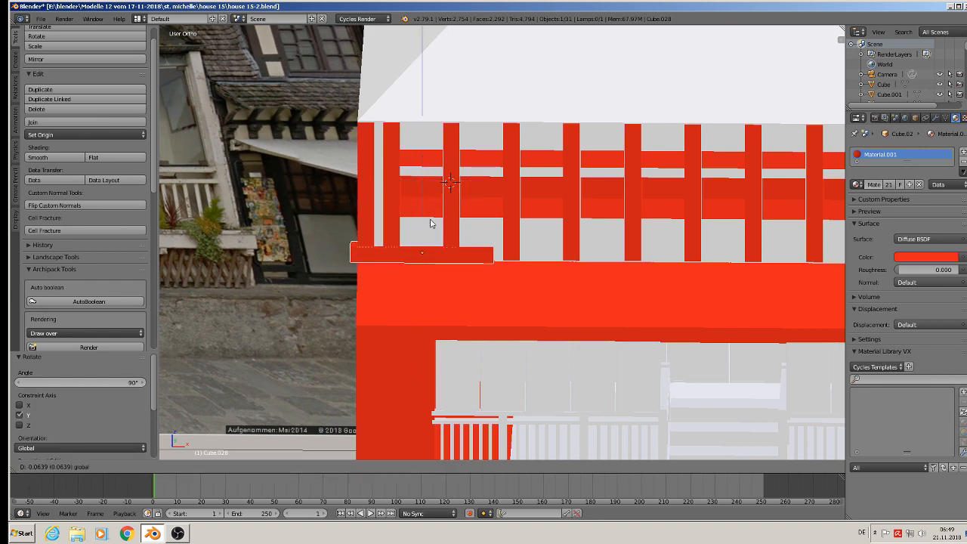
left_click(431, 223)
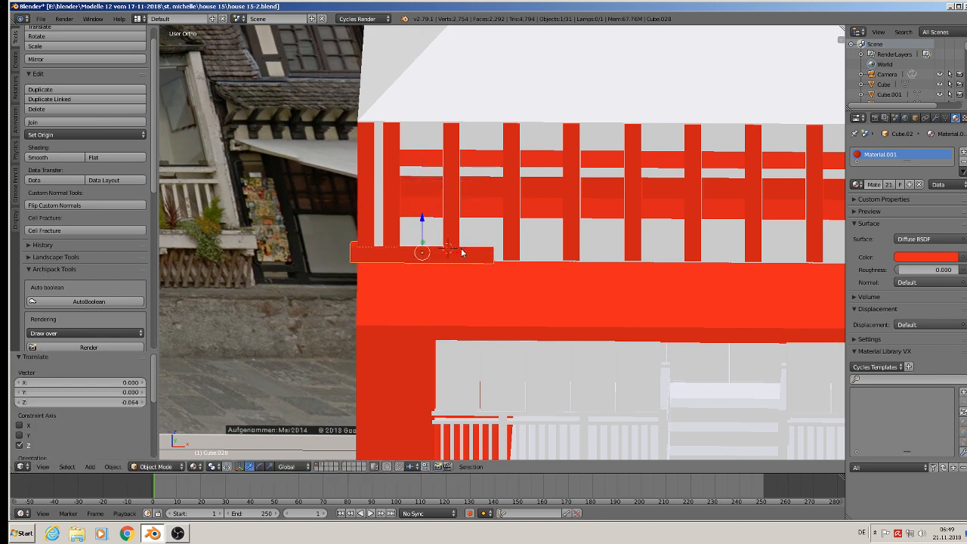
key("g")
key("x")
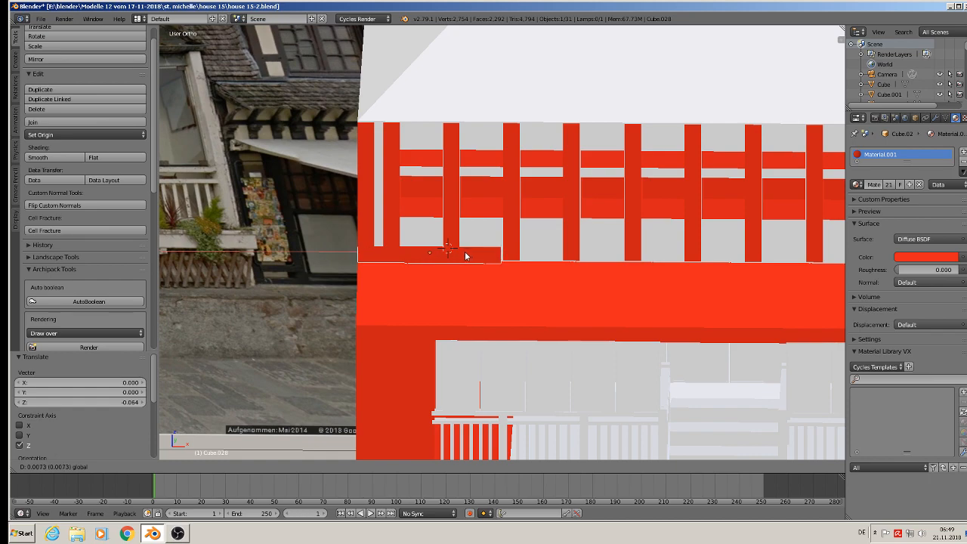
left_click(465, 257)
Extend the base beam by moving its right end face about 0.508 along X to the wall's right corner
key("Tab")
scroll(503, 246, "up", 2)
key("a")
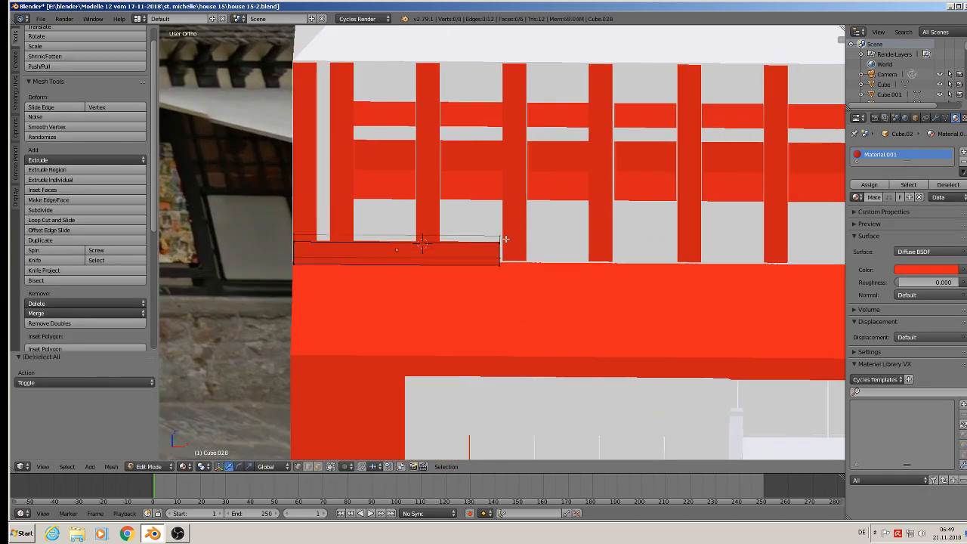
right_click(505, 239)
scroll(359, 293, "down", 3)
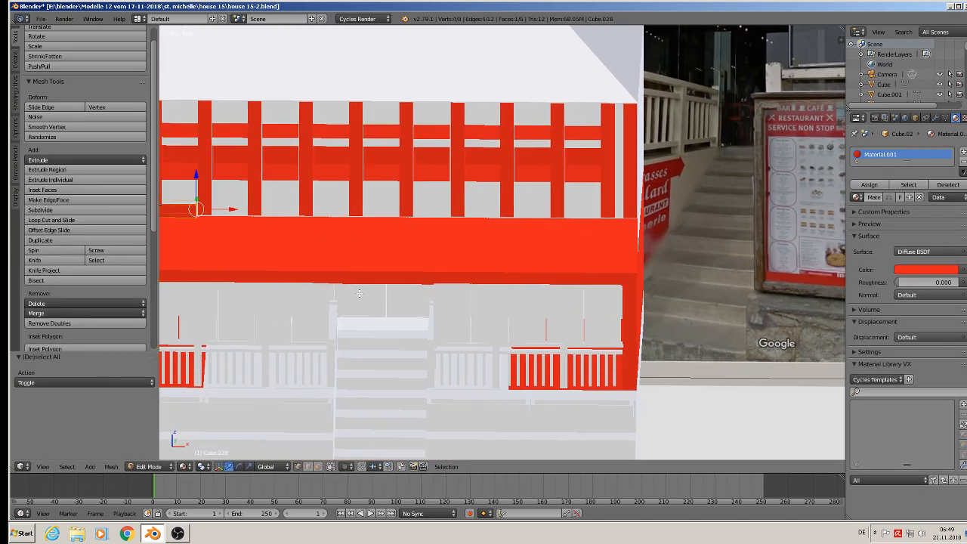
key("g")
key("x")
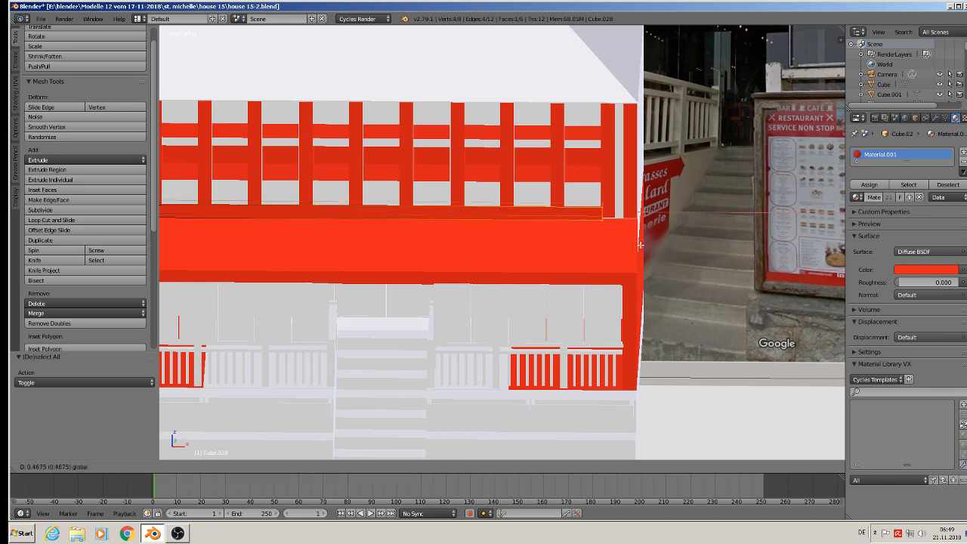
left_click(674, 248)
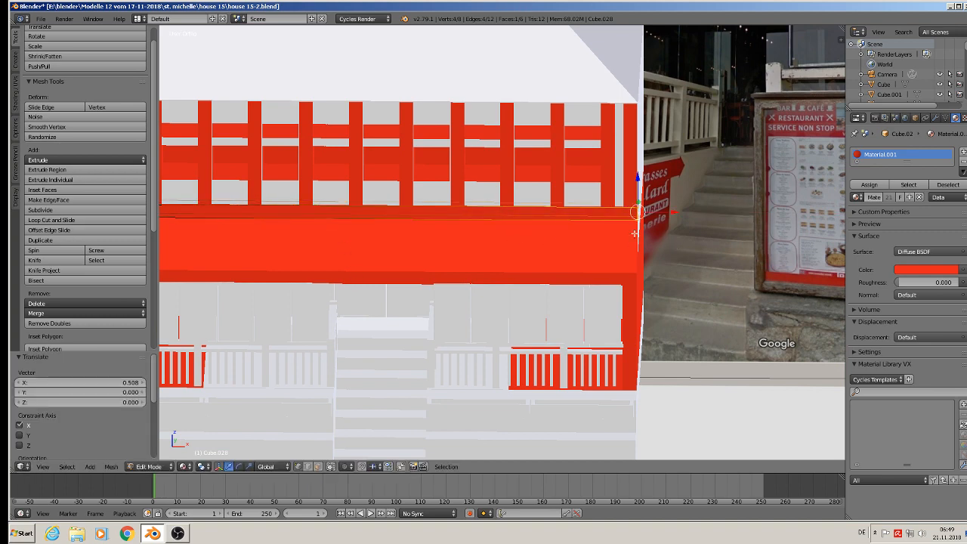
scroll(665, 227, "up", 1)
key("Tab")
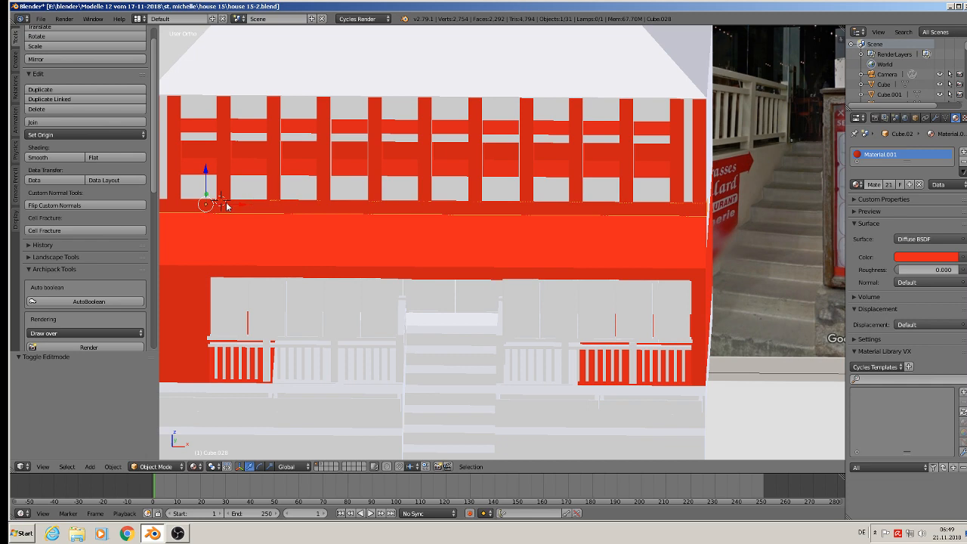
Duplicate the base beam and move the copy about 0.125 along Z to the wall's upper edge under the roof
middle_click_drag(252, 208, 310, 219, "shift")
key("shift+d")
left_click(303, 219)
key("g")
key("z")
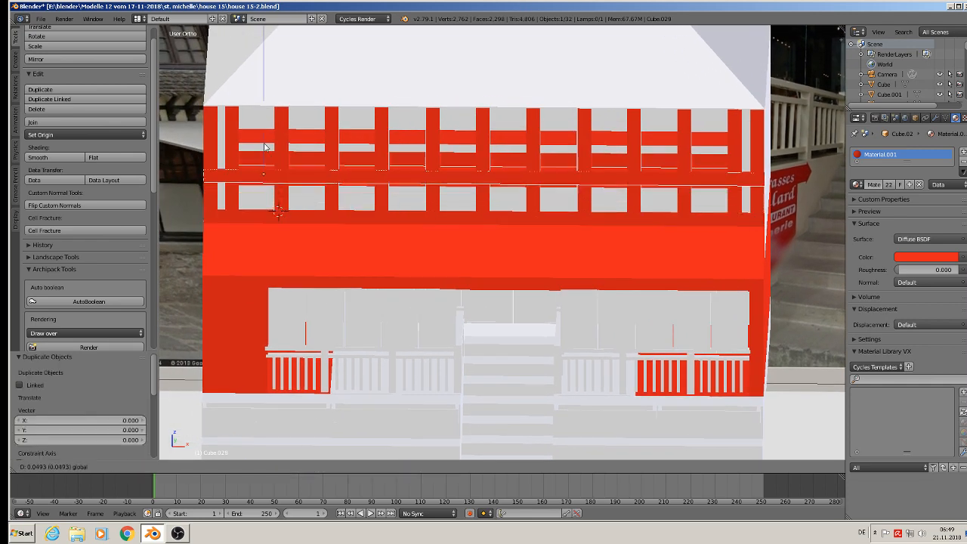
left_click(266, 87)
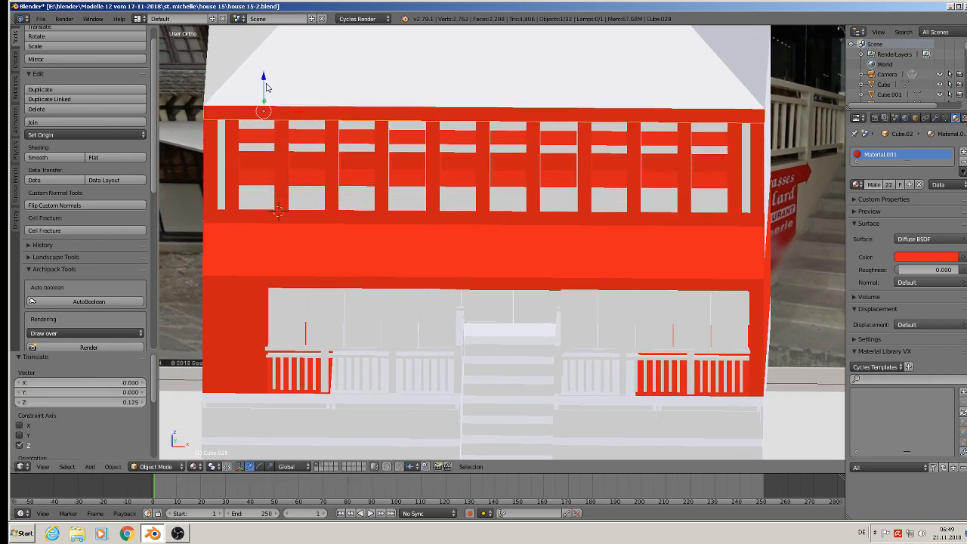
key("a")
Duplicate the post beside the first window, offset the copy from it, and scale it down uniformly to about 0.289
middle_click_drag(264, 88, 216, 106)
scroll(296, 186, "up", 5)
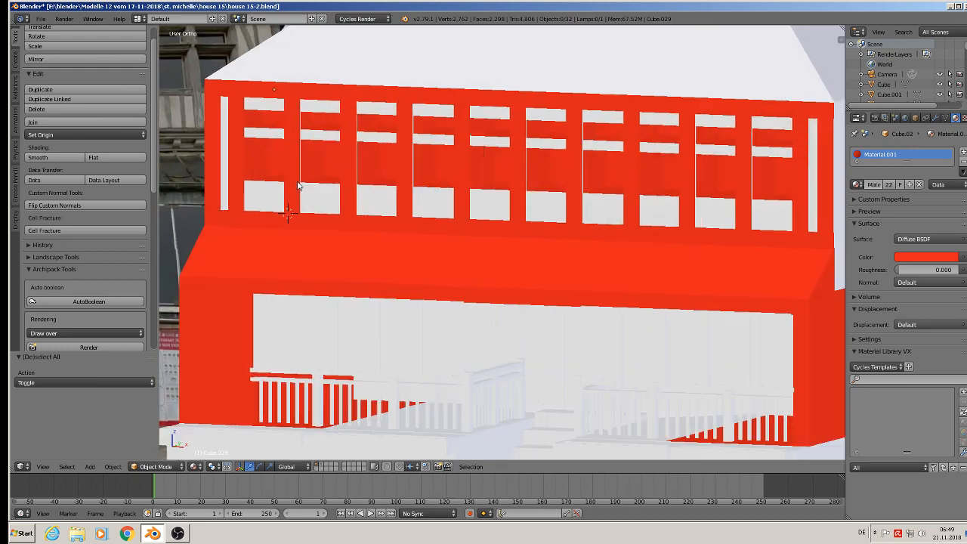
middle_click_drag(266, 210, 327, 210)
middle_click_drag(297, 240, 345, 198)
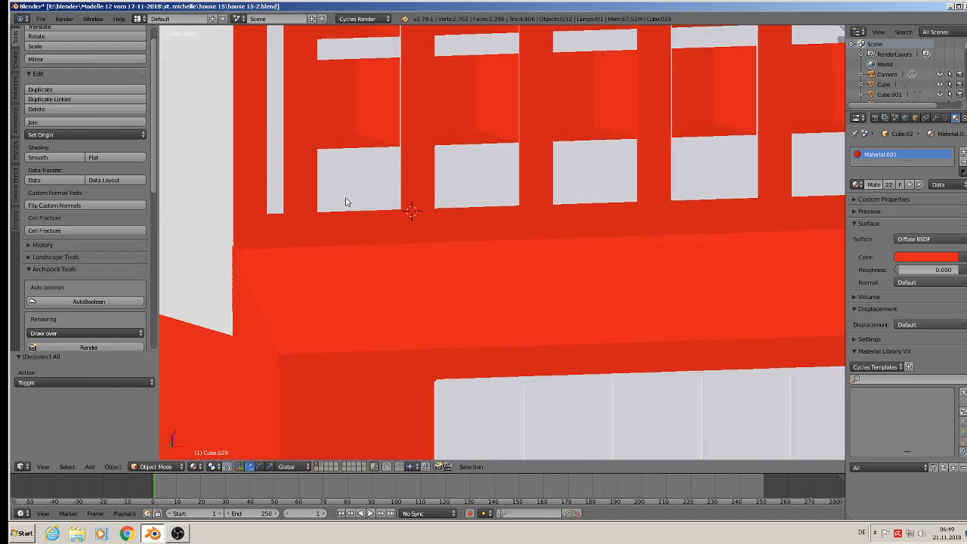
right_click(307, 180)
key("shift+d")
key("Escape")
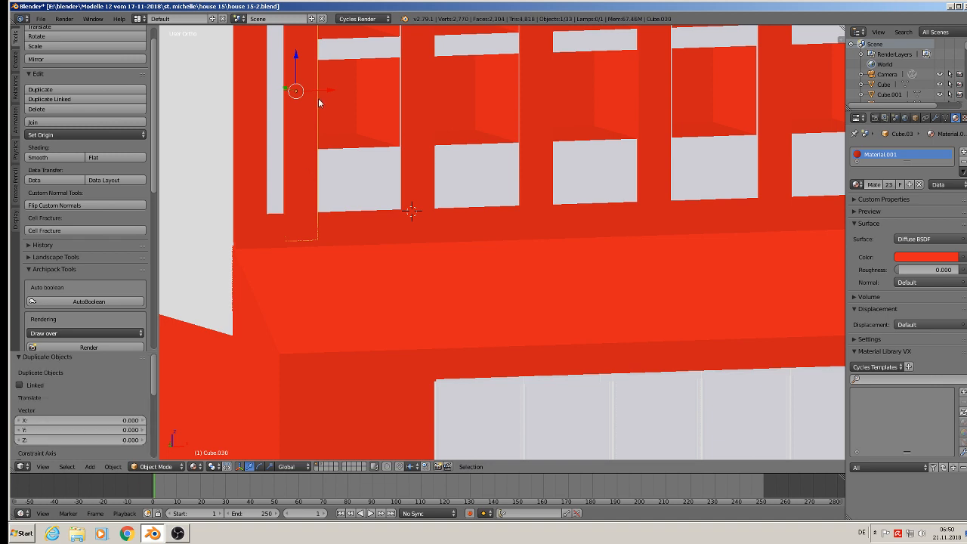
key("g")
key("z")
left_click(352, 79)
key("s")
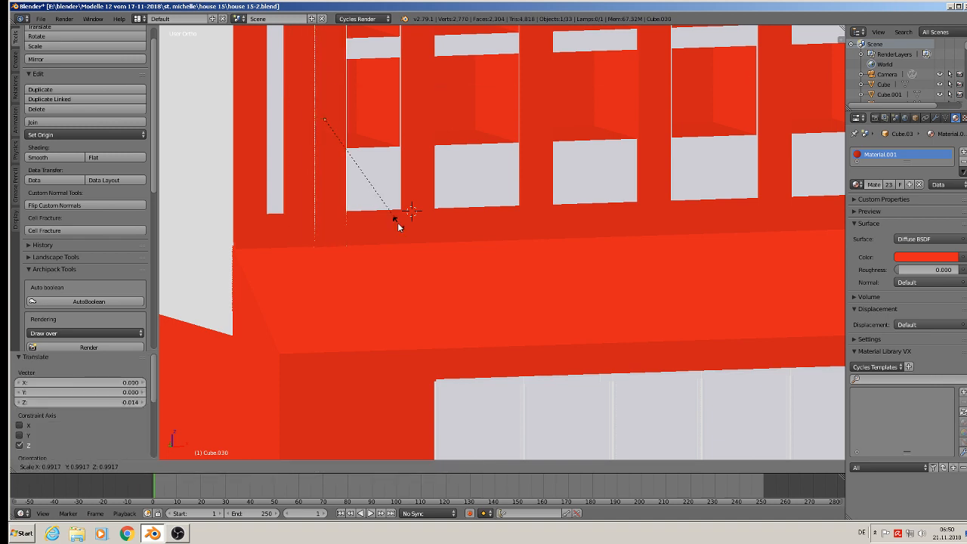
left_click(325, 155)
Move the small post about -0.039 along Y to the front of the wall and lower it to the panel below the first window
key("g")
key("y")
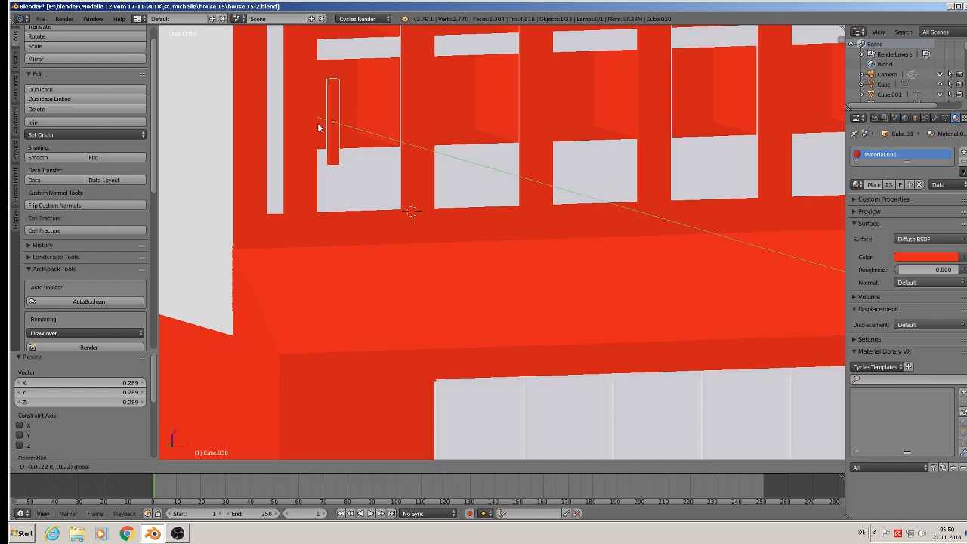
left_click(340, 140)
key("g")
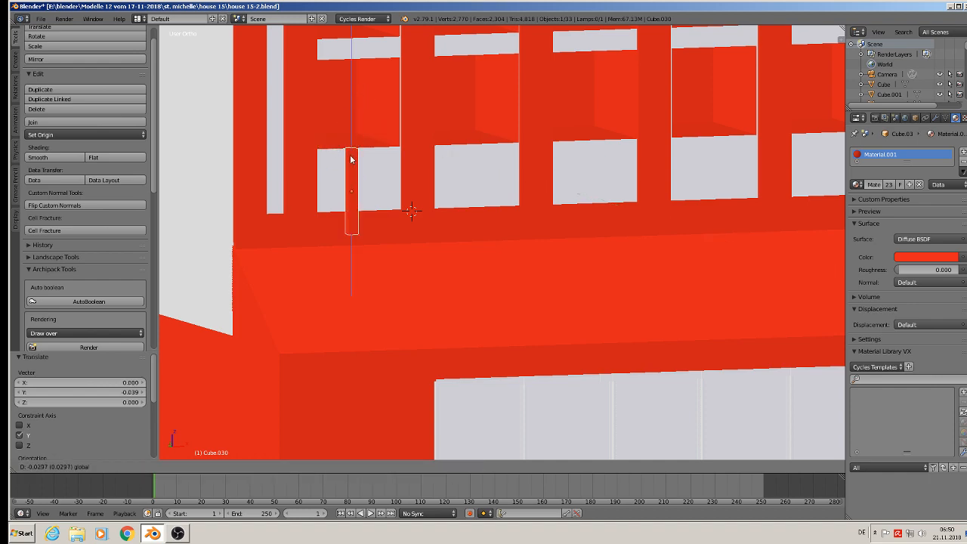
key("z")
left_click(352, 156)
Move the small post about 0.017 along X into the light panel below the first window
scroll(368, 198, "down", 4)
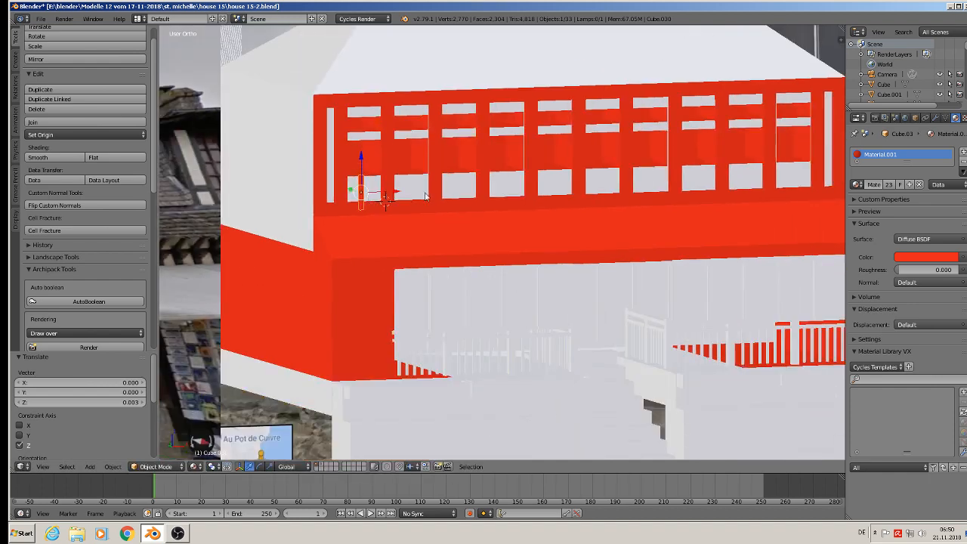
mouse_move(425, 197)
middle_mouse_down("shift")
mouse_move(484, 206)
mouse_move(448, 202)
mouse_move(437, 210)
middle_mouse_up("shift")
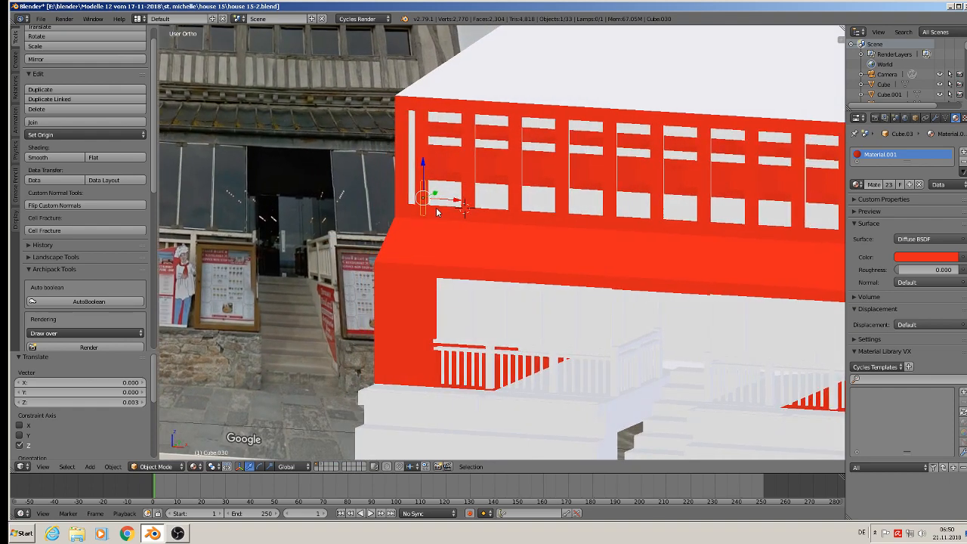
middle_click_drag(307, 138, 323, 154, "shift")
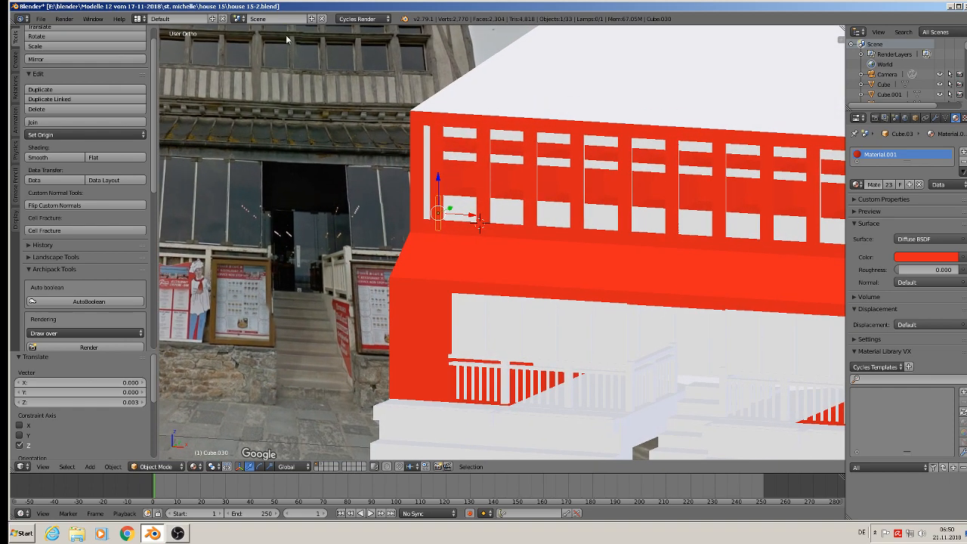
scroll(528, 148, "up", 2)
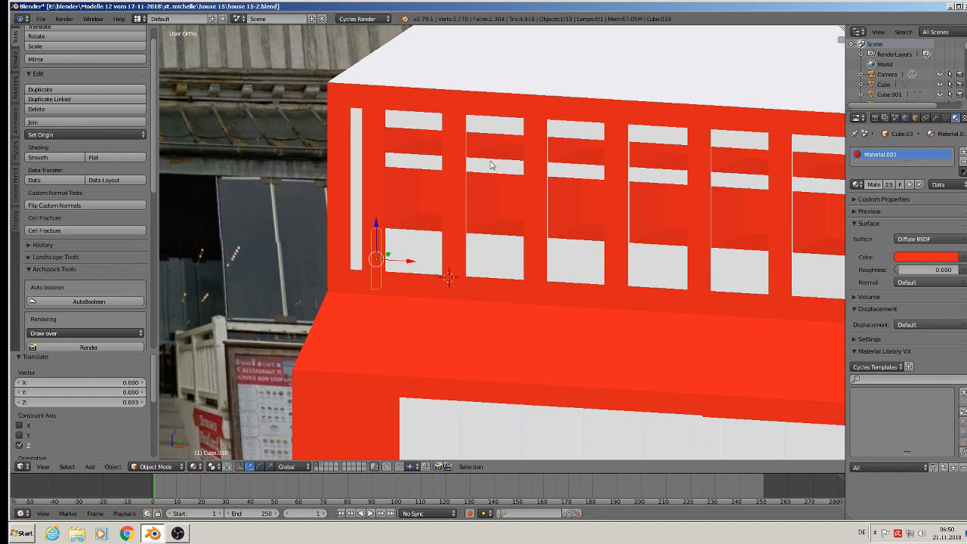
left_click_drag(411, 261, 443, 259)
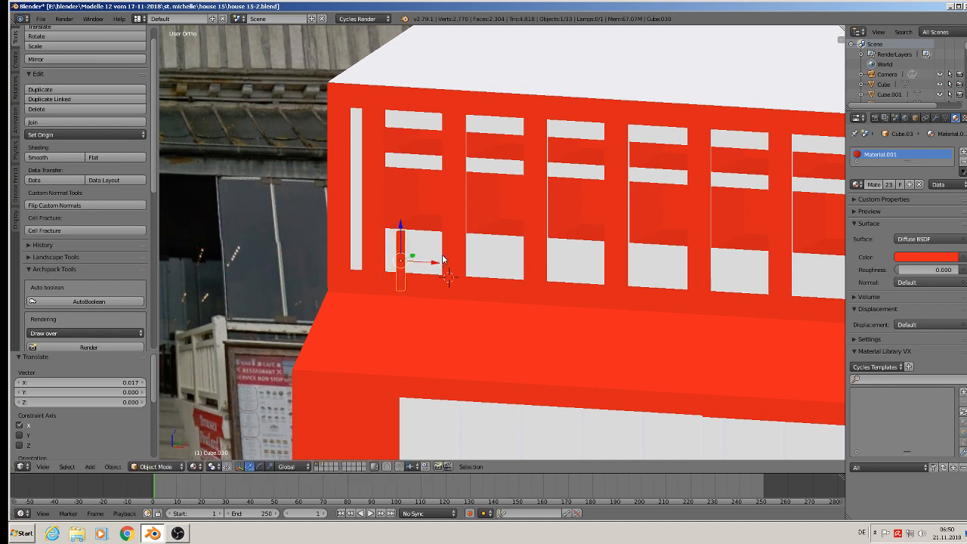
Duplicate the beam under the roof and move the copy about -0.012 along Z
scroll(419, 119, "up", 1)
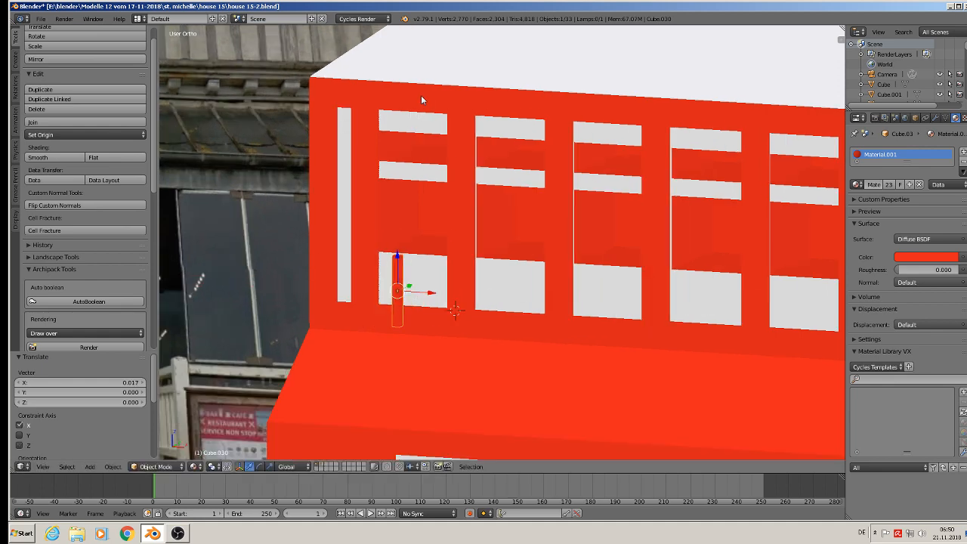
right_click(424, 98)
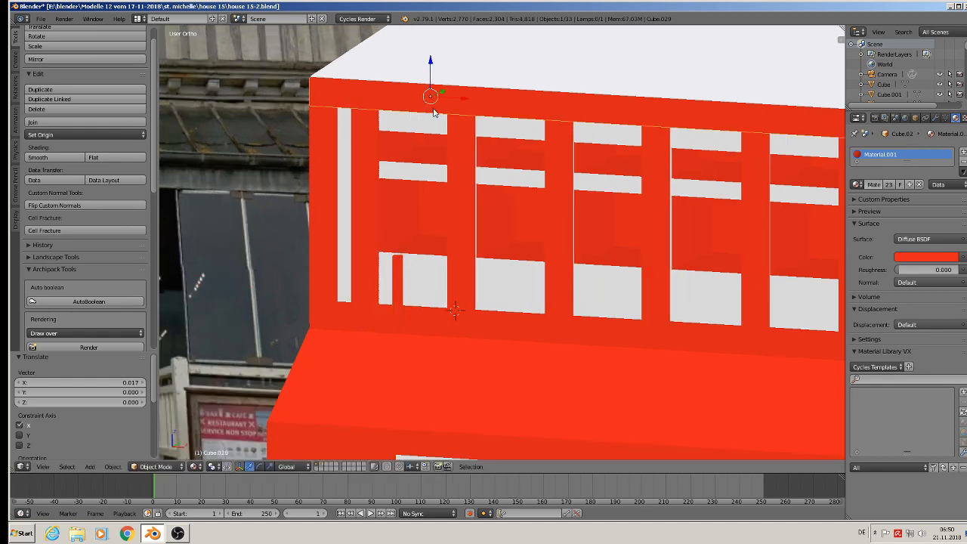
key("shift+d")
right_click(433, 110)
left_click_drag(431, 68, 431, 86)
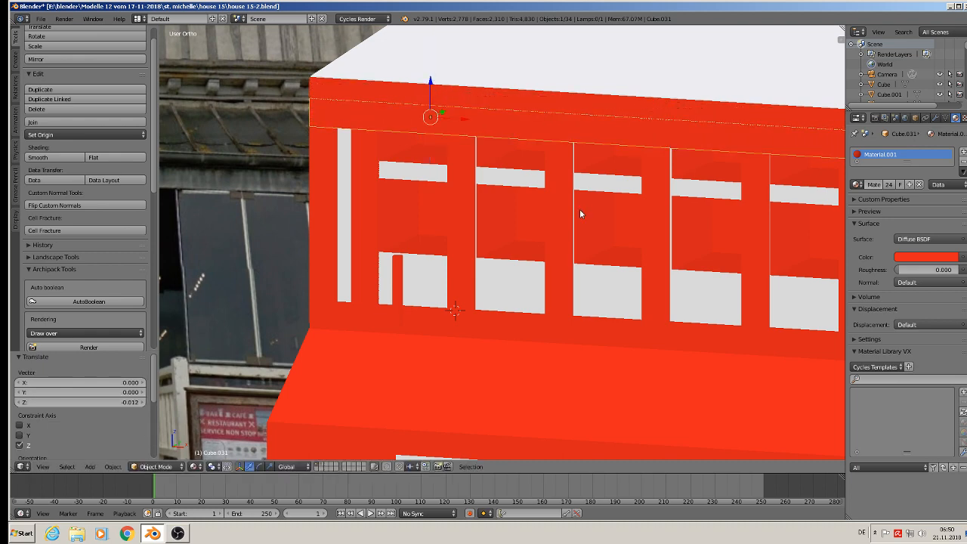
Scale the duplicated beam to about 0.583 along Z and move it about -0.005 along Z
key("s")
key("z")
left_click(512, 183)
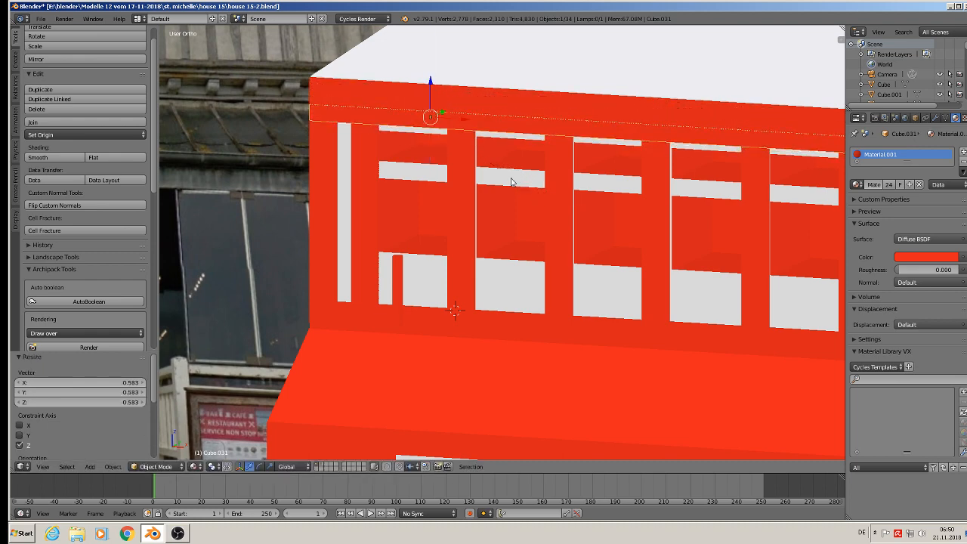
left_click_drag(439, 85, 436, 89)
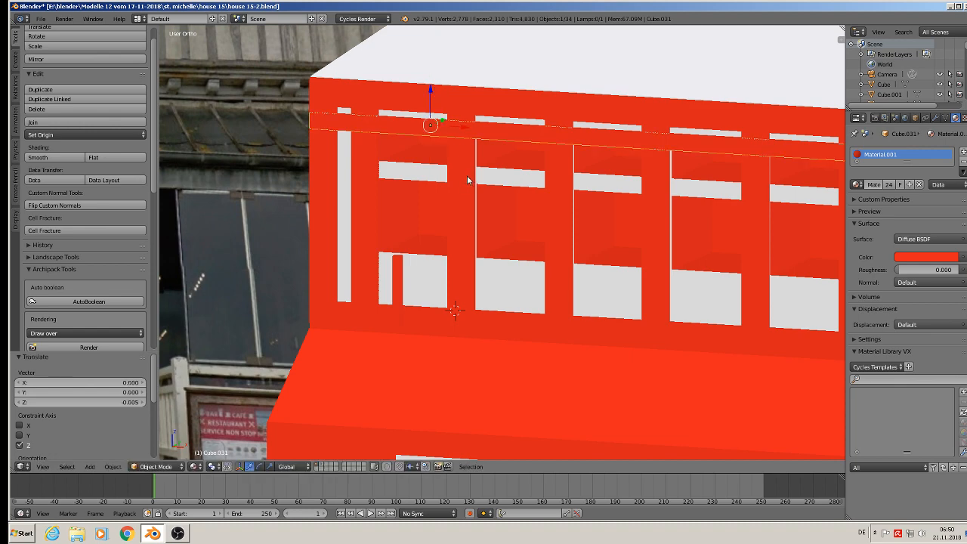
Duplicate the thin beam about -0.025 along Z across the windows, and again about -0.051 along Z to below the windows
key("shift+d")
right_click(436, 109)
left_click_drag(429, 91, 428, 136)
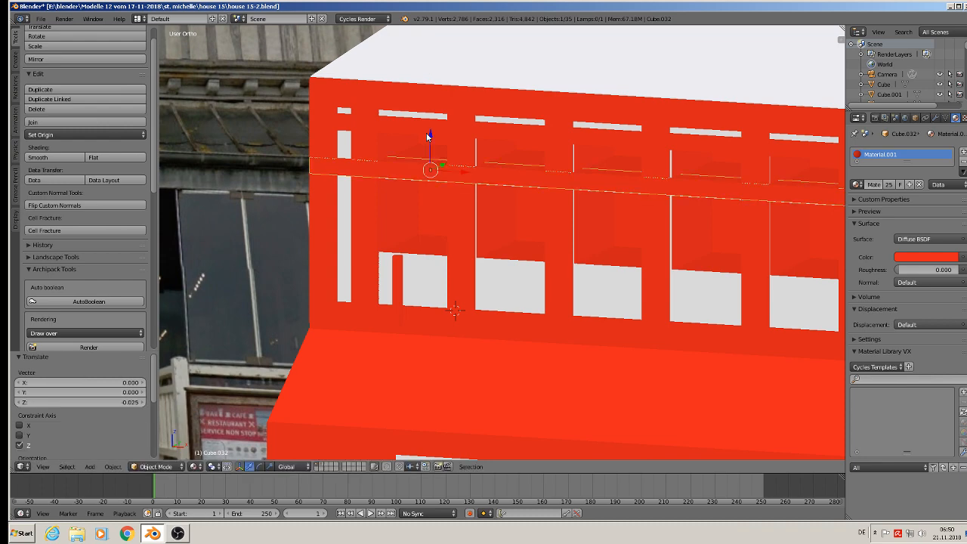
key("shift+d")
key("z")
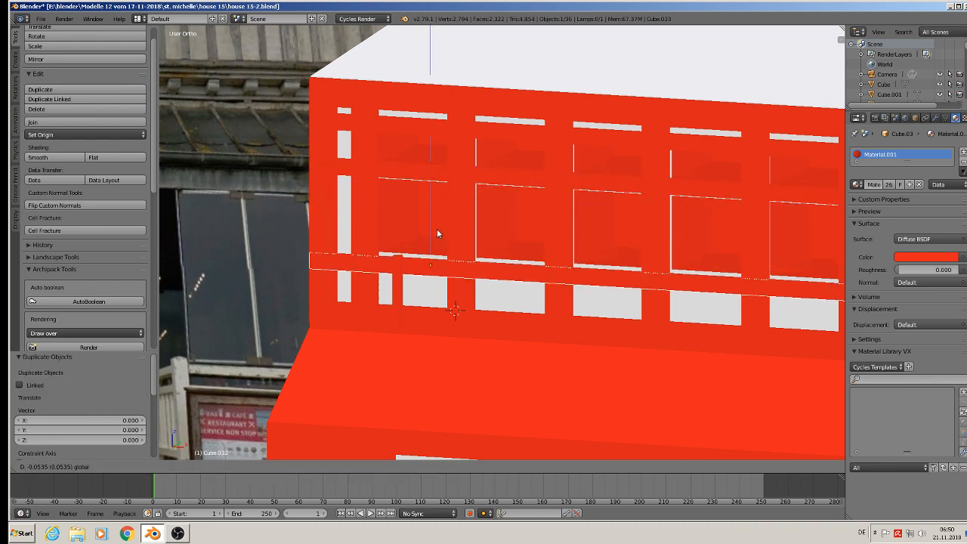
left_click_drag(438, 225, 438, 225)
Move the small post below the first window about 0.033 along Y
right_click(403, 291)
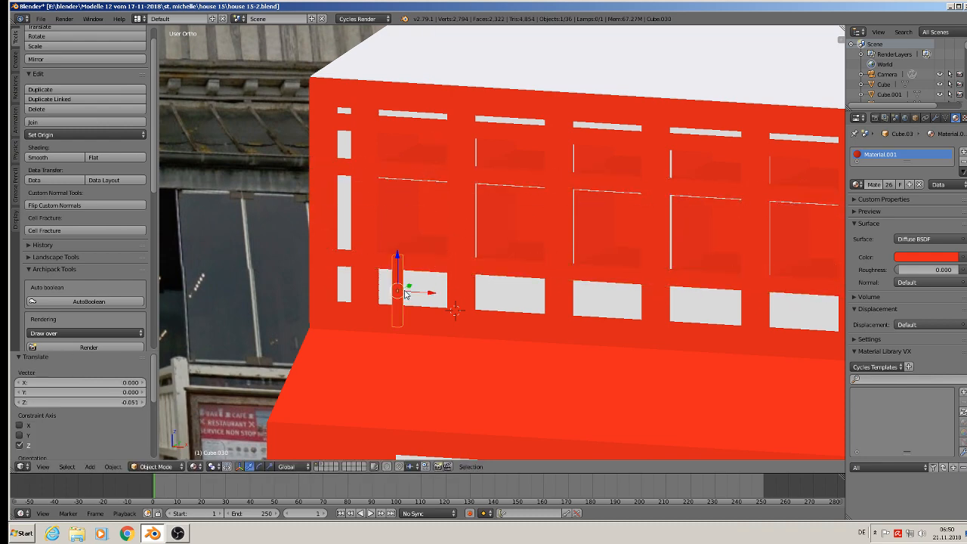
mouse_move(403, 289)
middle_mouse_down()
mouse_move(445, 282)
mouse_move(478, 305)
mouse_move(411, 282)
middle_mouse_up()
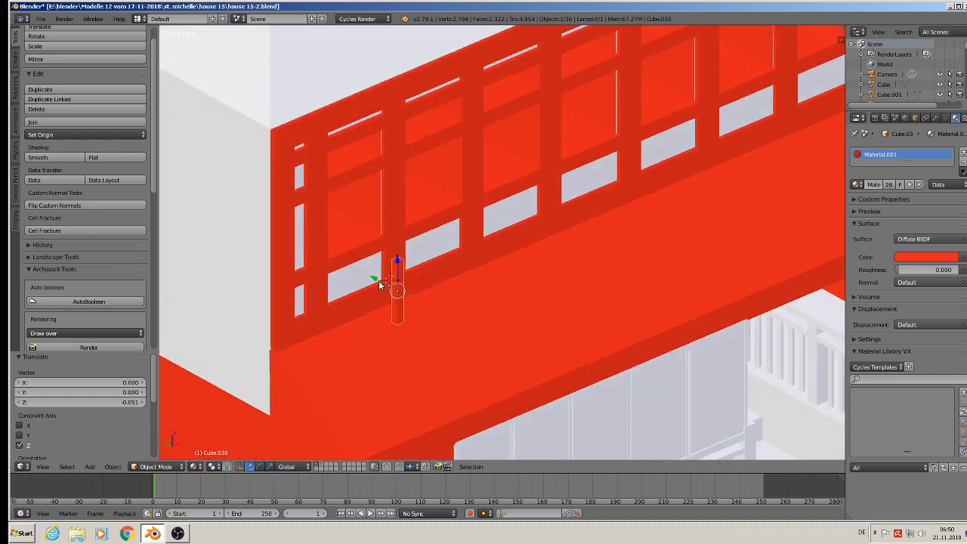
left_click_drag(380, 285, 339, 266)
scroll(387, 288, "up", 2)
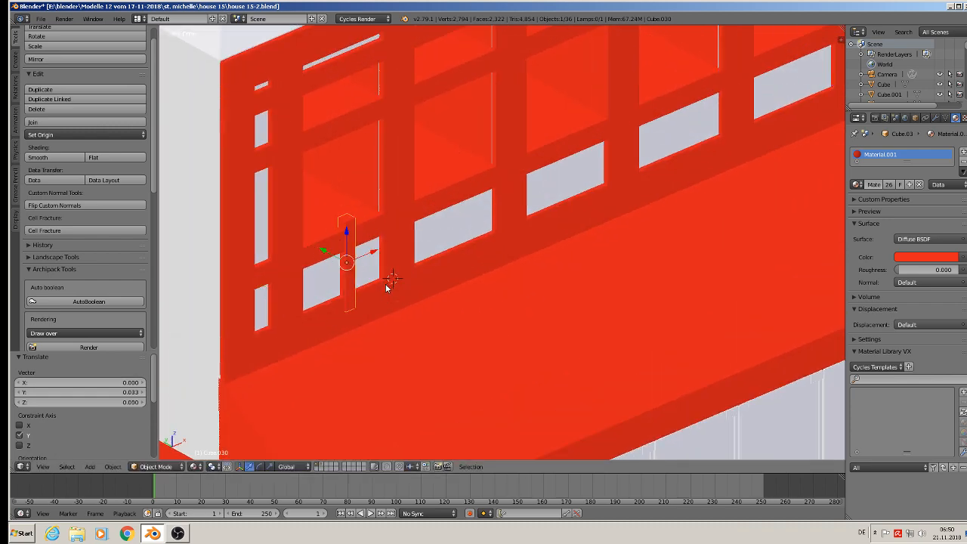
Scale the small post to about 0.59 along Z and move it about 0.002 along Y
key("s")
key("z")
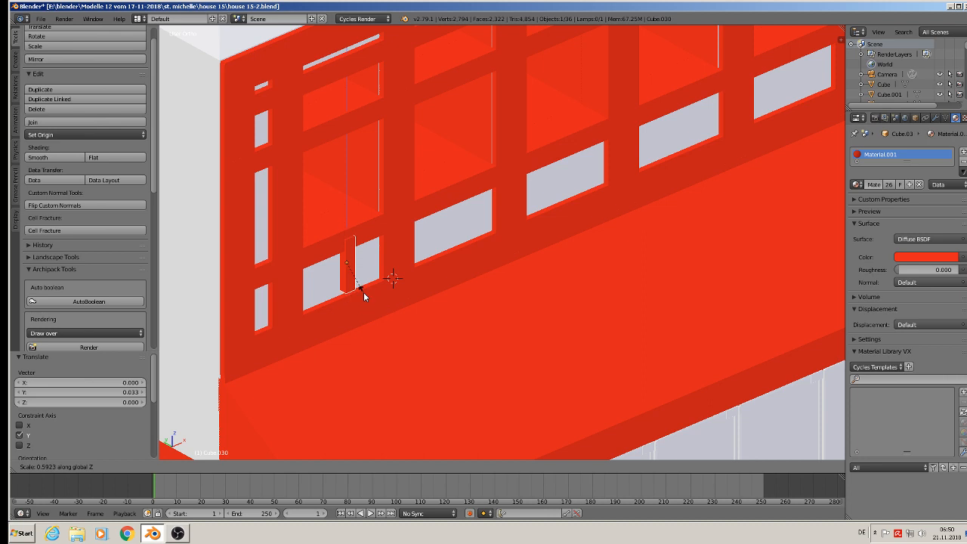
left_click(364, 292)
key("g")
left_click_drag(346, 236, 293, 273)
scroll(331, 277, "down", 1)
middle_click_drag(331, 278, 296, 252)
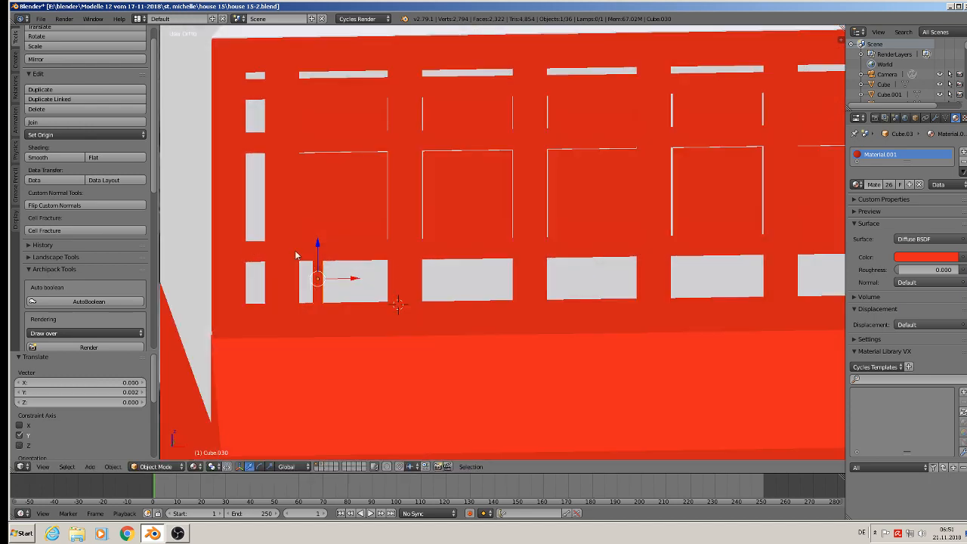
Duplicate the small post and place the copy about 0.012 along X in the panel below the first window
middle_click_drag(435, 280, 438, 264, "shift")
scroll(392, 265, "up", 1)
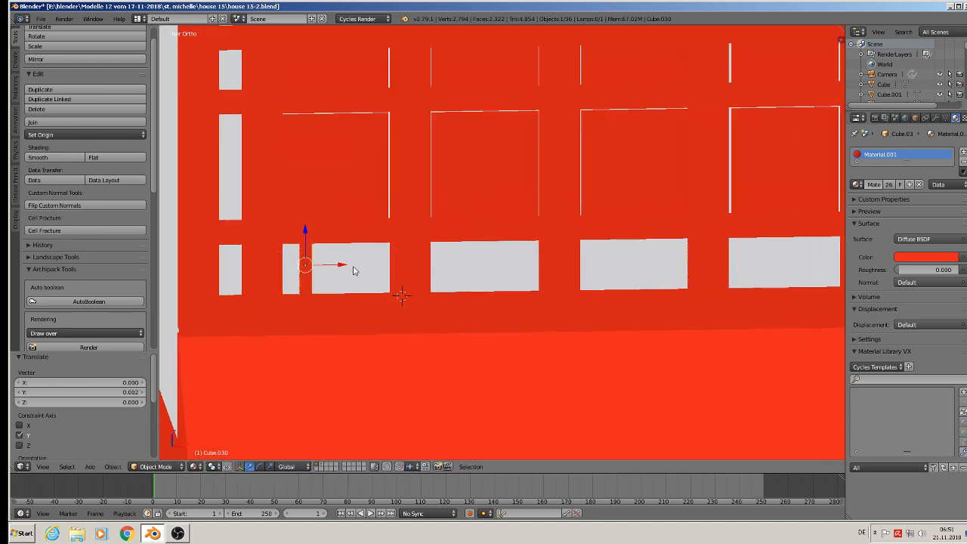
key("shift+d")
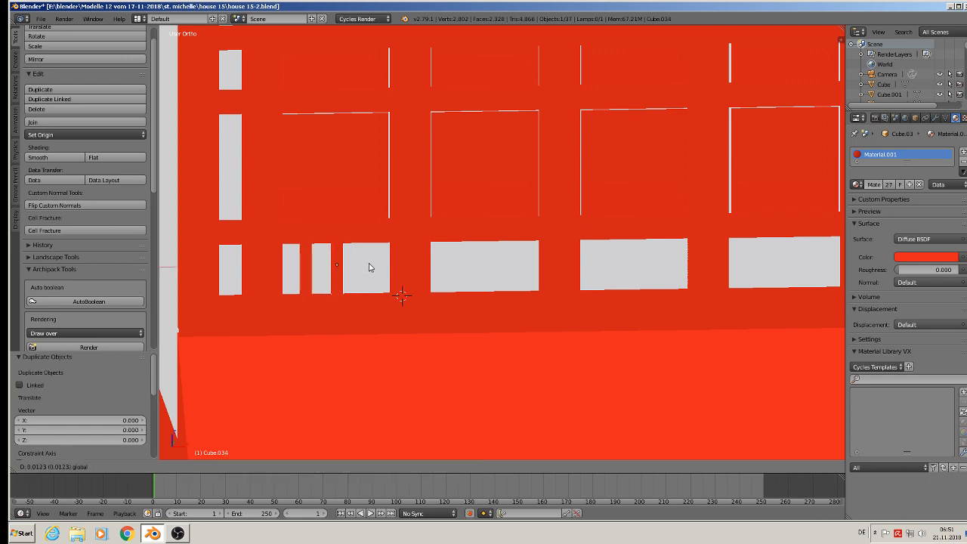
left_click_drag(370, 264, 371, 264)
Duplicate the second small post and move the copy about 0.011 along X within the first panel
key("shift+d")
right_click(370, 266)
right_click(370, 265)
left_click(370, 266)
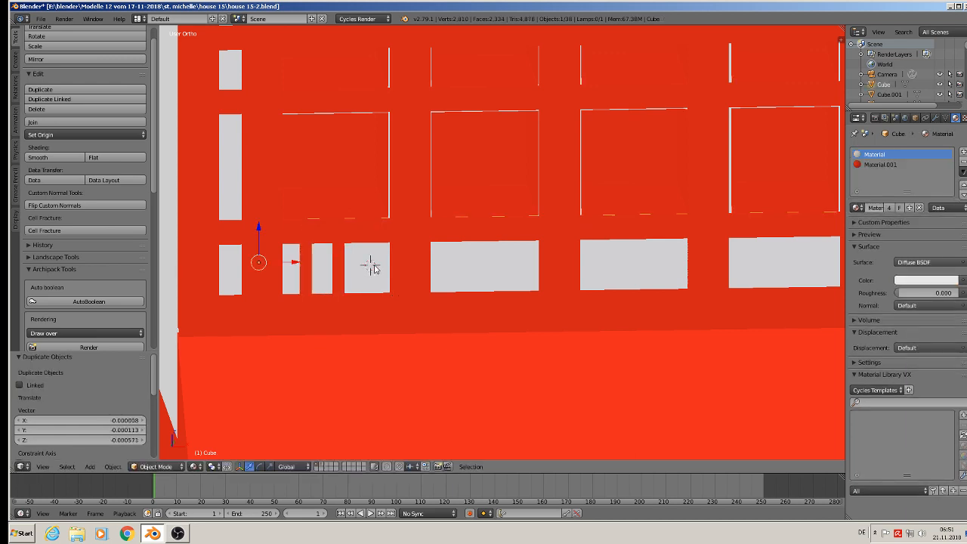
right_click(351, 272)
key("g")
key("x")
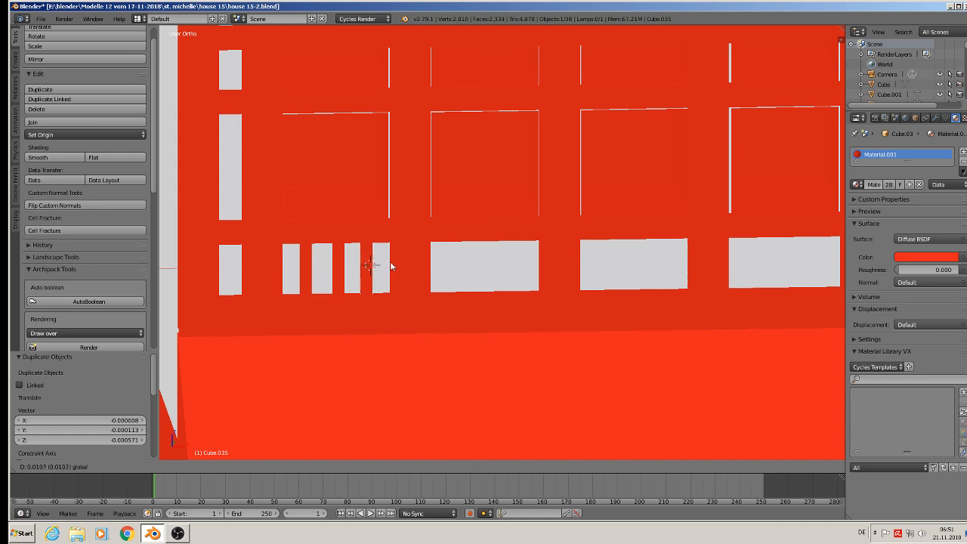
left_click(376, 266)
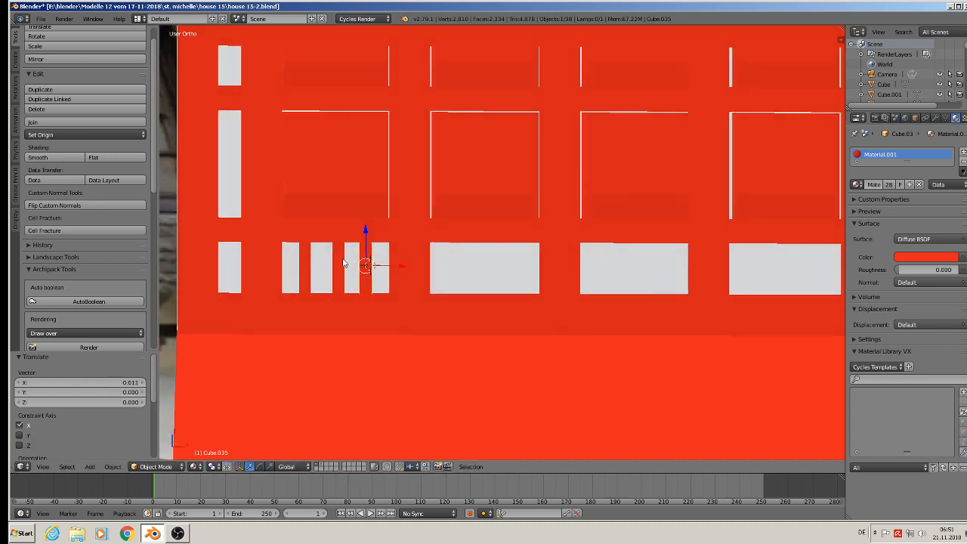
Move the middle small post about -0.0006 along X and join the three small posts into one object
right_click(342, 262)
key("g")
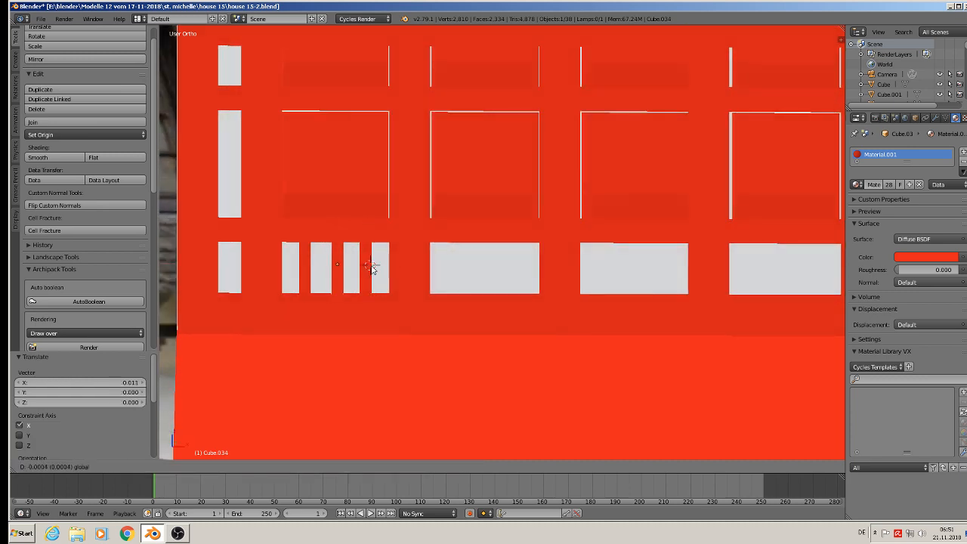
left_click(370, 267)
right_click(309, 273, "shift")
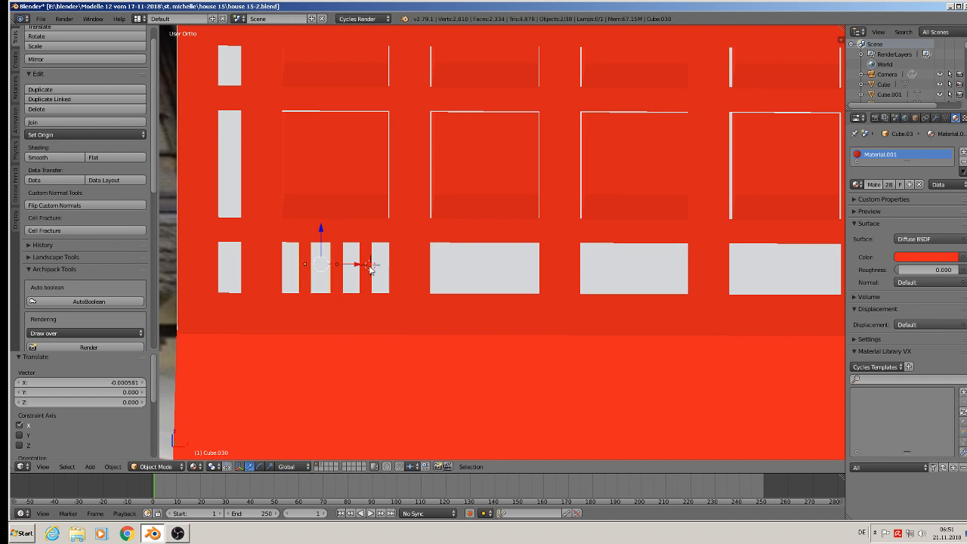
right_click(370, 269, "shift")
mouse_move(360, 290)
middle_mouse_down()
mouse_move(387, 305)
mouse_move(373, 300)
middle_mouse_up()
left_click(59, 122)
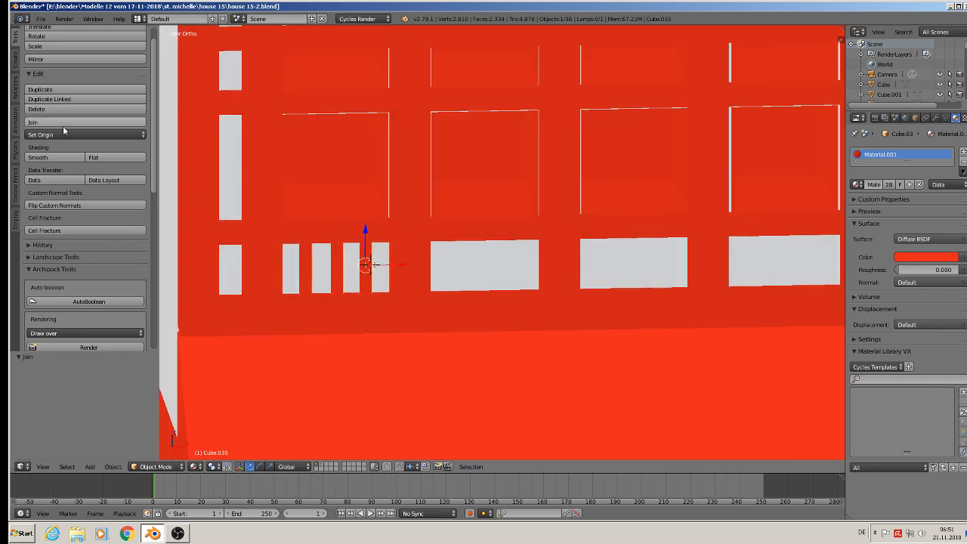
Duplicate the joined set of three posts and move the copy about 0.057 along X into the second panel
middle_click_drag(485, 321, 478, 330)
key("shift+d")
right_click(478, 328)
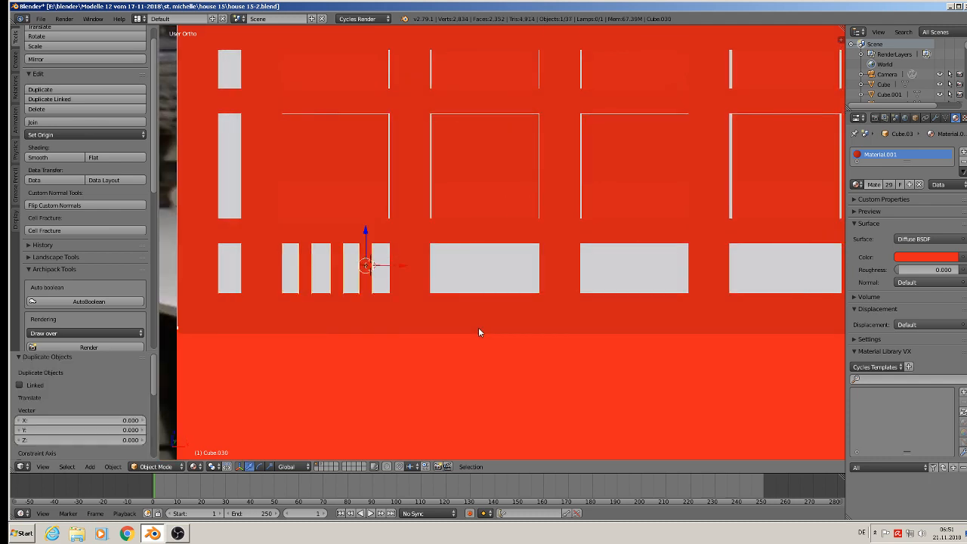
key("g")
key("x")
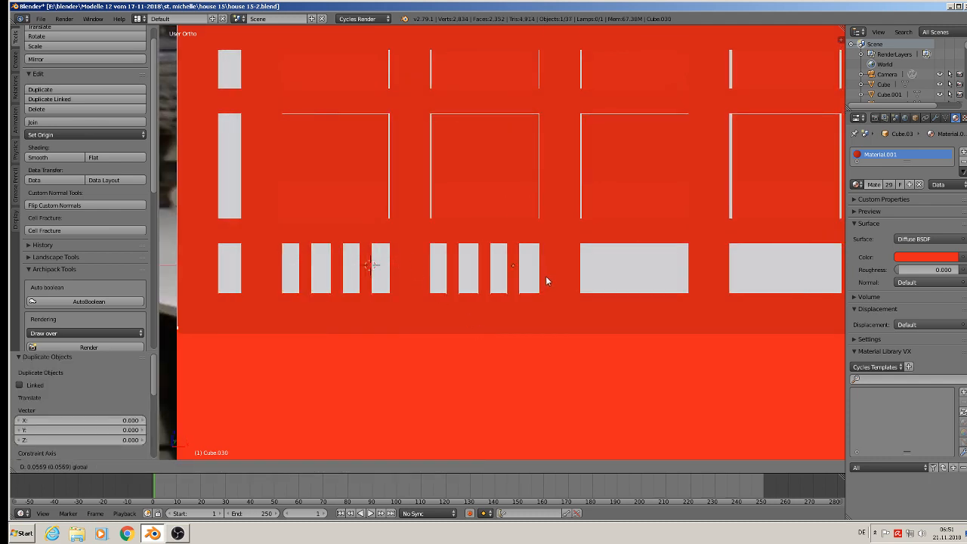
left_click(546, 276)
middle_click_drag(618, 337, 418, 322, "shift")
scroll(414, 302, "down", 2)
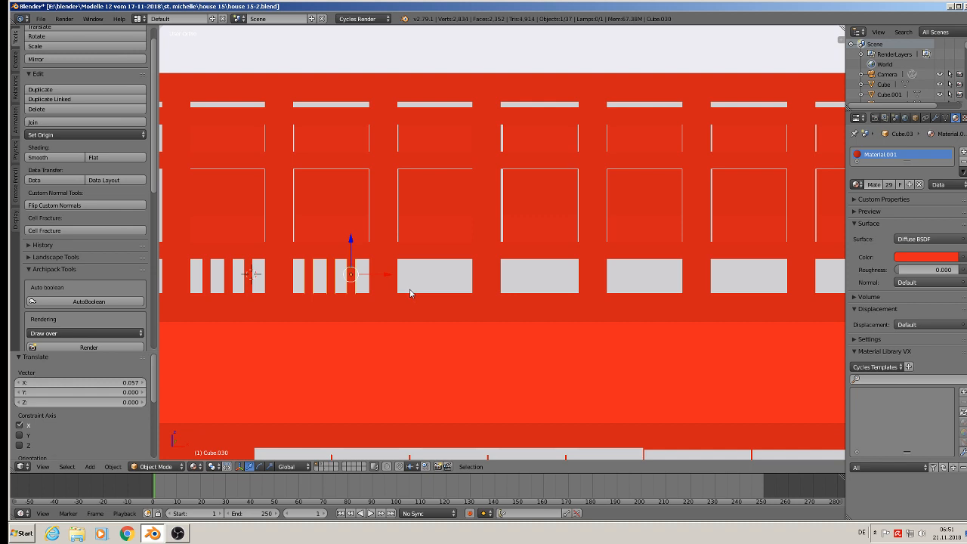
Duplicate the post set again and move the copy about 0.058 along X into the third panel
key("shift+d")
right_click(410, 293)
key("g")
key("x")
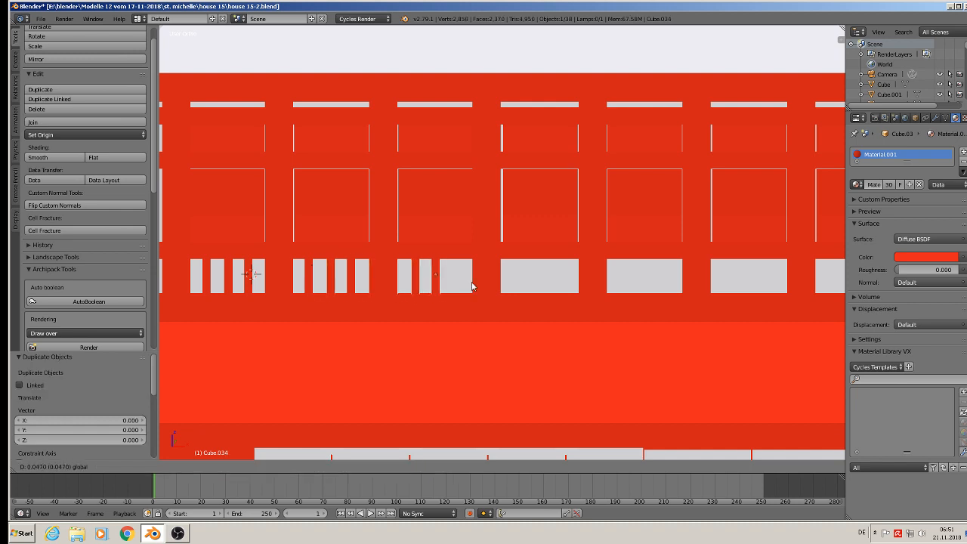
left_click(491, 286)
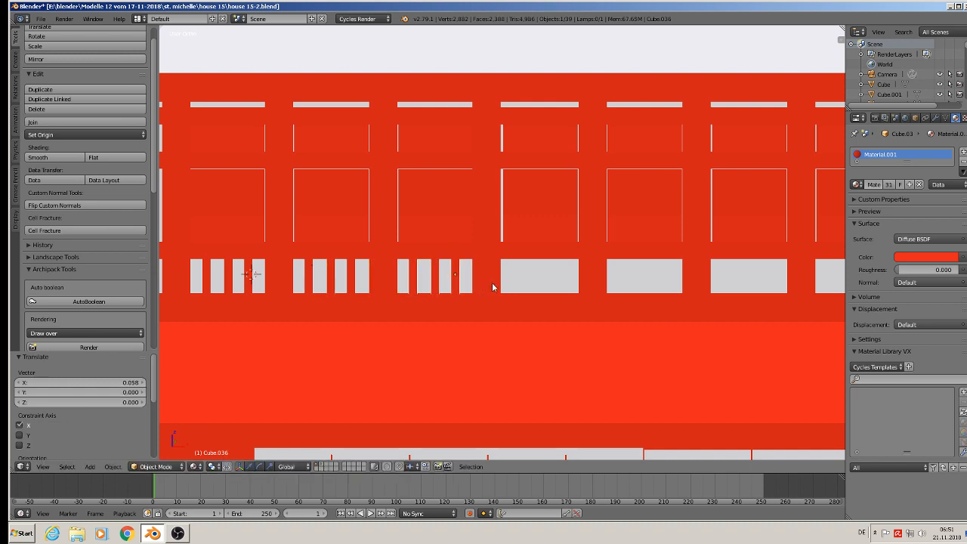
Duplicate the post set about 0.059 along X into the fourth panel and about 0.057 further into the fifth
key("shift+d")
key("x")
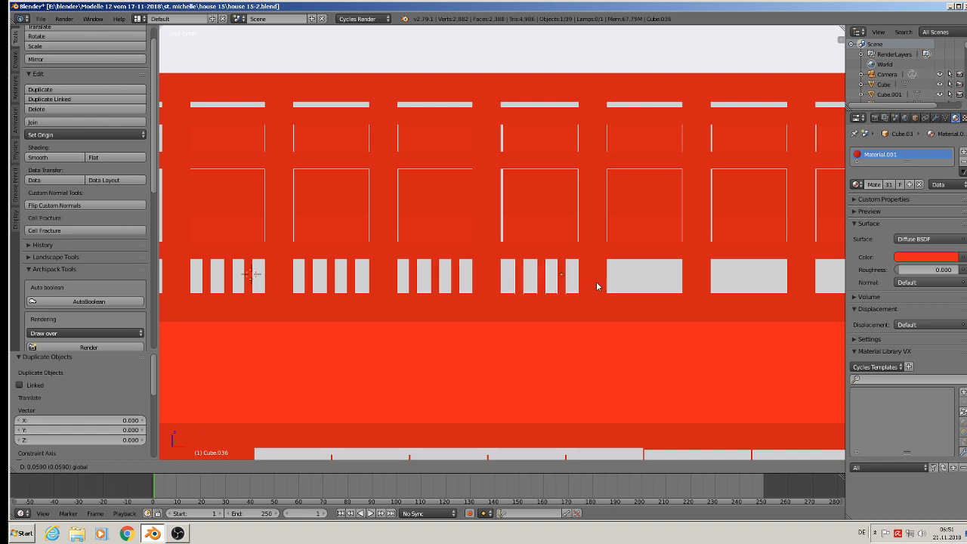
left_click(596, 286)
key("shift+d")
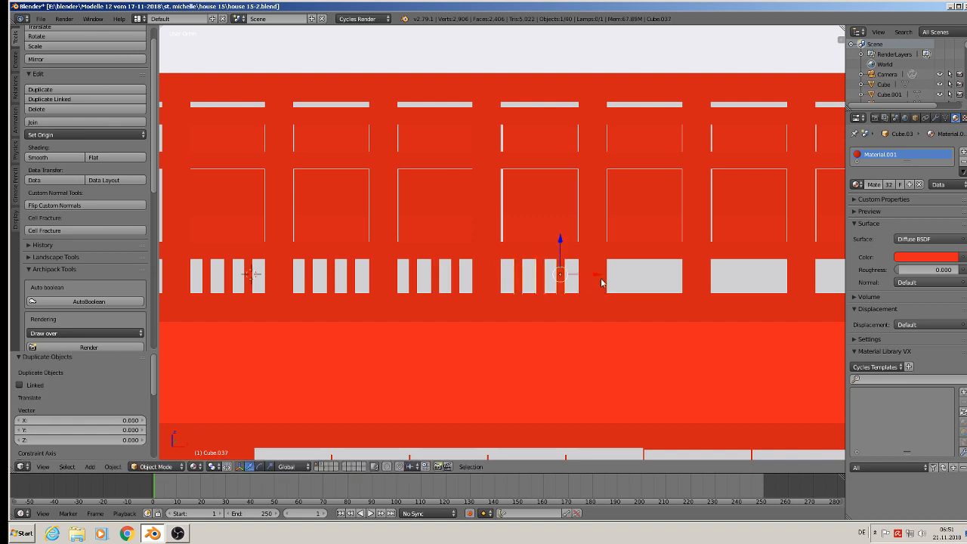
key("x")
left_click(703, 287)
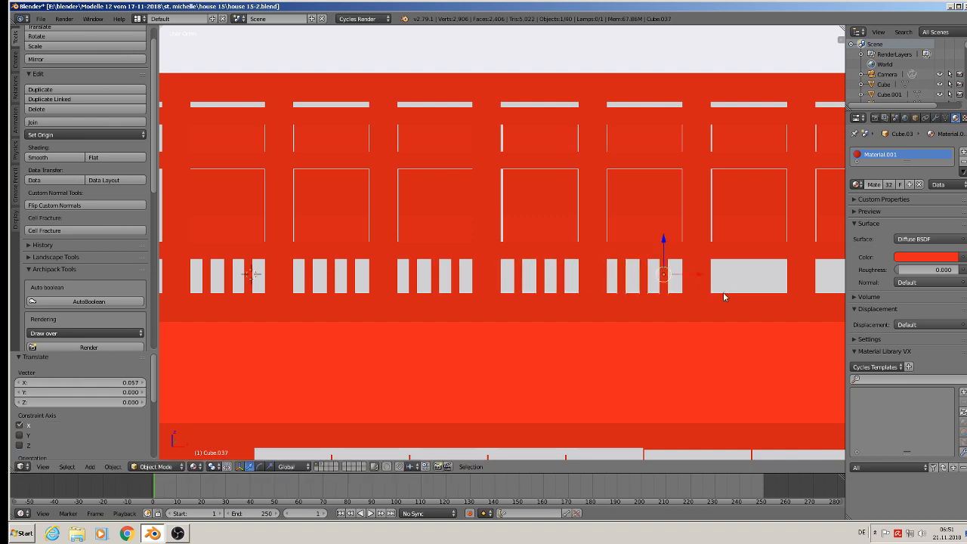
Duplicate the post set along X into the sixth, seventh and eighth panels, the last copy offset by about 0.058
middle_click_drag(723, 295, 563, 316, "shift")
key("shift+d")
left_click(567, 311)
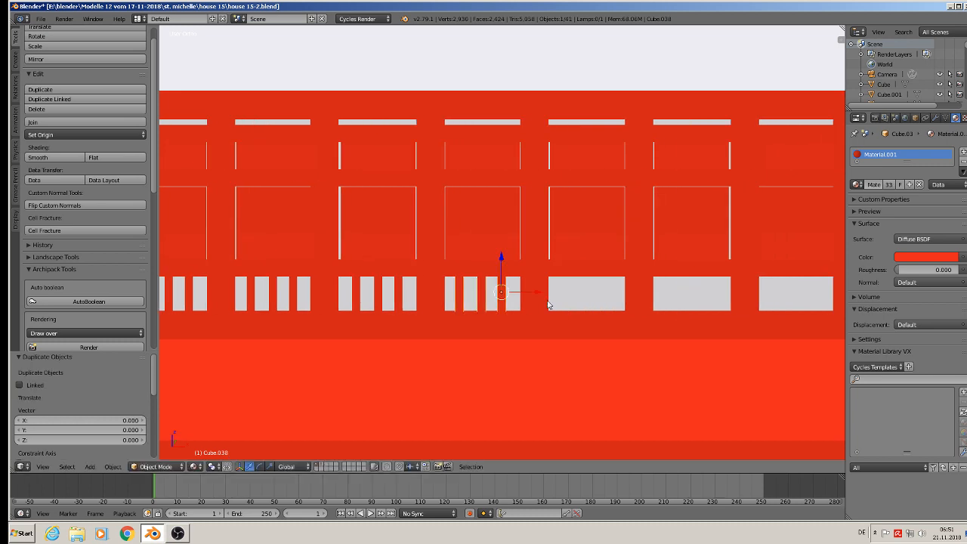
left_click_drag(537, 292, 164, 305)
left_click(643, 297)
key("shift+d")
left_click(644, 301)
key("shift+d")
left_click(738, 310)
left_click(164, 305)
scroll(90, 302, "down", 3)
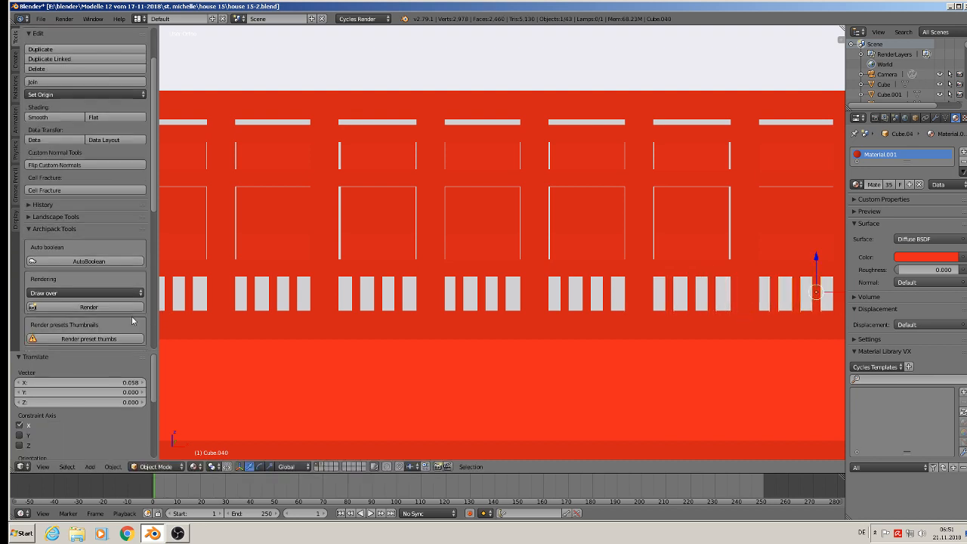
scroll(412, 297, "down", 5)
key("Tab")
middle_click_drag(412, 297, 374, 328)
key("Tab")
key("Tab")
key("Tab")
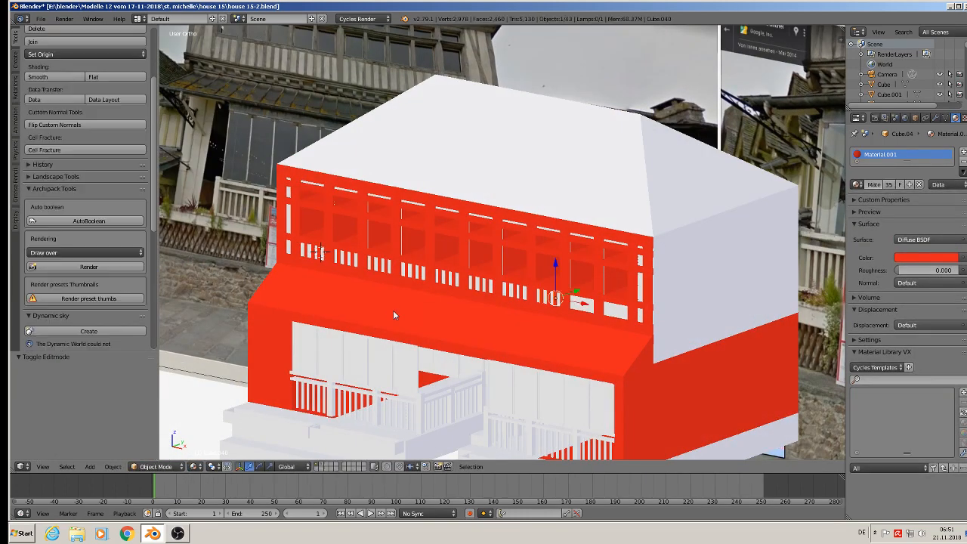
Clear the selection and select the house body behind the red timbers
key("a")
scroll(393, 310, "up", 4)
middle_click_drag(389, 286, 463, 224)
scroll(438, 230, "up", 2)
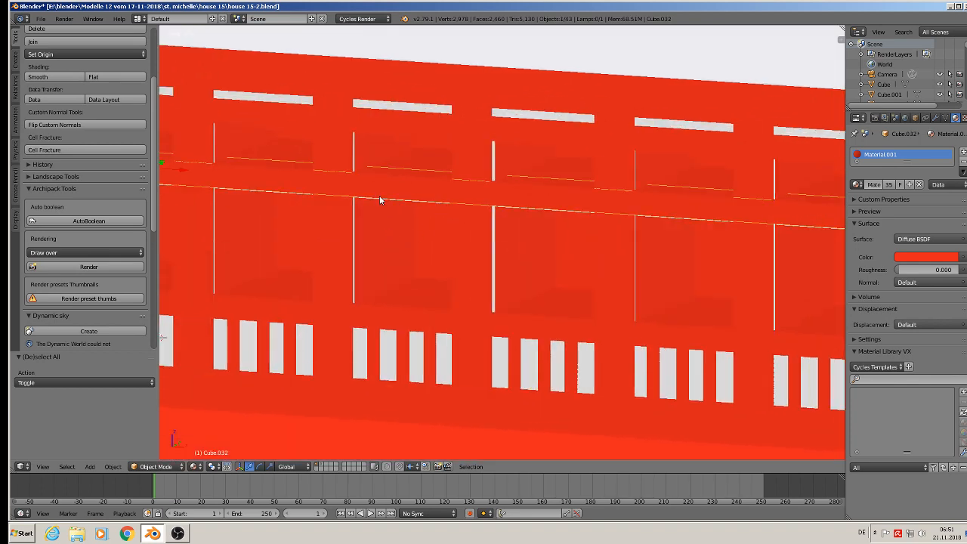
right_click(382, 234)
scroll(383, 251, "down", 3)
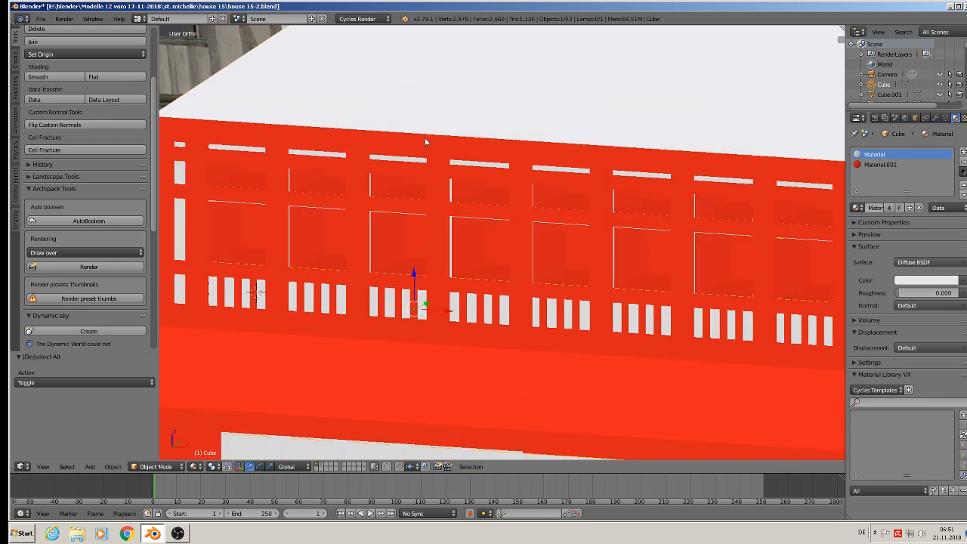
right_click(425, 106)
right_click(426, 106)
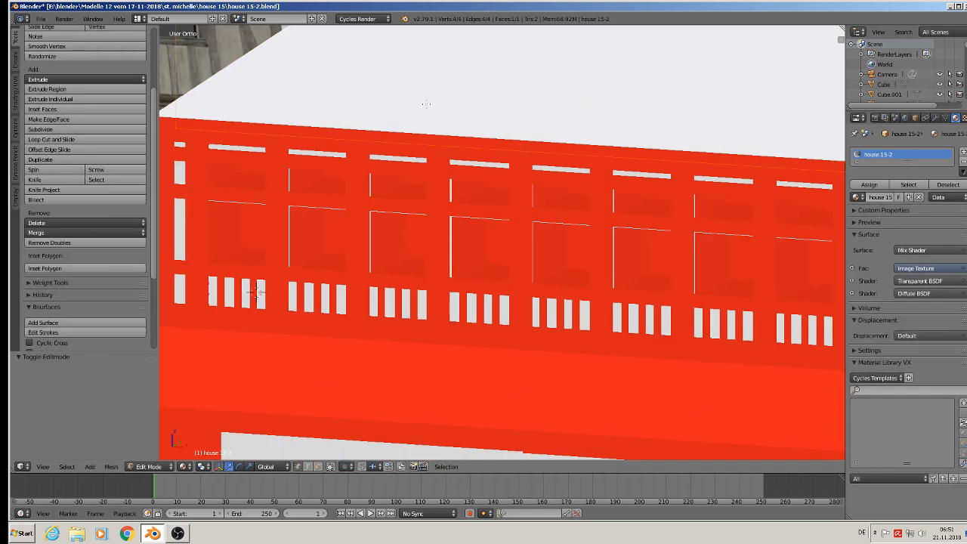
key("Tab")
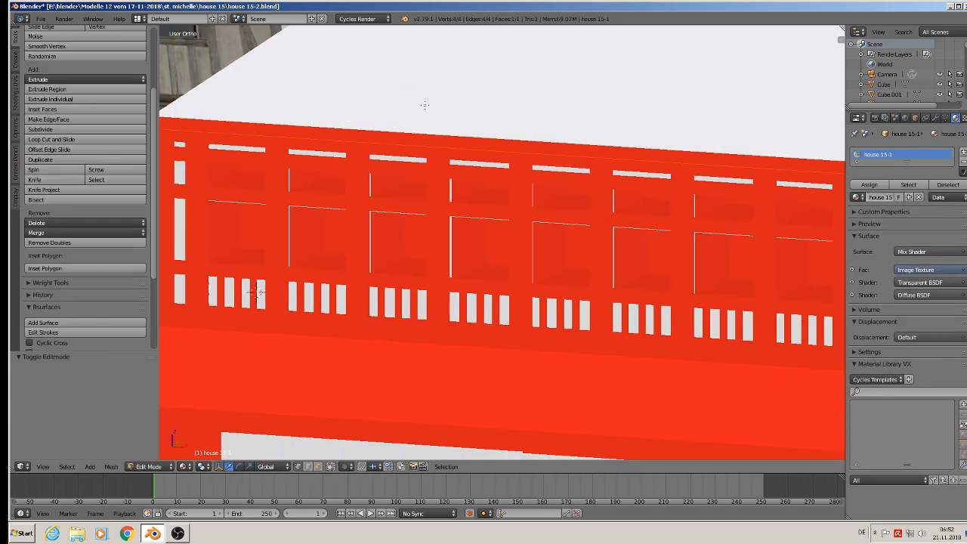
key("Tab")
right_click(237, 93)
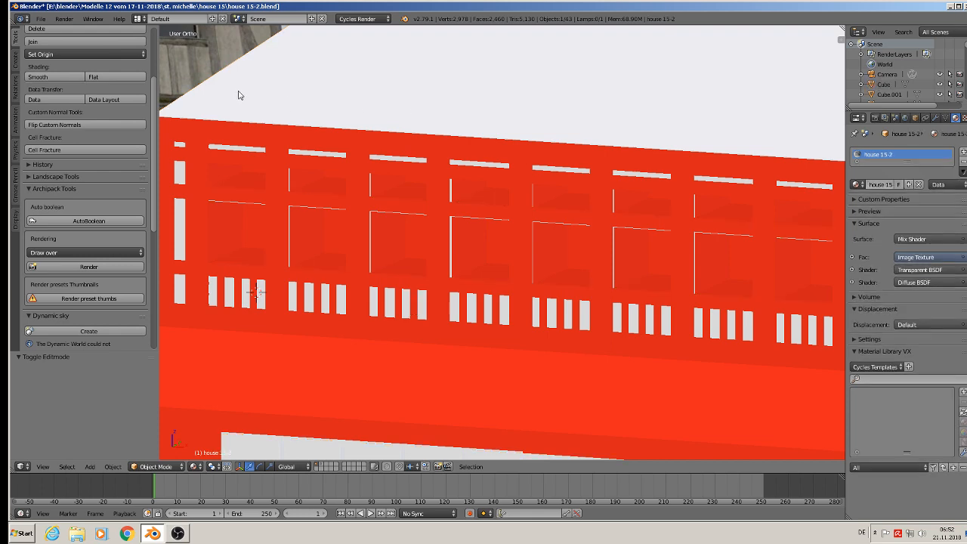
Open the house body in Edit Mode with face selection
right_click(238, 95)
key("Tab")
scroll(233, 170, "up", 2)
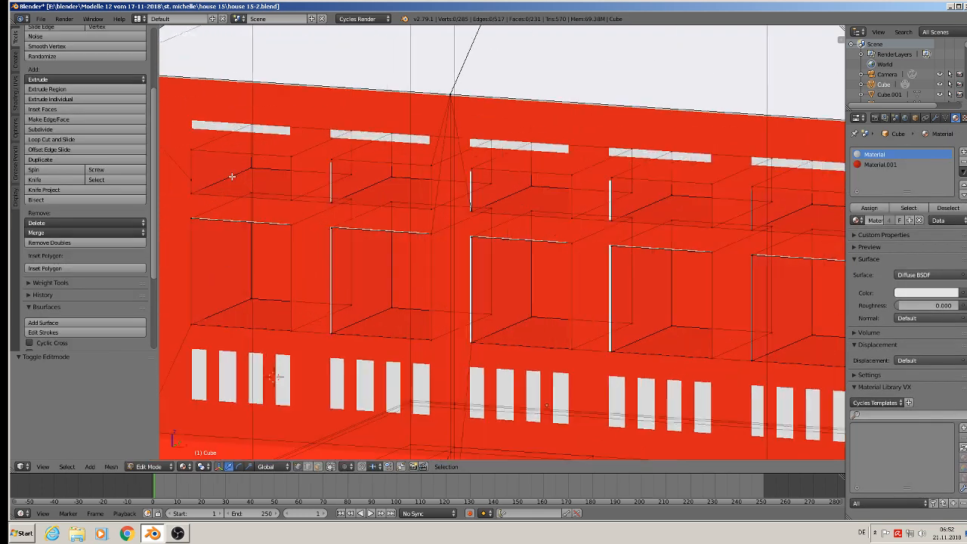
left_click(238, 467)
Select the back faces of the upper and lower window recesses in the first three bays of the upper storey
right_click(290, 237)
right_click(301, 146)
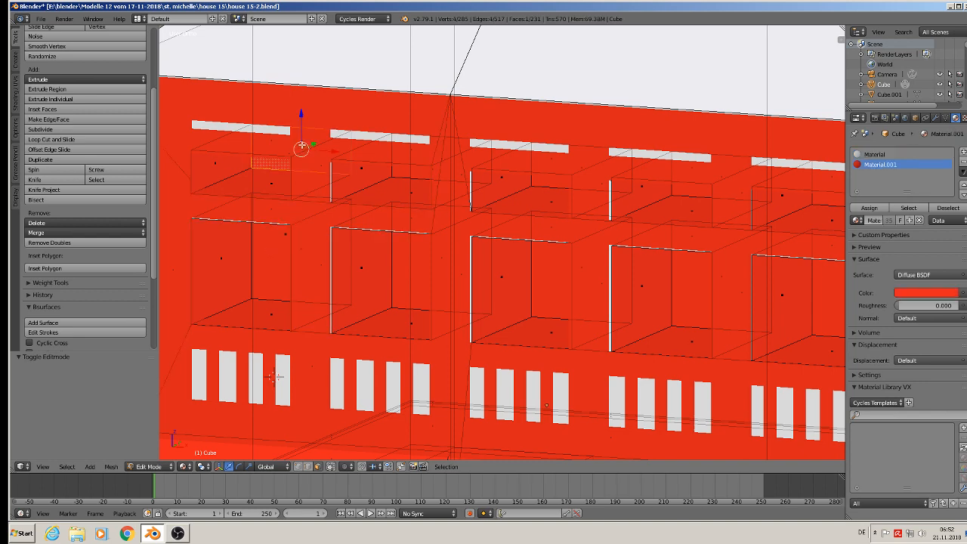
right_click(301, 250, "shift")
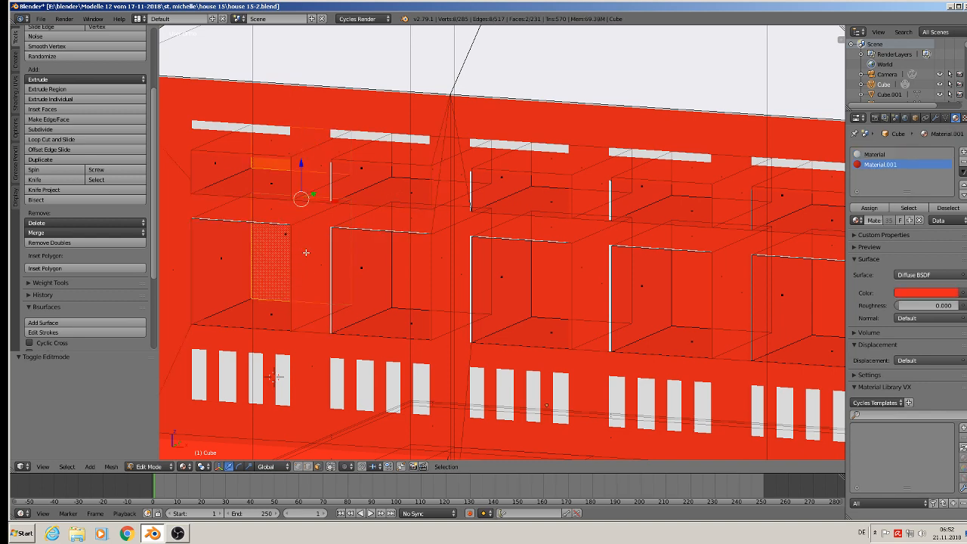
right_click(440, 257, "shift")
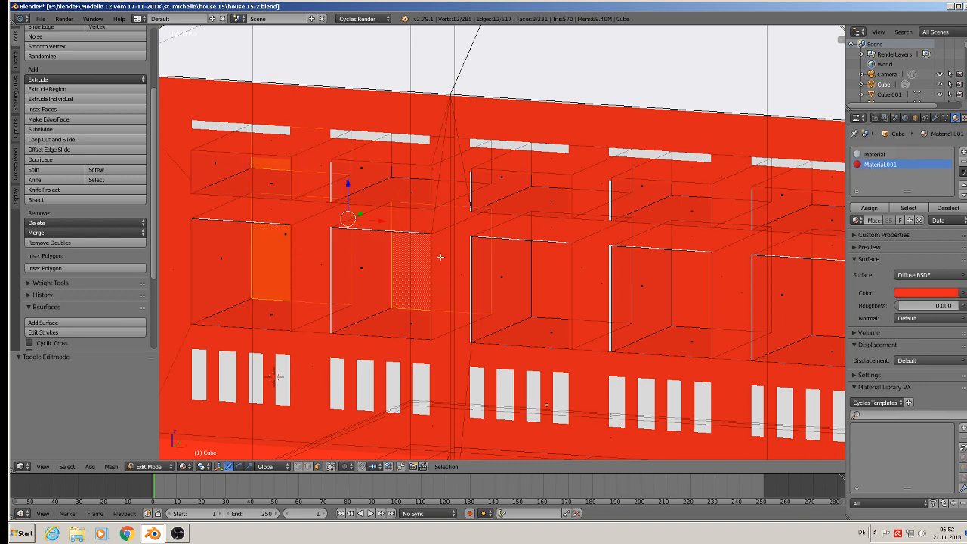
right_click(442, 157, "shift")
right_click(584, 164, "shift")
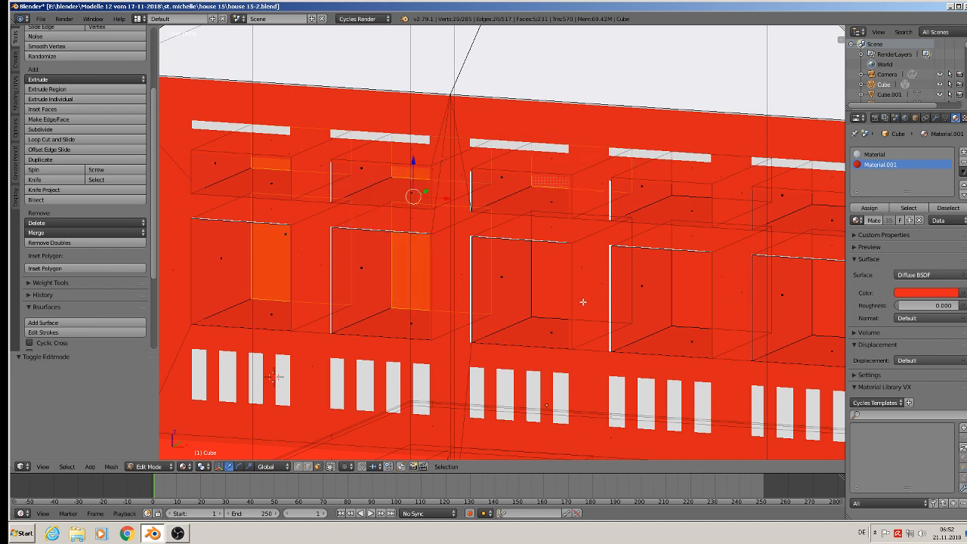
right_click(581, 275, "shift")
Add the upper and lower recess back faces of the fourth and fifth bays to the selection
middle_click_drag(614, 360, 413, 323, "shift")
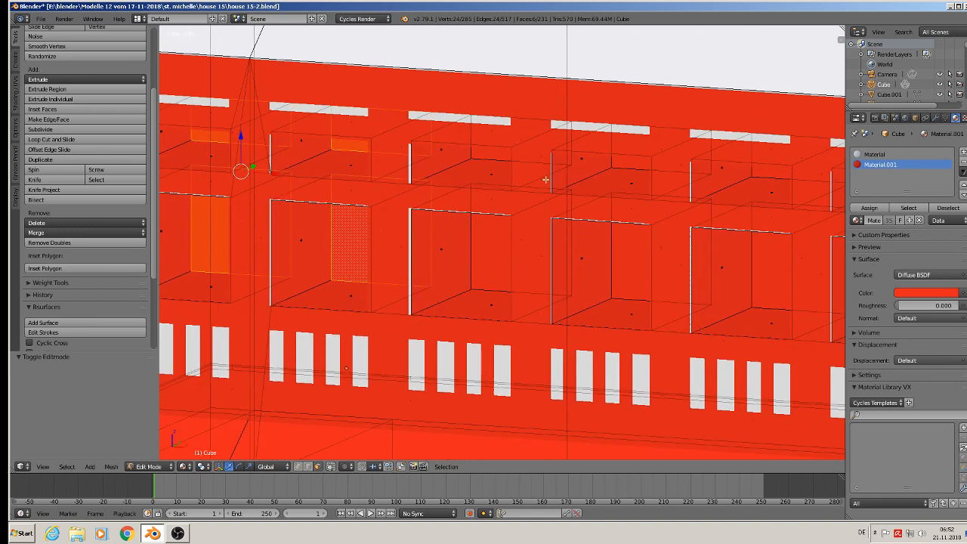
right_click(520, 135, "shift")
right_click(524, 242, "shift")
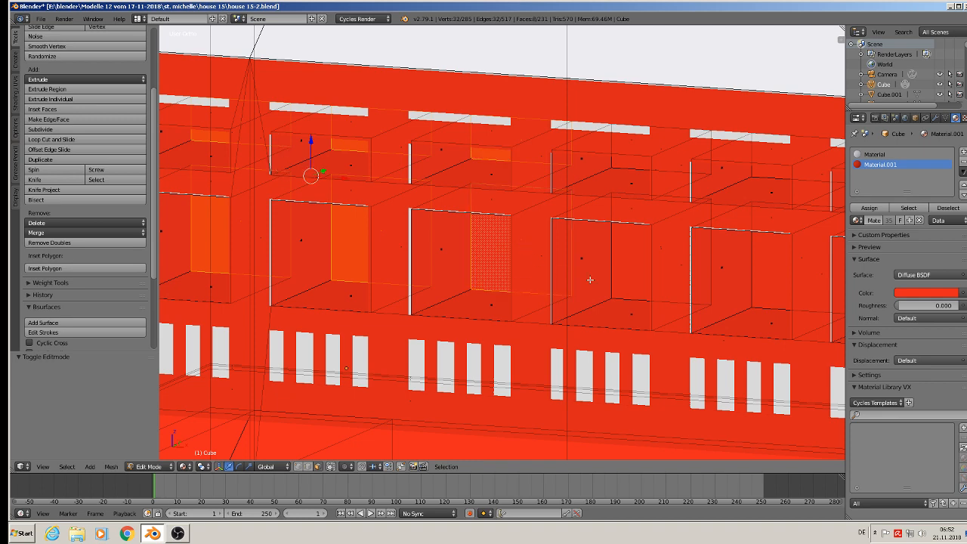
right_click(658, 243, "shift")
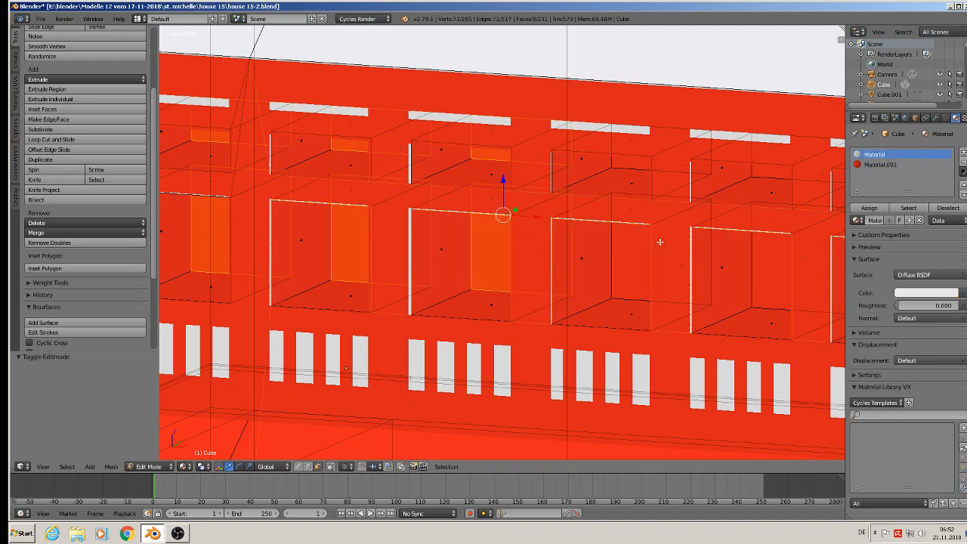
right_click(660, 242, "shift")
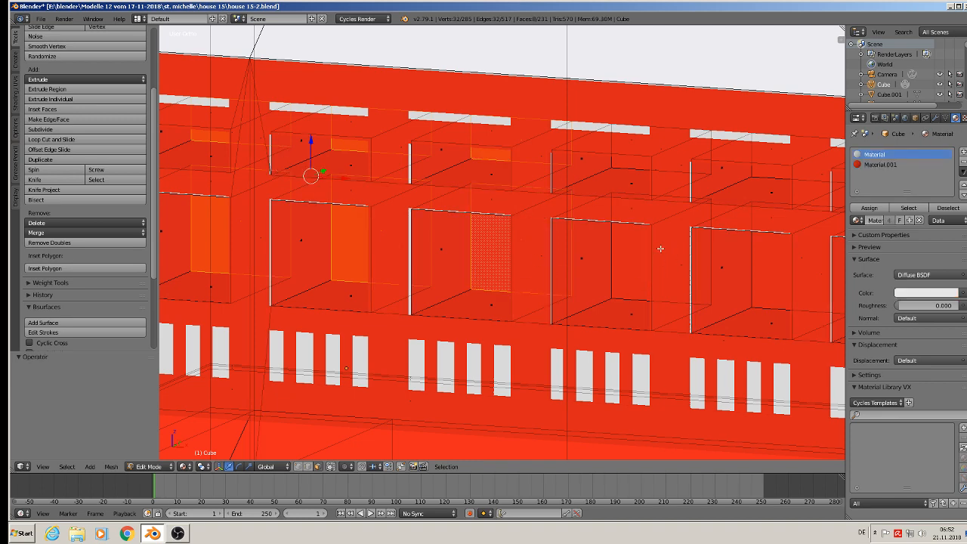
right_click(661, 248, "shift")
right_click(663, 150, "shift")
Add the upper and lower recess back faces of the sixth and seventh bays to the selection
middle_click_drag(612, 253, 429, 256, "shift")
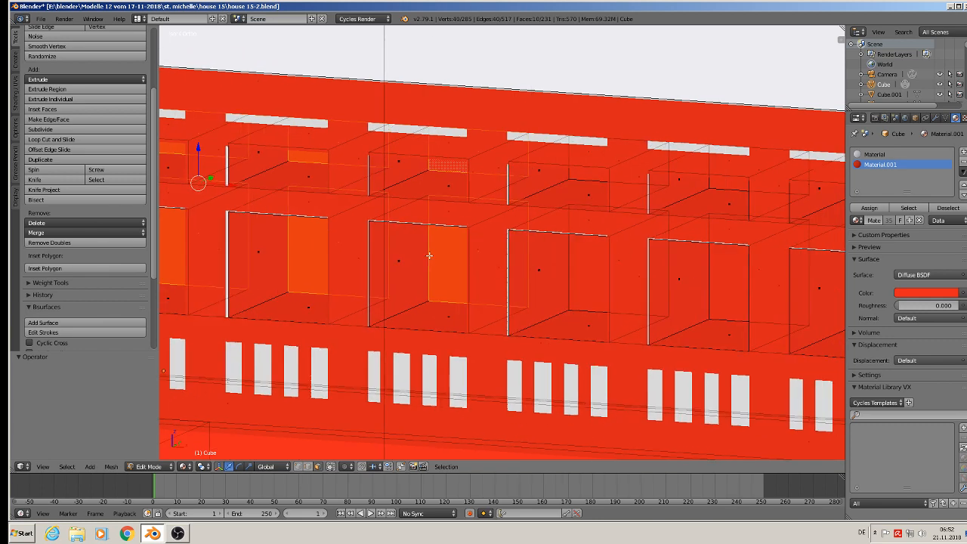
right_click(618, 162, "shift")
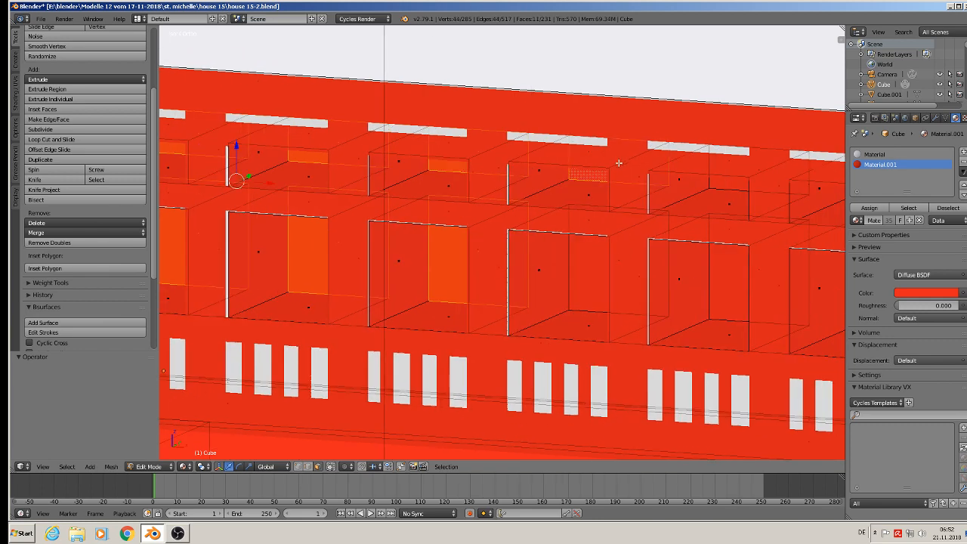
right_click(617, 259, "shift")
right_click(761, 274, "shift")
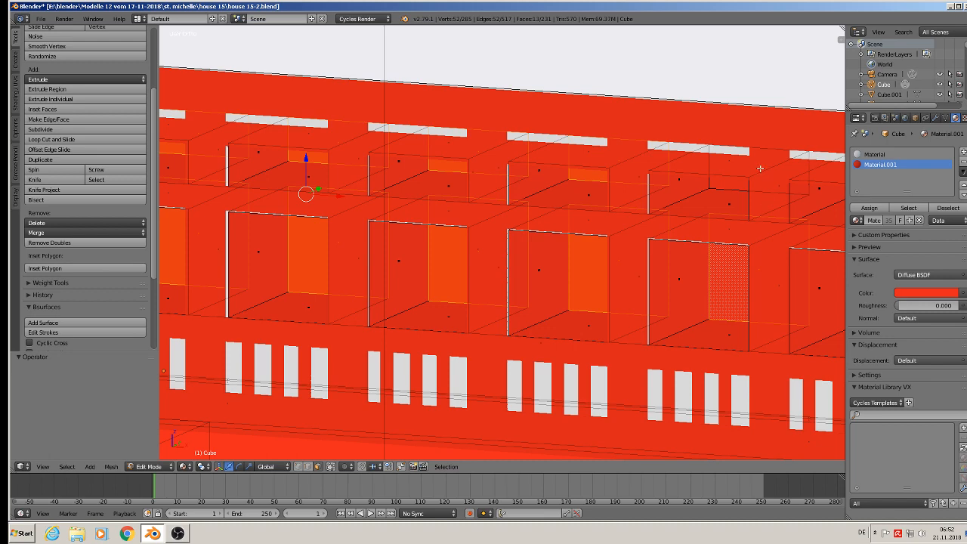
right_click(762, 172, "shift")
Add the upper and lower recess back faces of the eighth, ninth and tenth bays to the selection
middle_click_drag(743, 272, 440, 288, "shift")
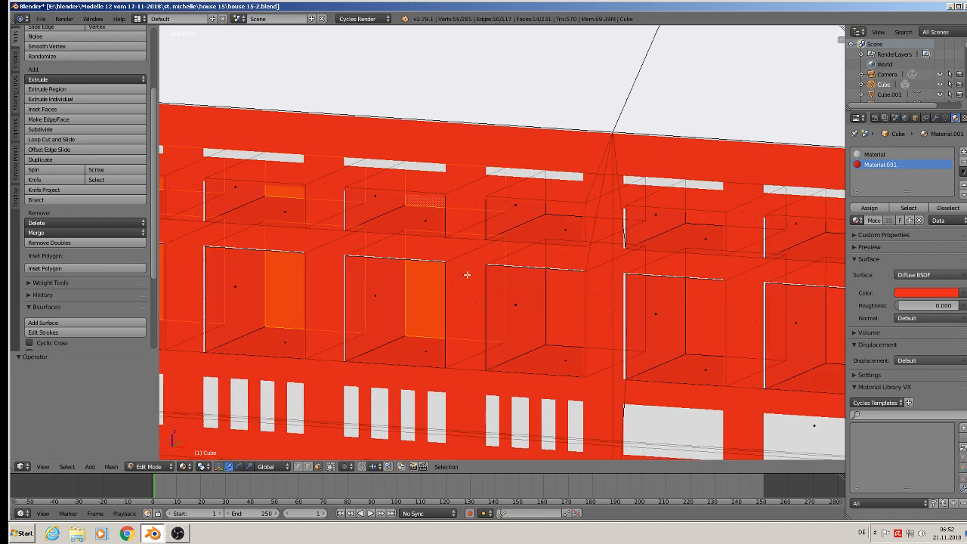
right_click(597, 194, "shift")
right_click(584, 300, "shift")
middle_click_drag(591, 370, 457, 349, "shift")
right_click(591, 284, "shift")
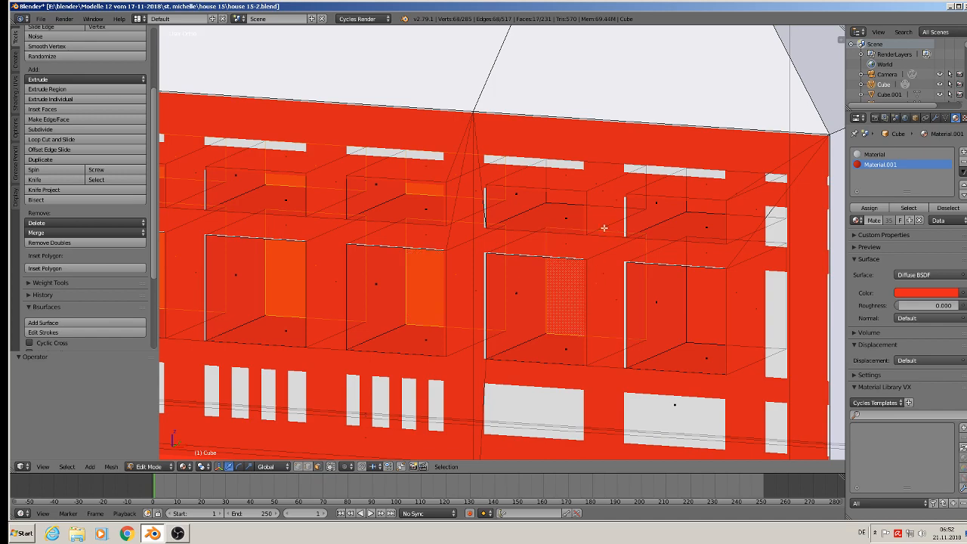
right_click(602, 181, "shift")
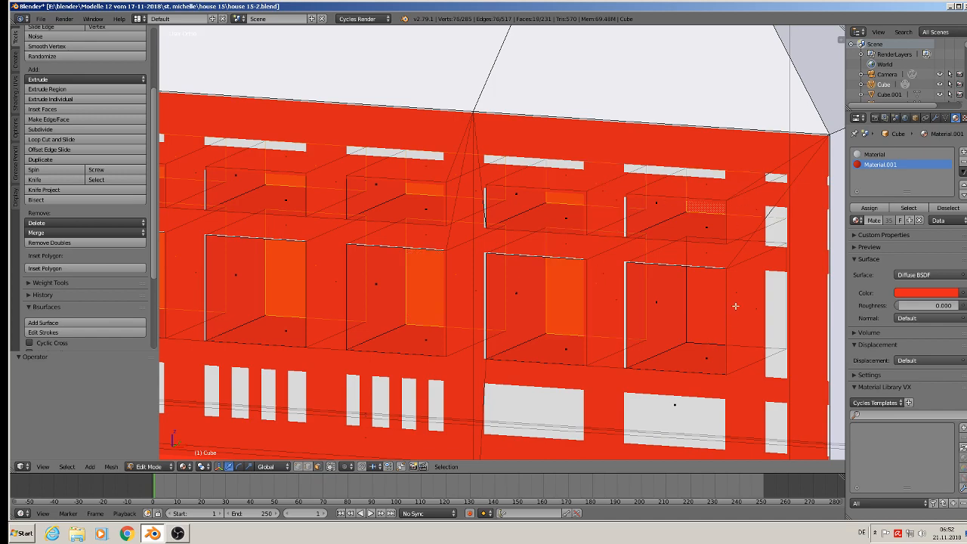
Move the selected recess back faces forward along Y to make the window recesses shallower, and leave Edit Mode
scroll(735, 306, "down", 3)
middle_click_drag(736, 306, 545, 269)
left_click_drag(427, 204, 358, 242)
left_click(359, 241)
key("Tab")
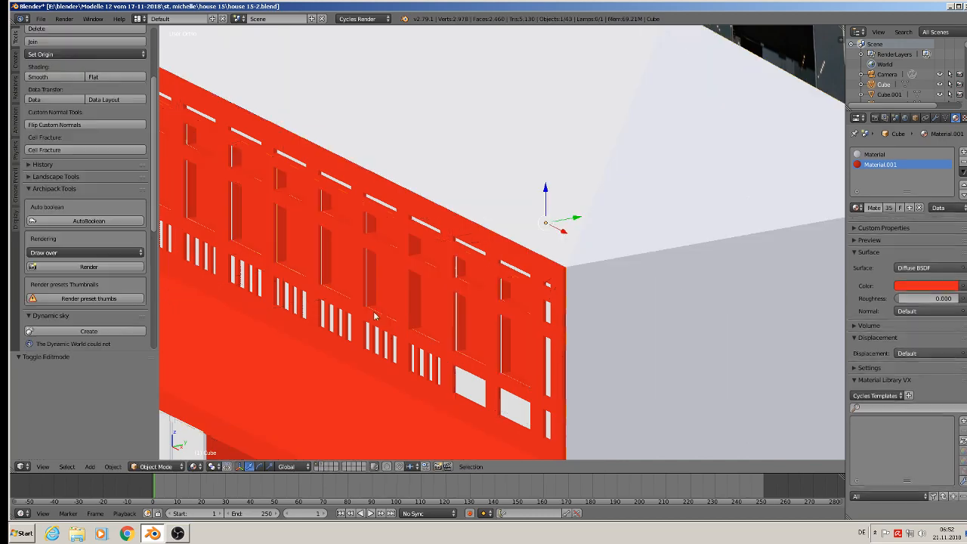
Clear the selection and open the house body at the entrance stairs in Edit Mode with edge selection
scroll(373, 323, "down", 4)
middle_click_drag(372, 324, 532, 199, "shift")
key("a")
scroll(520, 371, "up", 5)
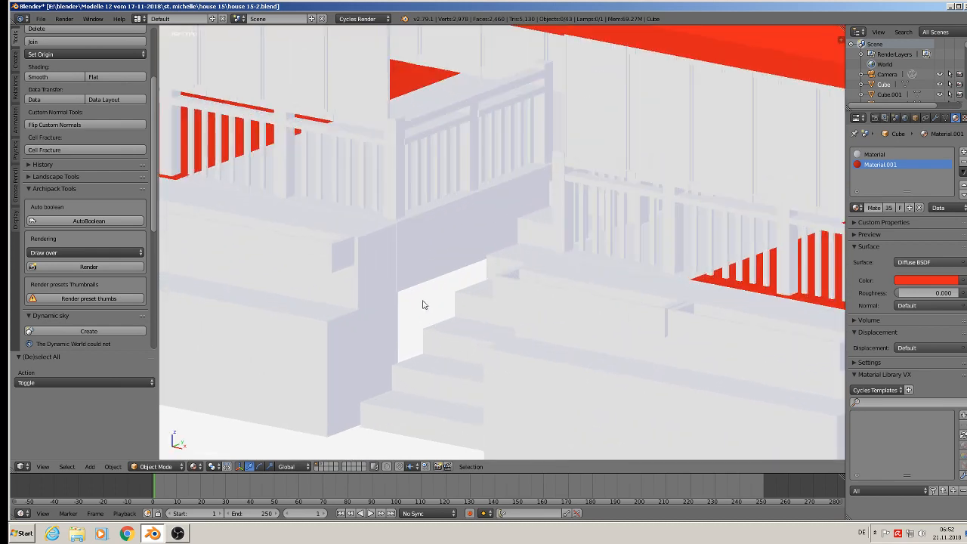
right_click(425, 291)
right_click(428, 278)
key("Tab")
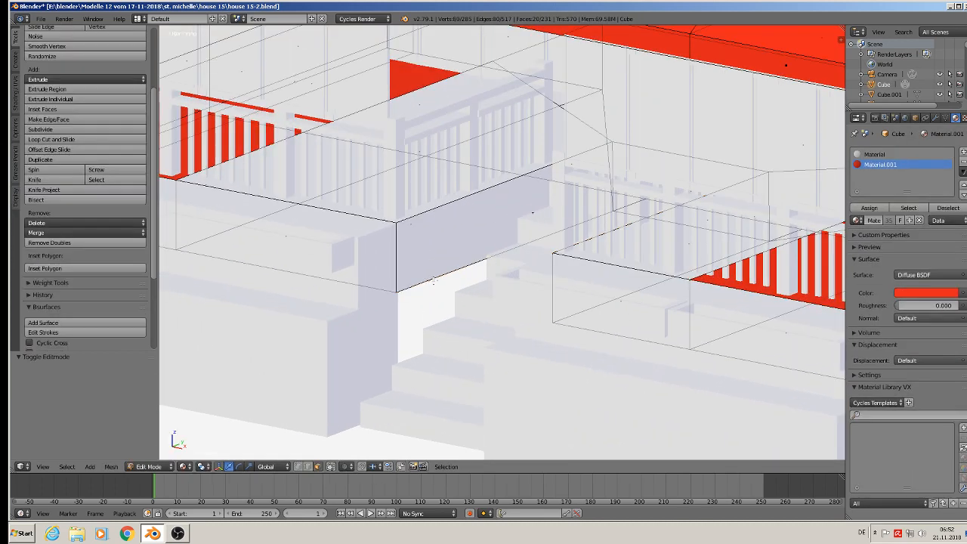
left_click(301, 466)
Extrude the bottom edges of the terrace walls on both sides of the entrance stairs downward along Z, and return to Object Mode
right_click(468, 274)
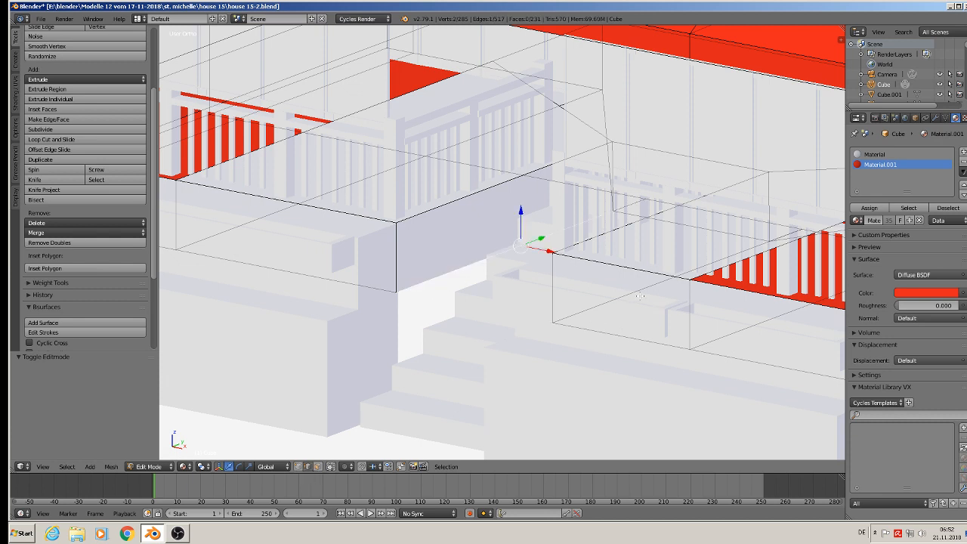
right_click(629, 295, "shift")
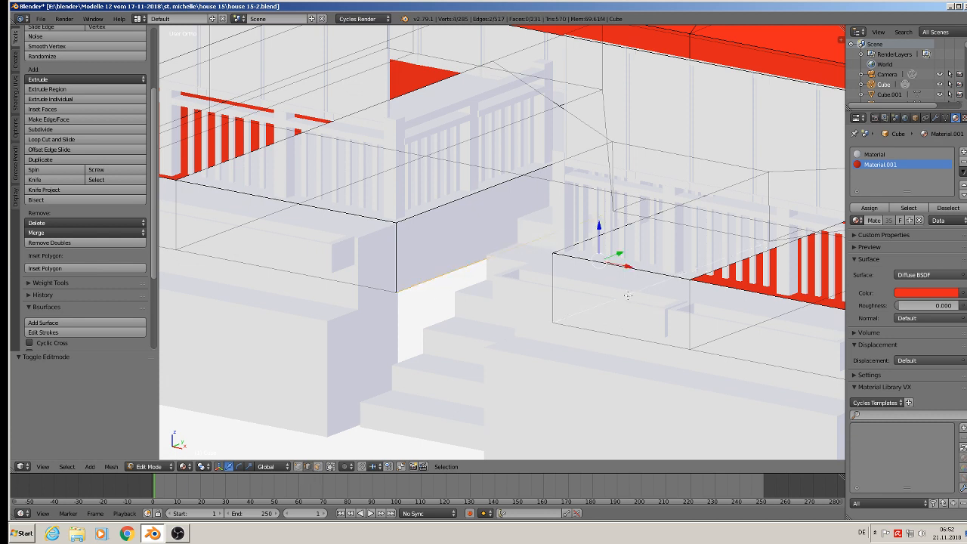
right_click(513, 264)
key("g")
key("z")
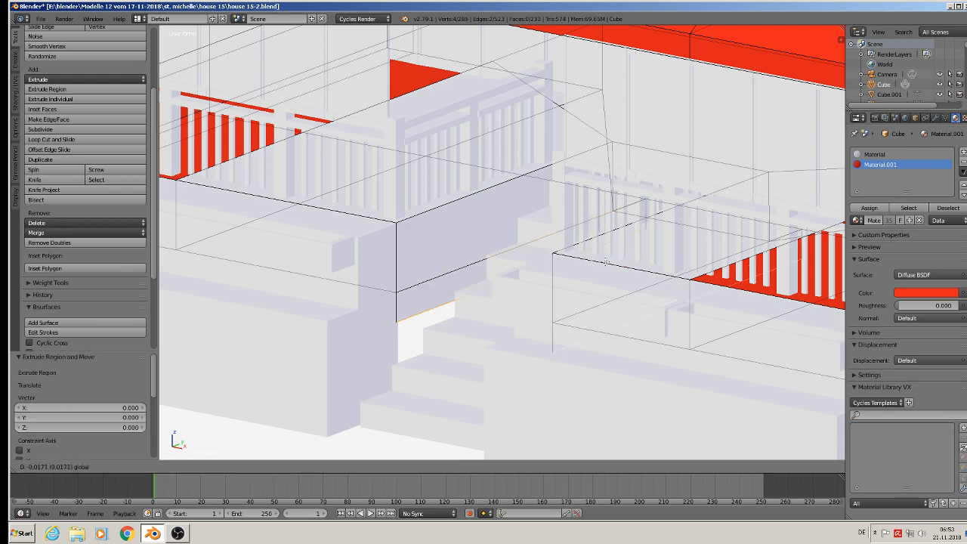
left_click(614, 333)
key("Tab")
scroll(598, 321, "down", 3)
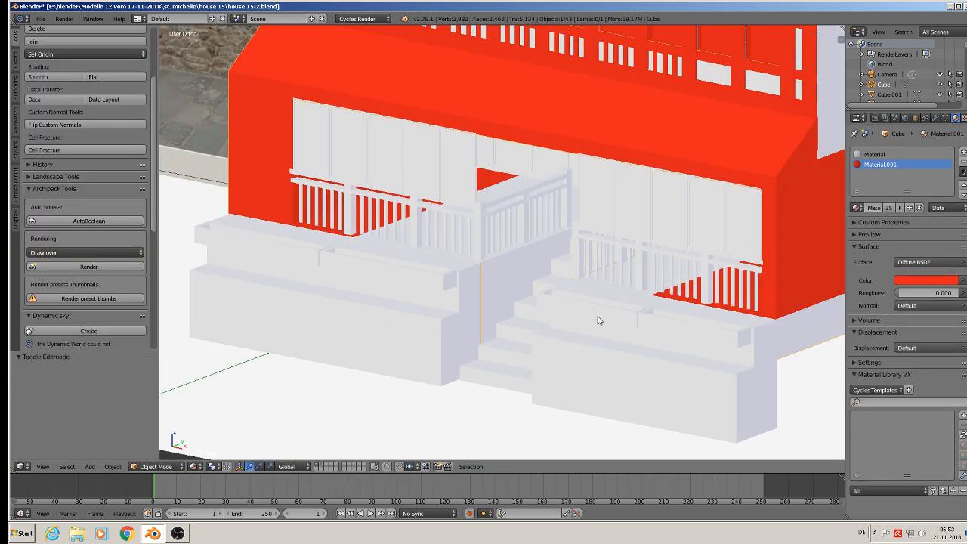
Deselect all objects and save the current Blender file
key("a")
scroll(527, 322, "down", 3)
middle_click_drag(524, 320, 549, 281)
scroll(598, 328, "down", 3)
key("a")
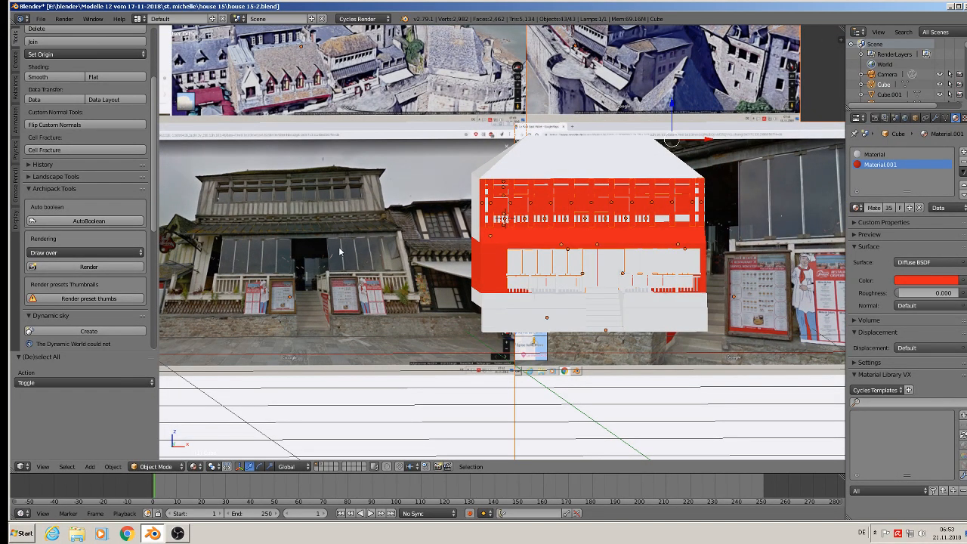
key("a")
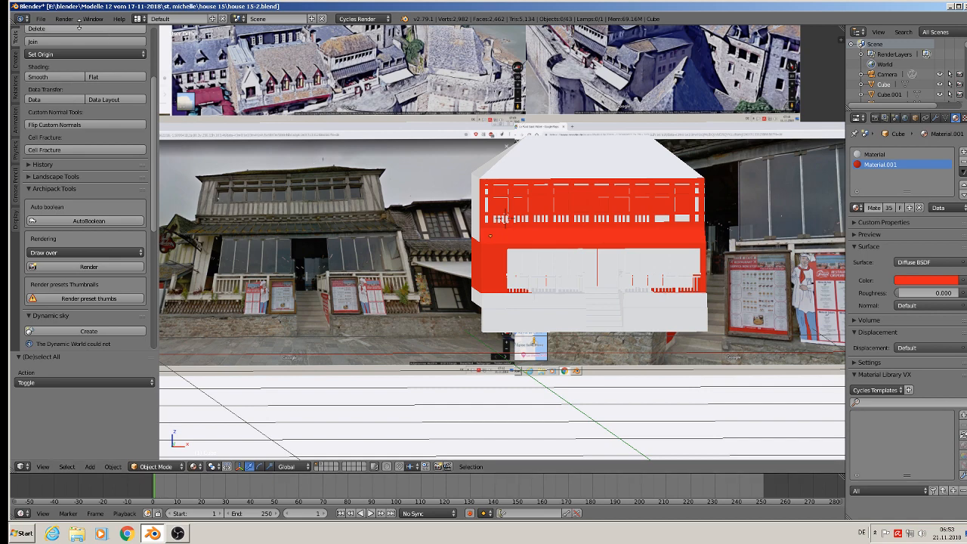
left_click(40, 18)
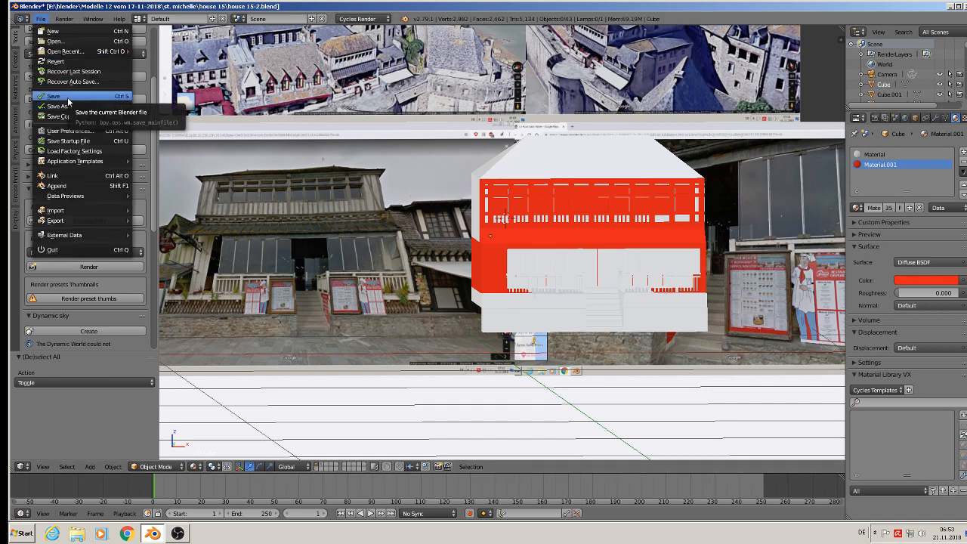
left_click(68, 96)
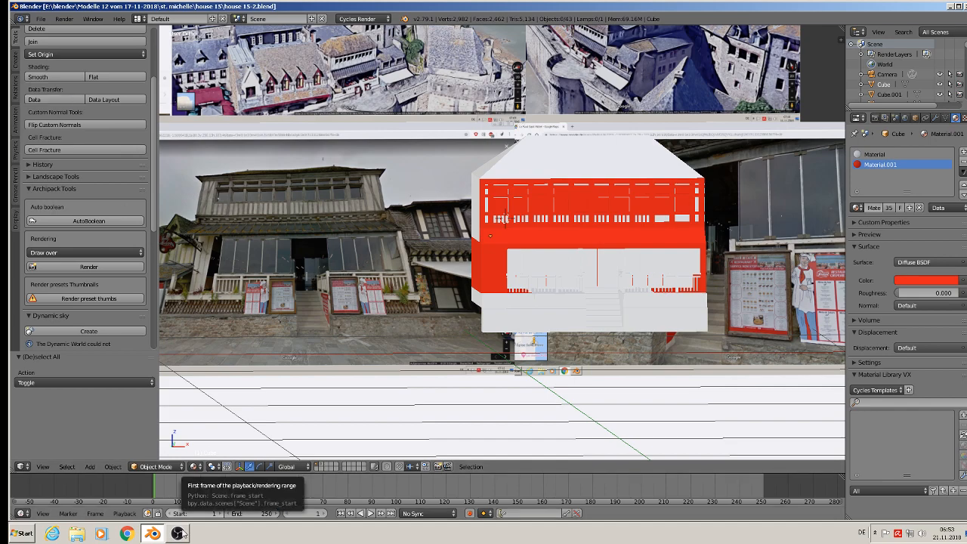